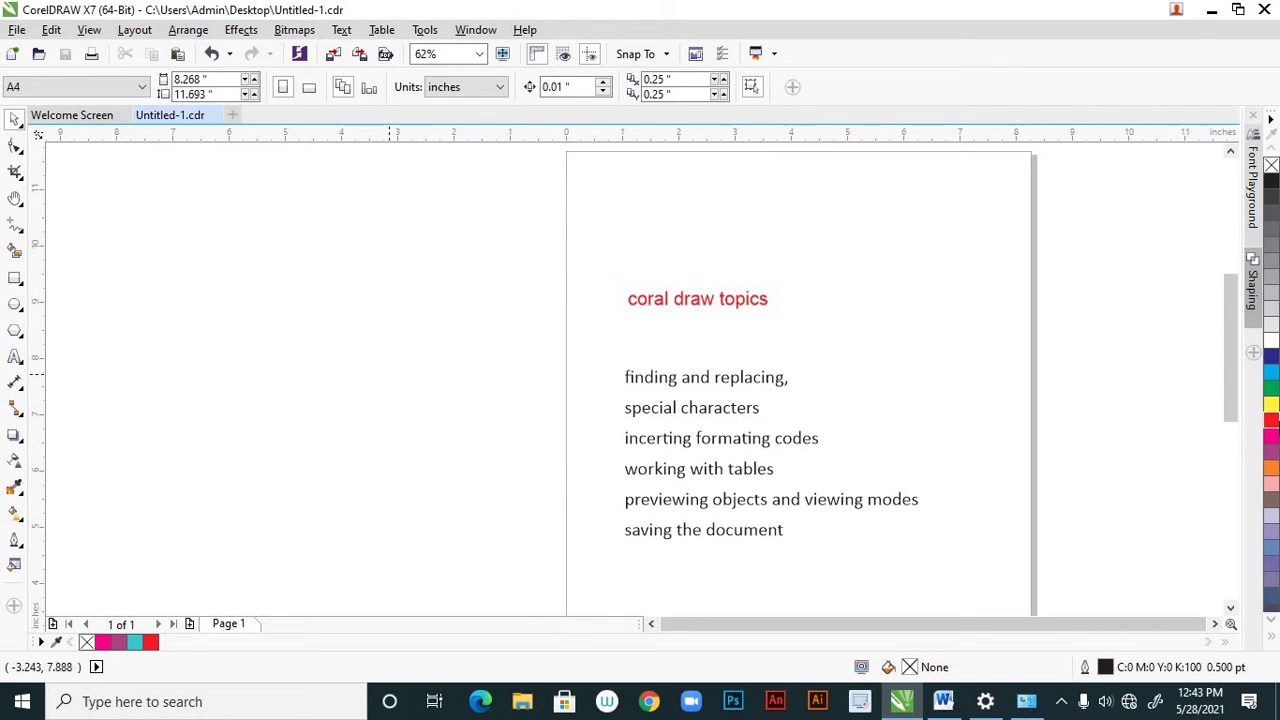
Create a new one-page A4 portrait document in CMYK at 300 dpi
left_click(17, 32)
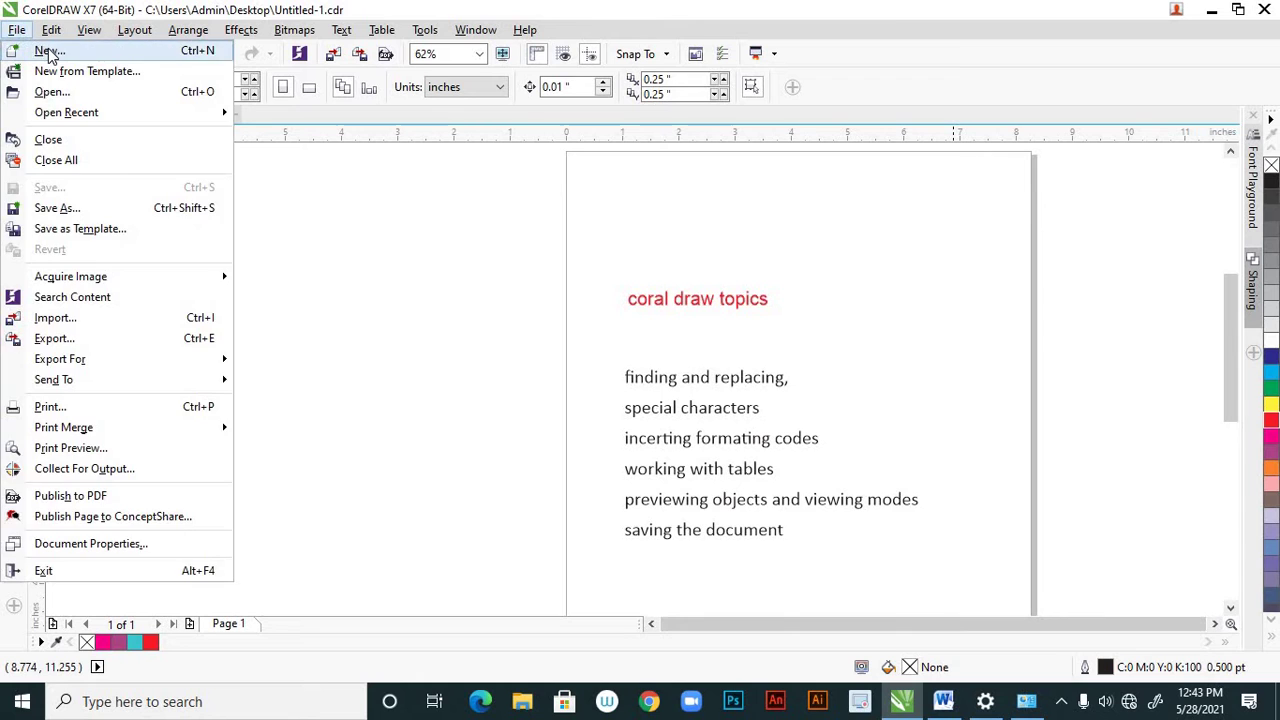
left_click(49, 52)
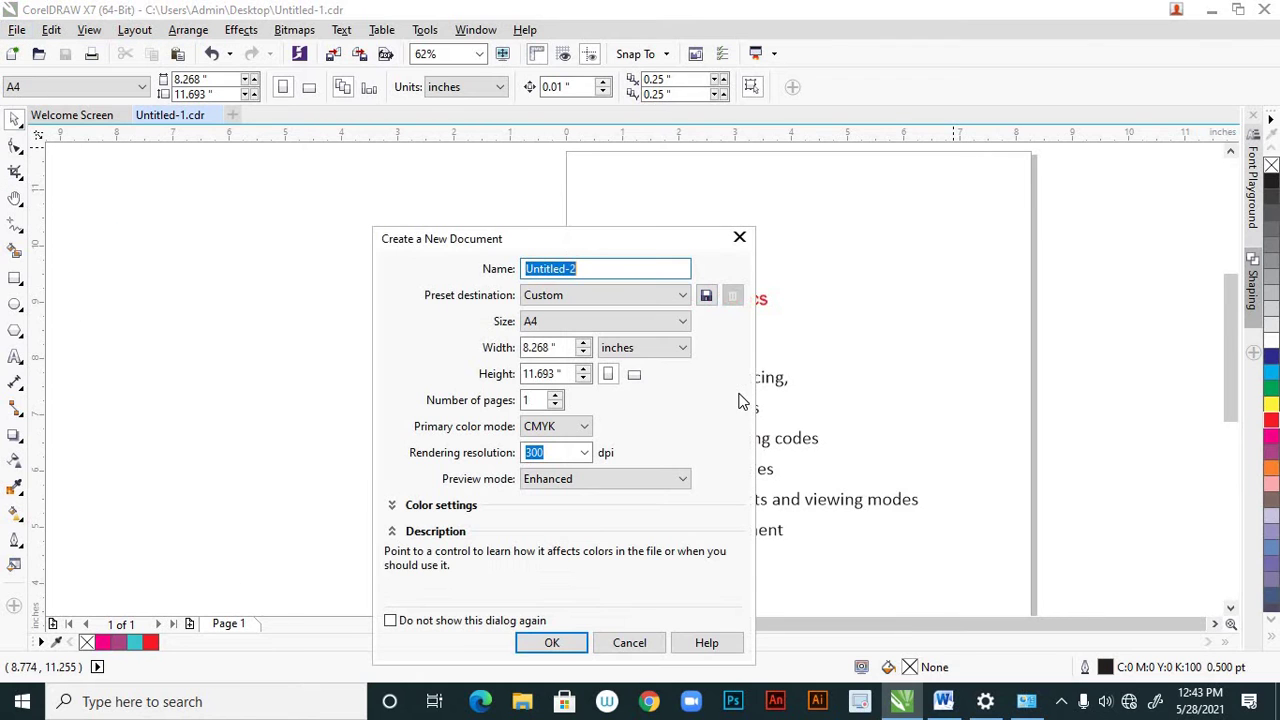
left_click(551, 643)
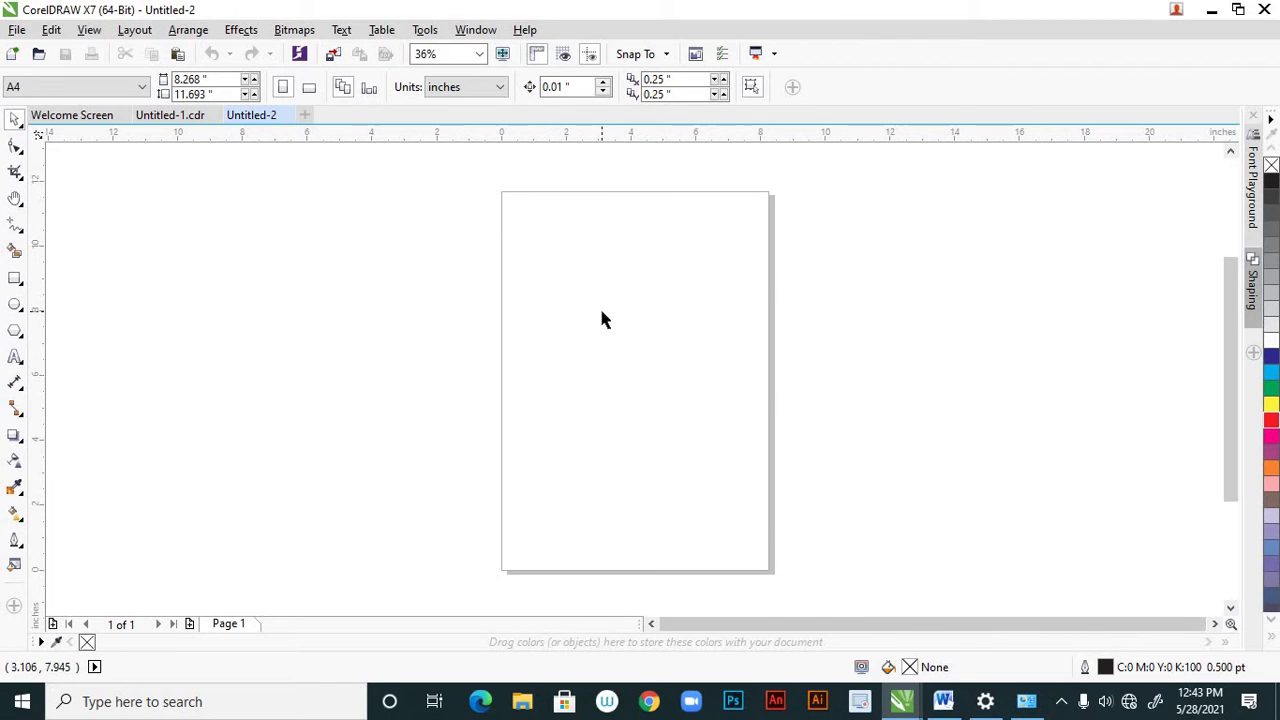
Draw two separate rectangles on the page, each about 1.65 by 1.45 inches, and fill both with cyan
left_click(15, 279)
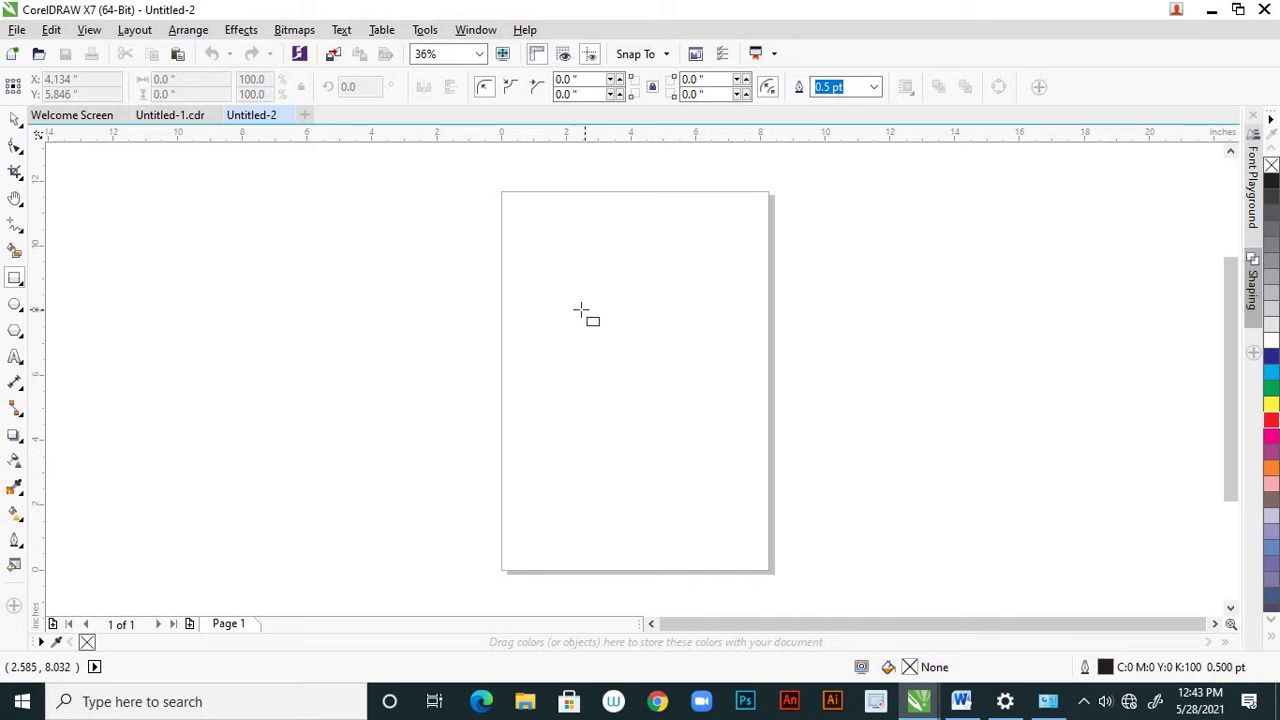
left_click_drag(533, 310, 589, 359)
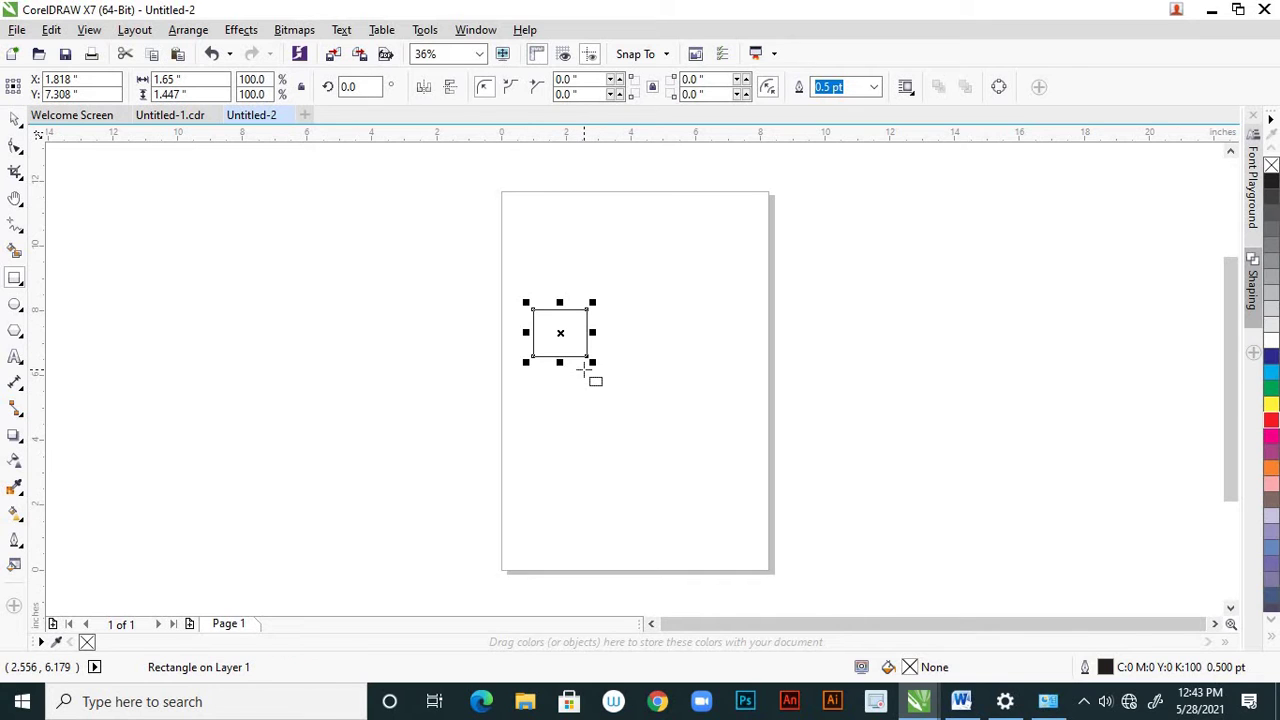
left_click(1271, 372)
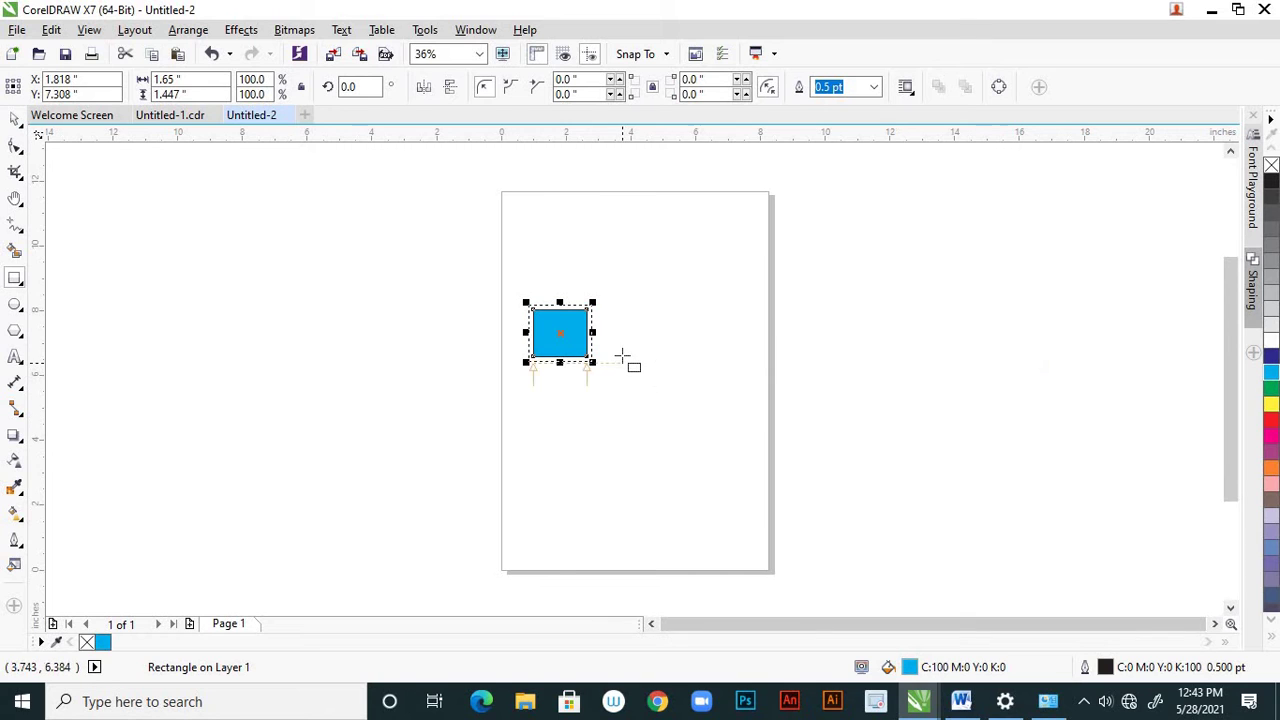
left_click_drag(637, 328, 691, 376)
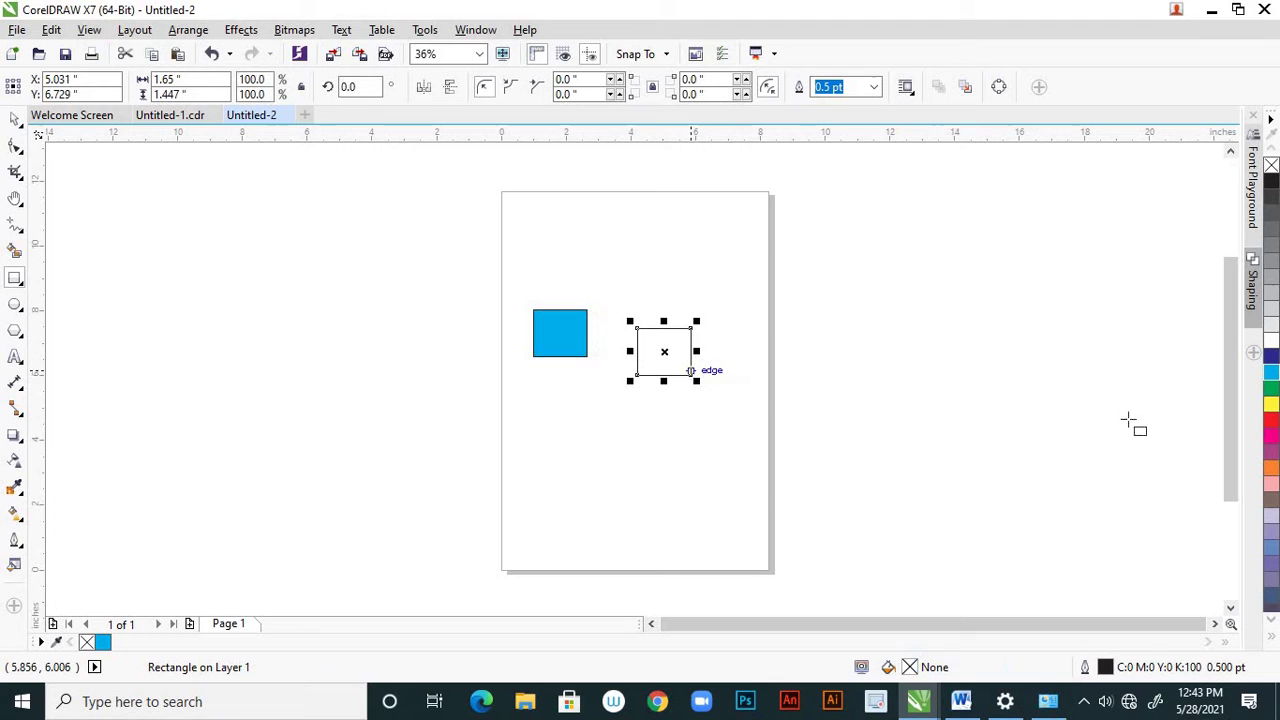
left_click(1271, 372)
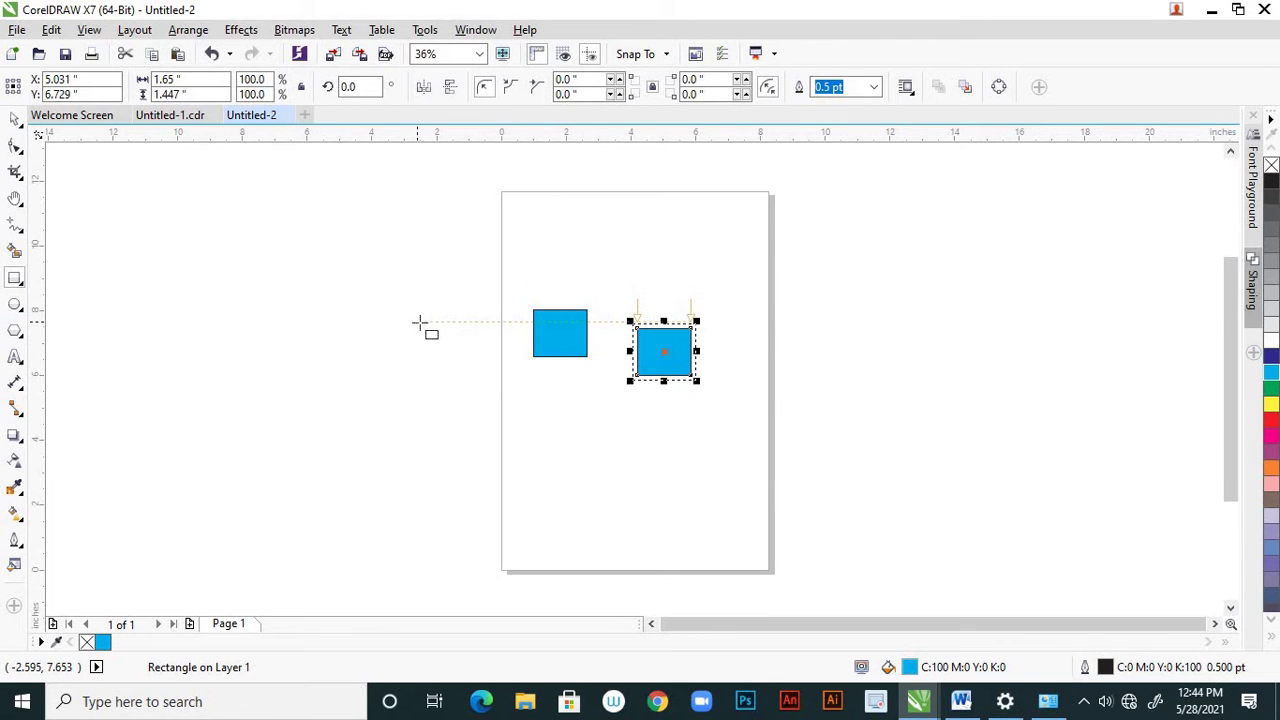
left_click_drag(417, 322, 453, 357)
key("ctrl+z")
key("ctrl+z")
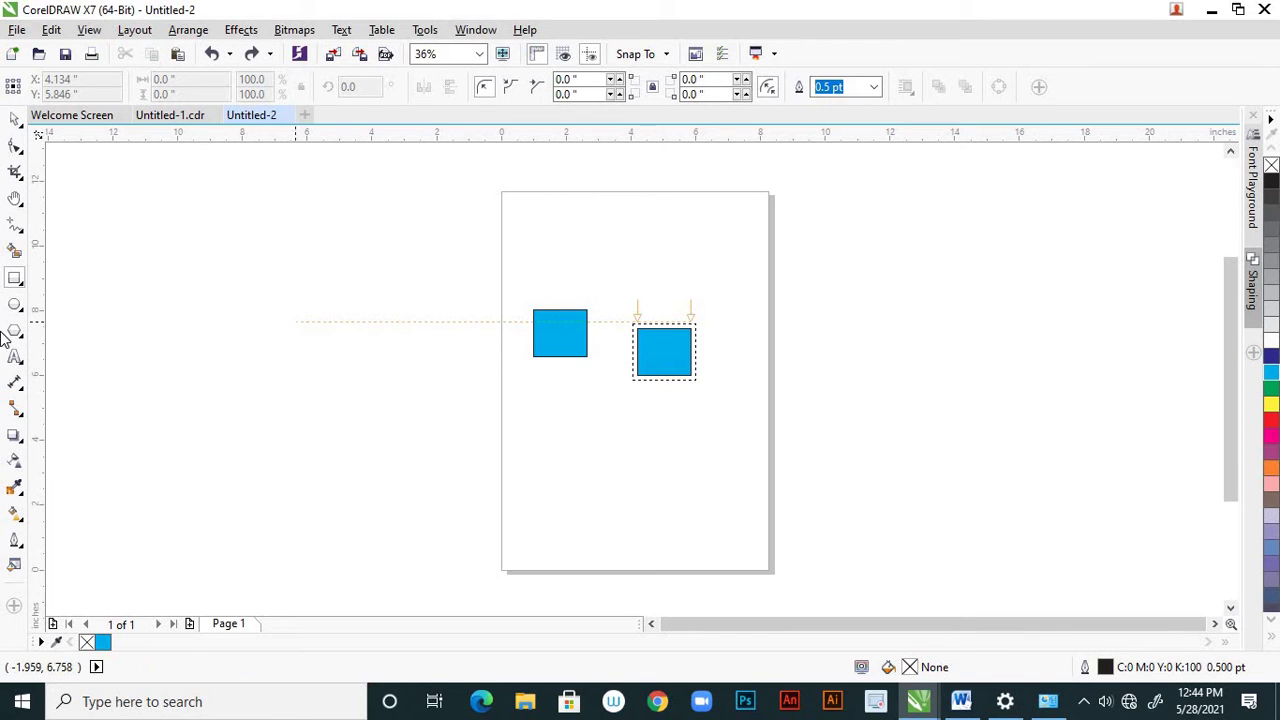
Draw an ellipse about 1.94 by 1.85 inches outside the page, left of the rectangles, and fill it red
left_click(15, 304)
left_click_drag(375, 323, 439, 376)
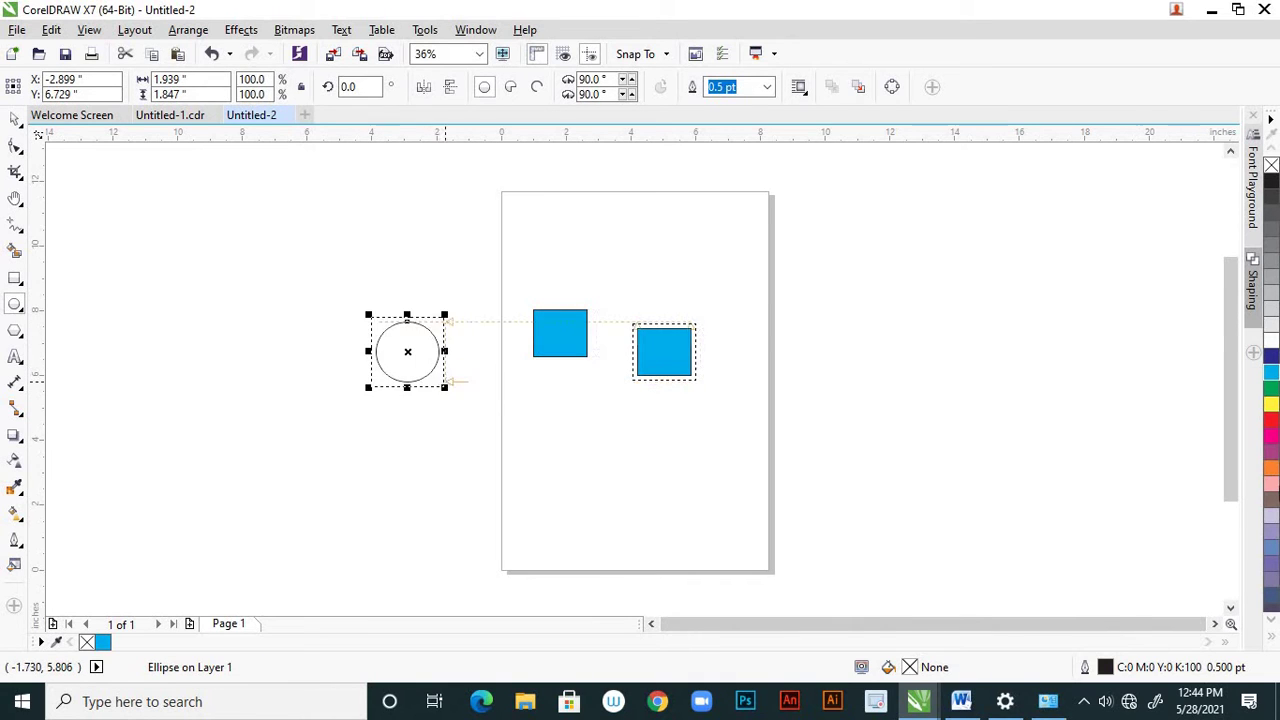
left_click(1271, 423)
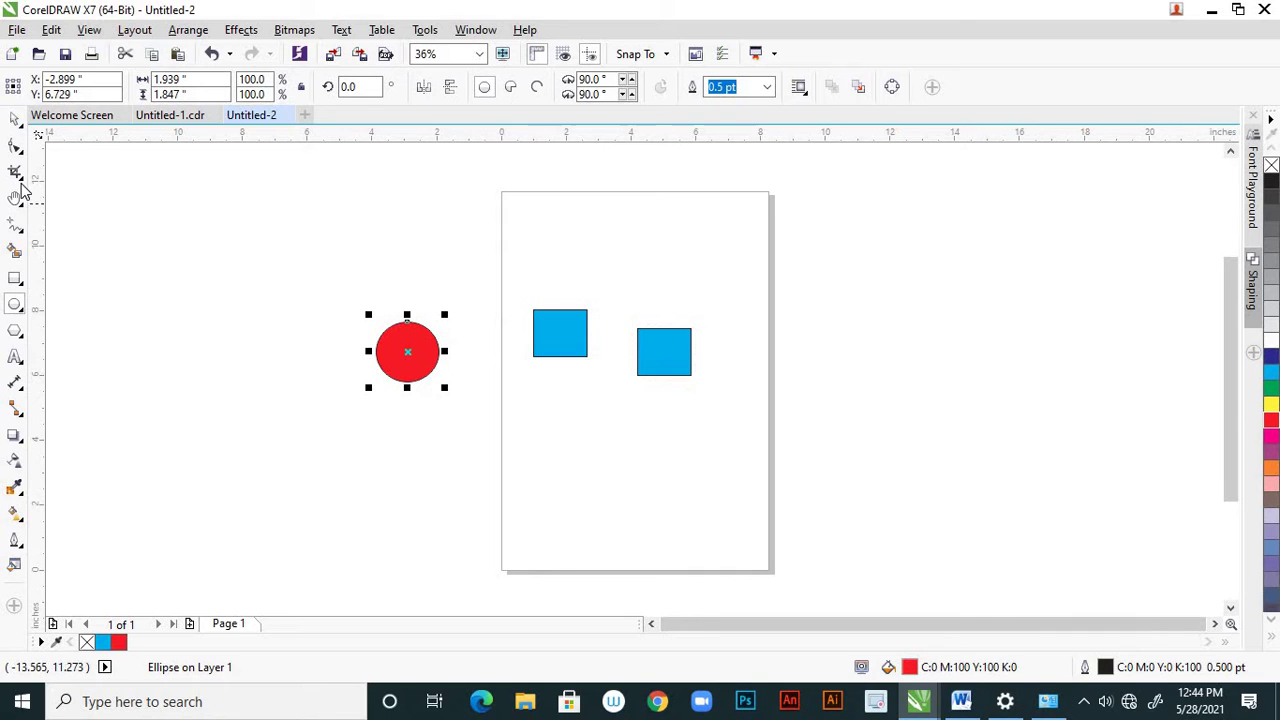
Place a copy of the red ellipse above and to the right of the original, and deselect it
left_click(16, 118)
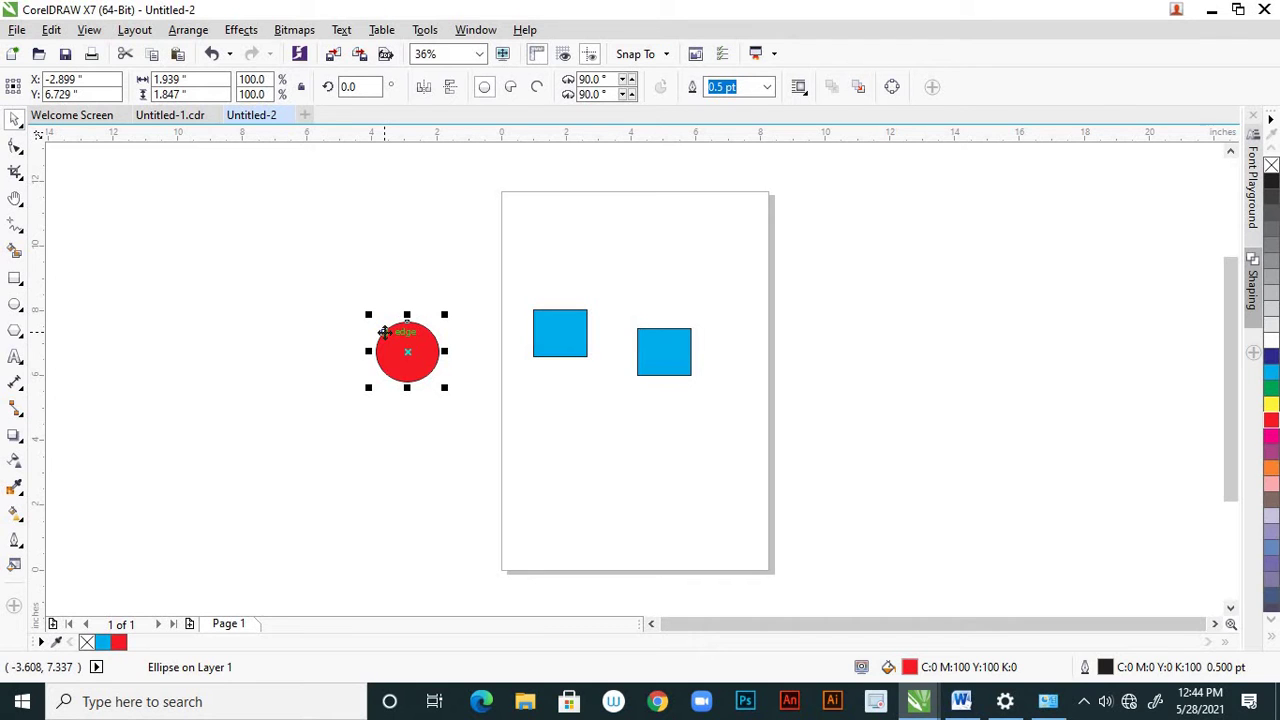
left_click_drag(426, 336, 474, 284)
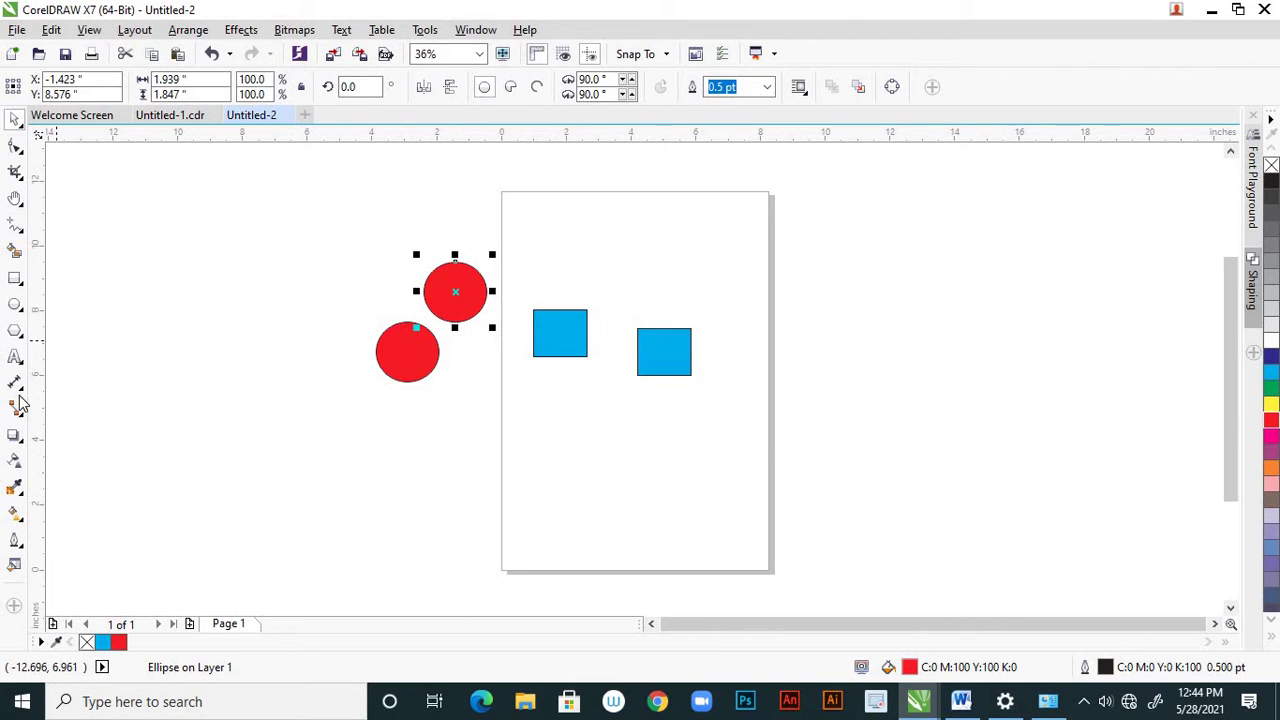
left_click(209, 206)
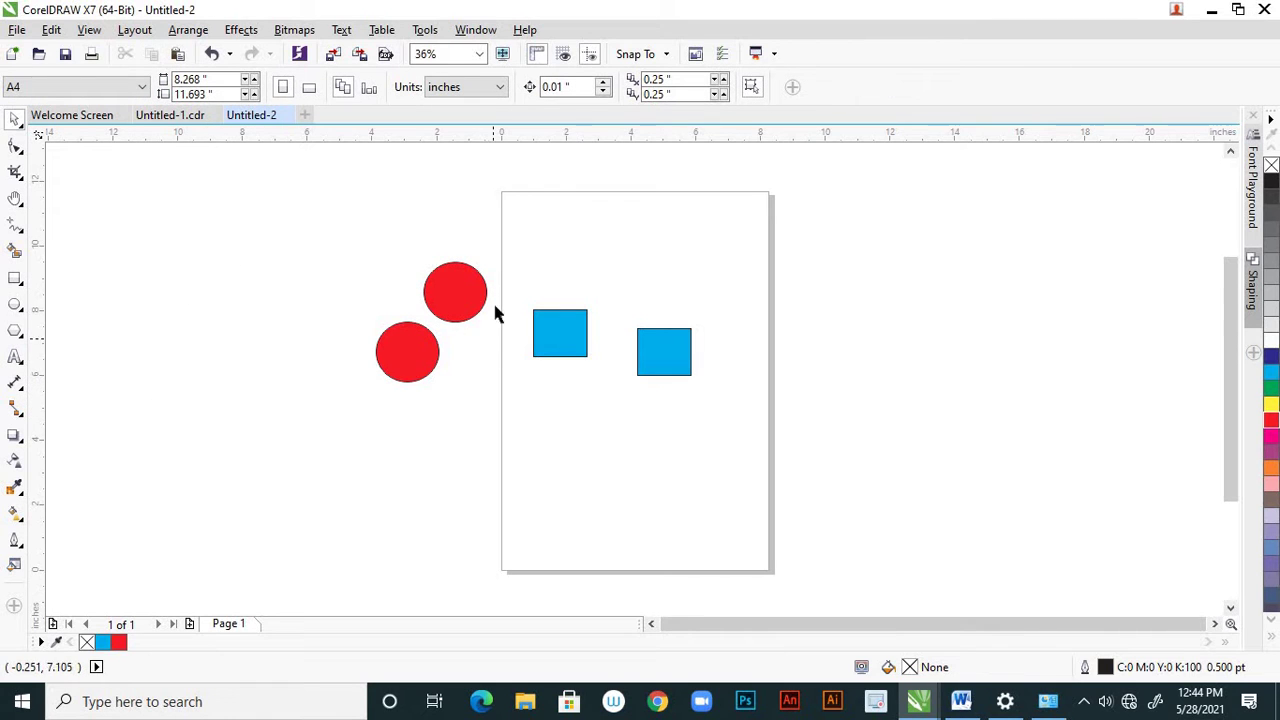
Add the artistic text "design" in 24 pt Arial below the cyan rectangles
left_click(15, 357)
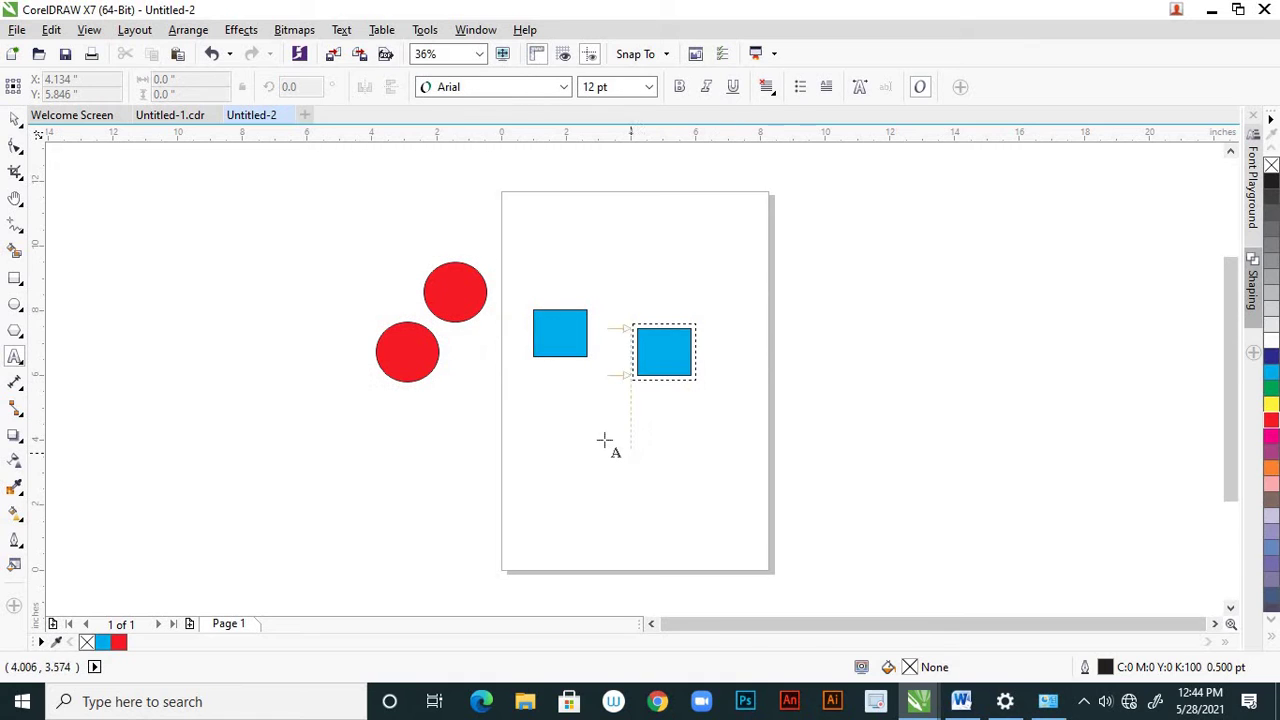
left_click(541, 440)
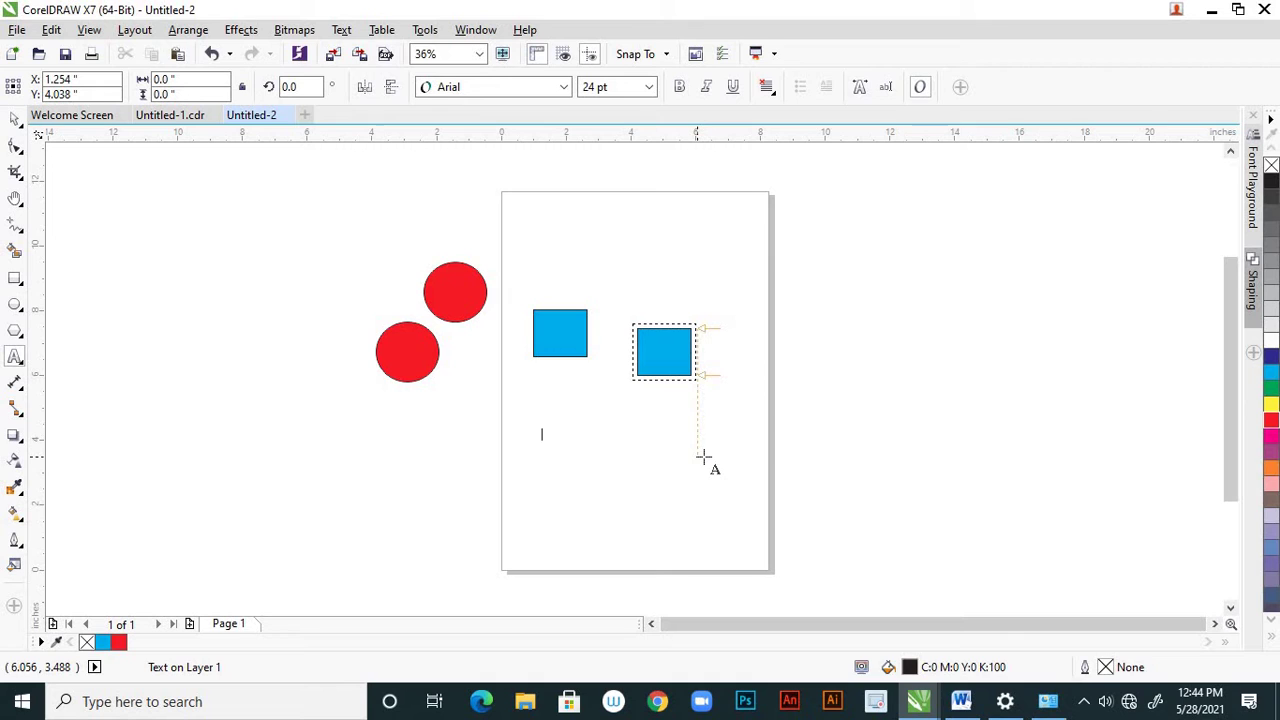
type("design")
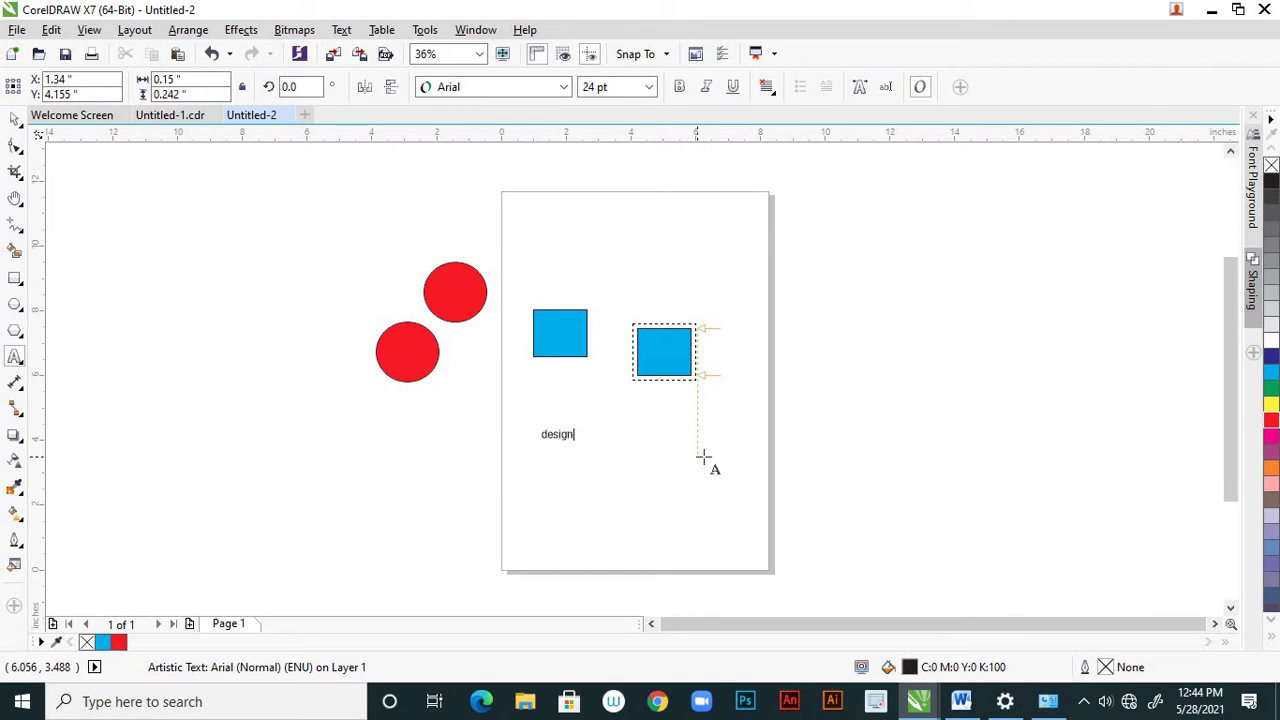
Enlarge the "design" text to about 101 pt and fill it green
left_click(15, 118)
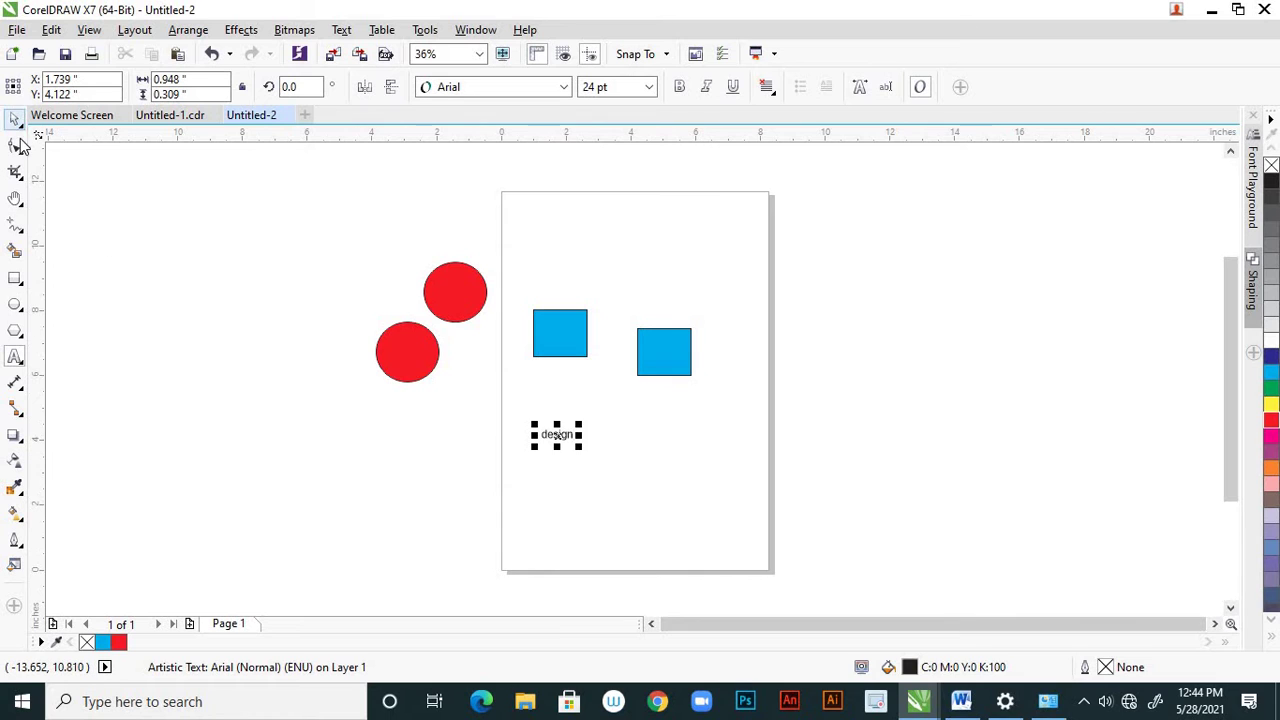
left_click_drag(580, 447, 652, 424)
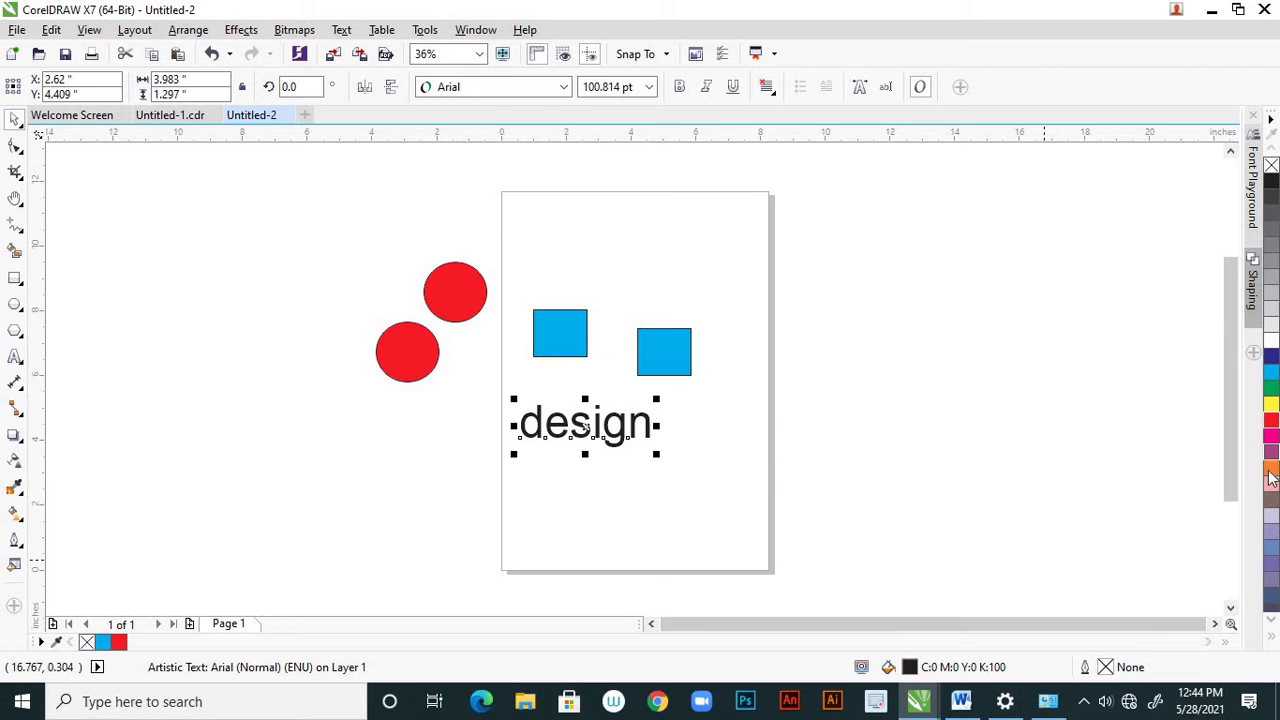
left_click(1271, 388)
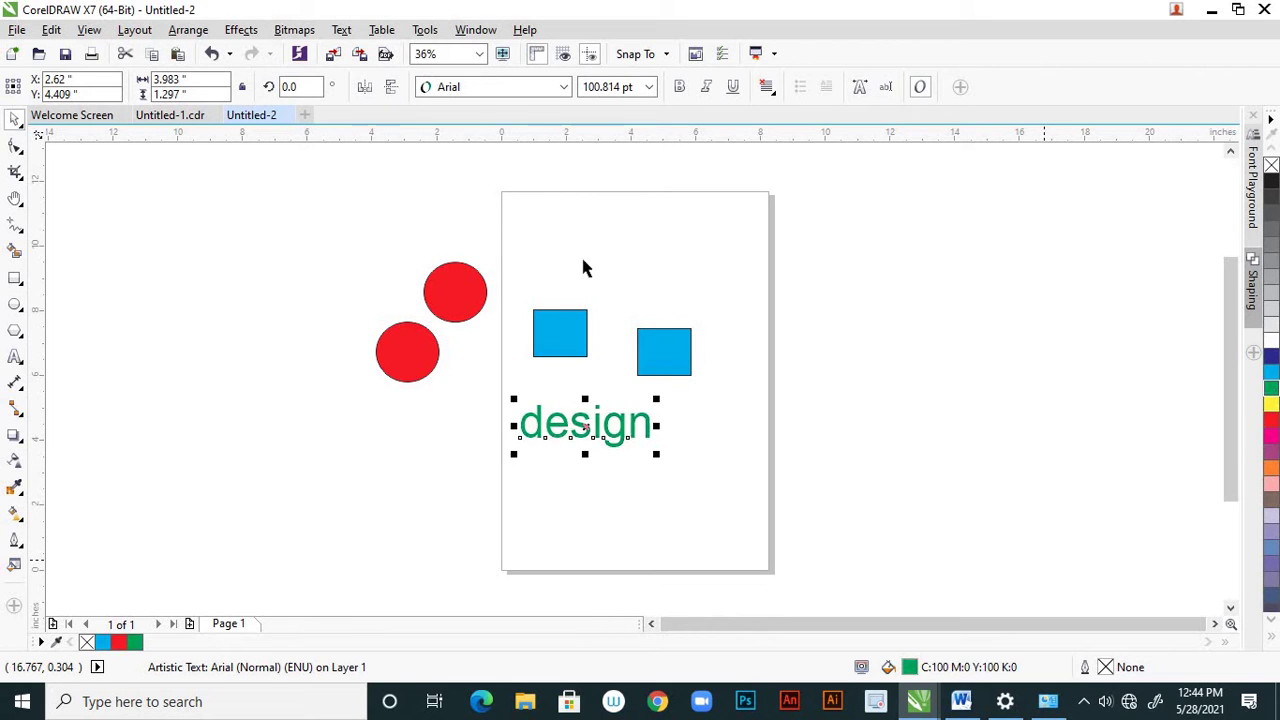
left_click(584, 264)
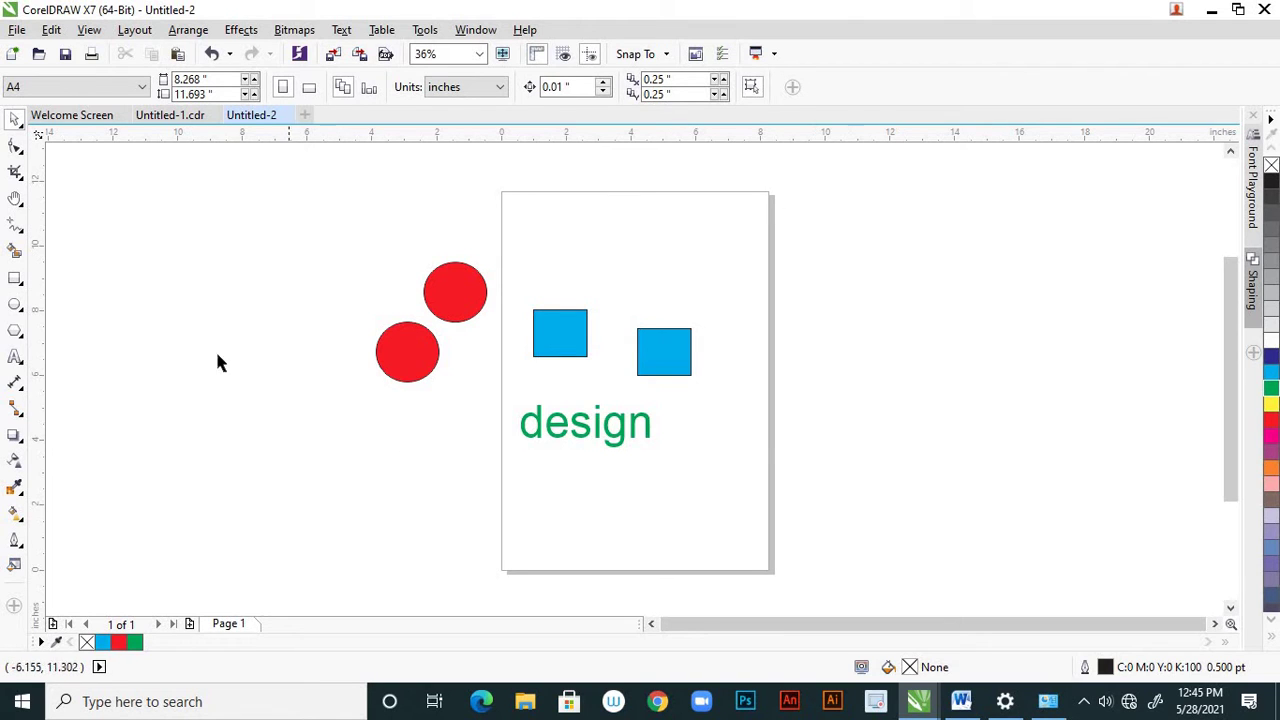
Begin a new object search with the Find Wizard and limit the object types to Rectangles
left_click(52, 30)
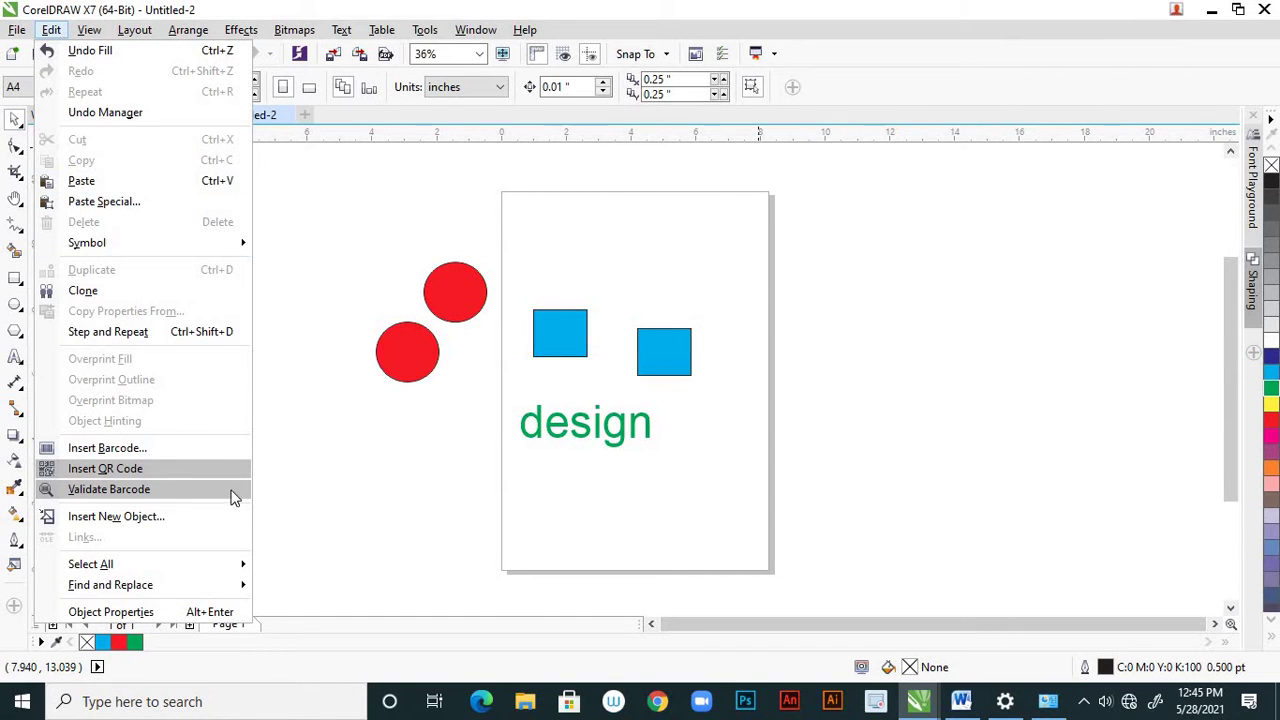
mouse_move(229, 587)
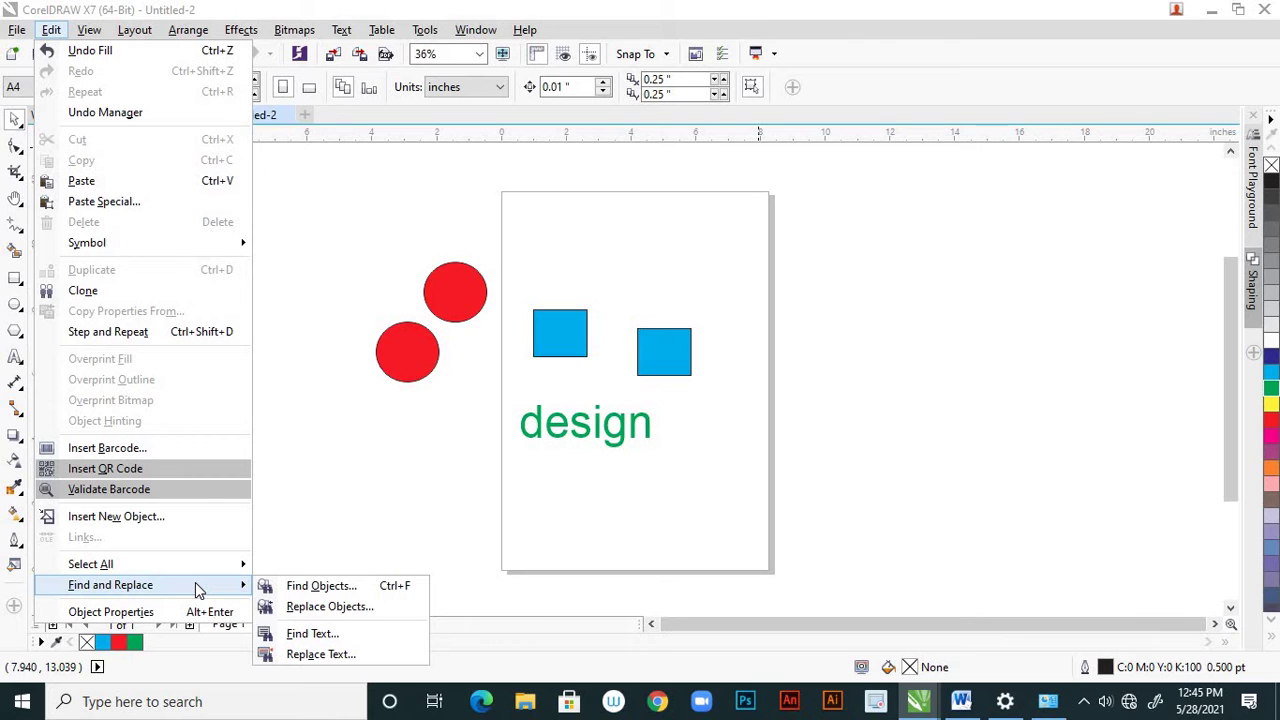
left_click(306, 592)
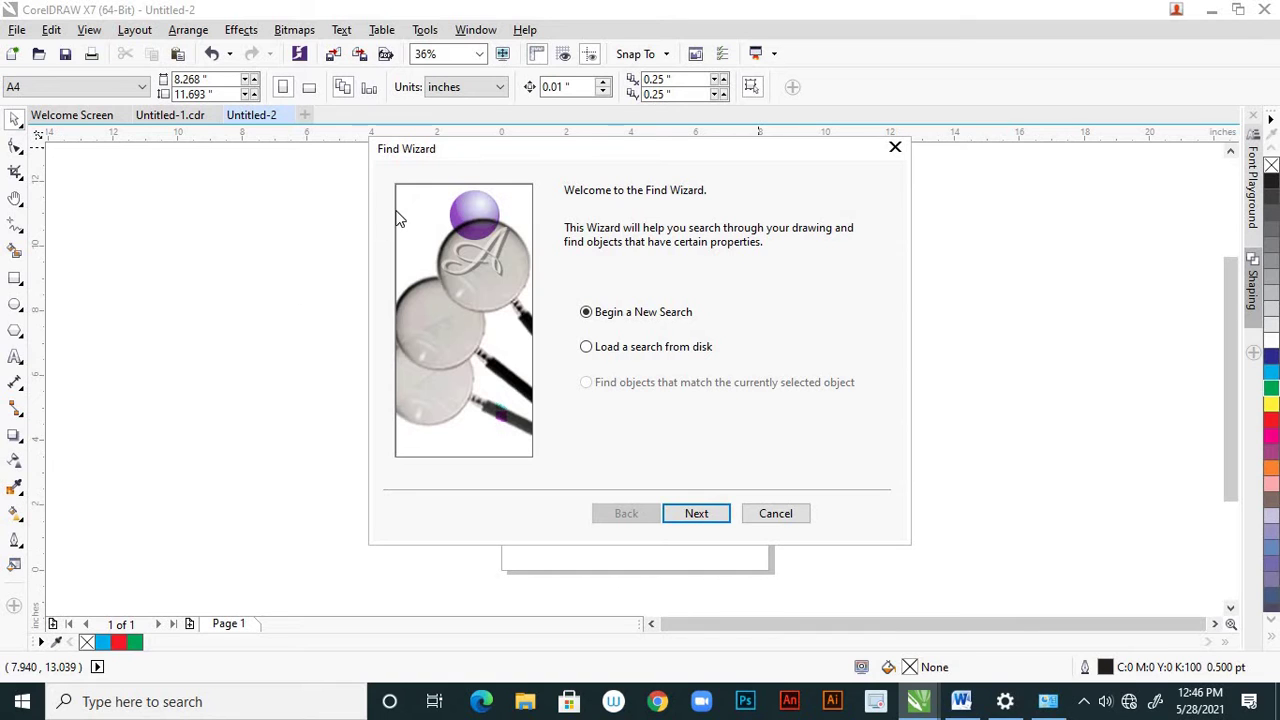
left_click_drag(631, 166, 633, 227)
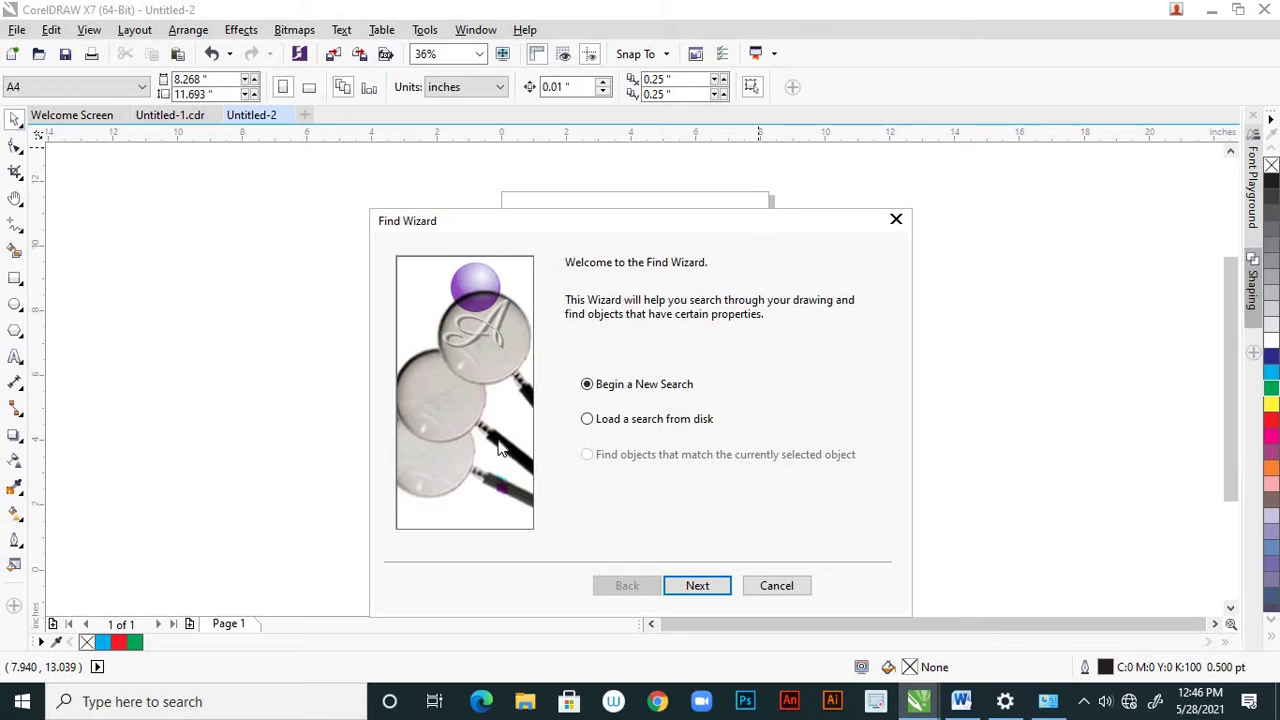
left_click(690, 585)
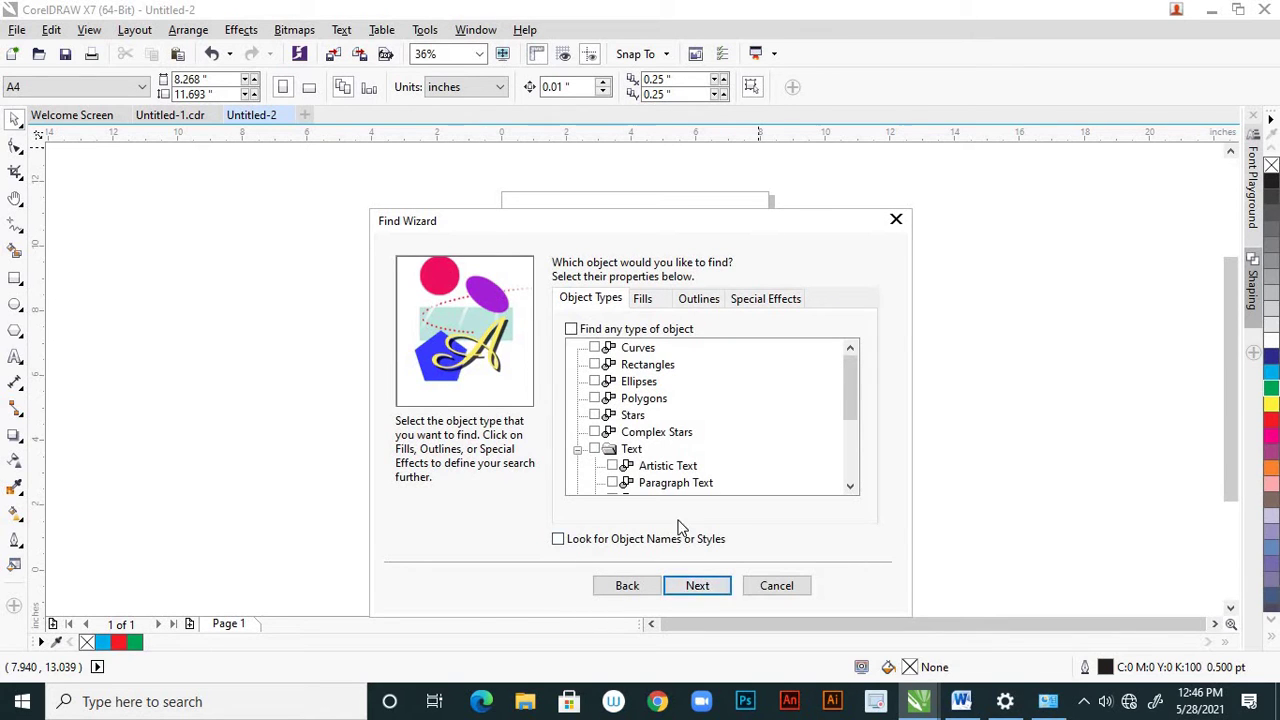
left_click_drag(754, 222, 963, 272)
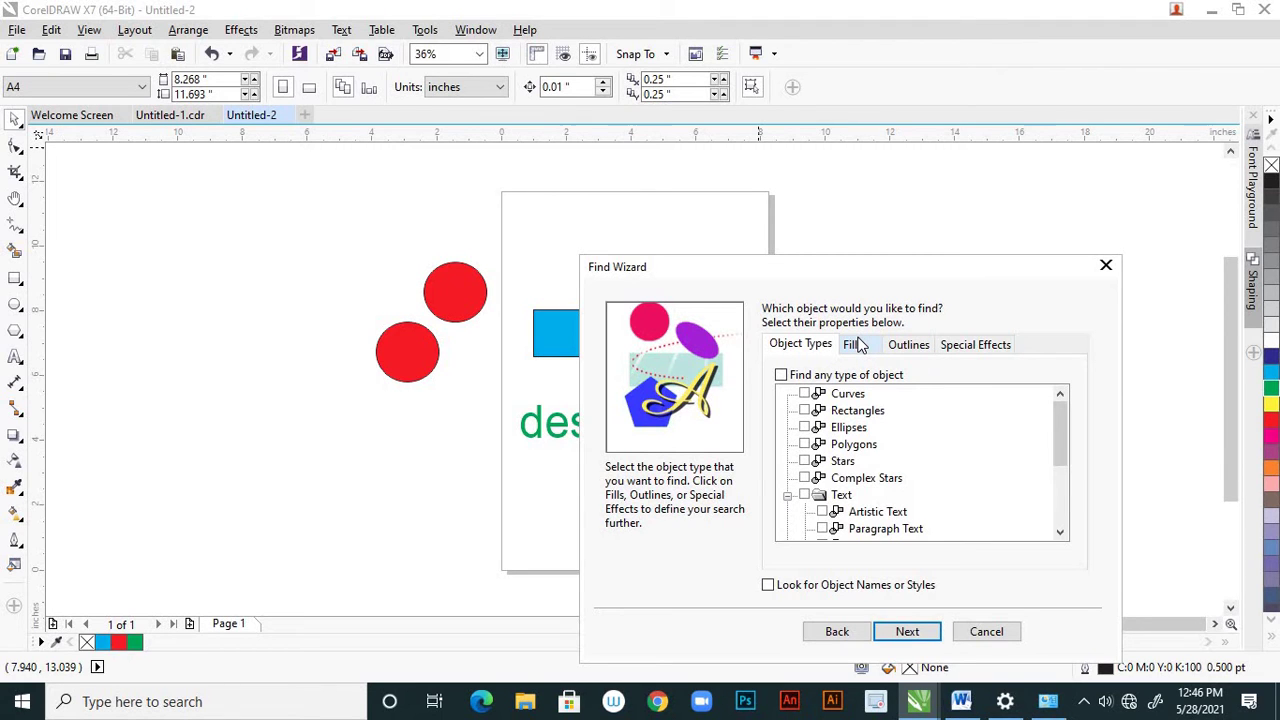
left_click(806, 412)
mouse_move(1059, 423)
left_mouse_down()
mouse_move(1070, 490)
mouse_move(1068, 430)
left_mouse_up()
left_click_drag(927, 262, 913, 288)
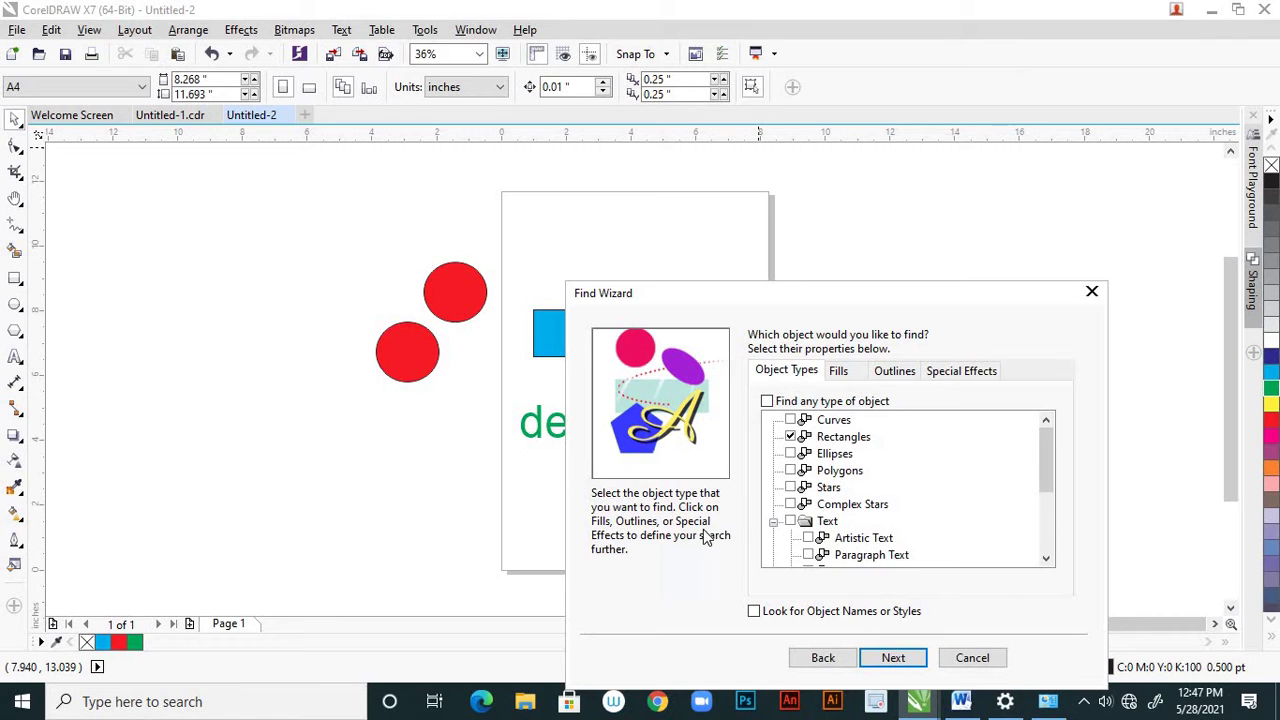
left_click(893, 660)
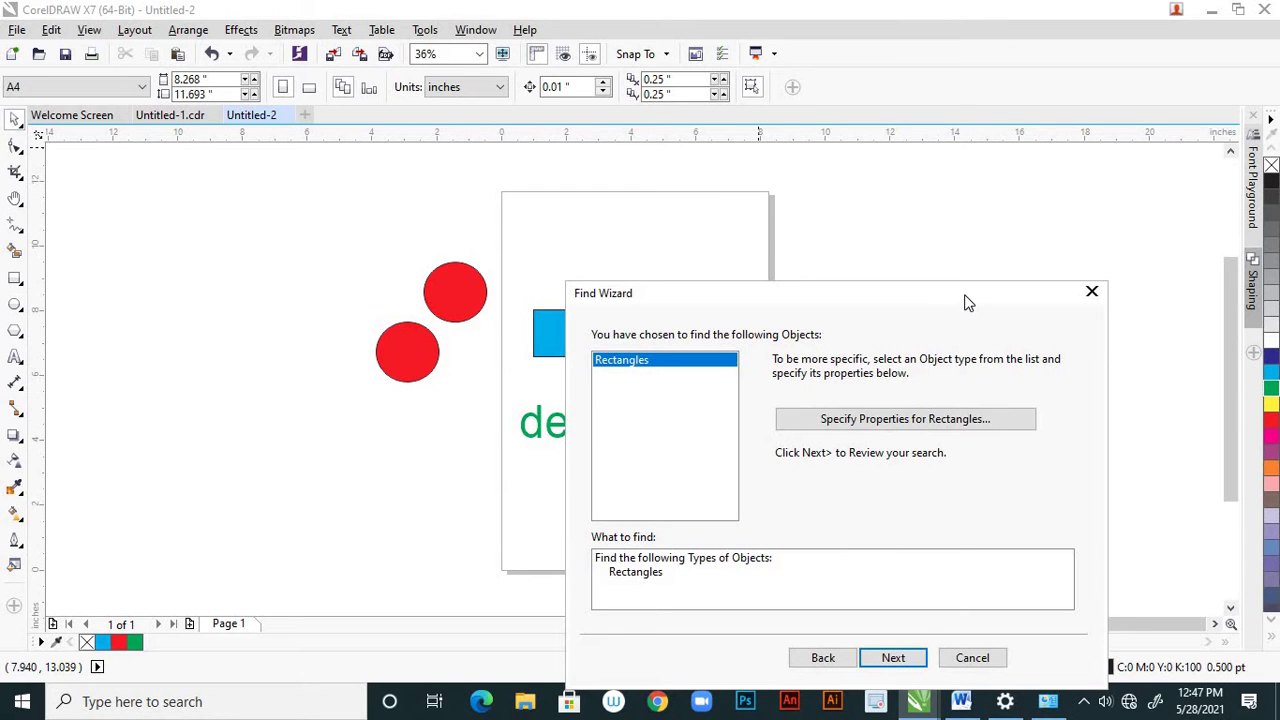
Try the edited-corners criterion in the rectangle properties, turn it off again, and accept the properties without any restriction
left_click_drag(968, 302, 979, 265)
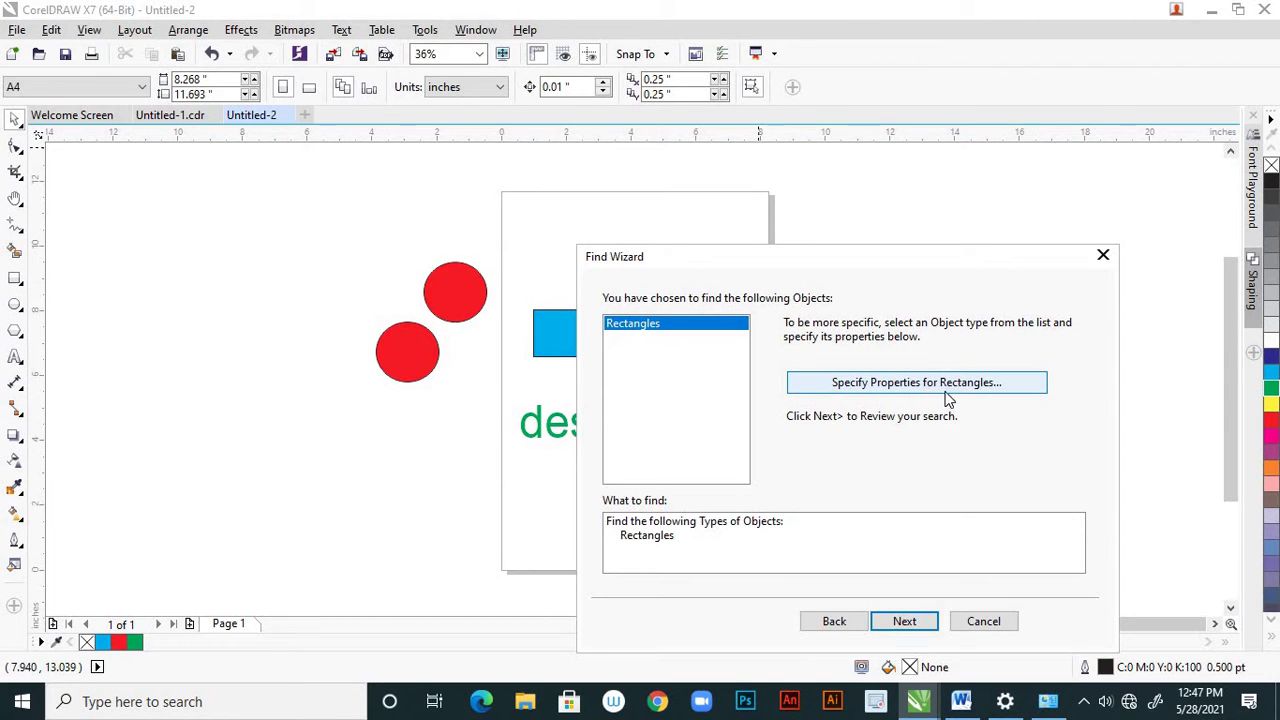
left_click(916, 382)
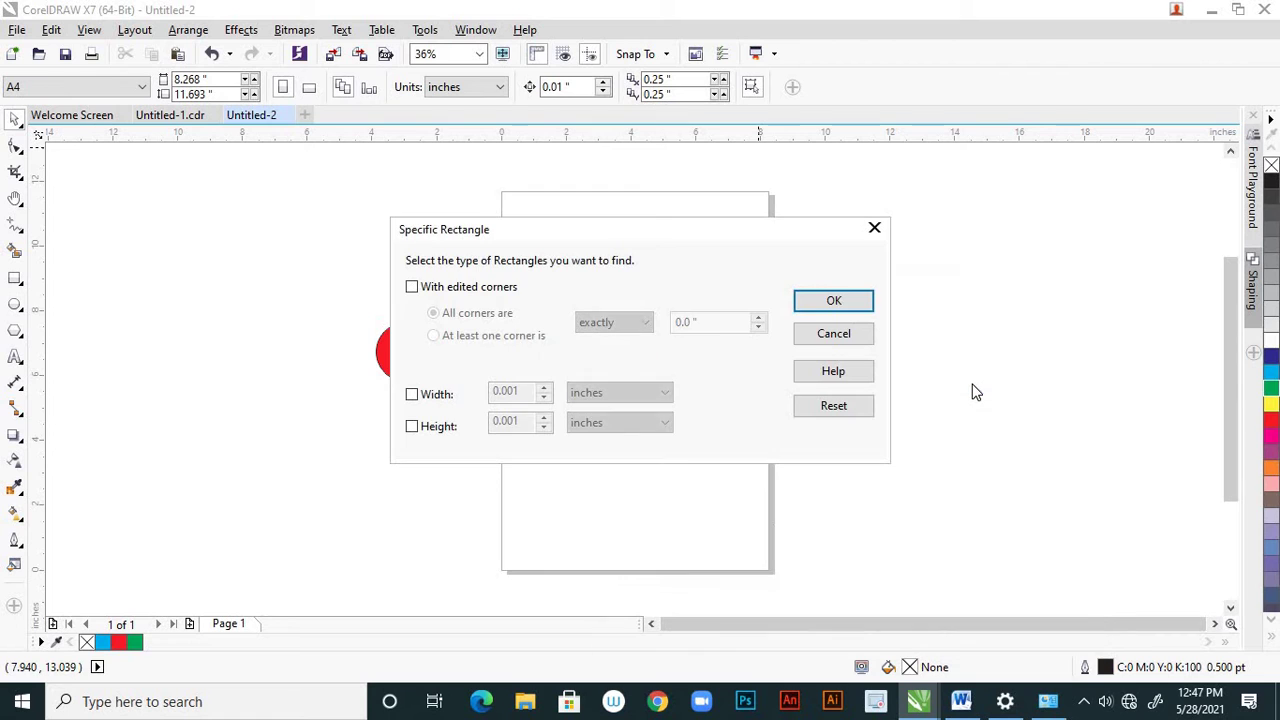
left_click_drag(751, 240, 864, 306)
left_click_drag(983, 323, 1040, 305)
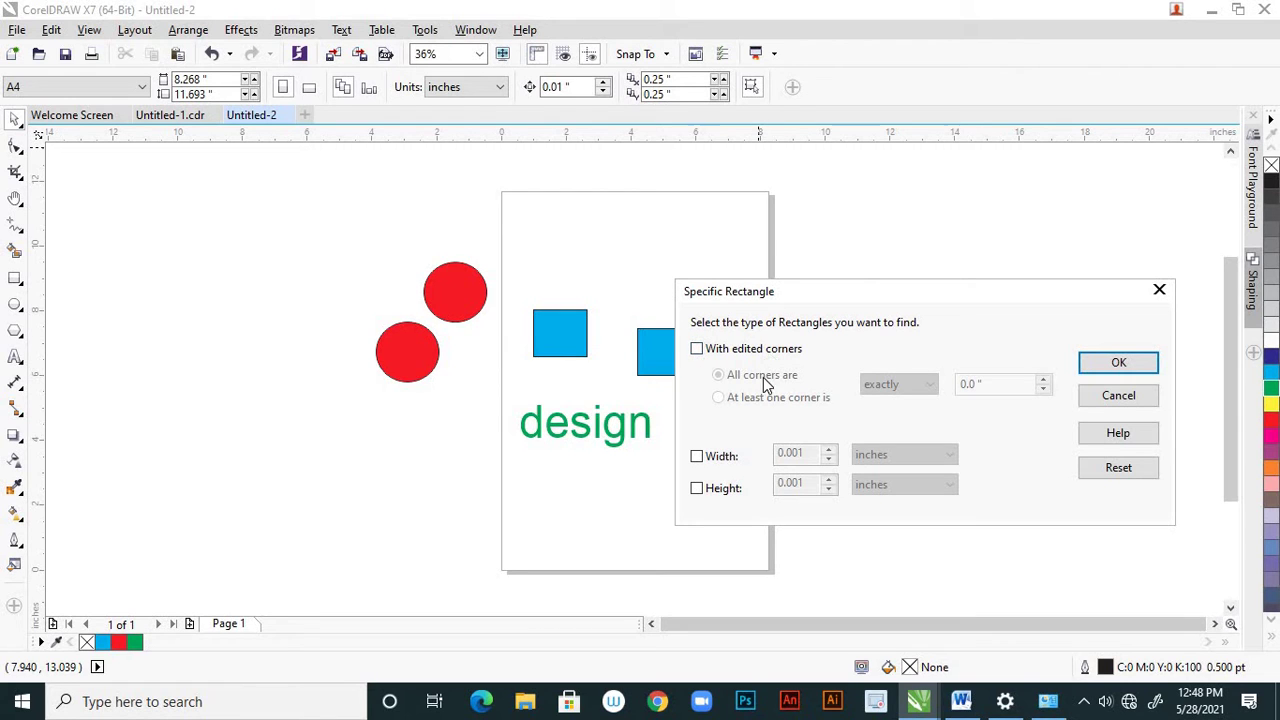
left_click(699, 351)
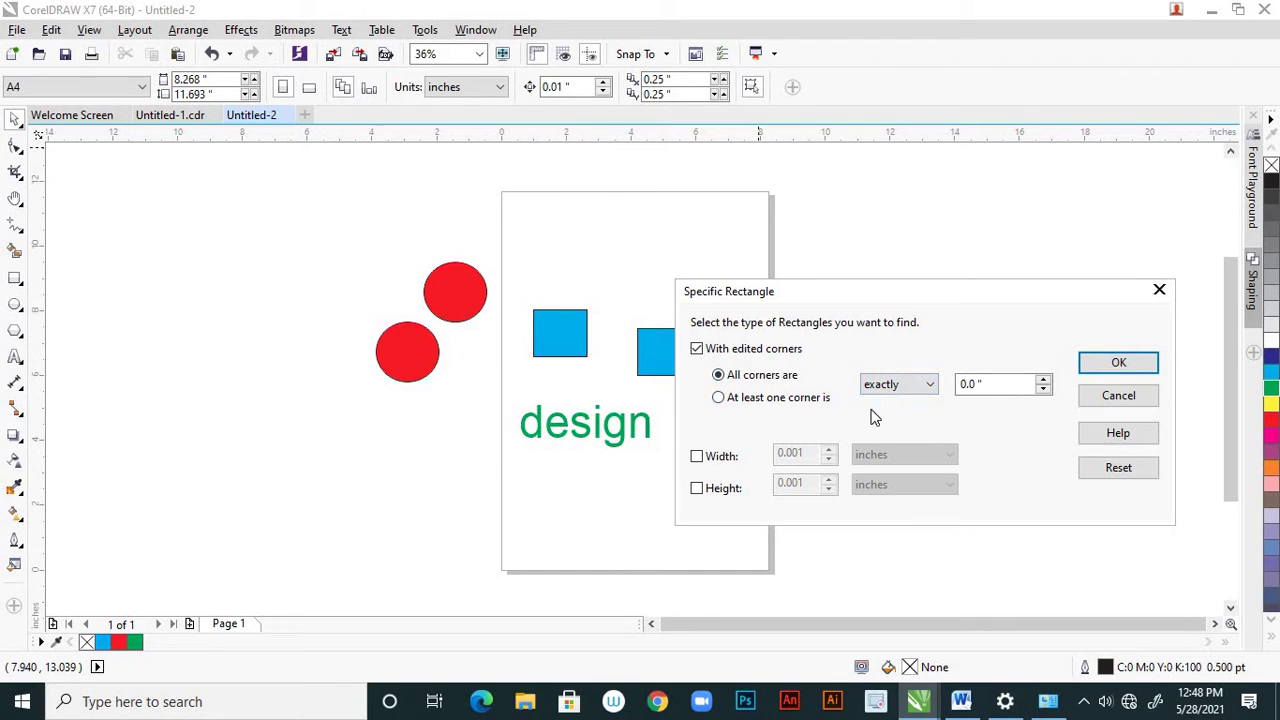
left_click(697, 348)
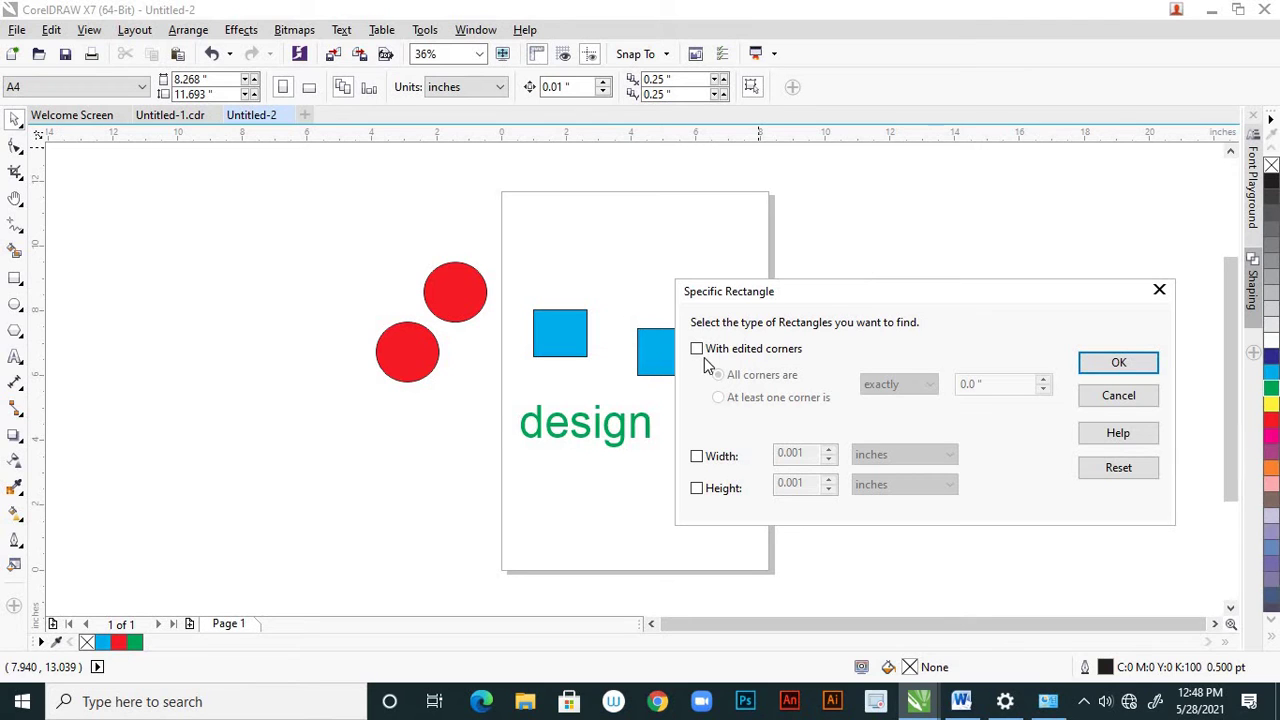
left_click(1117, 368)
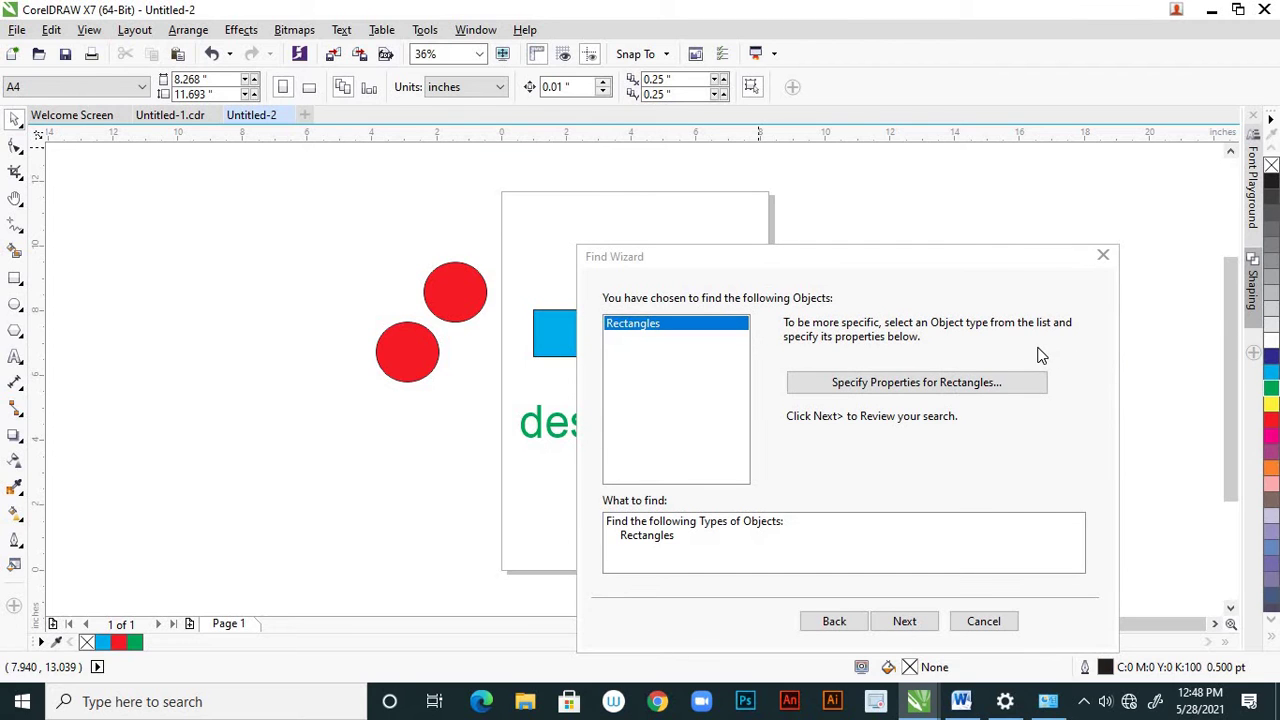
Review the search criteria for Rectangles without further restrictions and run the search, keeping the drawing in view
left_click_drag(980, 258, 1092, 152)
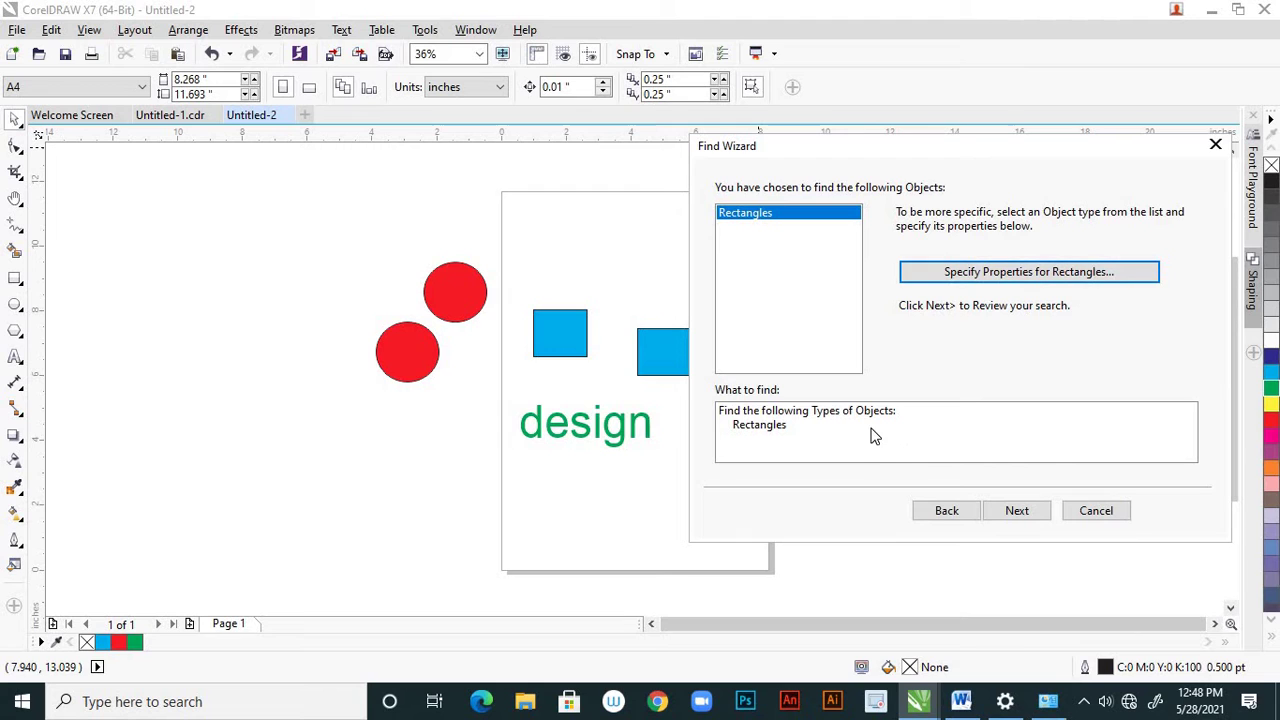
left_click(1010, 512)
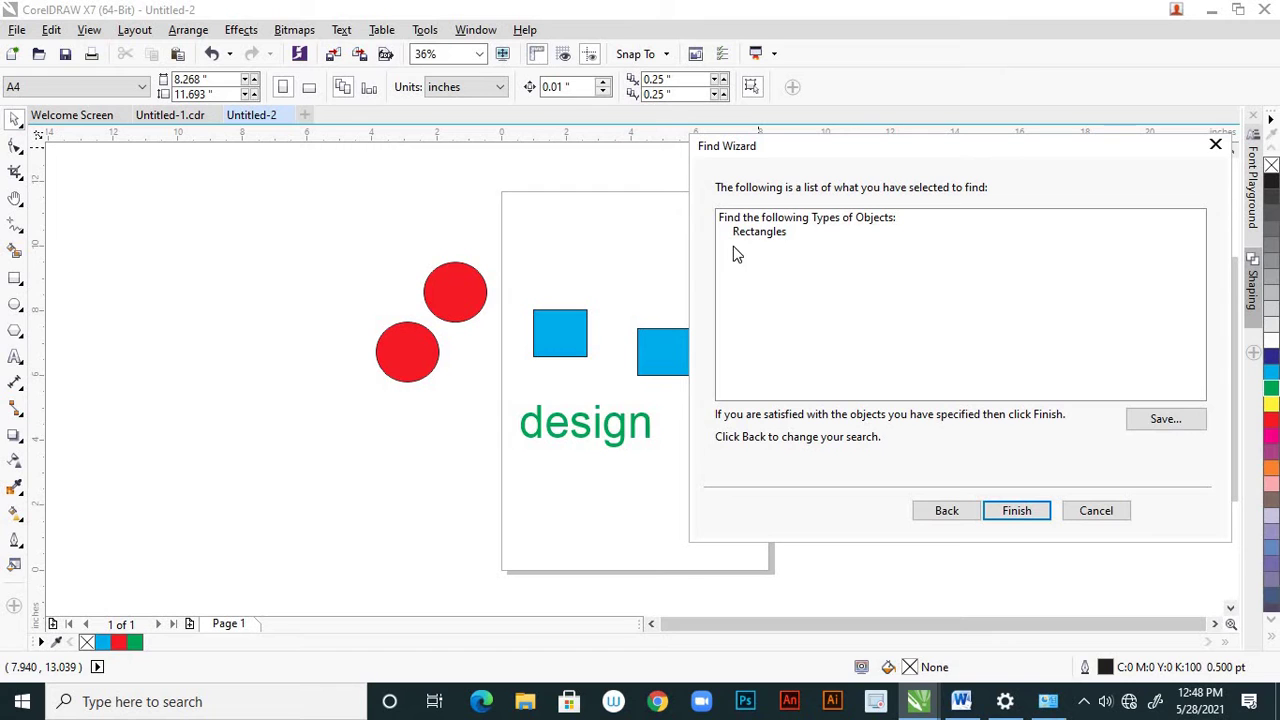
left_click(1000, 513)
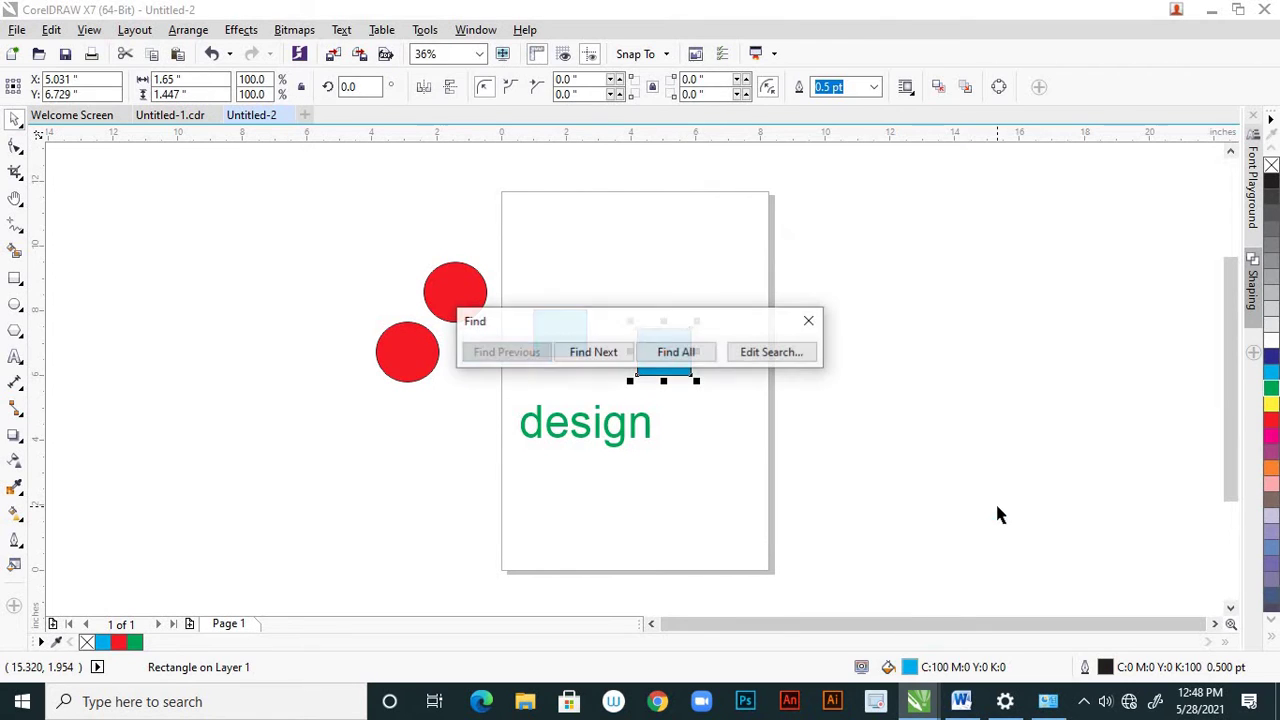
left_click_drag(728, 332, 1026, 386)
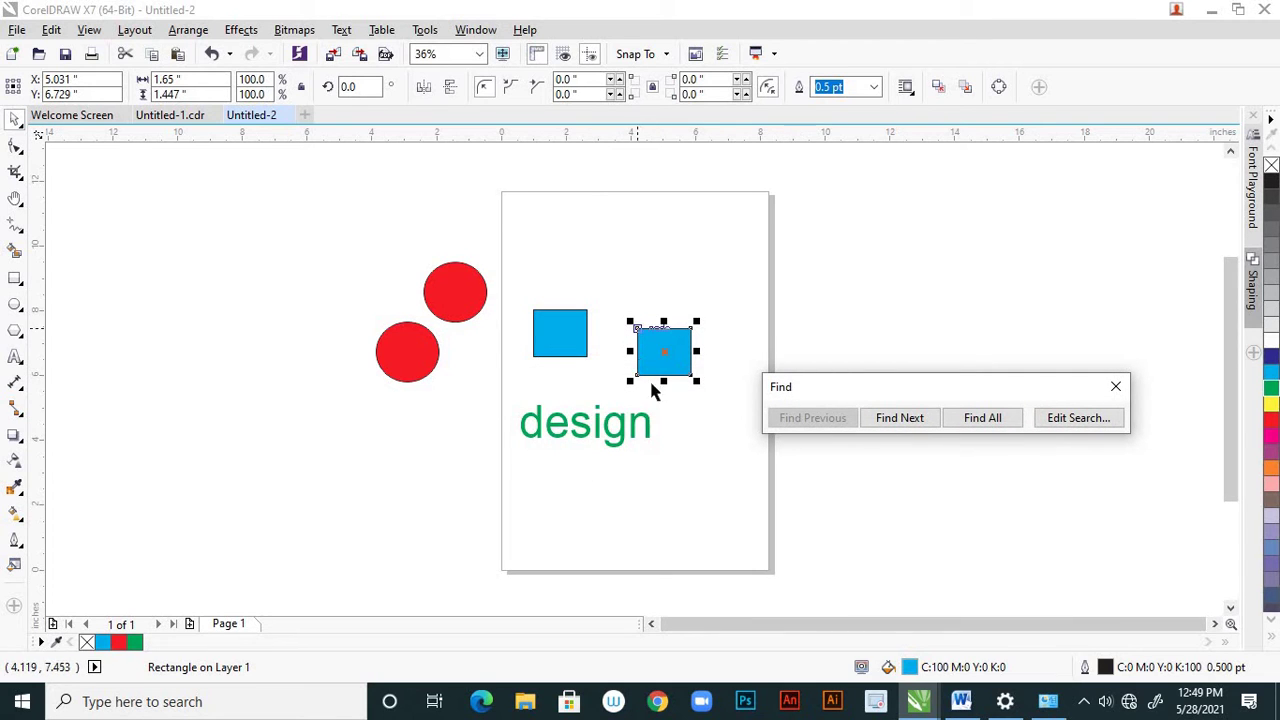
Find the next matching rectangle, find all matching rectangles together, and end the search with nothing selected
left_click(894, 421)
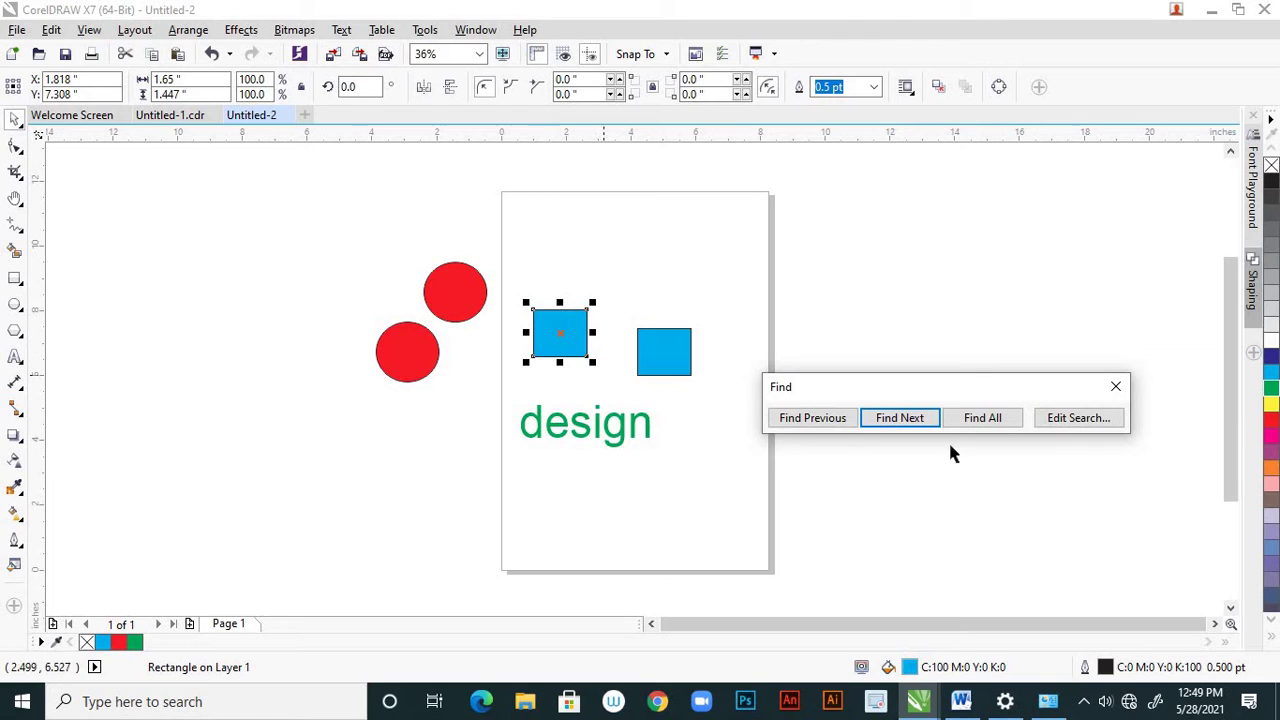
left_click(971, 419)
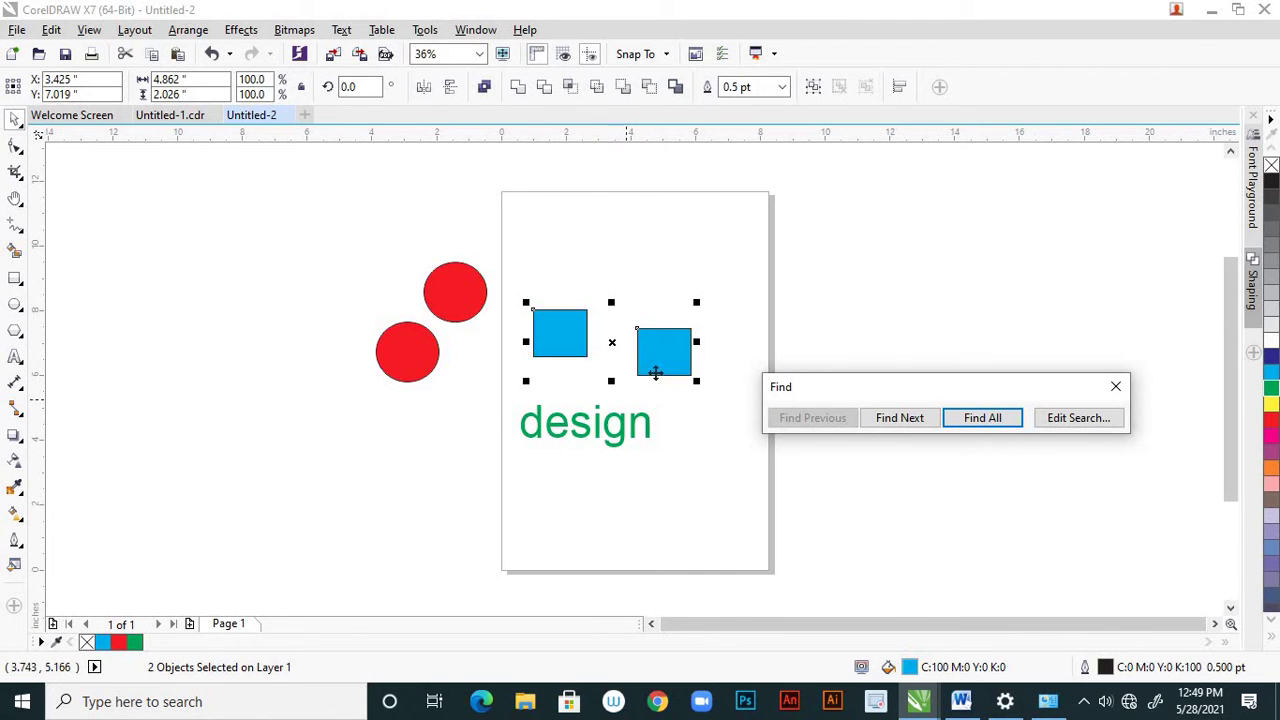
left_click(1116, 388)
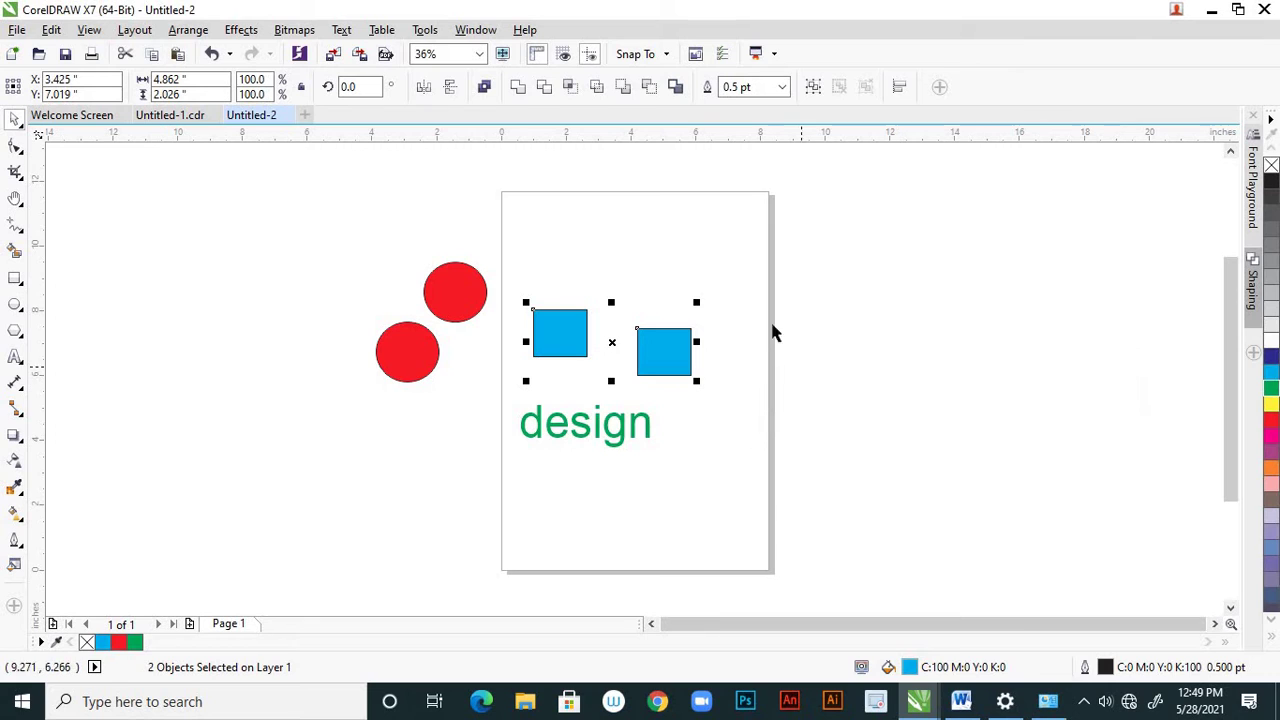
left_click(729, 293)
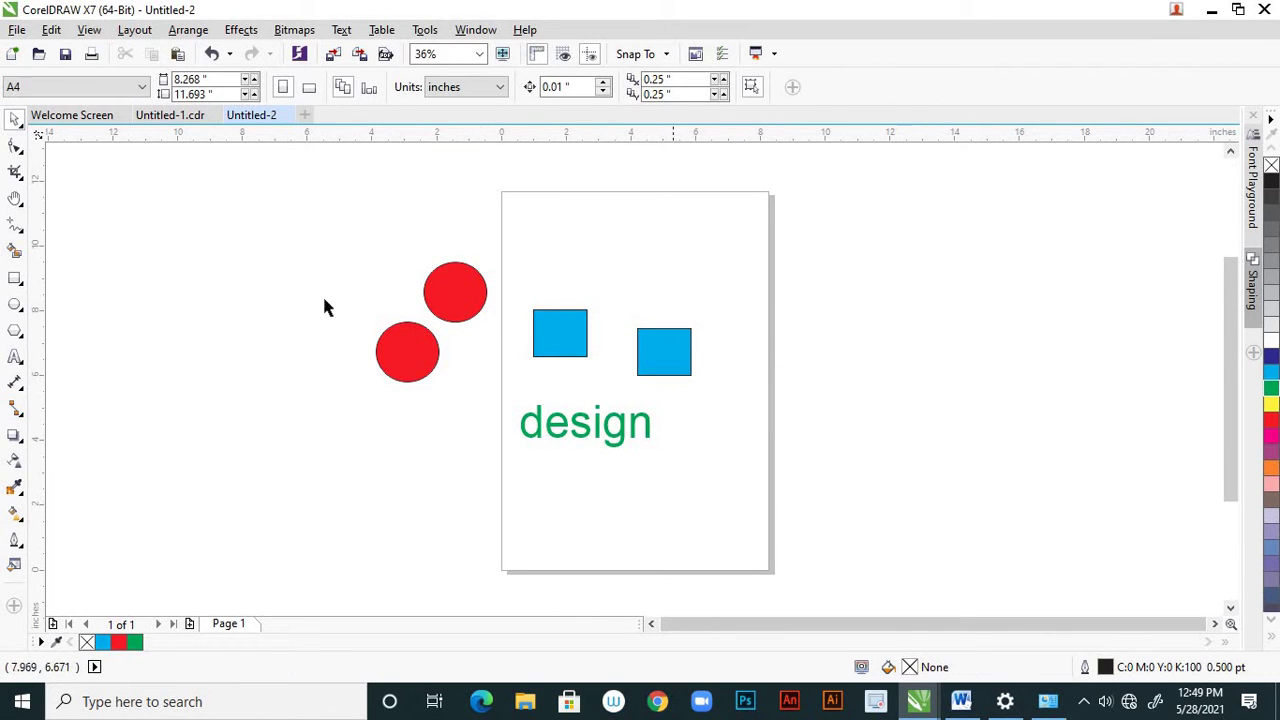
Run a new object search limited to the Ellipses object type, without specifying any further properties
left_click(53, 33)
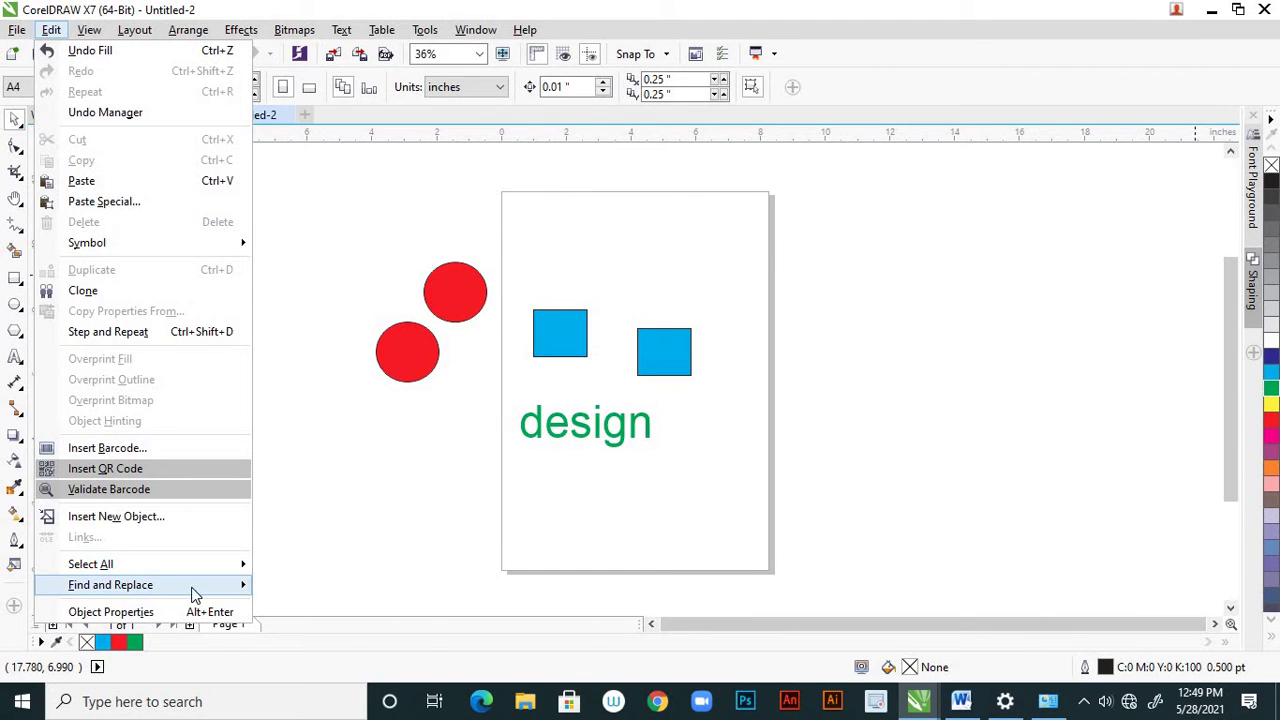
mouse_move(233, 596)
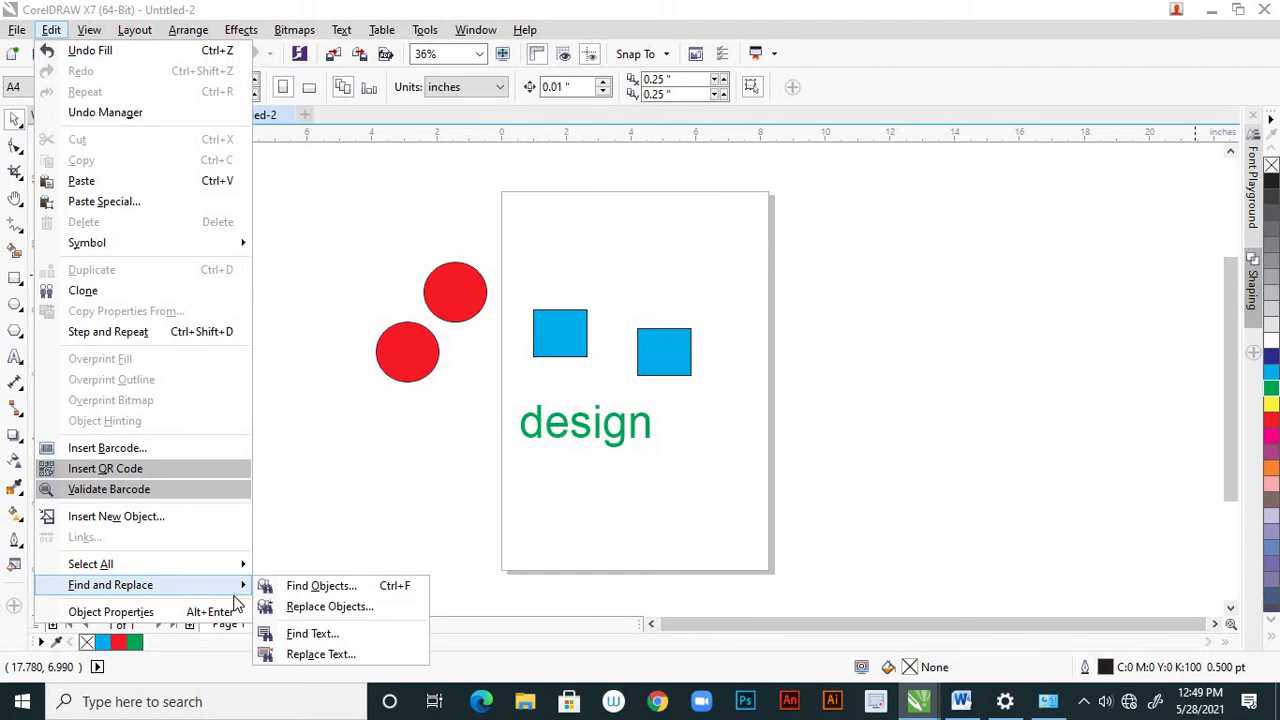
left_click(309, 591)
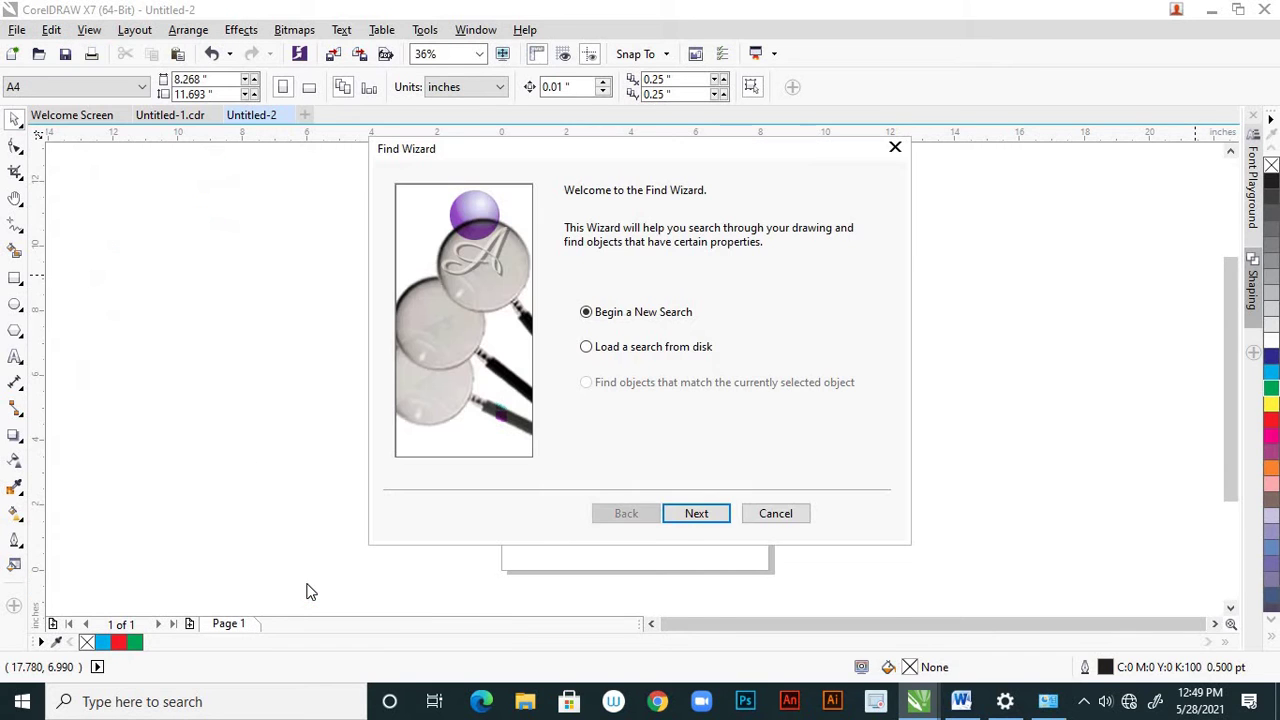
left_click(695, 527)
left_click(594, 309)
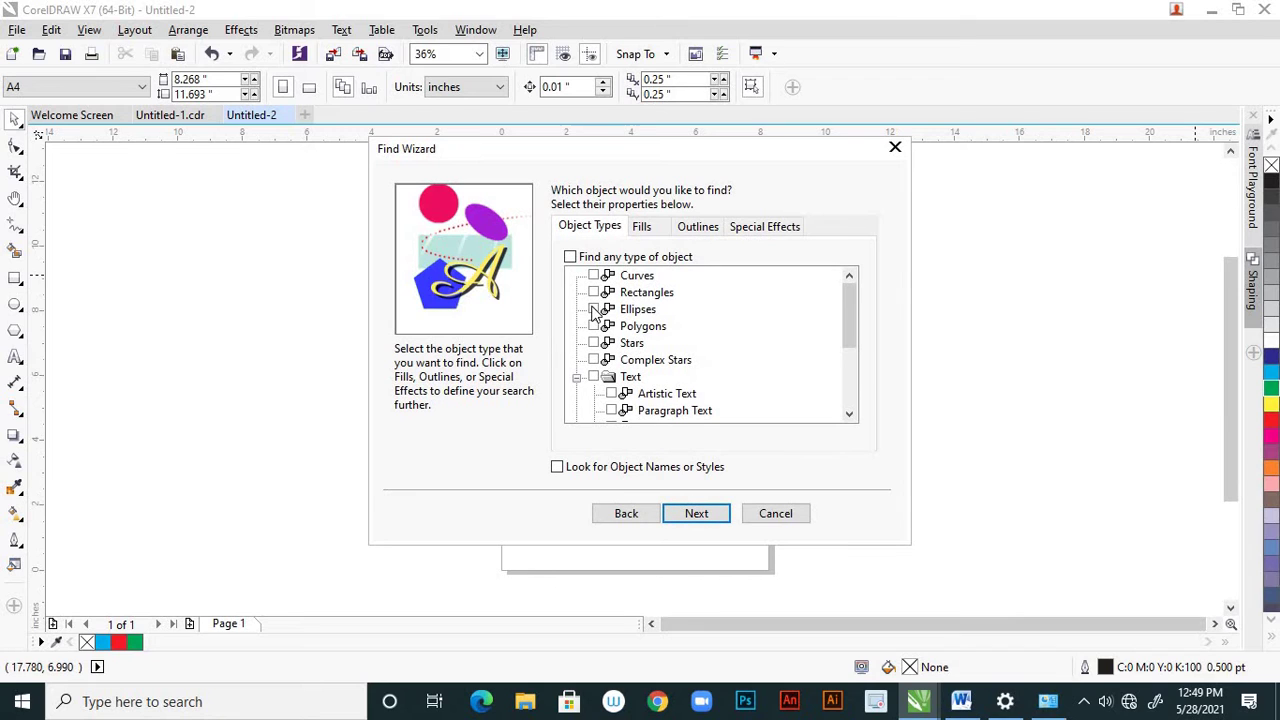
left_click(714, 516)
left_click(714, 516)
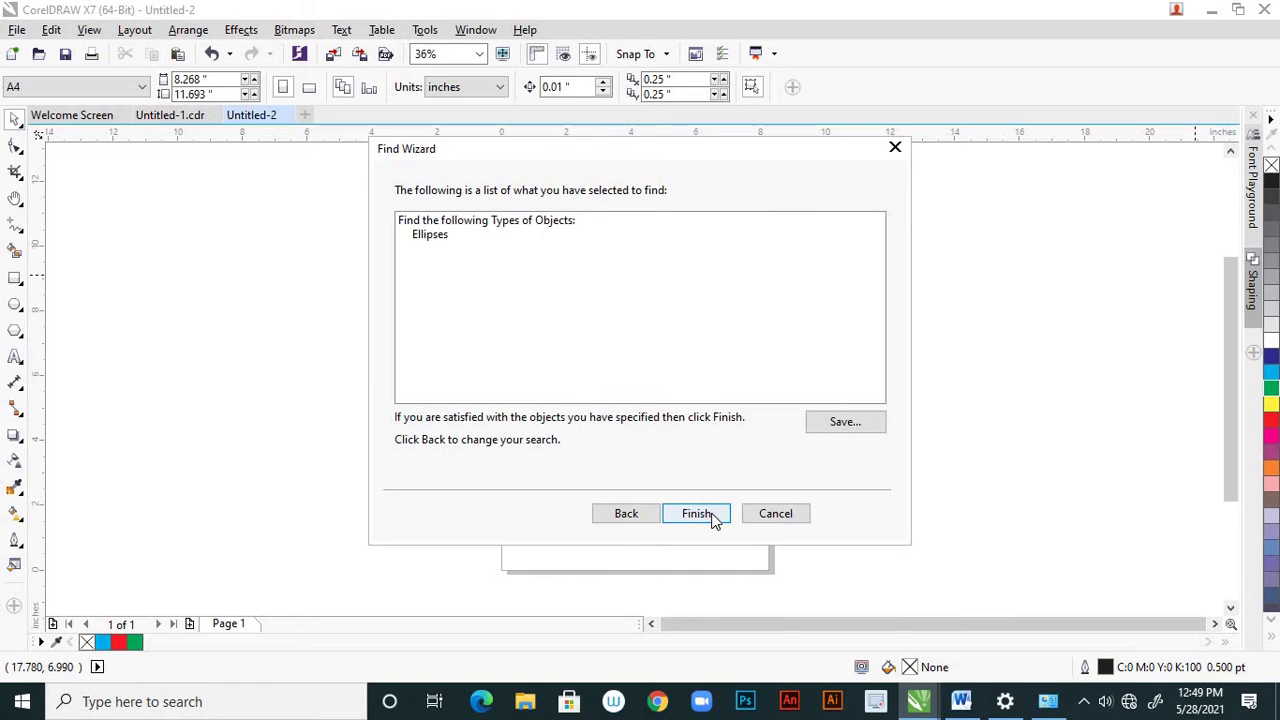
left_click(712, 516)
Find the next matching ellipse, find all matching ellipses together, and end the search with nothing selected
left_click_drag(620, 330, 858, 403)
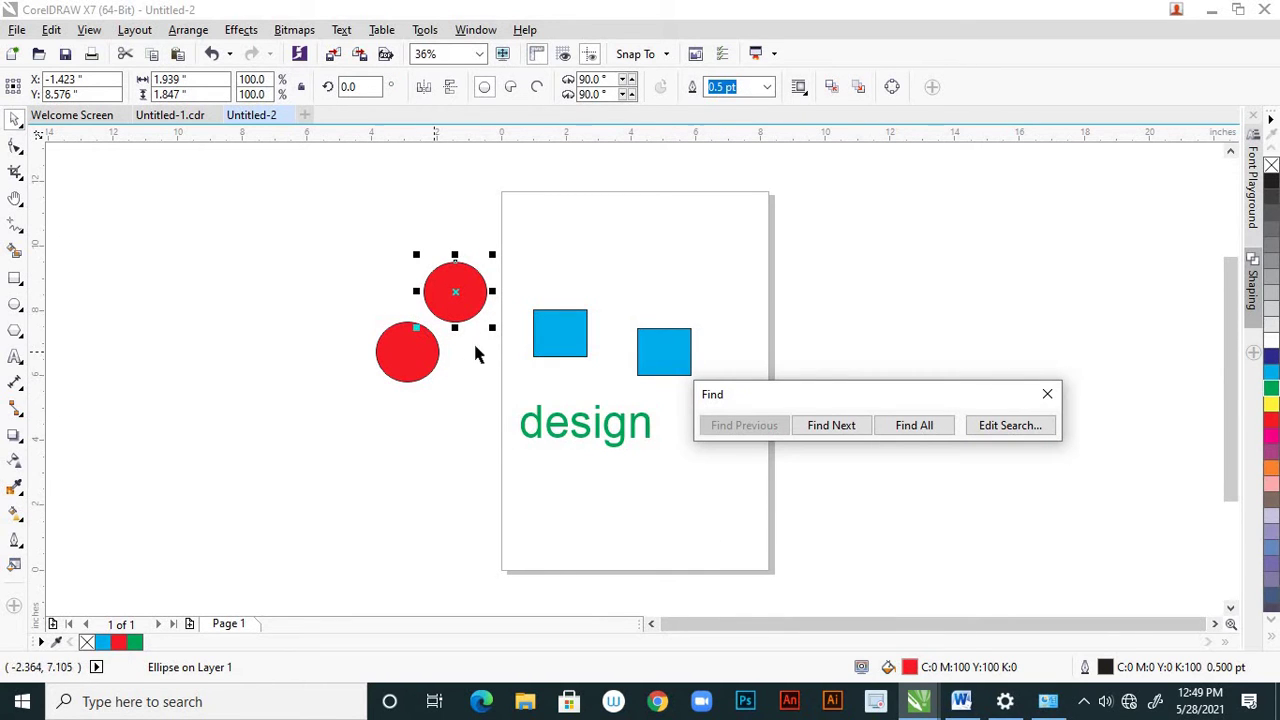
left_click(836, 429)
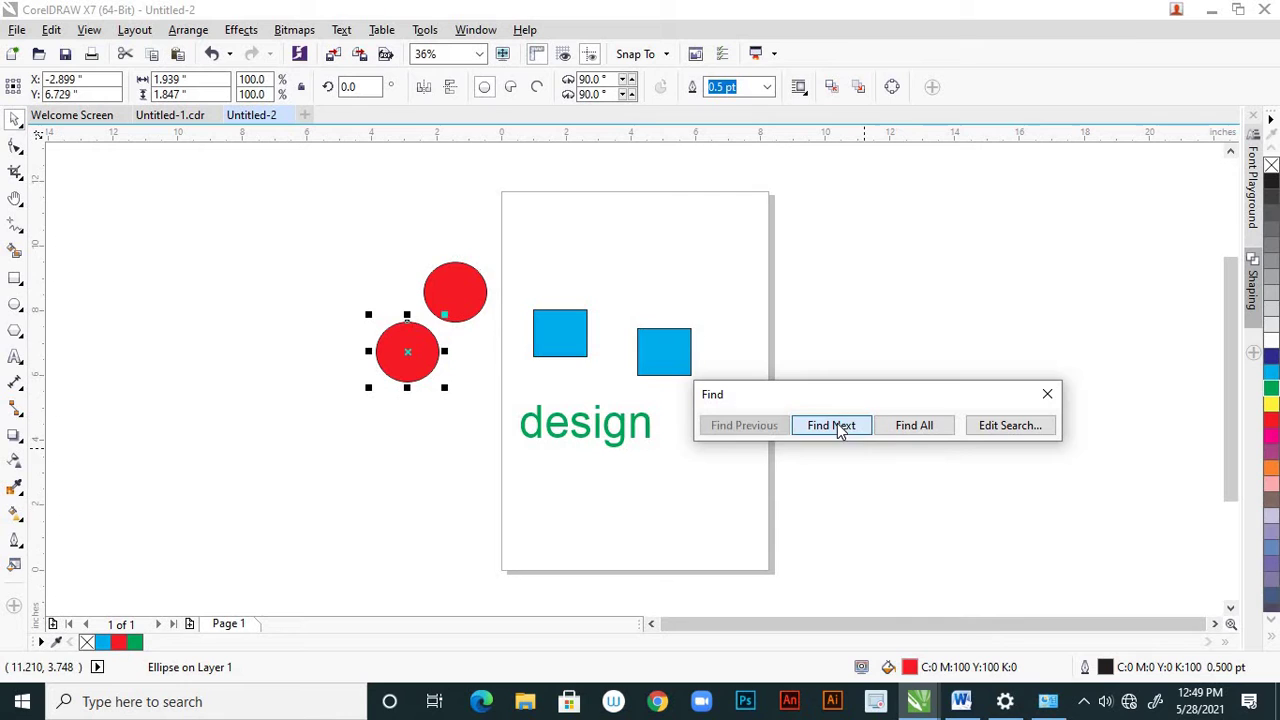
left_click(900, 431)
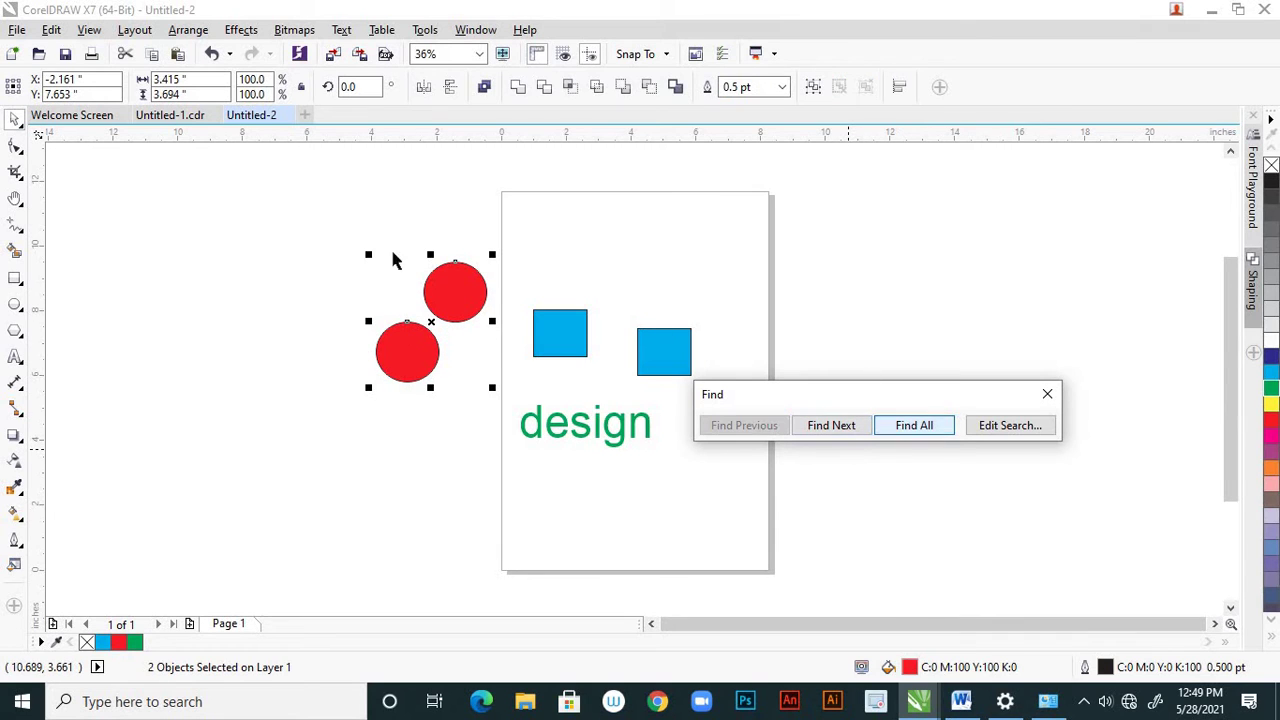
left_click(1047, 396)
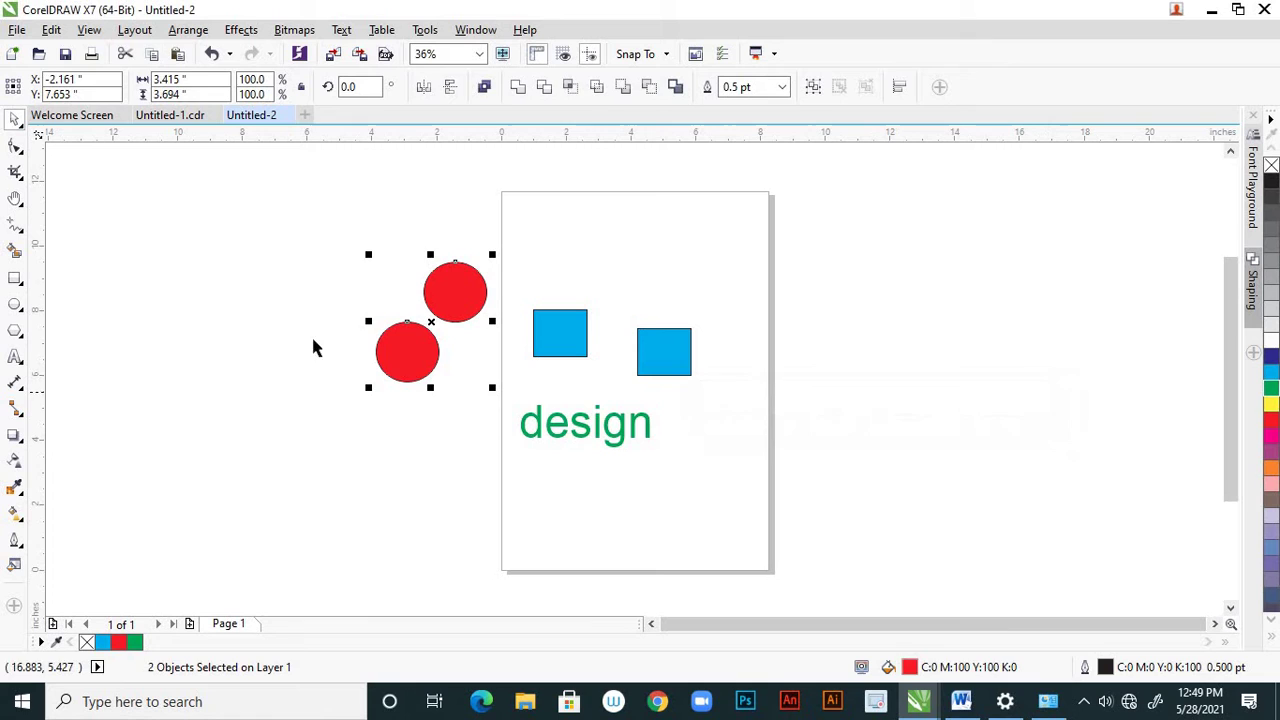
left_click(267, 294)
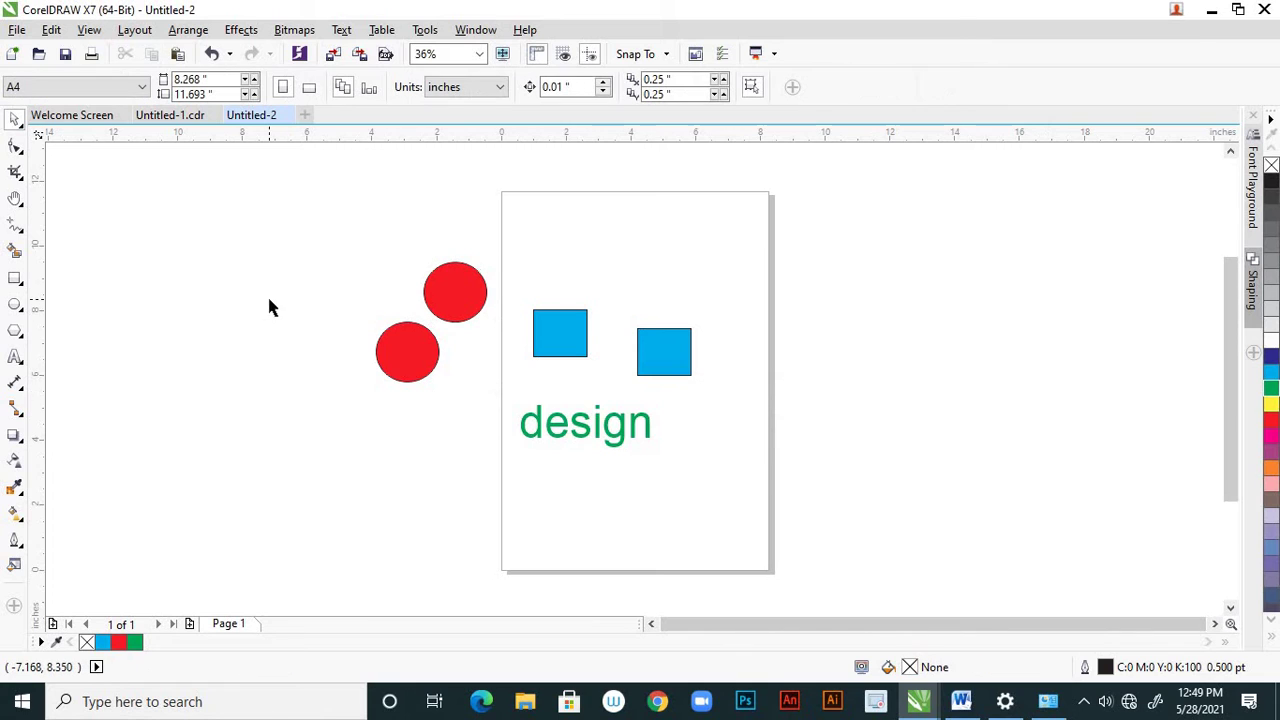
Start replacing objects with the Replace Wizard and choose the option to replace a color
left_click(51, 29)
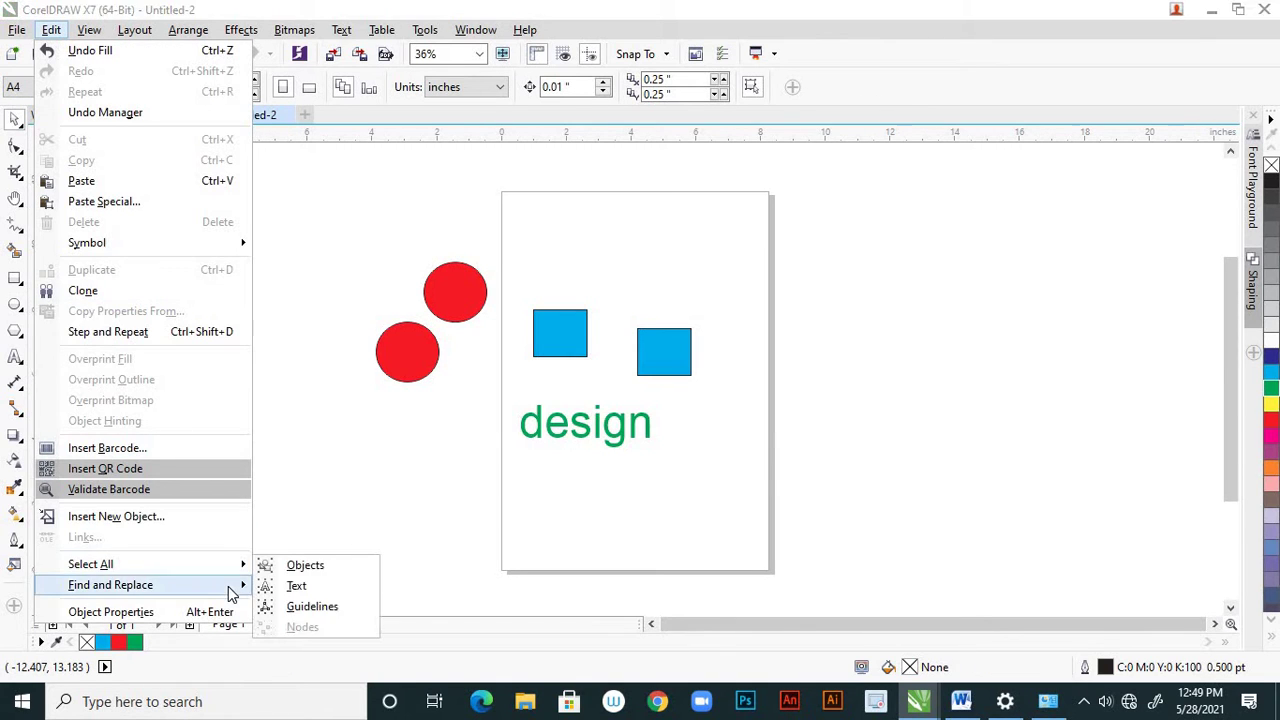
mouse_move(228, 591)
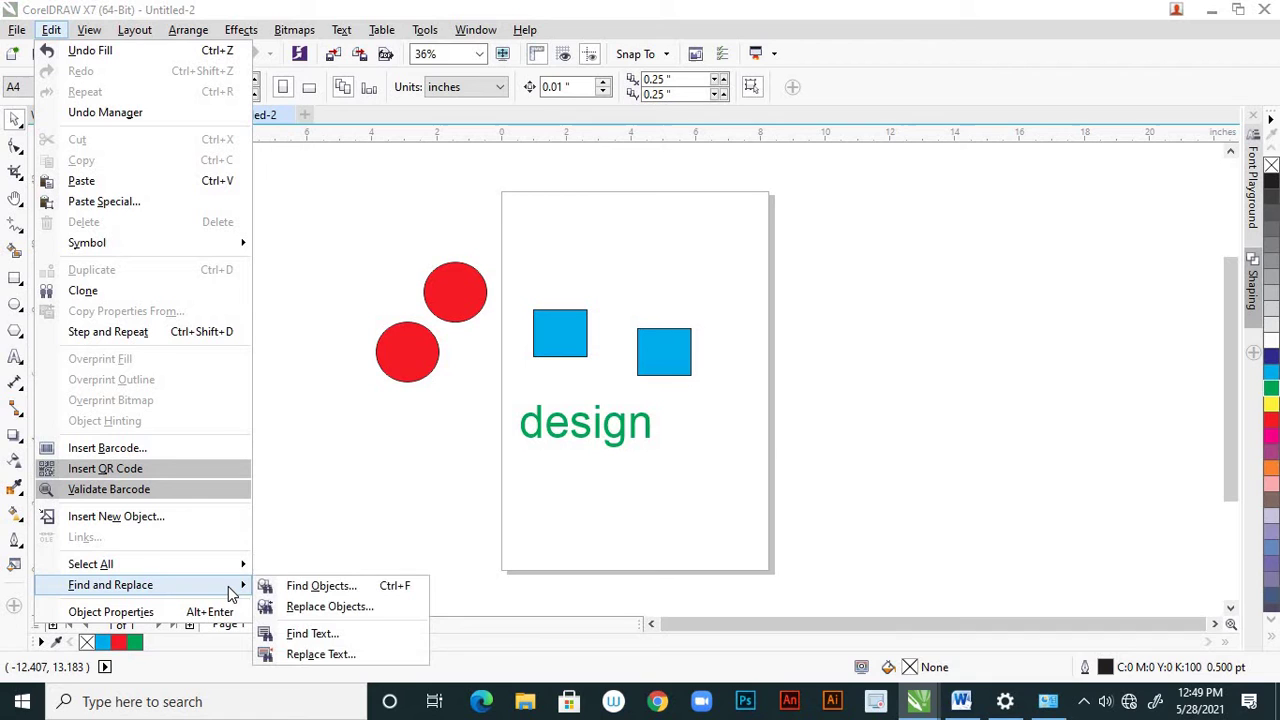
left_click(305, 607)
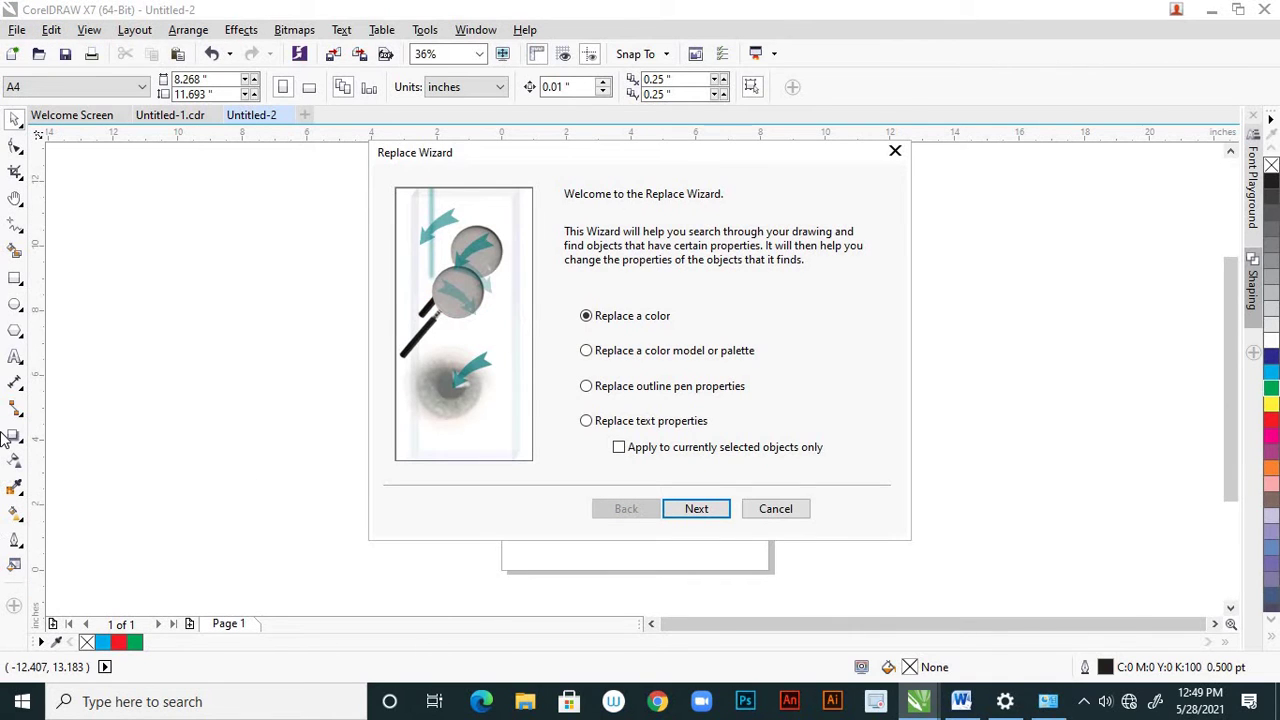
mouse_move(766, 156)
left_mouse_down()
mouse_move(924, 250)
mouse_move(1027, 240)
mouse_move(1027, 195)
left_mouse_up()
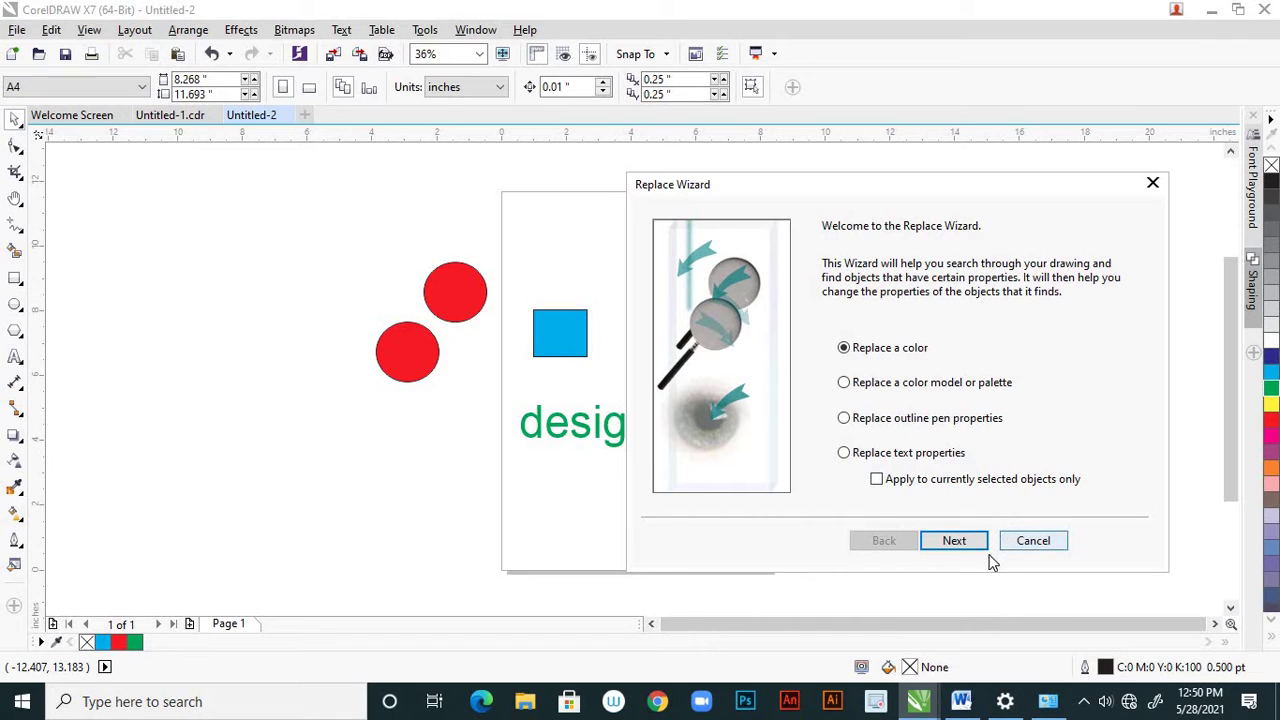
left_click(955, 541)
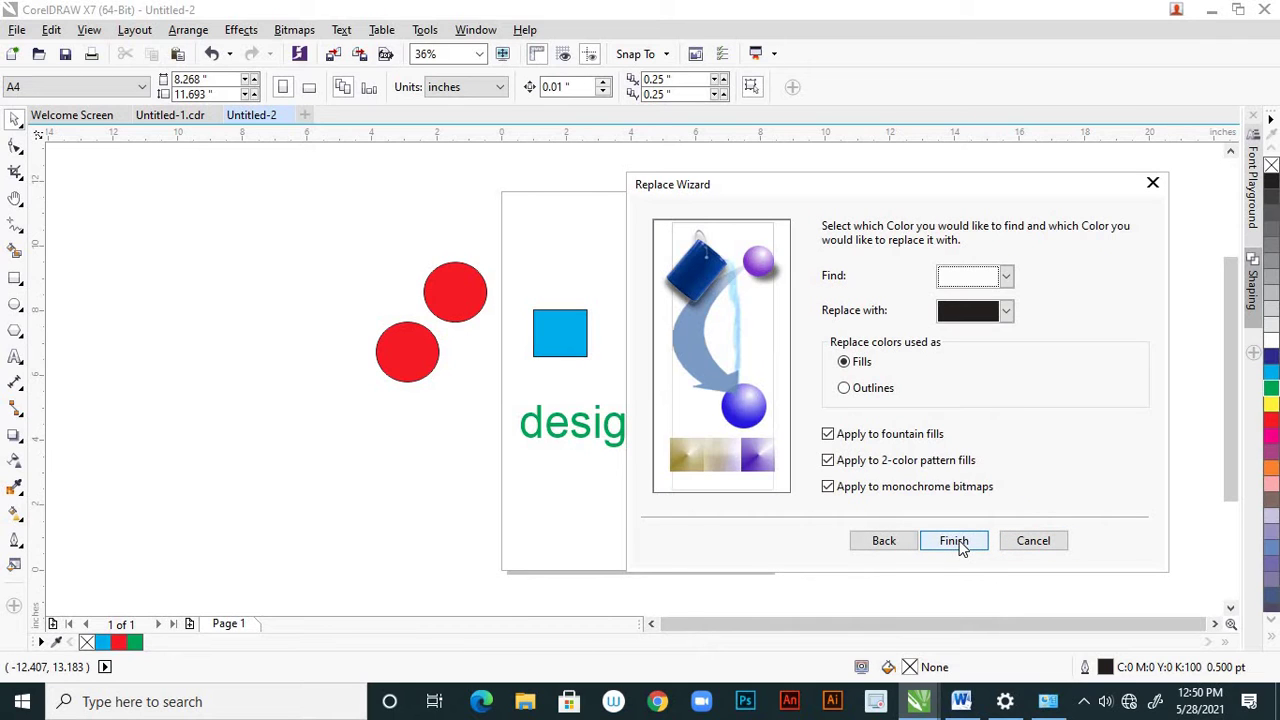
left_click_drag(980, 194, 983, 276)
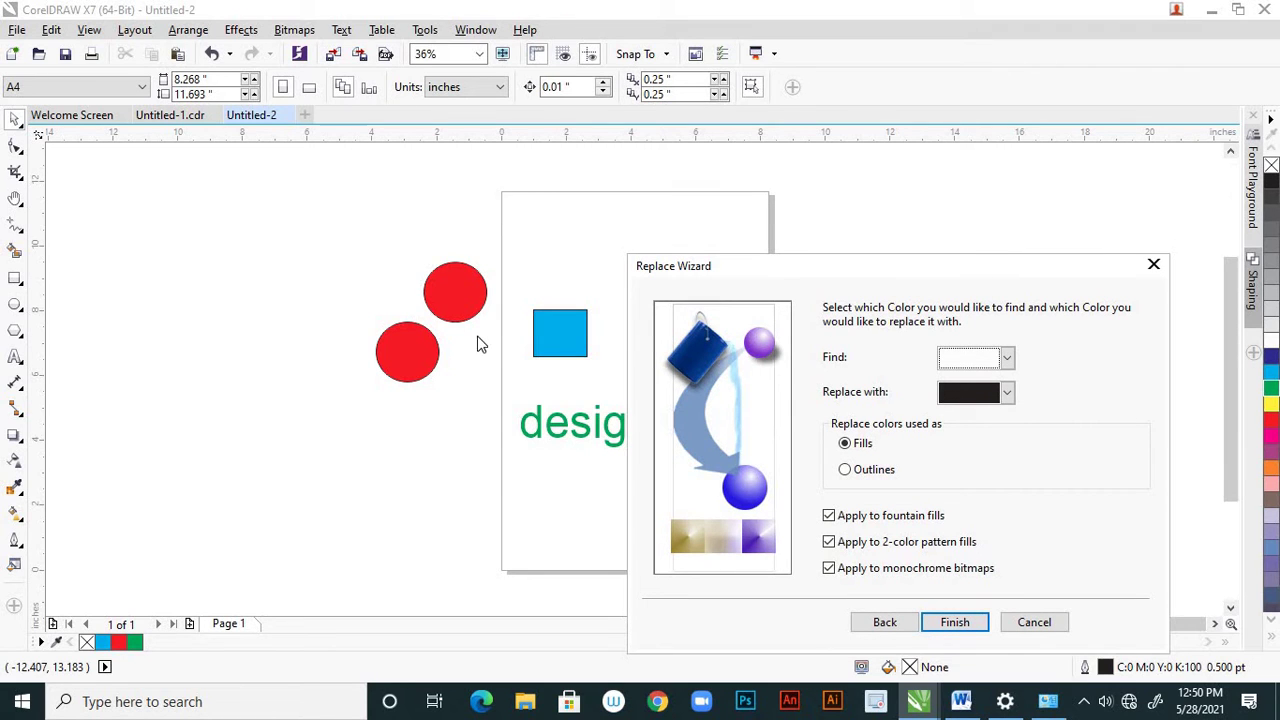
Set the color replacement to find red and replace it with light green in fills, and start the search
left_click(1008, 358)
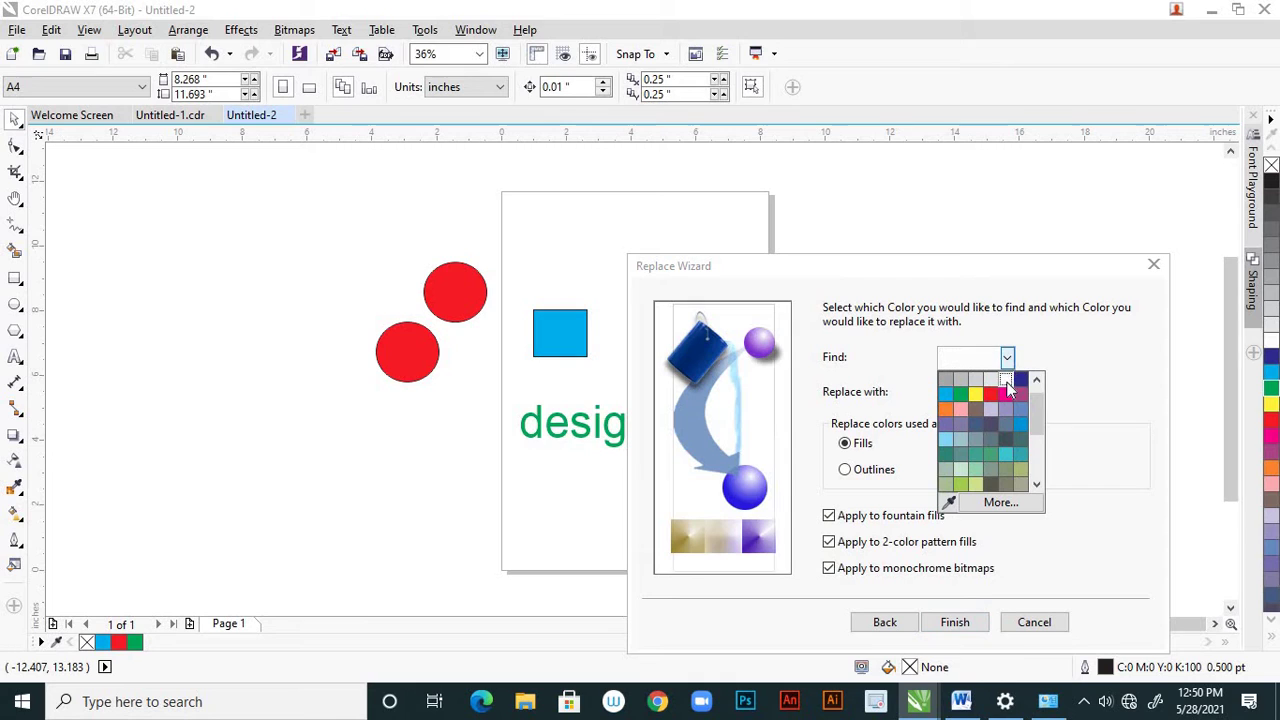
left_click(993, 396)
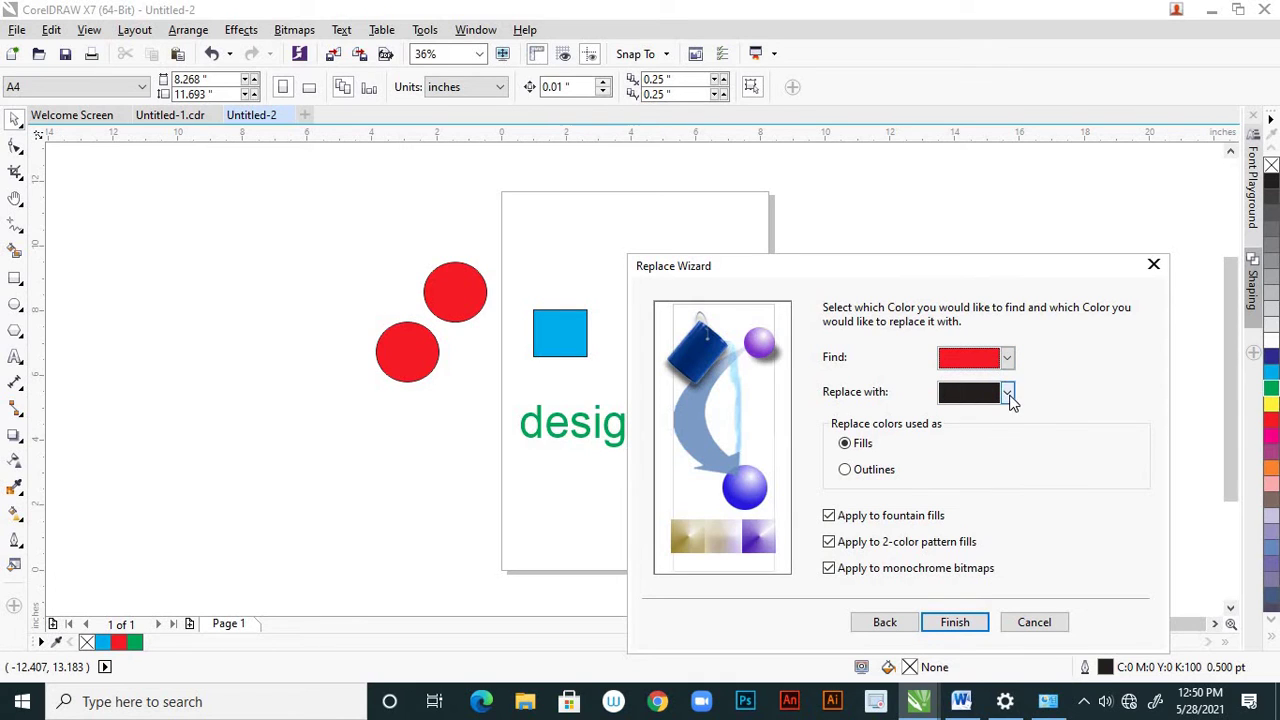
left_click(1008, 394)
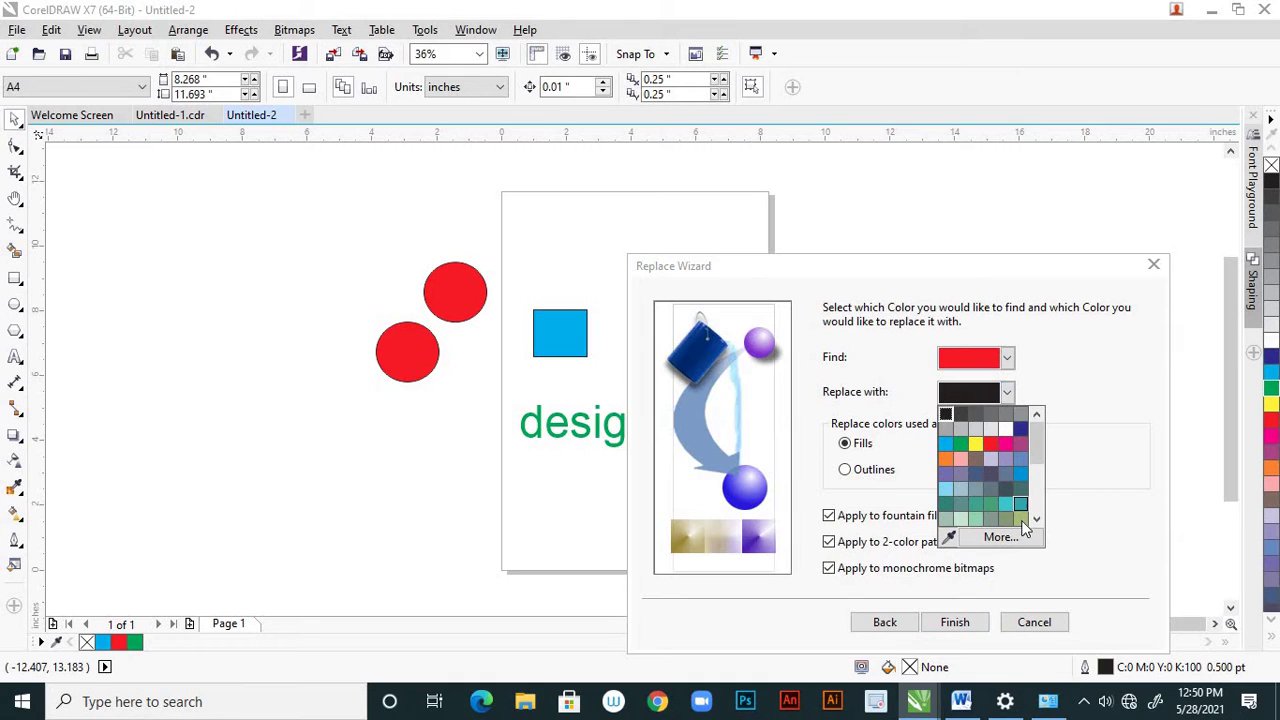
scroll(1039, 449, "down", 2)
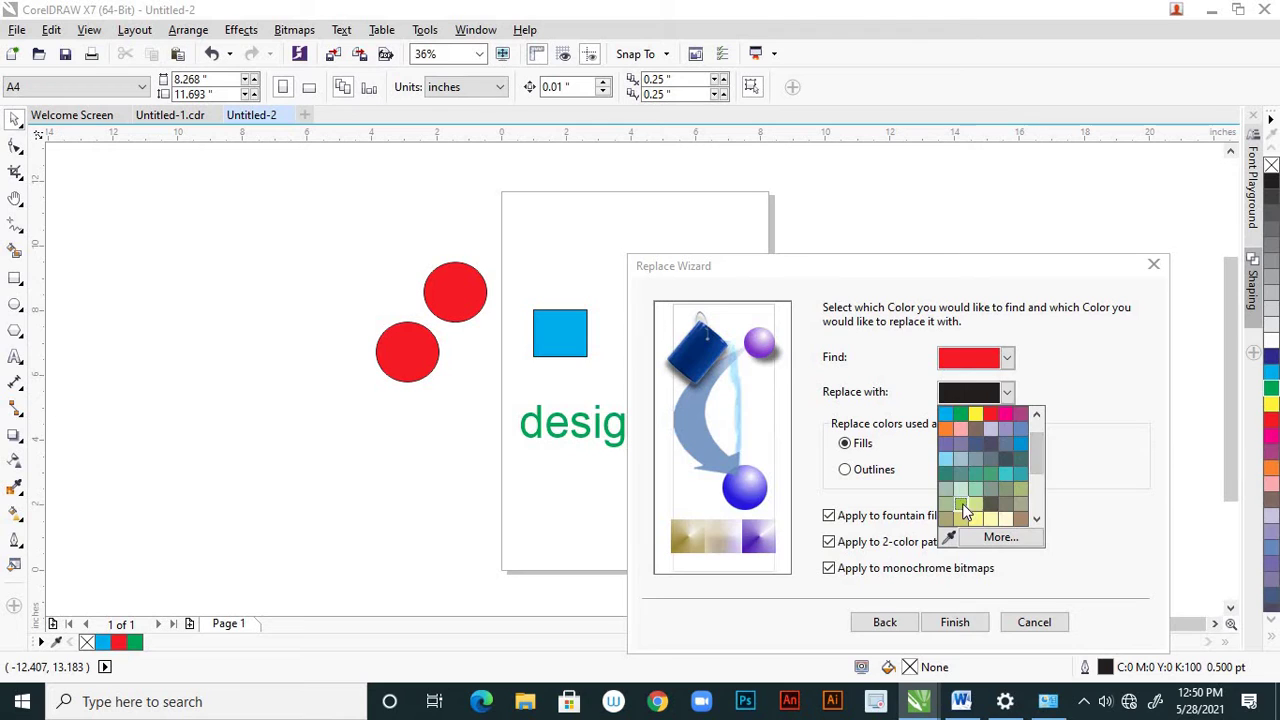
left_click(963, 505)
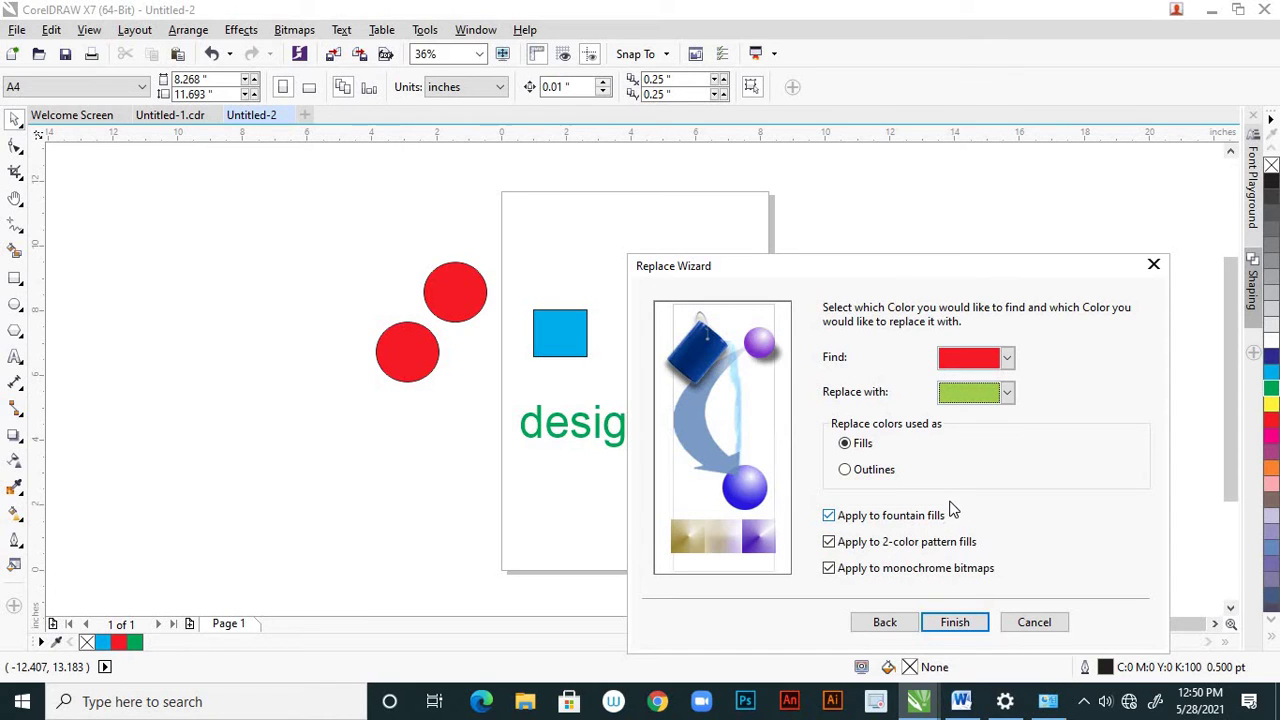
left_click(952, 623)
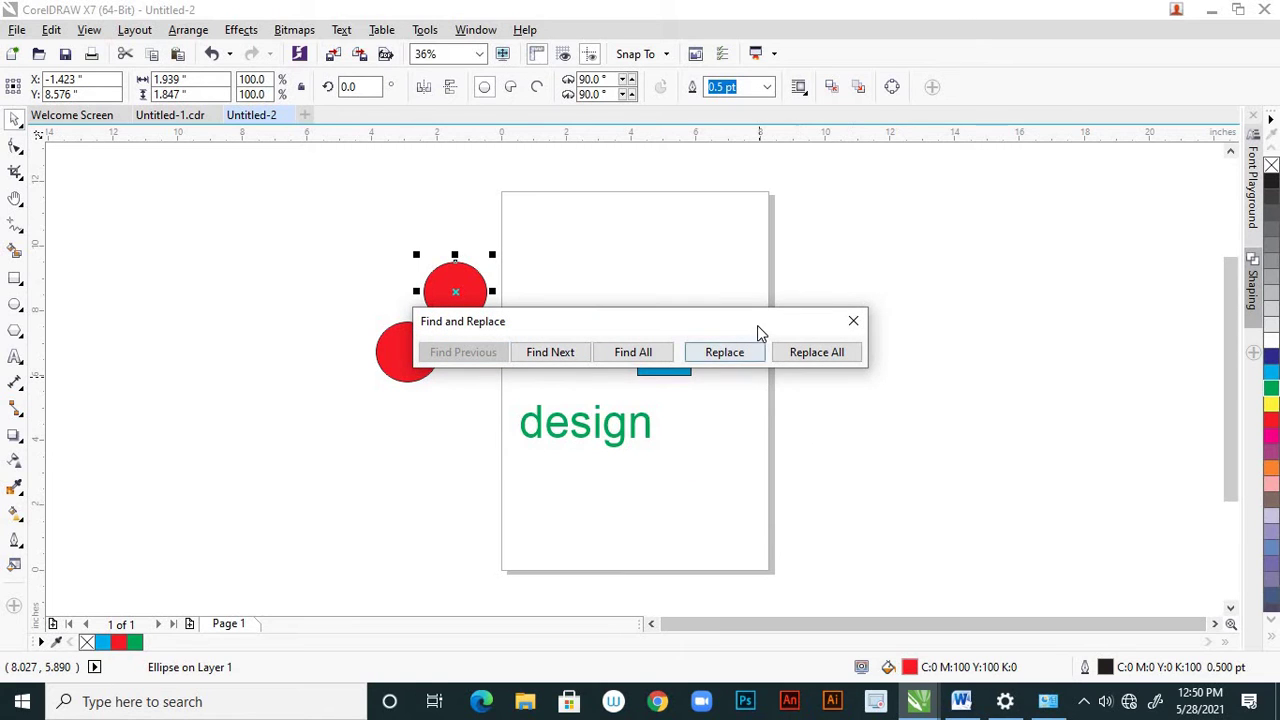
Go through the red-filled circles individually and together, and replace the fill color of all matches with the chosen light green
left_click_drag(757, 325, 966, 459)
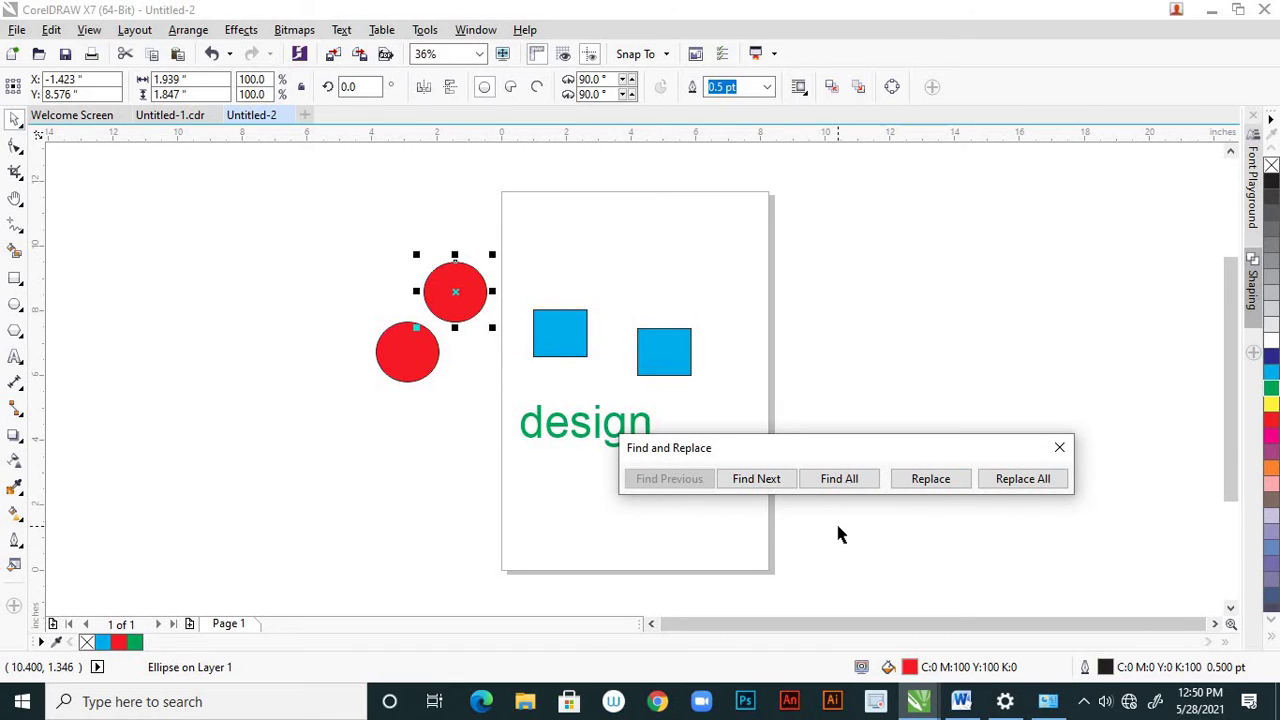
left_click(775, 479)
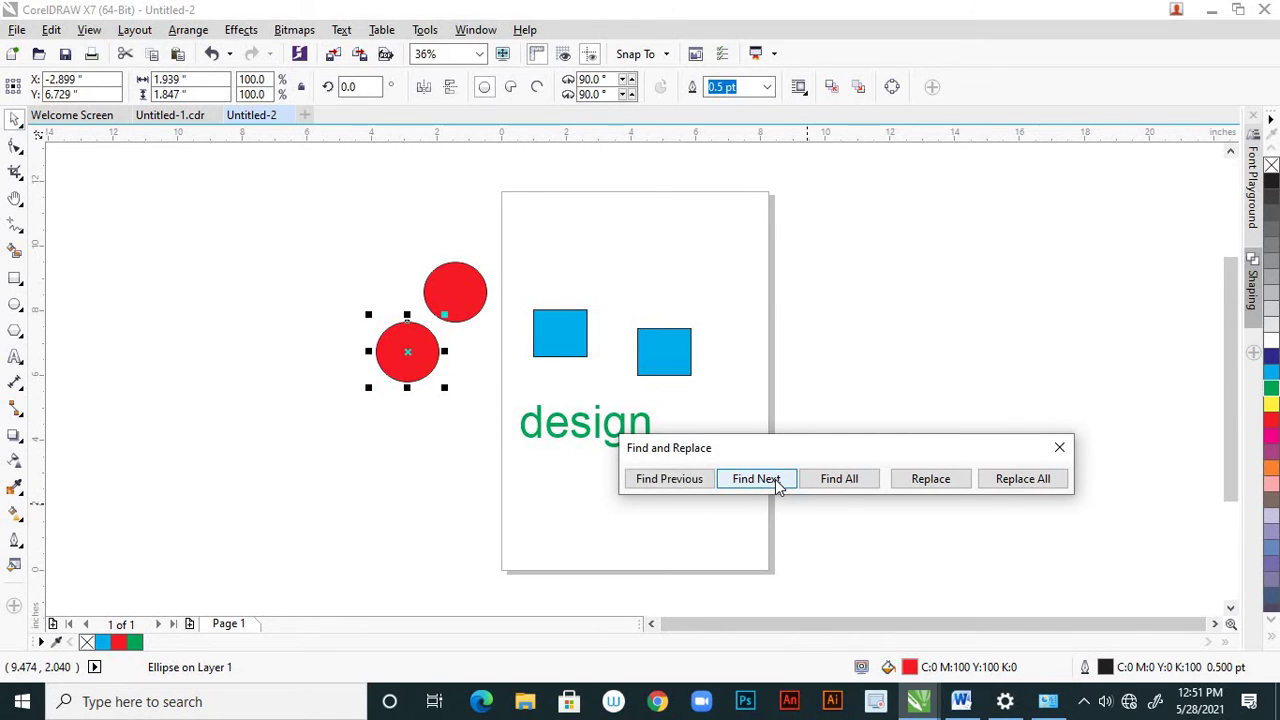
left_click(829, 480)
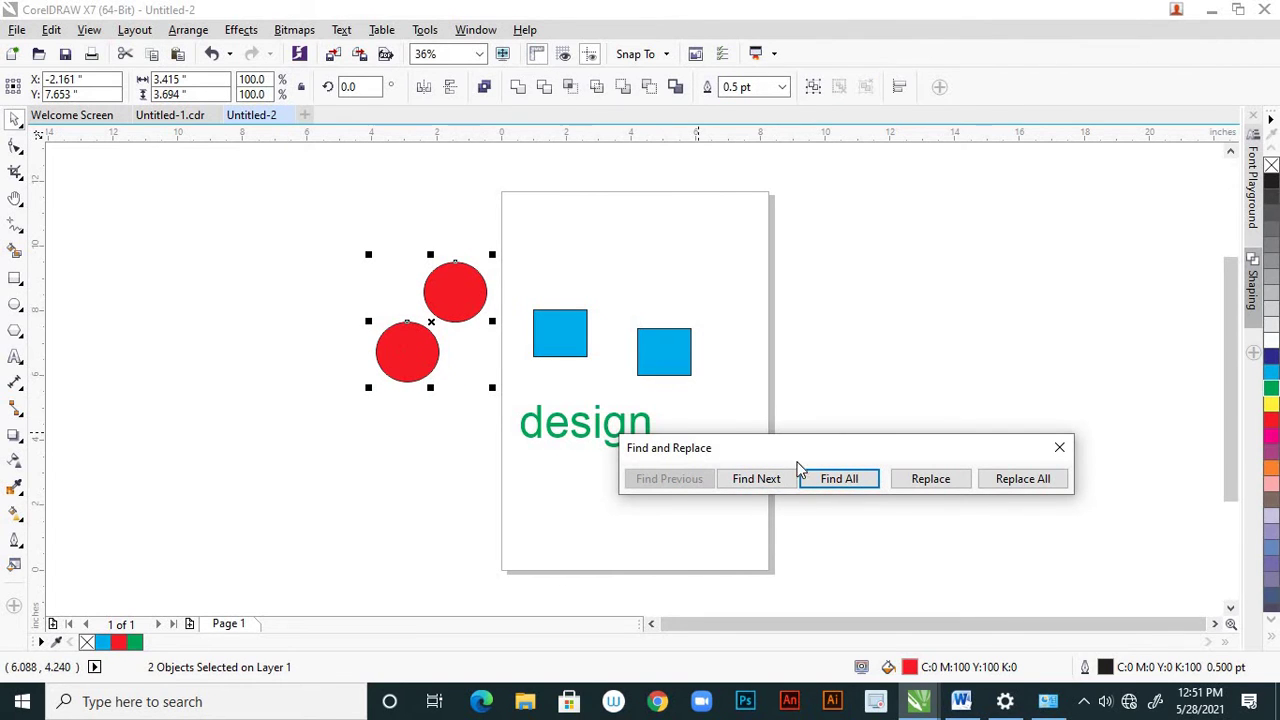
left_click(909, 482)
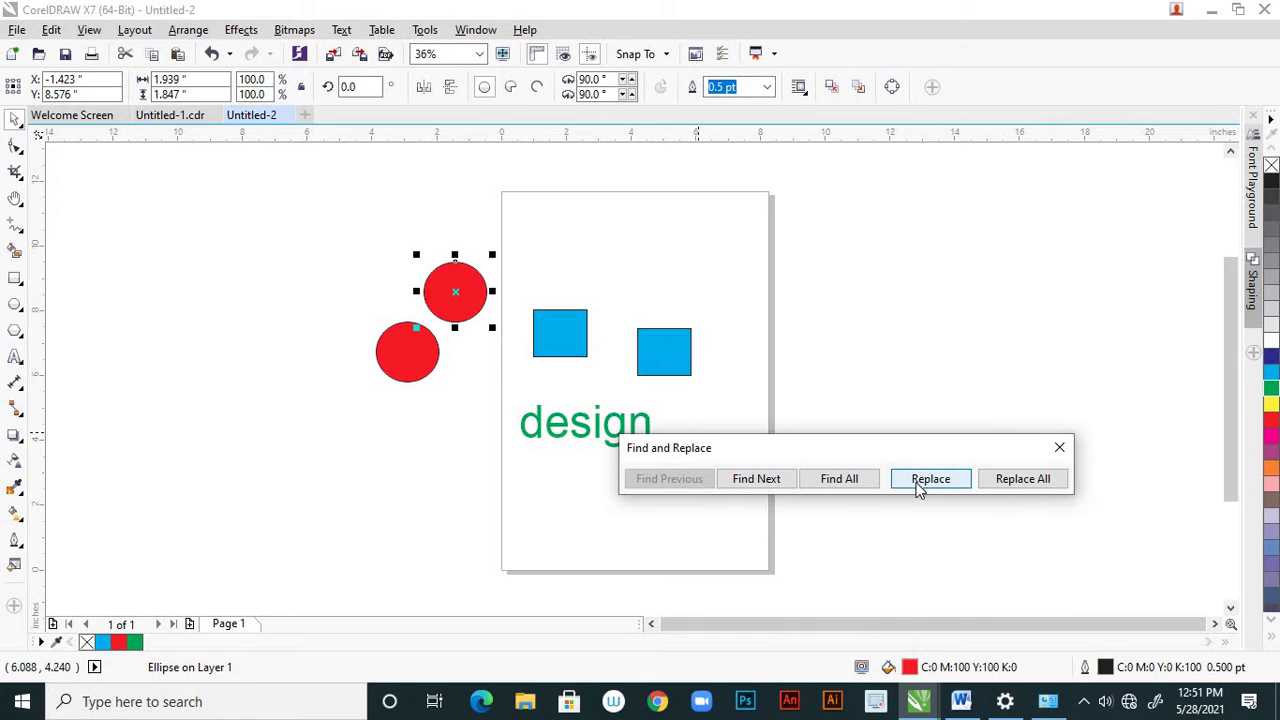
left_click(1017, 481)
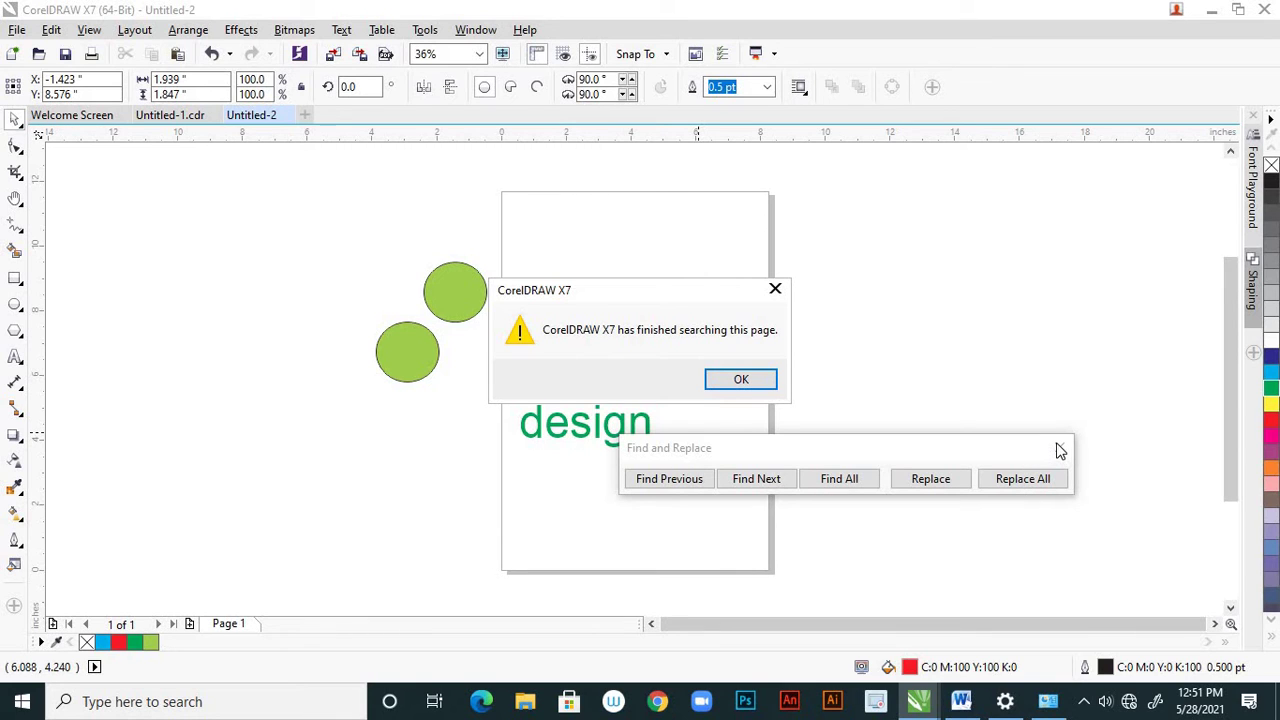
Finish the color replacement and close its find and replace controls
left_click(740, 381)
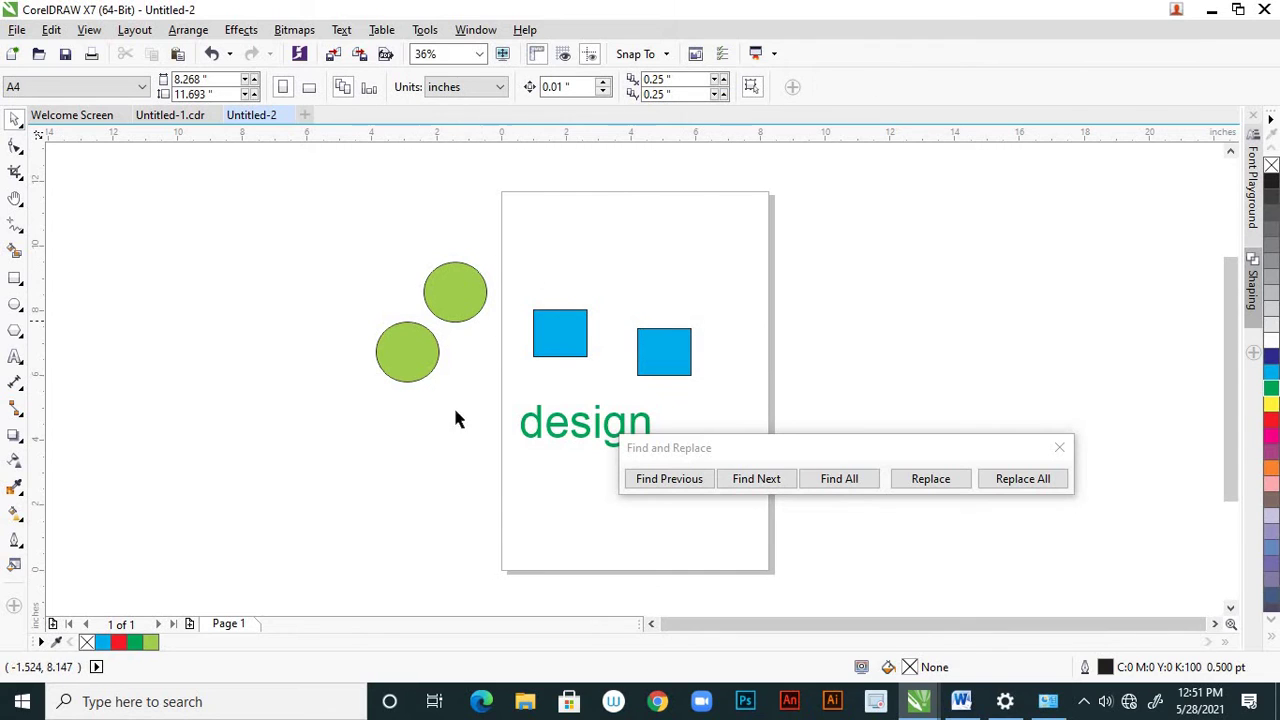
left_click(1059, 447)
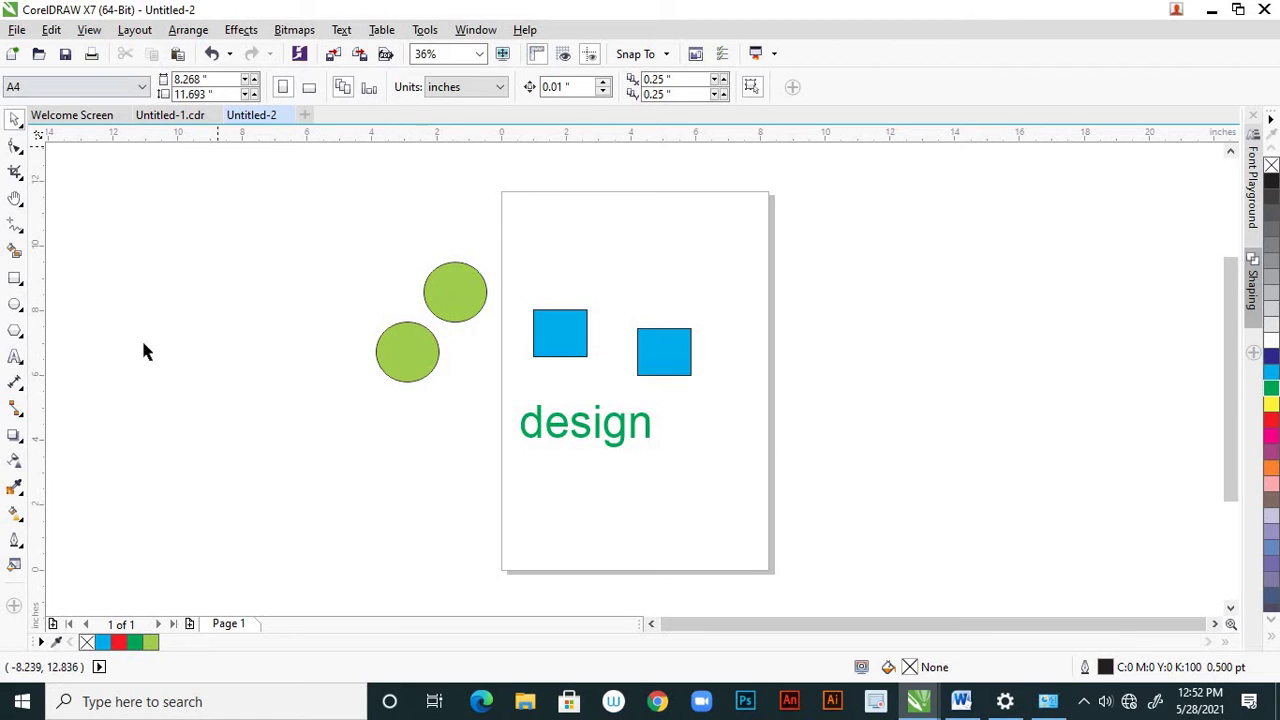
left_click(586, 437)
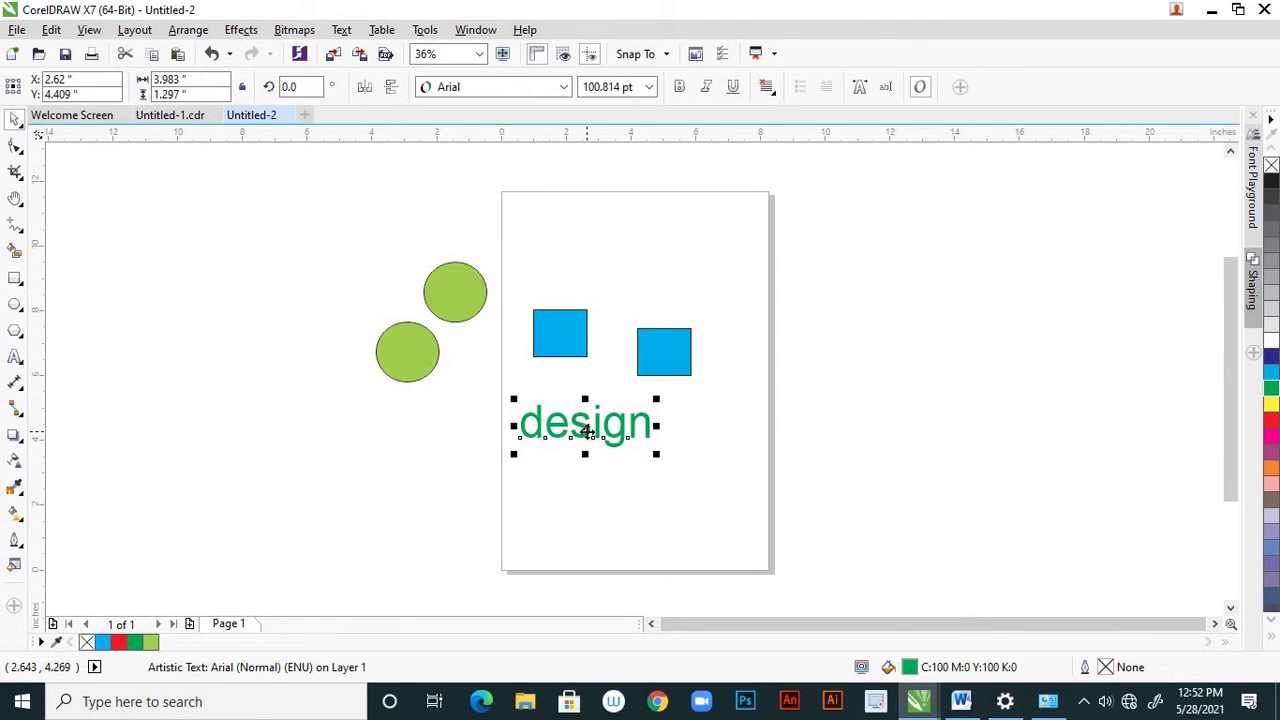
left_click(51, 29)
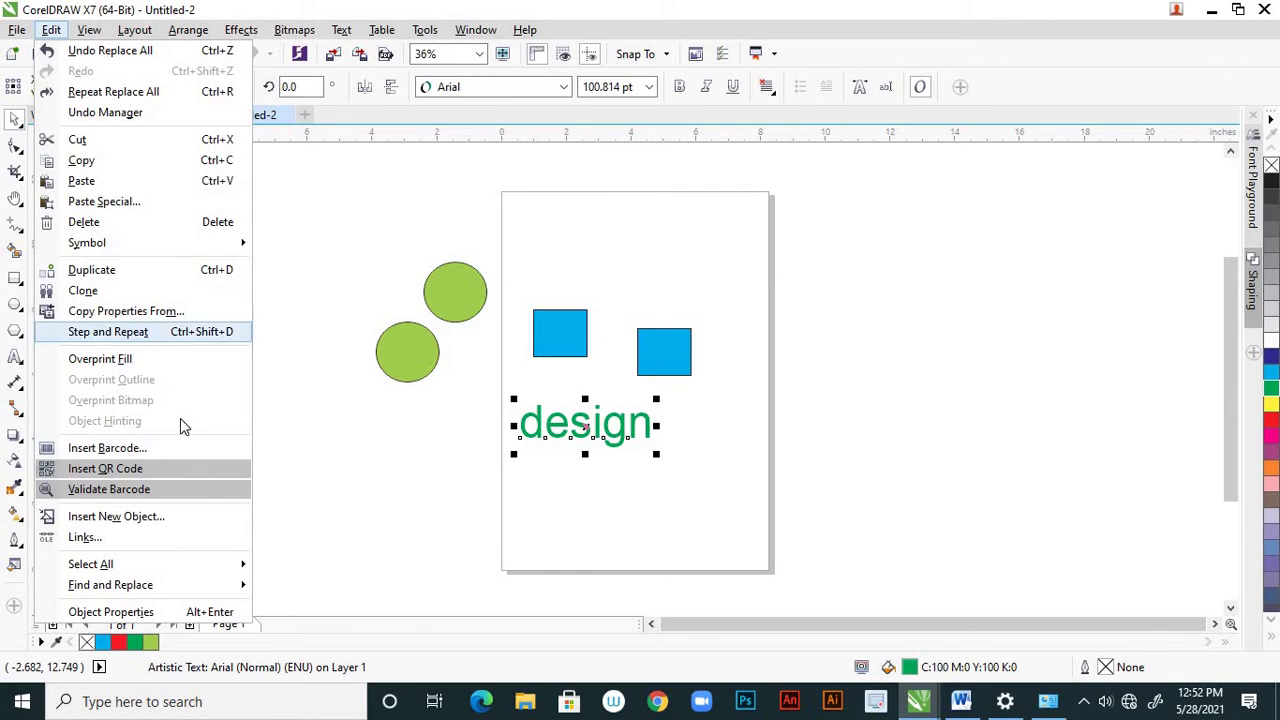
mouse_move(250, 593)
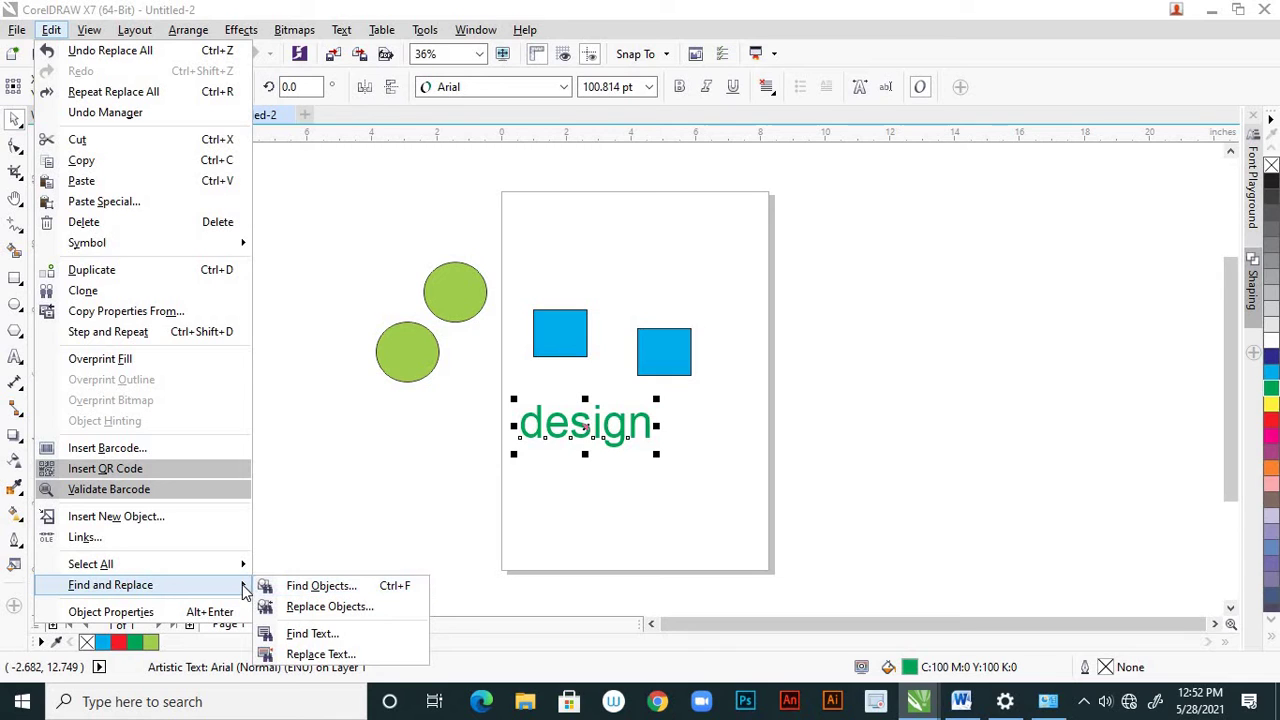
left_click(298, 634)
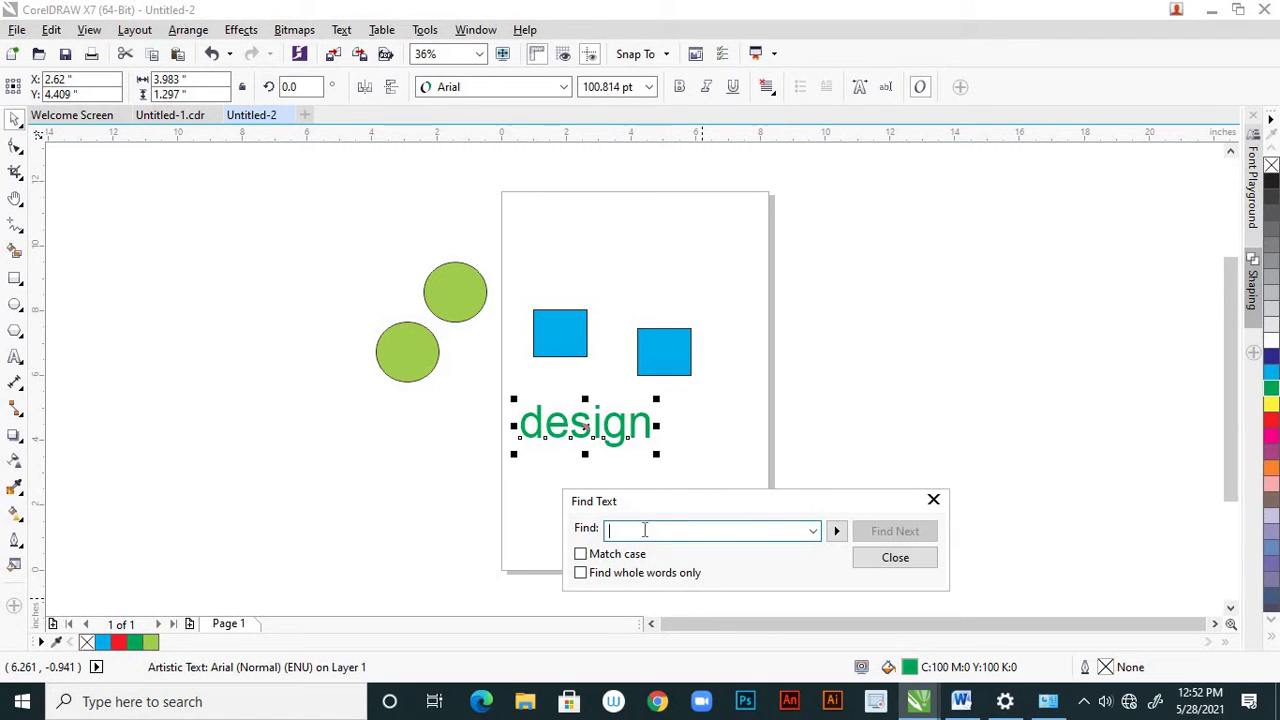
left_click(863, 553)
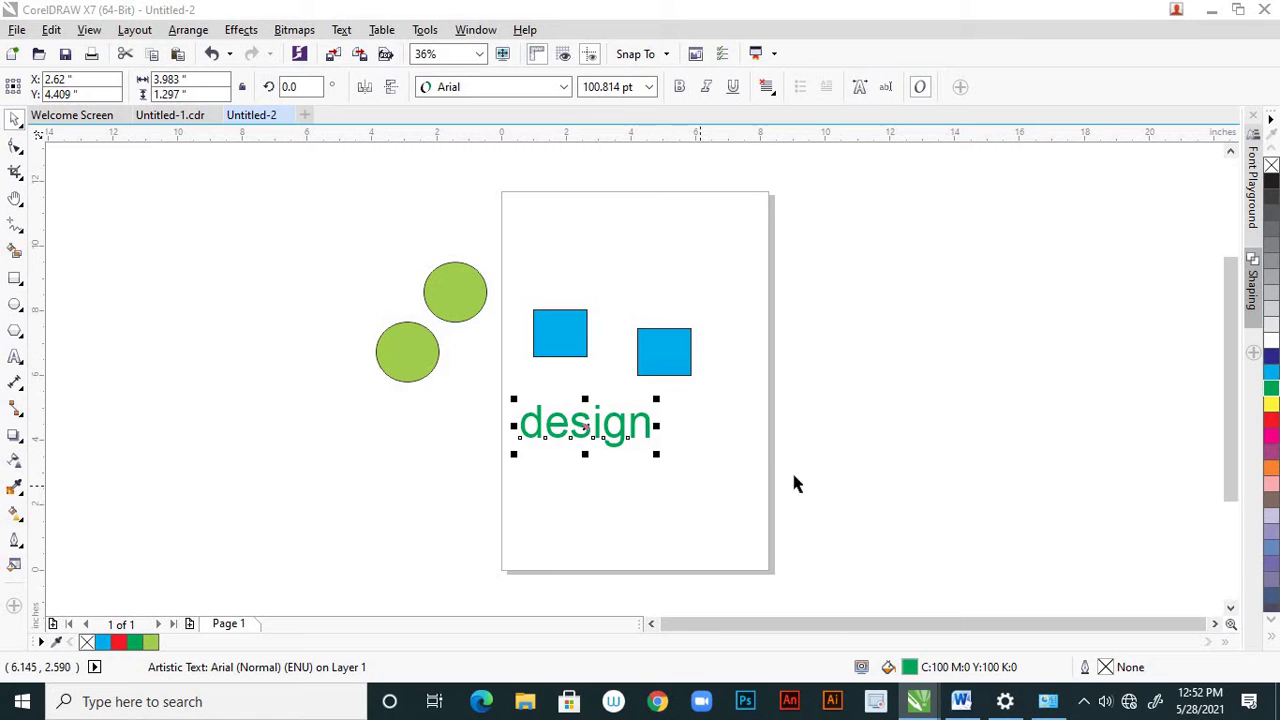
left_click(727, 416)
Search the document's text for "design", turn on case matching, and end the text search
left_click(51, 29)
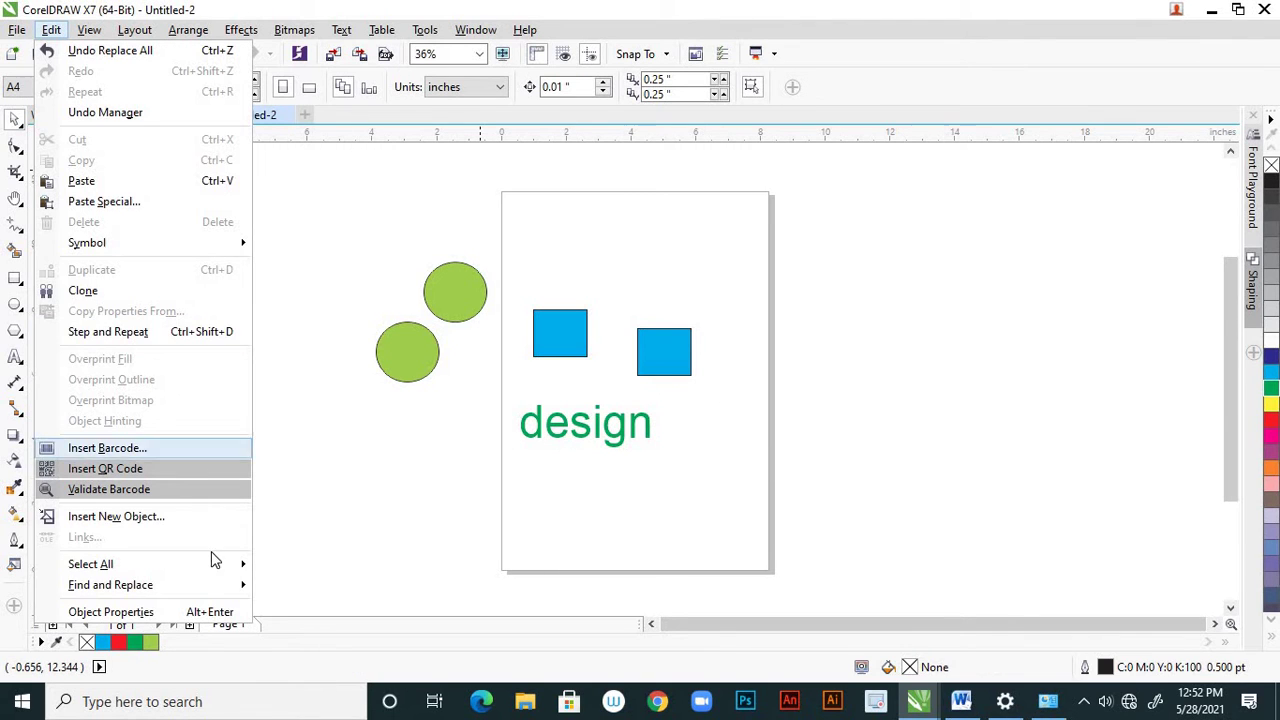
mouse_move(240, 587)
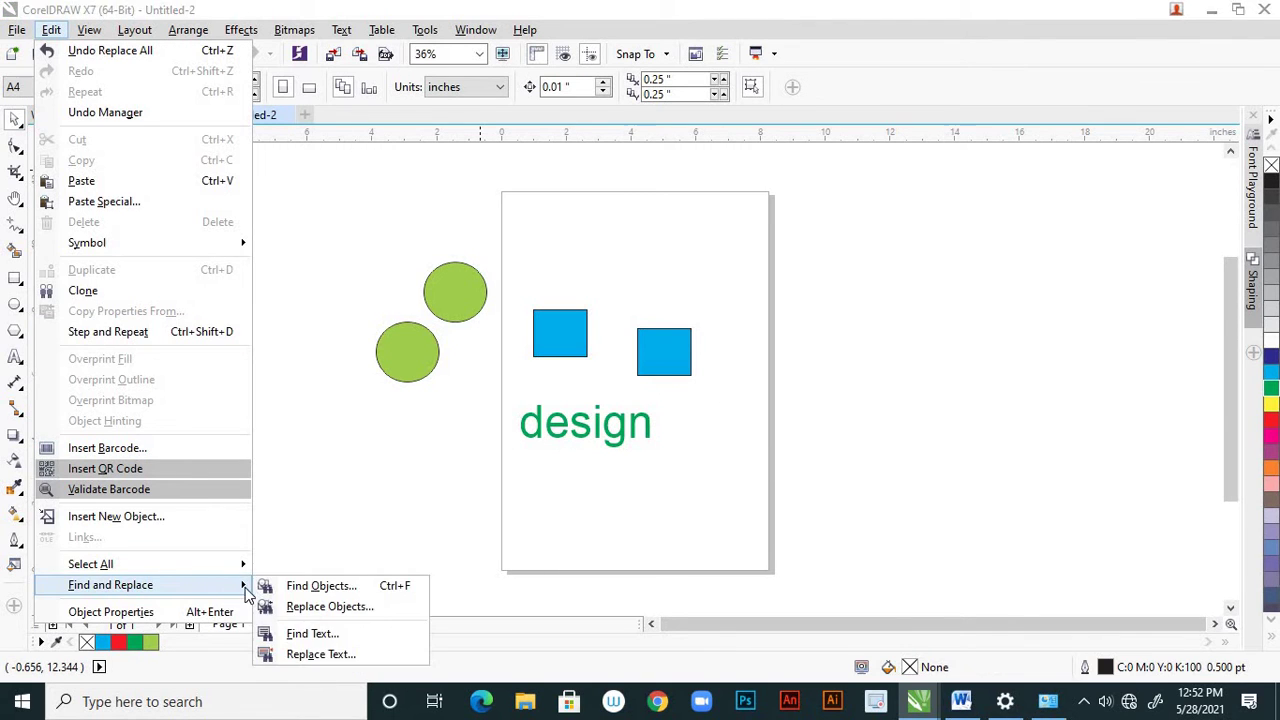
left_click(300, 635)
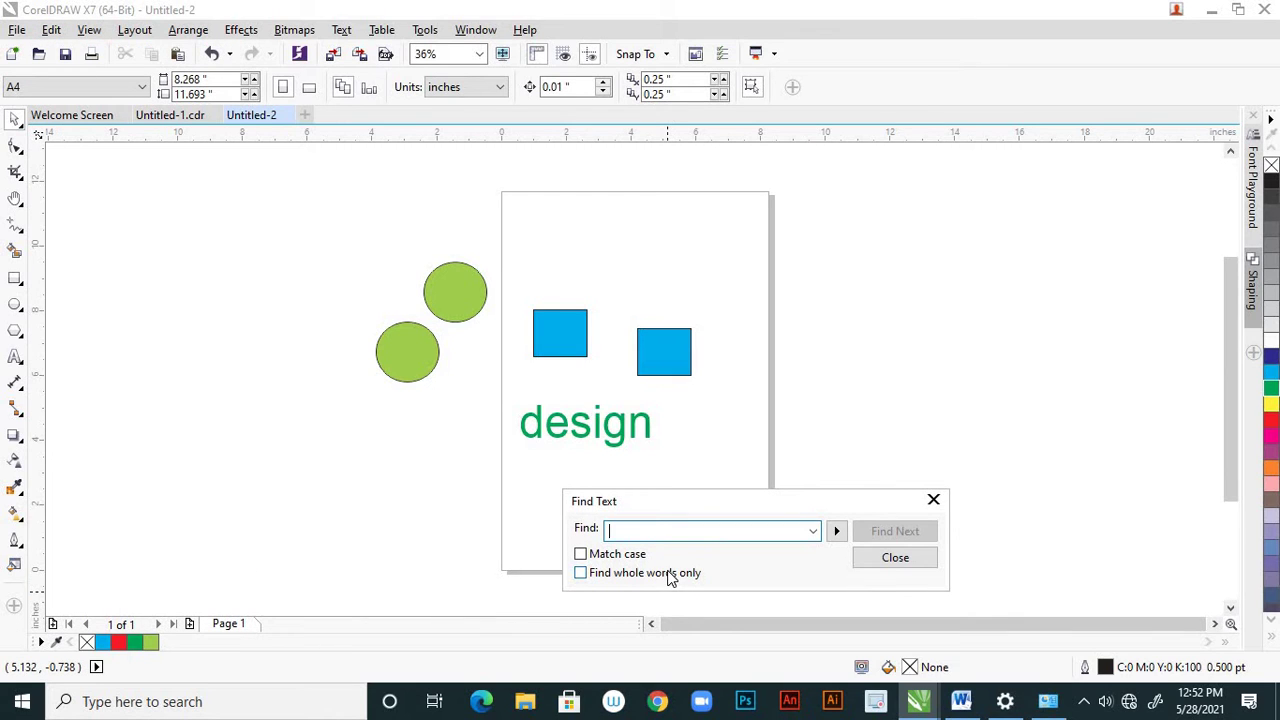
type("des")
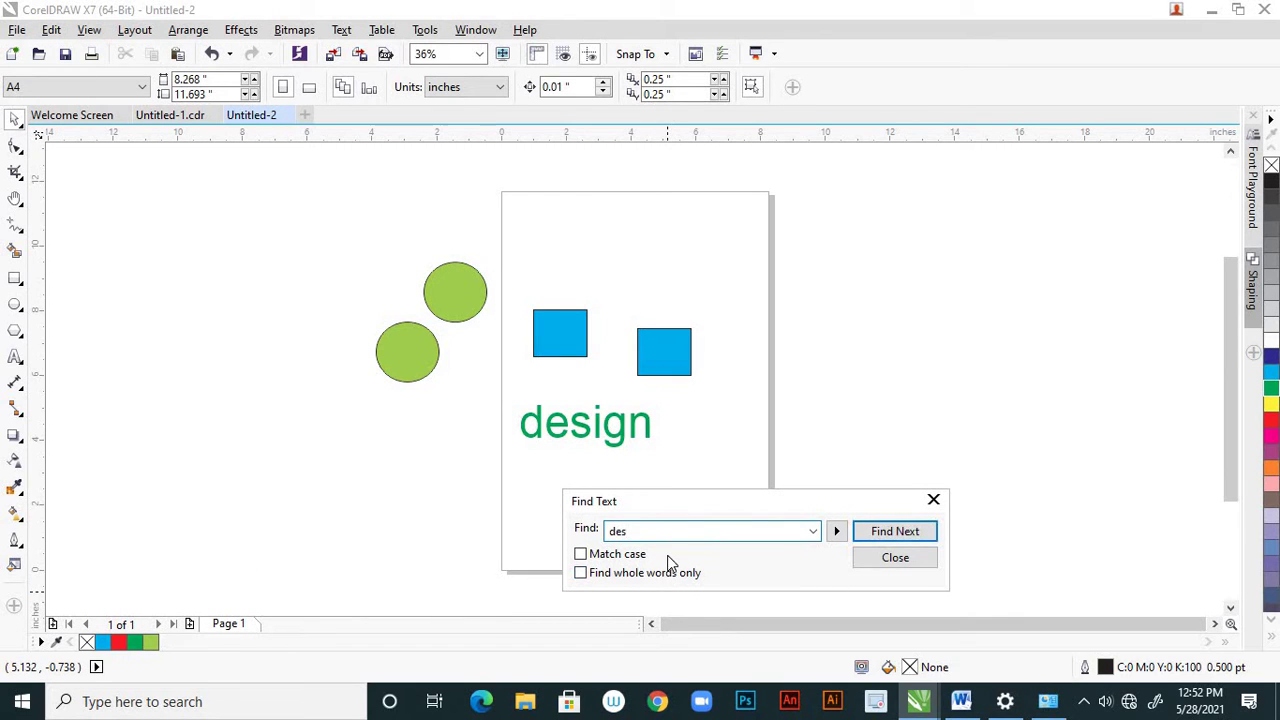
type("ign")
left_click(897, 533)
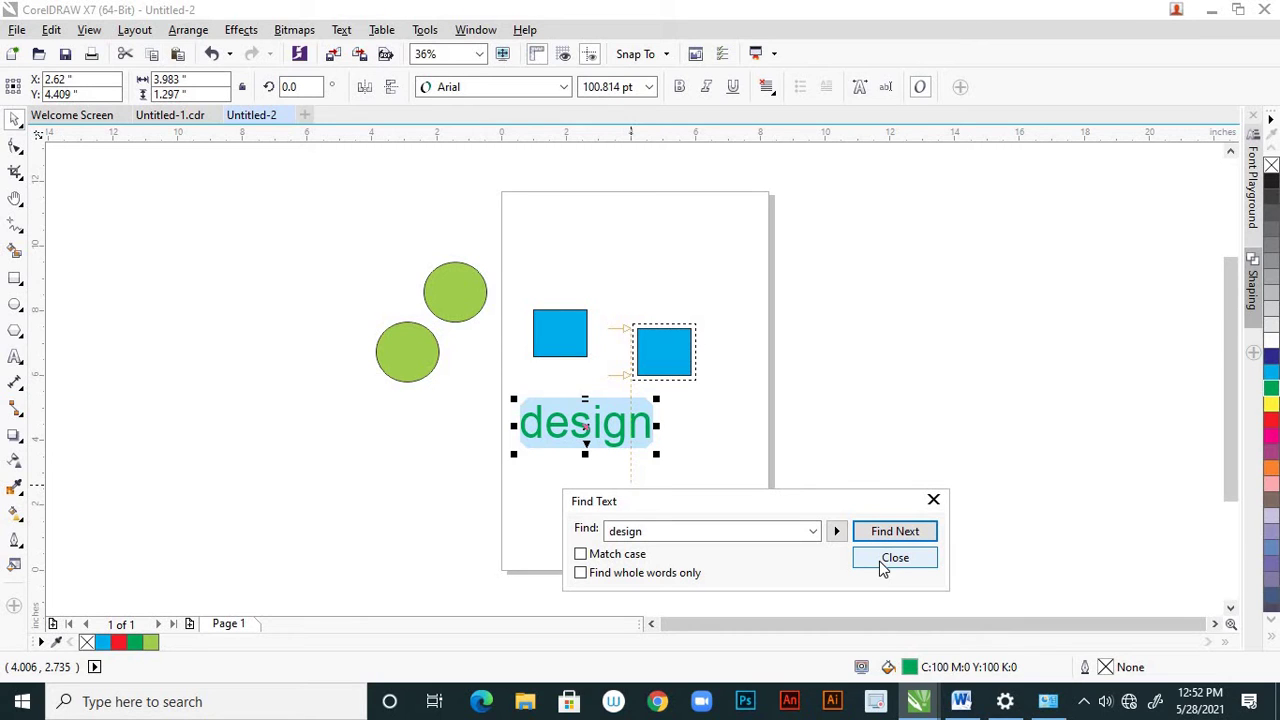
left_click(581, 554)
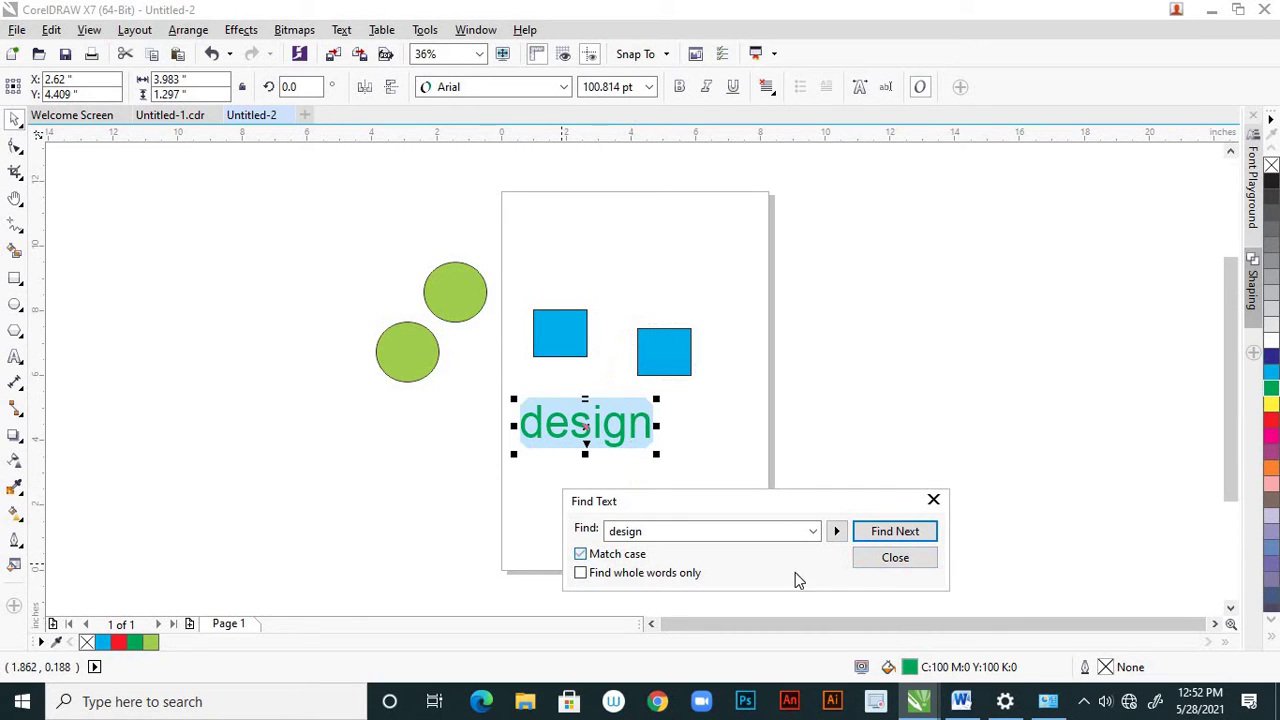
left_click(880, 558)
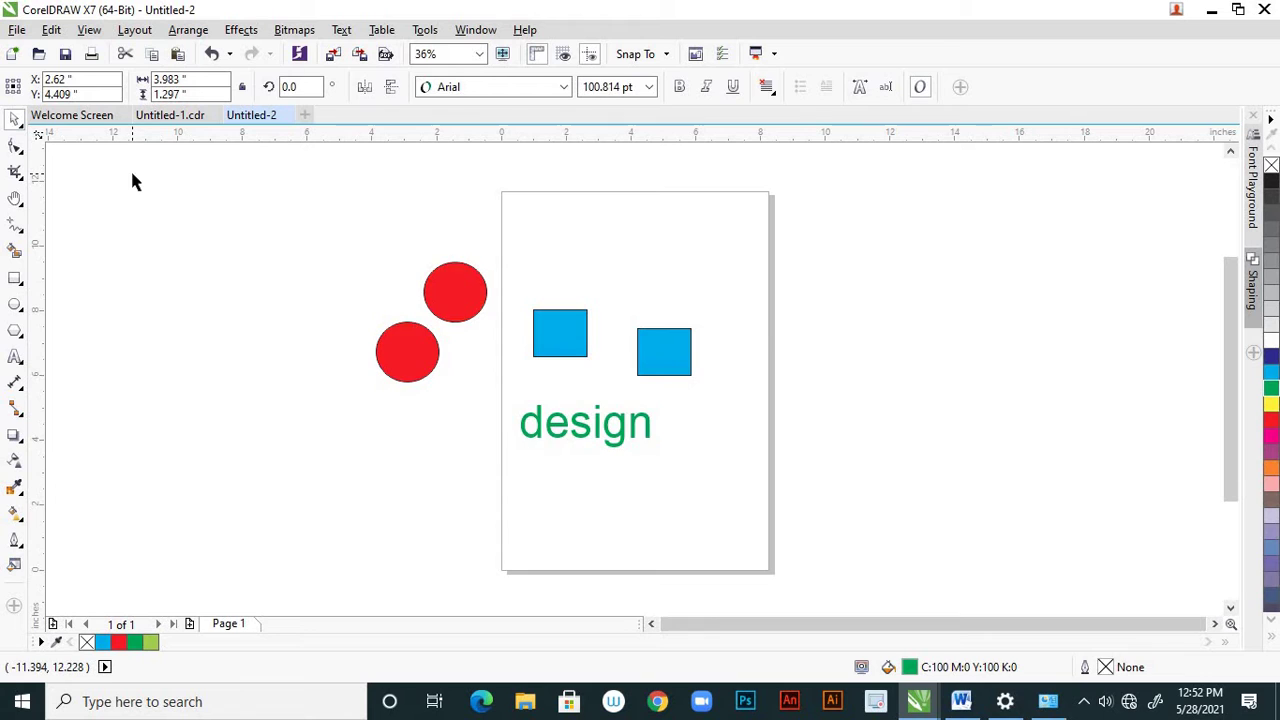
Undo the fill color replacement on the two circles and clear the selection
key("Tab")
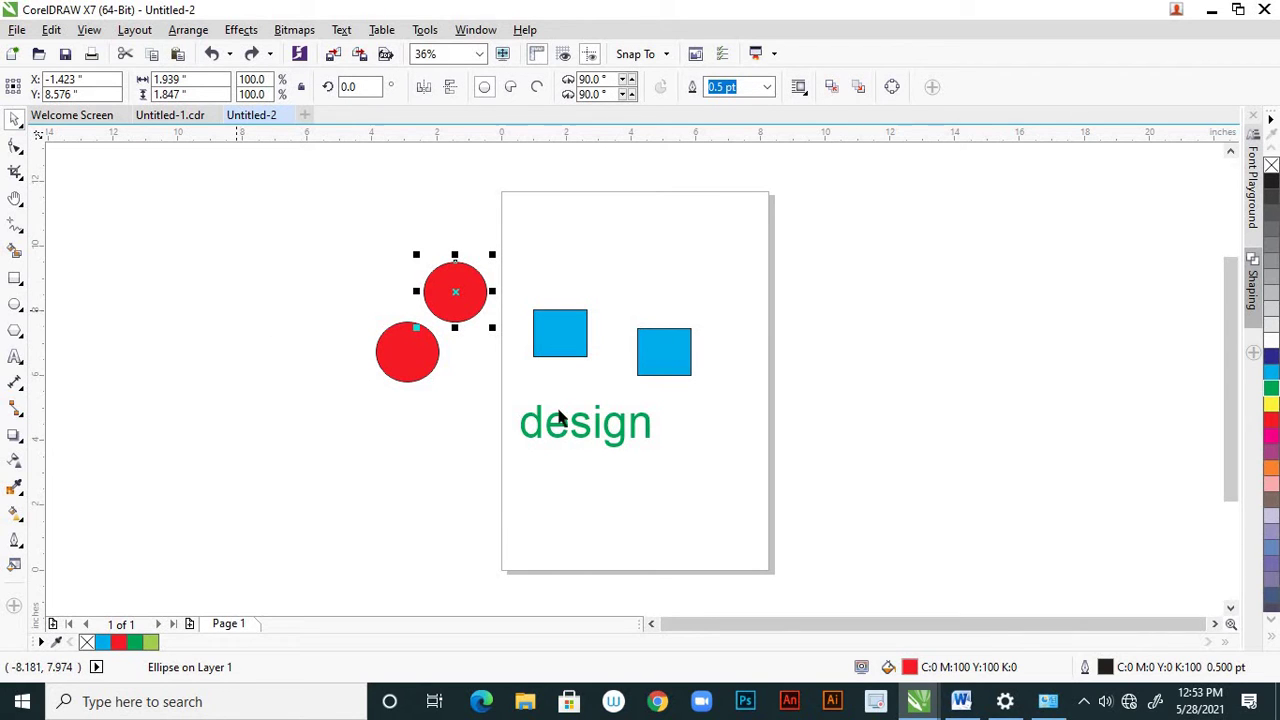
key("Escape")
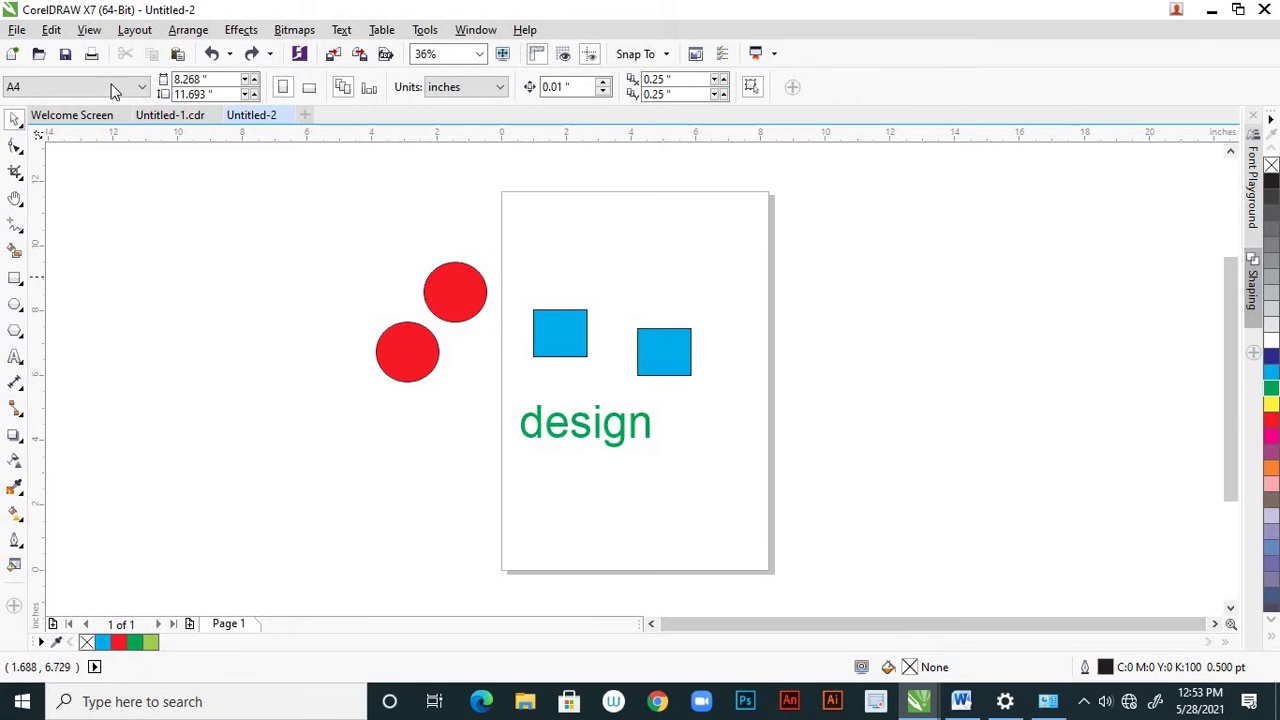
Start a text replacement and set the text to find to "design"
left_click(52, 31)
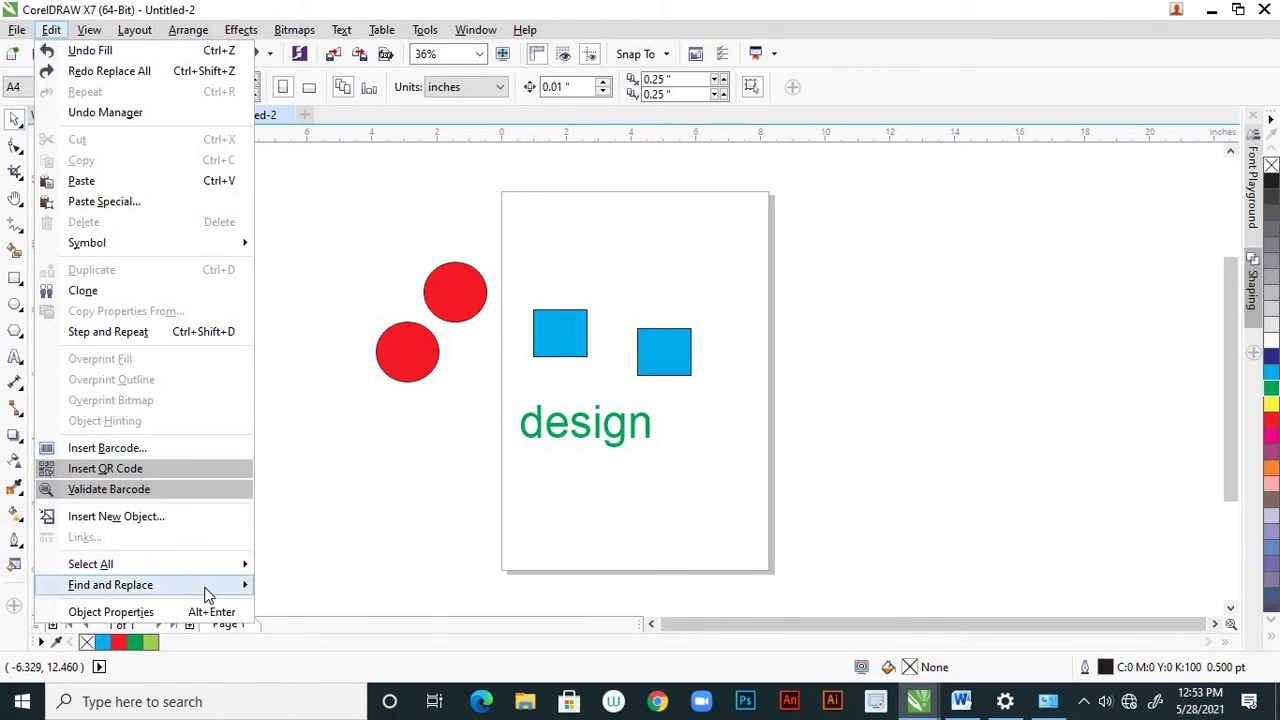
mouse_move(215, 590)
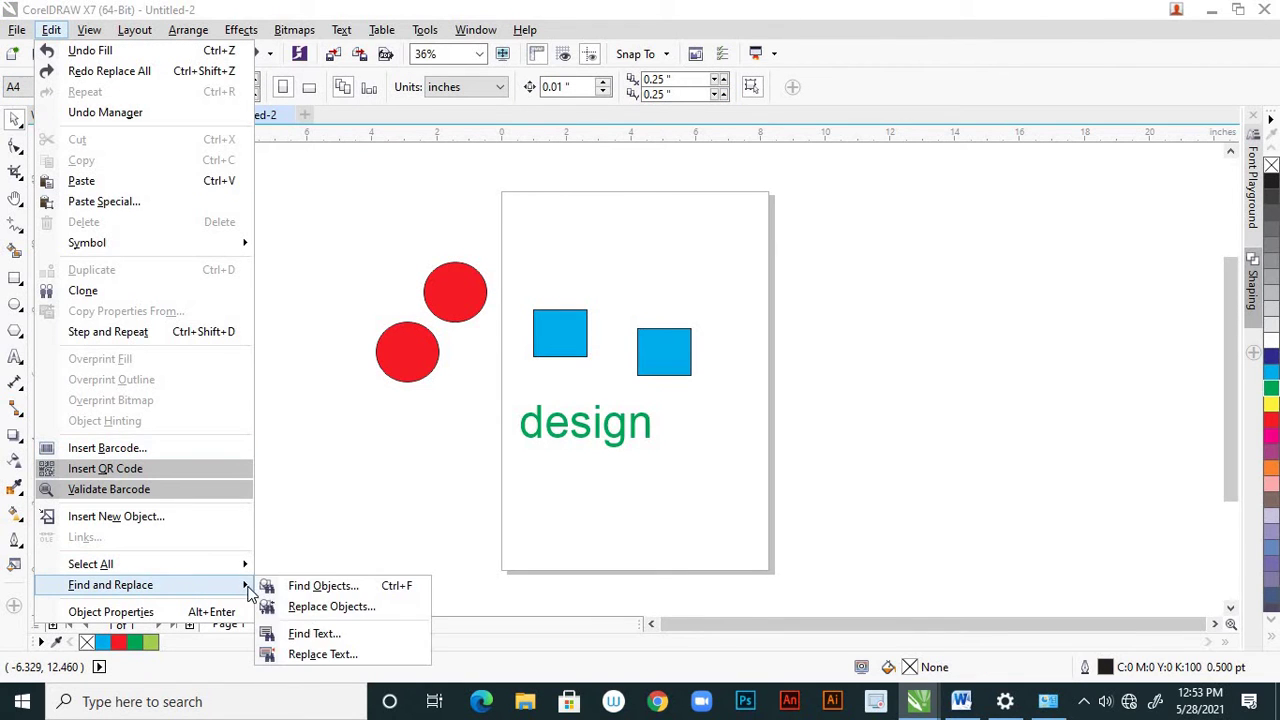
left_click(322, 655)
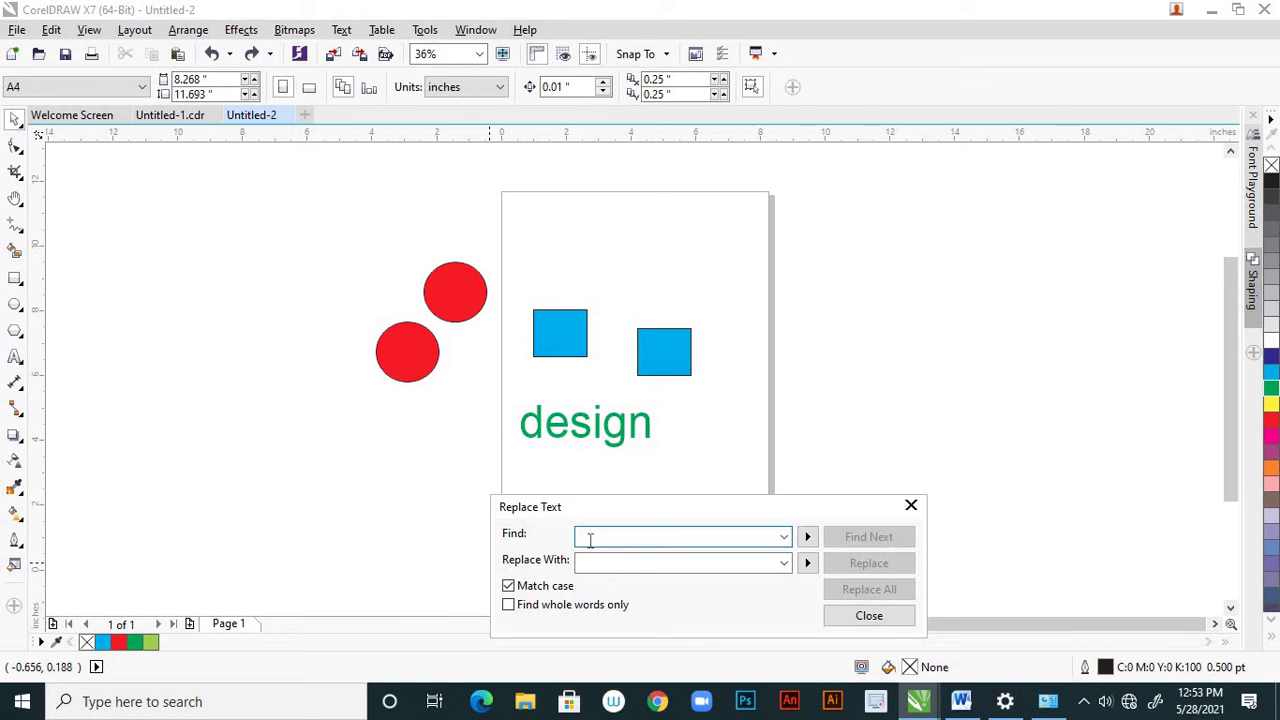
type("des")
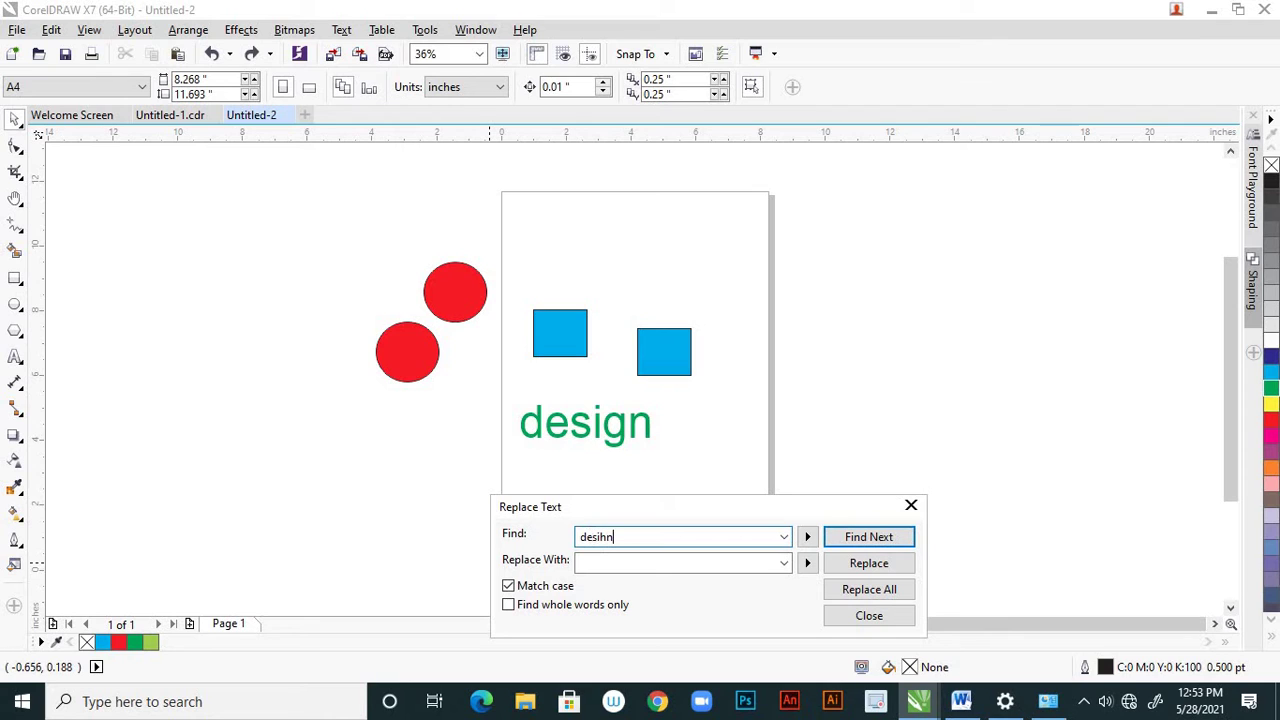
type("ihn")
left_click(602, 566)
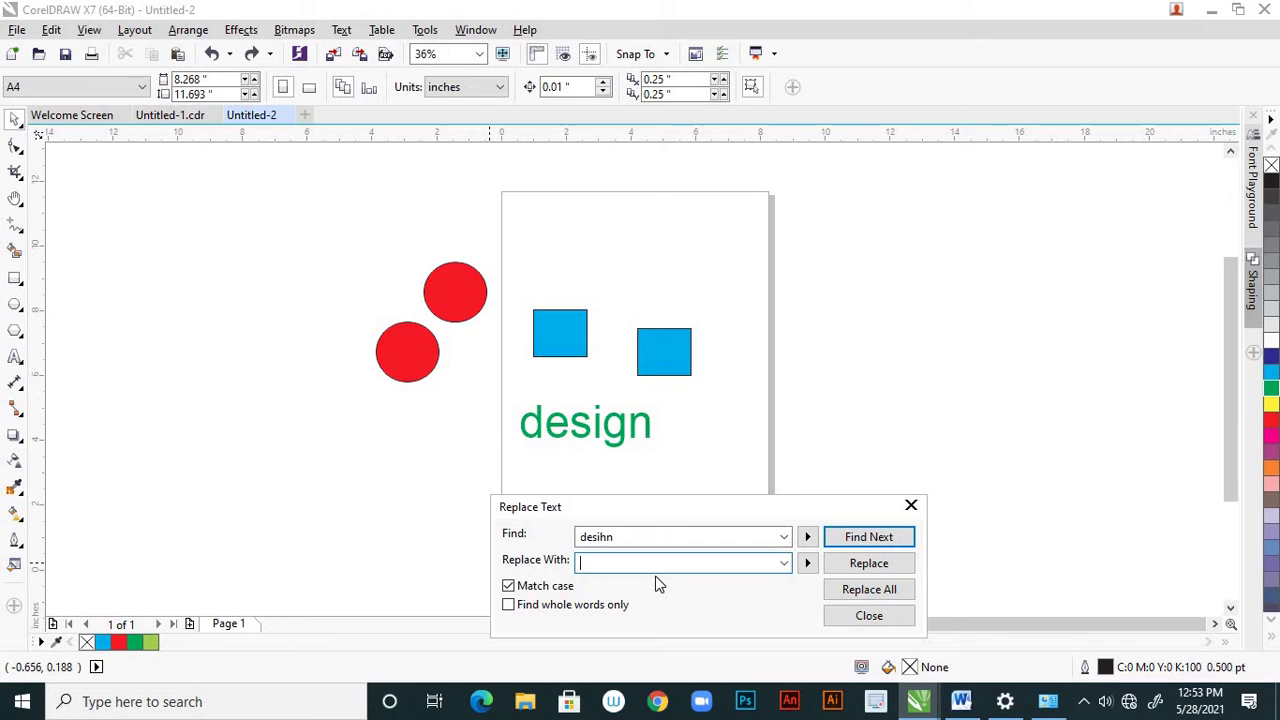
left_click(630, 536)
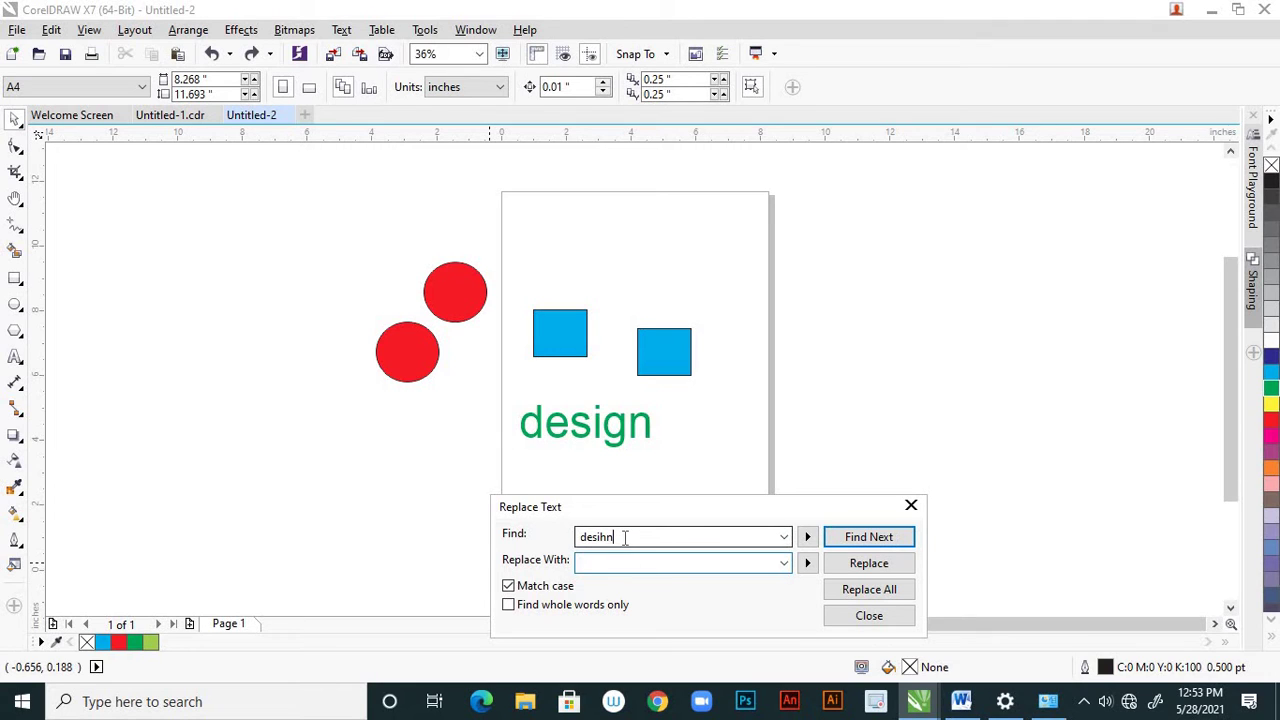
left_click(624, 537)
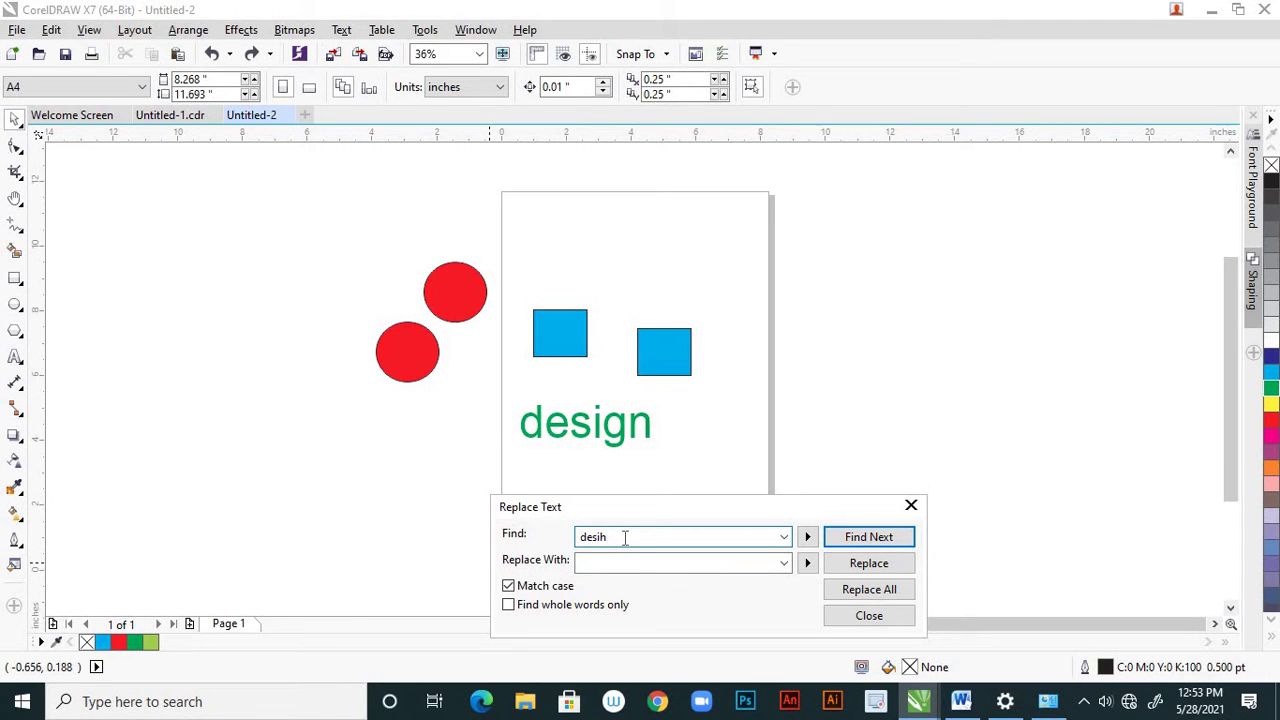
type("gn")
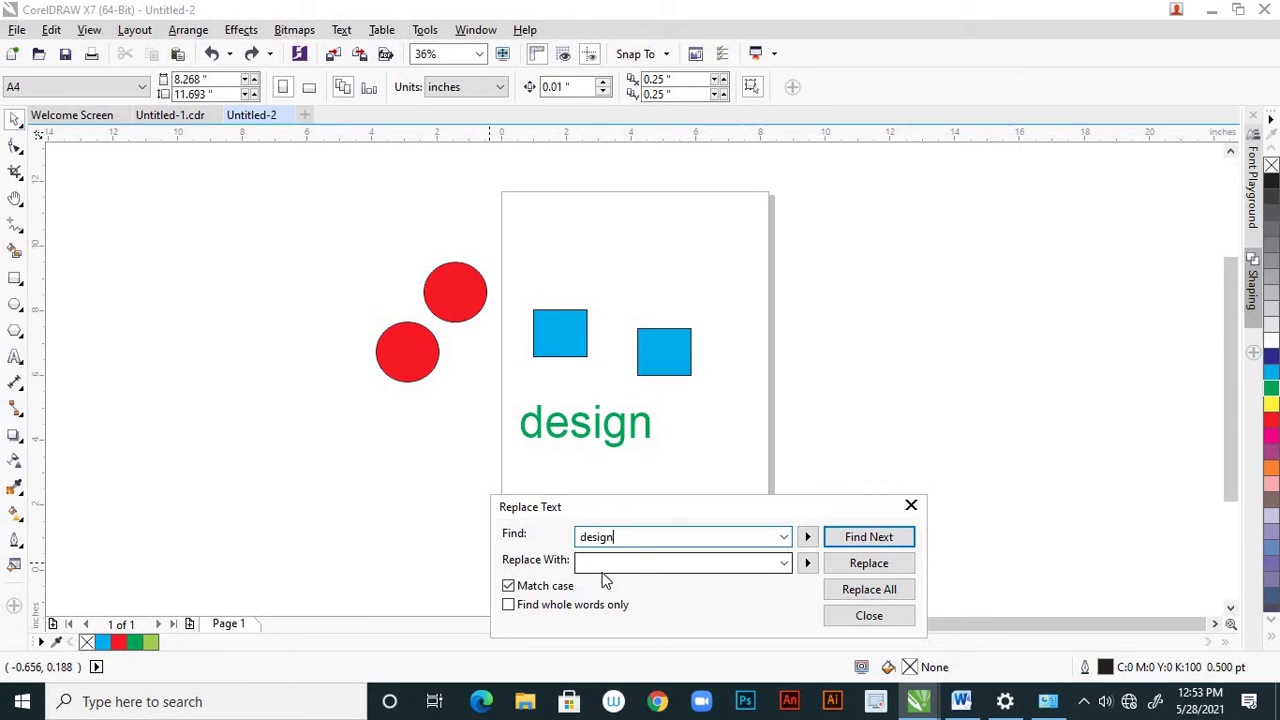
Set the replacement text to "animation", replace the found word "design" with it, and end the text replacement
left_click(609, 563)
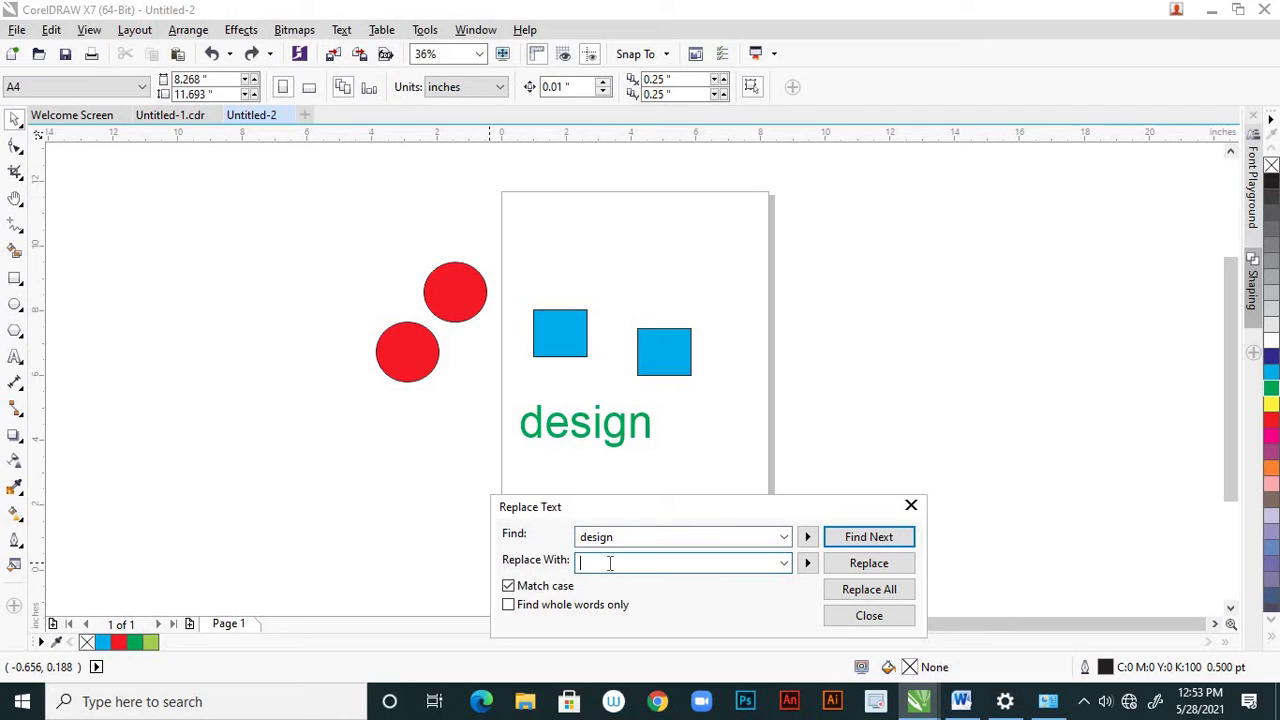
left_click(610, 563)
type("animati")
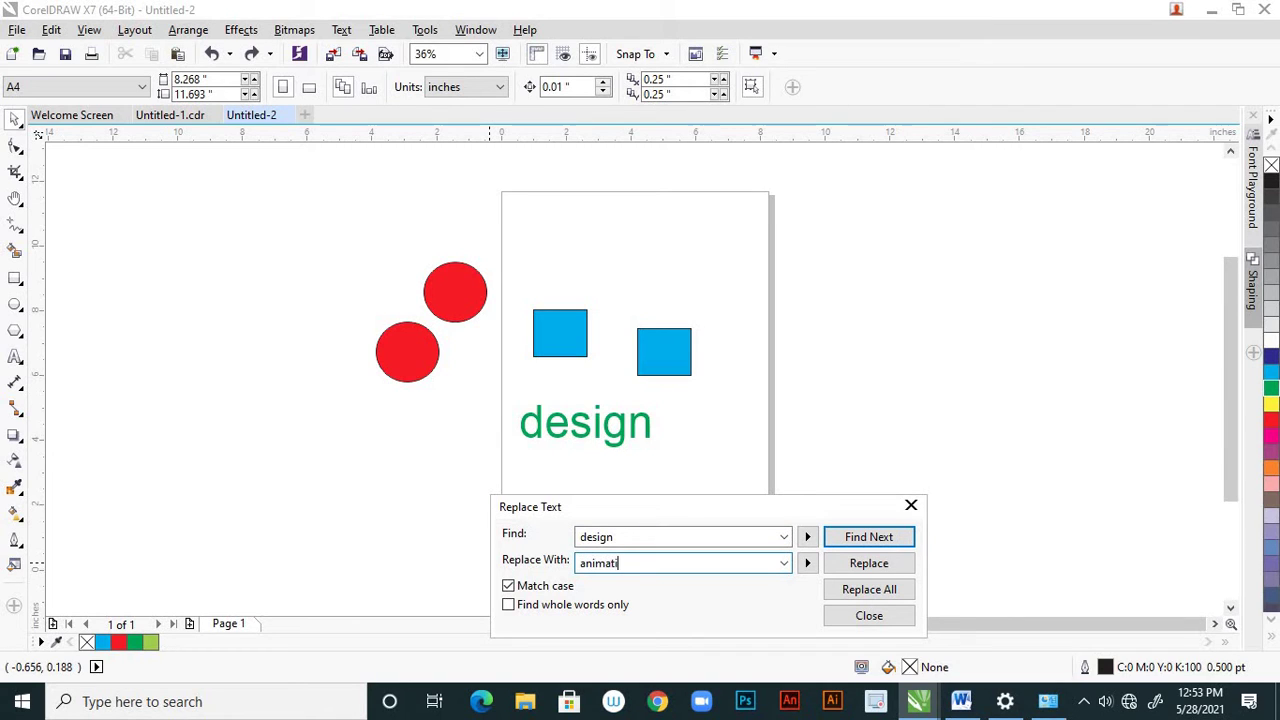
type("on")
left_click(880, 540)
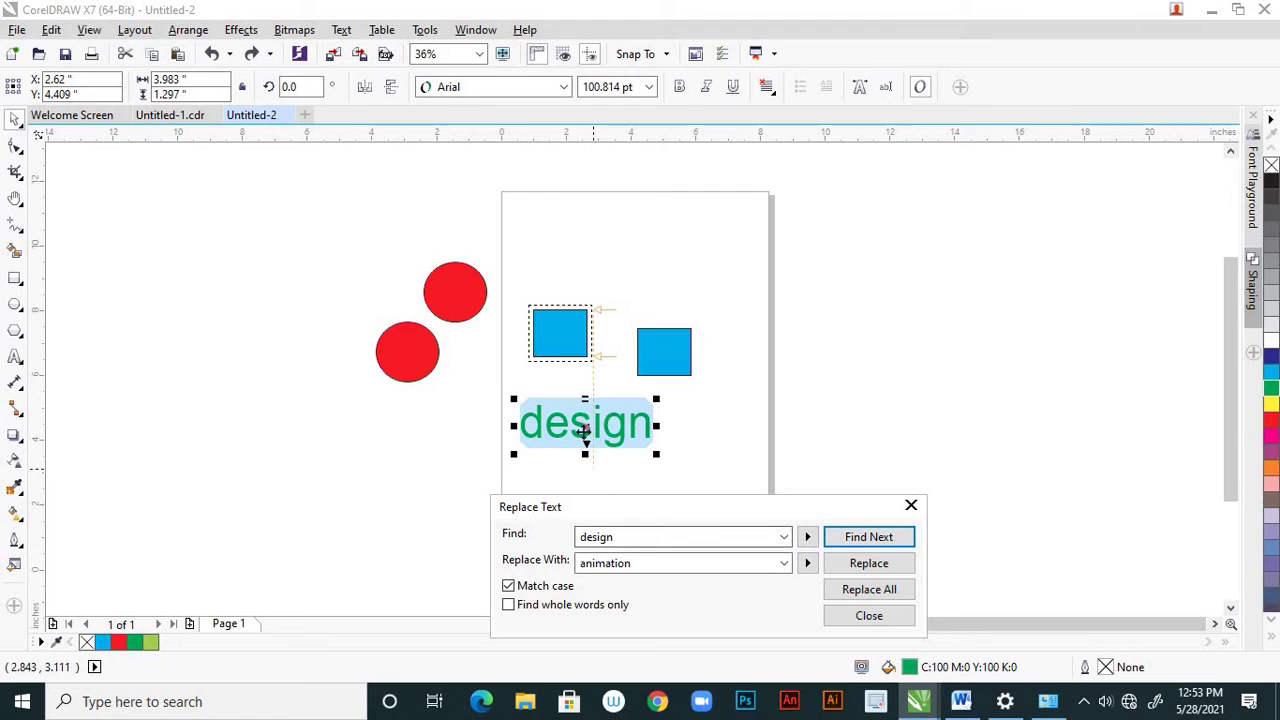
left_click(868, 564)
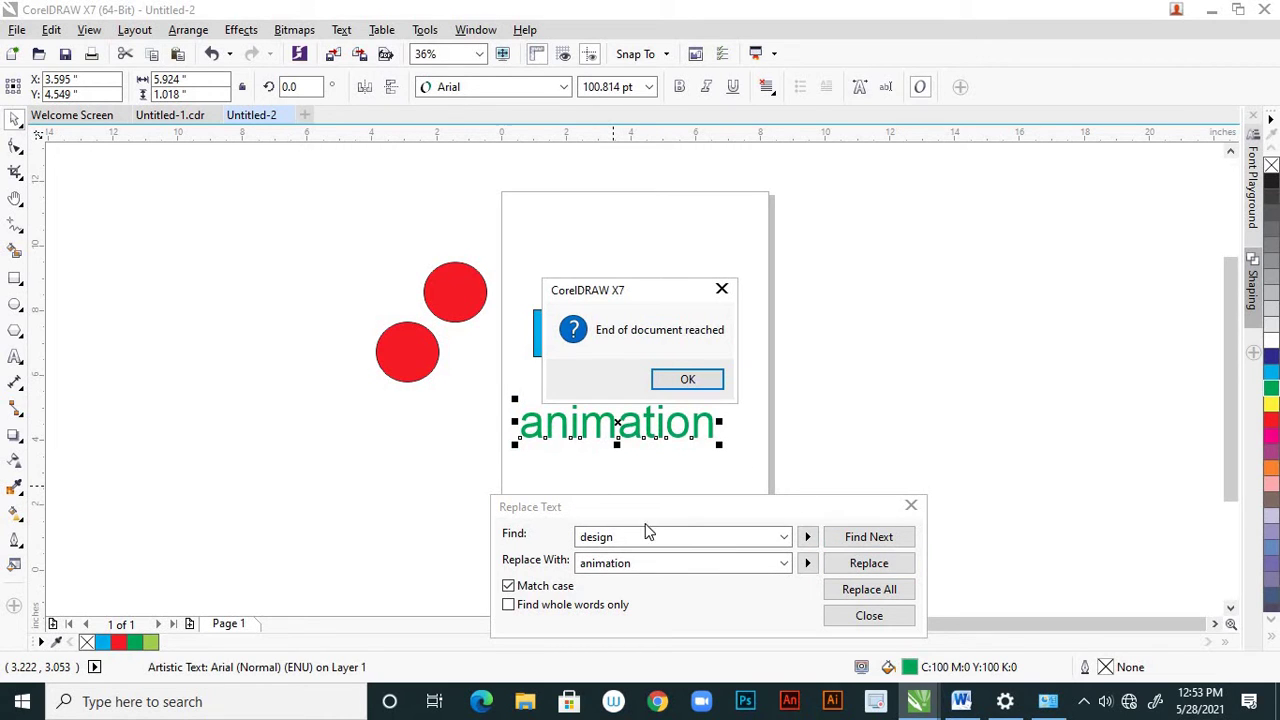
left_click(687, 379)
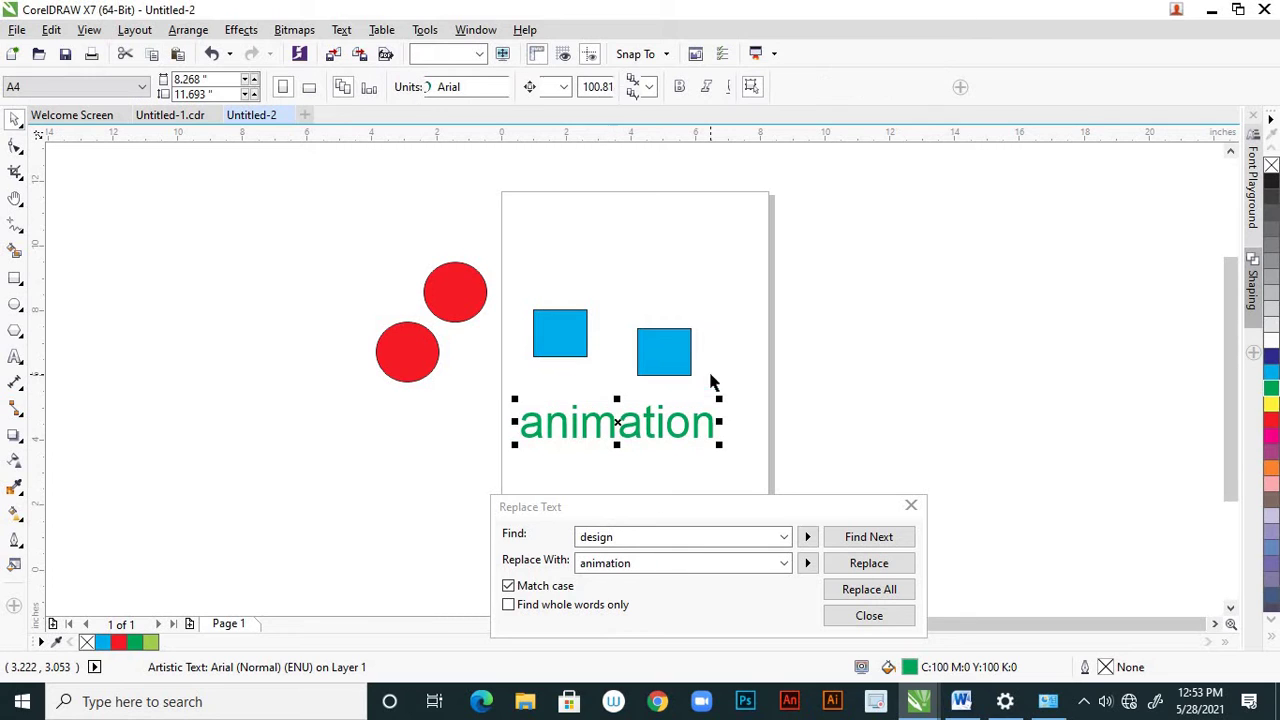
left_click(911, 505)
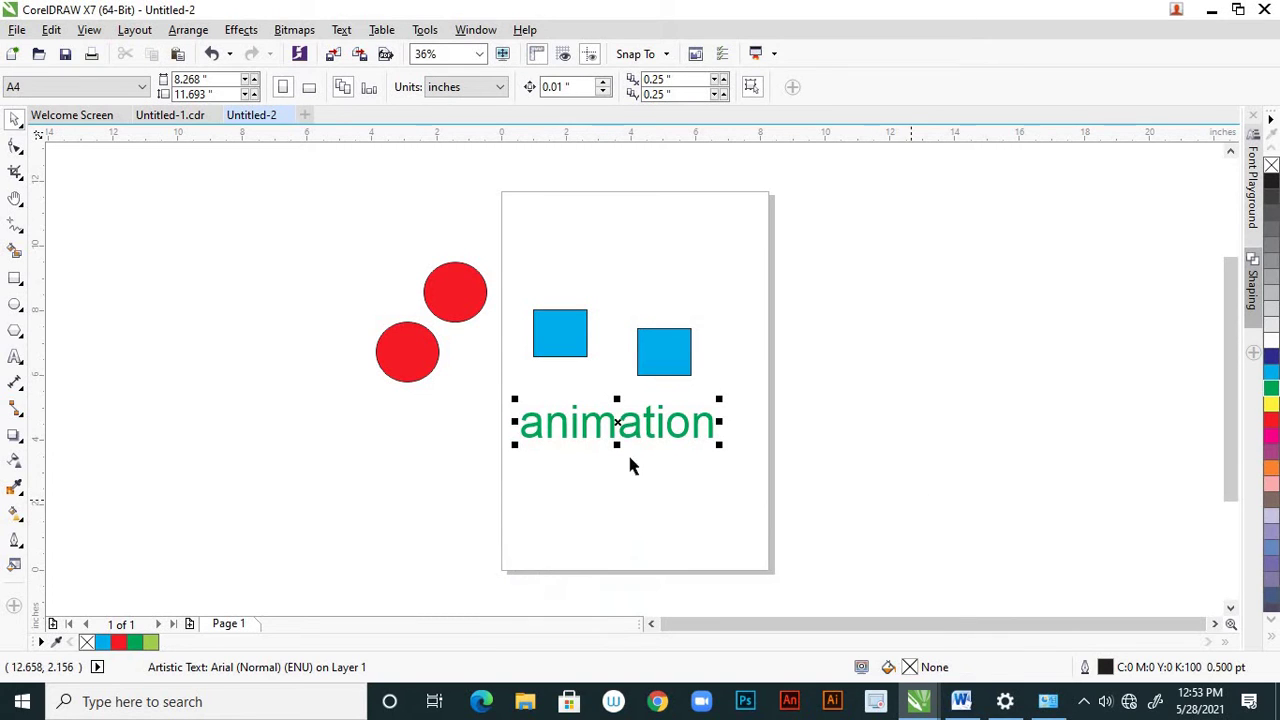
Select the circles, squares and text together and move them off the page into the empty area beside its left edge
left_click(417, 430)
left_click_drag(362, 249, 790, 512)
left_click_drag(651, 351, 409, 320)
Check the list of topics in Untitled-1.cdr and return to the Untitled-2 document
left_click(186, 115)
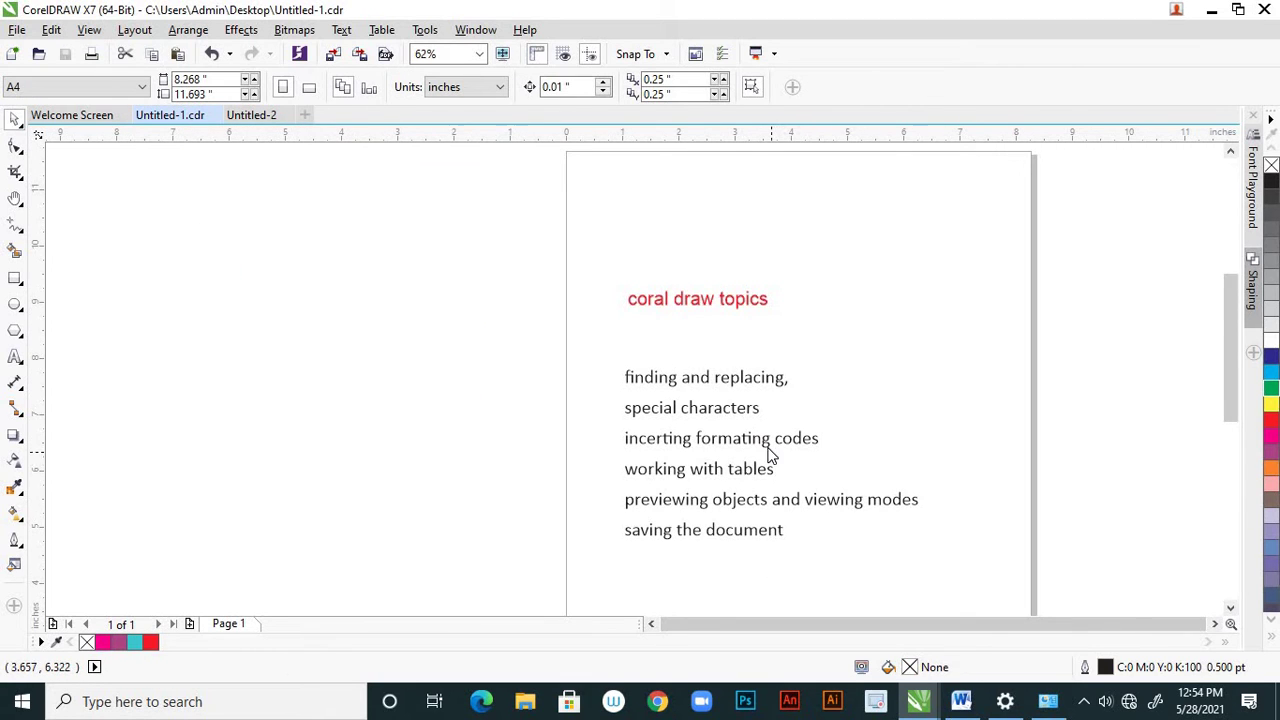
scroll(766, 449, "up", 2)
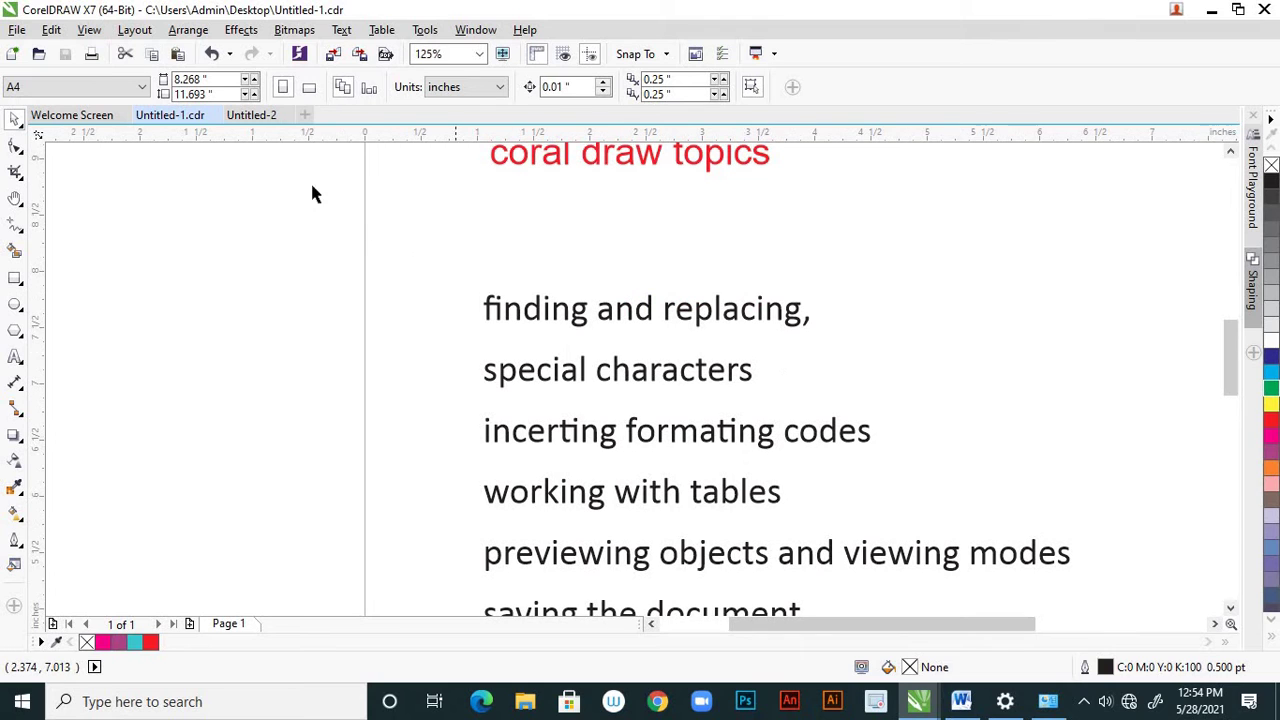
left_click(248, 115)
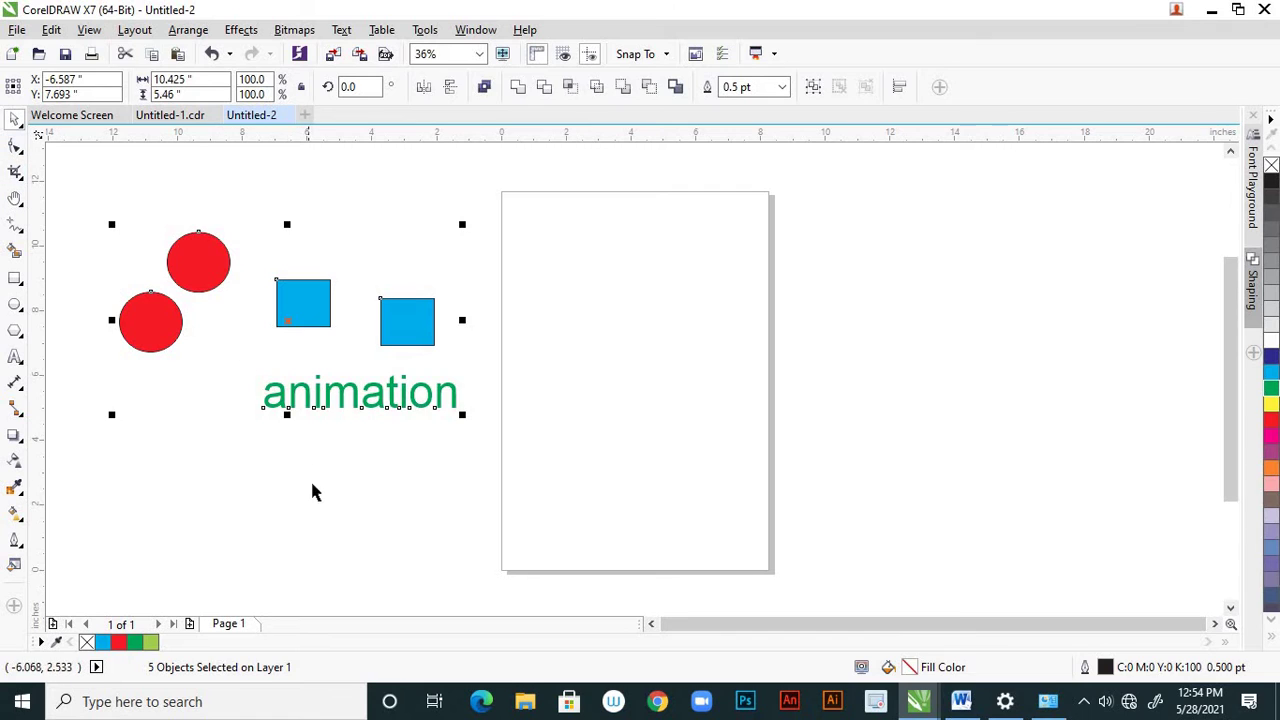
Move only the "animation" text back onto the page, centered at about X 3.595 and Y 7.18 inches
left_click(366, 412)
left_click(372, 396)
left_click_drag(386, 396, 631, 340)
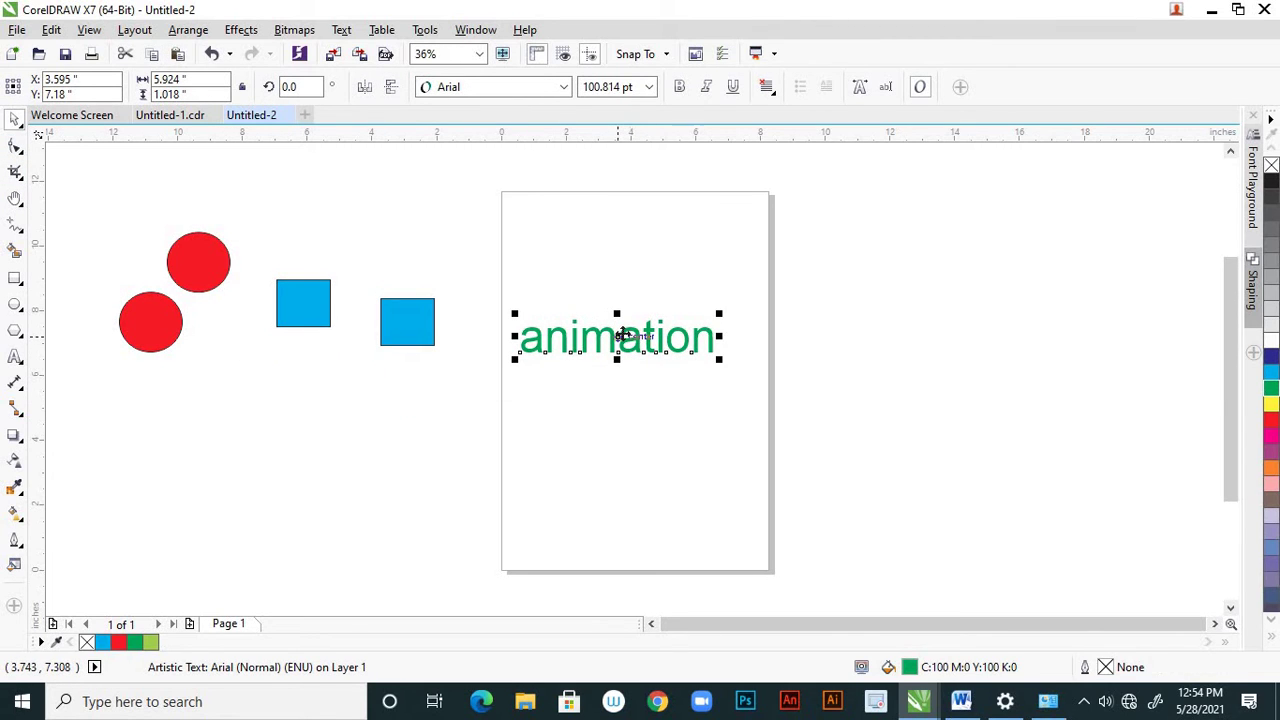
scroll(621, 337, "up", 2)
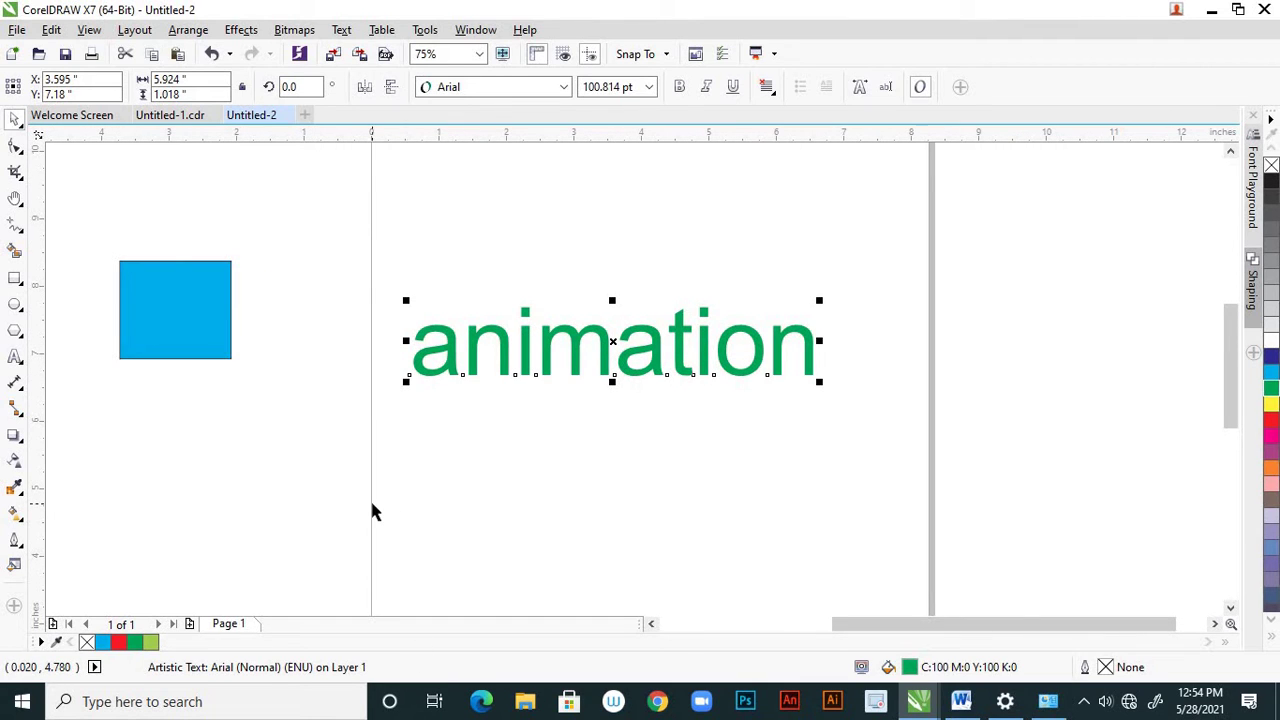
Open the Insert Character list for the "animation" text and browse the Arial characters
left_click(342, 30)
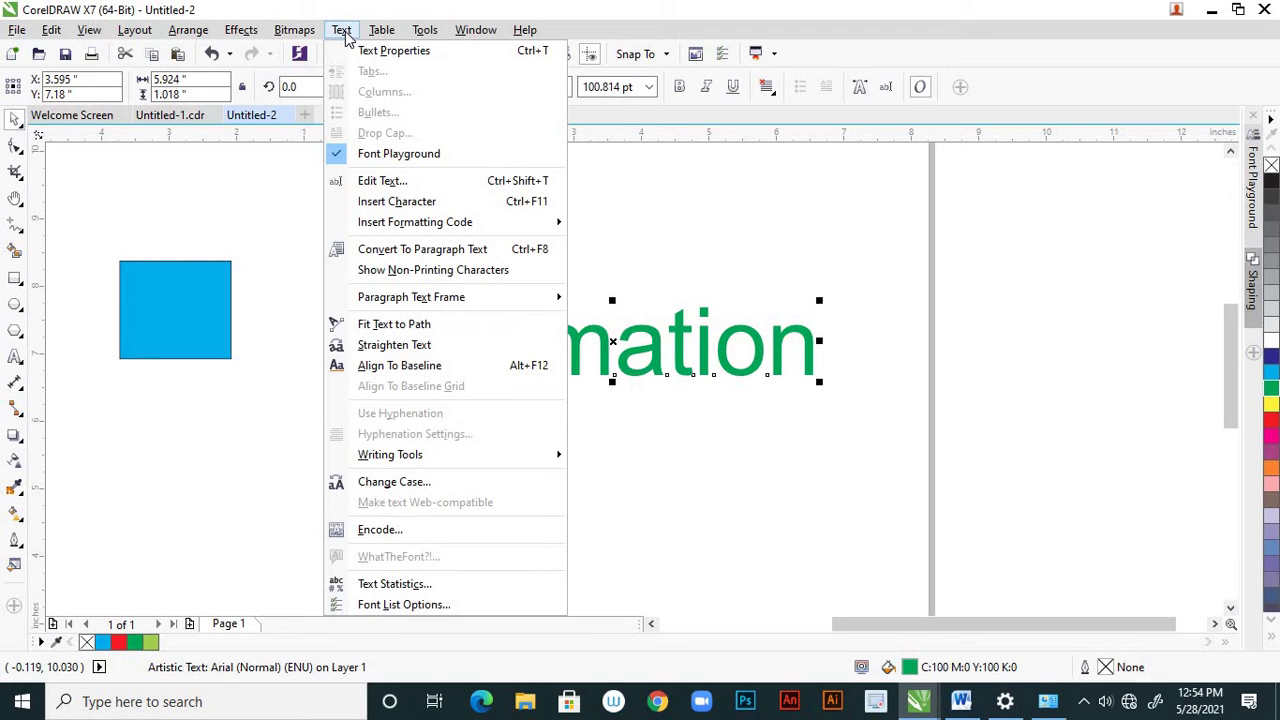
left_click(428, 202)
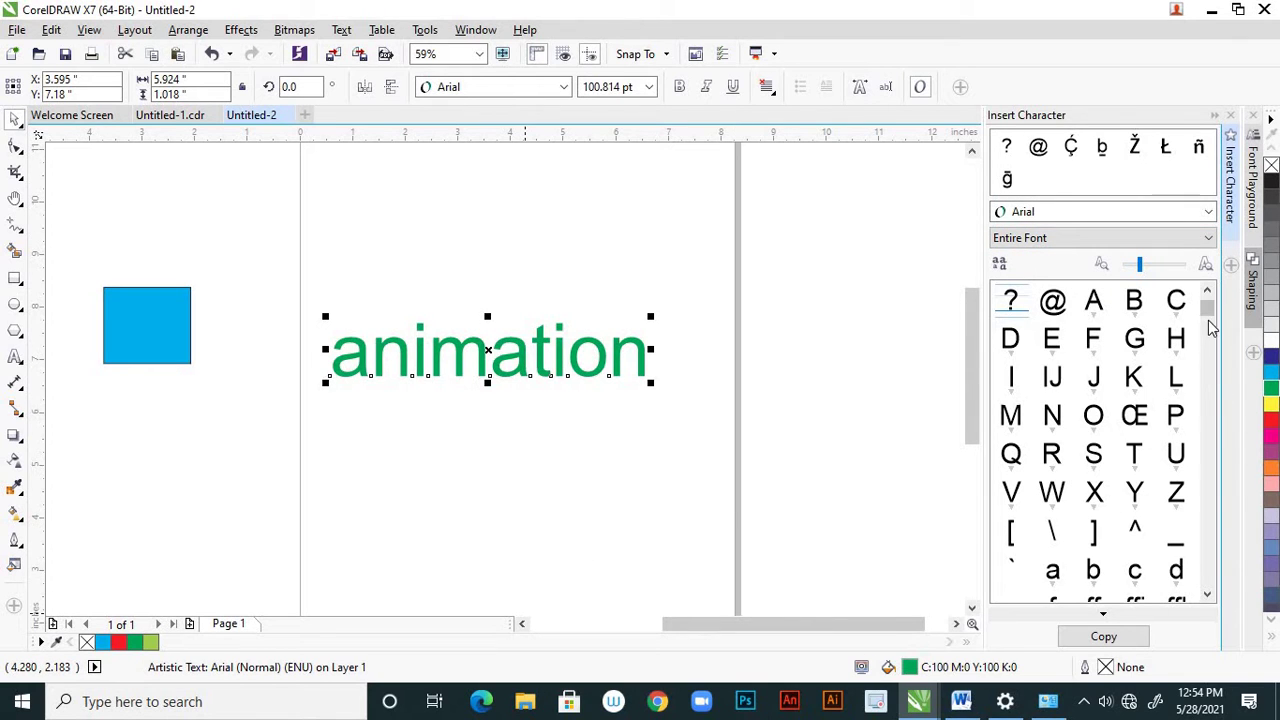
left_click_drag(1208, 318, 1209, 420)
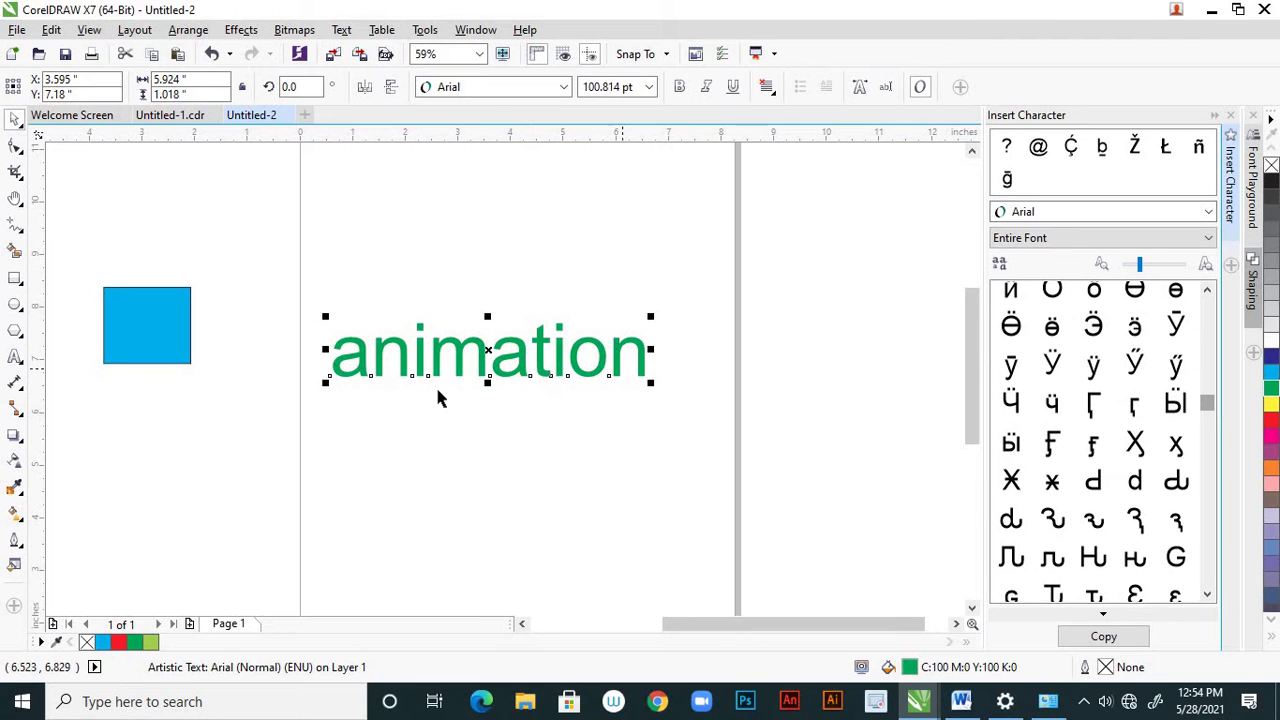
Insert the special character "â" right after the first "a" of the "animation" text
left_click(375, 386)
left_click(365, 360)
left_click(15, 357)
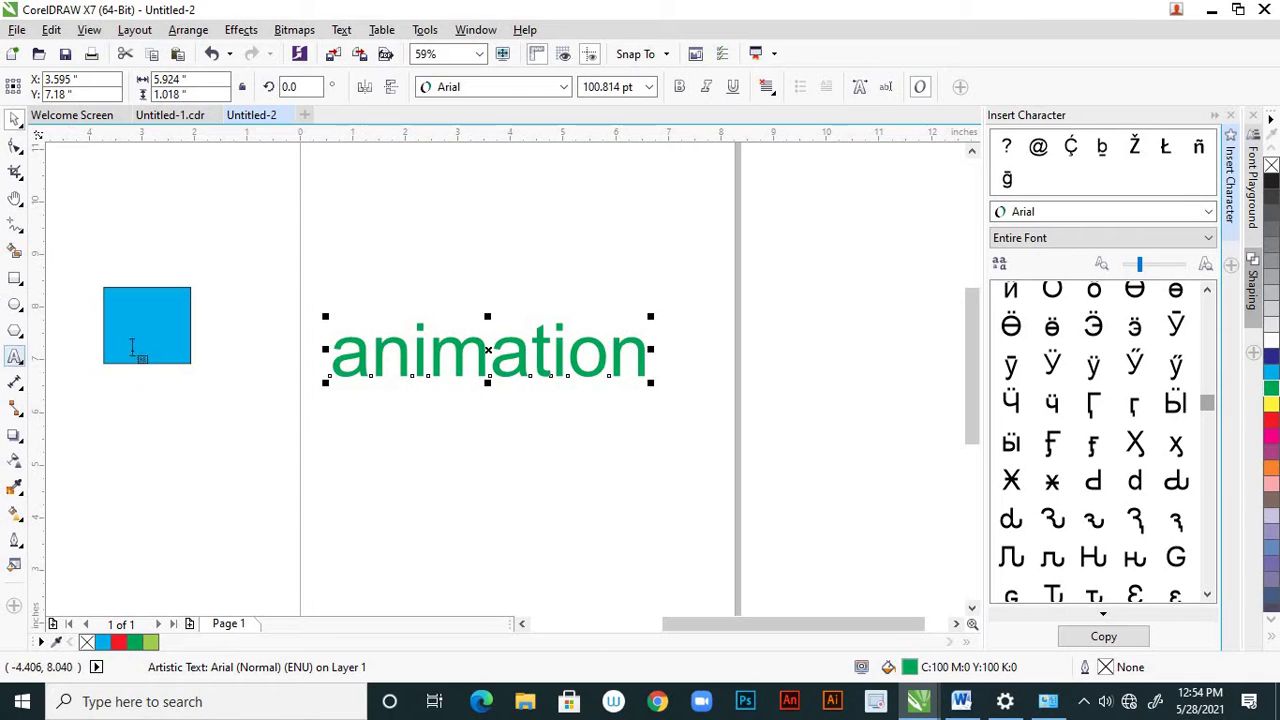
left_click(369, 356)
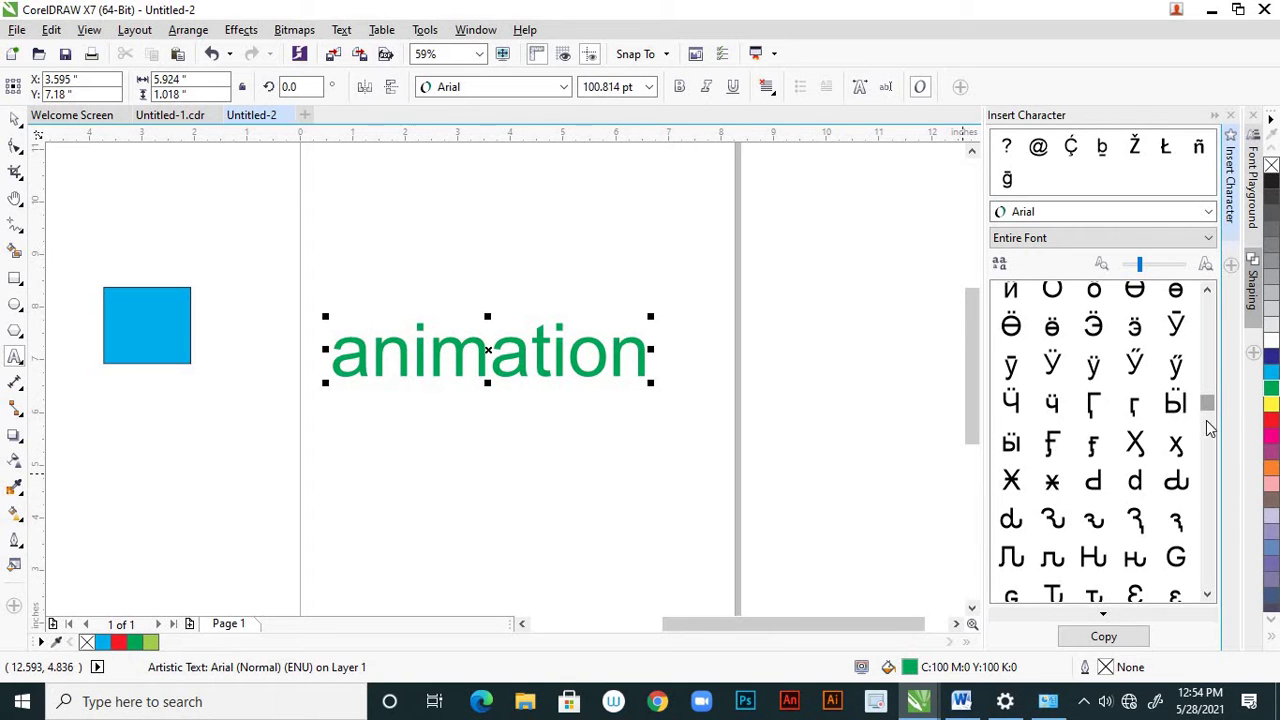
left_click_drag(1207, 405, 1206, 315)
scroll(1207, 537, "down", 5)
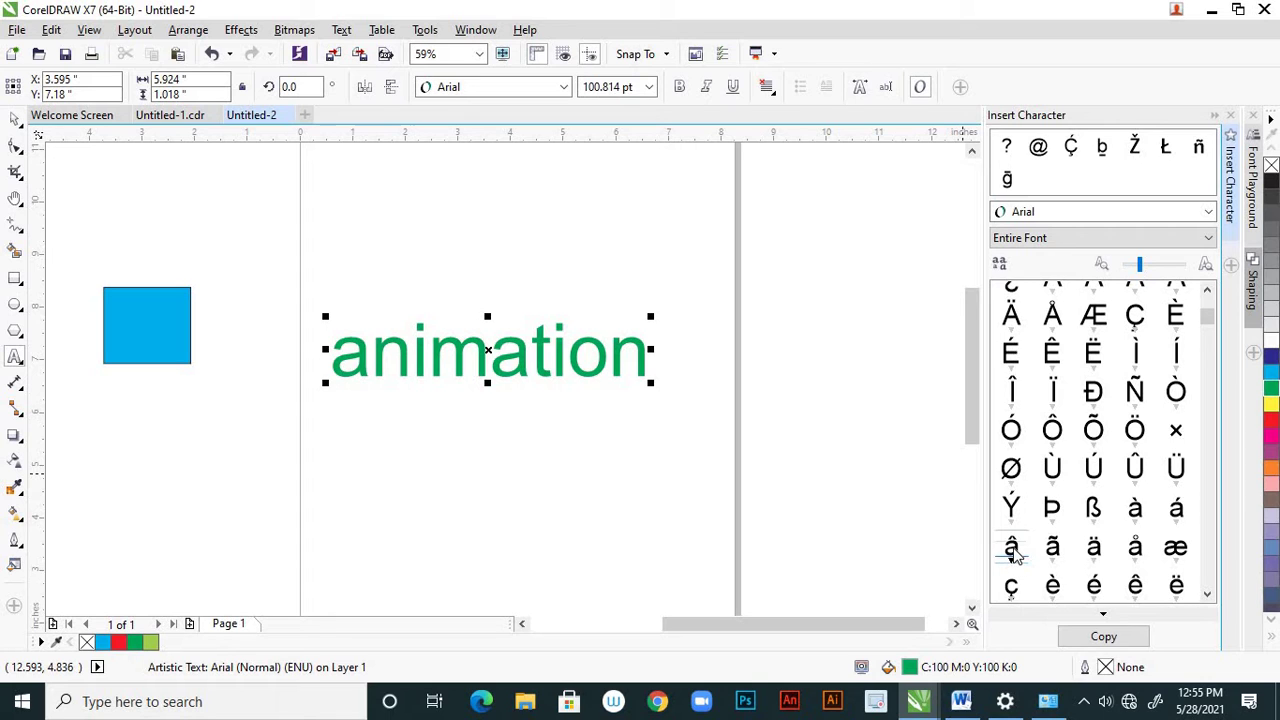
double_click(1011, 548)
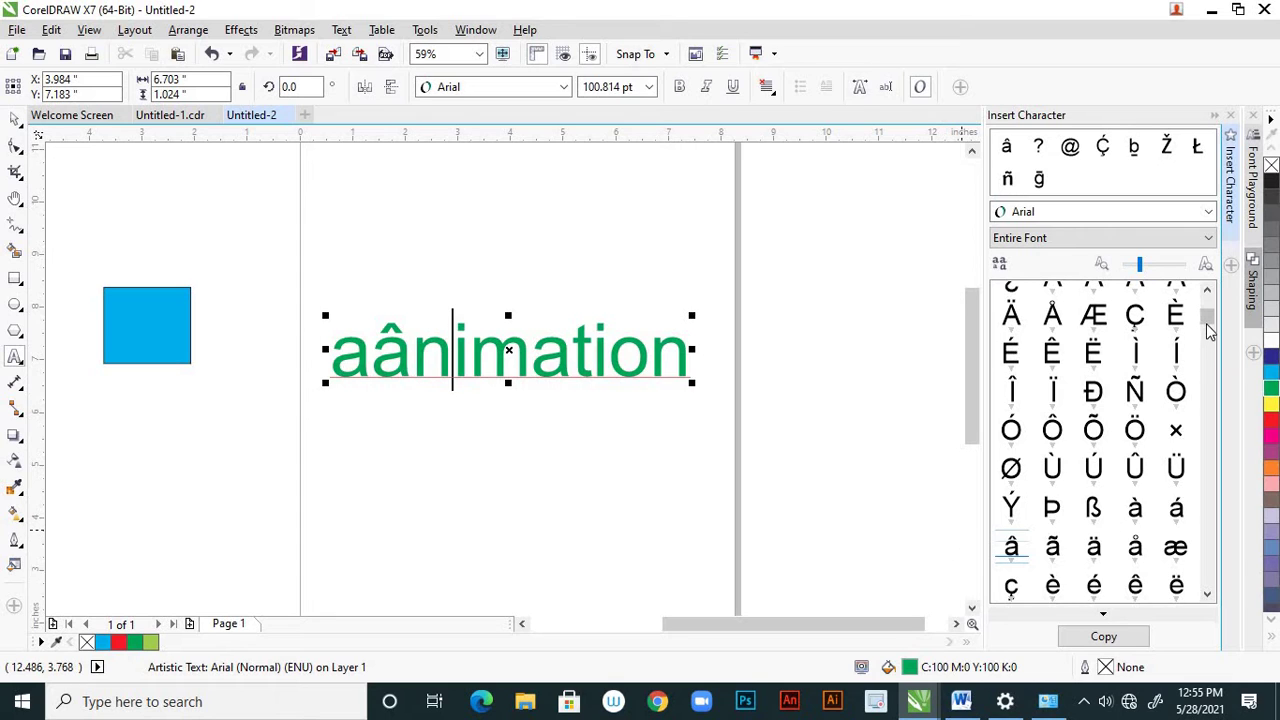
Insert the special character "ň" after the first "n" in the green text
scroll(1140, 465, "down", 1)
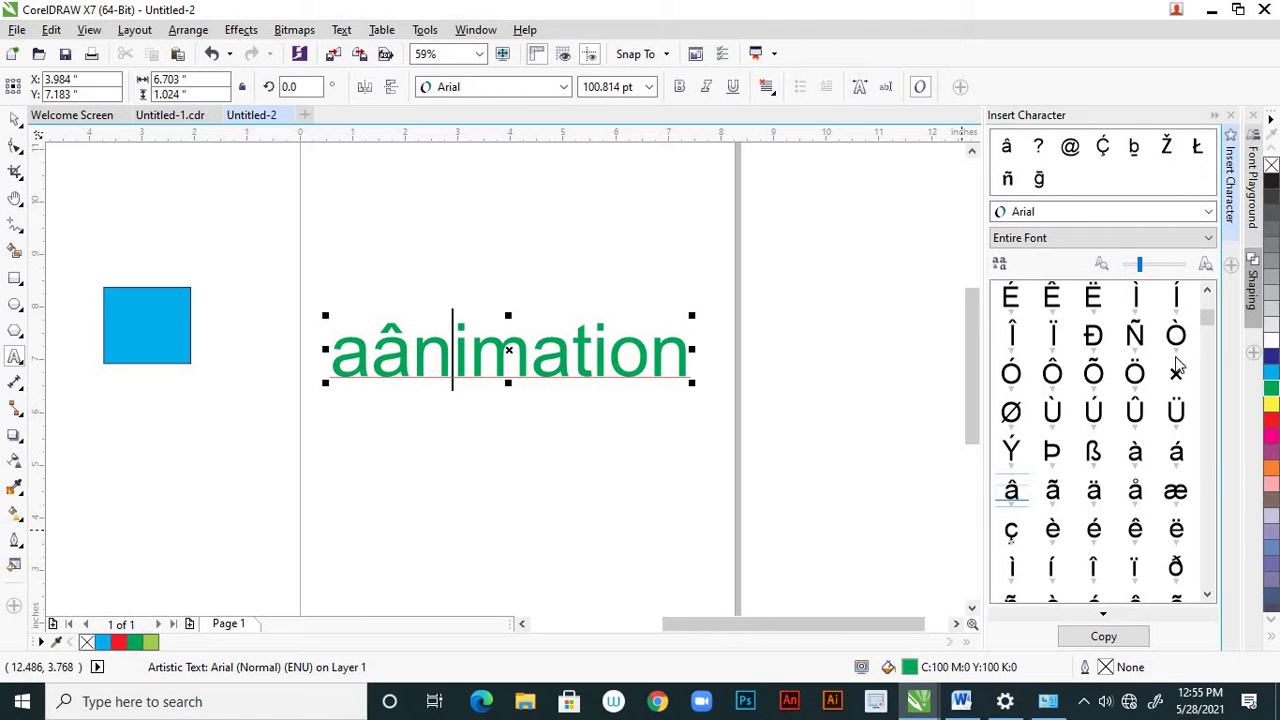
left_click_drag(1207, 330, 1208, 340)
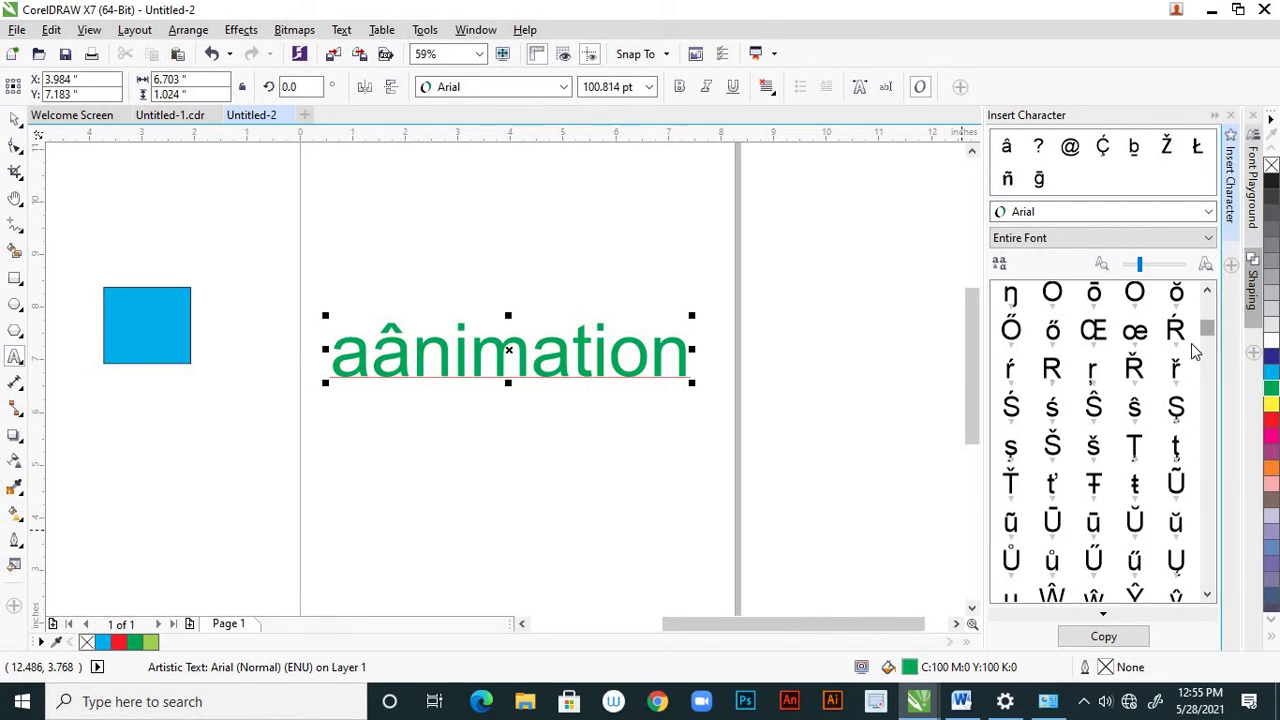
scroll(1130, 475, "down", 5)
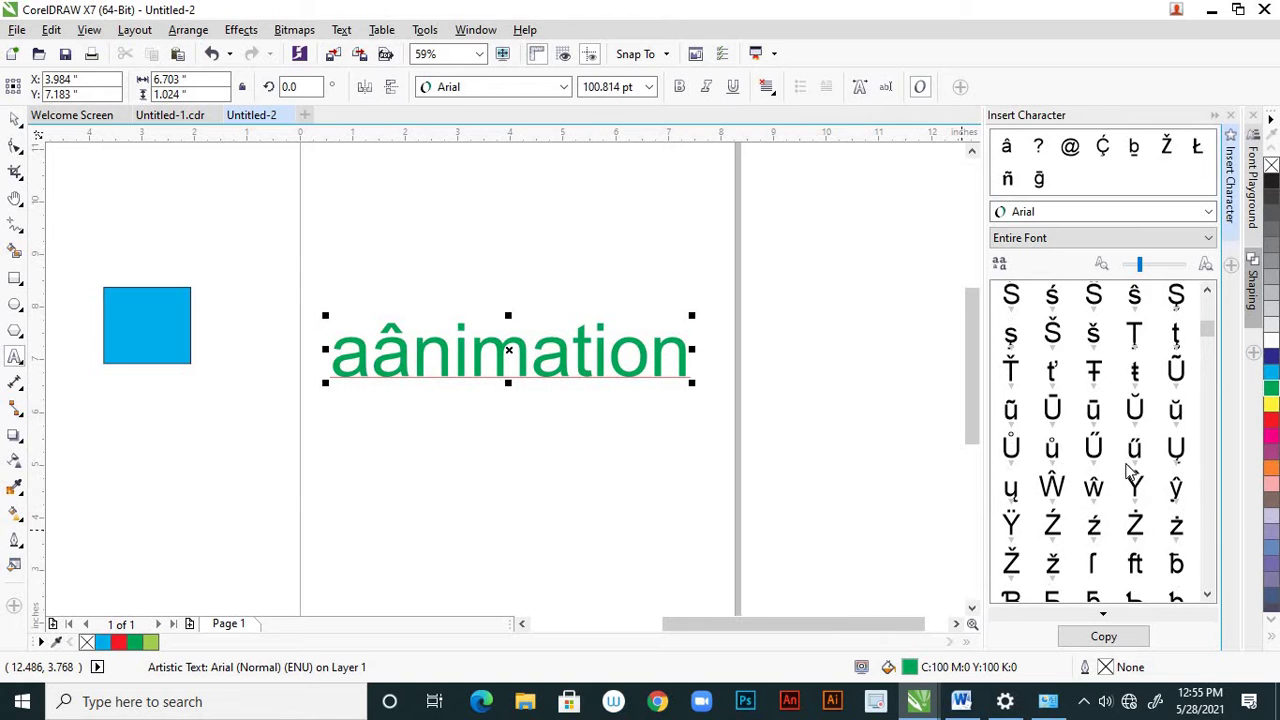
scroll(1130, 467, "up", 10)
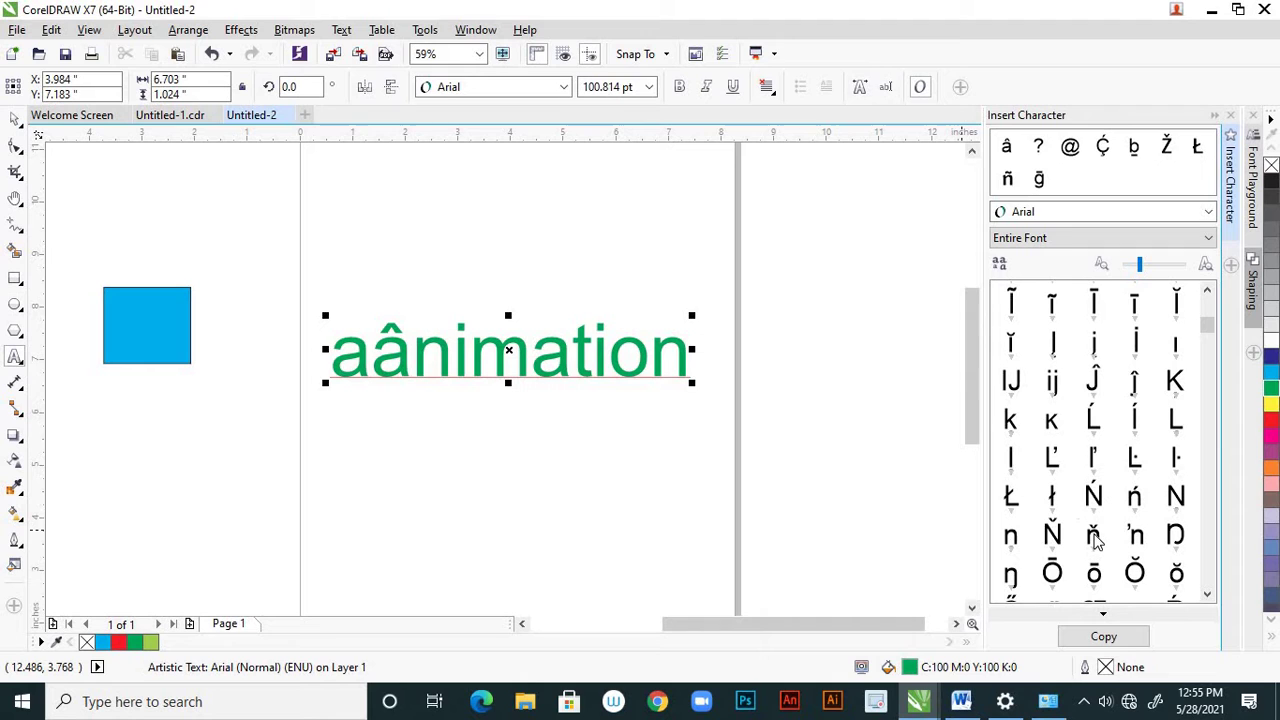
double_click(1093, 535)
left_click(482, 340)
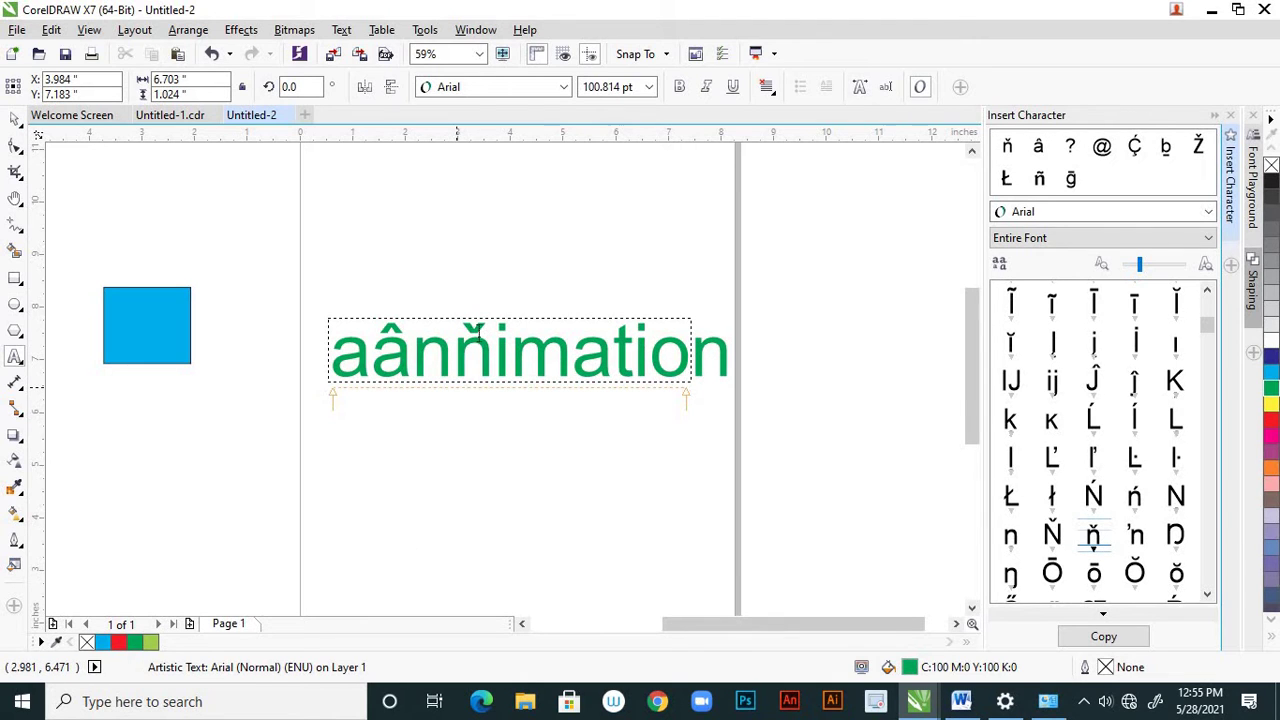
Insert the "@" character between "m" and "ation" in the green text
left_click(570, 358)
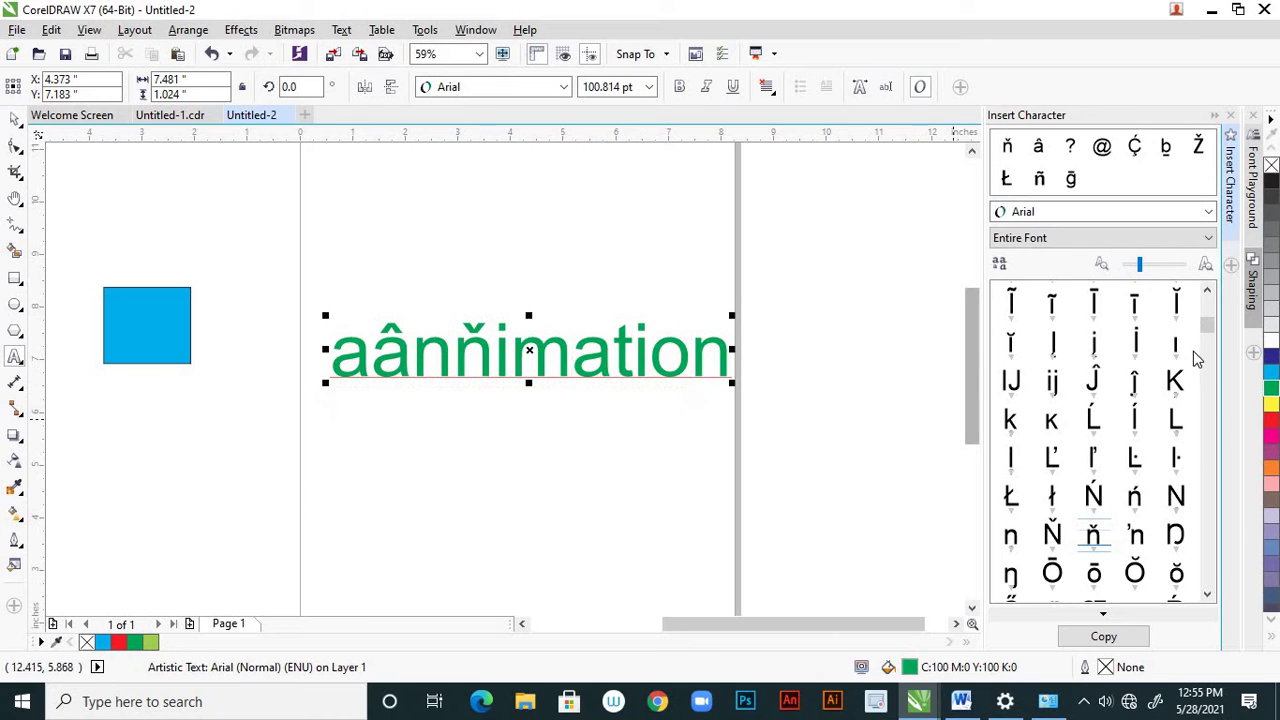
left_click_drag(1209, 326, 1210, 312)
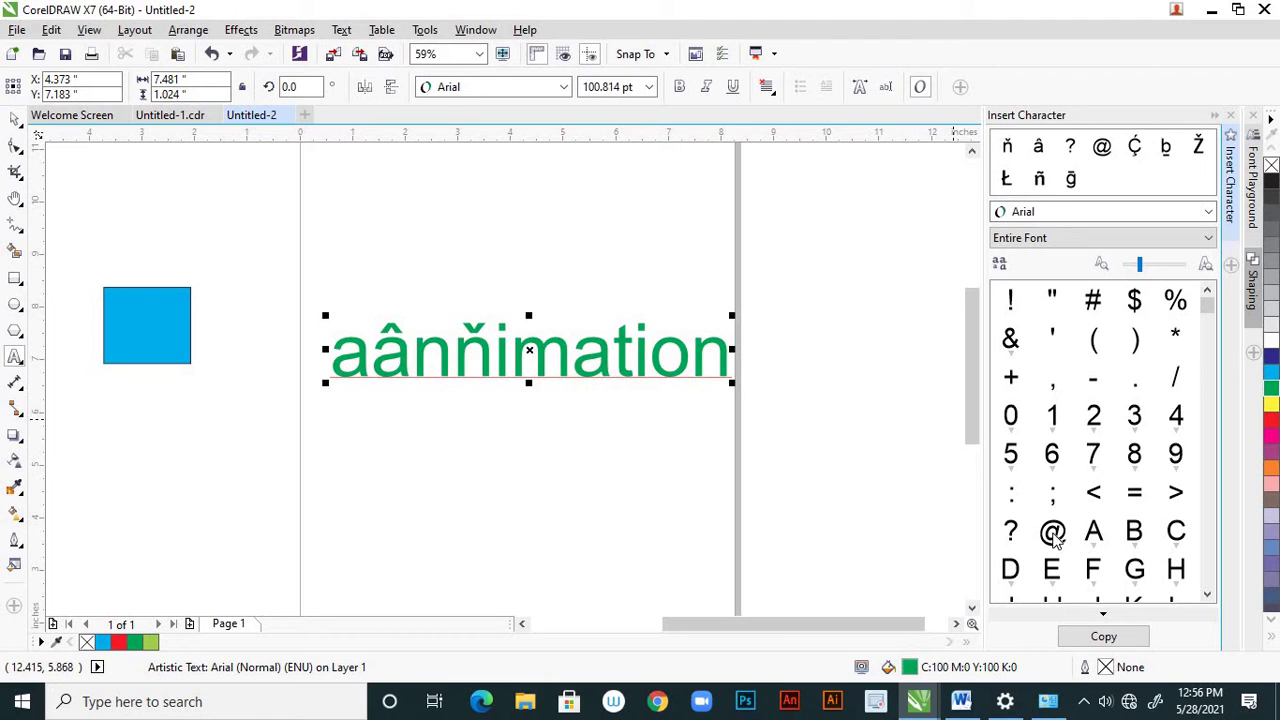
double_click(1052, 533)
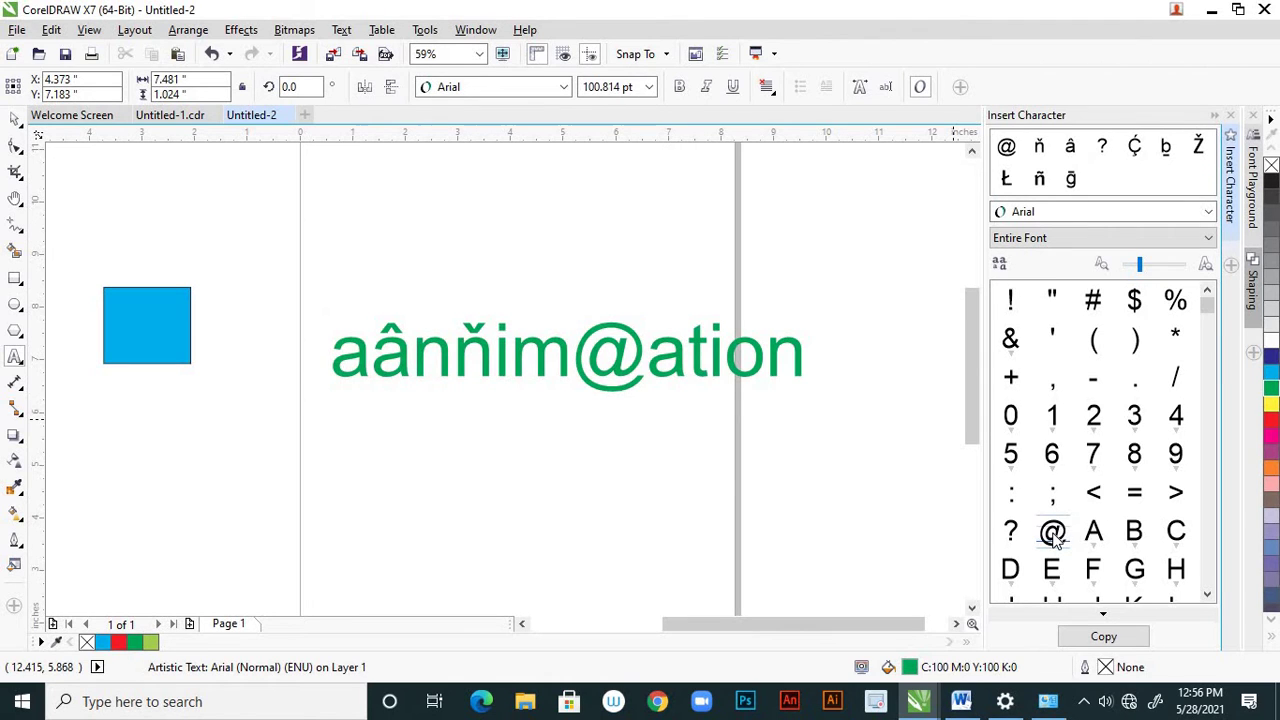
left_click(533, 372)
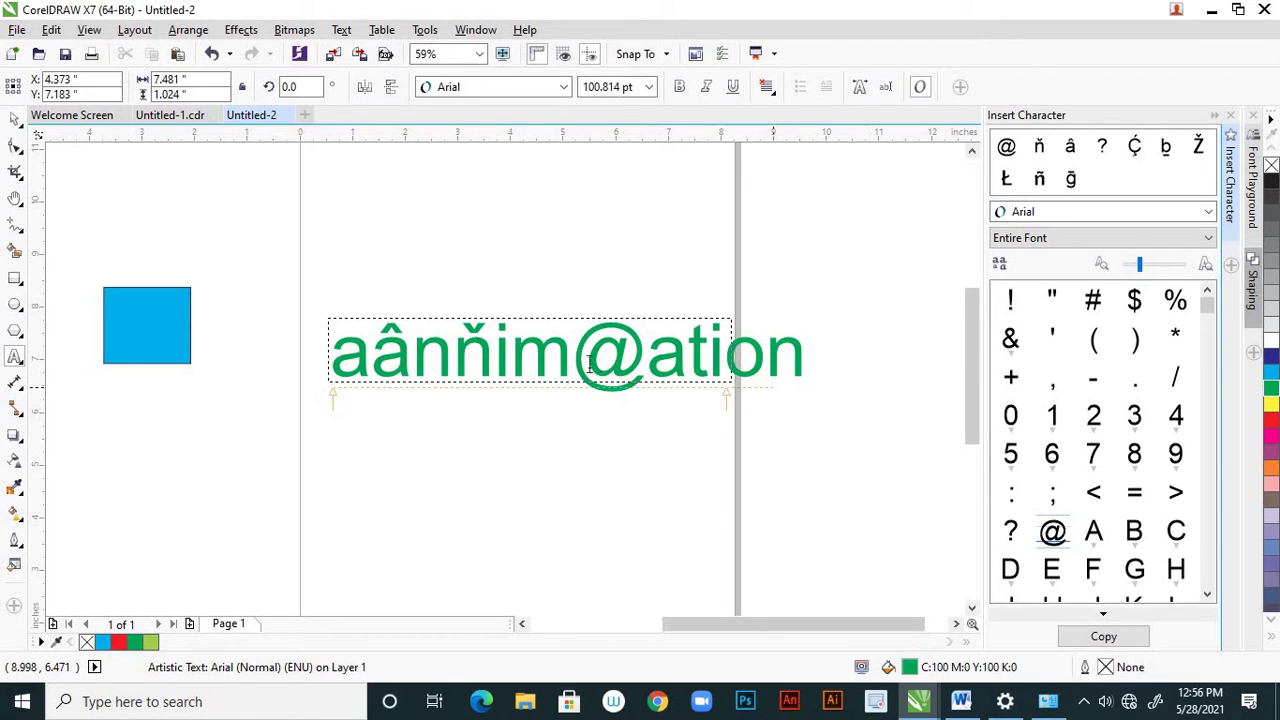
left_click(513, 355)
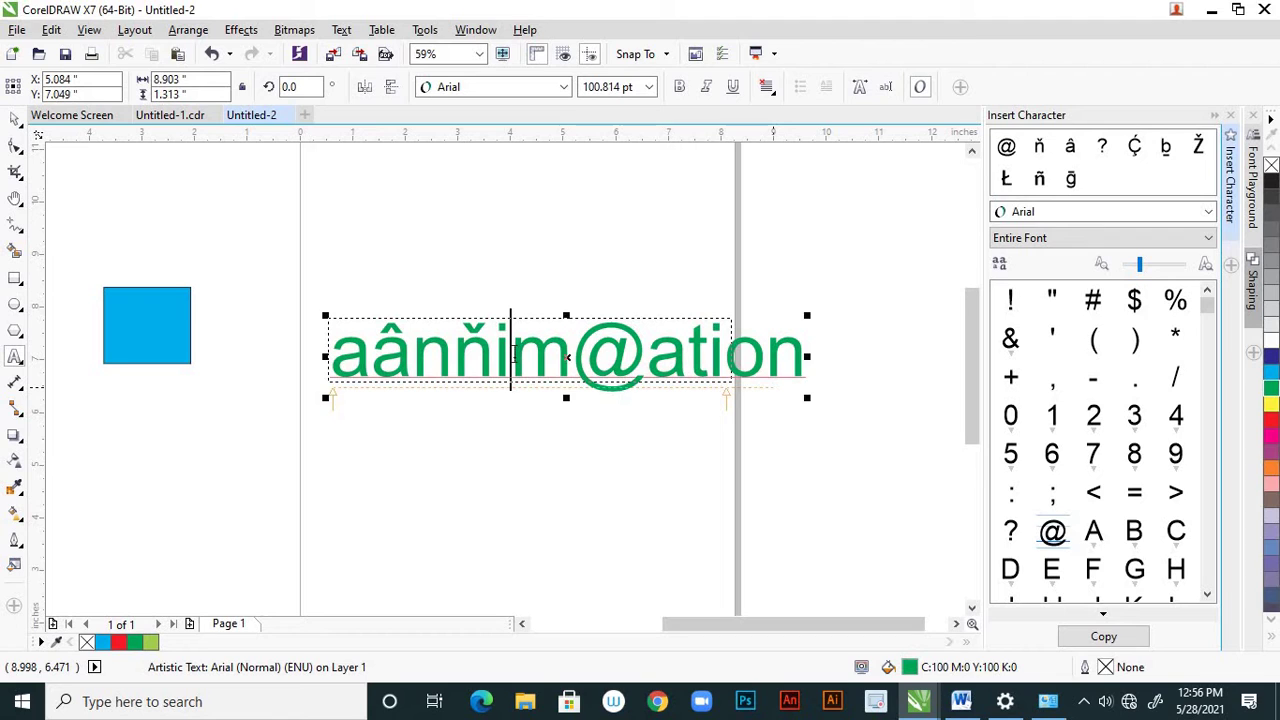
left_click(802, 356)
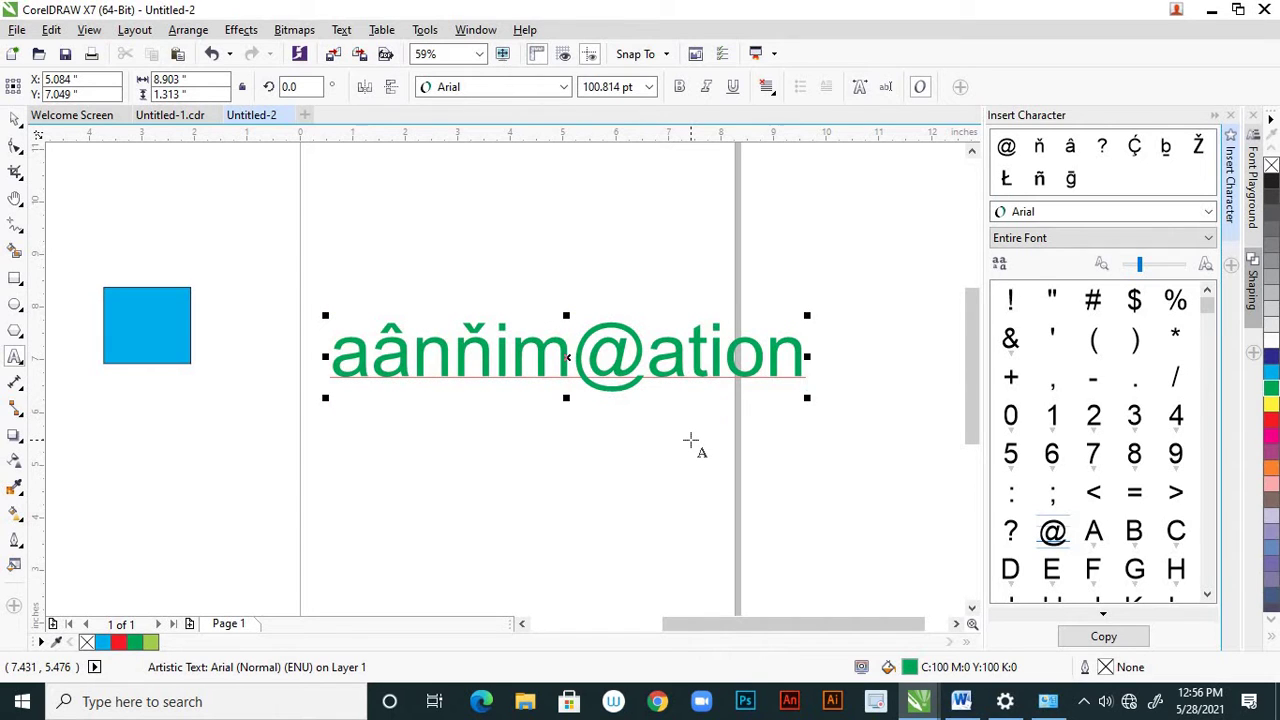
Select only the final "n" of the green text with the Shape tool and format it as superscript
left_click(15, 148)
left_click(70, 145)
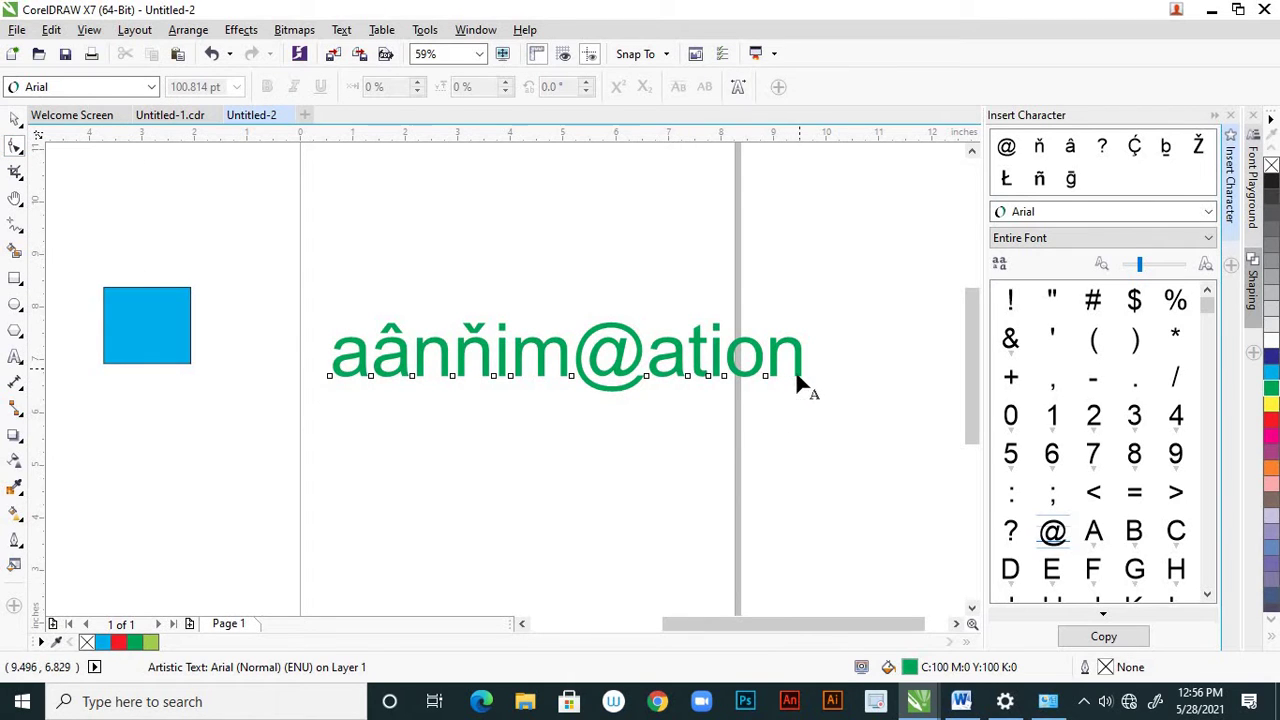
left_click(765, 378)
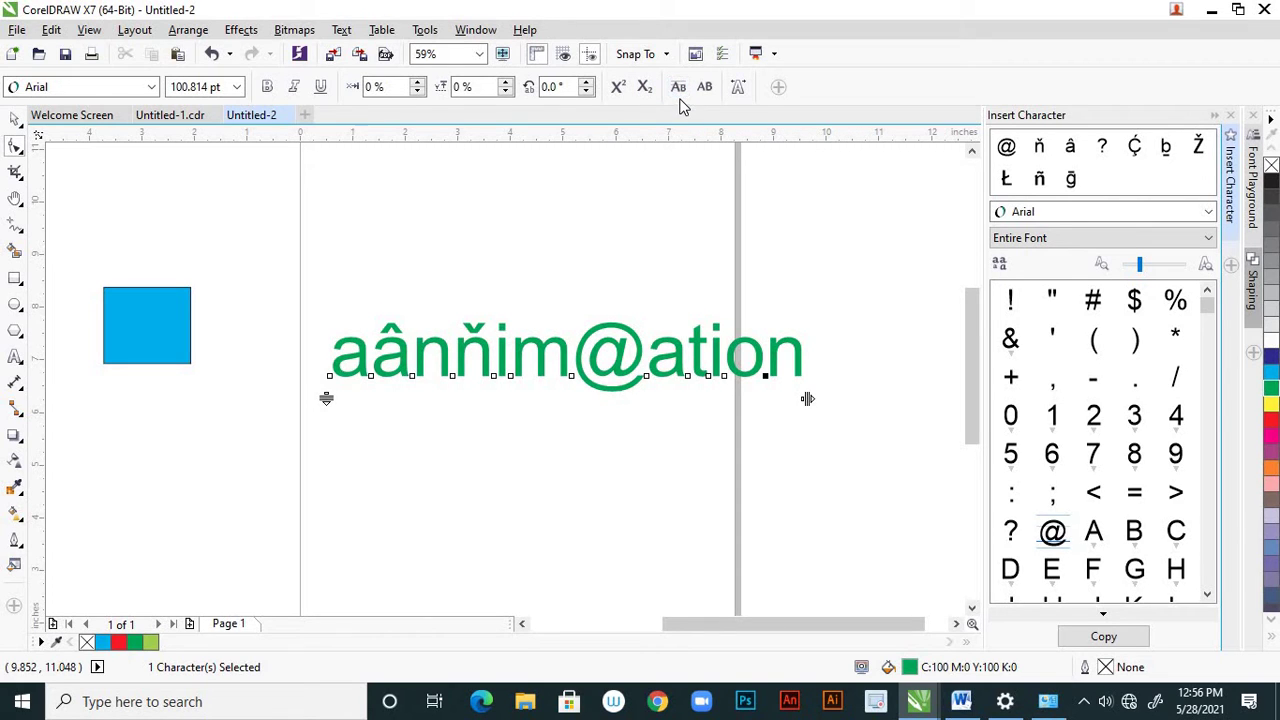
left_click(619, 90)
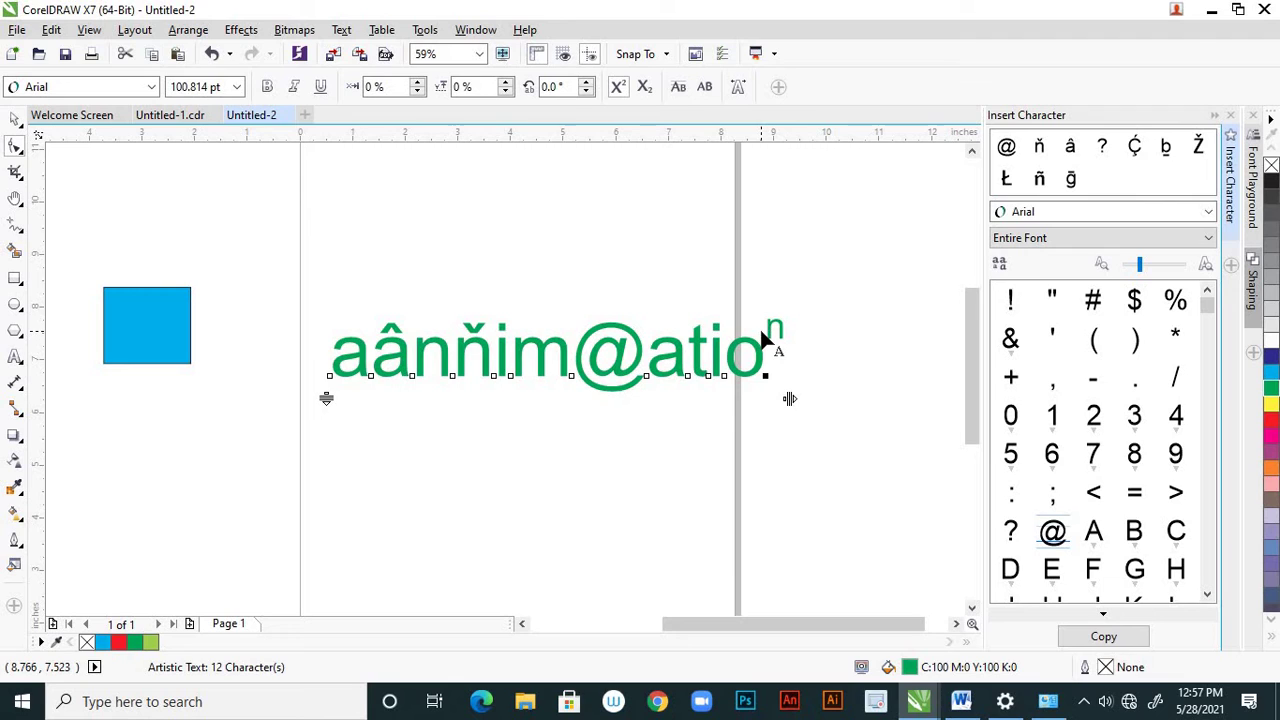
Try subscript formatting on the final "n", undo it, and return to the Pick tool
left_click(645, 88)
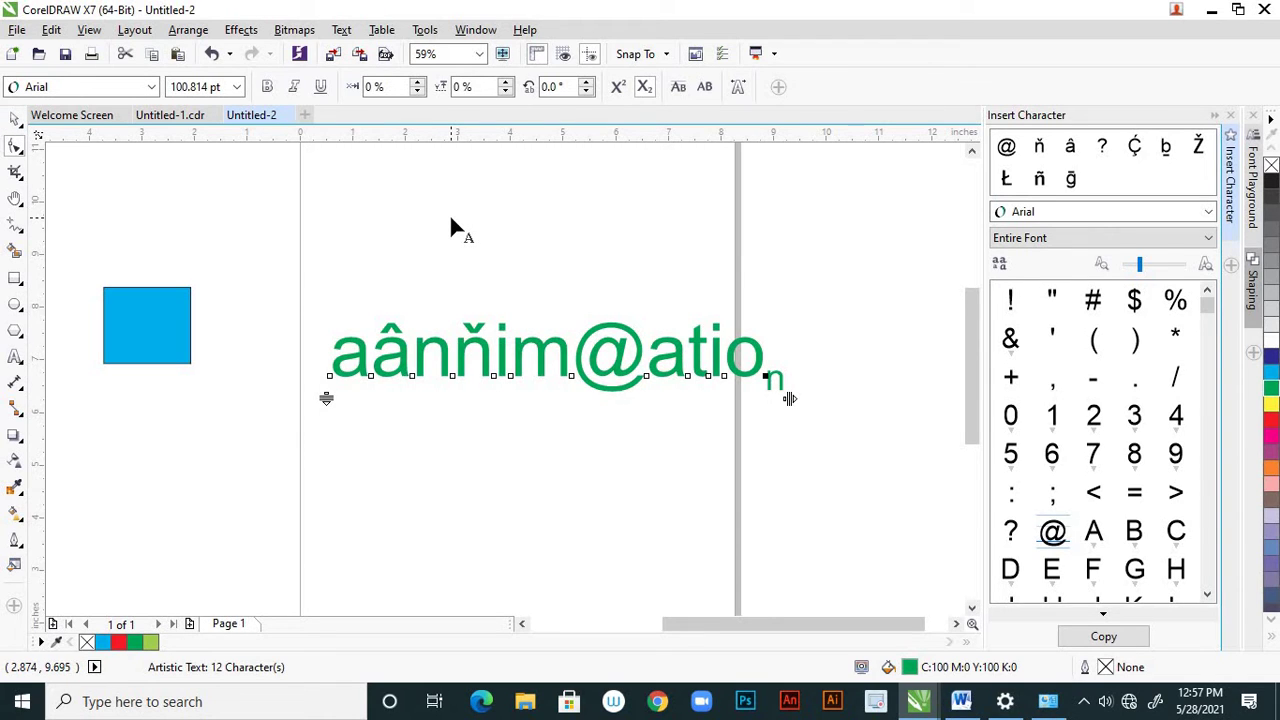
key("ctrl+z")
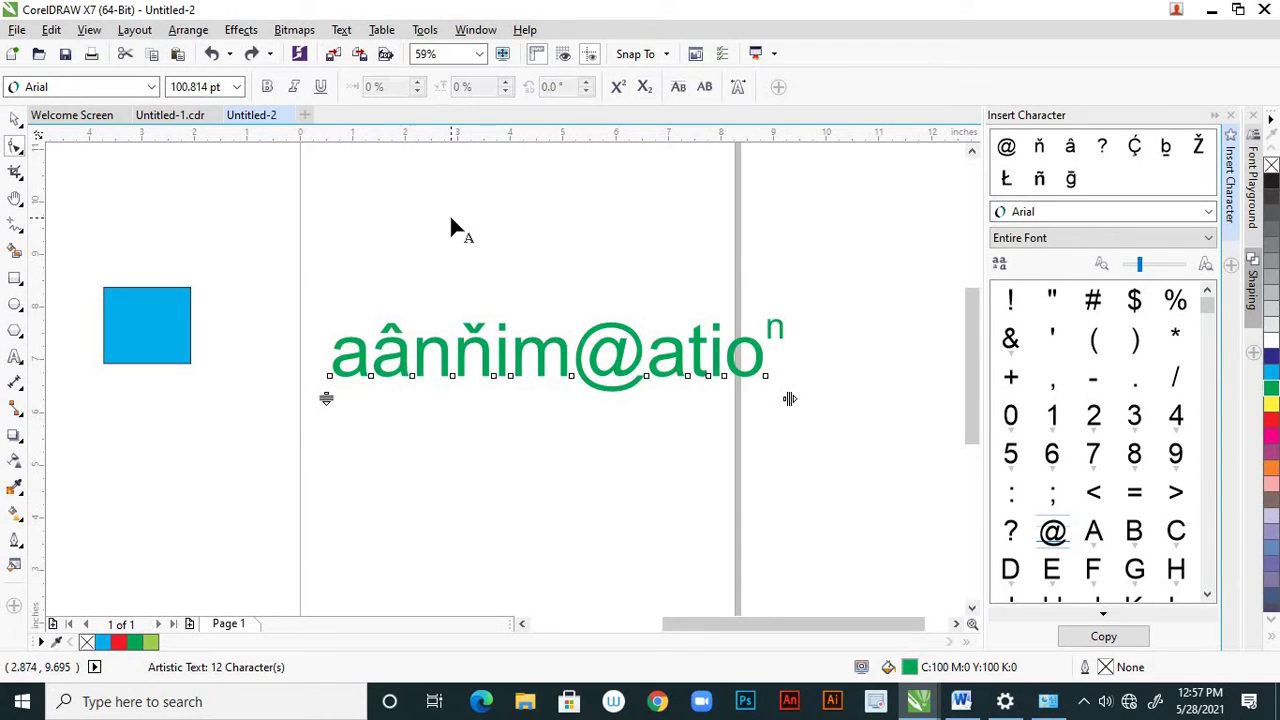
left_click(15, 119)
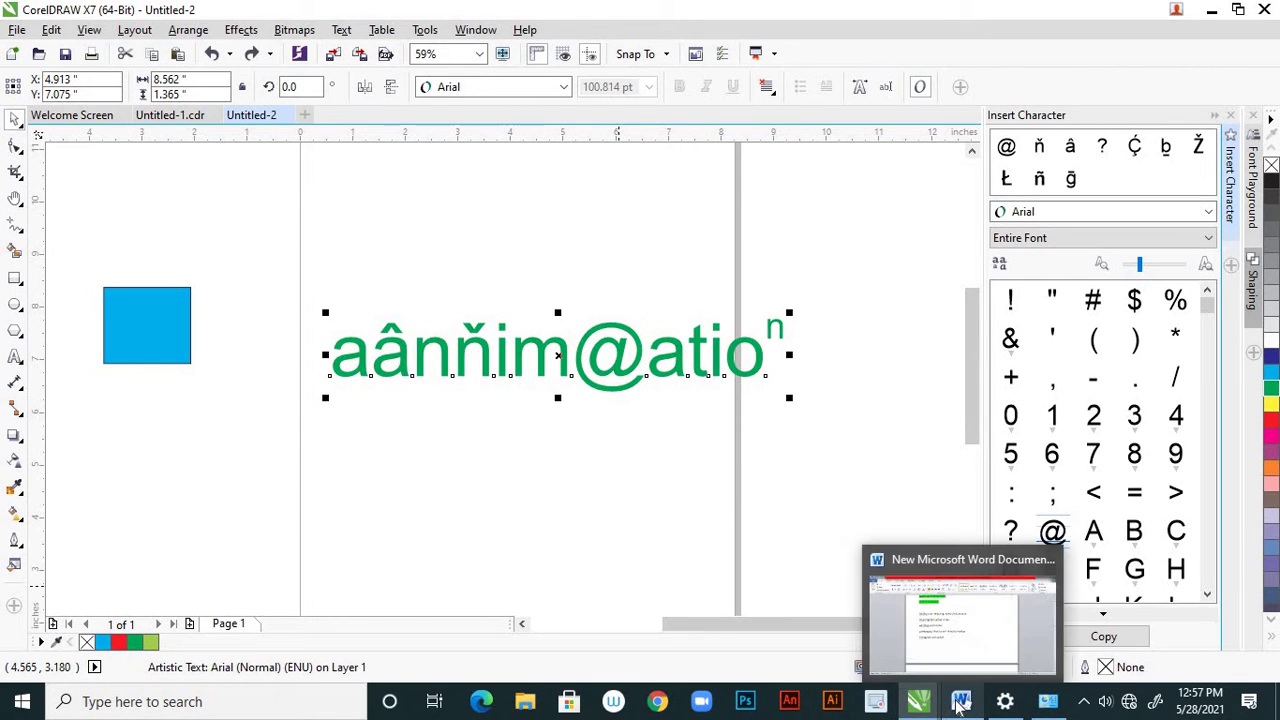
Look up the next topic in Untitled-1.cdr and switch back to the Untitled-2 document
left_click(194, 118)
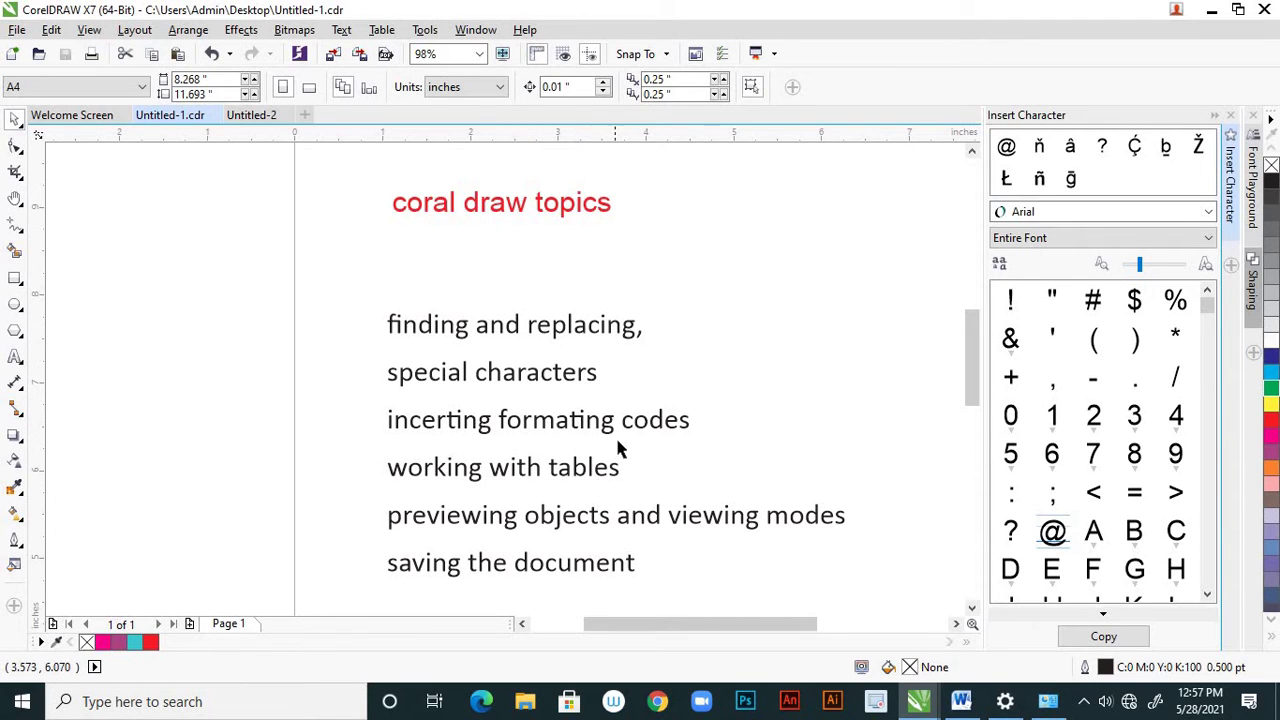
left_click(252, 114)
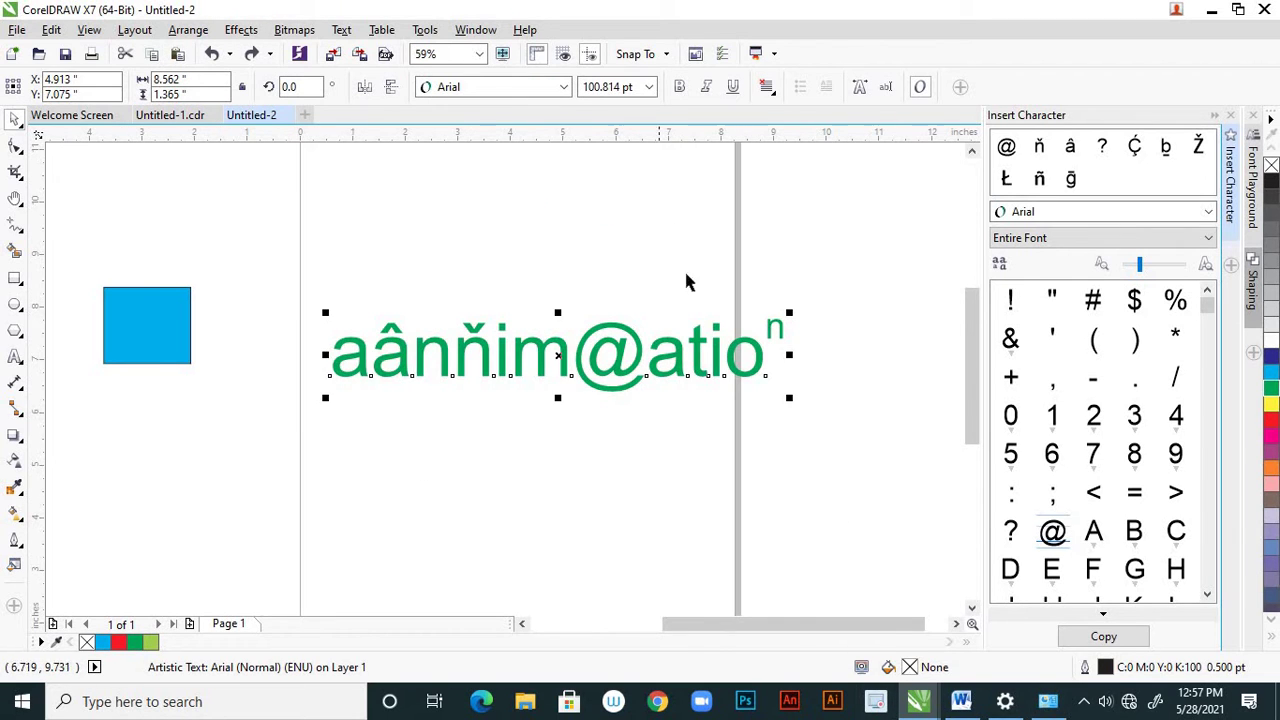
Move the green text beside the page under the red circles and regroup the two blue squares near them, clearing the page
scroll(684, 269, "down", 2)
left_click_drag(582, 318, 213, 370)
left_click_drag(309, 290, 251, 291)
left_click_drag(405, 302, 325, 255)
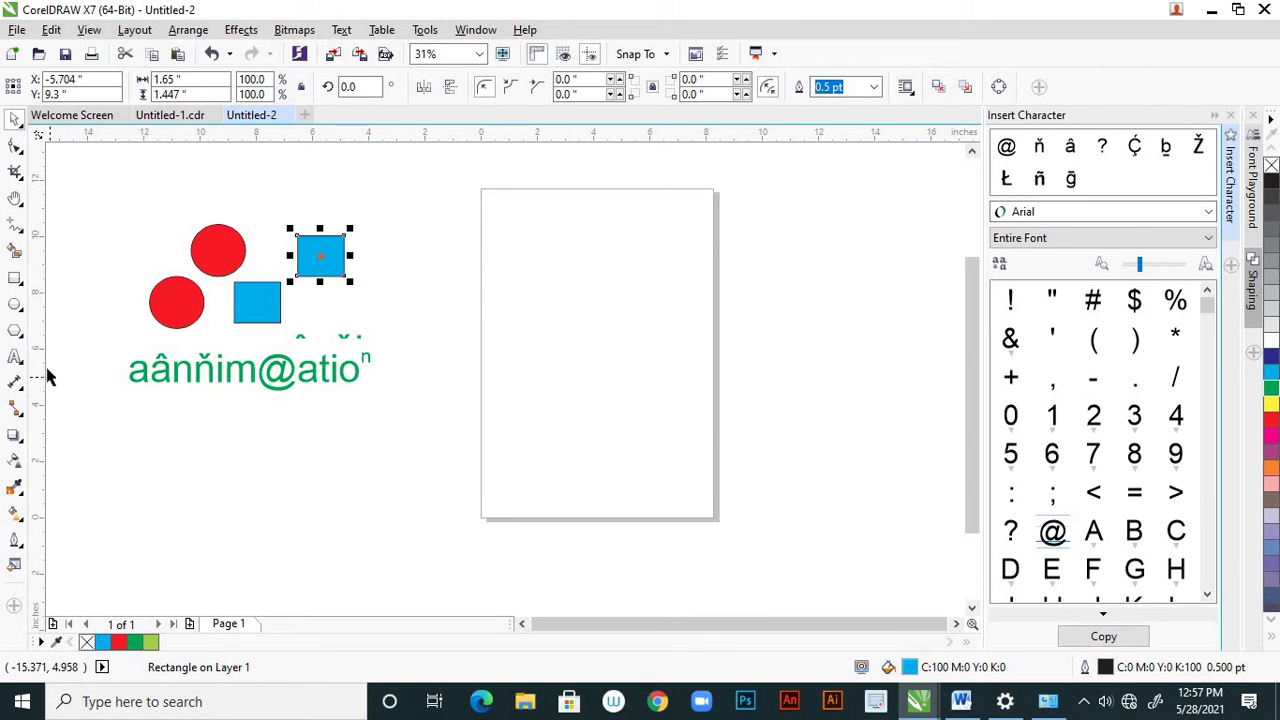
Add the artistic text "AC" in 24 pt Arial on the empty page at about X 1.56 and Y 6.73 inches
left_click(15, 357)
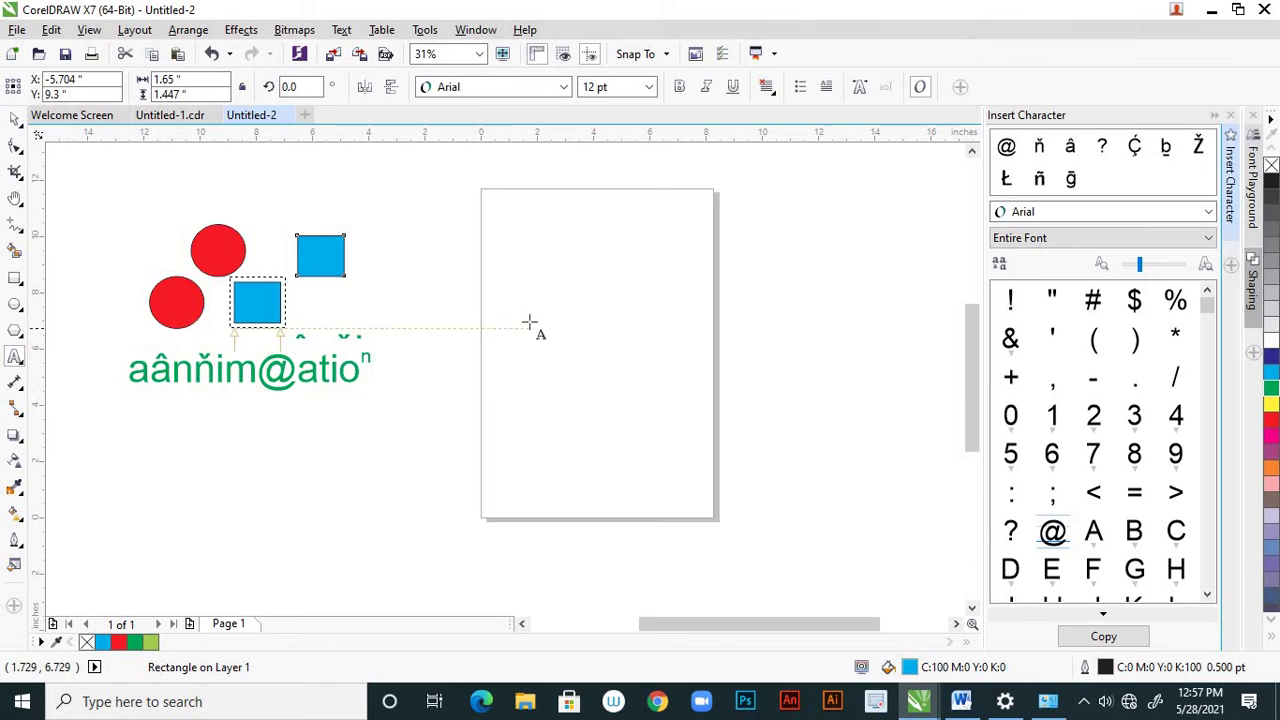
scroll(528, 329, "up", 2)
scroll(531, 340, "down", 2)
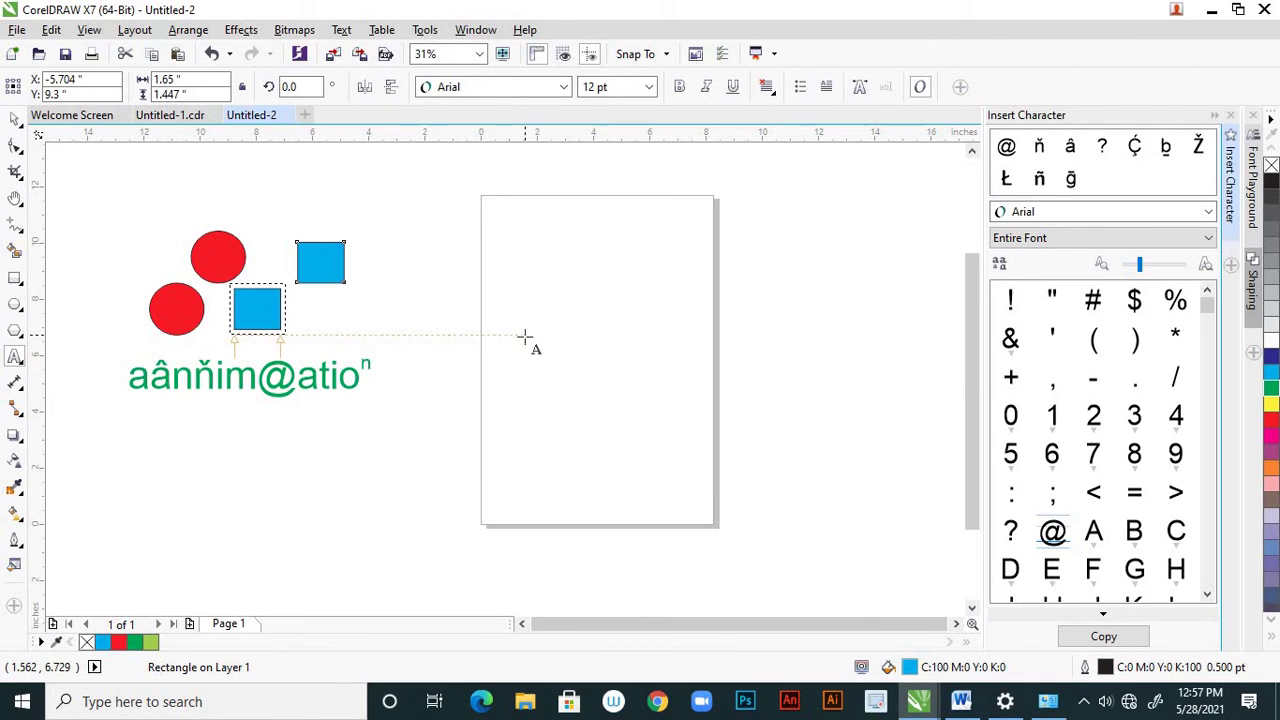
left_click(525, 338)
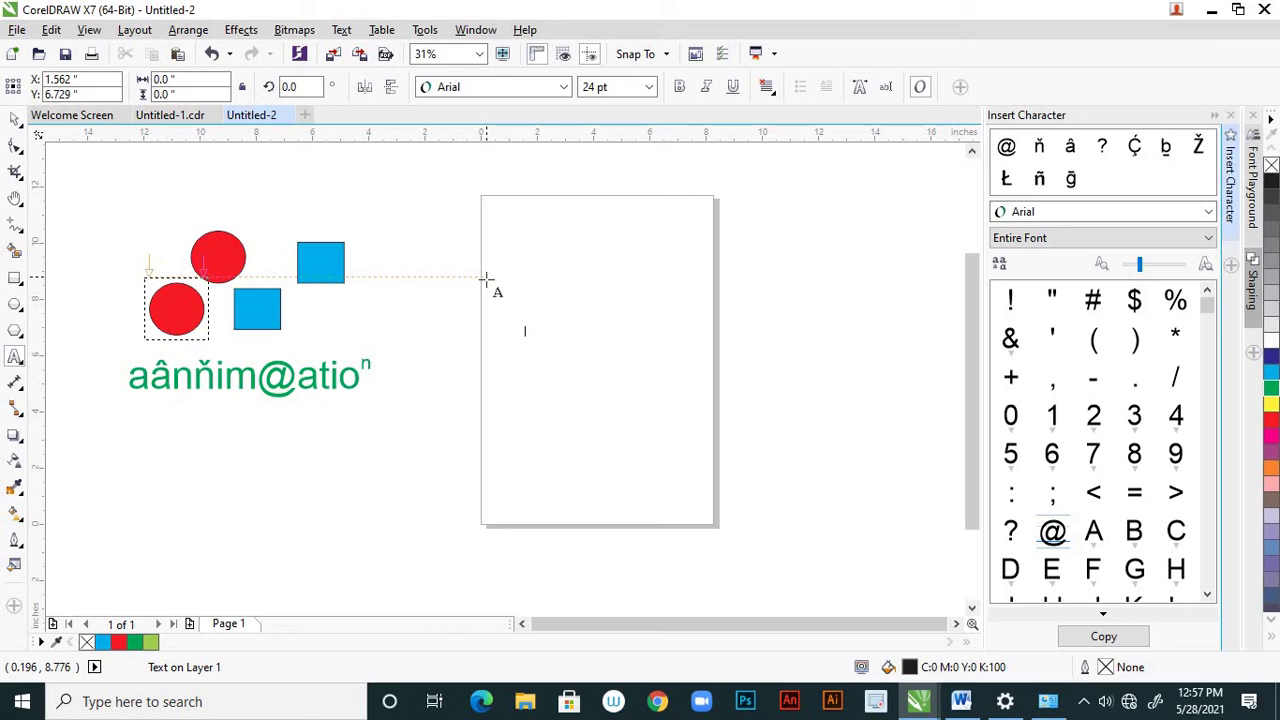
type("A")
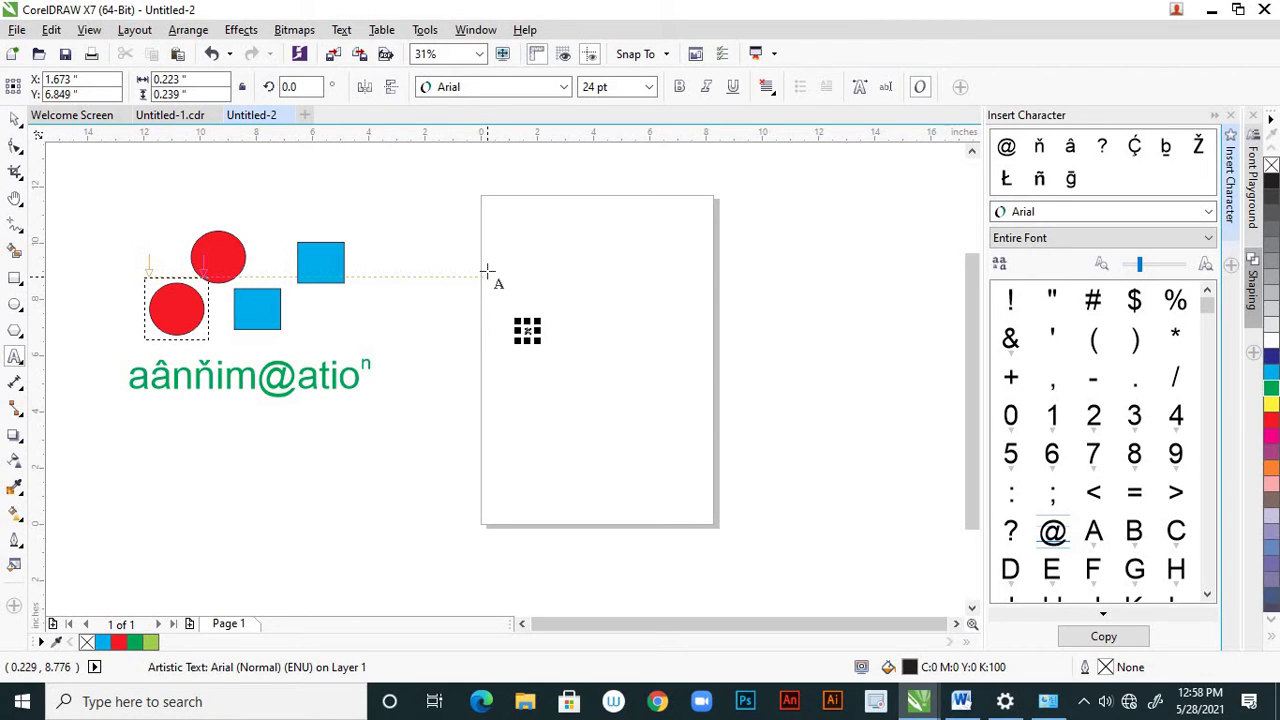
scroll(525, 321, "up", 2)
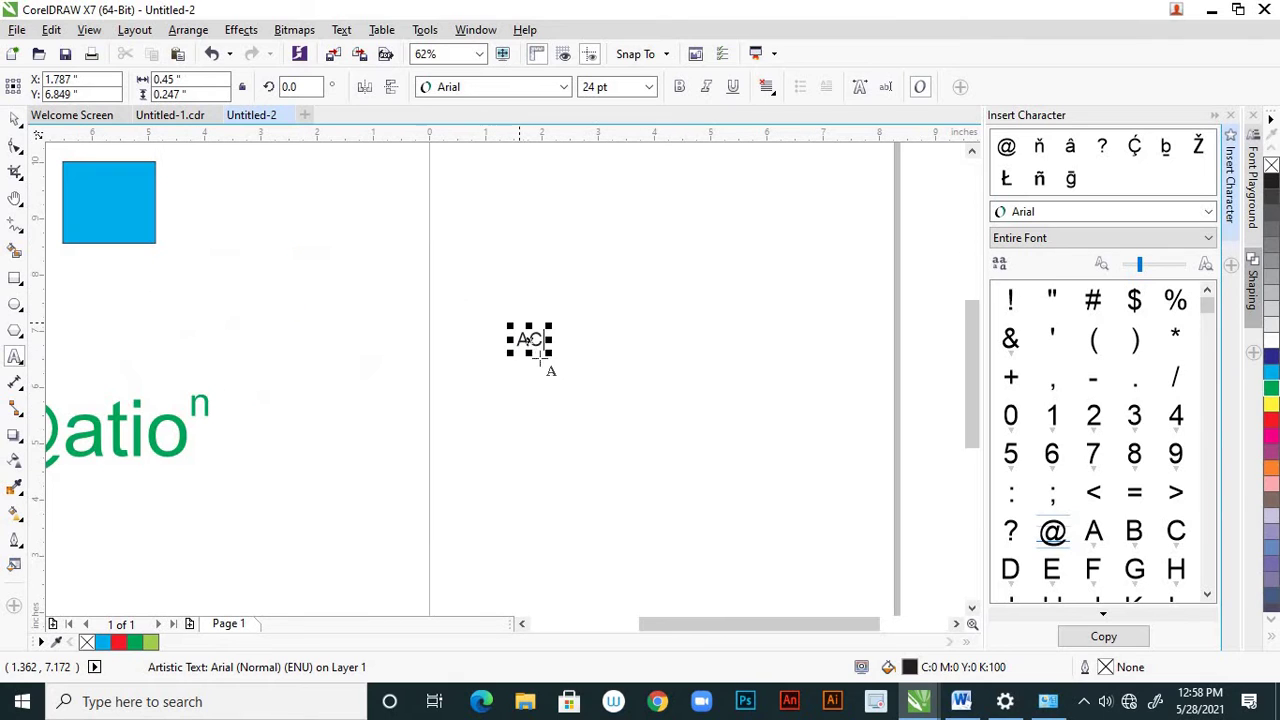
Enlarge the "AC" text to about 88 pt and move it up the page, centered at about X 1.787 and Y 10.115 inches
left_click(21, 127)
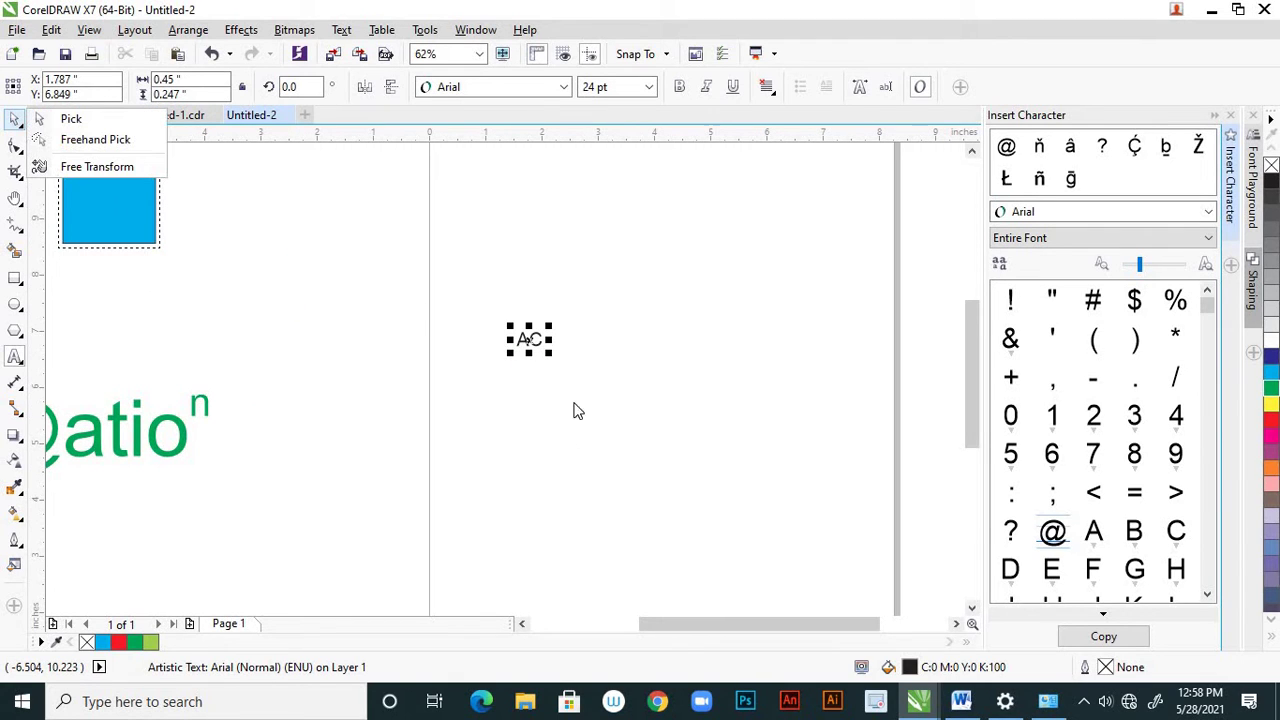
left_click(110, 121)
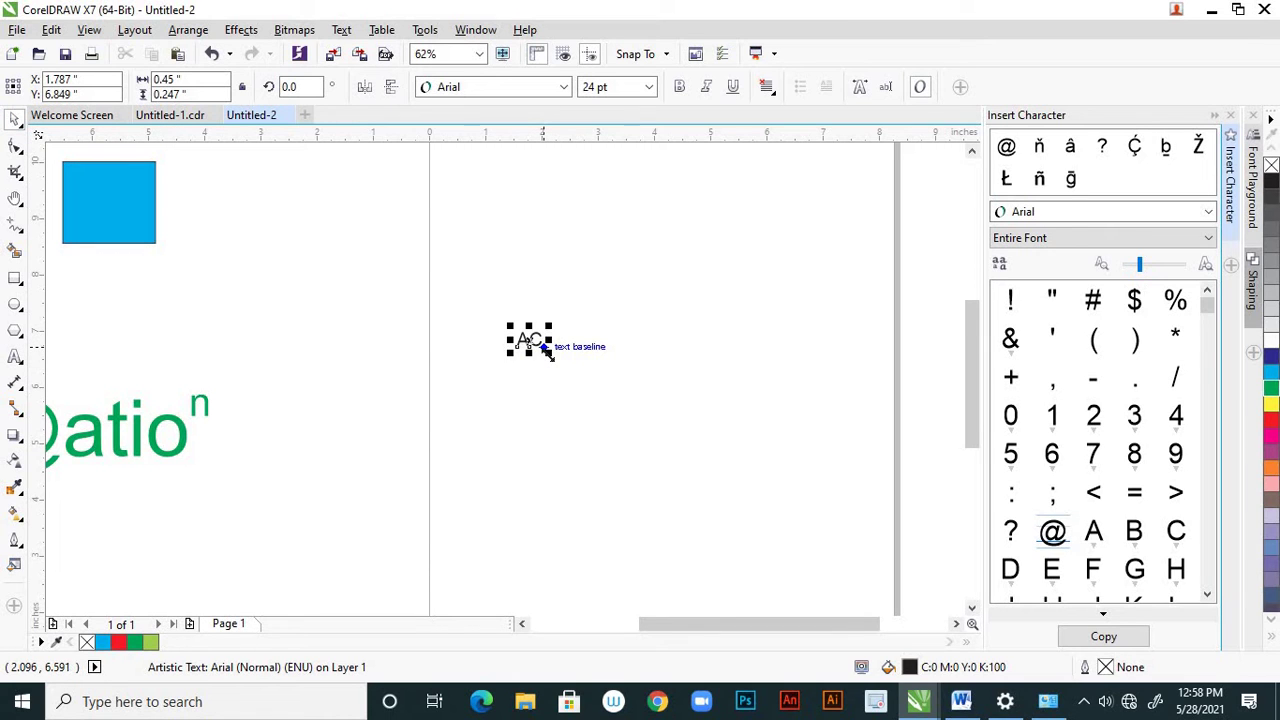
left_click_drag(546, 350, 558, 269)
scroll(566, 391, "down", 1)
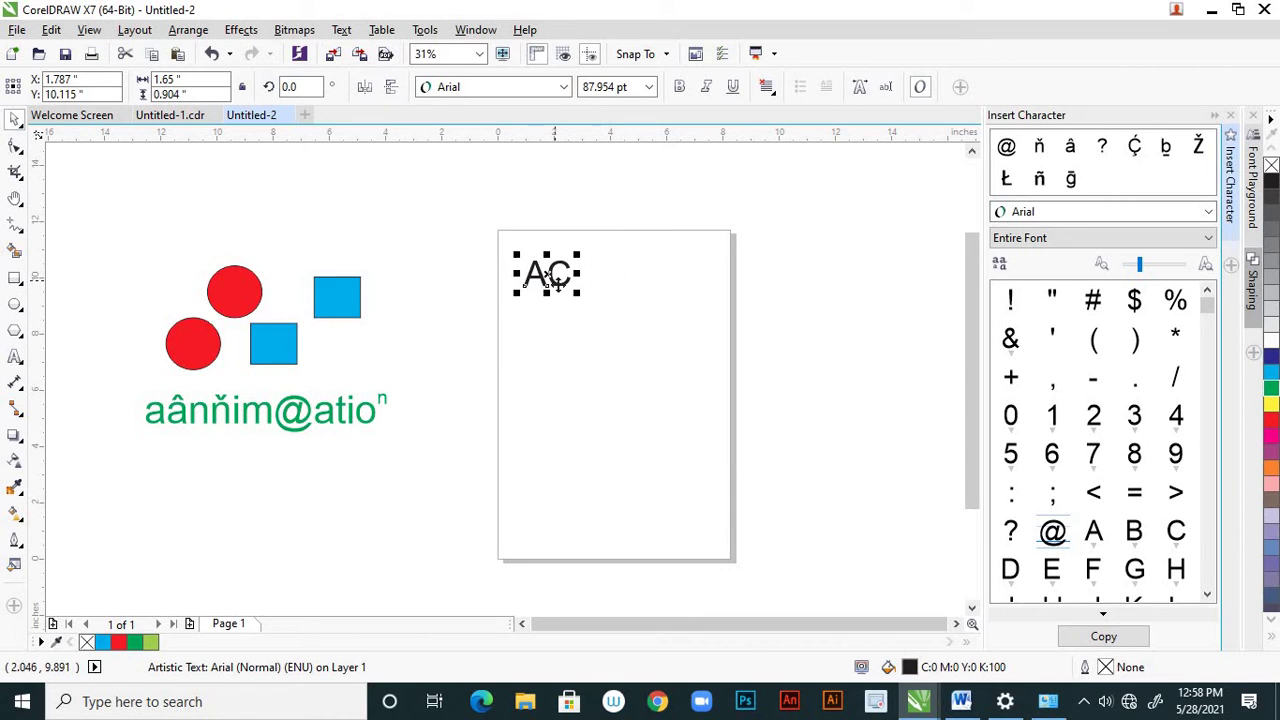
Duplicate the "AC" text repeatedly down the page to make a column of seven copies
left_click_drag(556, 283, 556, 320)
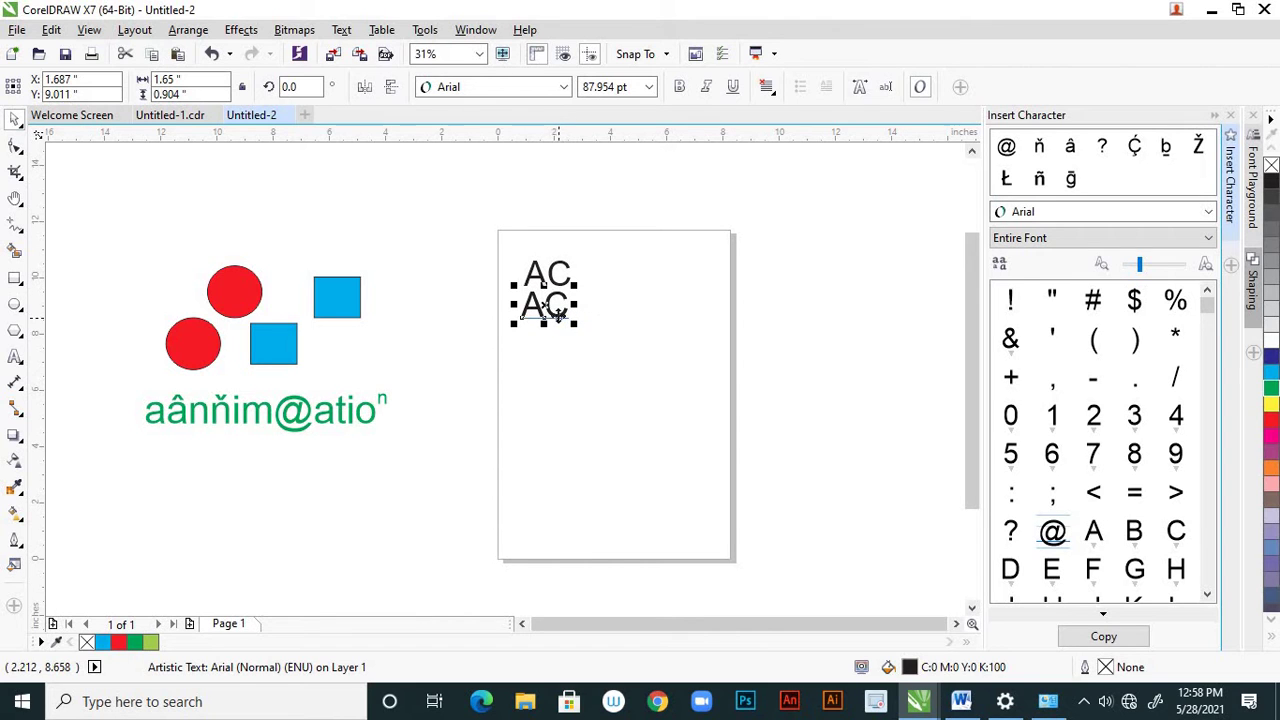
left_click_drag(557, 317, 548, 468)
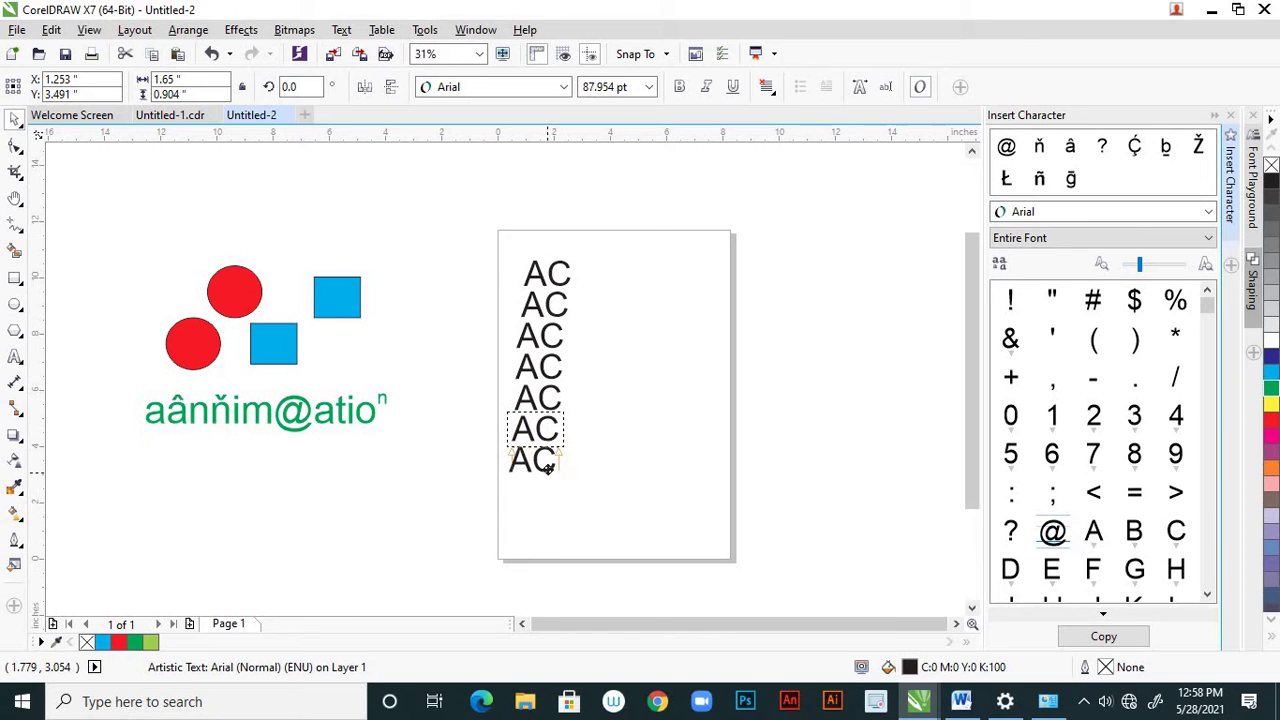
left_click_drag(548, 468, 547, 466)
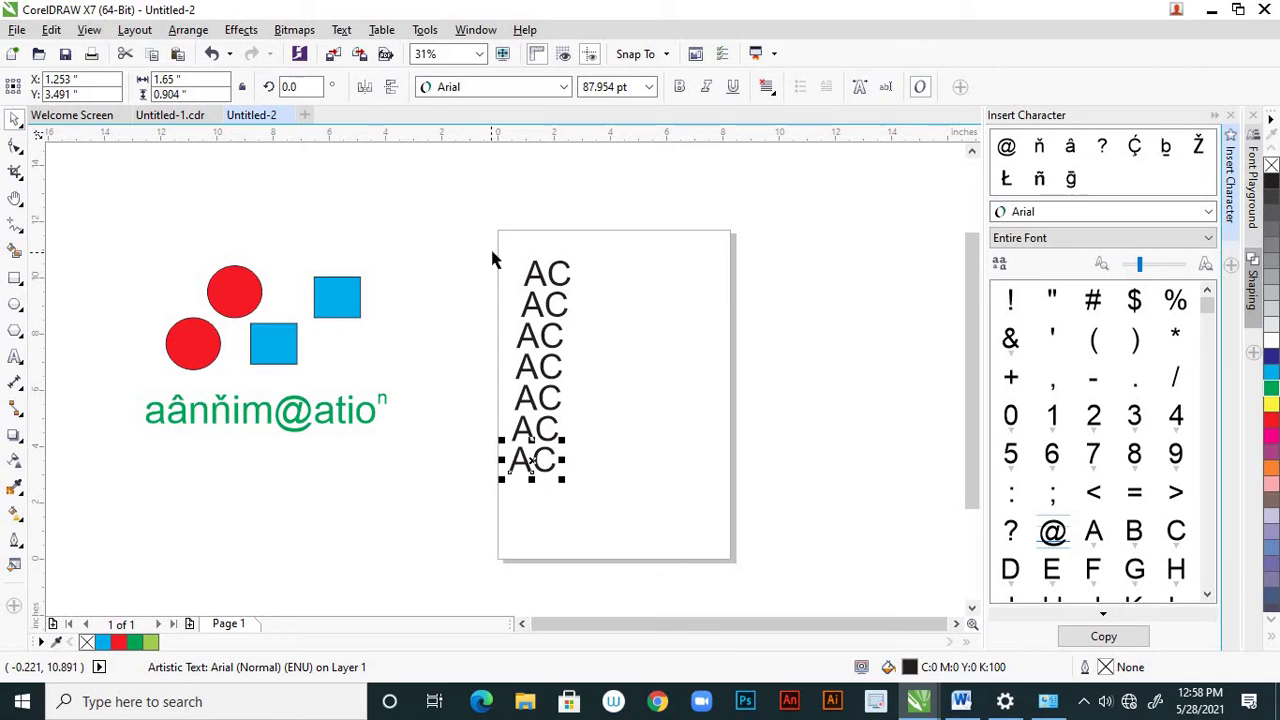
Select all seven "AC" texts, align their left edges, and deselect them
left_click_drag(491, 258, 609, 502)
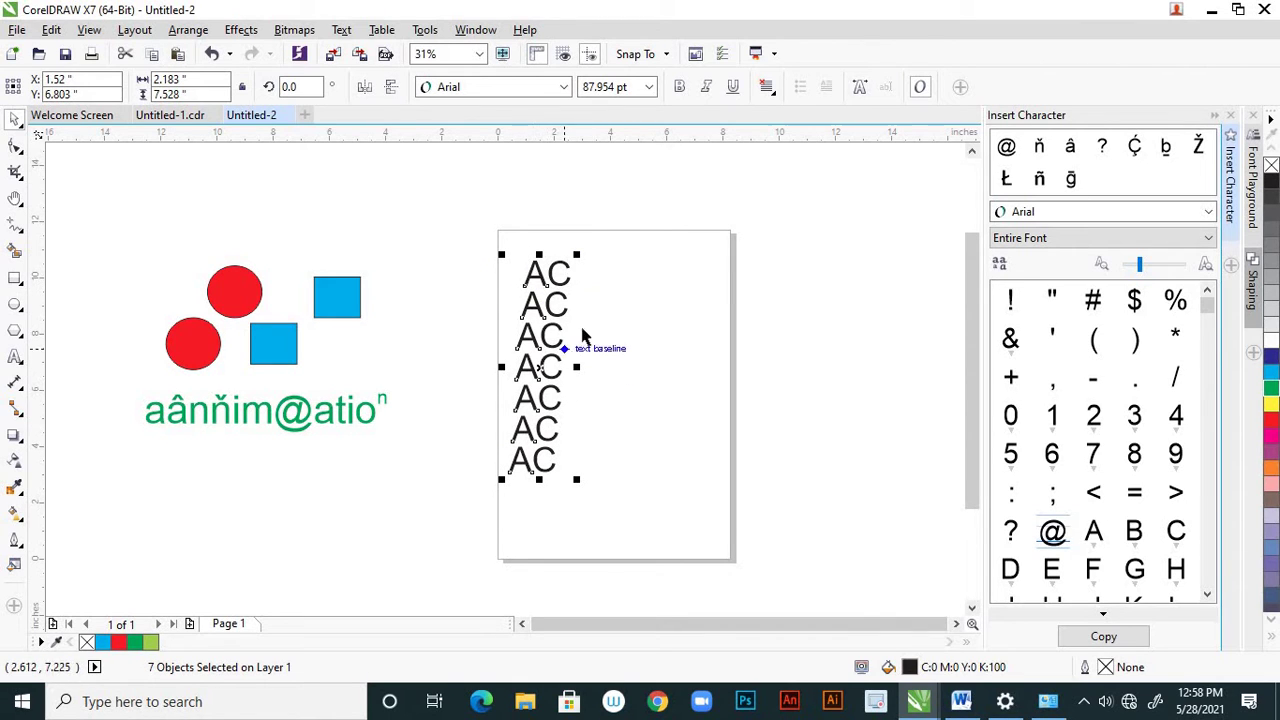
left_click(619, 236)
left_click_drag(620, 250, 501, 494)
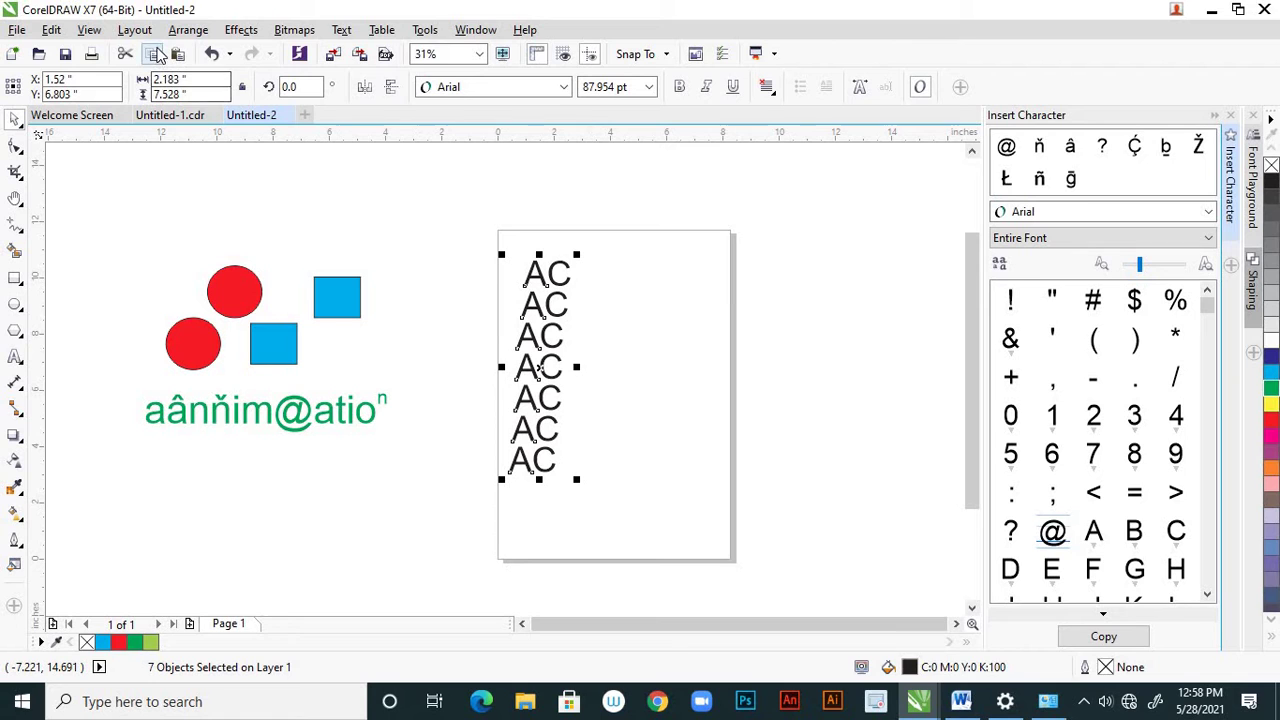
left_click(199, 36)
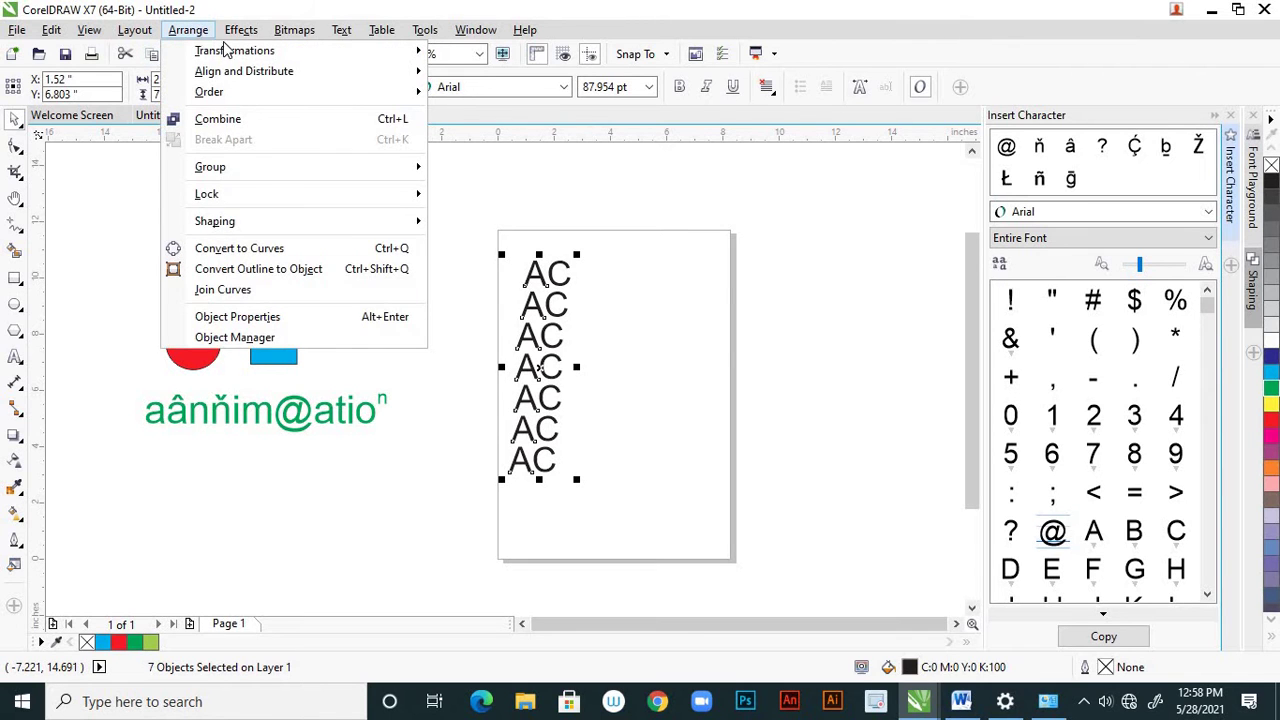
mouse_move(241, 30)
mouse_move(190, 32)
mouse_move(300, 71)
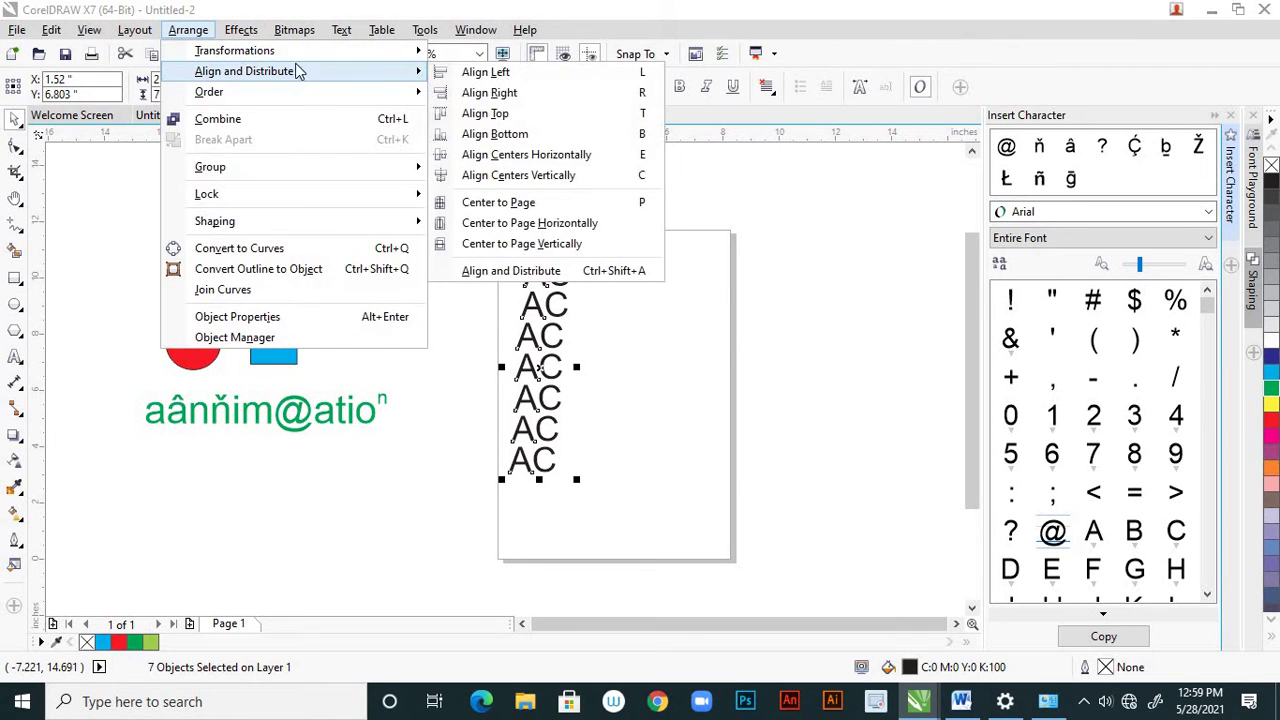
left_click(495, 76)
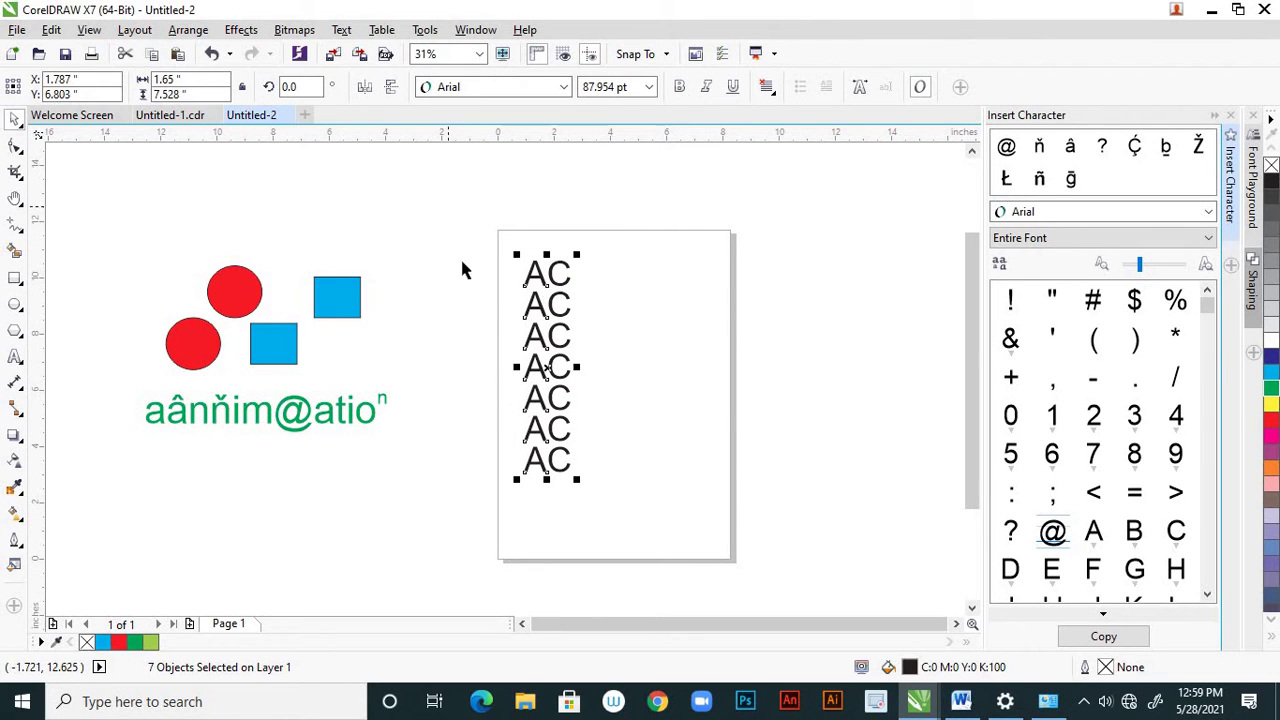
left_click(464, 287)
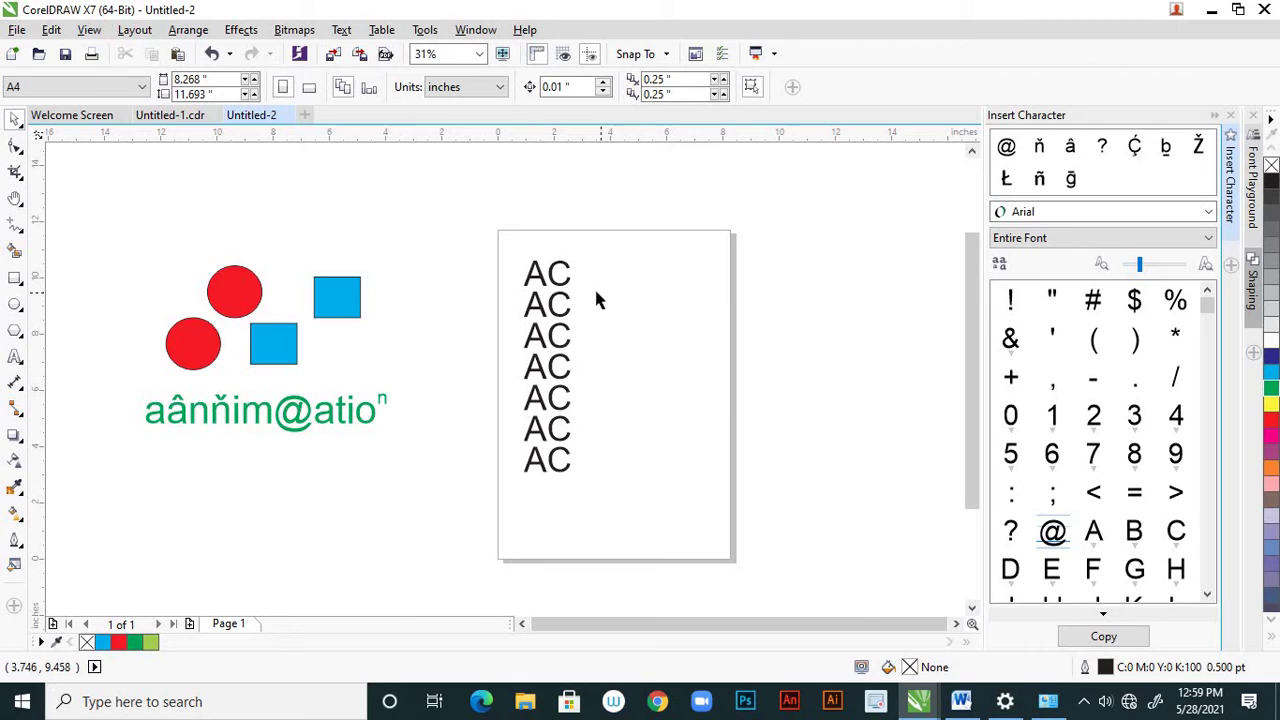
Check the formatting codes topic in Untitled-1.cdr and return to the Untitled-2 document
scroll(594, 286, "up", 1)
scroll(577, 284, "down", 1)
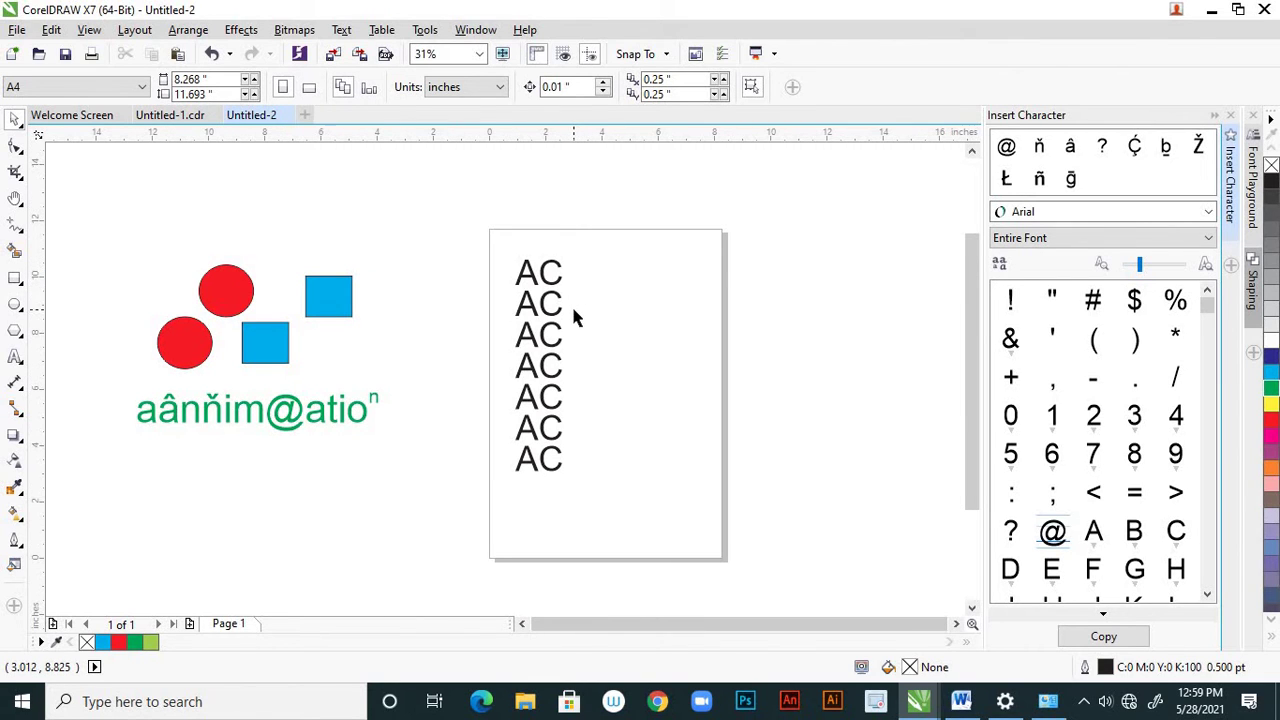
left_click(165, 118)
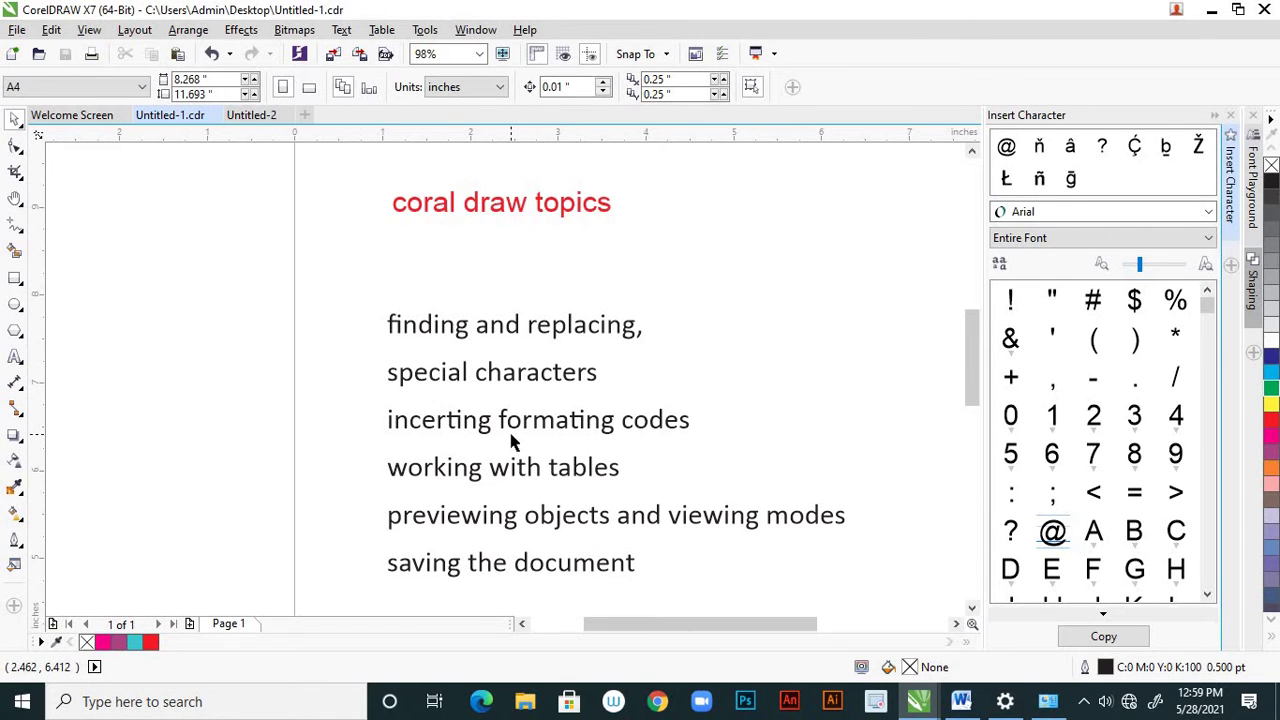
left_click(258, 118)
Insert an Em Space formatting code between the A and C of the topmost "AC" text
scroll(525, 272, "up", 2)
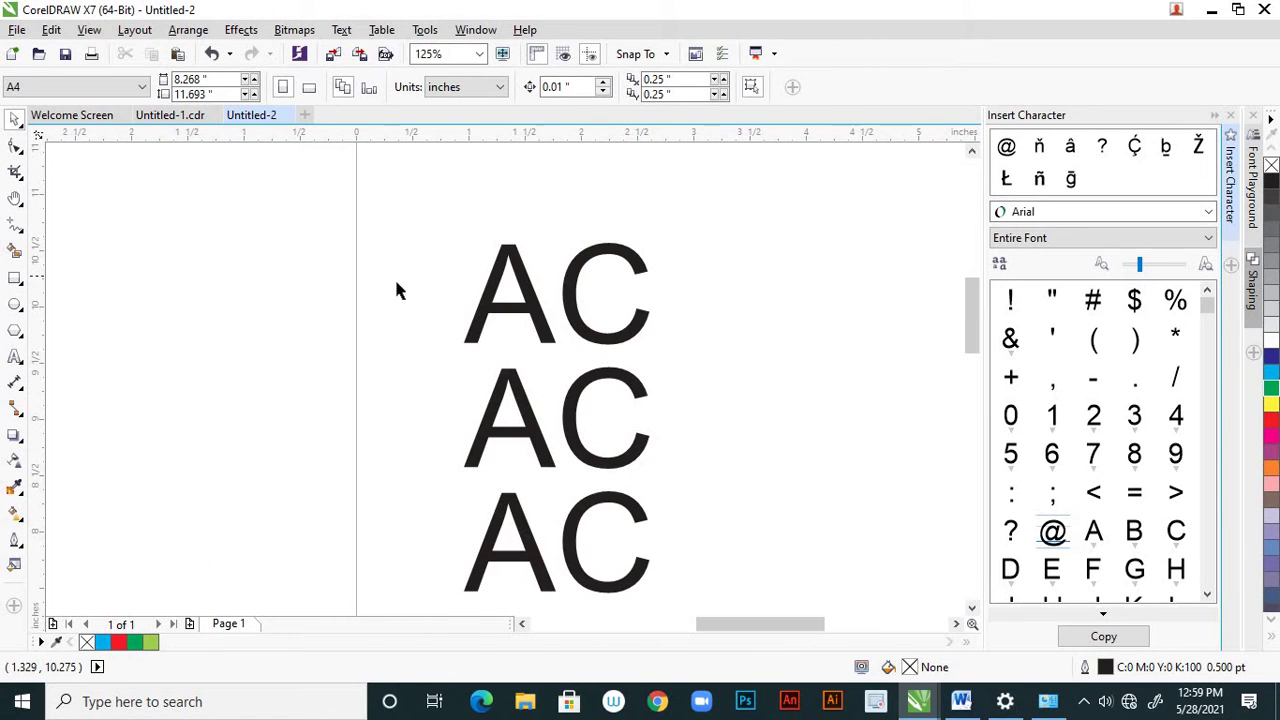
left_click(15, 356)
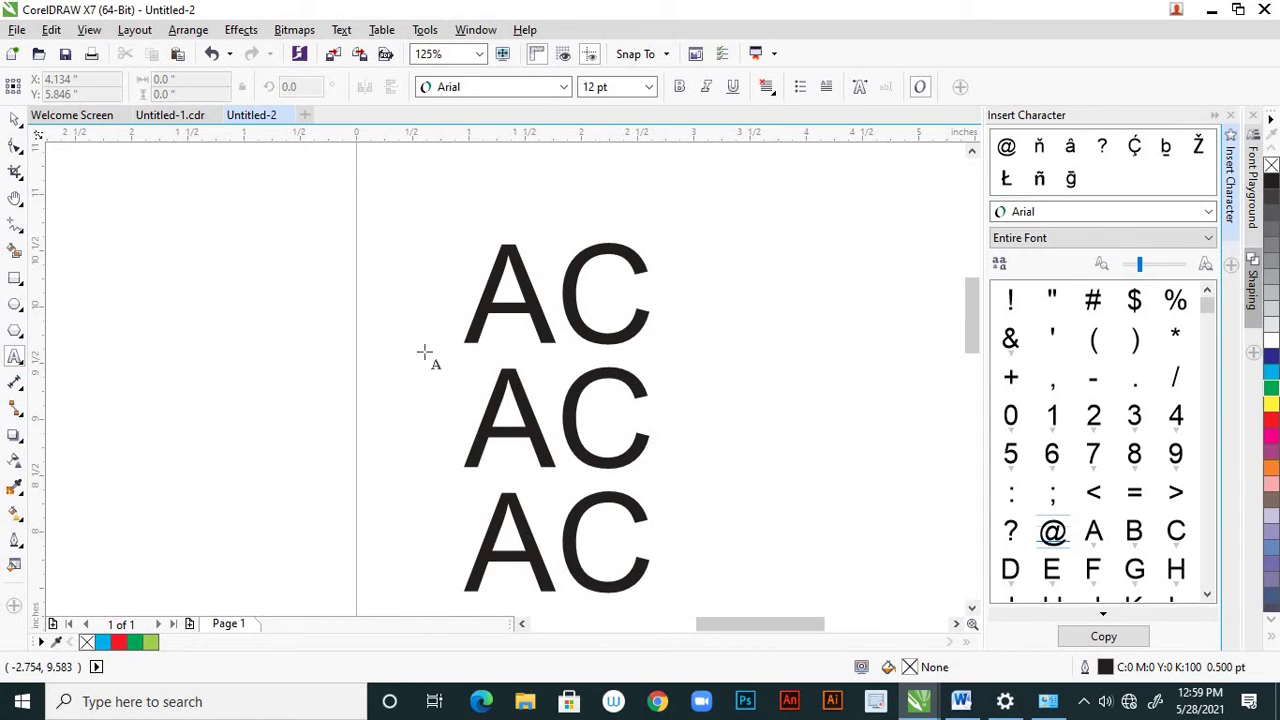
left_click(554, 305)
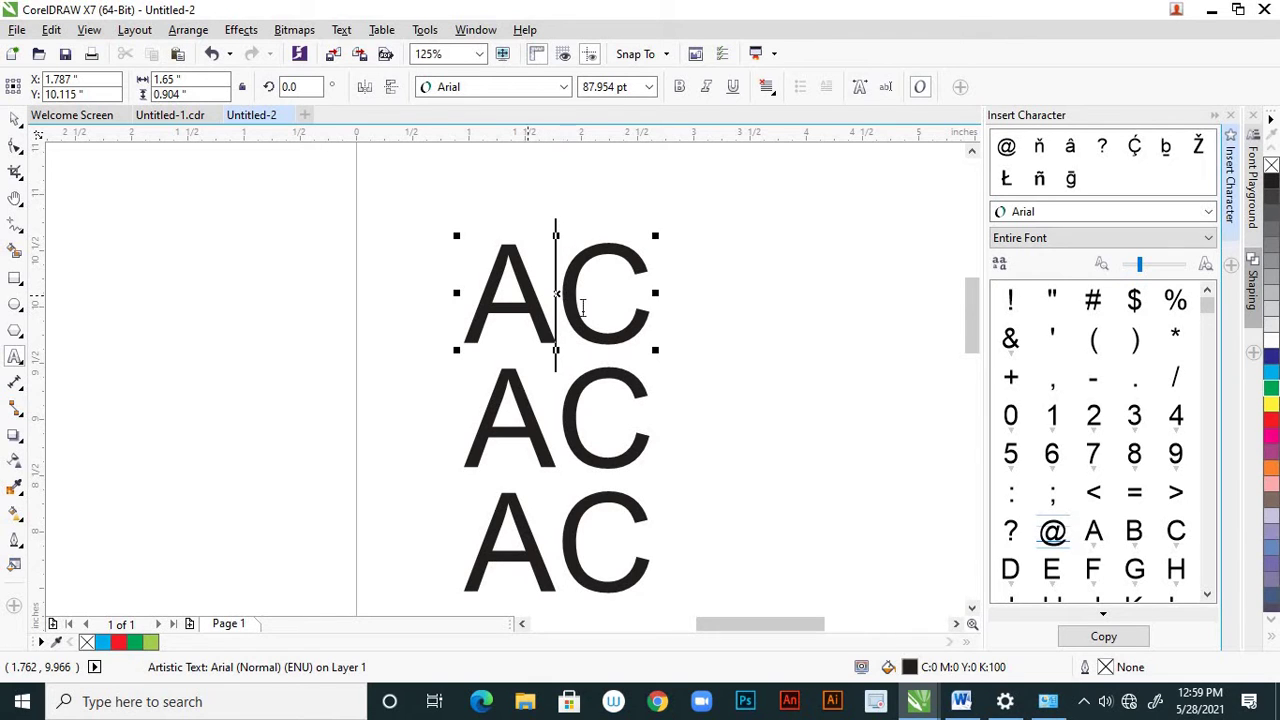
left_click(342, 30)
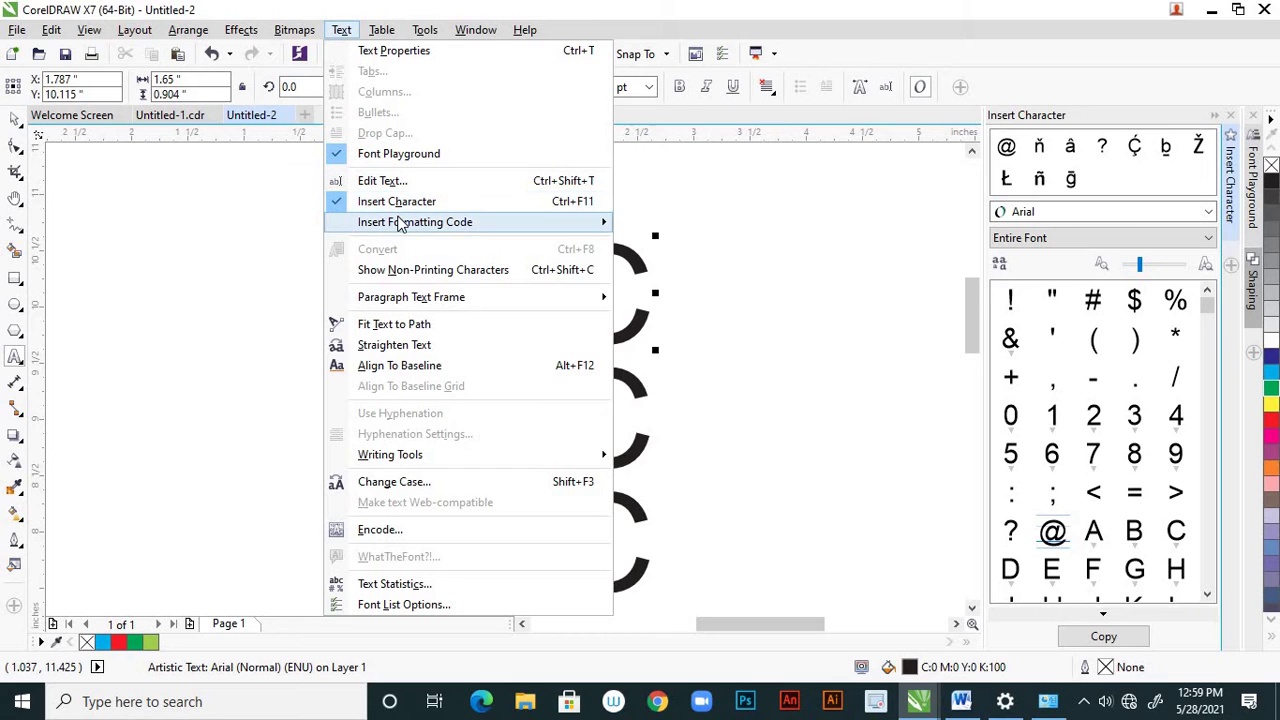
mouse_move(398, 222)
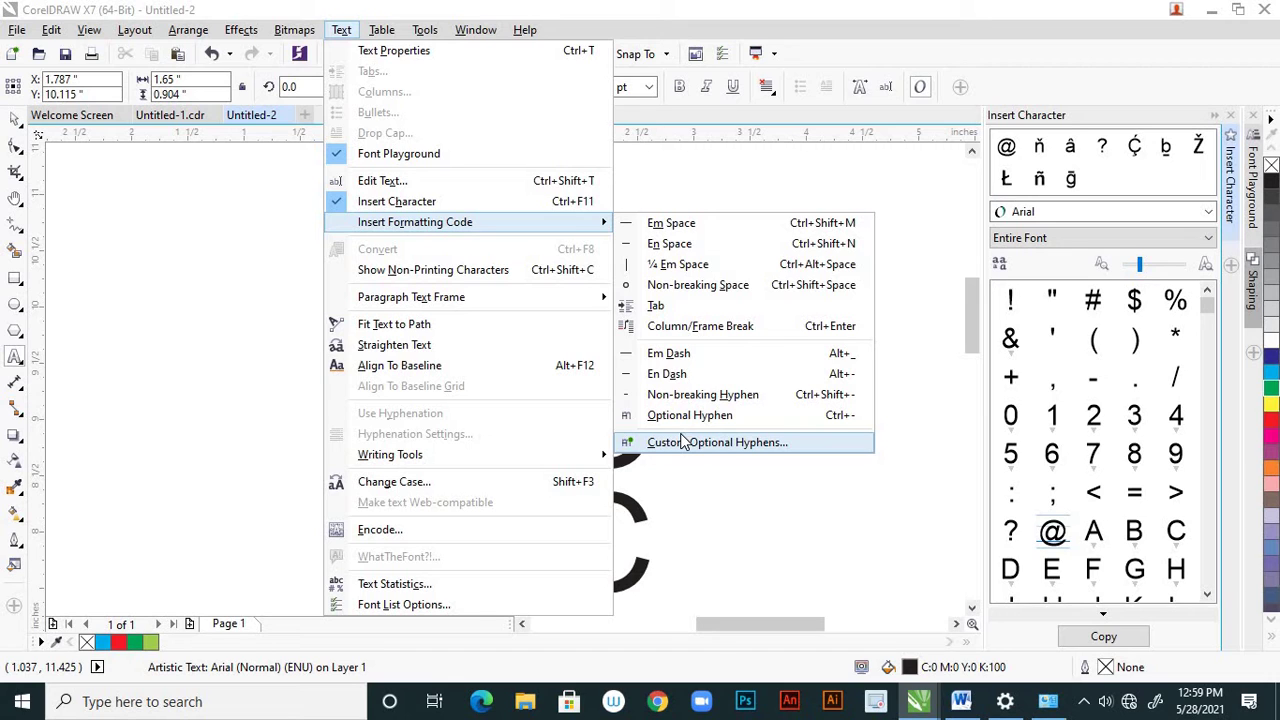
left_click(667, 222)
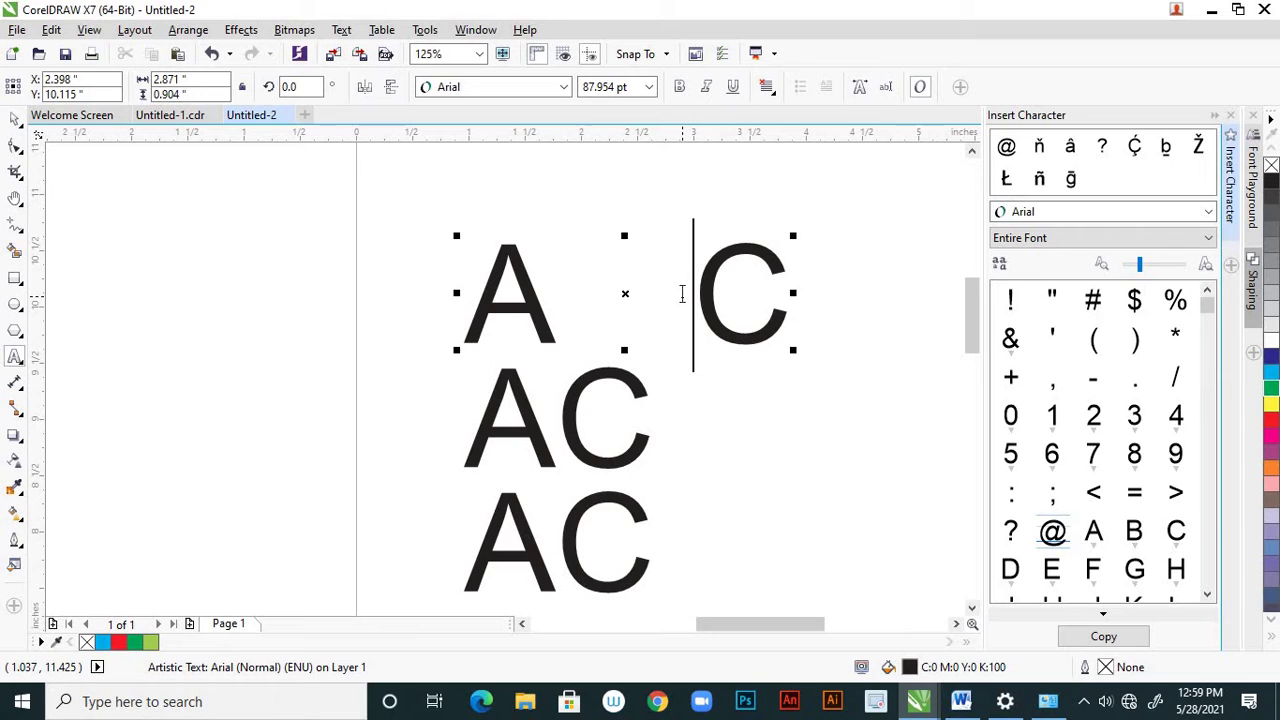
Add ordinary spaces between the letters of the second "AC" text to approximate the Em Space gap above
left_click(554, 422)
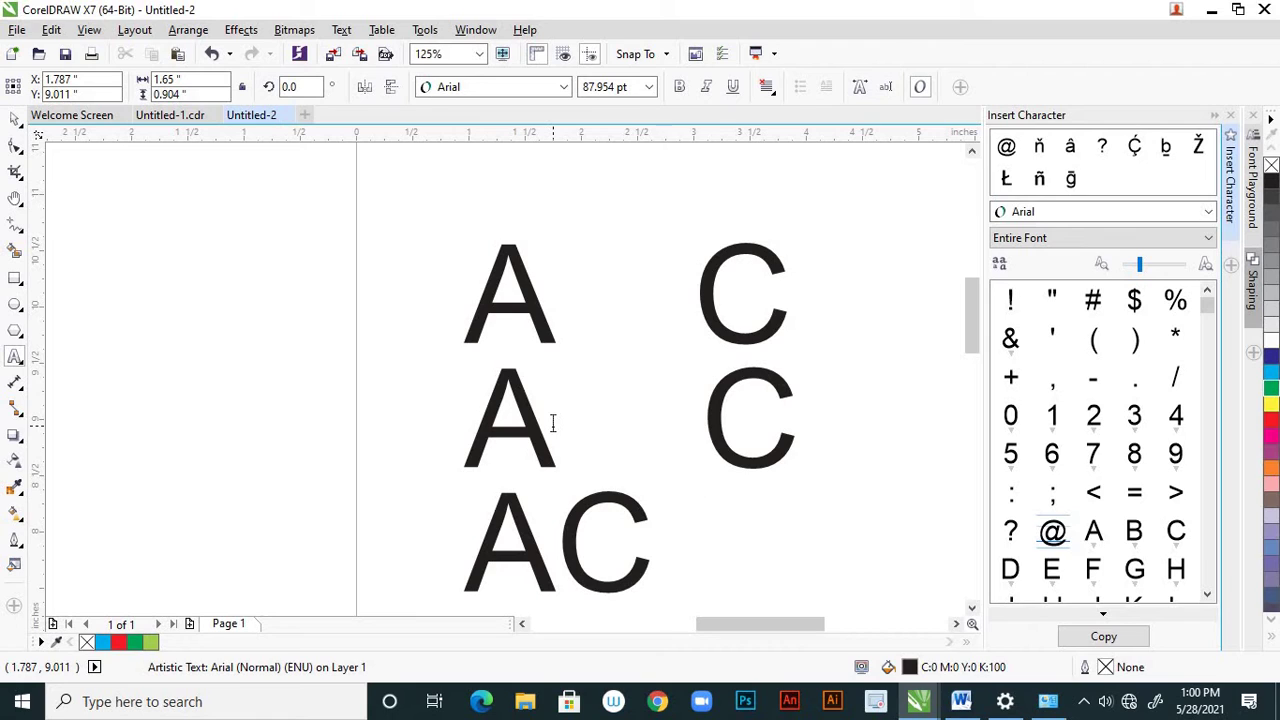
left_click(700, 418)
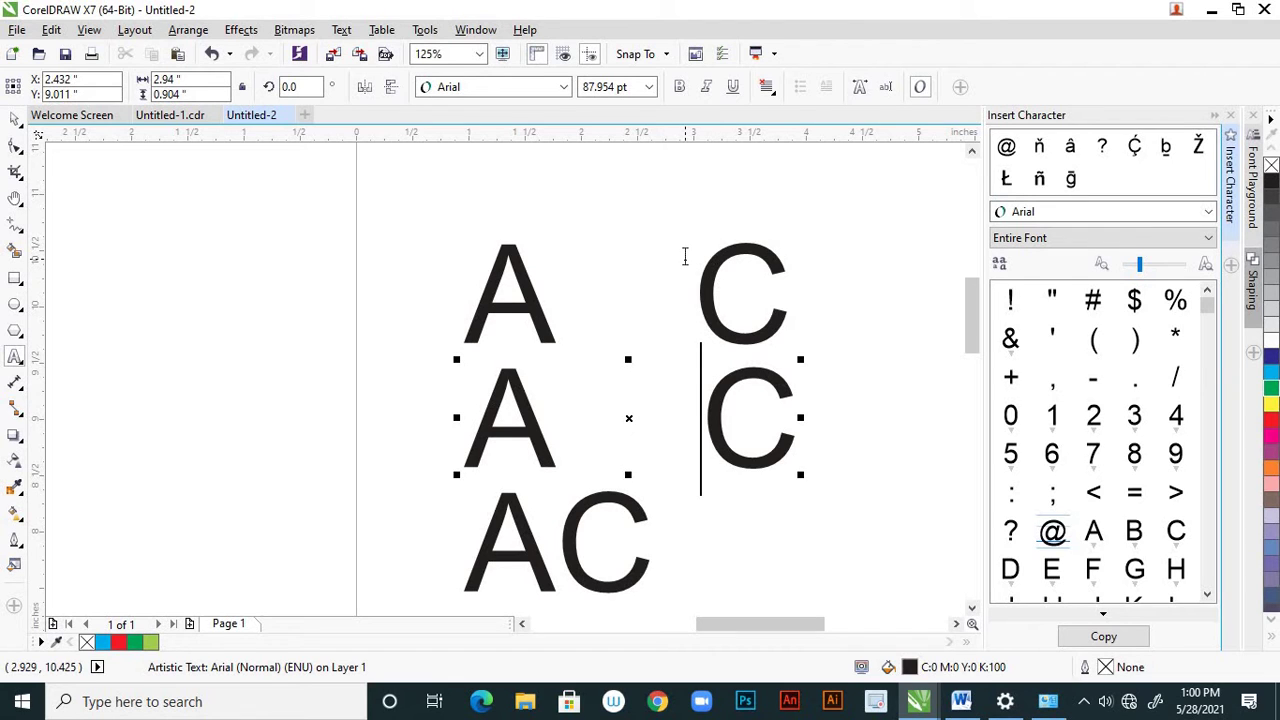
left_click(15, 118)
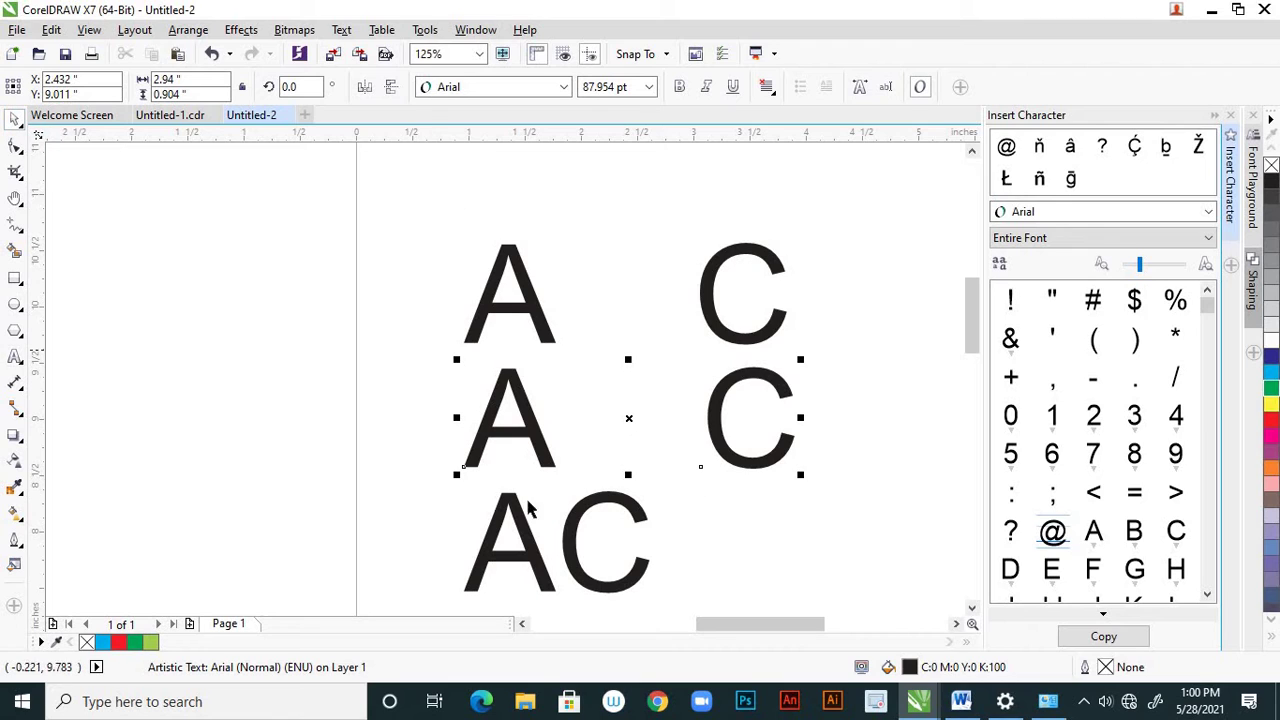
Insert an En Space between the letters of the third "AC" and match its gap in the fourth with ordinary spaces
left_click(15, 358)
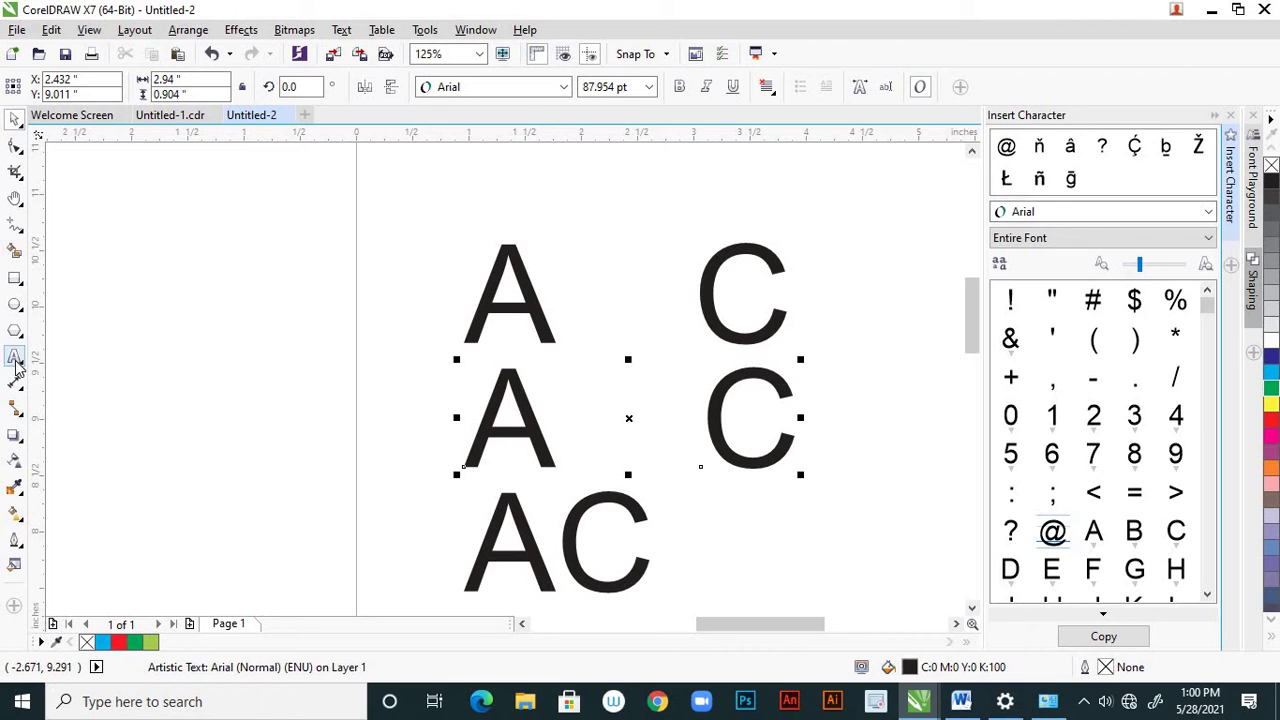
left_click(556, 560)
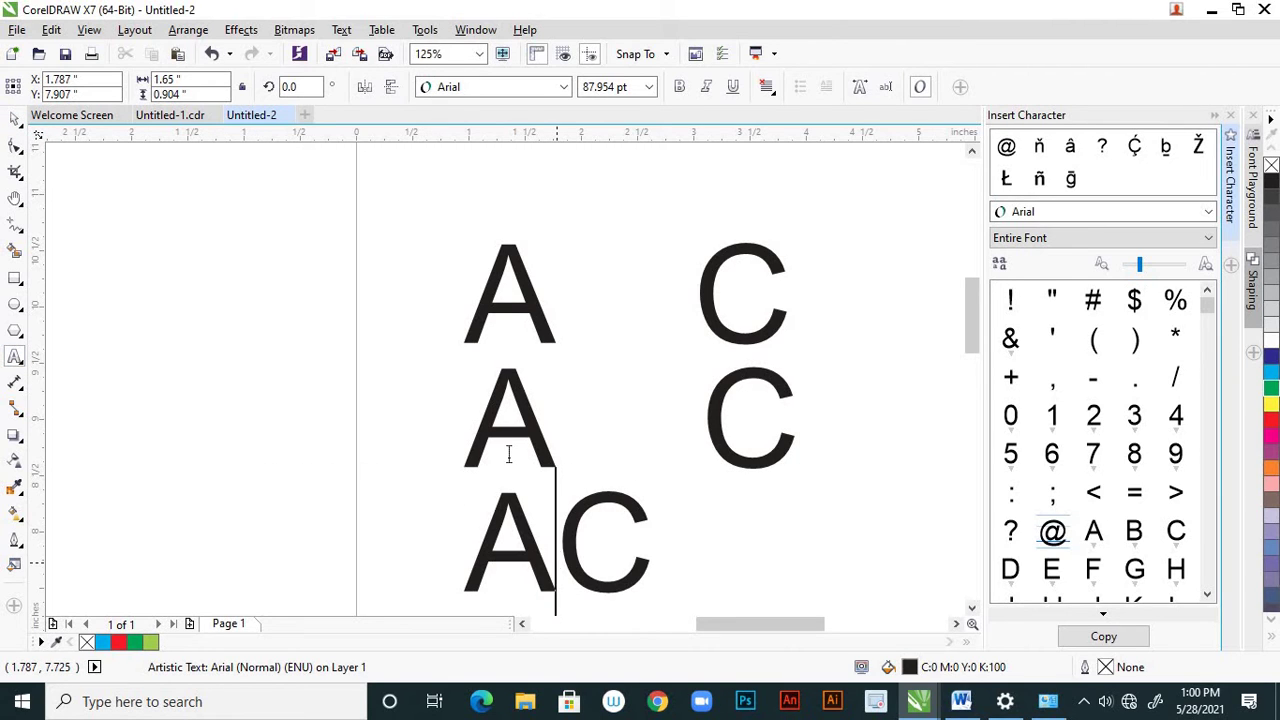
left_click(342, 30)
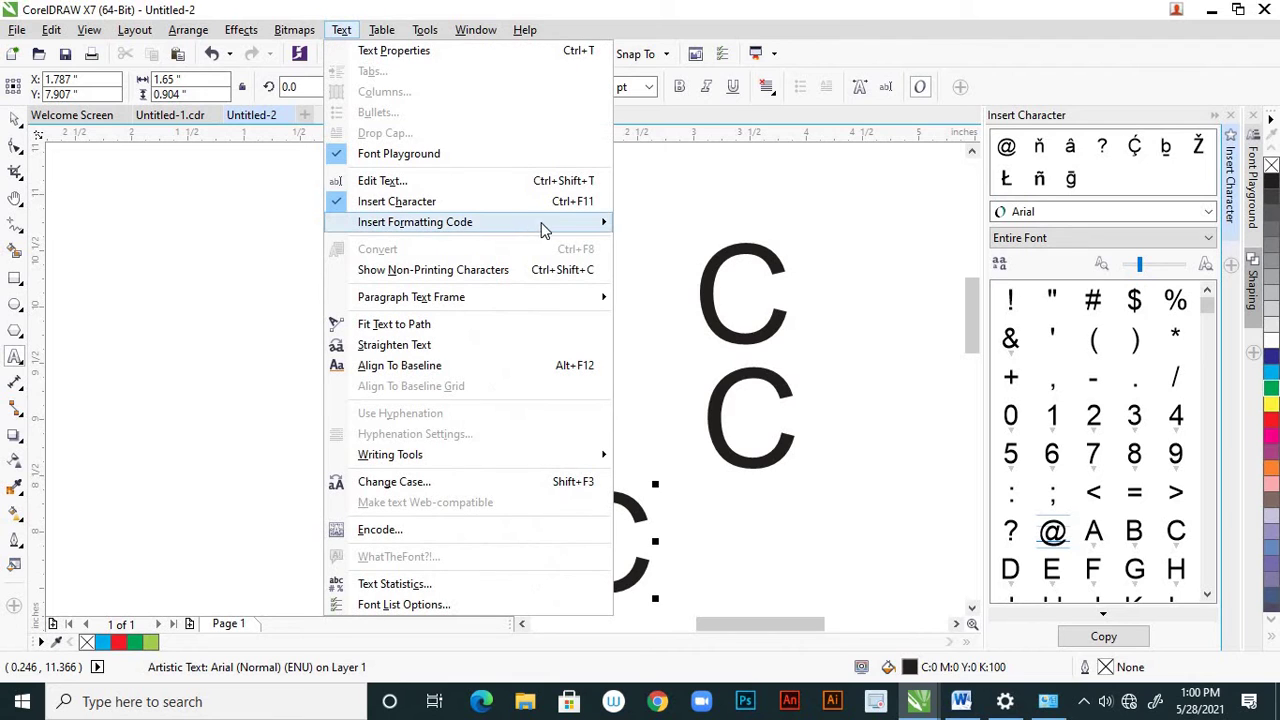
mouse_move(596, 228)
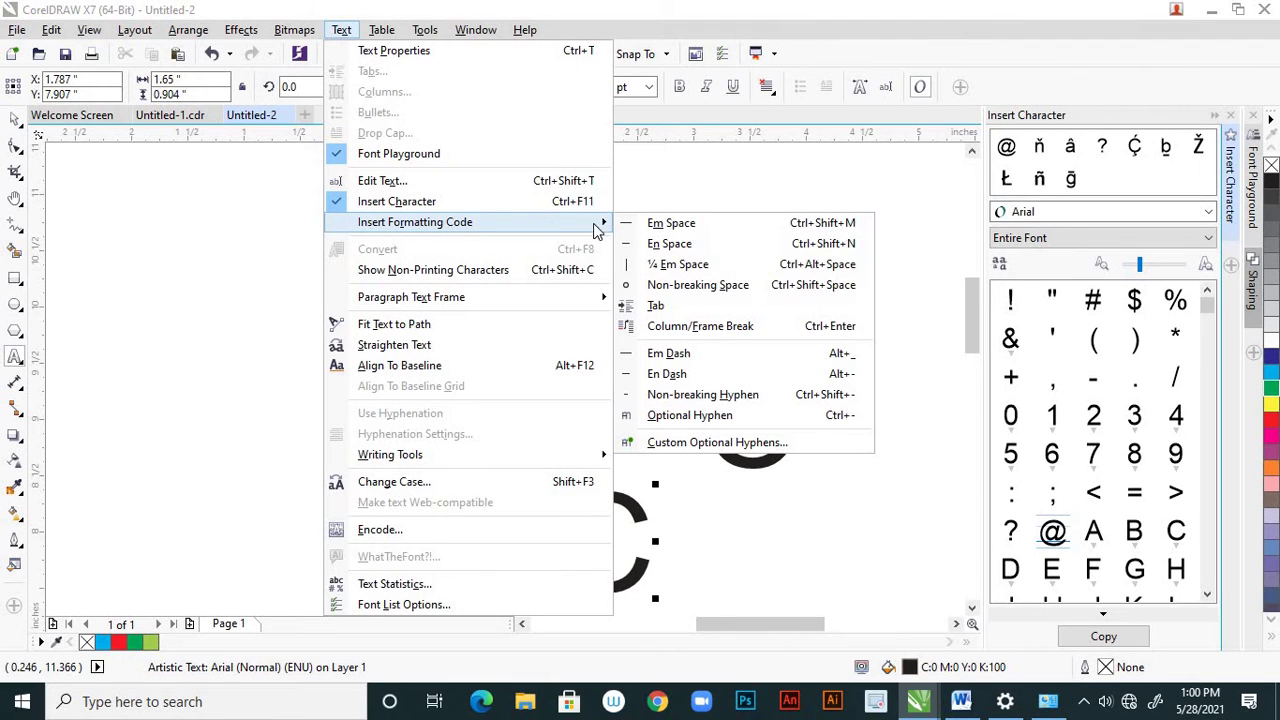
left_click(669, 244)
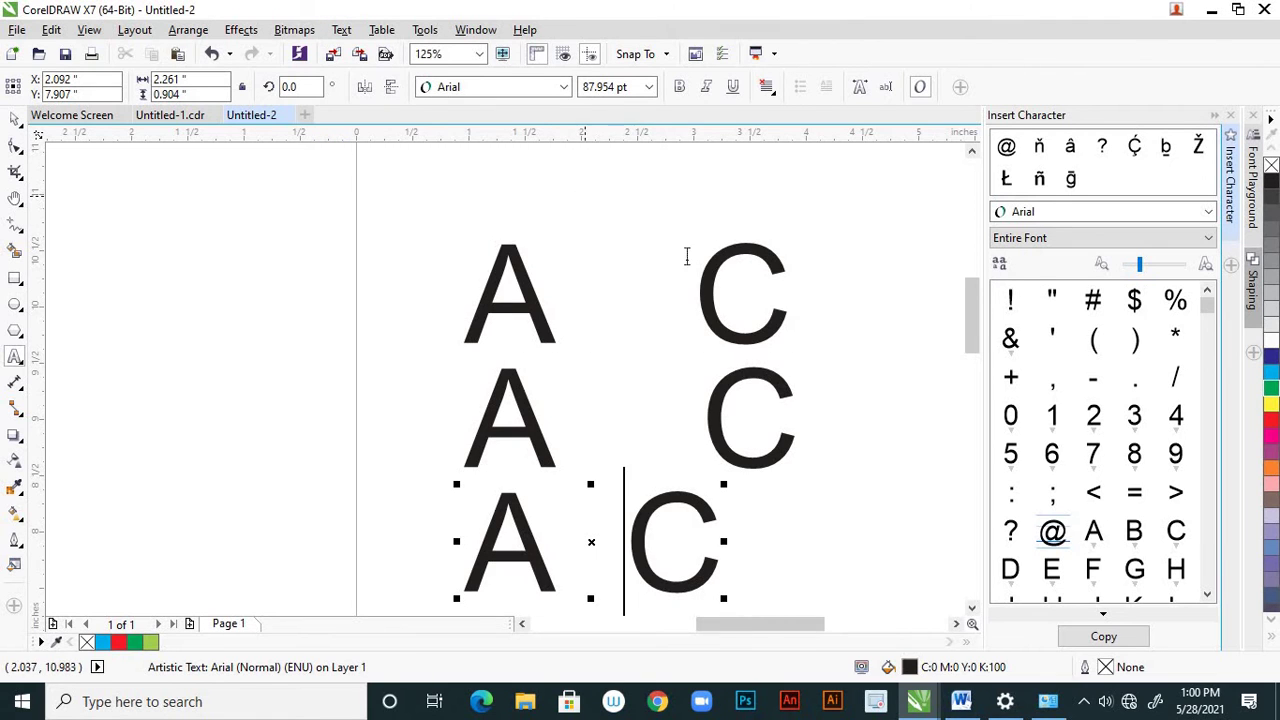
left_click_drag(970, 323, 970, 351)
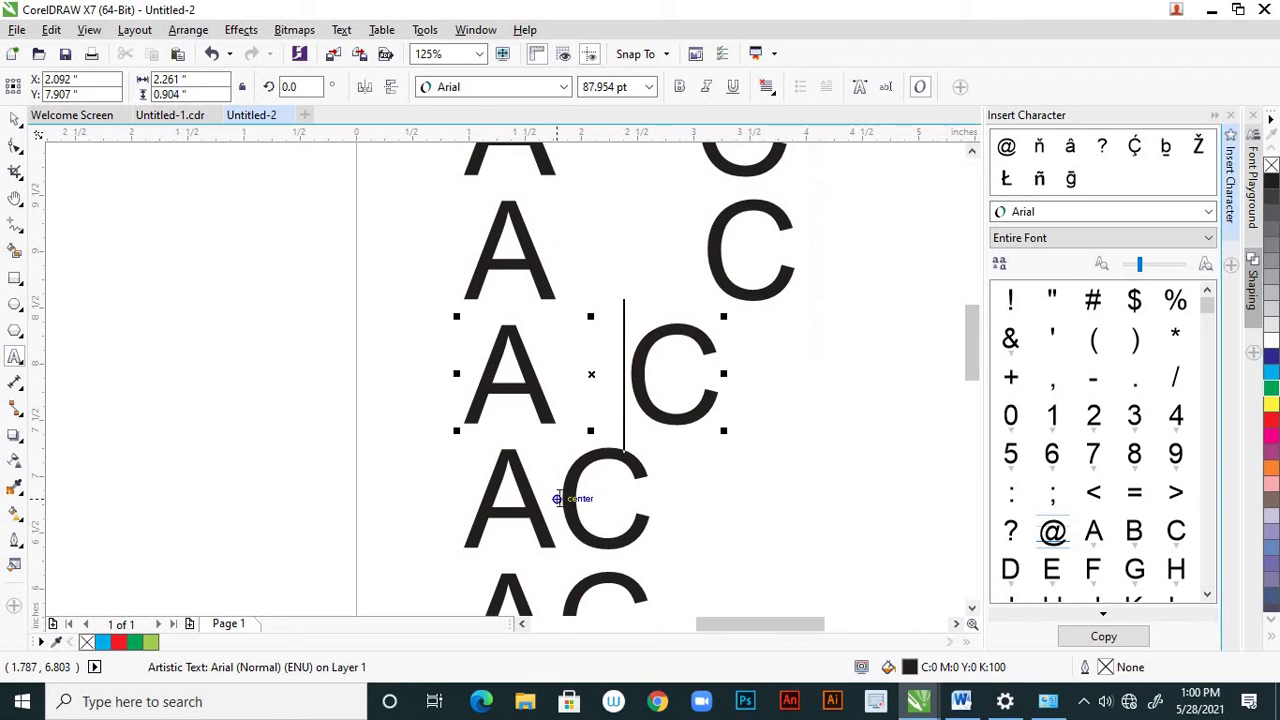
left_click(556, 505)
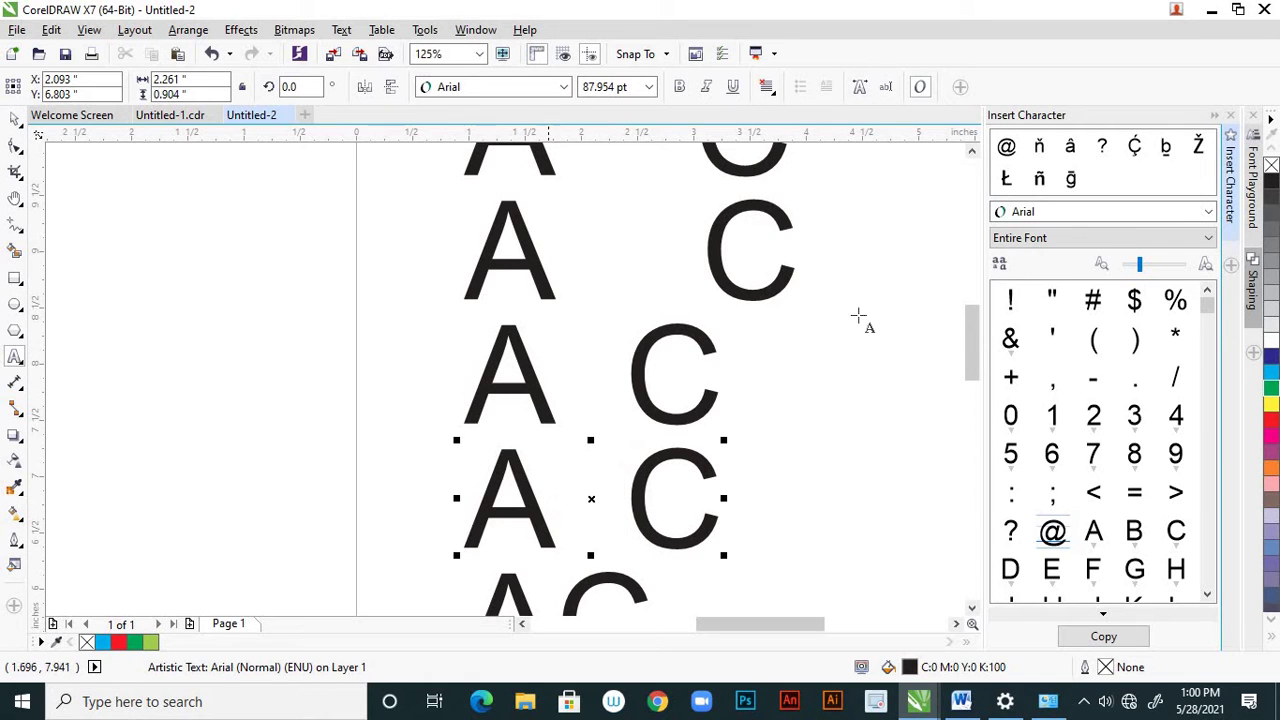
Insert a ¼ Em Space between the letters of the fifth "AC" and an ordinary space in the sixth for comparison
left_click_drag(968, 348, 965, 380)
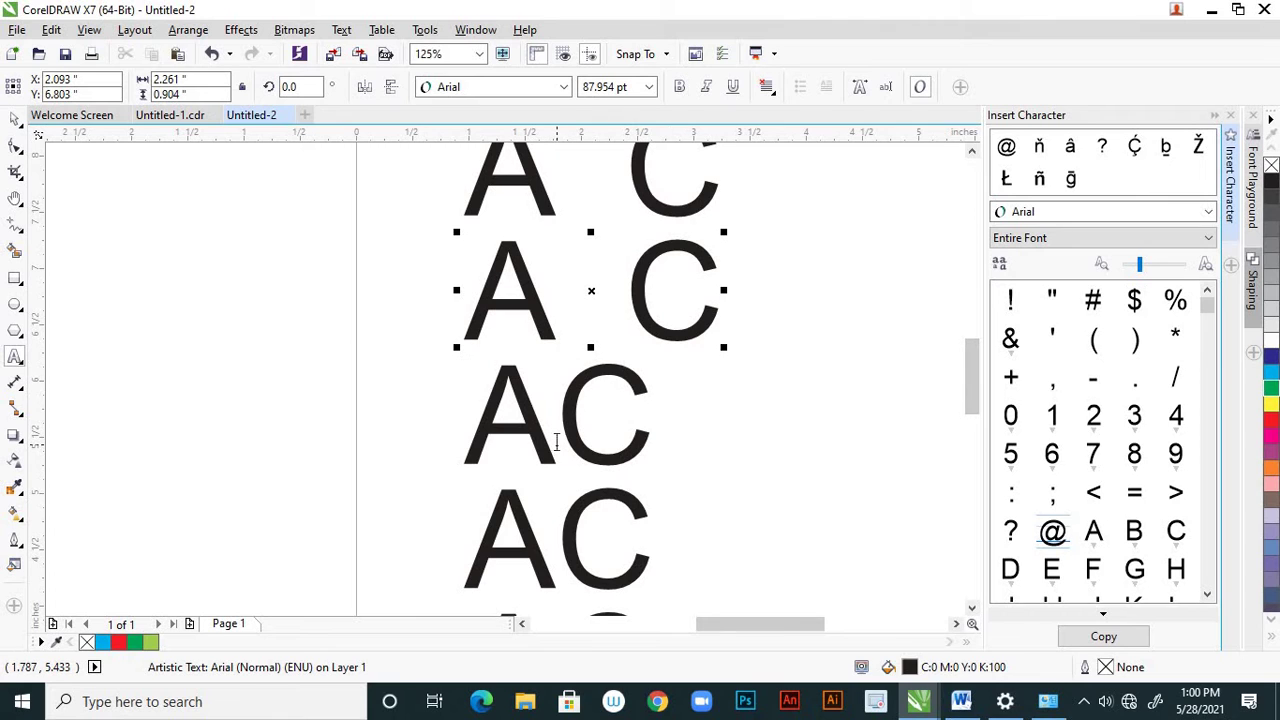
left_click(556, 443)
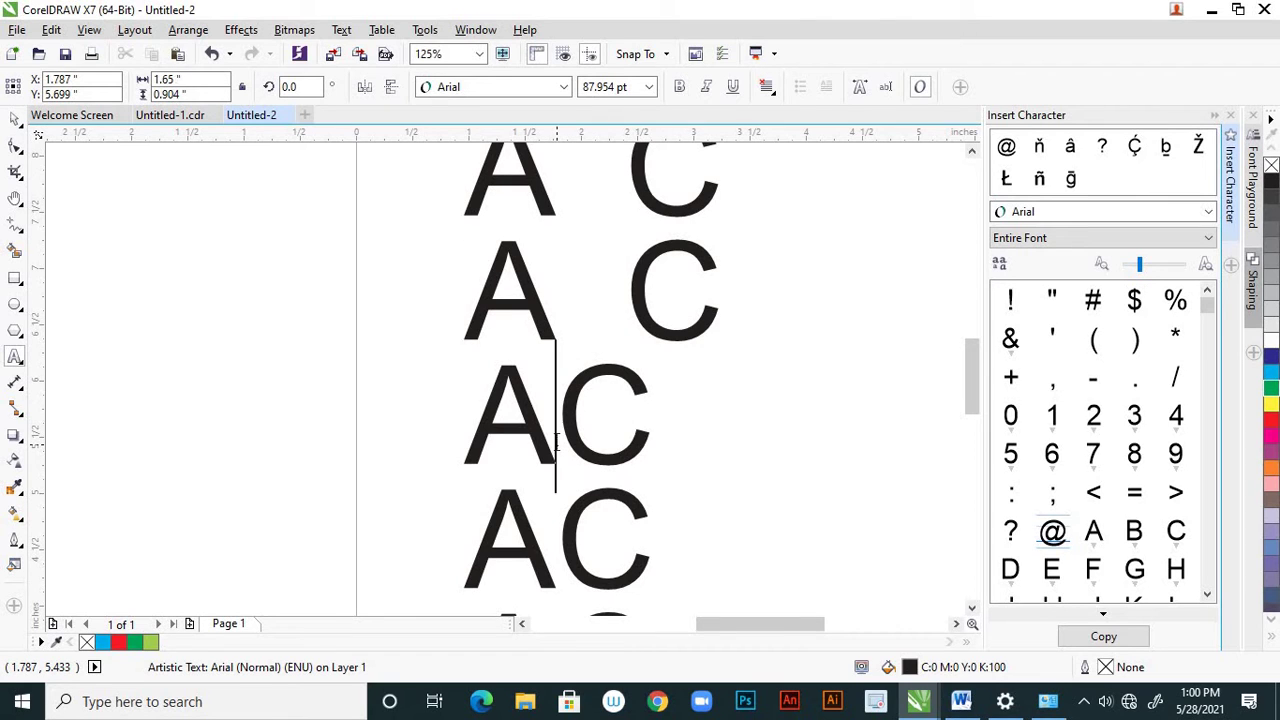
left_click(348, 34)
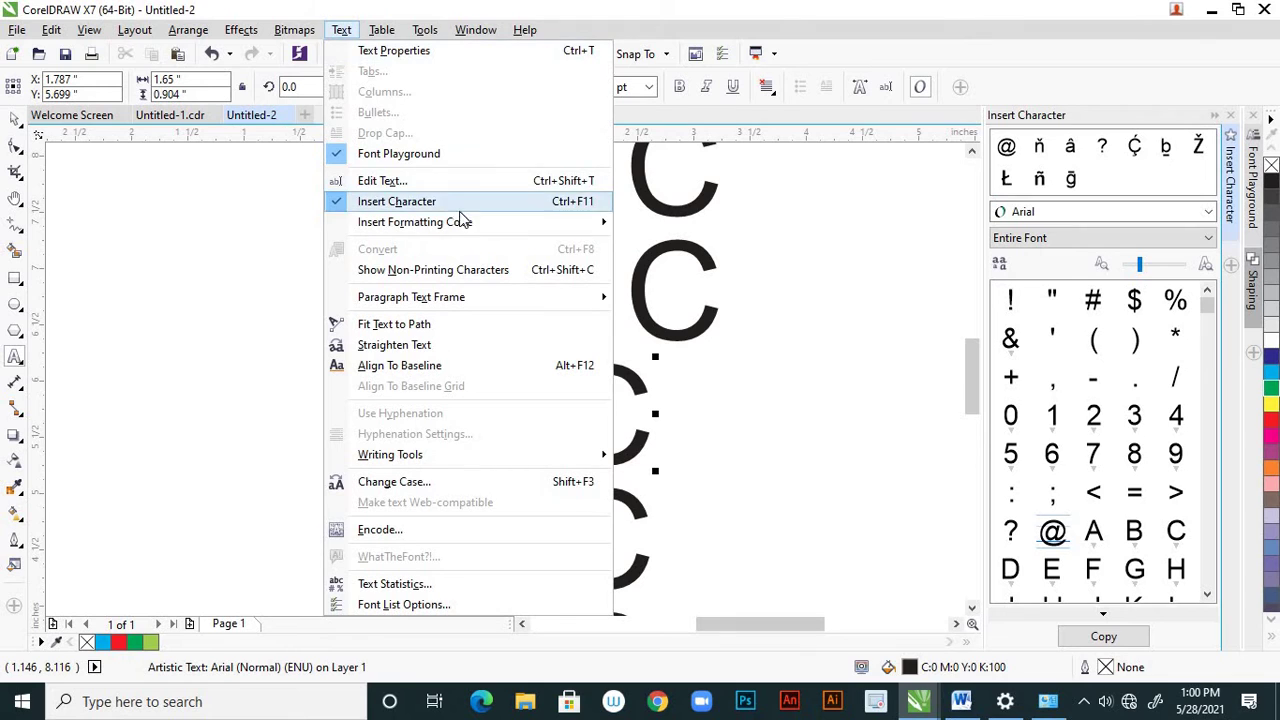
mouse_move(472, 224)
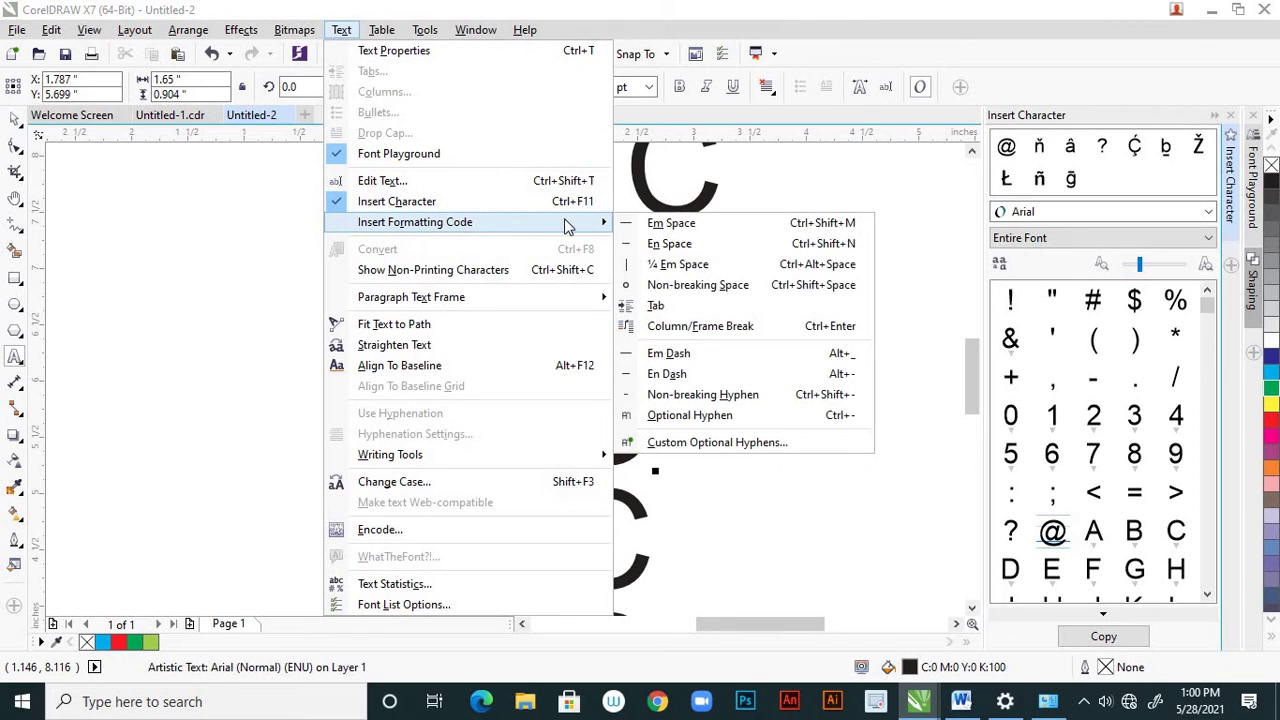
left_click(660, 264)
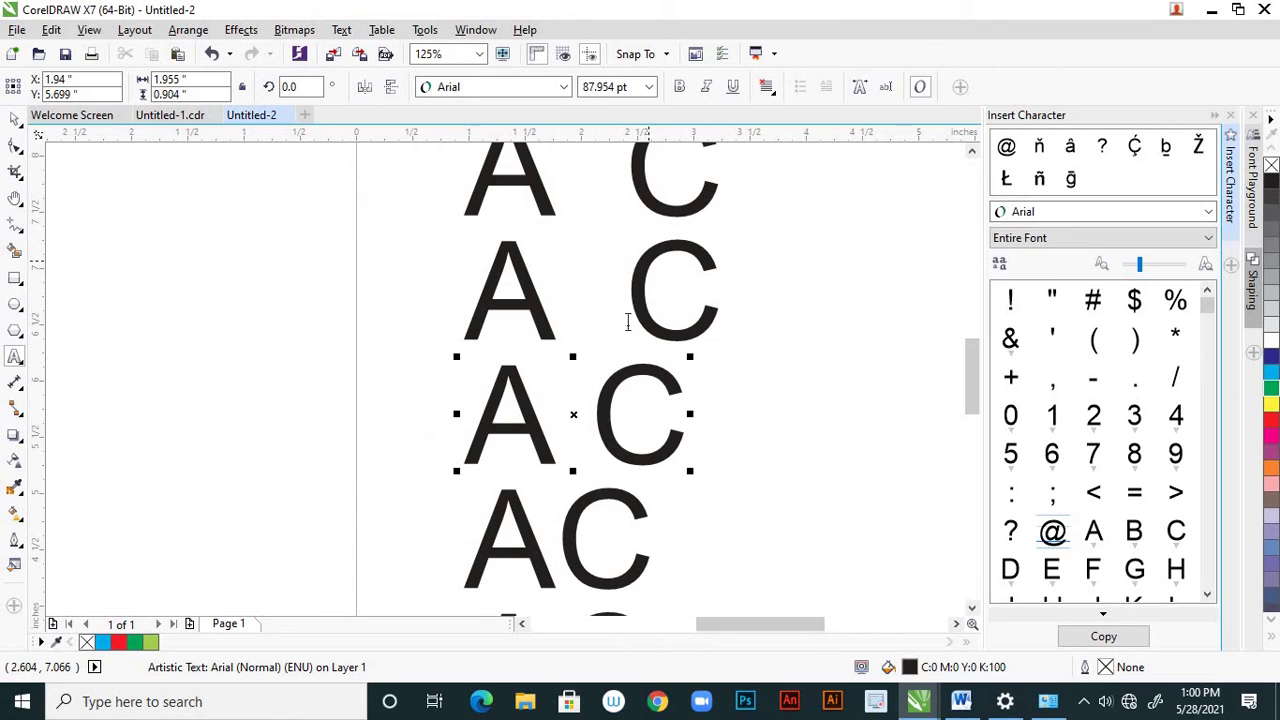
left_click(558, 546)
key("ctrl+alt+space")
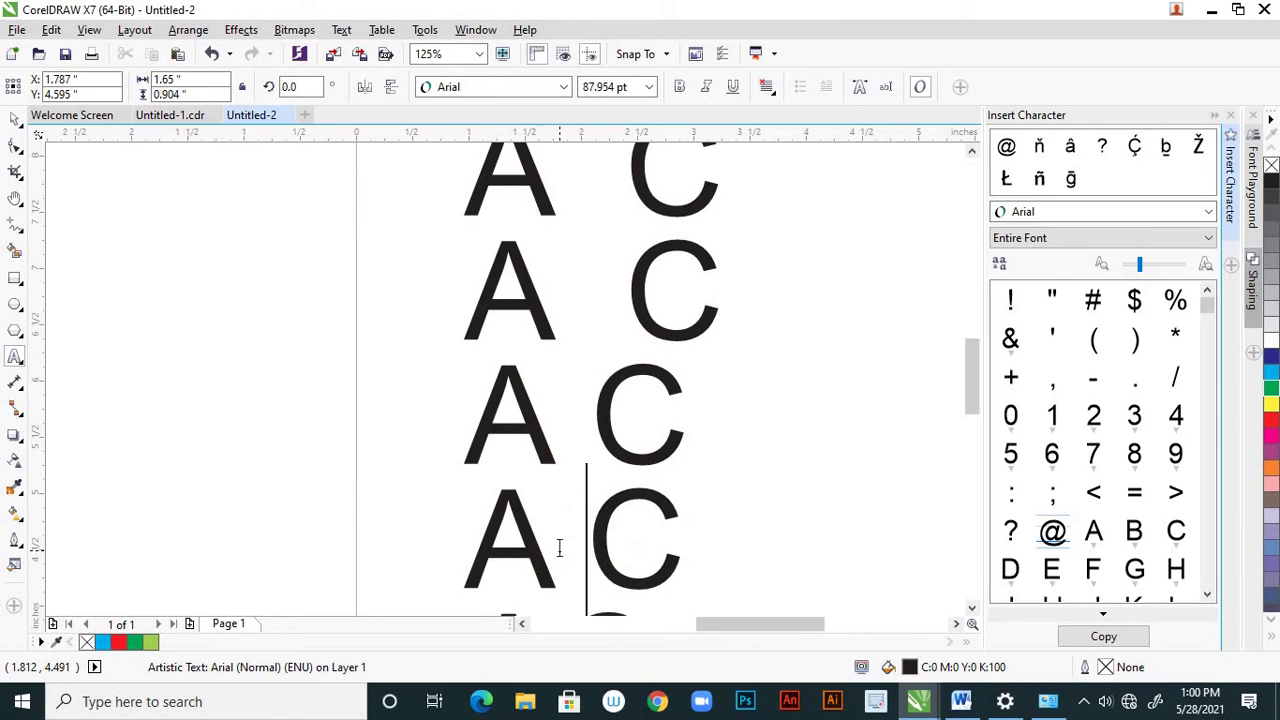
Insert a Non-breaking Space formatting code between the A and C of the bottommost "AC" text
left_click_drag(971, 377, 967, 417)
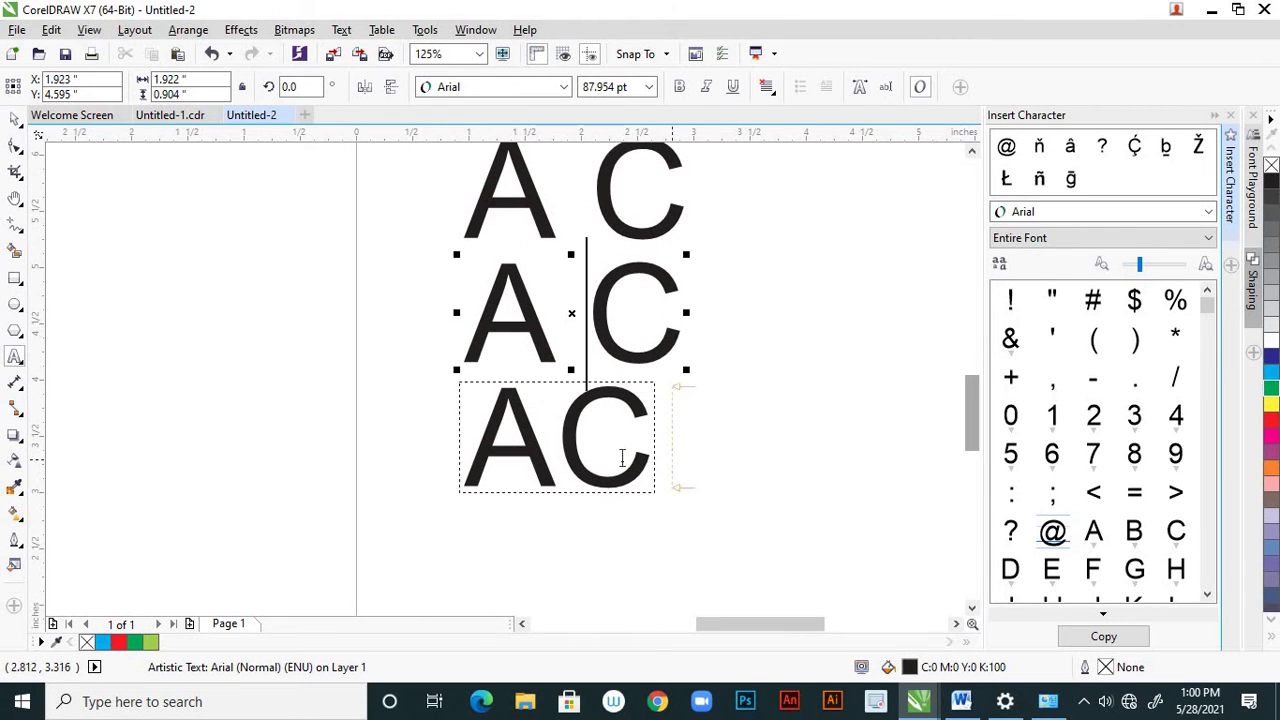
left_click(556, 450)
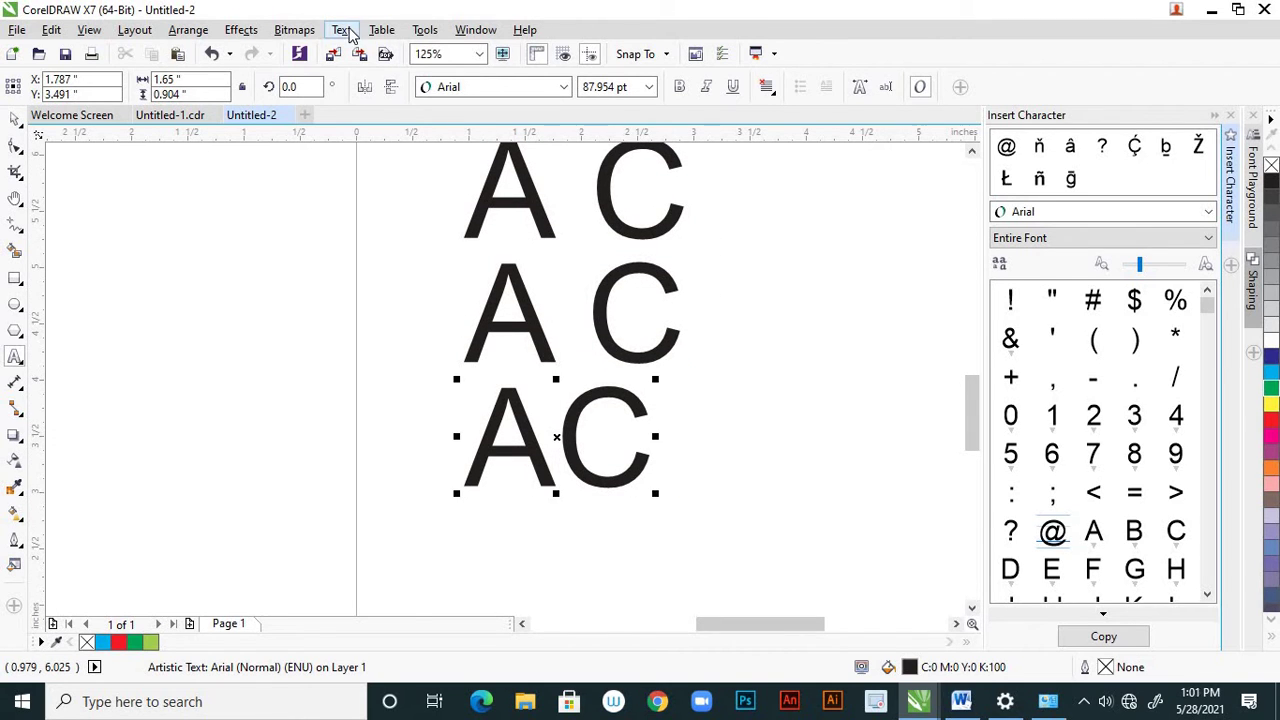
left_click(342, 29)
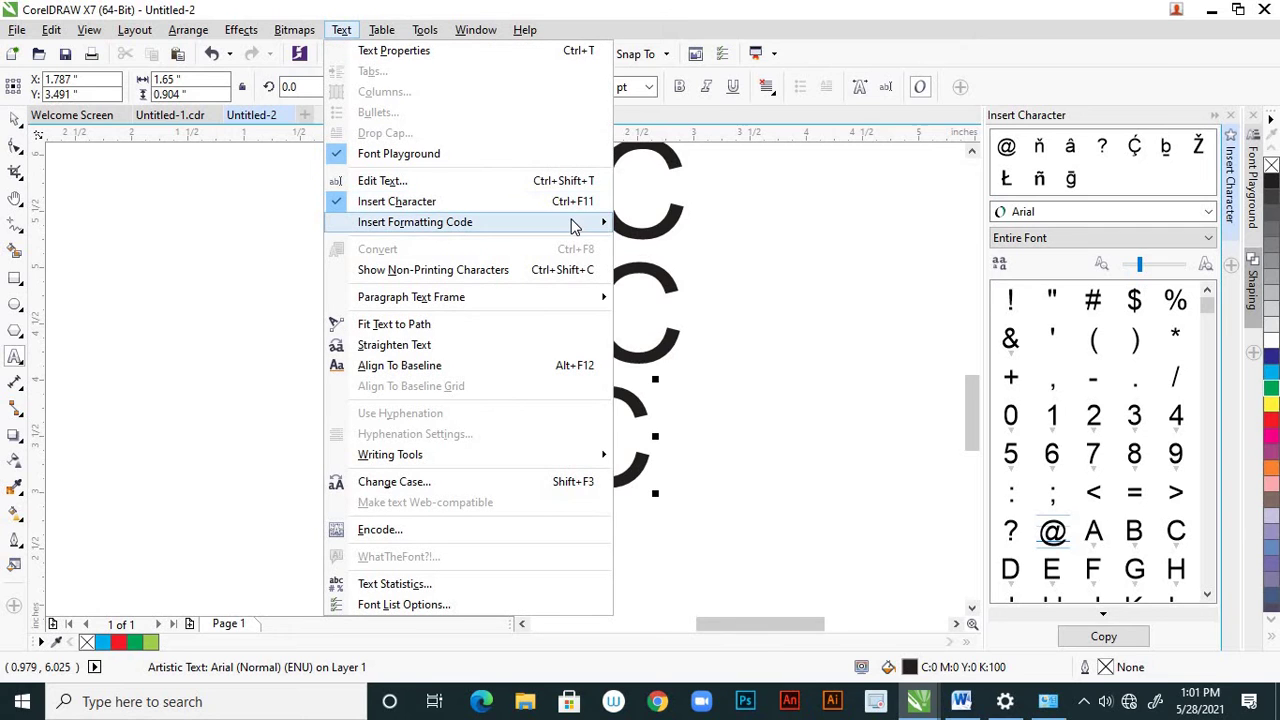
mouse_move(569, 222)
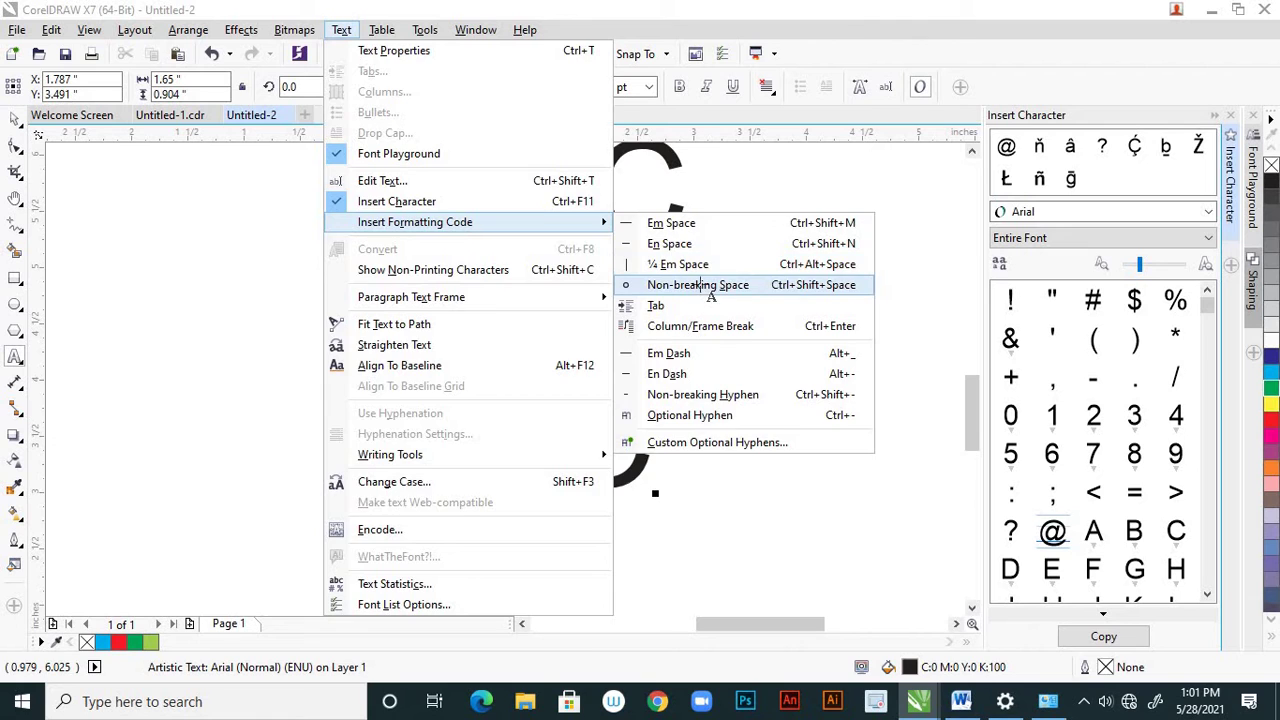
left_click(710, 286)
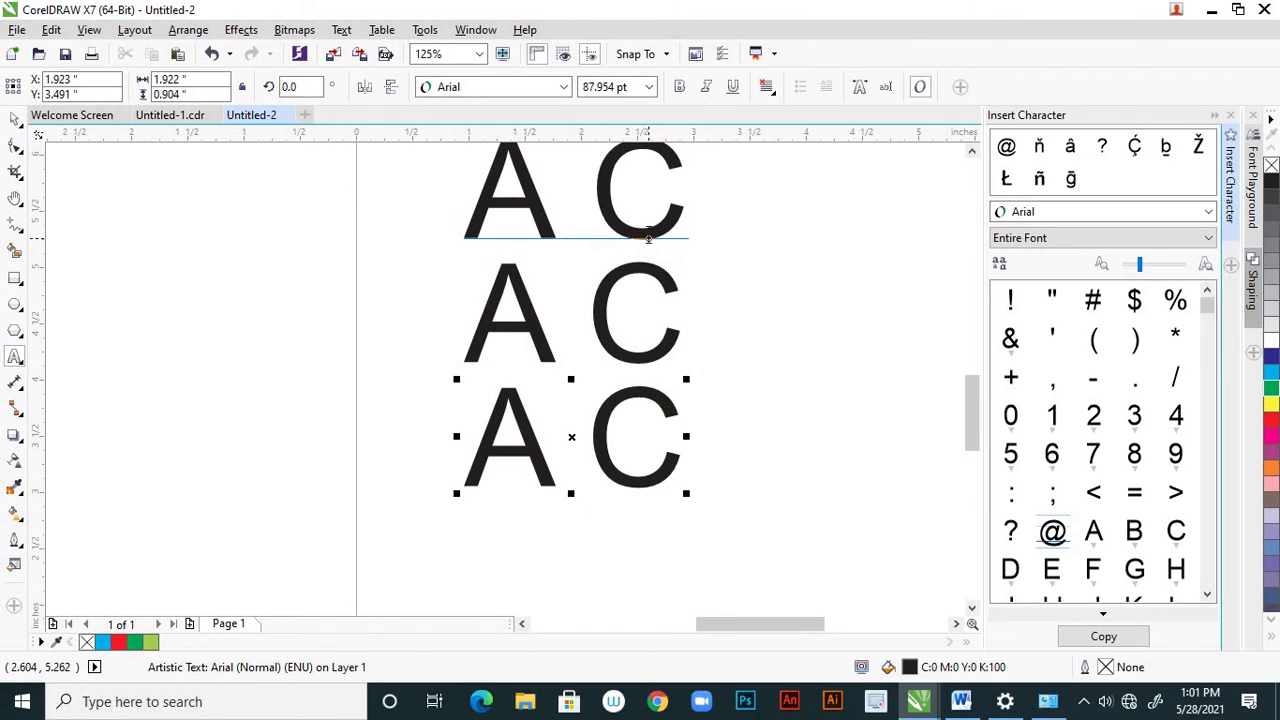
Remove the non-breaking space from the bottommost "AC" text
scroll(648, 237, "down", 1)
scroll(651, 368, "down", 1)
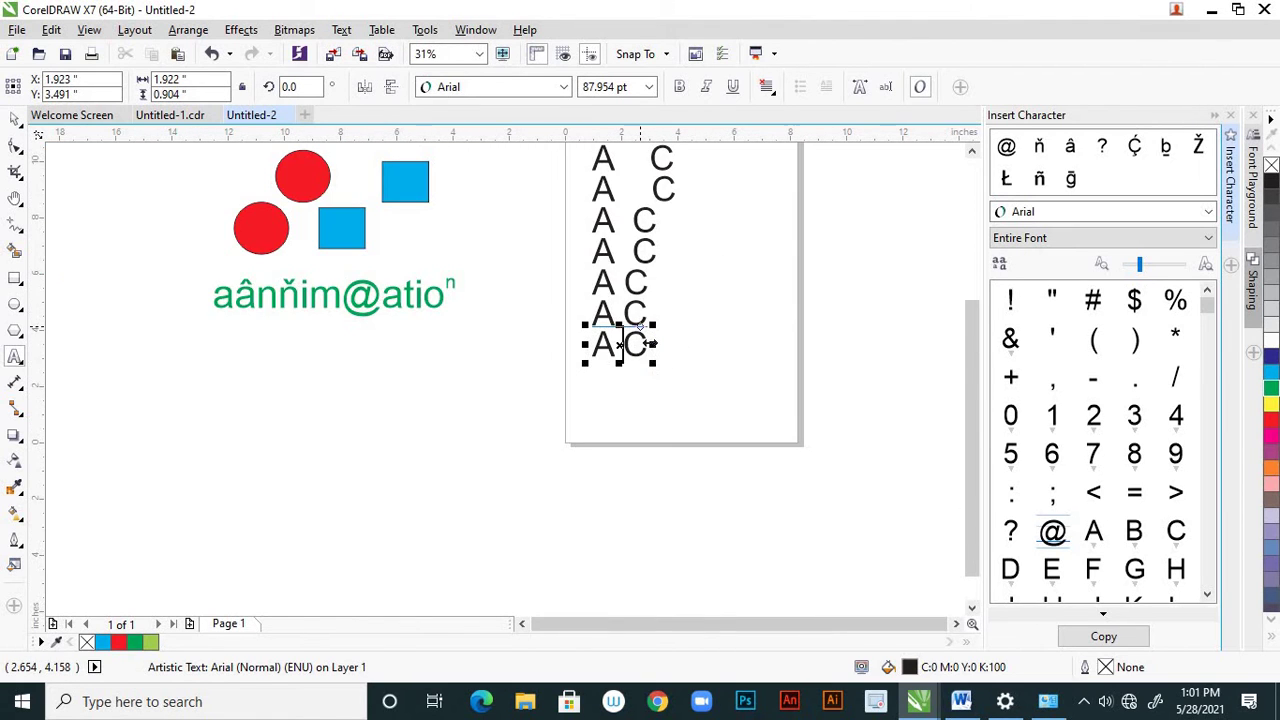
scroll(660, 280, "up", 1)
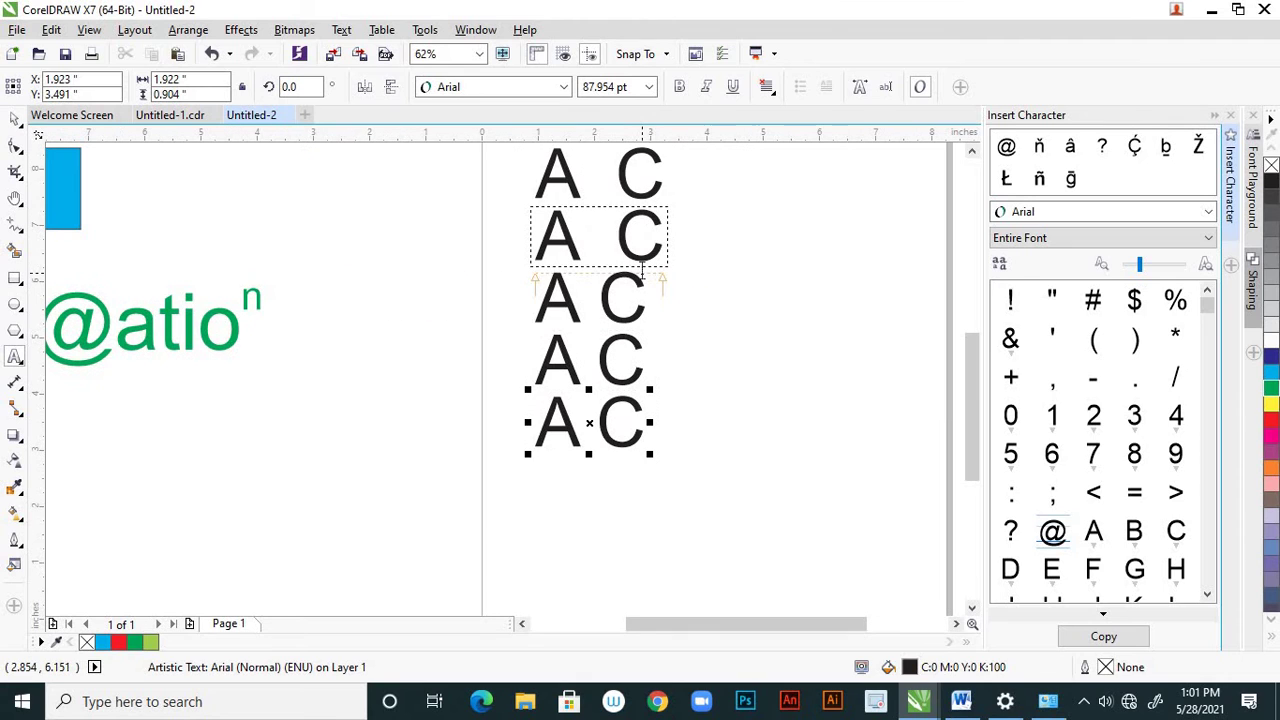
left_click(597, 420)
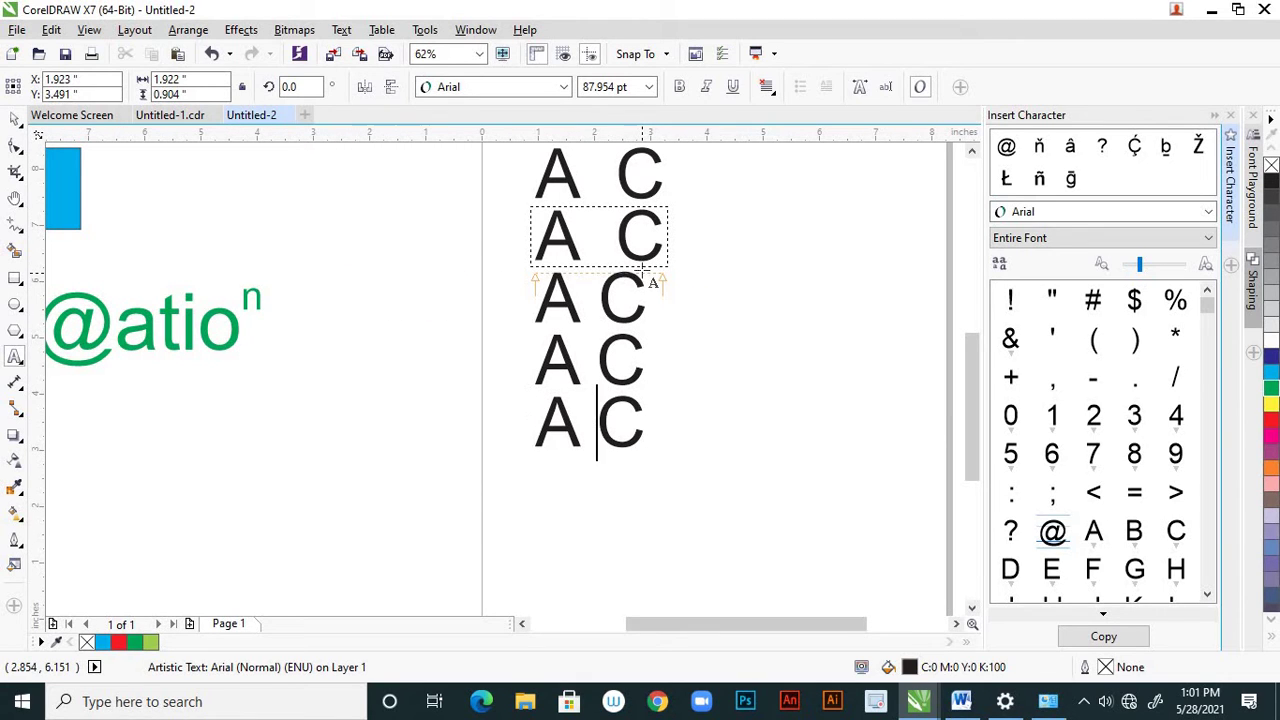
key("BackSpace")
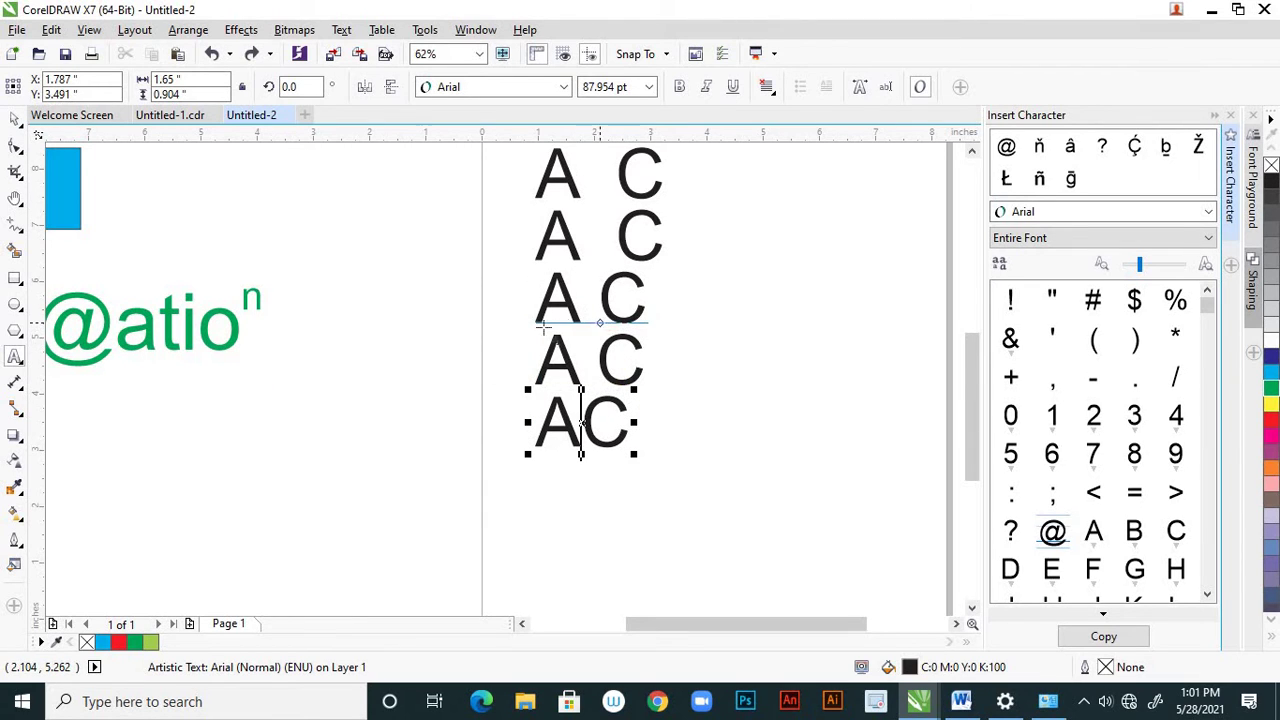
Move the bottommost "AC" text beside the column of spaced texts, centred at about X 5.9", Y 8.8"
left_click(15, 118)
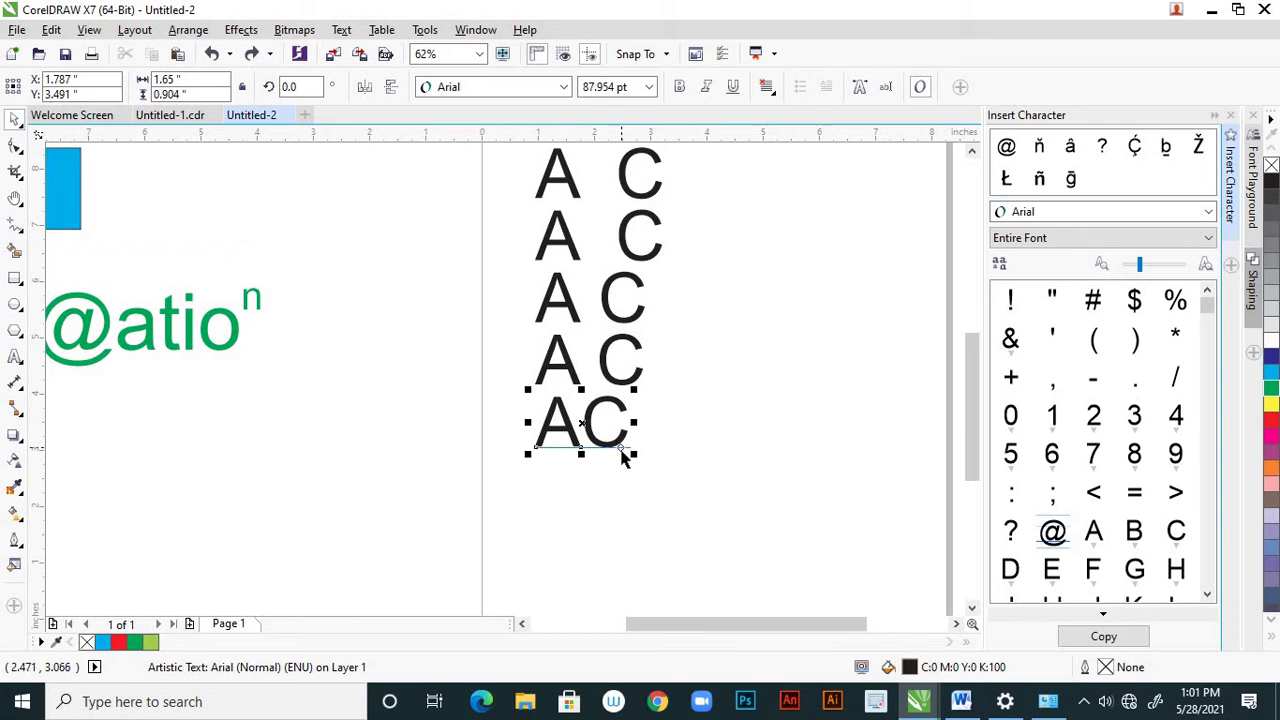
scroll(620, 457, "down", 1)
scroll(618, 457, "up", 1)
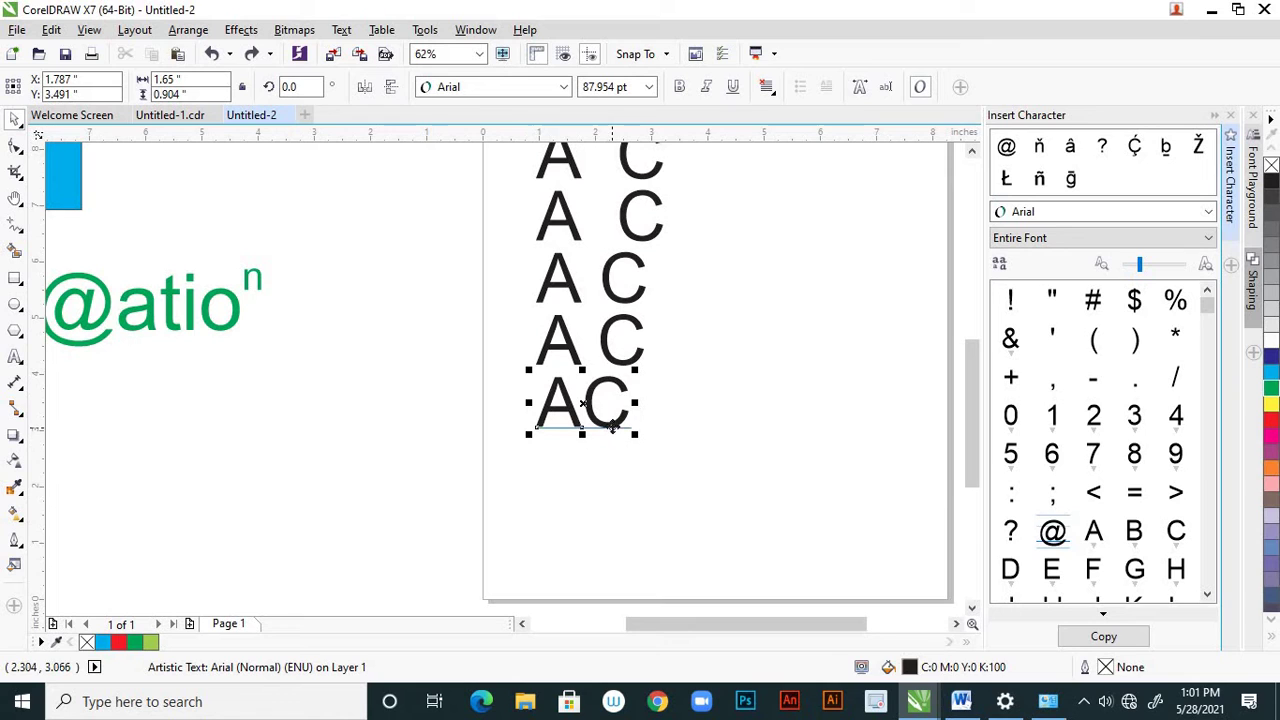
left_click_drag(583, 403, 792, 216)
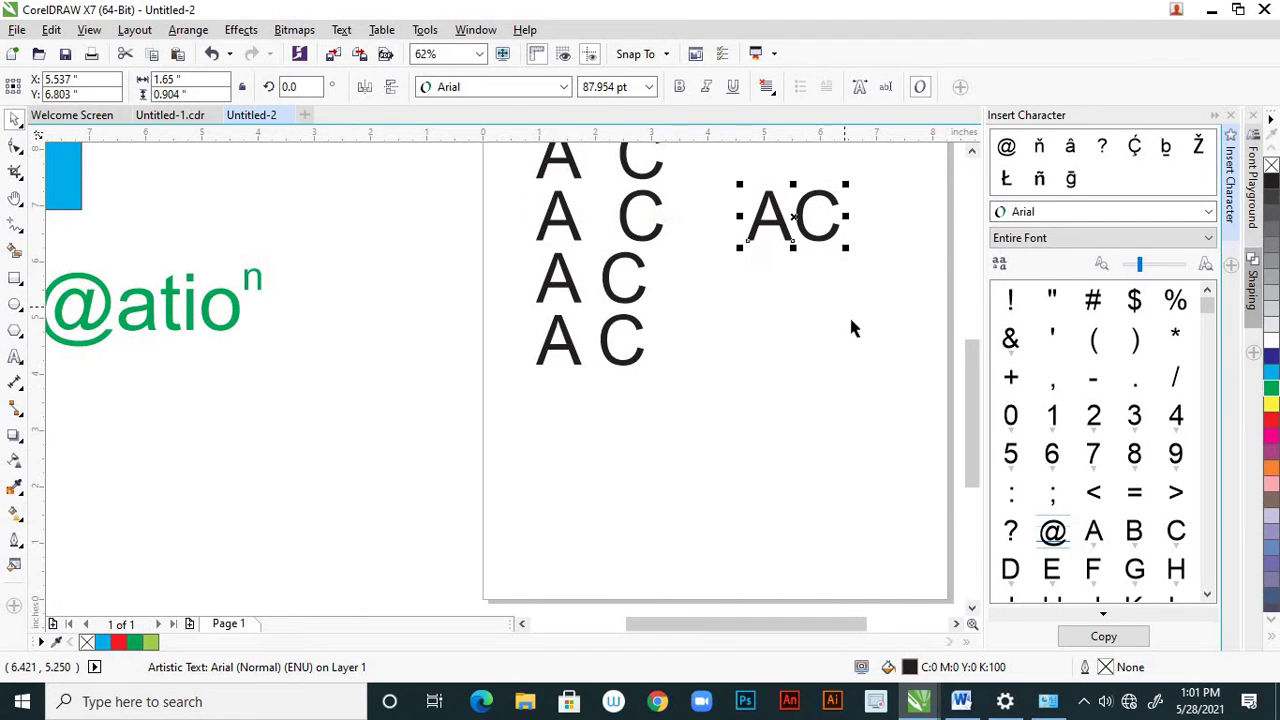
scroll(849, 320, "down", 2)
scroll(845, 313, "up", 2)
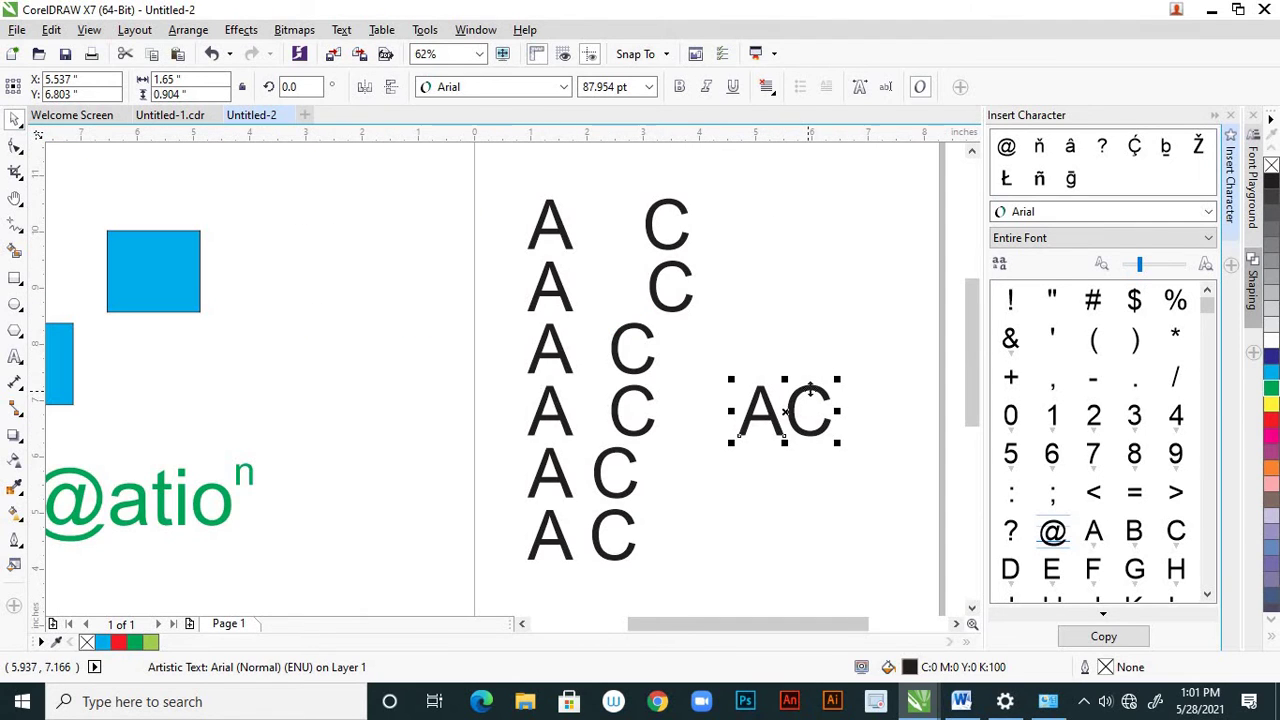
left_click_drag(810, 390, 830, 276)
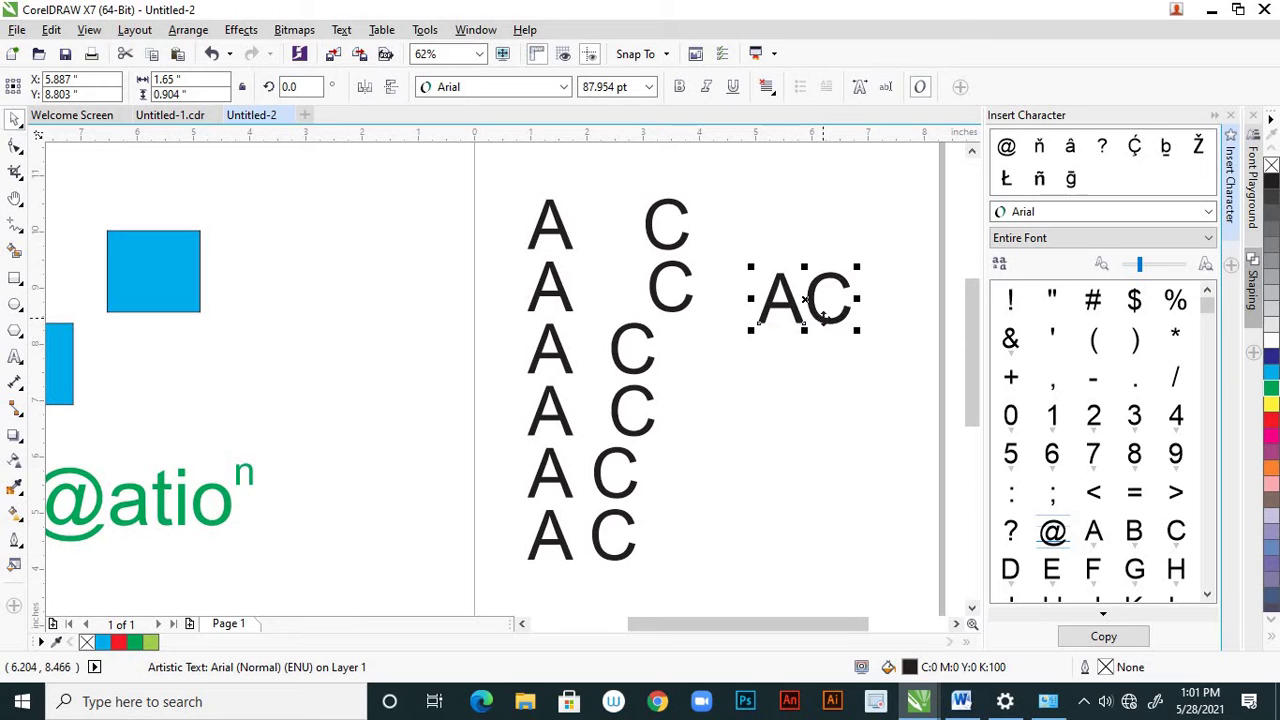
Place four copies of the moved "AC" beneath it to form a second column of five texts
left_click_drag(822, 318, 818, 380)
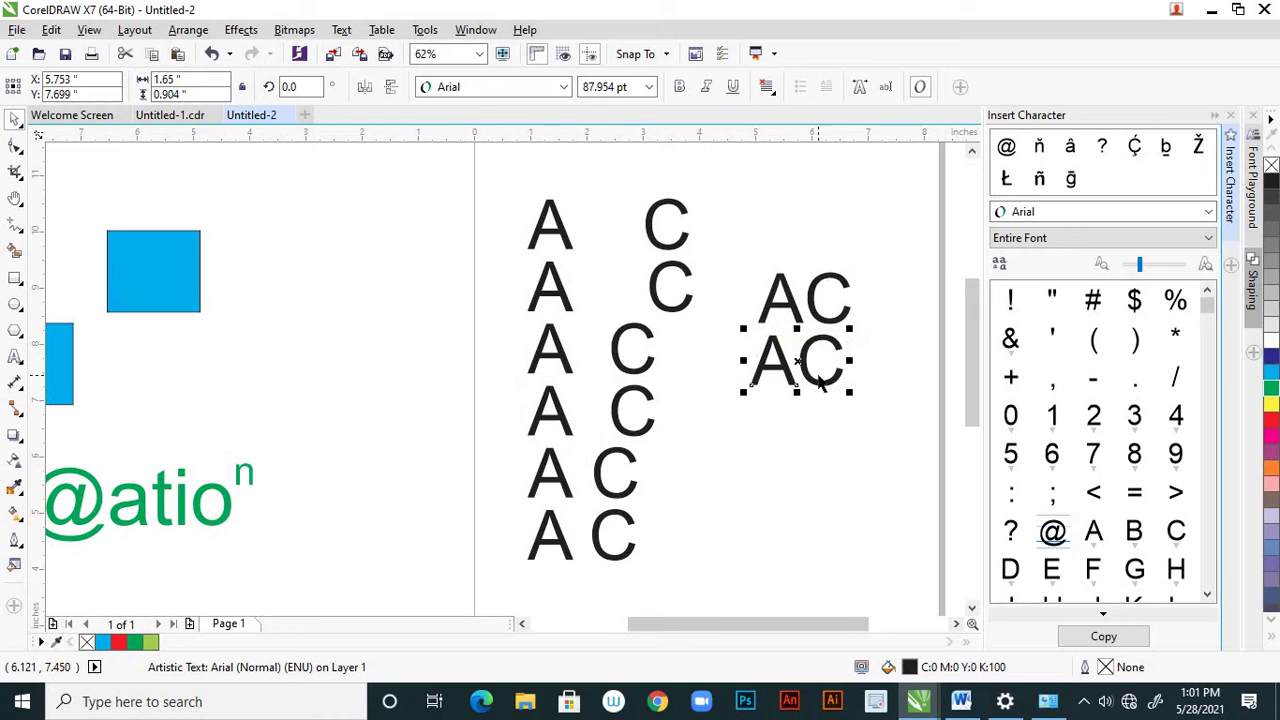
key("Escape")
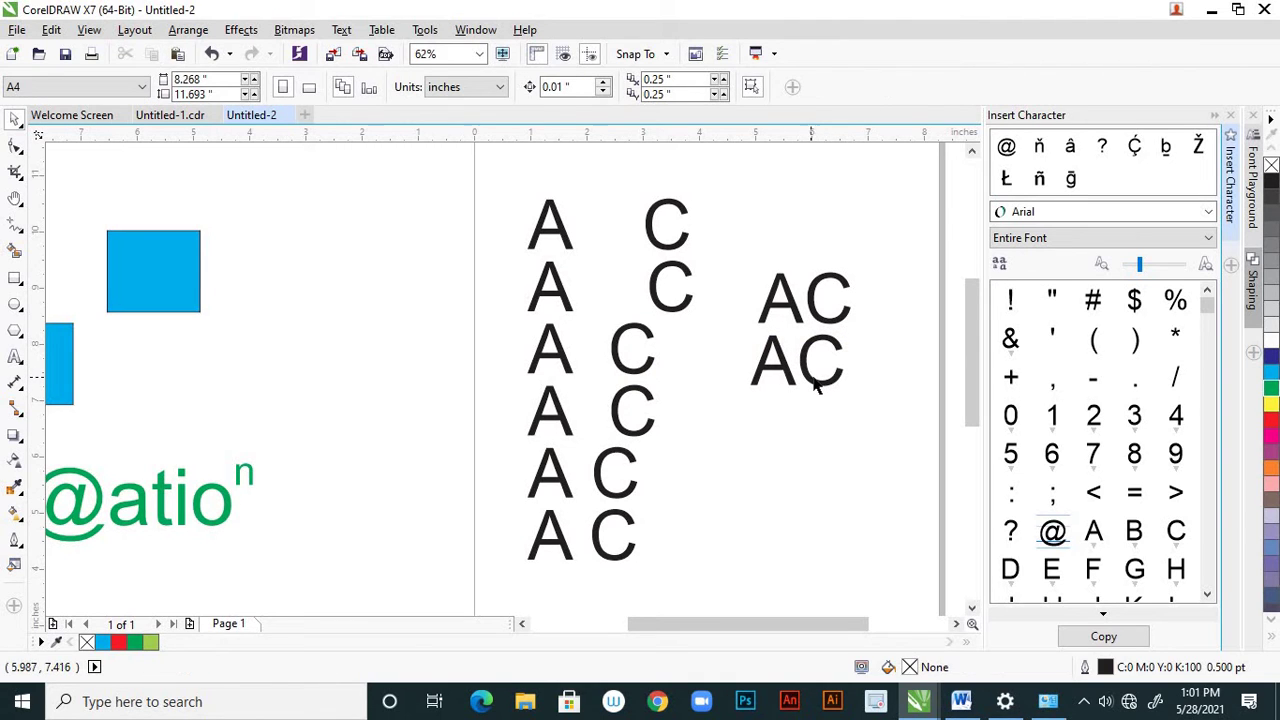
left_click_drag(812, 376, 818, 573)
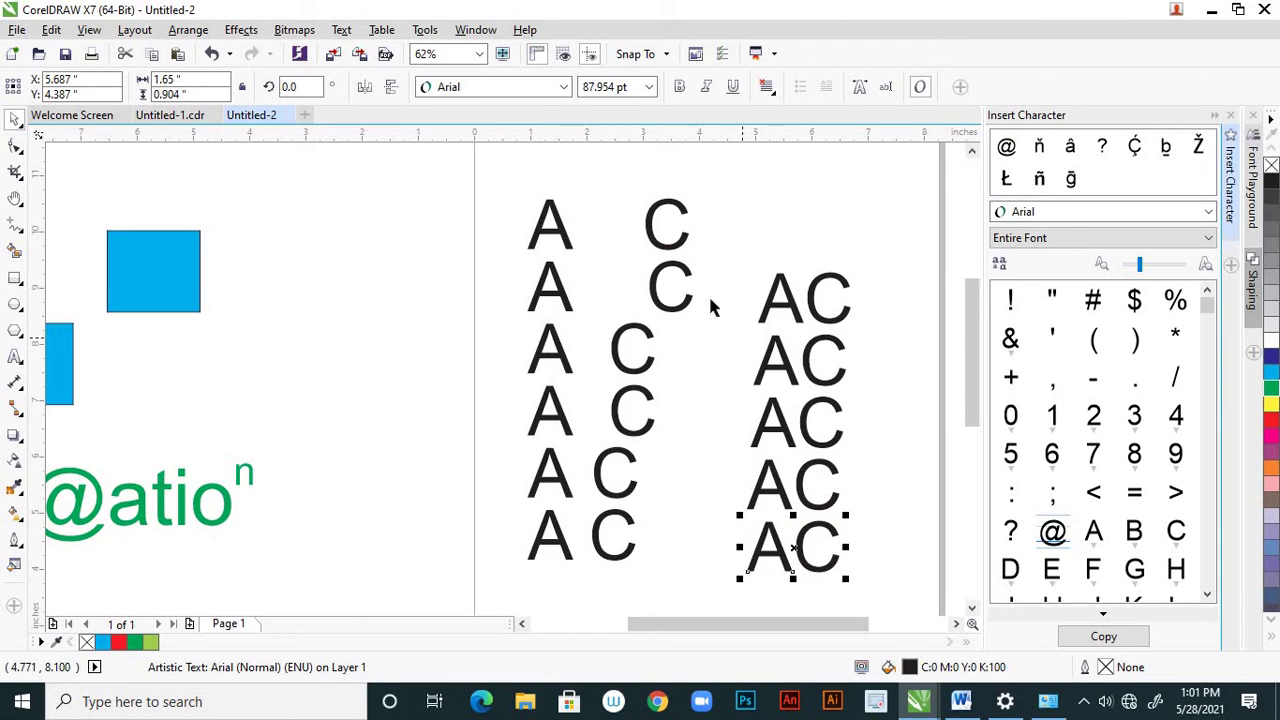
left_click(737, 314)
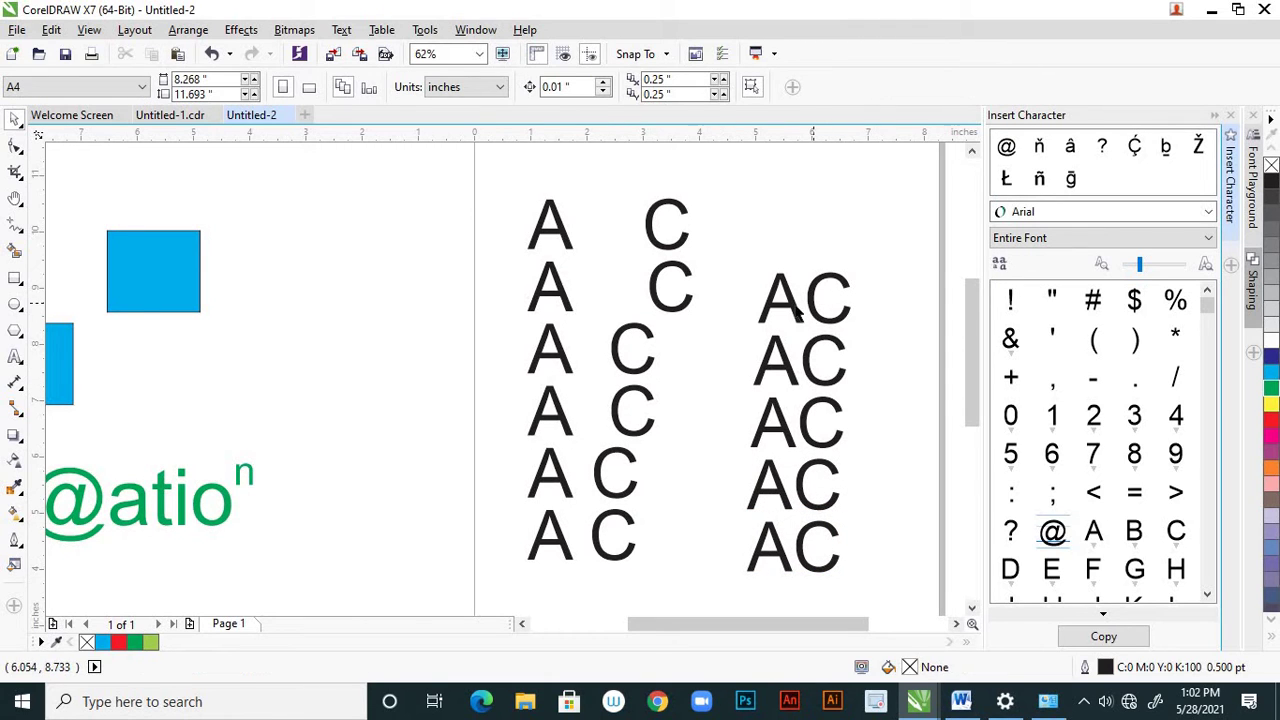
Insert an Em Dash between the letters of the second column's first "AC" and match its gap in the second text with ordinary spaces
left_click(15, 358)
left_click(805, 305)
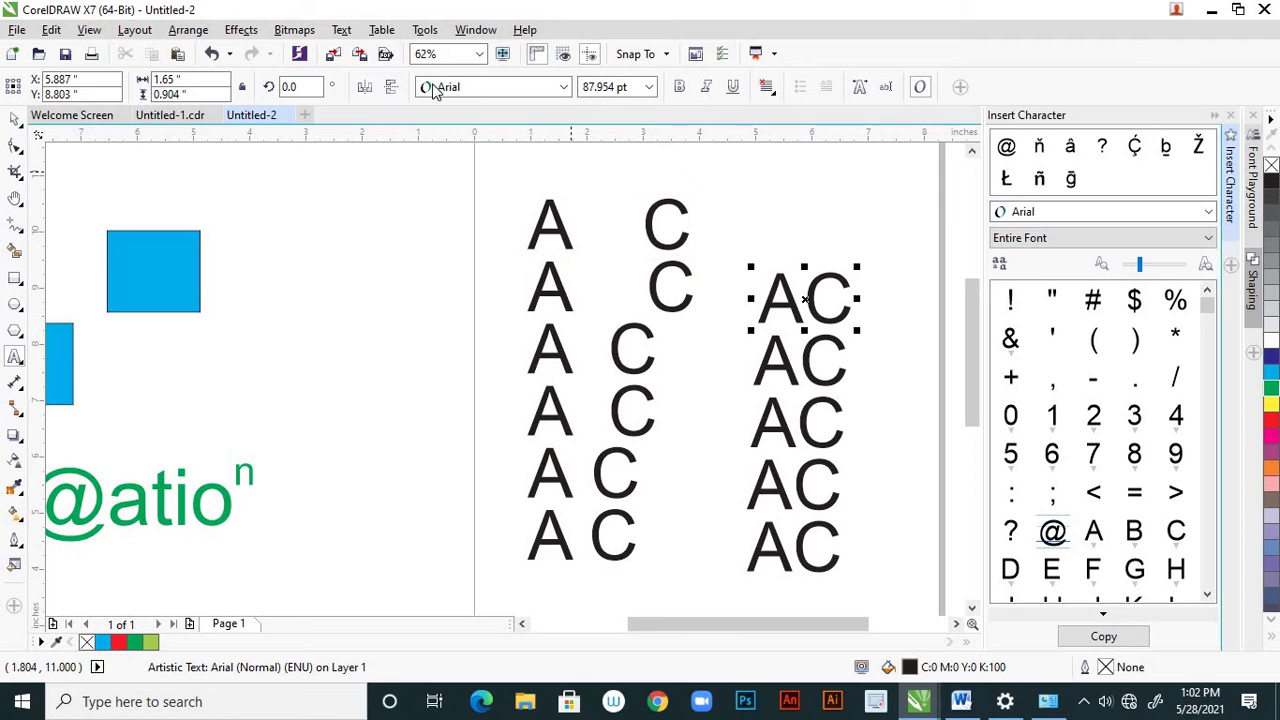
left_click(342, 30)
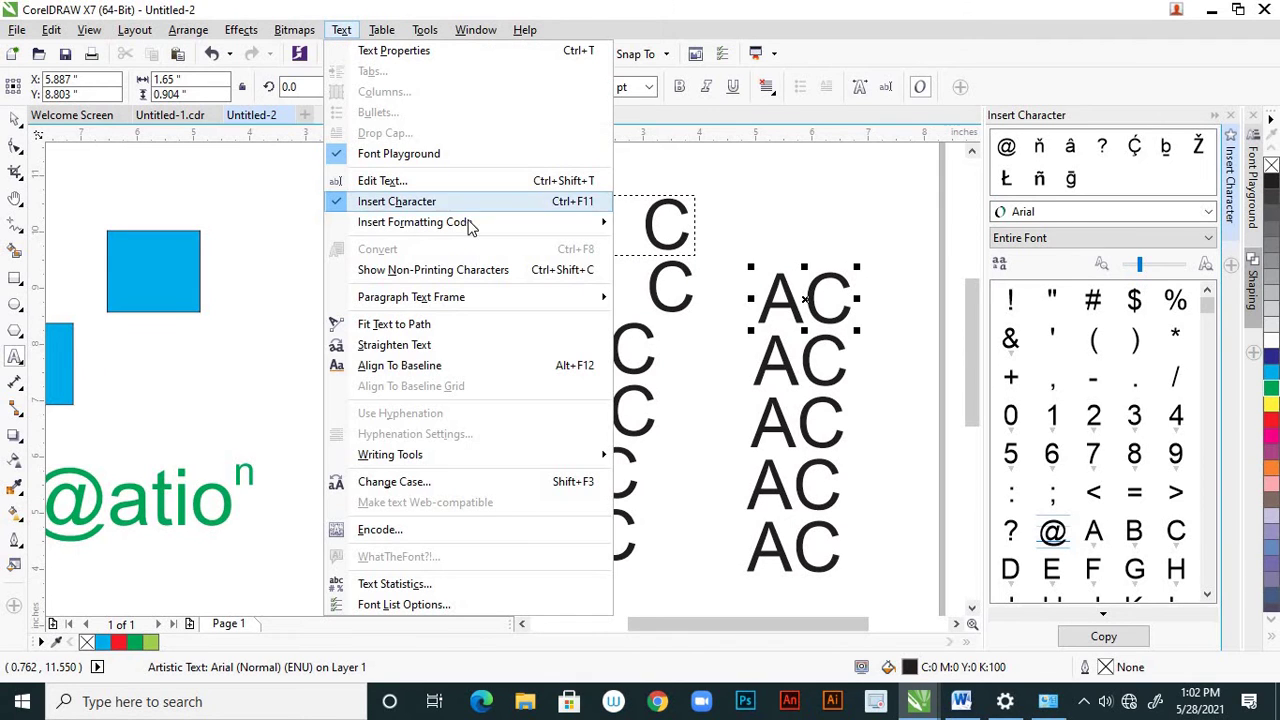
mouse_move(565, 224)
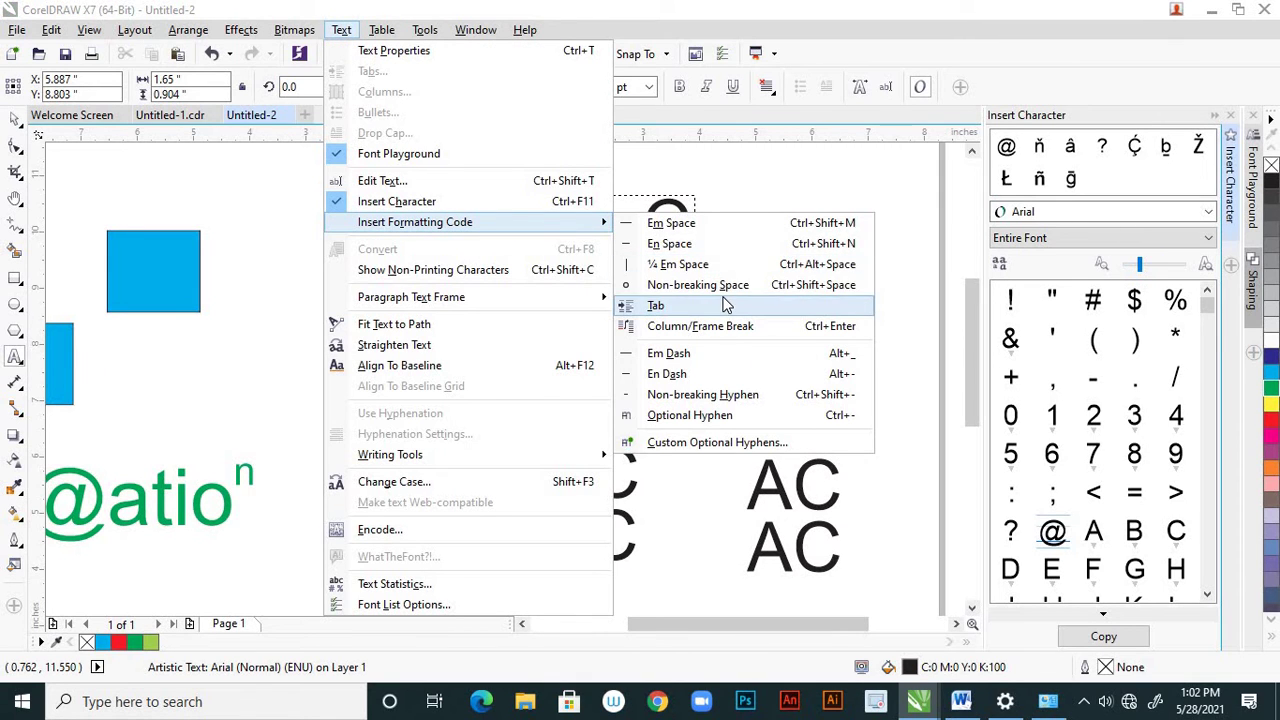
left_click(672, 353)
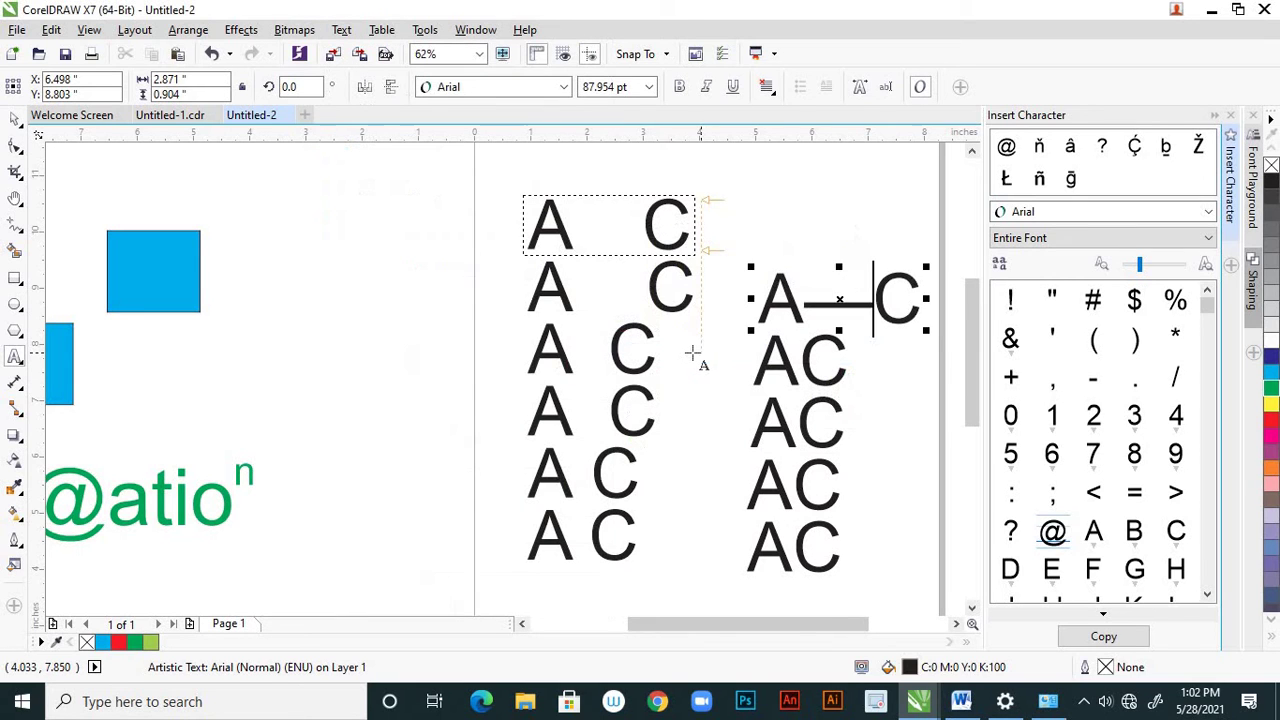
left_click(800, 362)
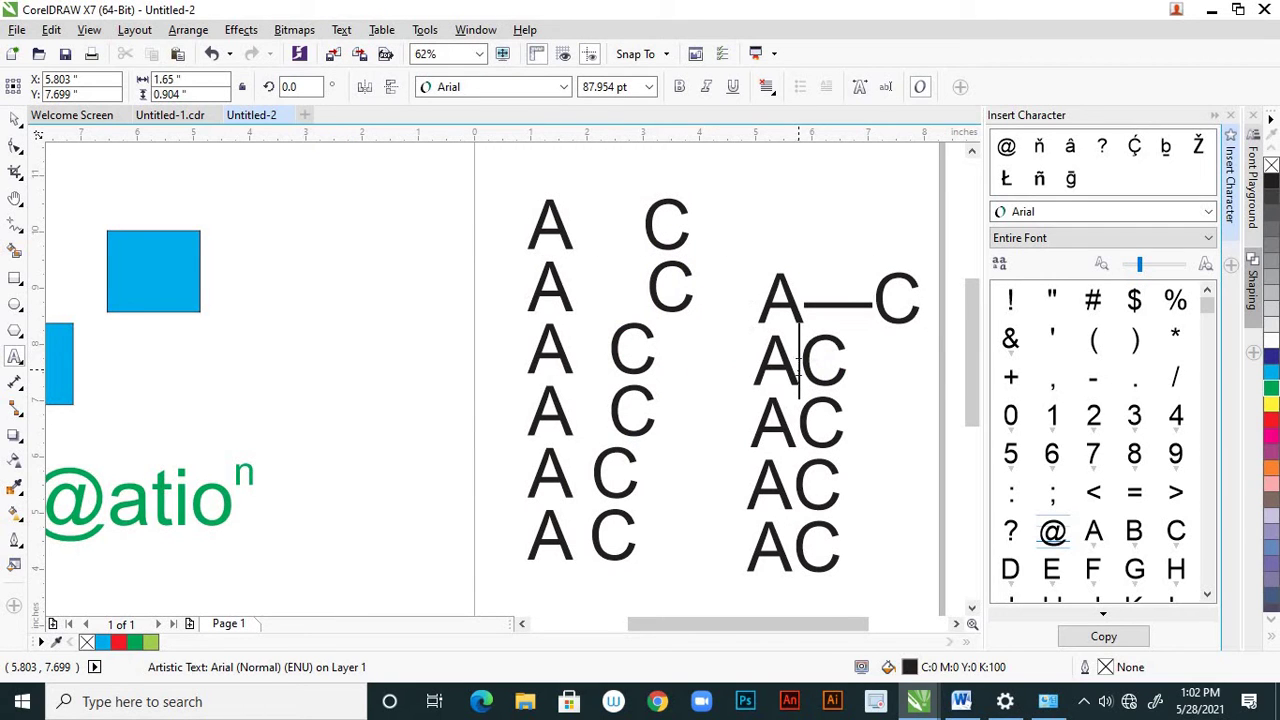
left_click(800, 358)
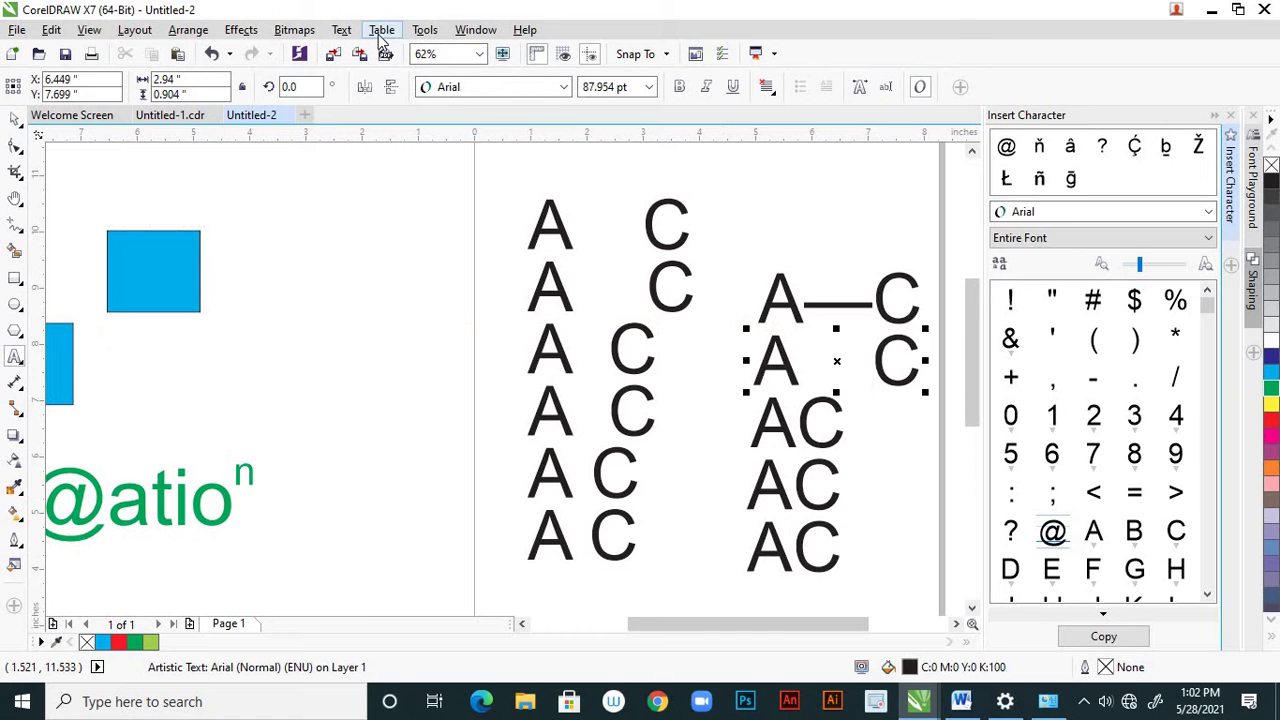
Insert an En Dash between the letters of the second column's third "AC" and match its gap in the fourth with ordinary spaces
left_click(797, 432)
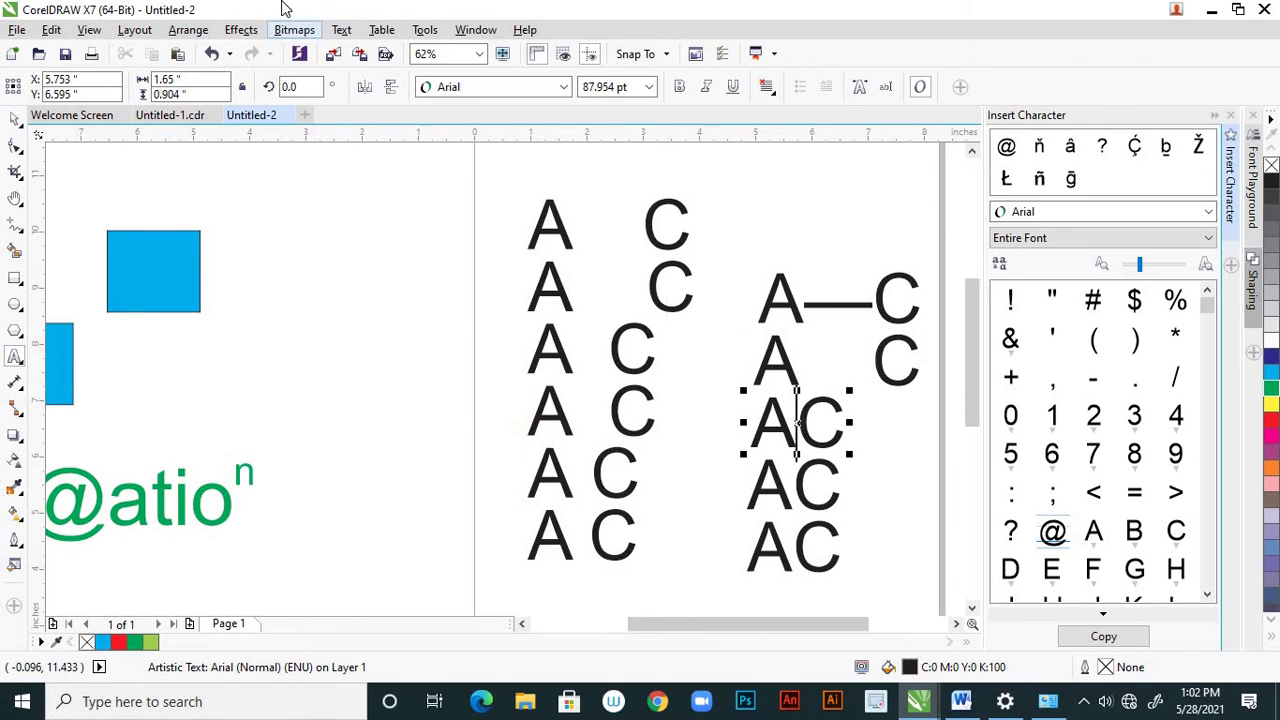
left_click(341, 30)
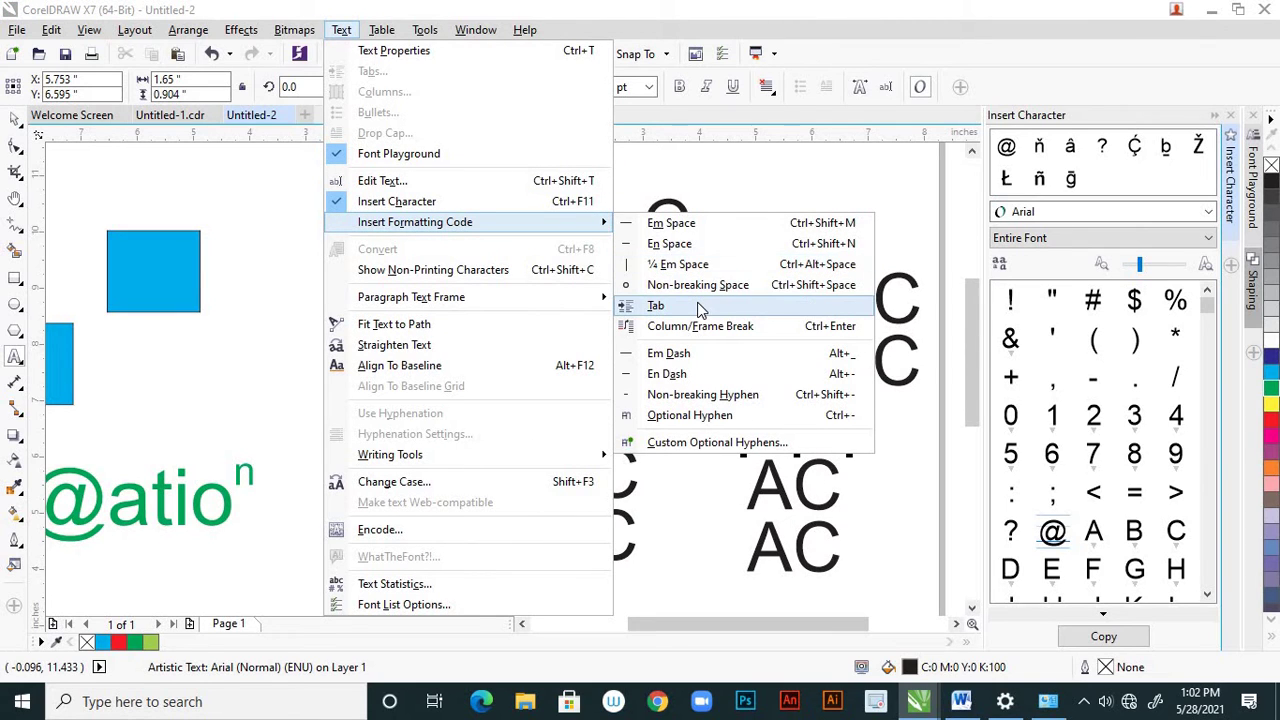
left_click(668, 374)
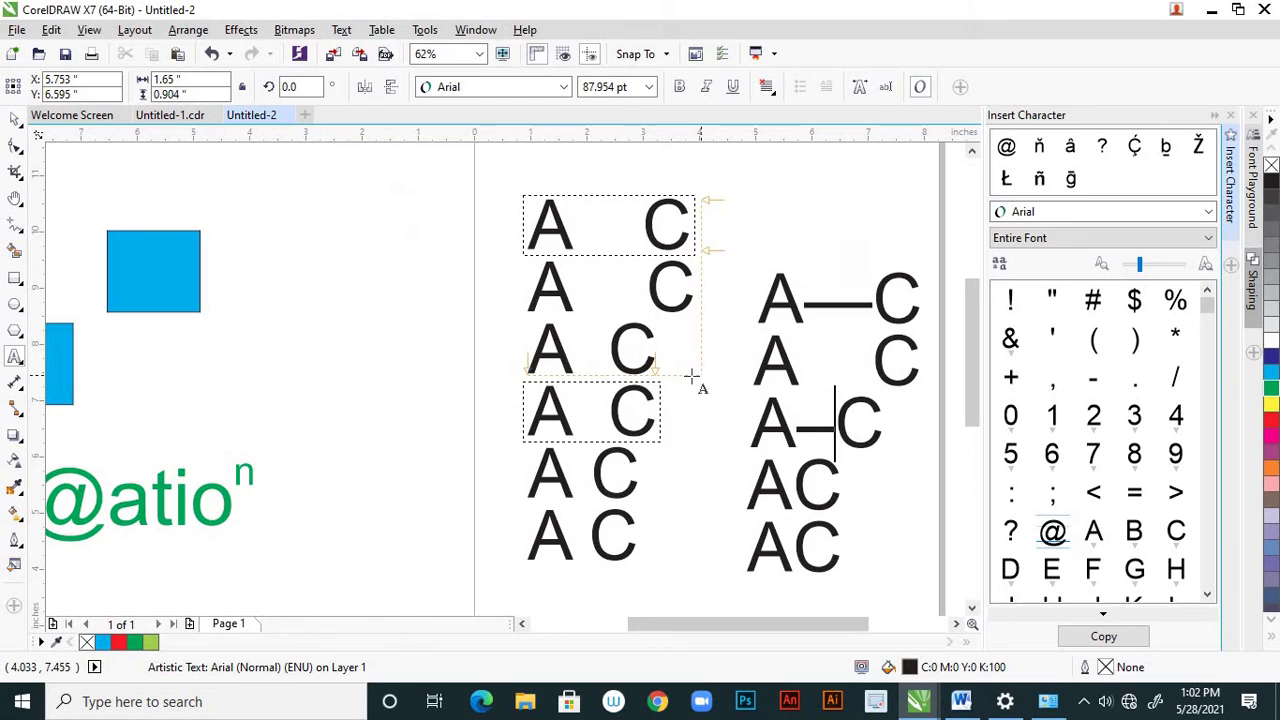
left_click(795, 488)
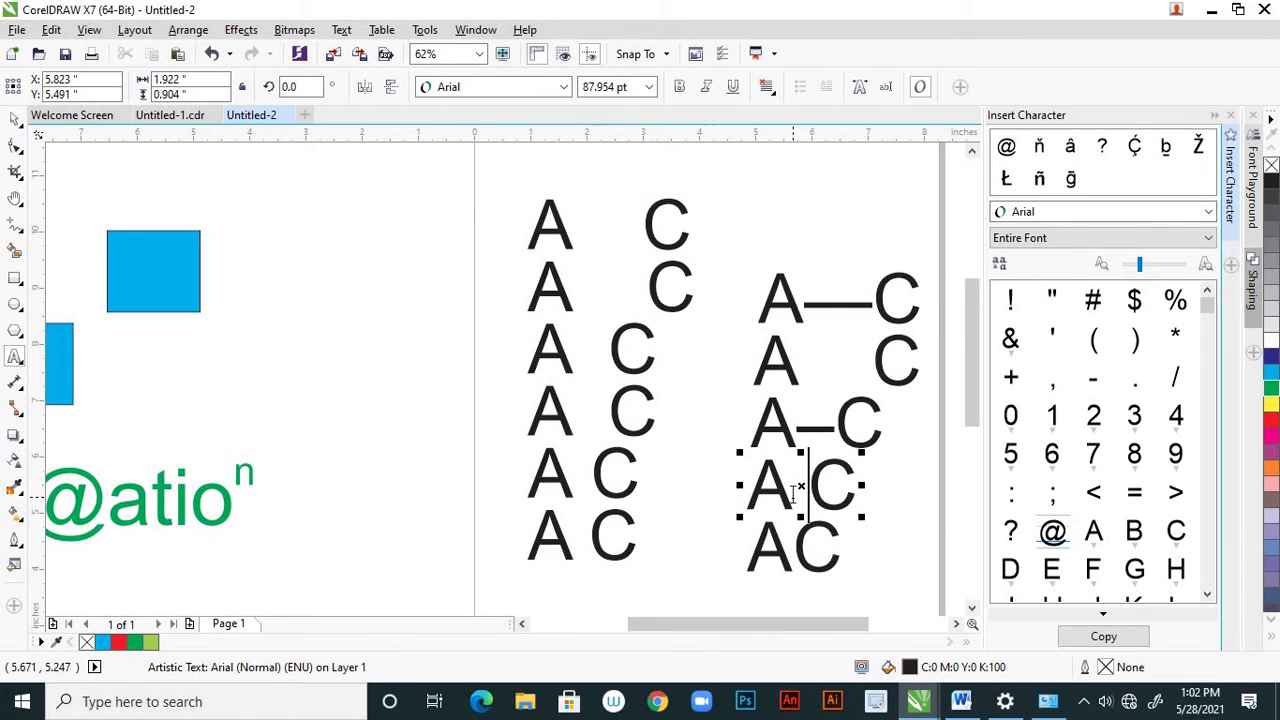
Insert a Non-breaking Hyphen followed by an Optional Hyphen between the letters of the second column's last "AC"
left_click_drag(975, 410, 975, 460)
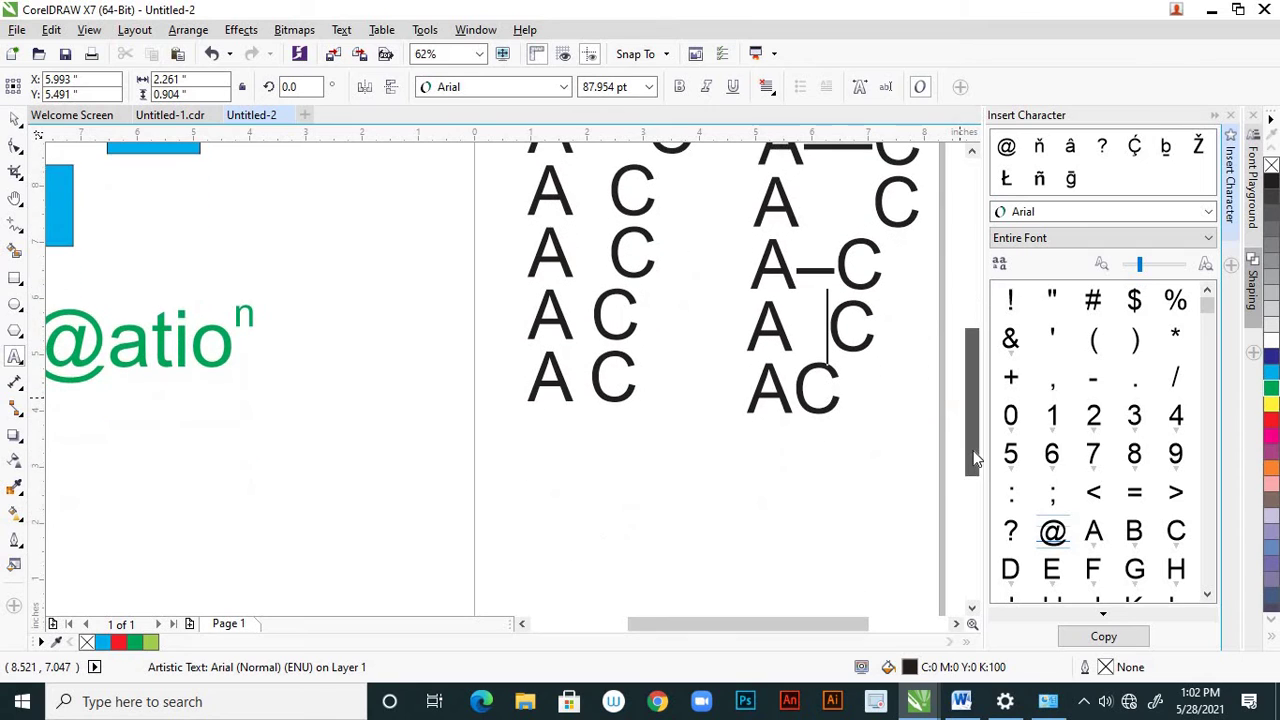
left_click(792, 390)
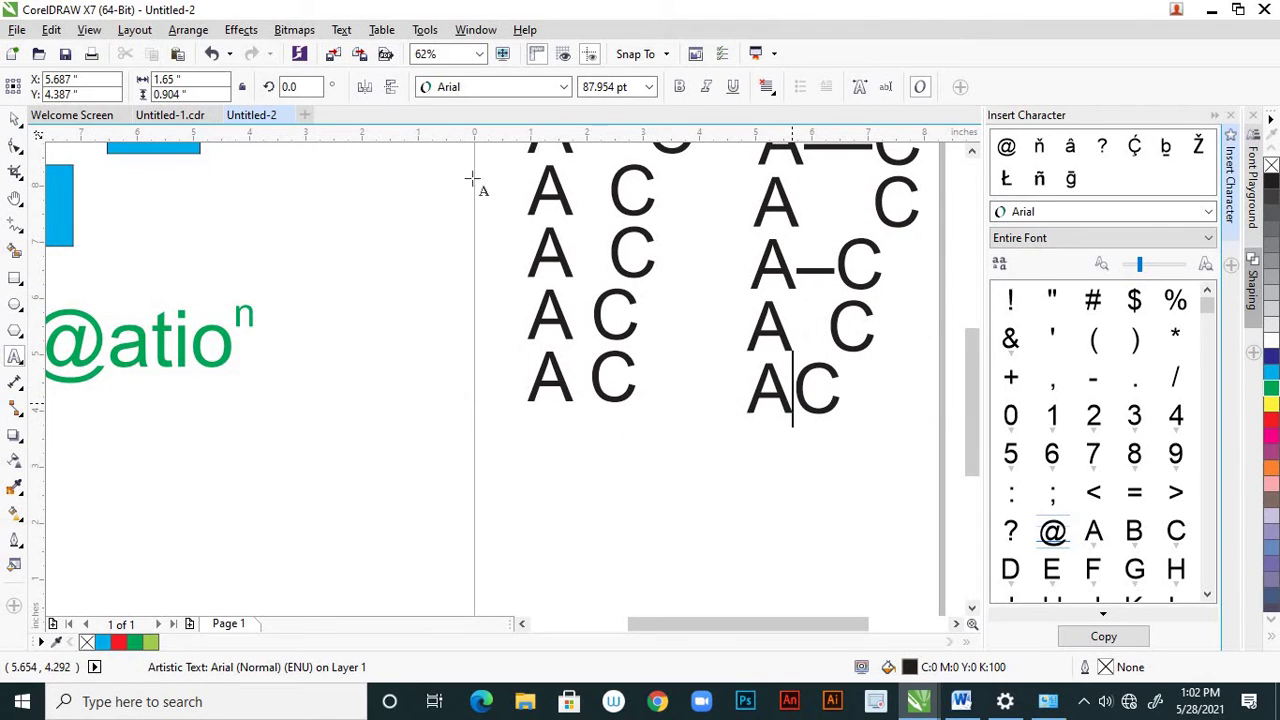
left_click(341, 30)
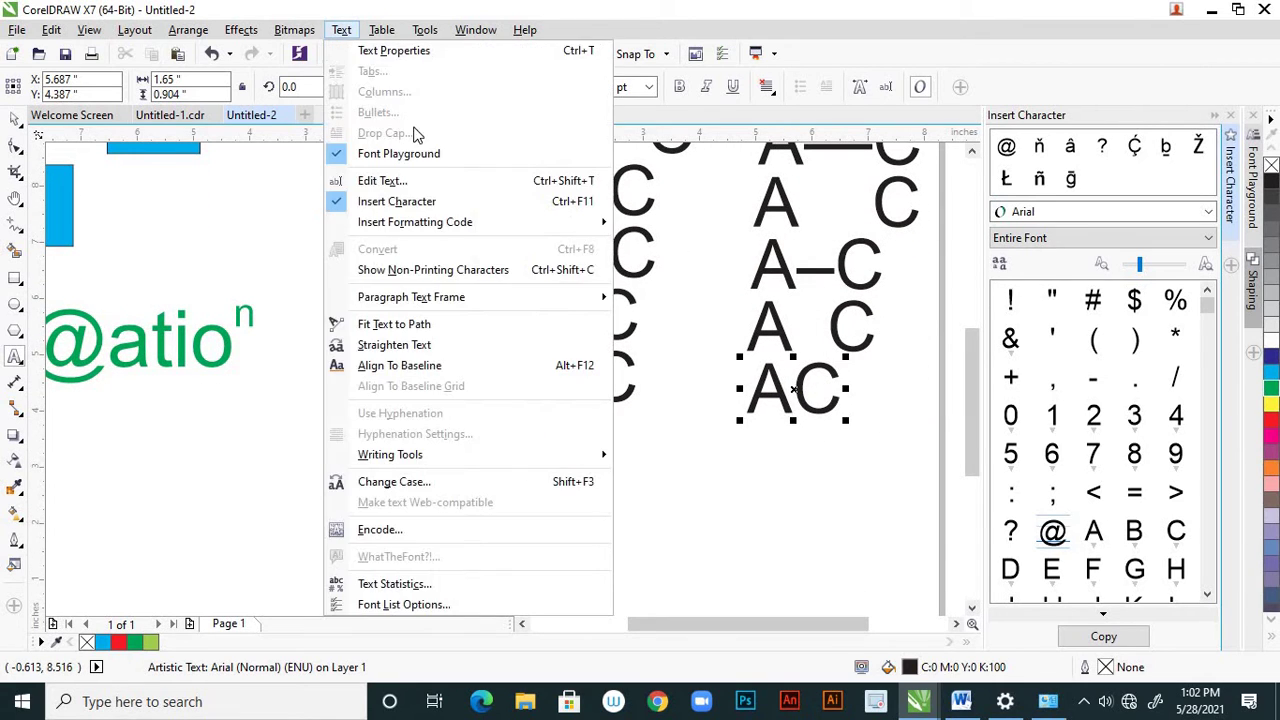
mouse_move(612, 228)
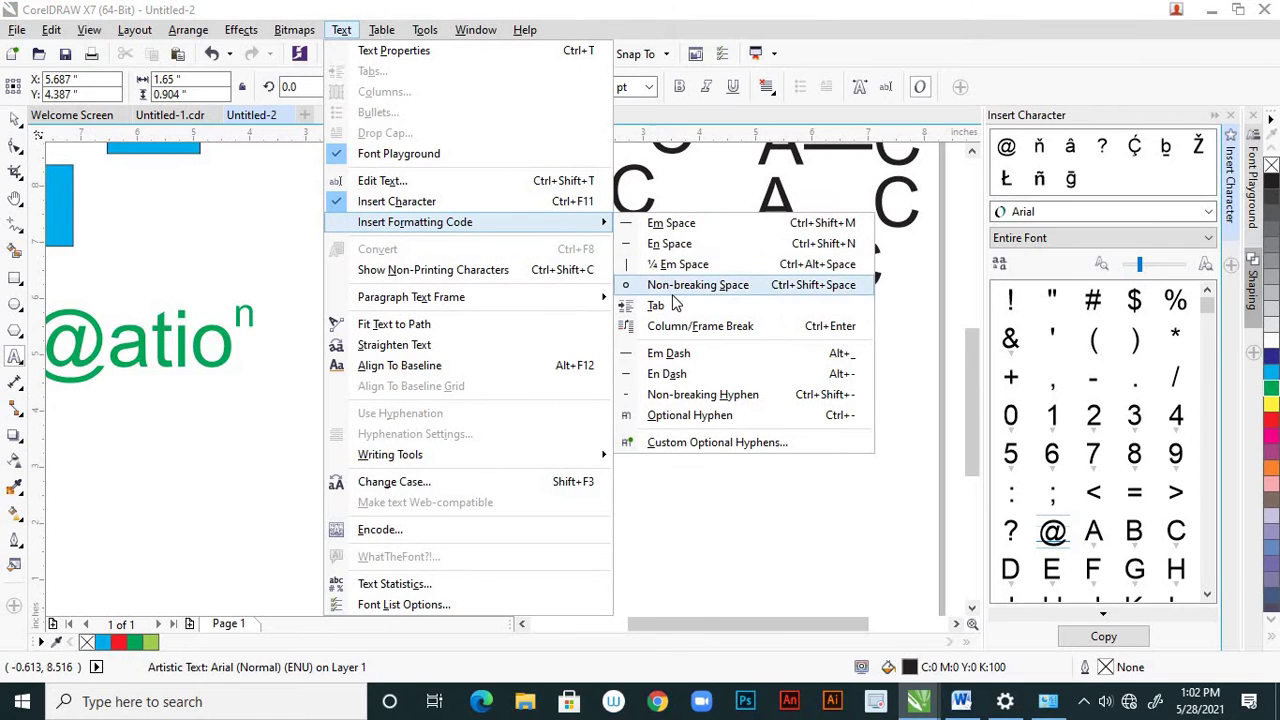
left_click(686, 398)
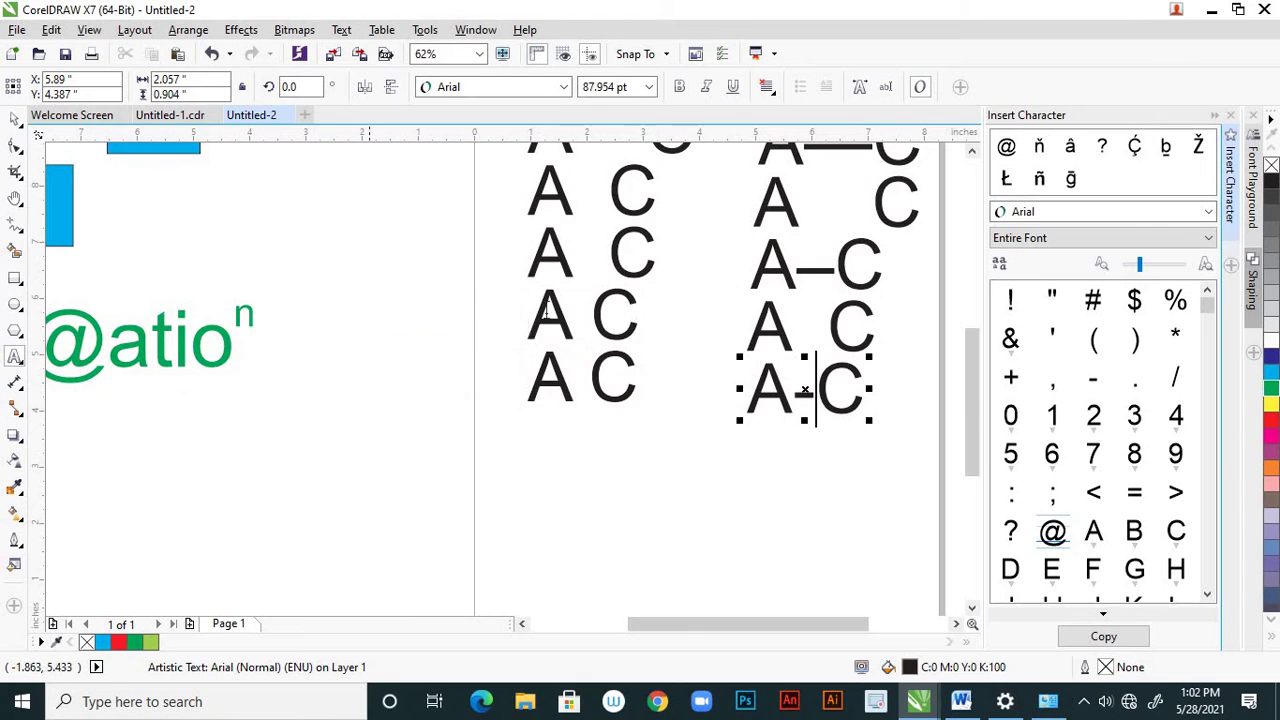
left_click(342, 31)
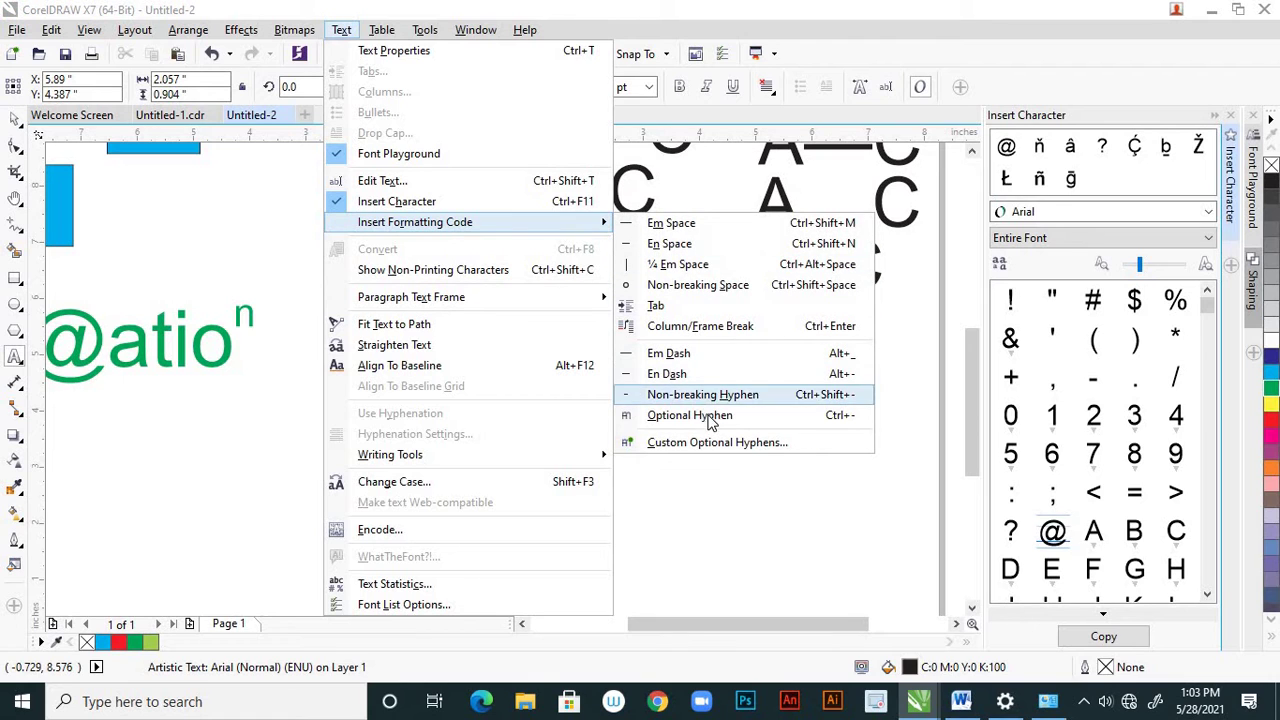
left_click(718, 424)
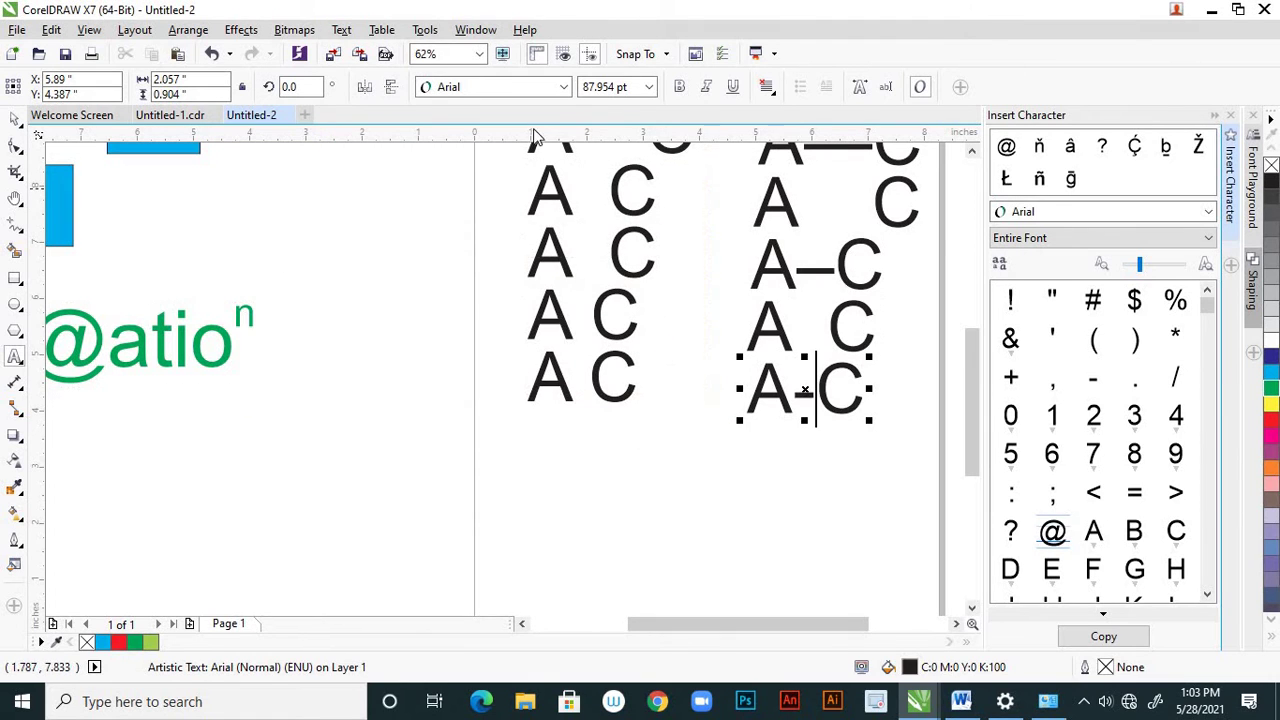
Inspect the Custom Optional Hyphens settings and close them without defining a word
left_click(340, 30)
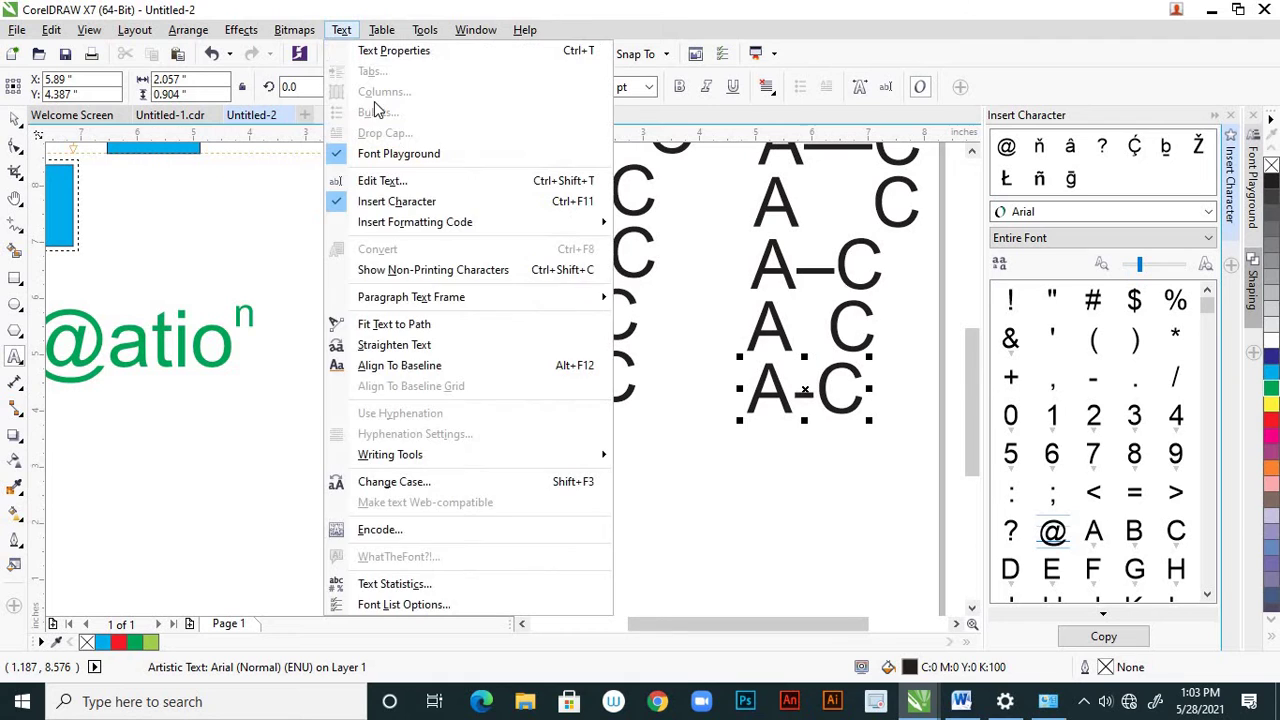
mouse_move(592, 222)
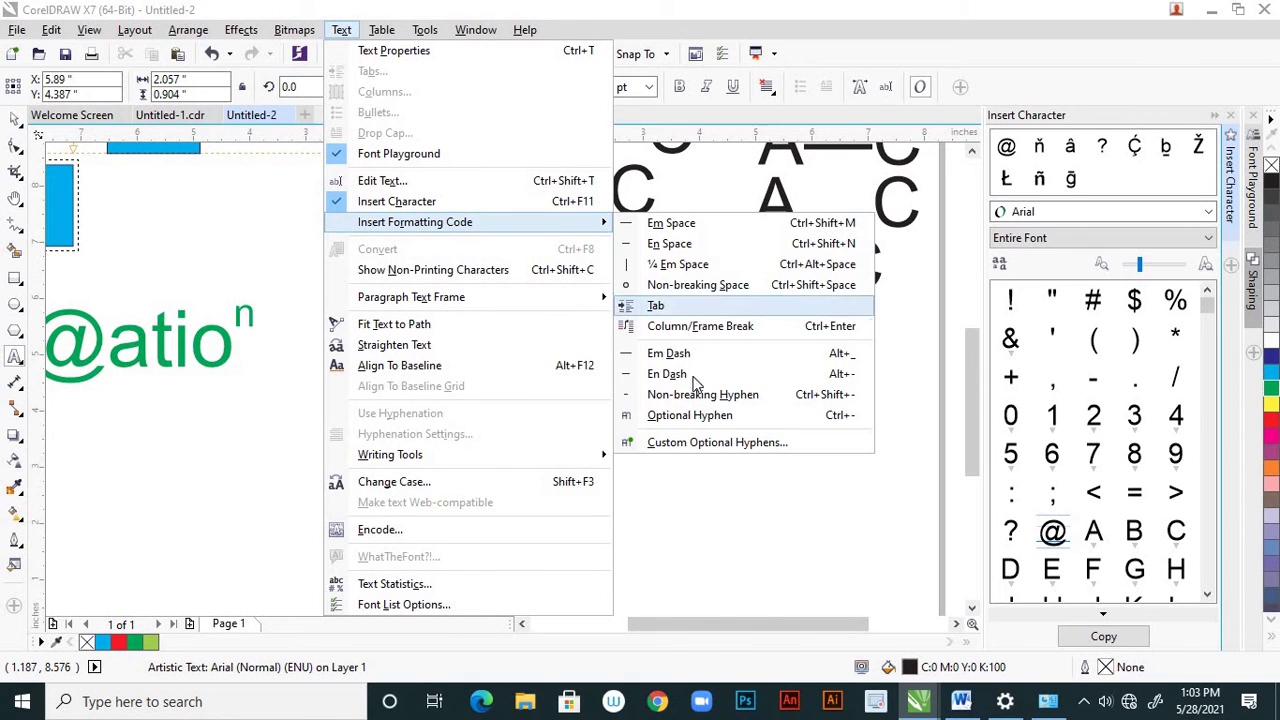
left_click(720, 442)
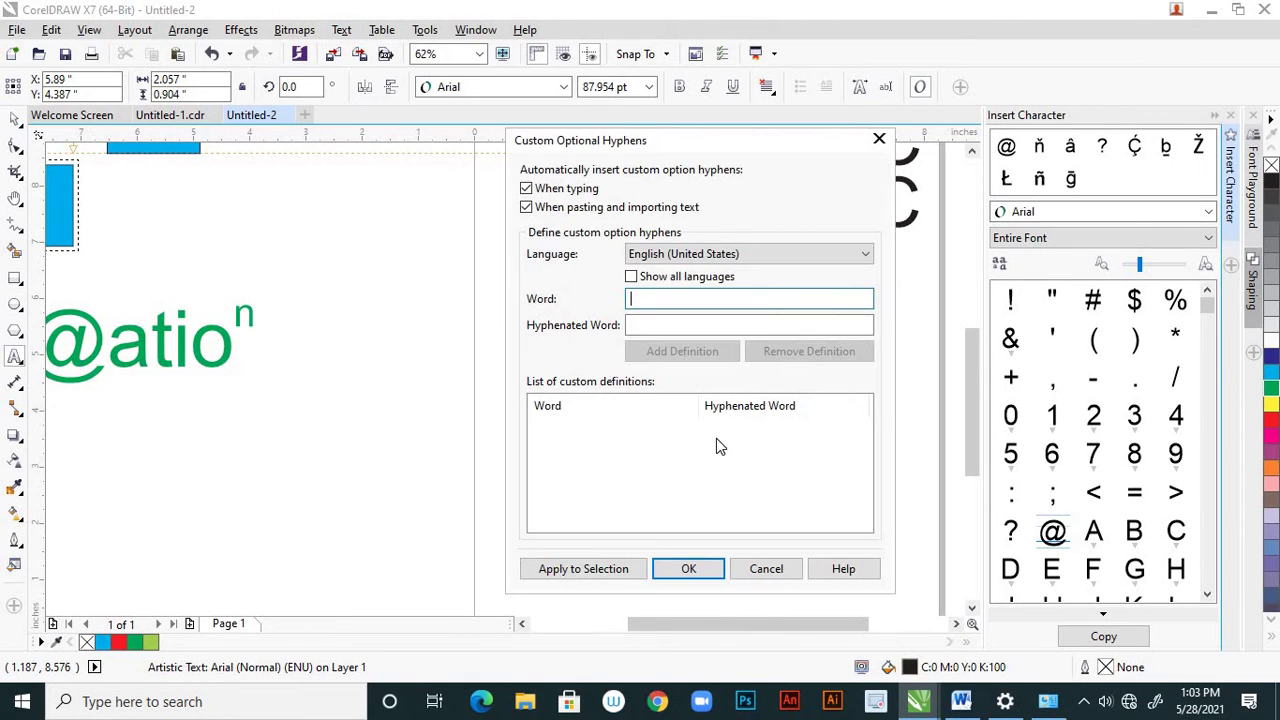
left_click(697, 568)
Undo the hyphen insertion in the second column's last "AC" text
left_click(803, 412)
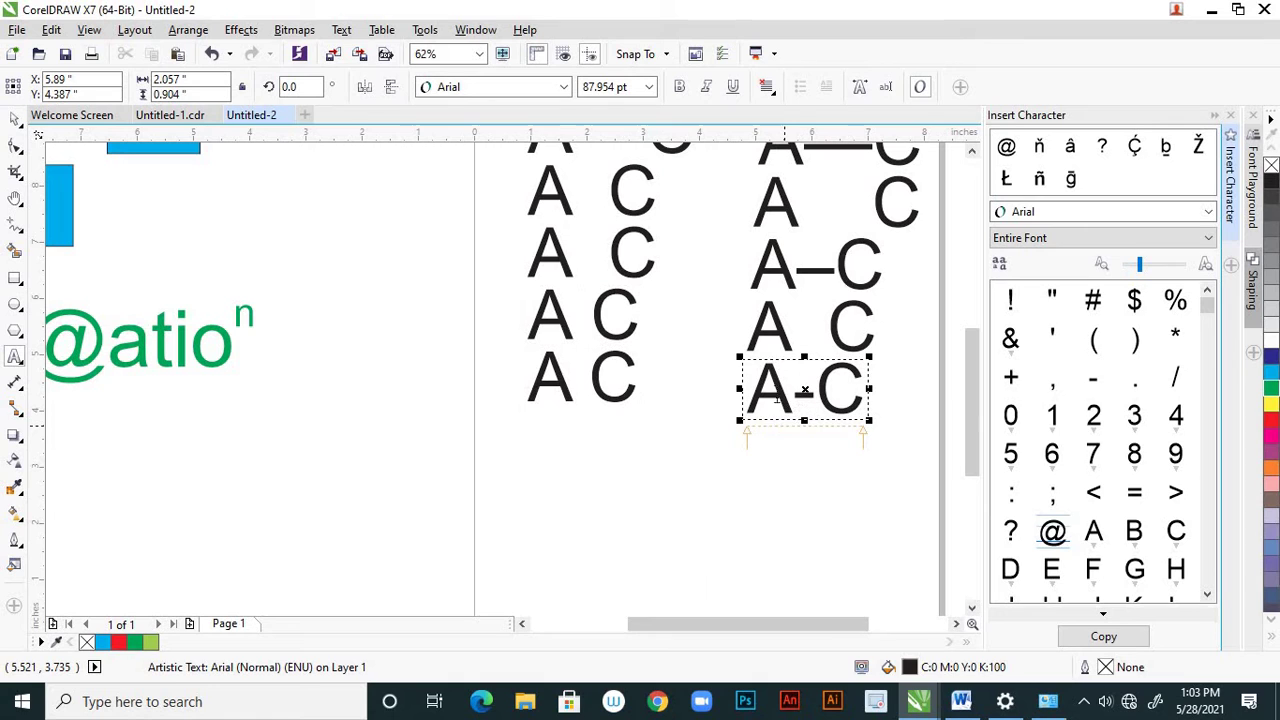
left_click_drag(795, 390, 743, 457)
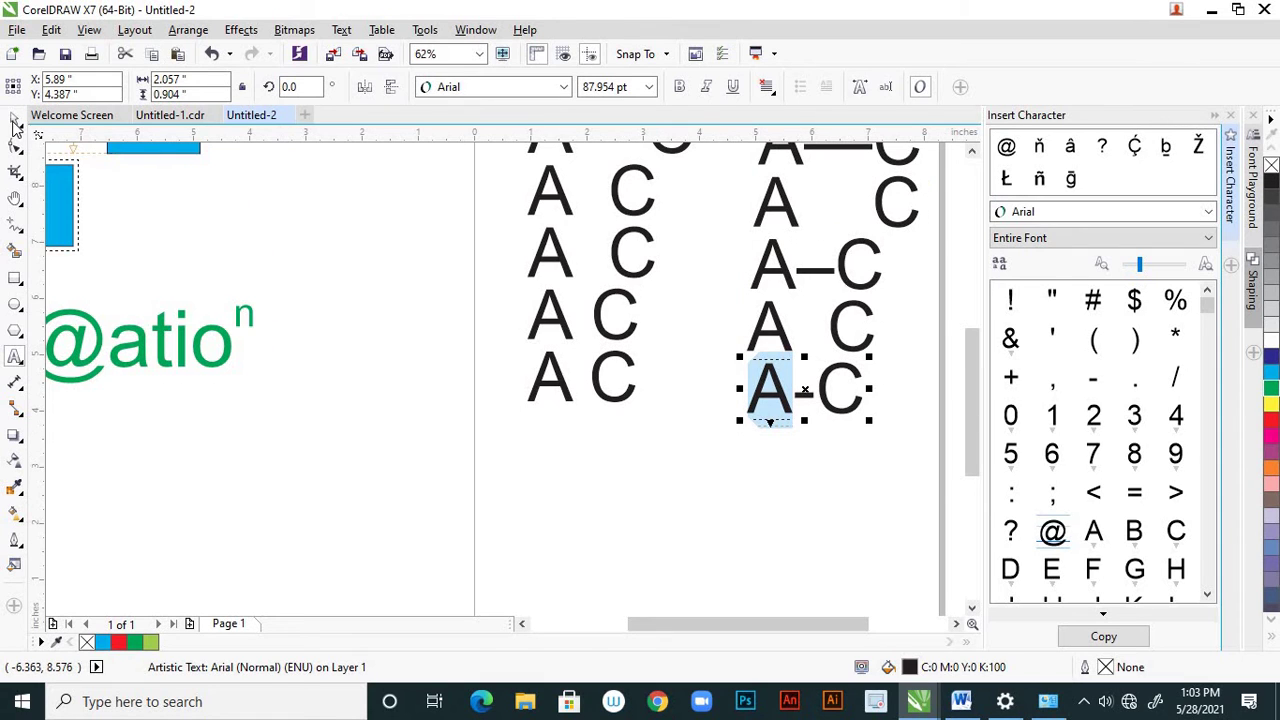
key("Escape")
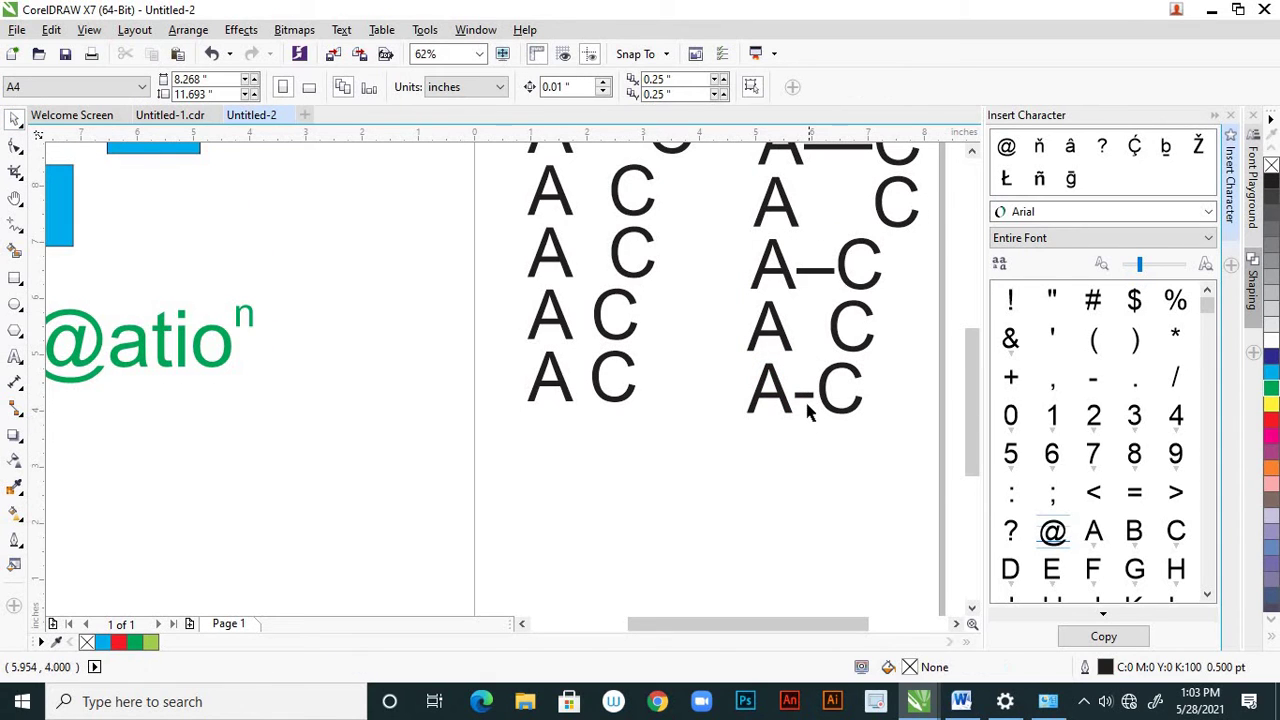
key("ctrl+z")
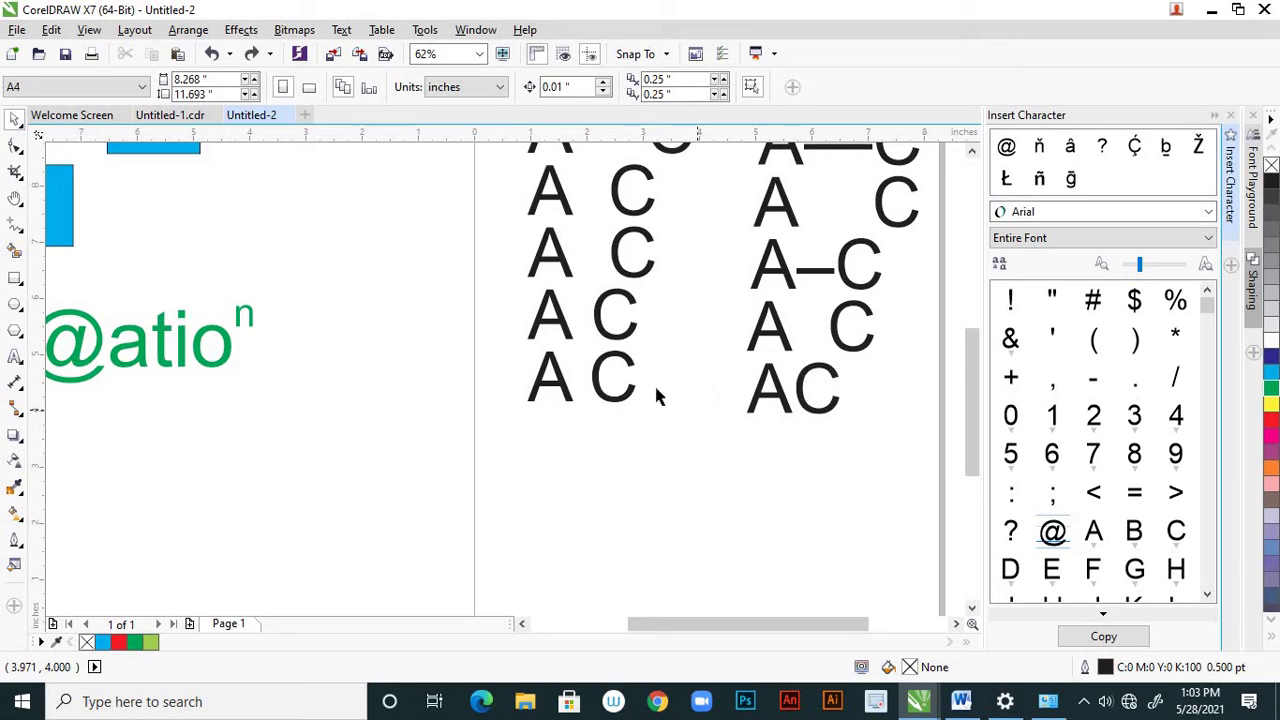
Examine the formatting codes available between the letters of the second column's last "AC", without inserting one
left_click(795, 390)
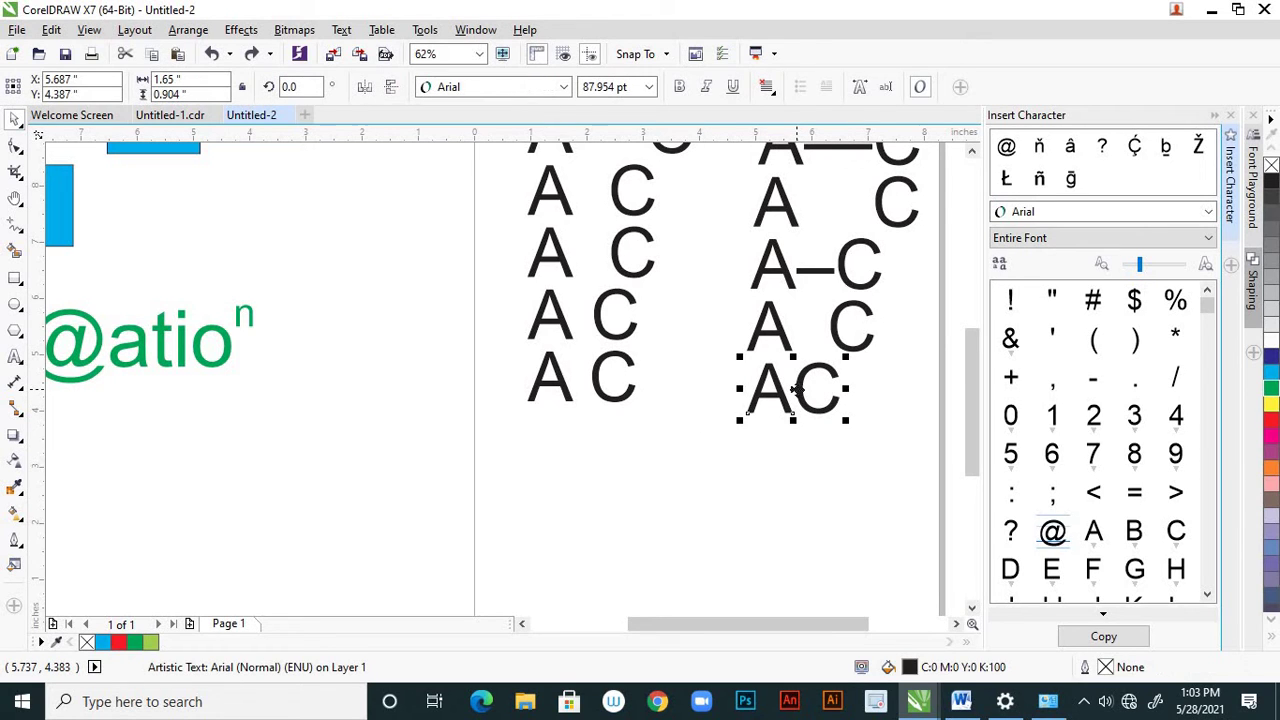
key("F10")
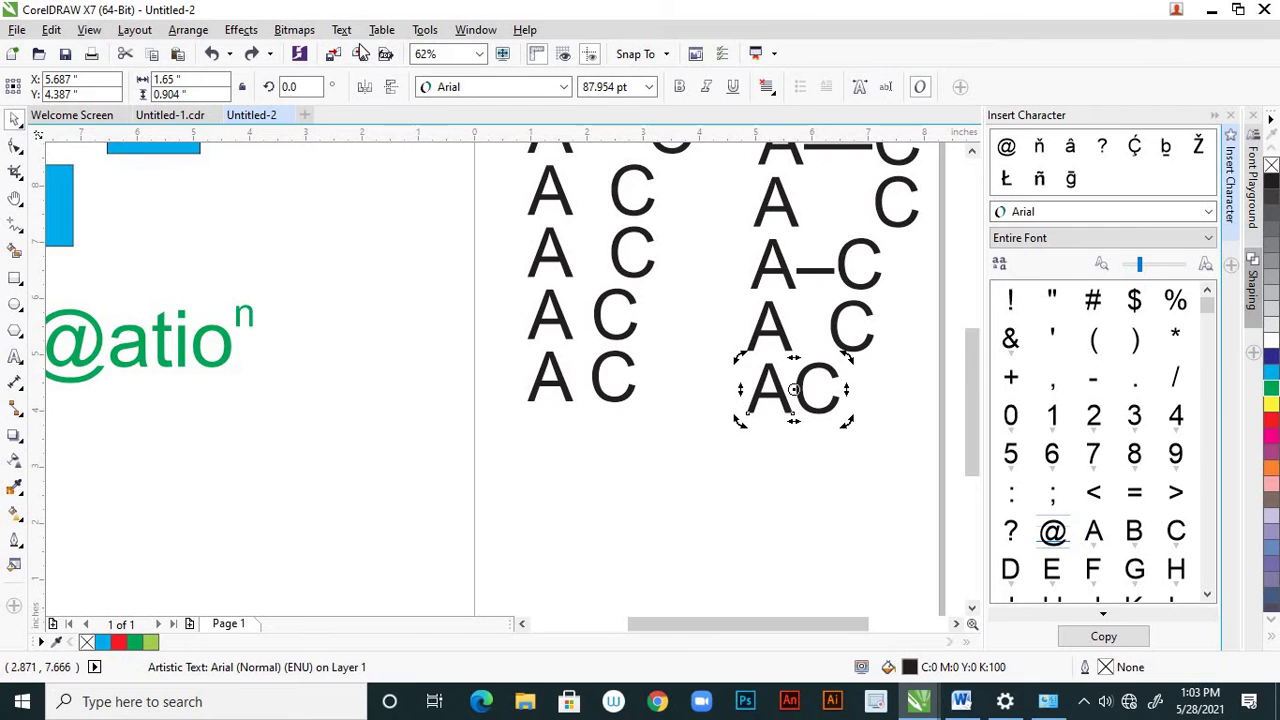
left_click(658, 457)
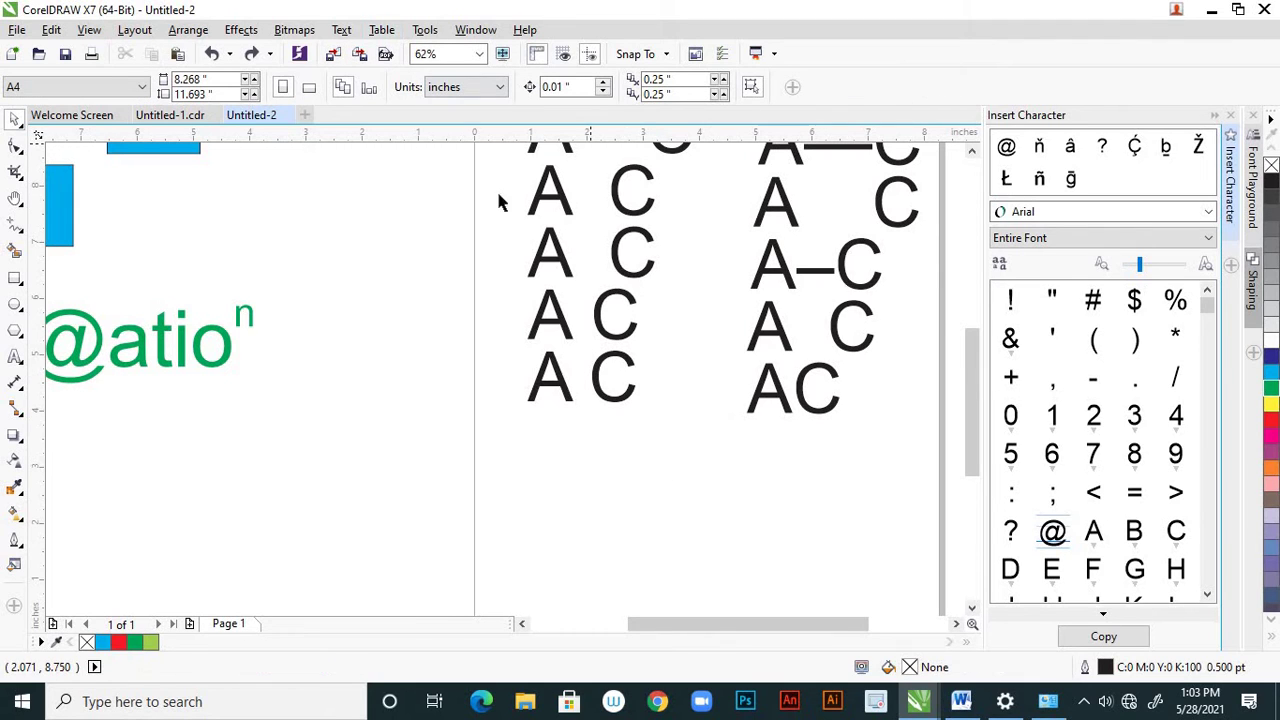
left_click(15, 356)
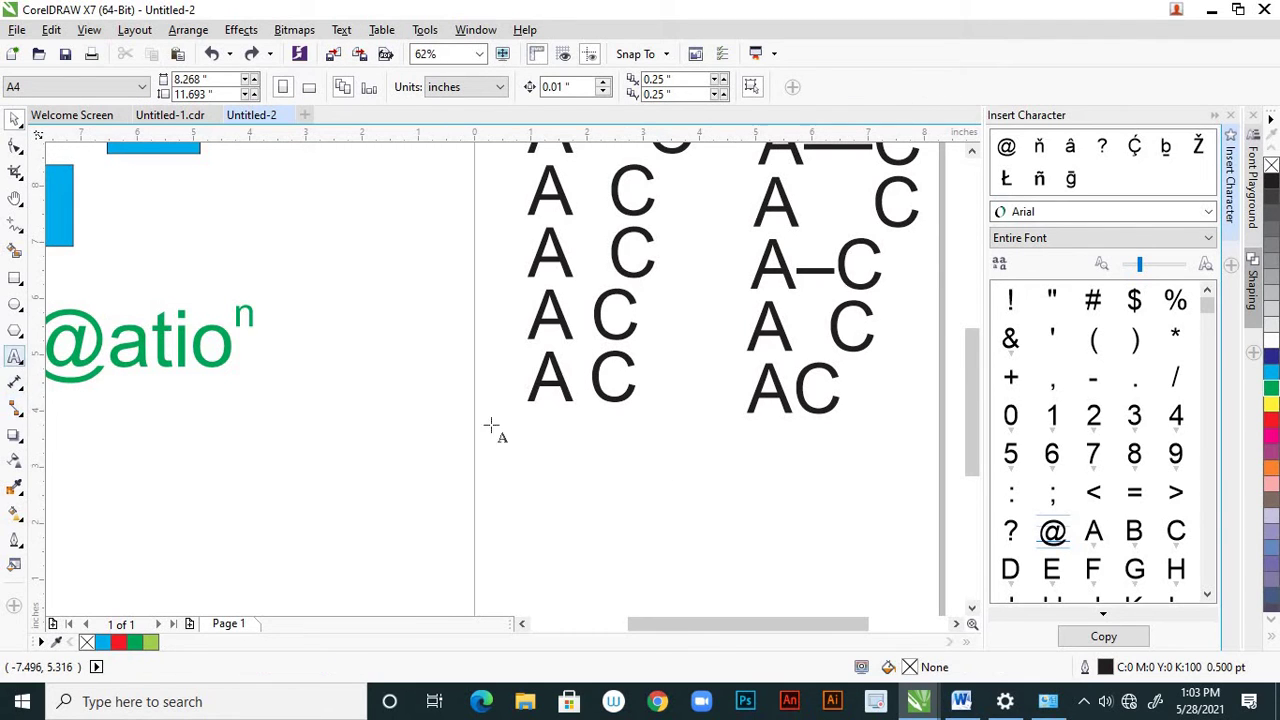
left_click(794, 390)
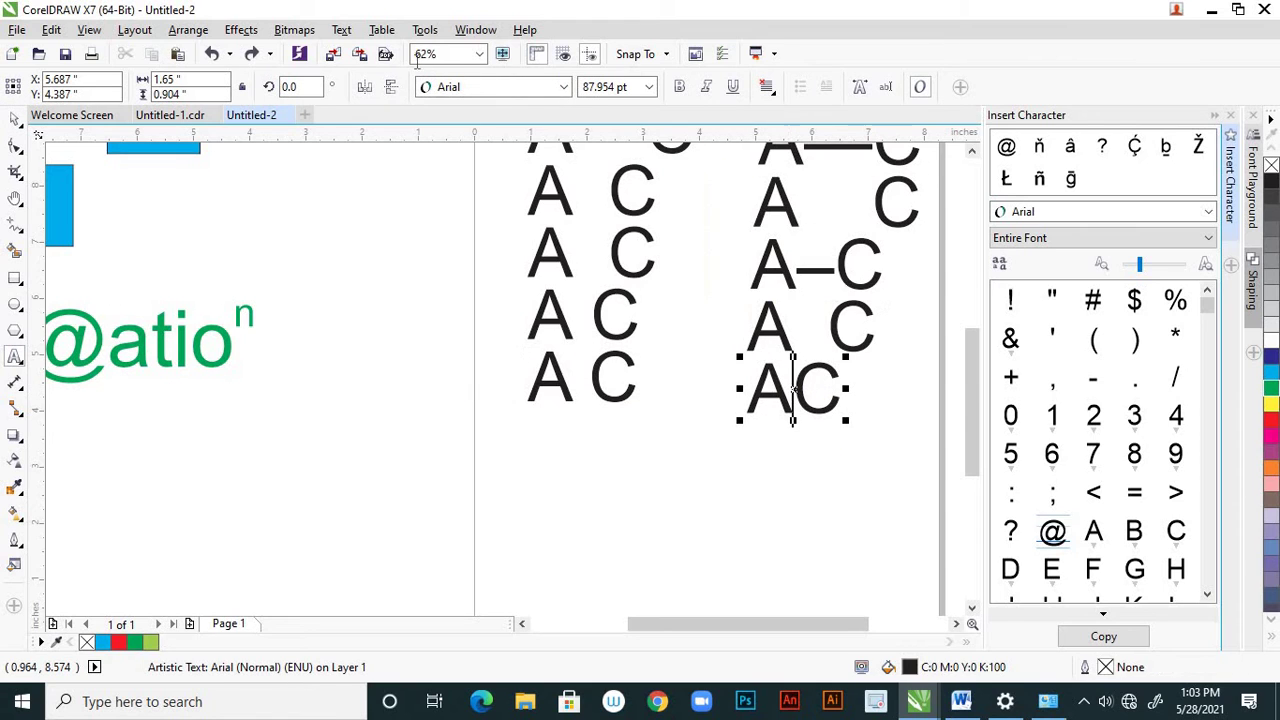
left_click(341, 30)
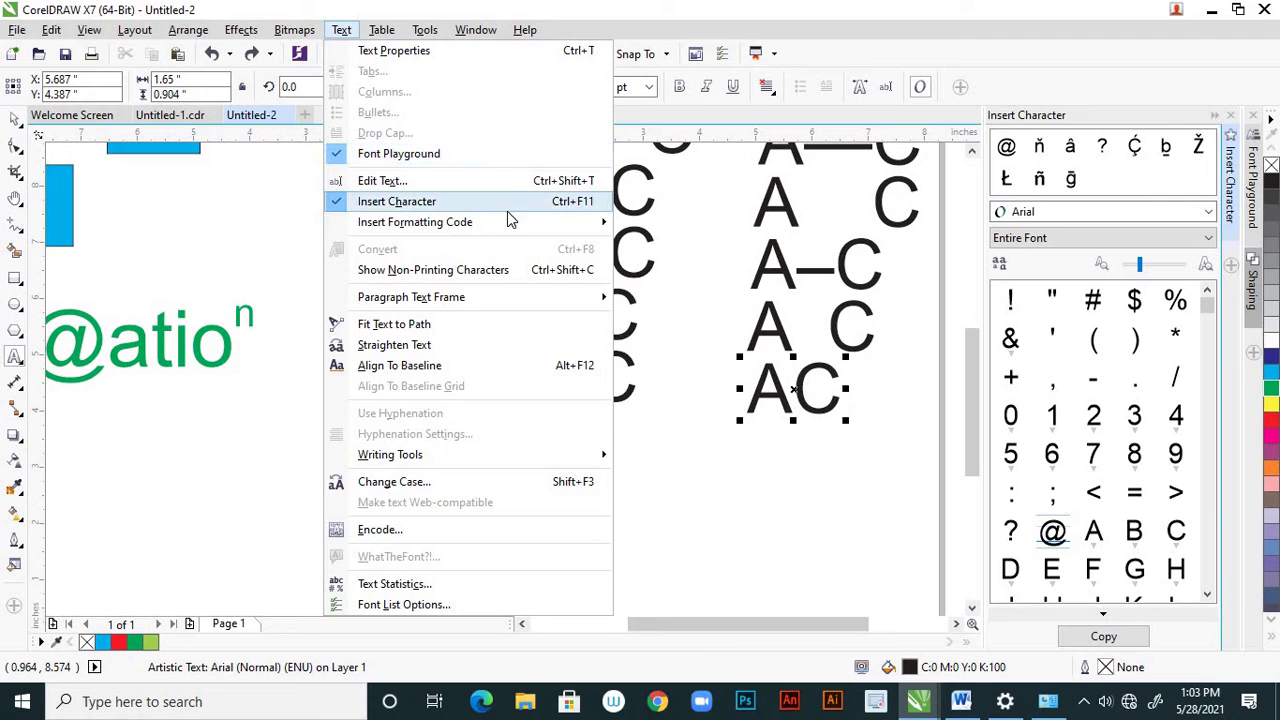
mouse_move(596, 221)
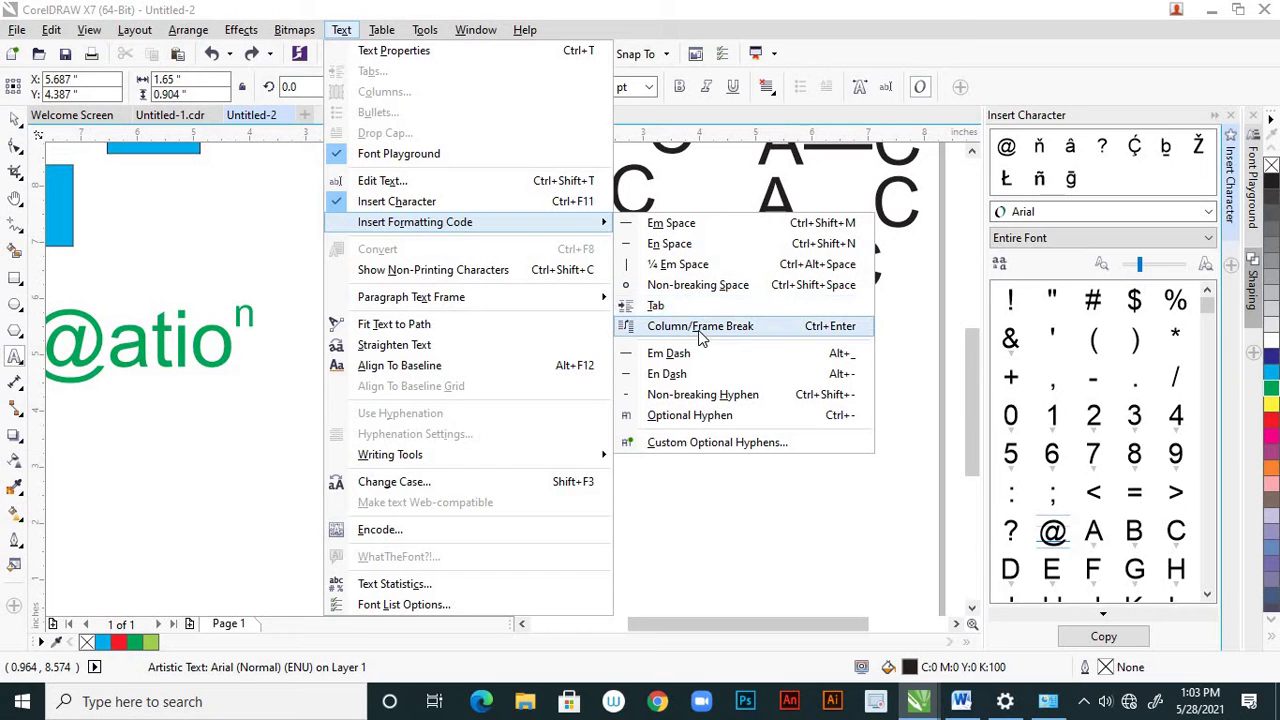
left_click(290, 196)
Create a paragraph text frame about 8.6 by 9.6 inches beside the page's lower right and fill it with placeholder text
scroll(570, 295, "down", 3)
scroll(570, 295, "down", 2)
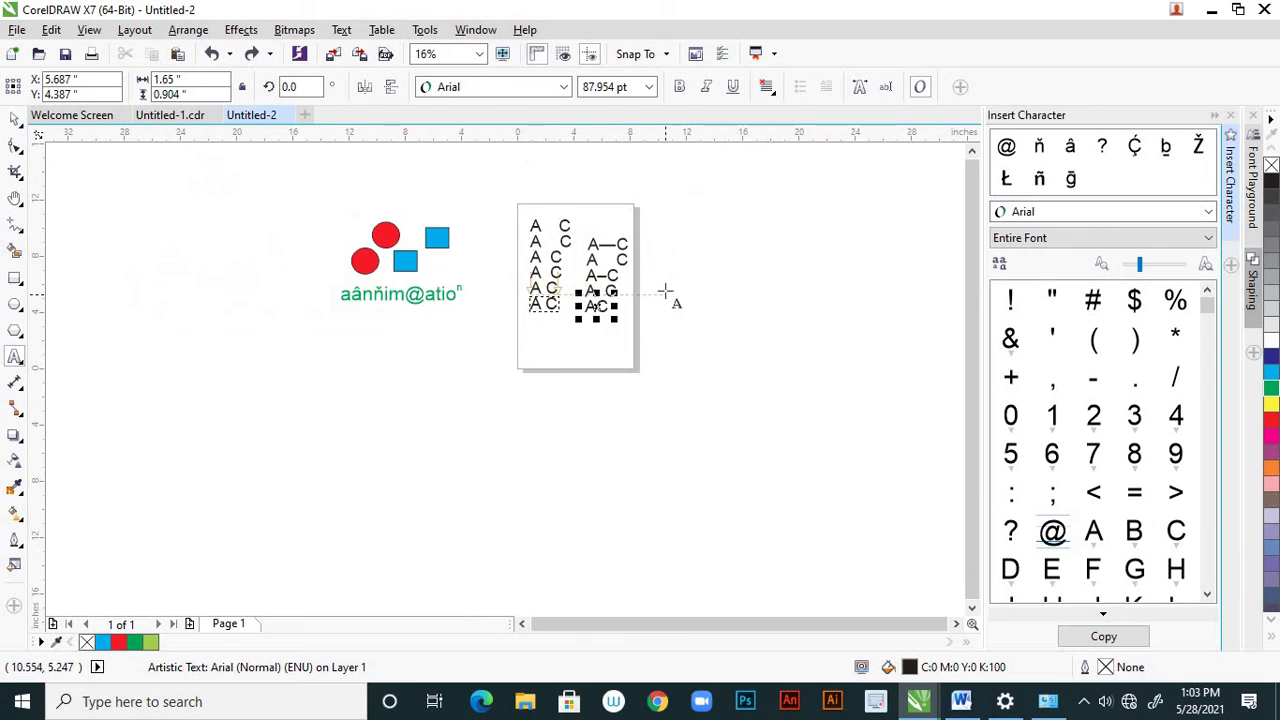
left_click(16, 360)
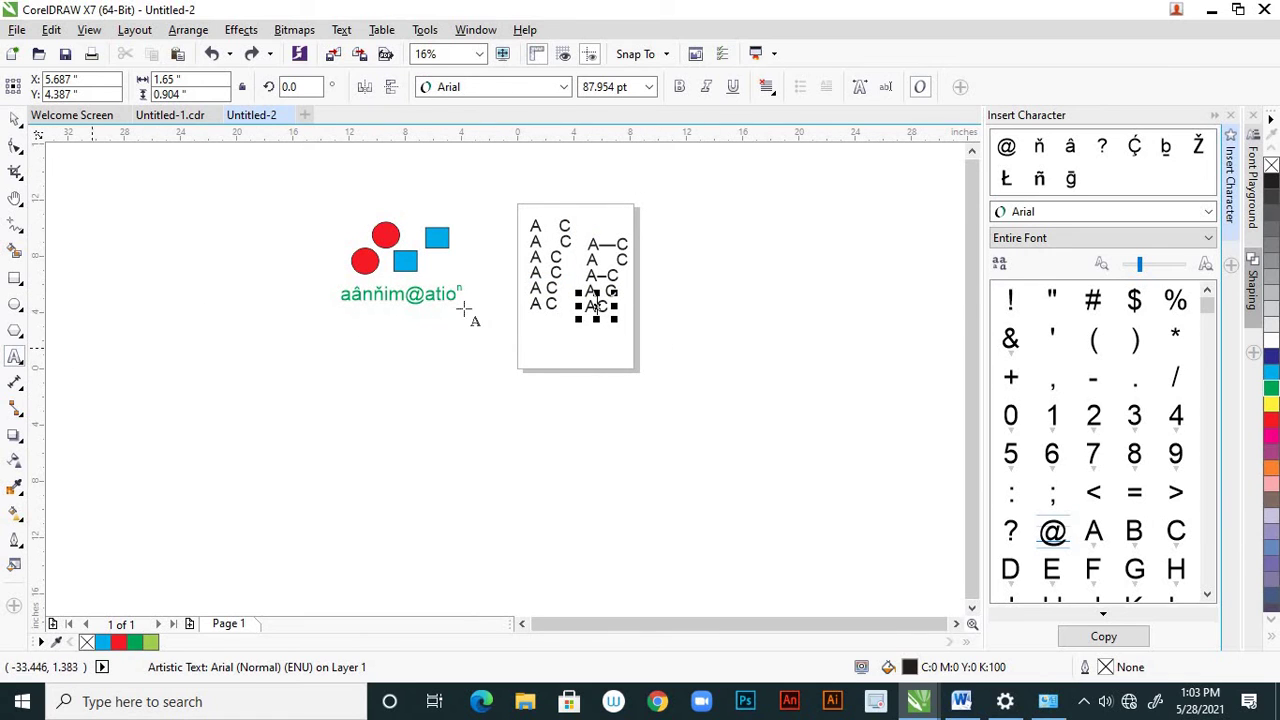
scroll(720, 360, "up", 2)
left_click_drag(606, 297, 847, 566)
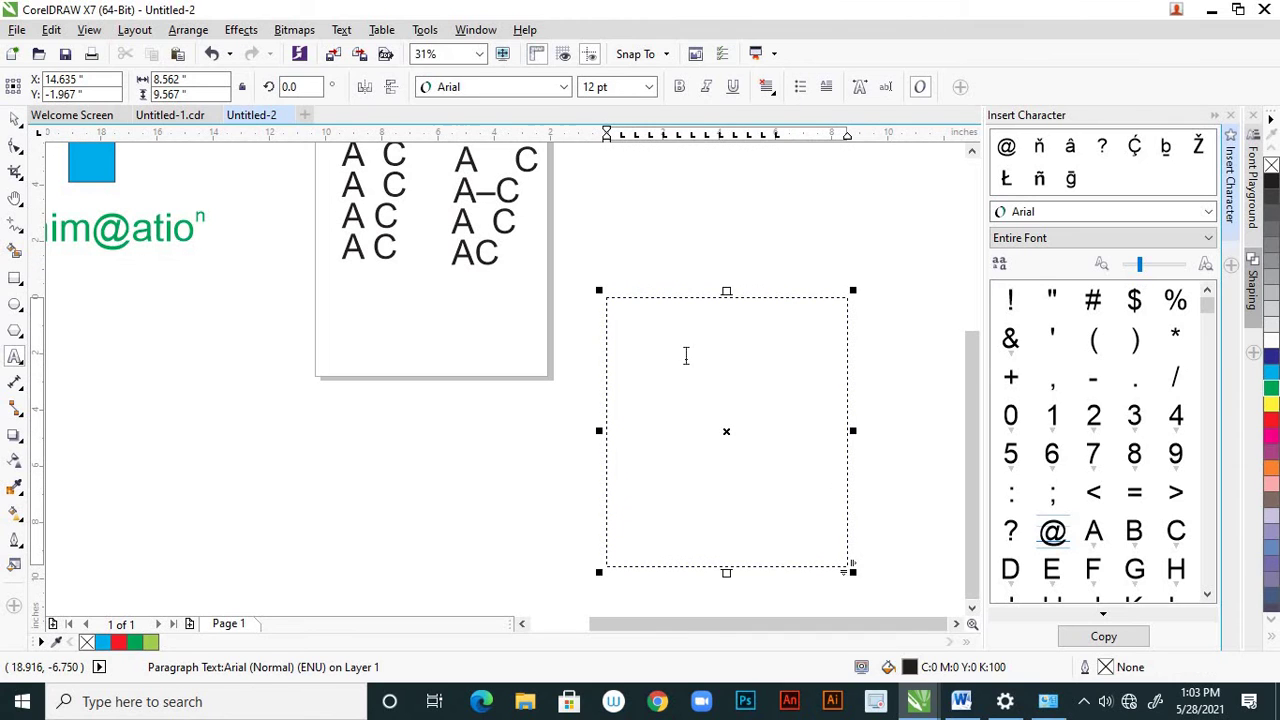
right_click(686, 364)
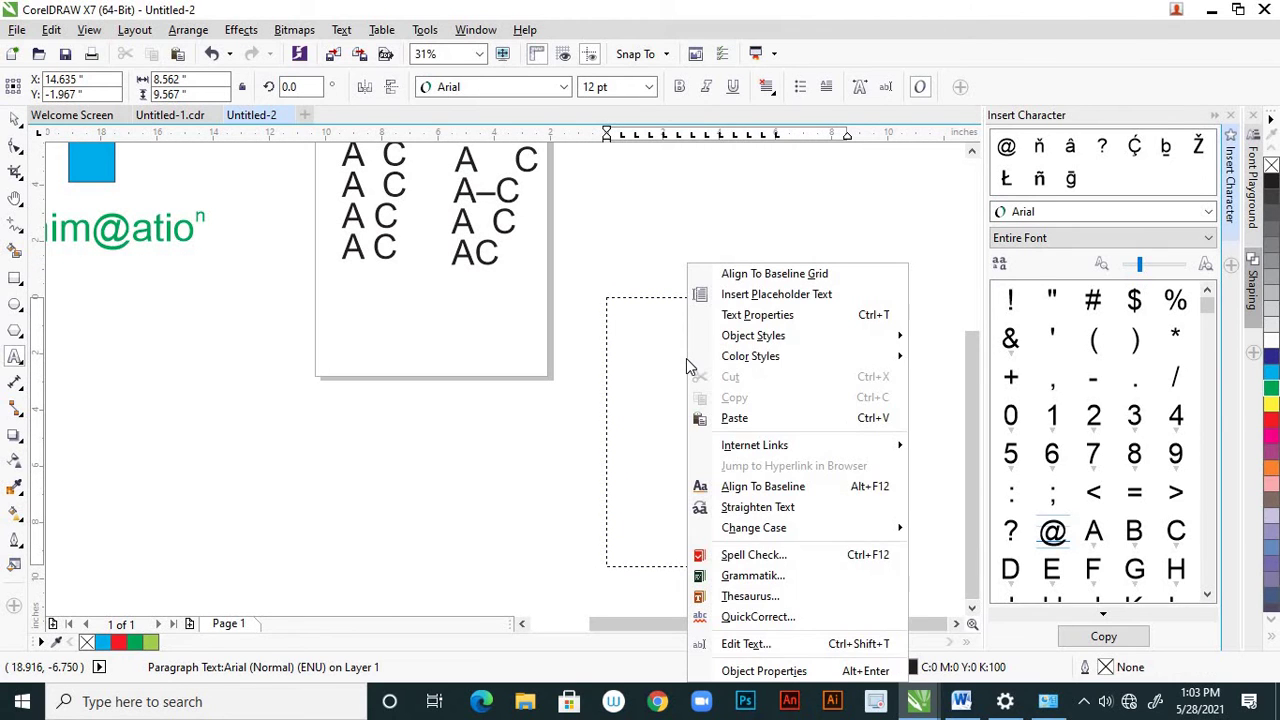
left_click(742, 296)
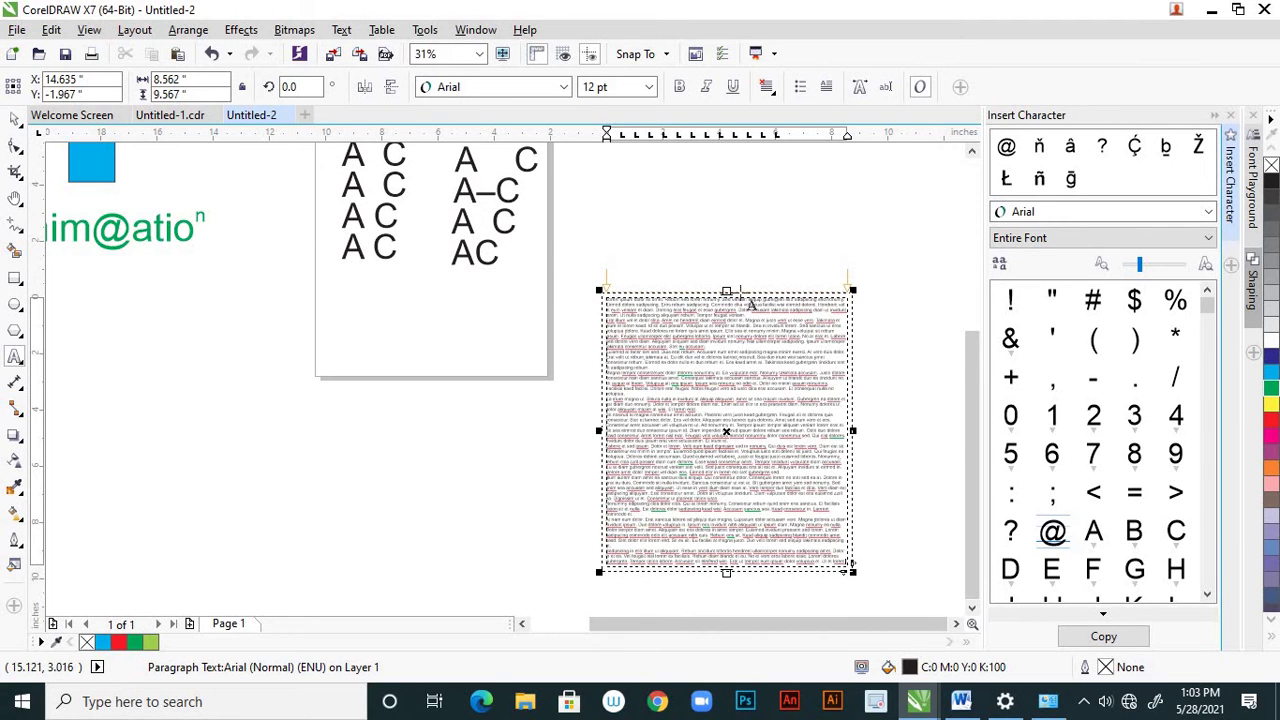
Set the placeholder paragraph's font size to 24 pt
left_click(15, 119)
left_click(632, 330)
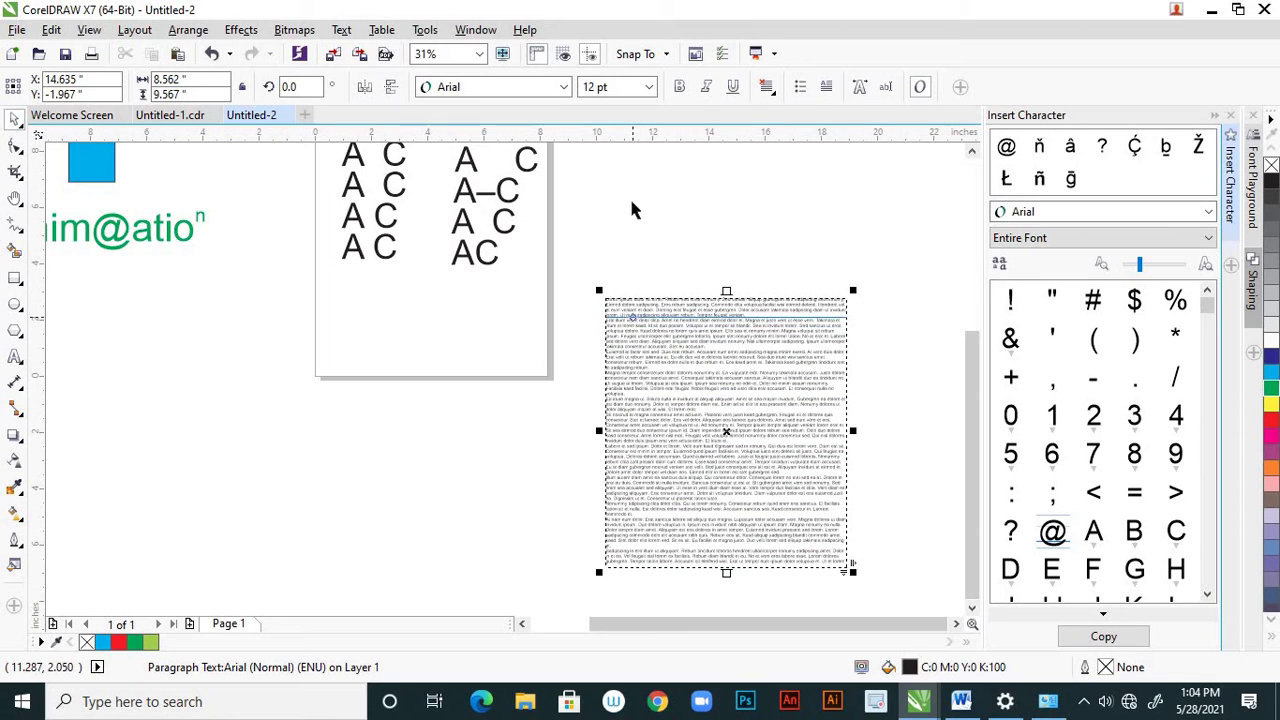
left_click(649, 88)
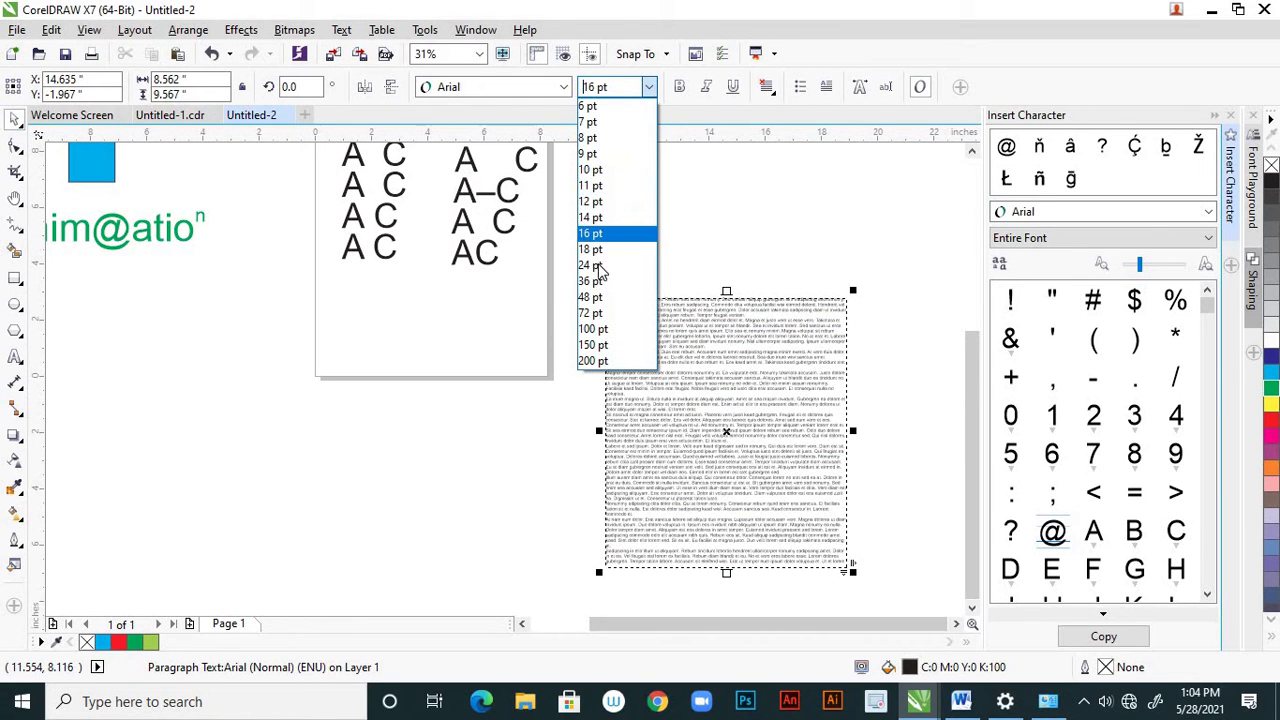
left_click(596, 266)
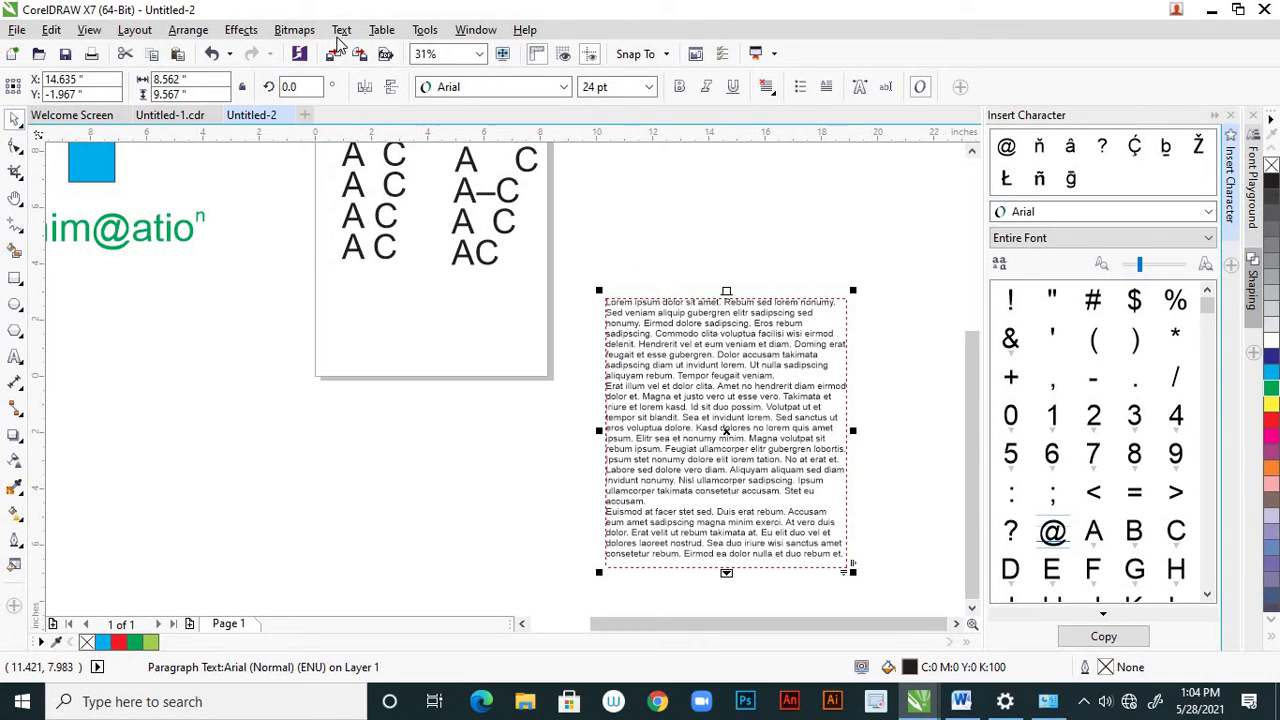
Divide the placeholder paragraph into three equal-width columns within the current frame width and shorten the frame to about 6.9 inches high
left_click(342, 30)
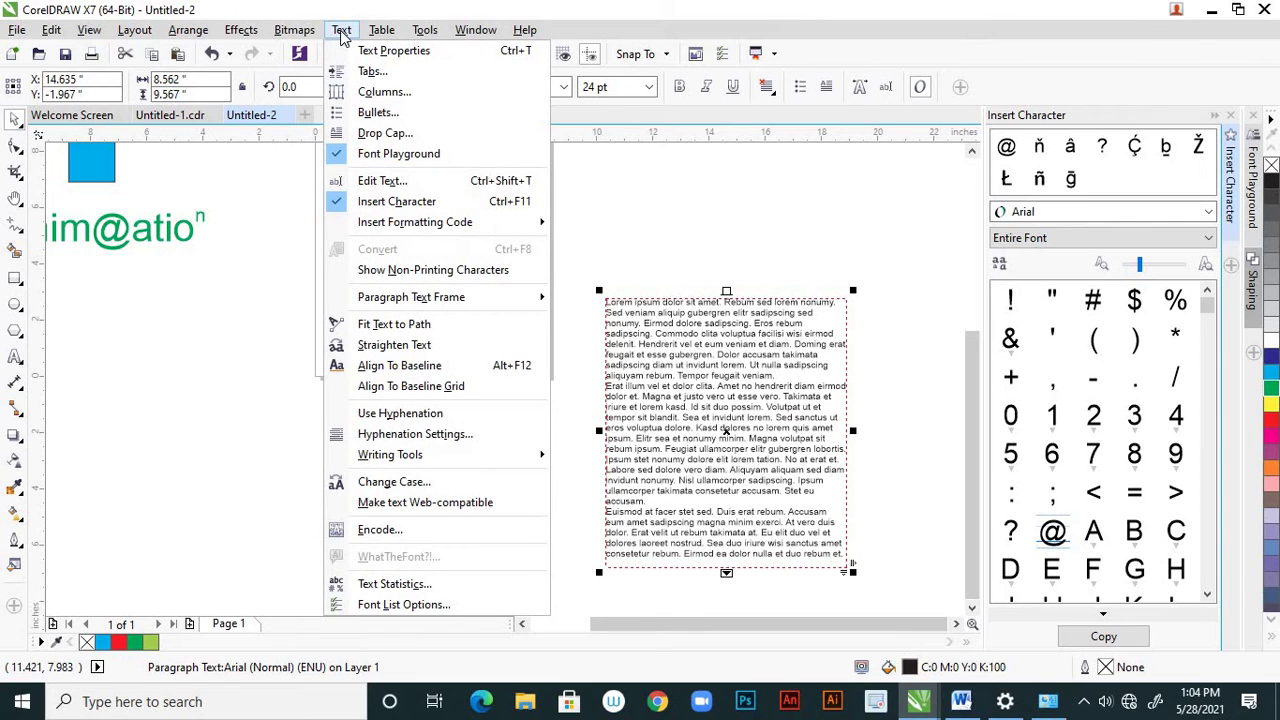
left_click(380, 96)
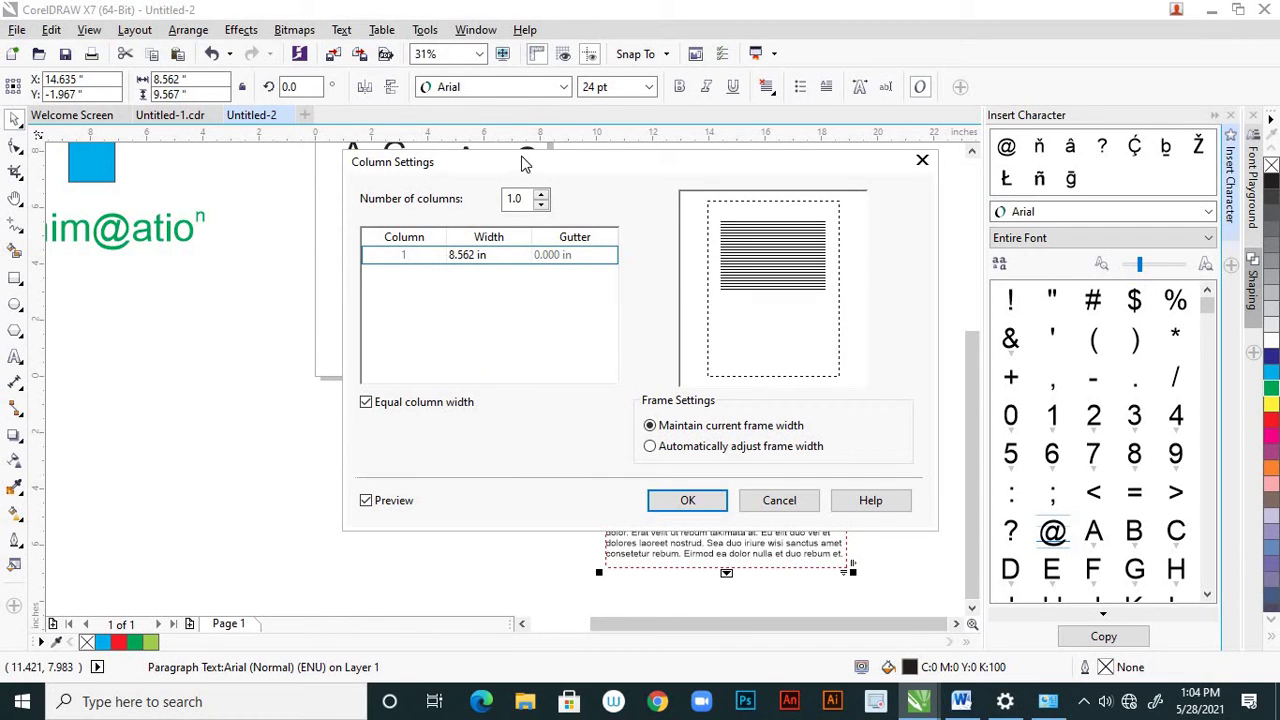
left_click_drag(622, 168, 568, 282)
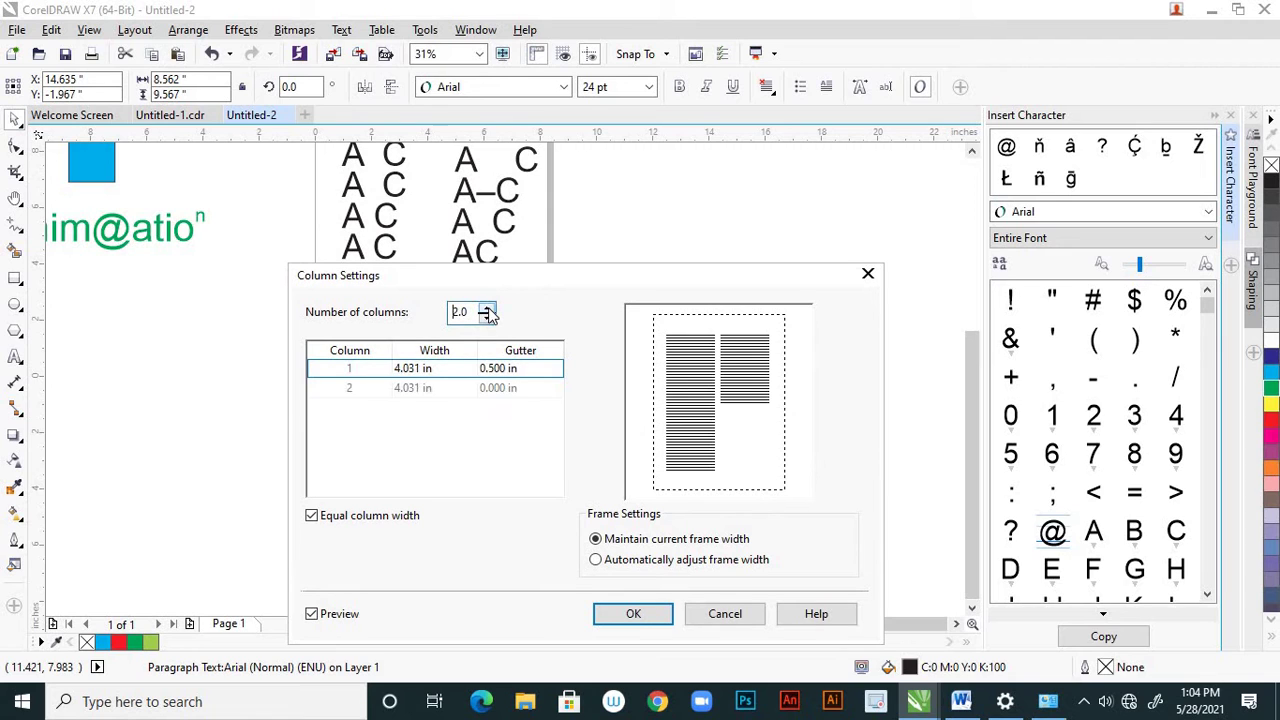
left_click(486, 309)
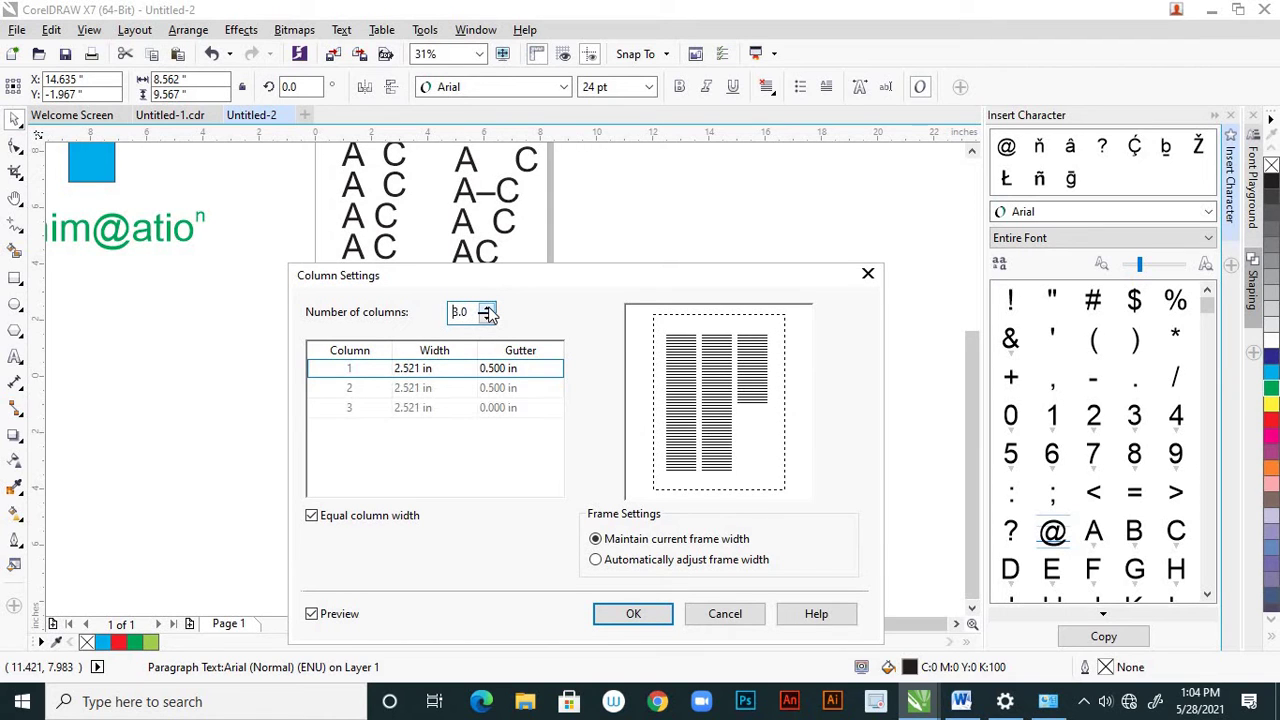
left_click(633, 613)
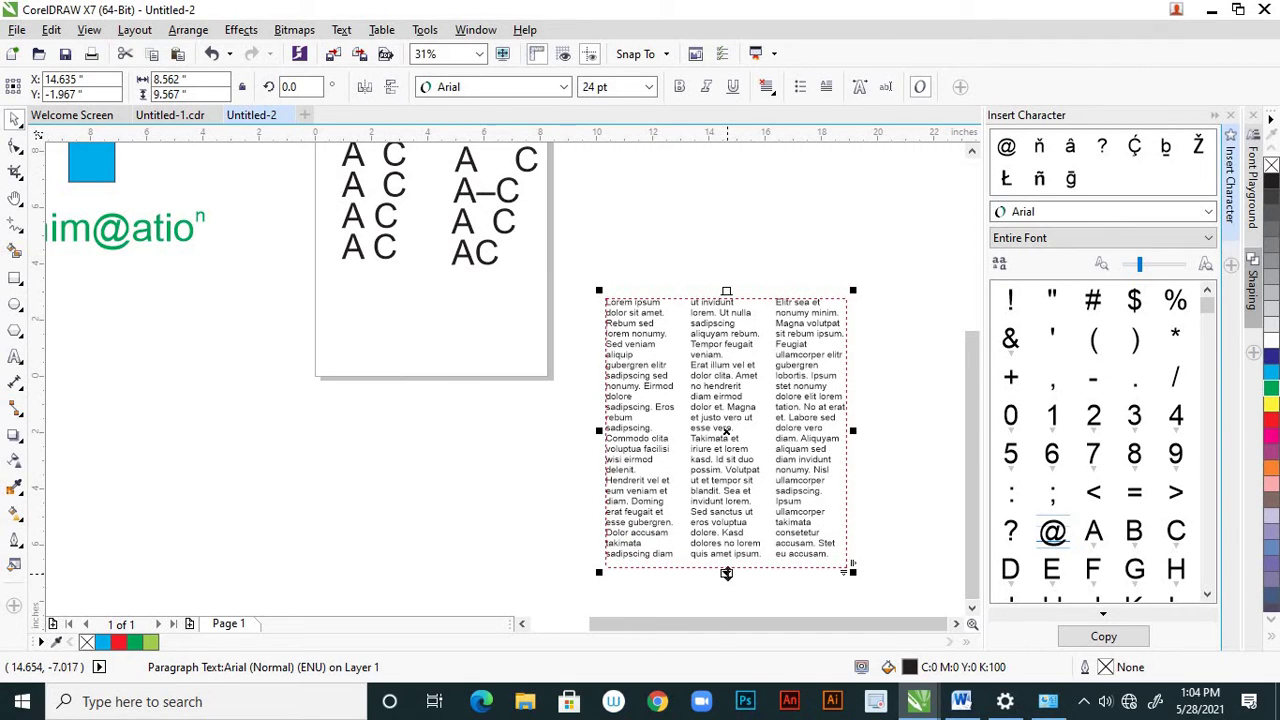
left_click_drag(726, 573, 727, 497)
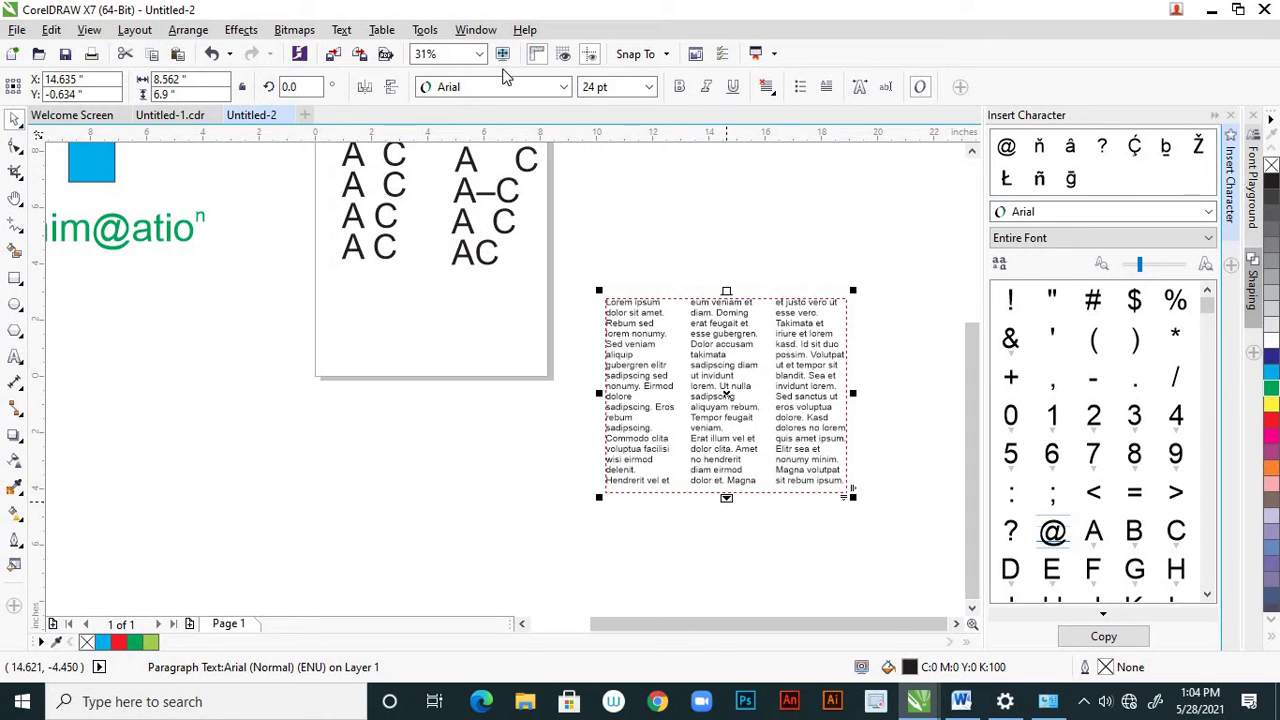
Extend the three-column frame to about 7.1 inches high and replace the selected middle-column text with a Column/Frame Break
left_click(342, 30)
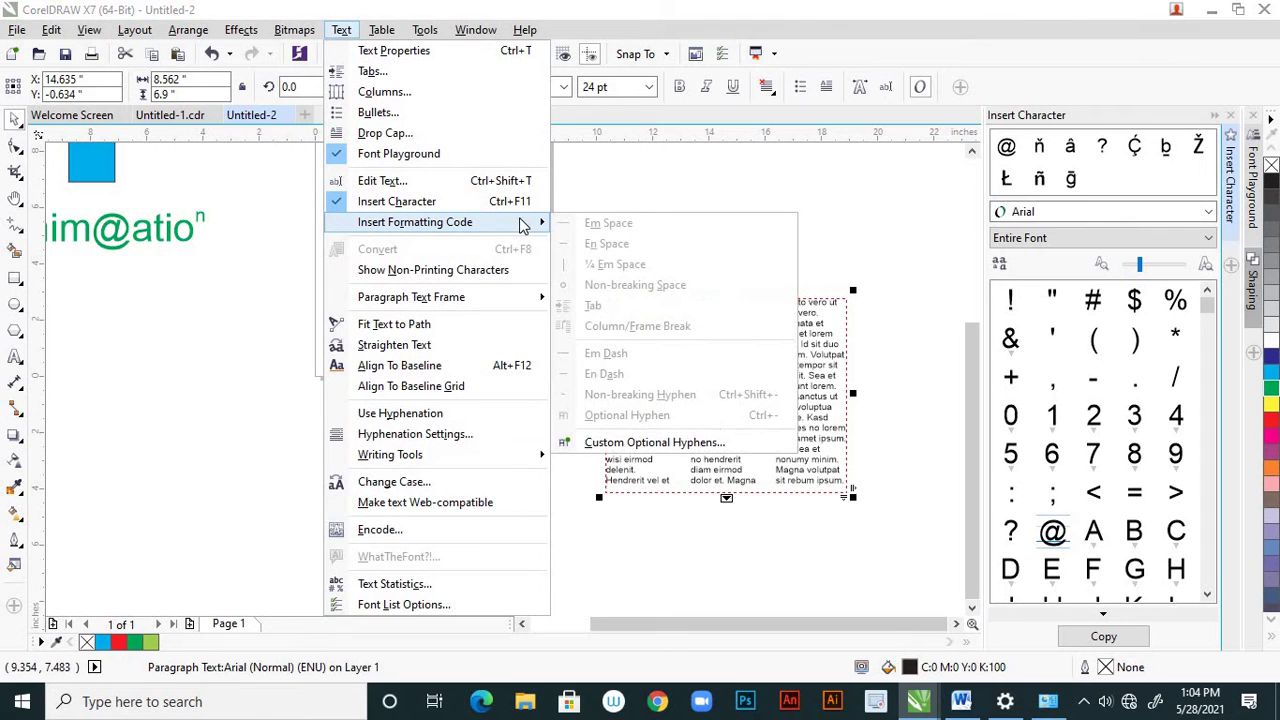
left_click(640, 122)
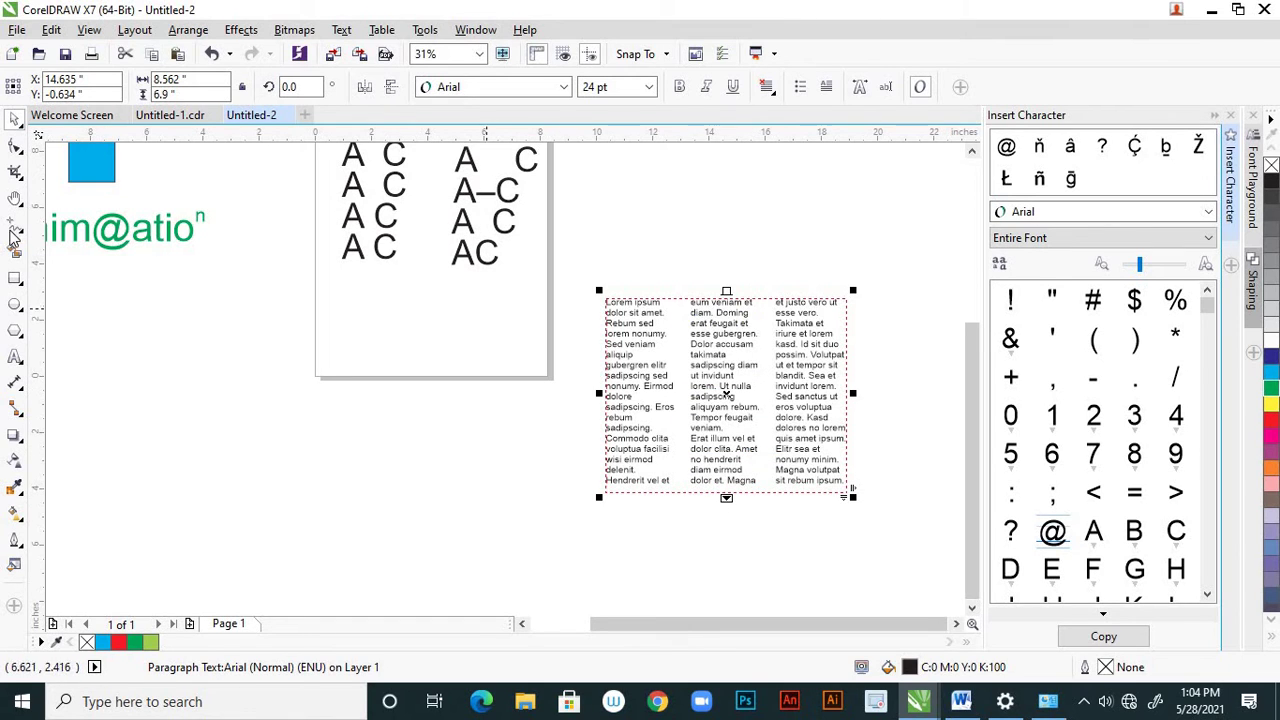
left_click(15, 357)
left_click(710, 388)
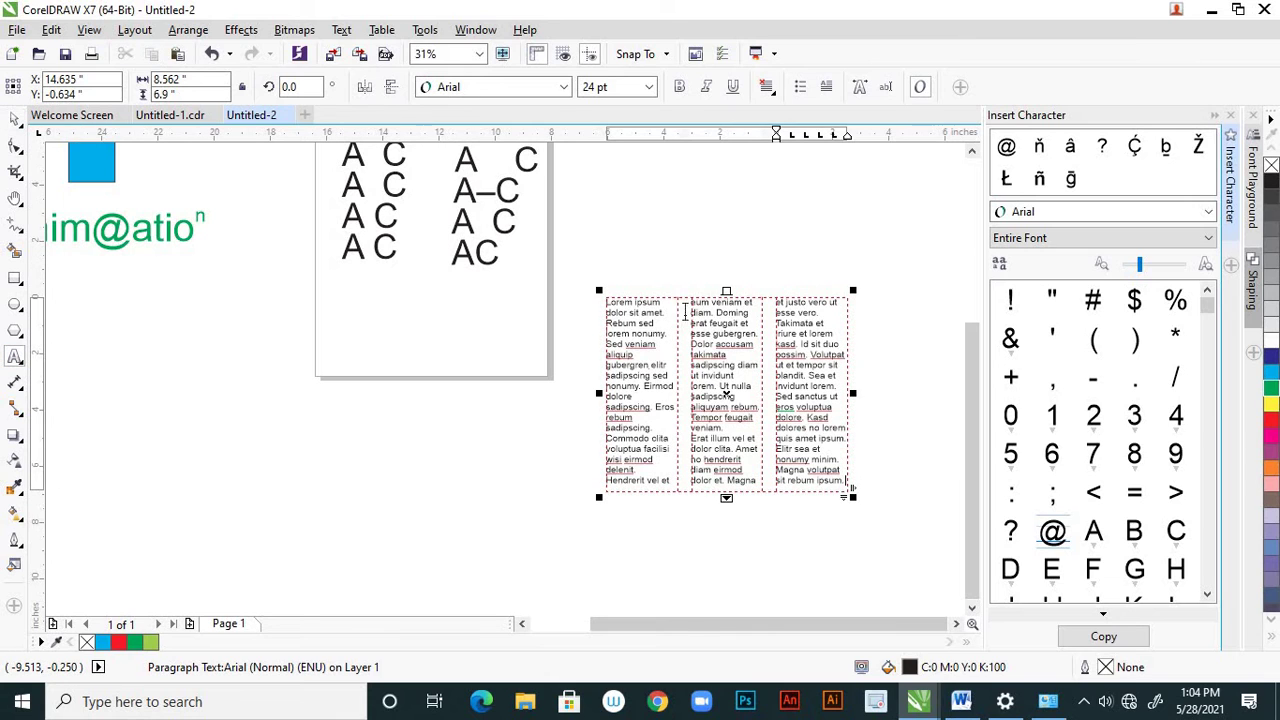
left_click_drag(690, 306, 753, 484)
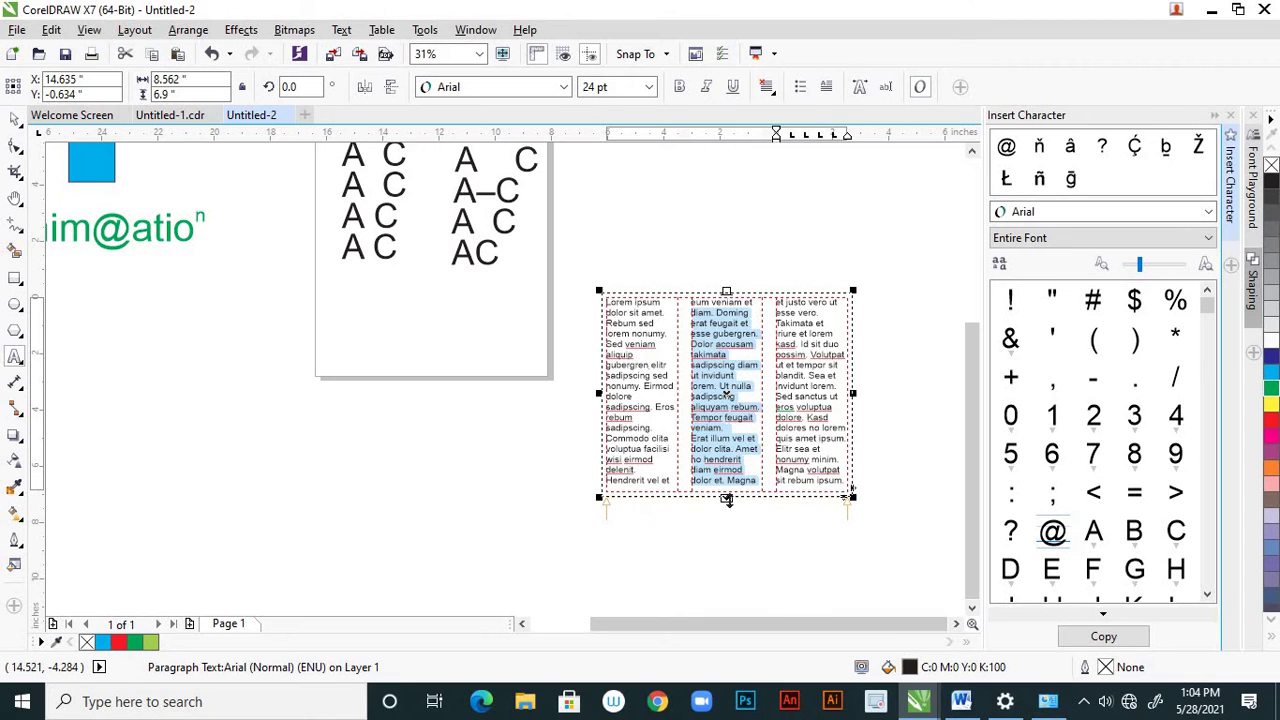
left_click_drag(726, 498, 726, 502)
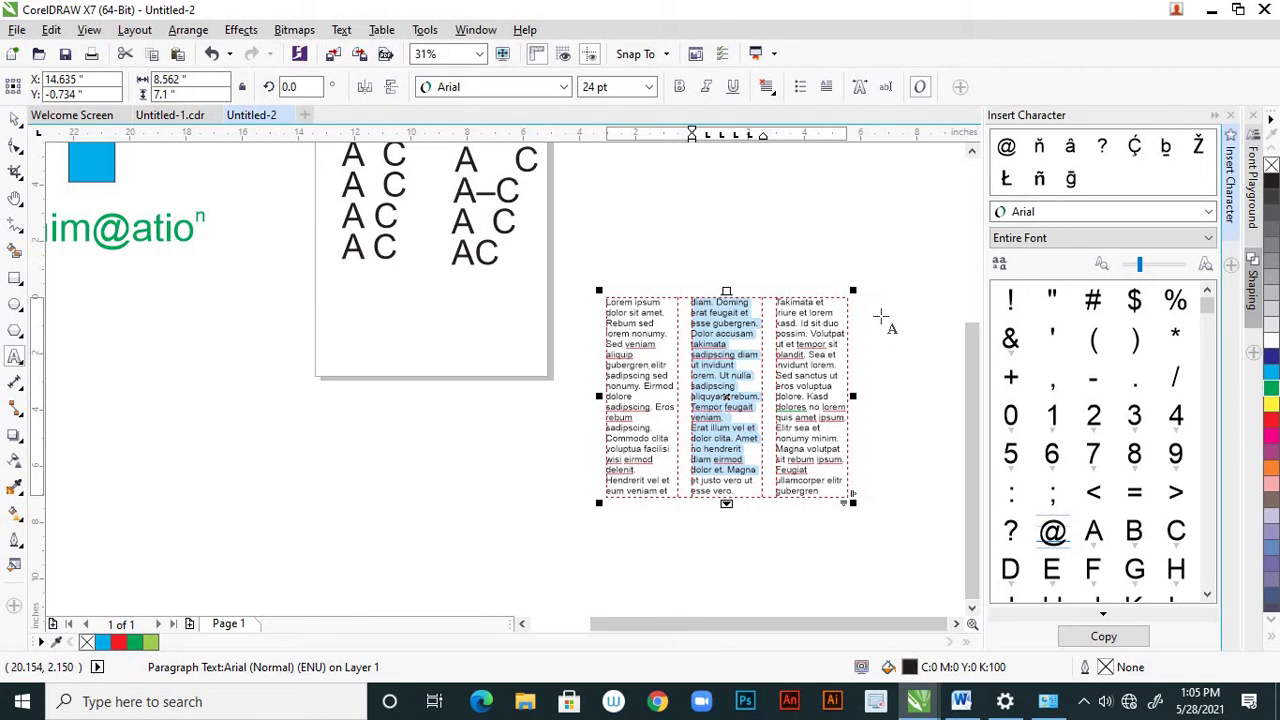
left_click(341, 30)
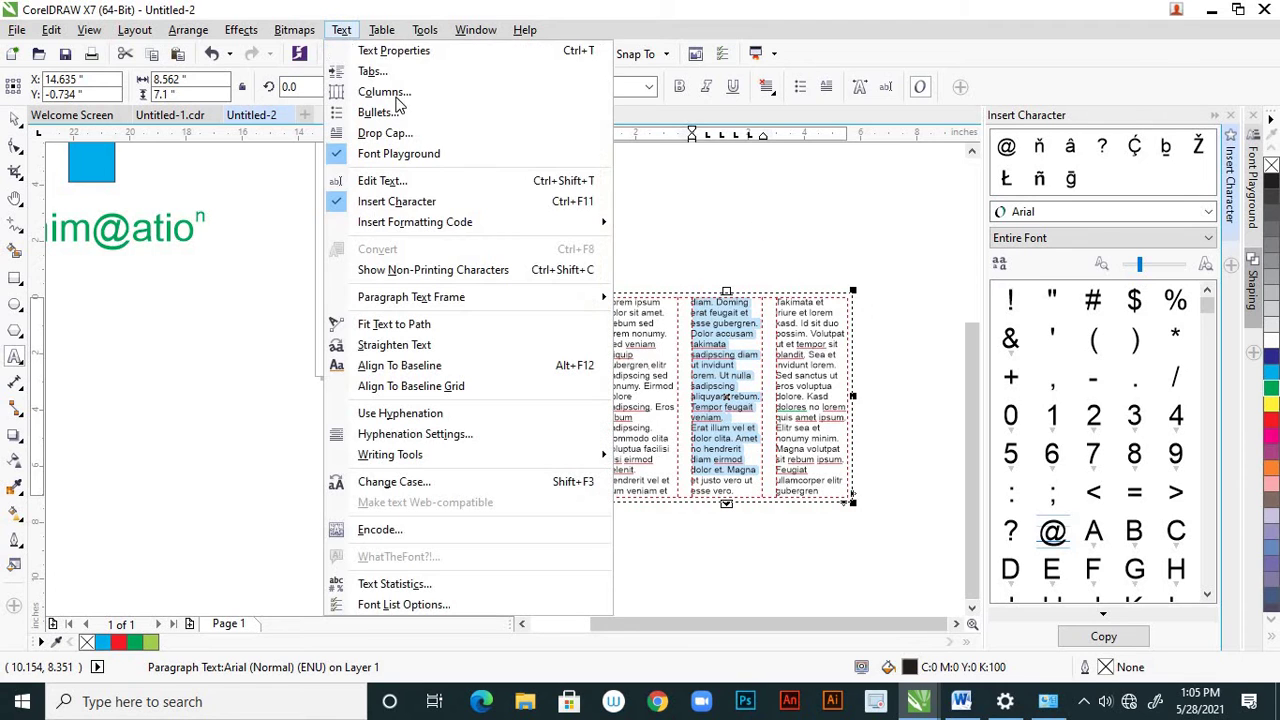
mouse_move(594, 223)
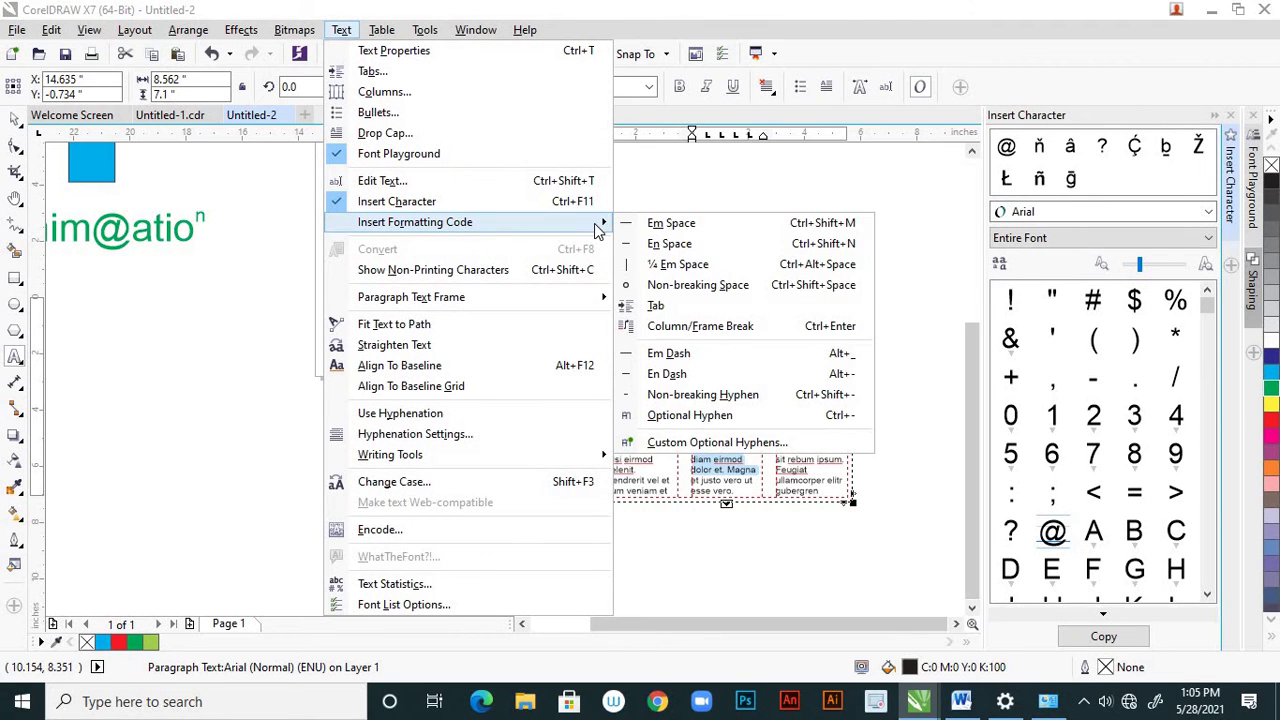
left_click(700, 331)
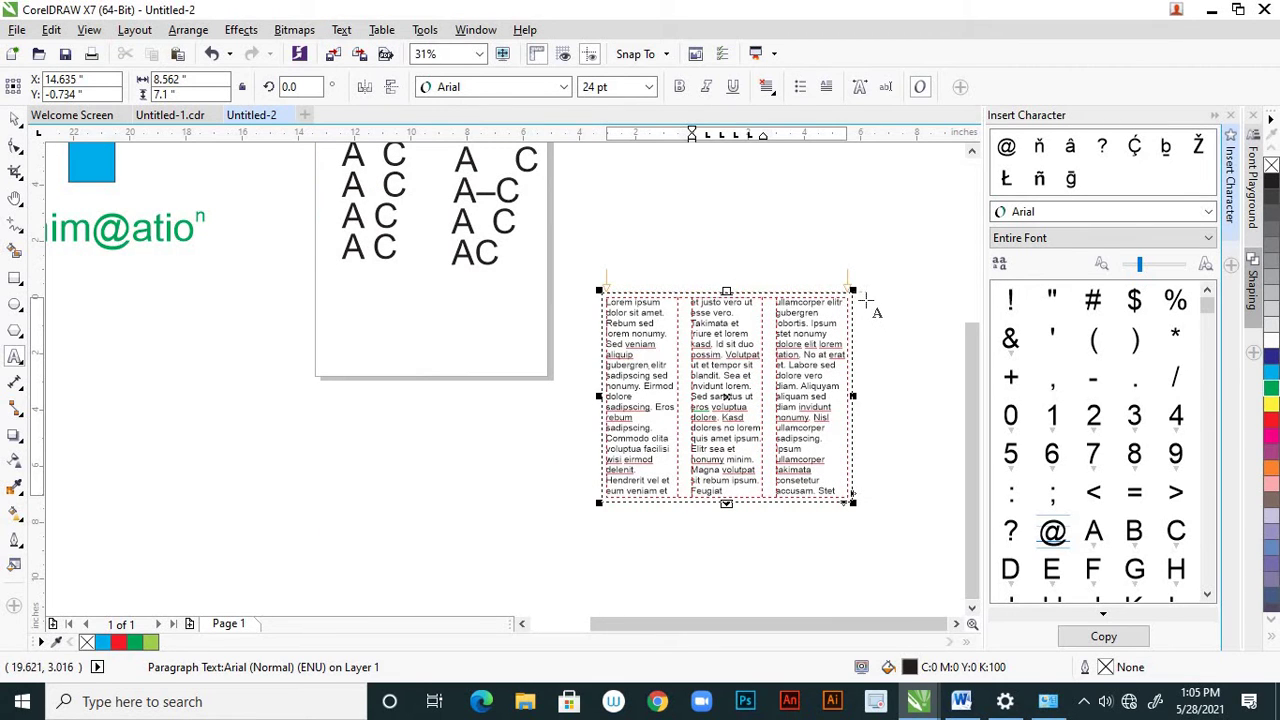
Draw an empty paragraph text frame to the right of the three-column text and resize it to about 3.1 by 5.5 inches
left_click_drag(866, 292, 946, 491)
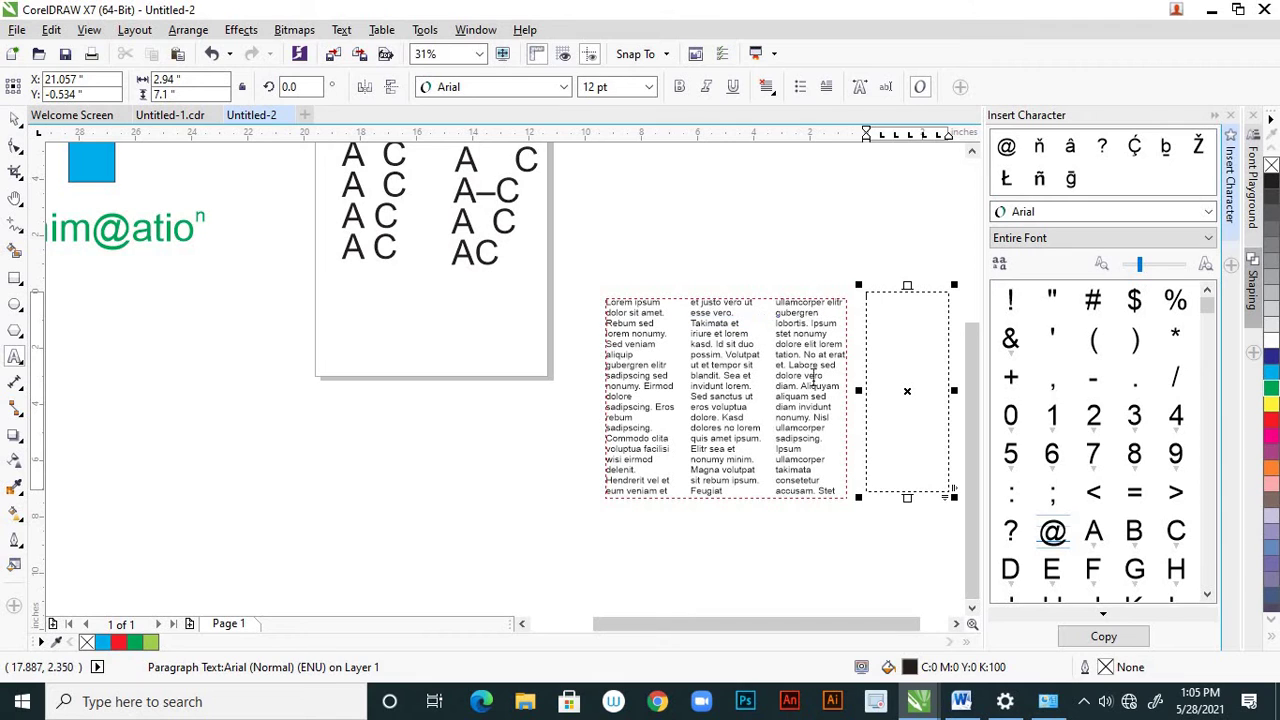
left_click_drag(954, 497, 956, 506)
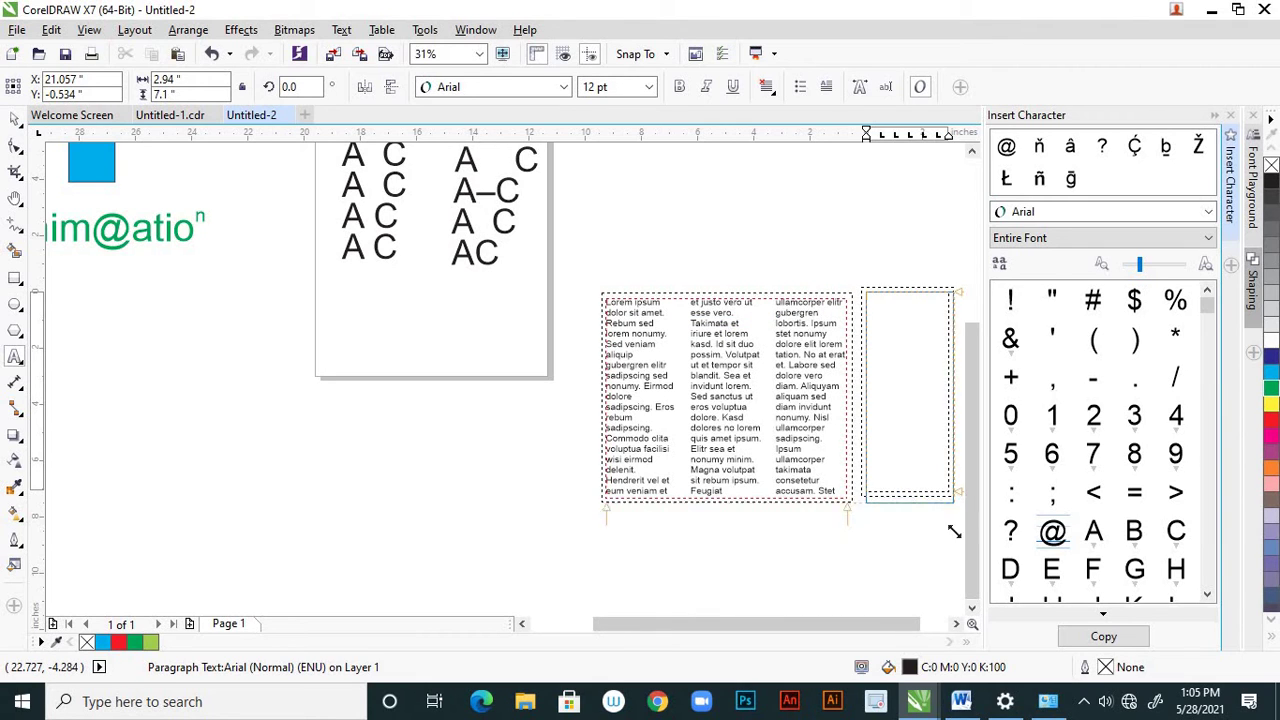
left_click_drag(903, 473, 910, 448)
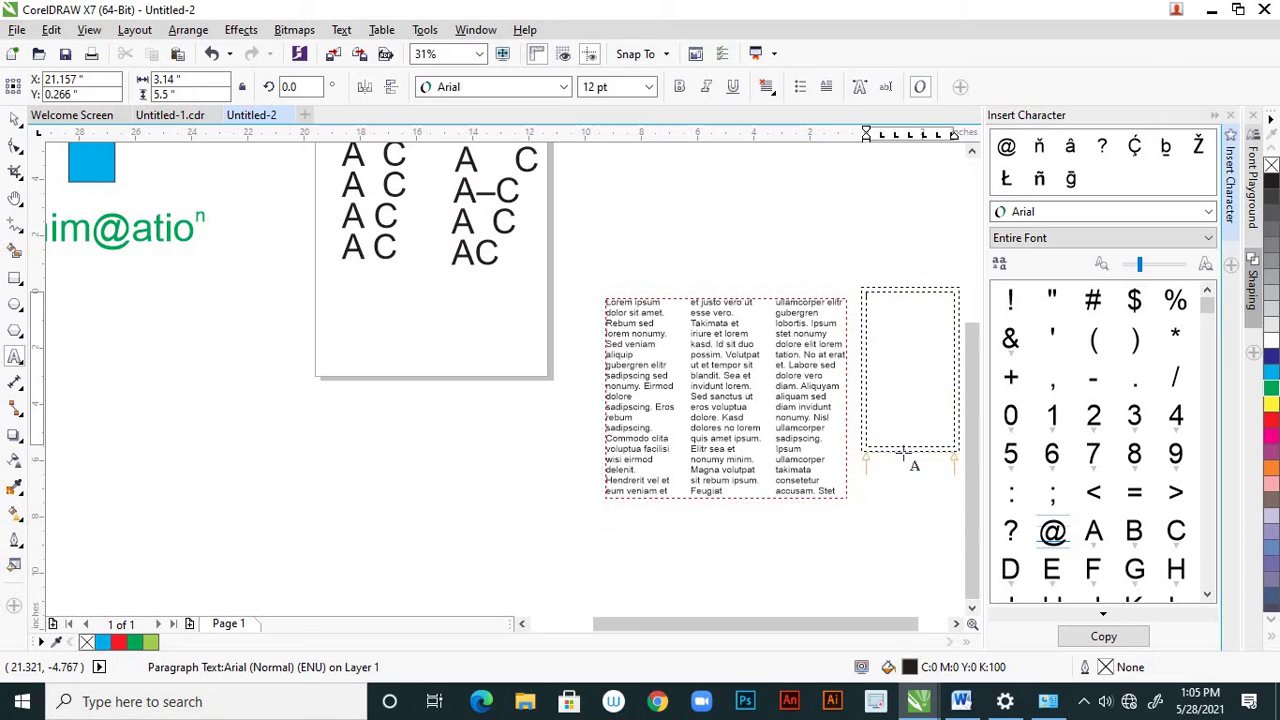
Undo the drawing of the empty paragraph text frame beside the three-column placeholder text
left_click(606, 306)
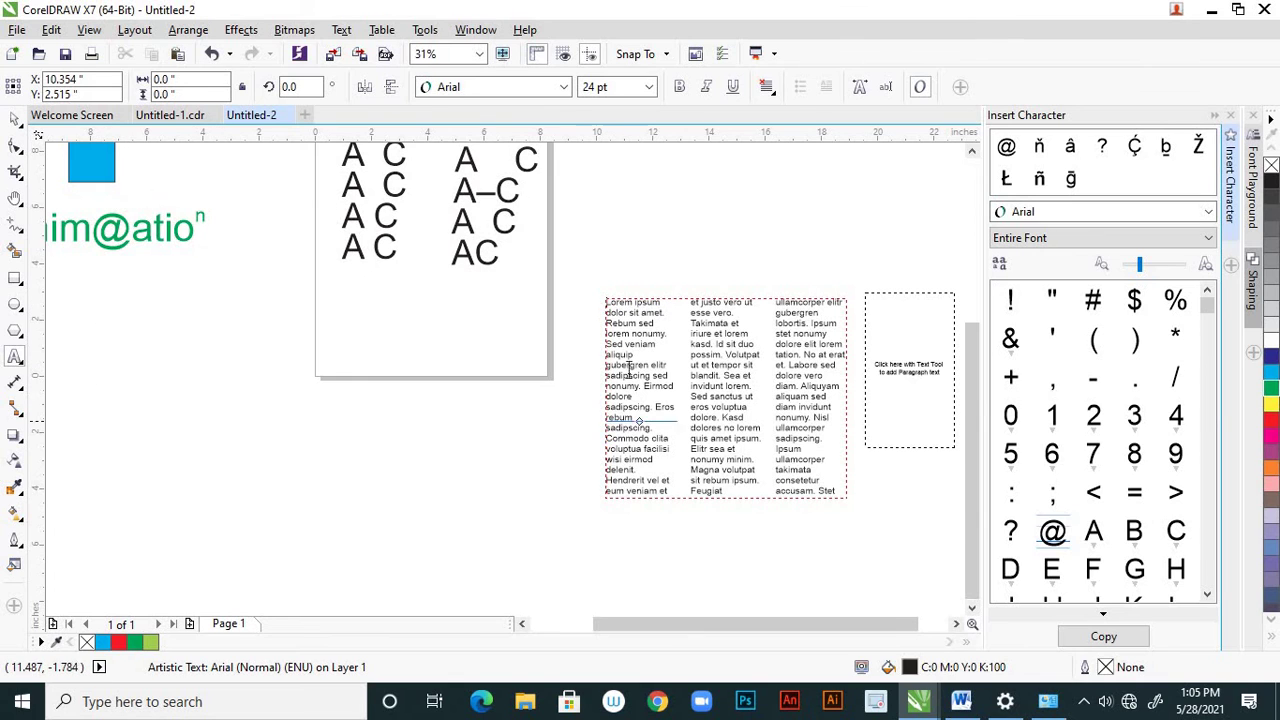
scroll(614, 343, "up", 2)
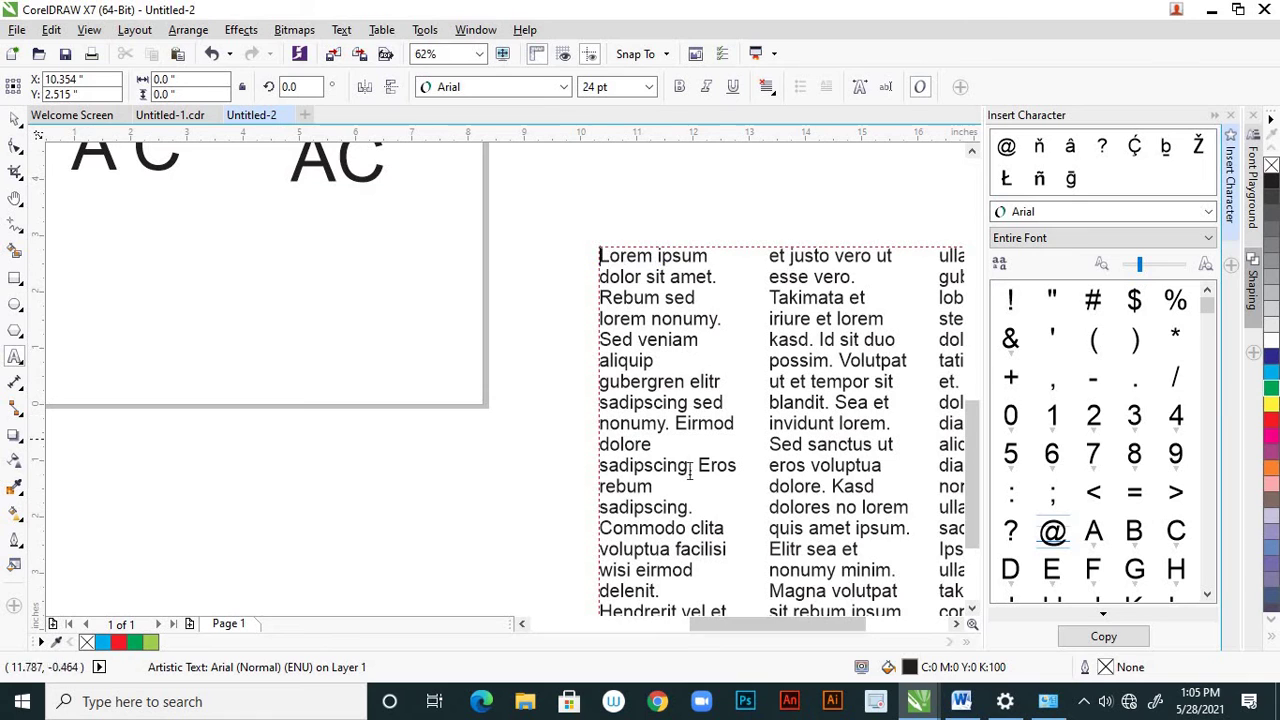
scroll(646, 243, "down", 2)
key("ctrl+z")
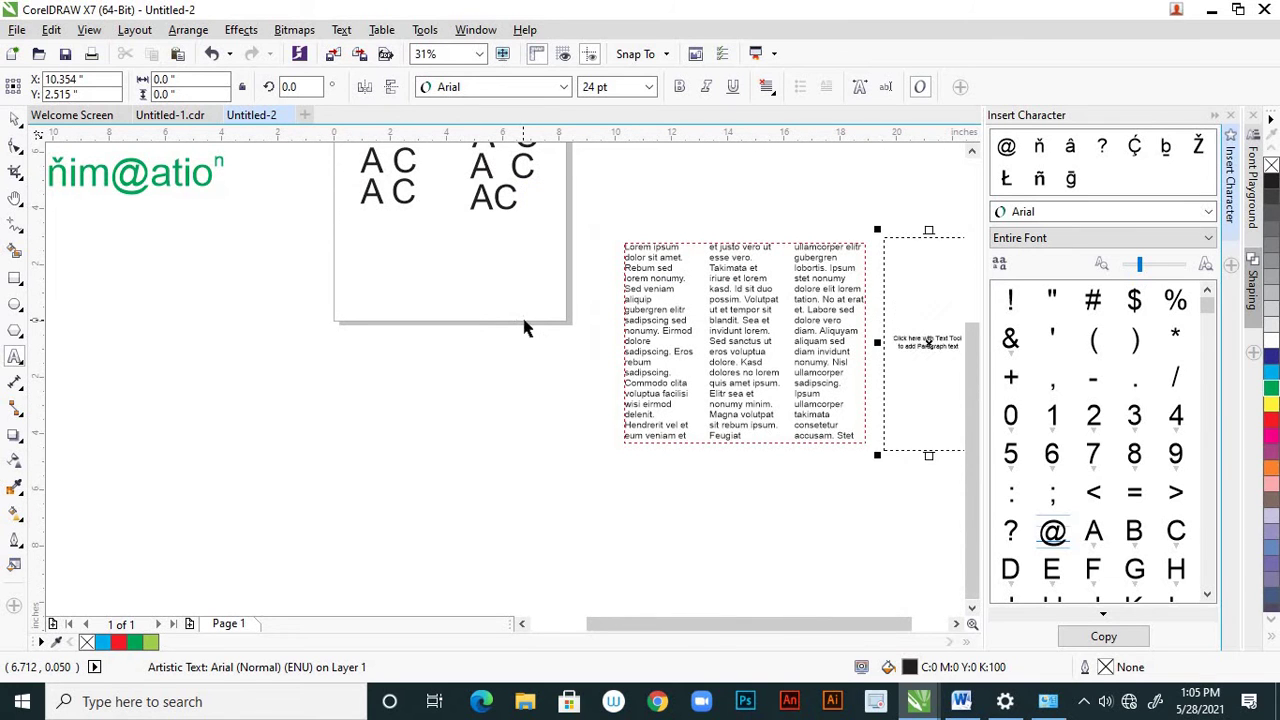
key("ctrl+z")
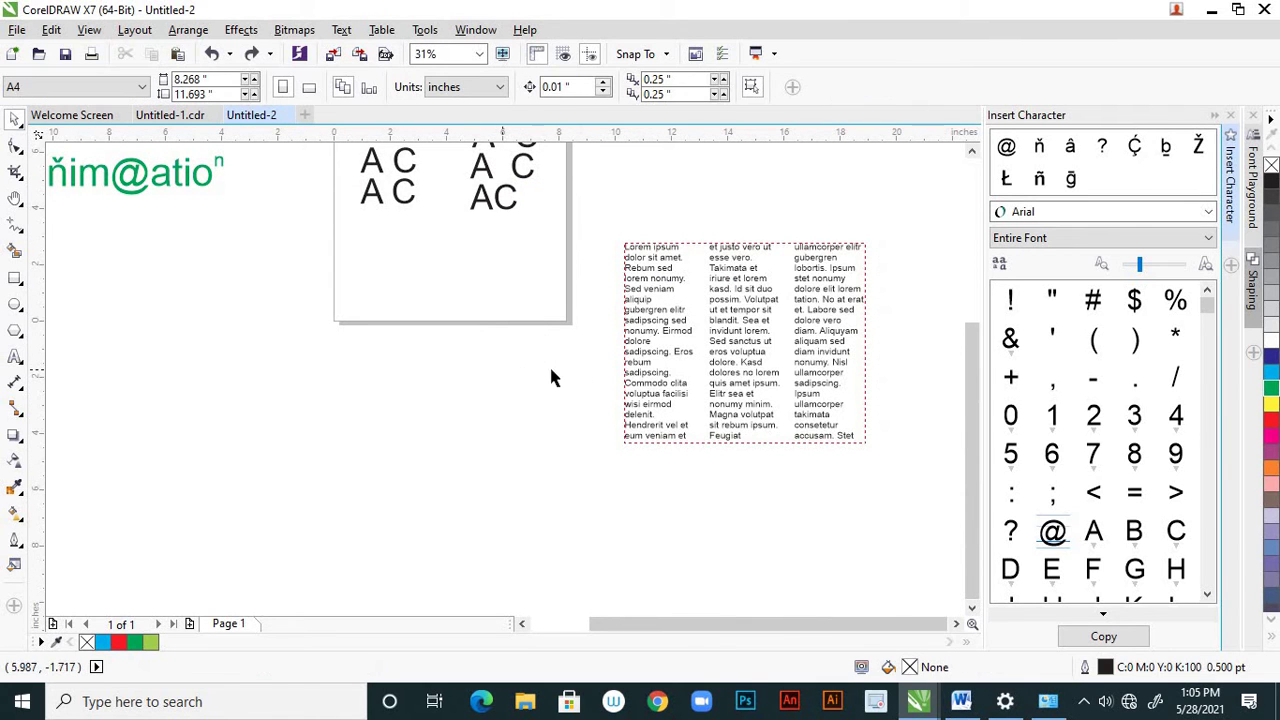
Replace the first column's opening passage, from "Lorem ipsum" through "sadipscing." before "Commodo", with a Column/Frame Break
left_click(643, 329)
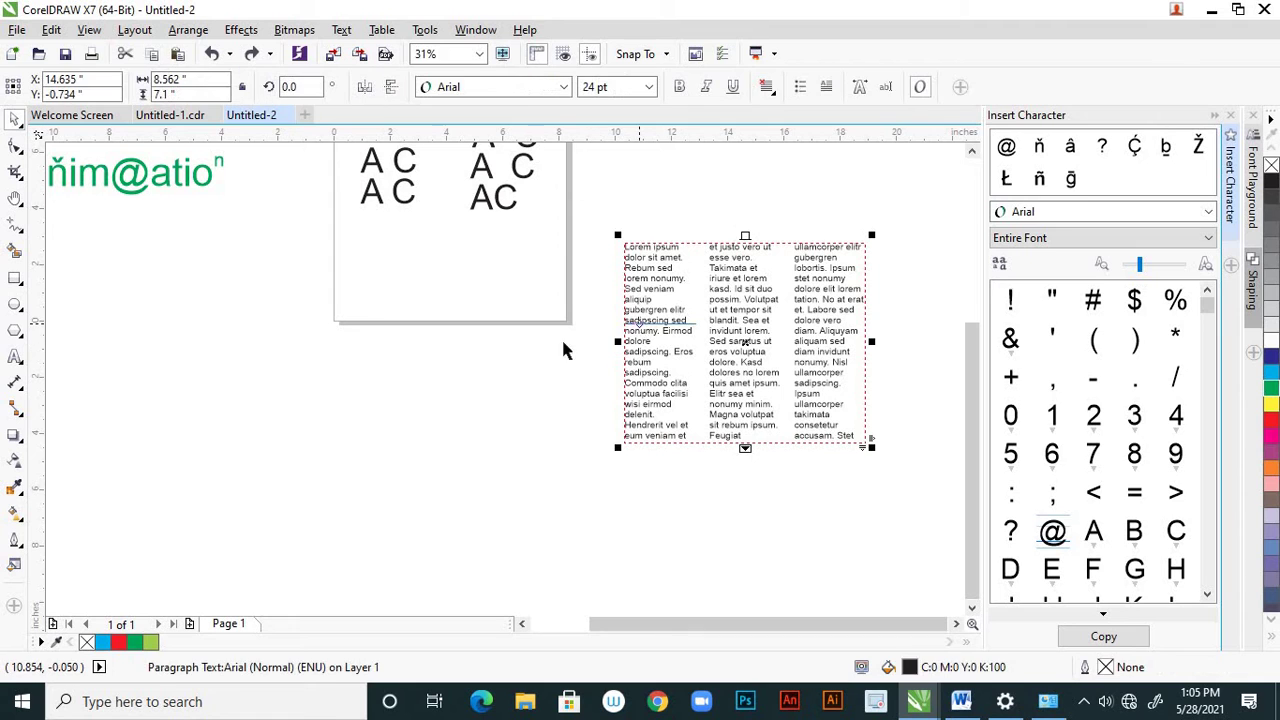
left_click(15, 357)
scroll(640, 254, "up", 2)
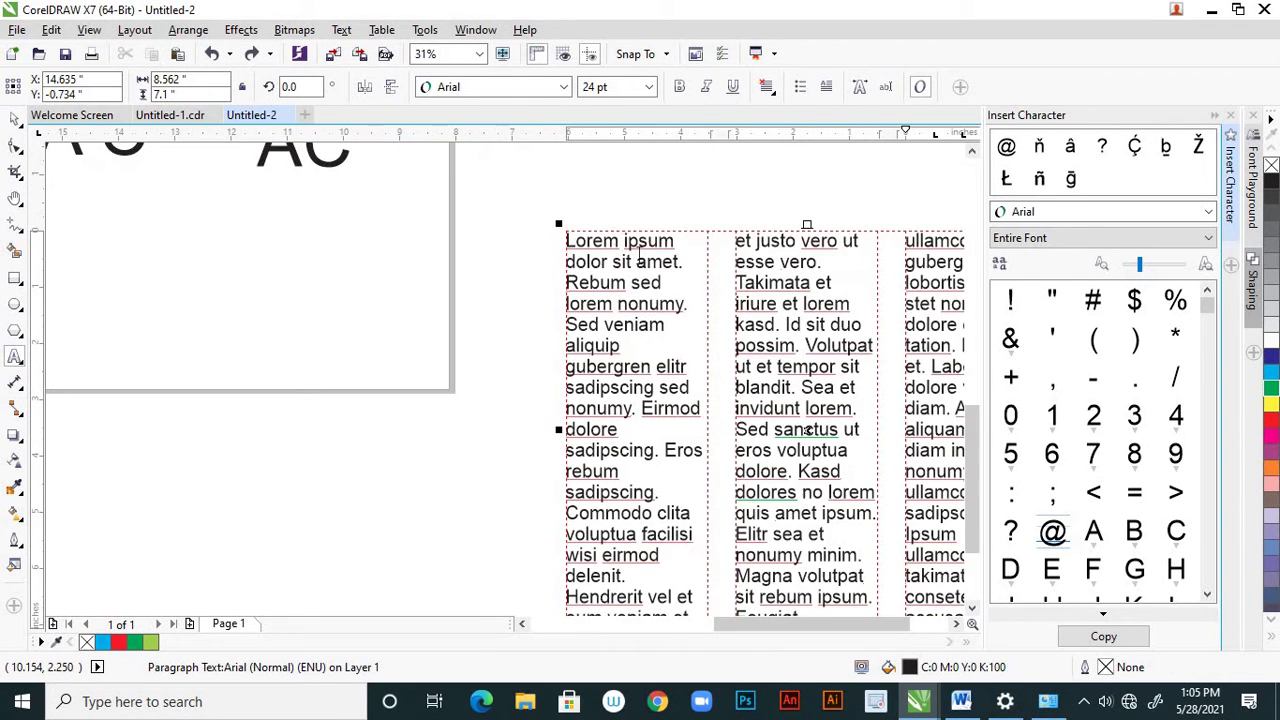
scroll(640, 200, "down", 2)
scroll(600, 215, "up", 2)
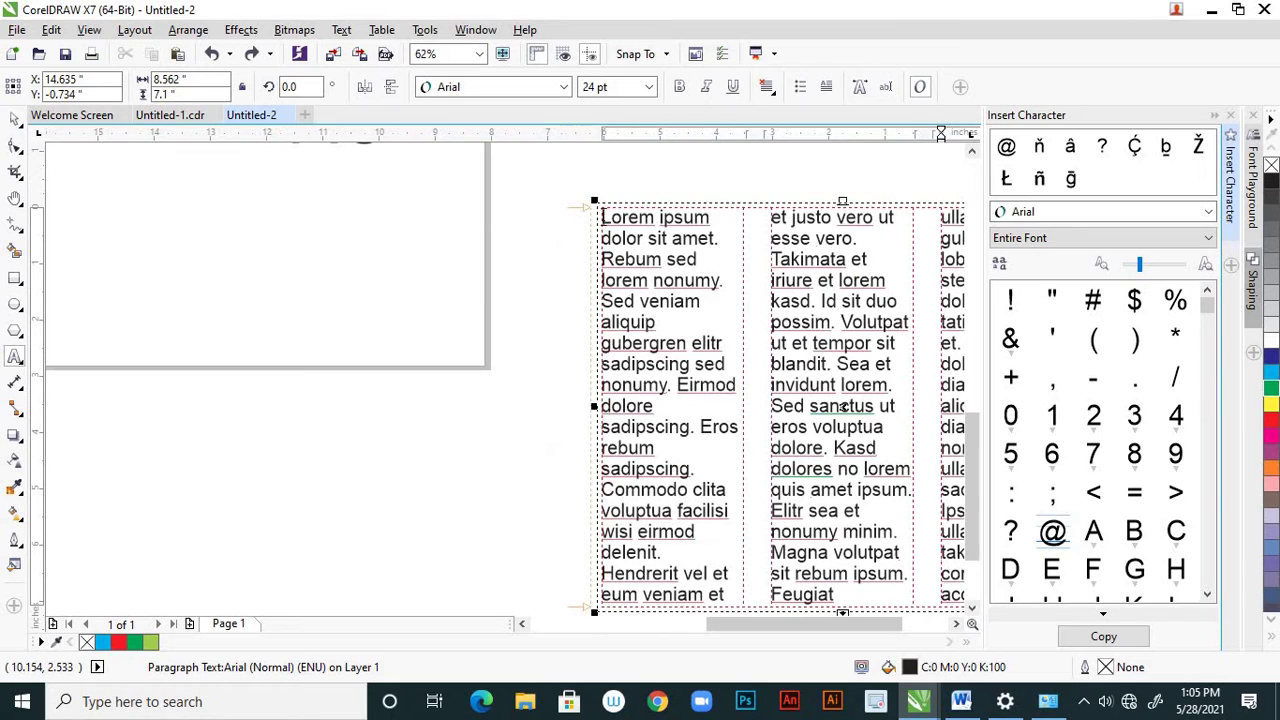
left_click(601, 217)
left_click_drag(650, 331, 710, 467)
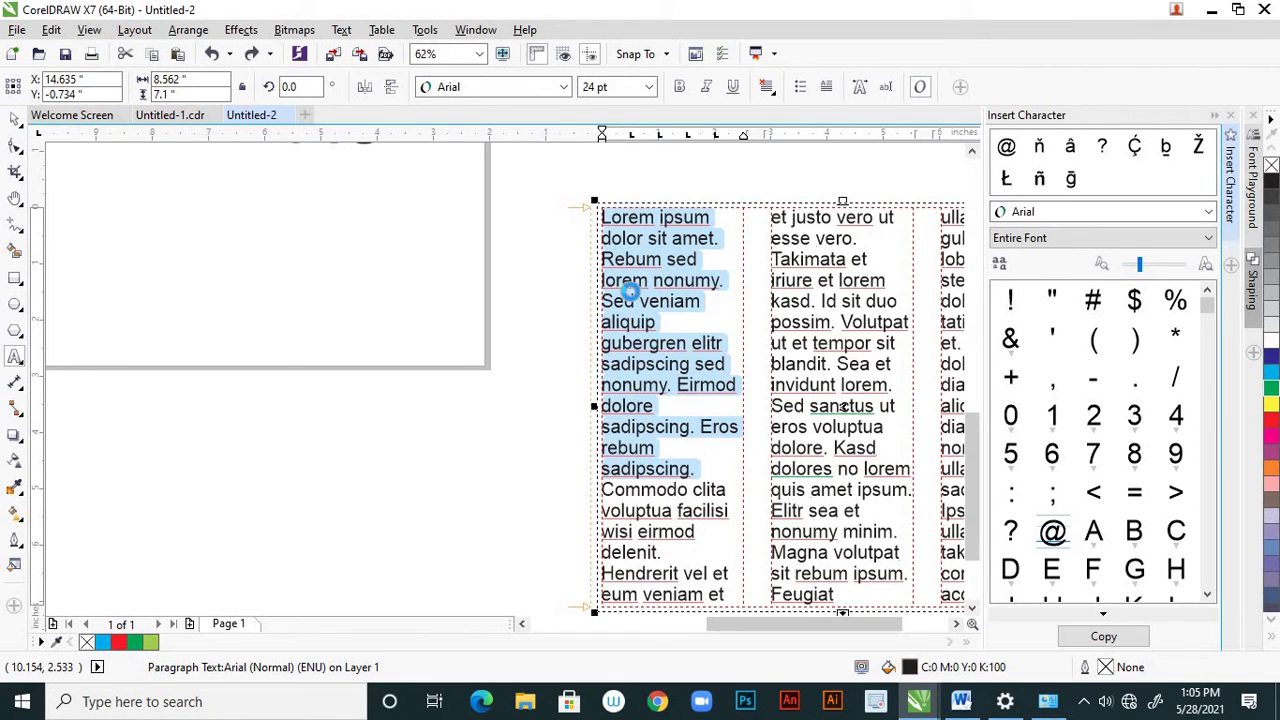
scroll(630, 290, "down", 2)
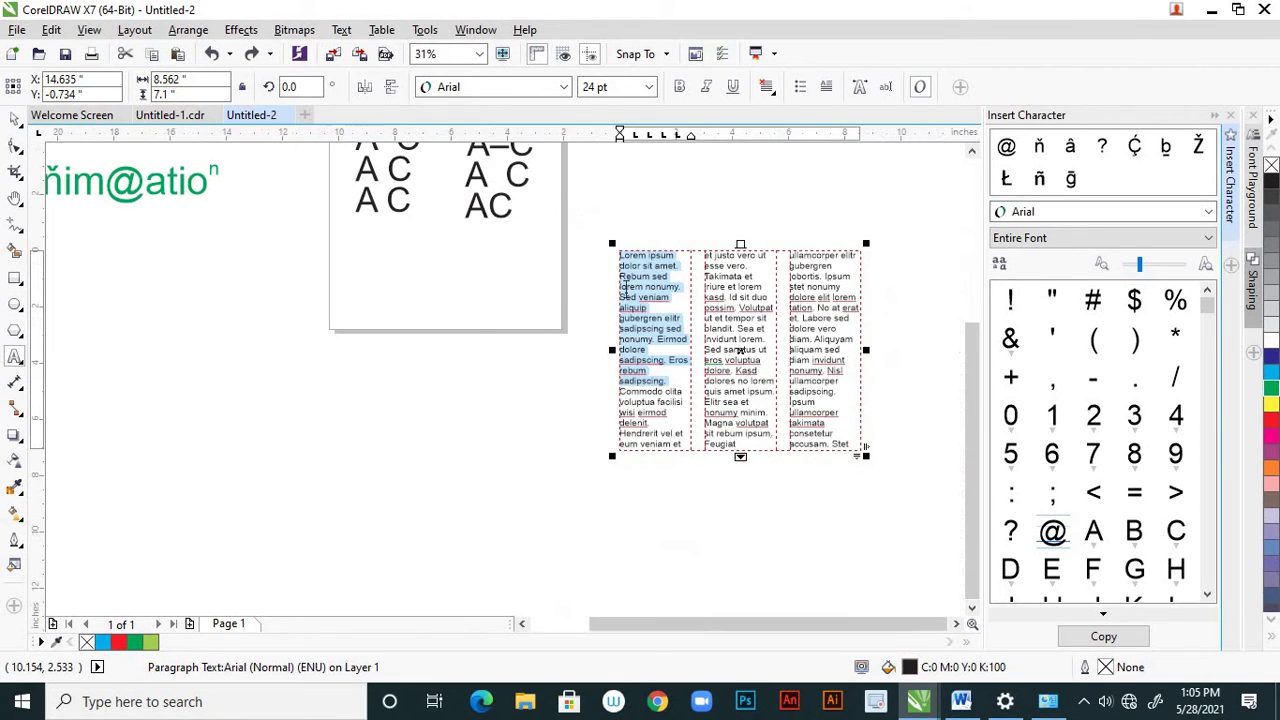
left_click(341, 29)
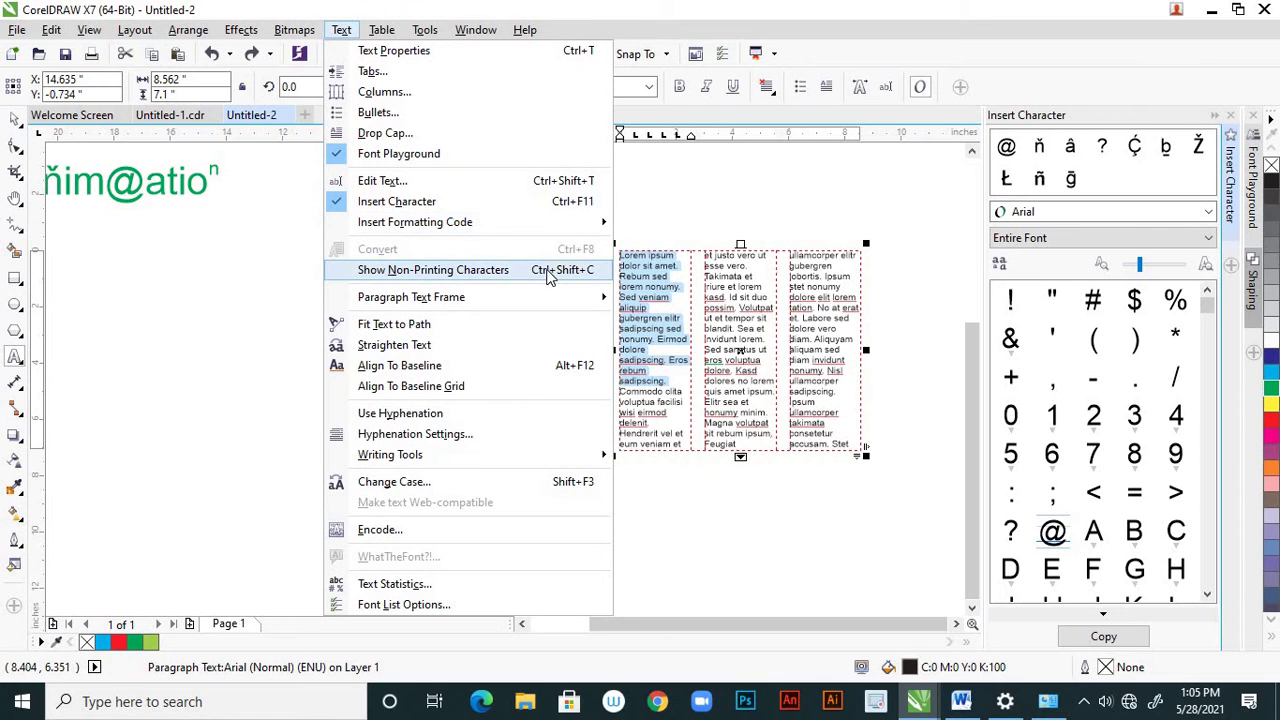
mouse_move(600, 224)
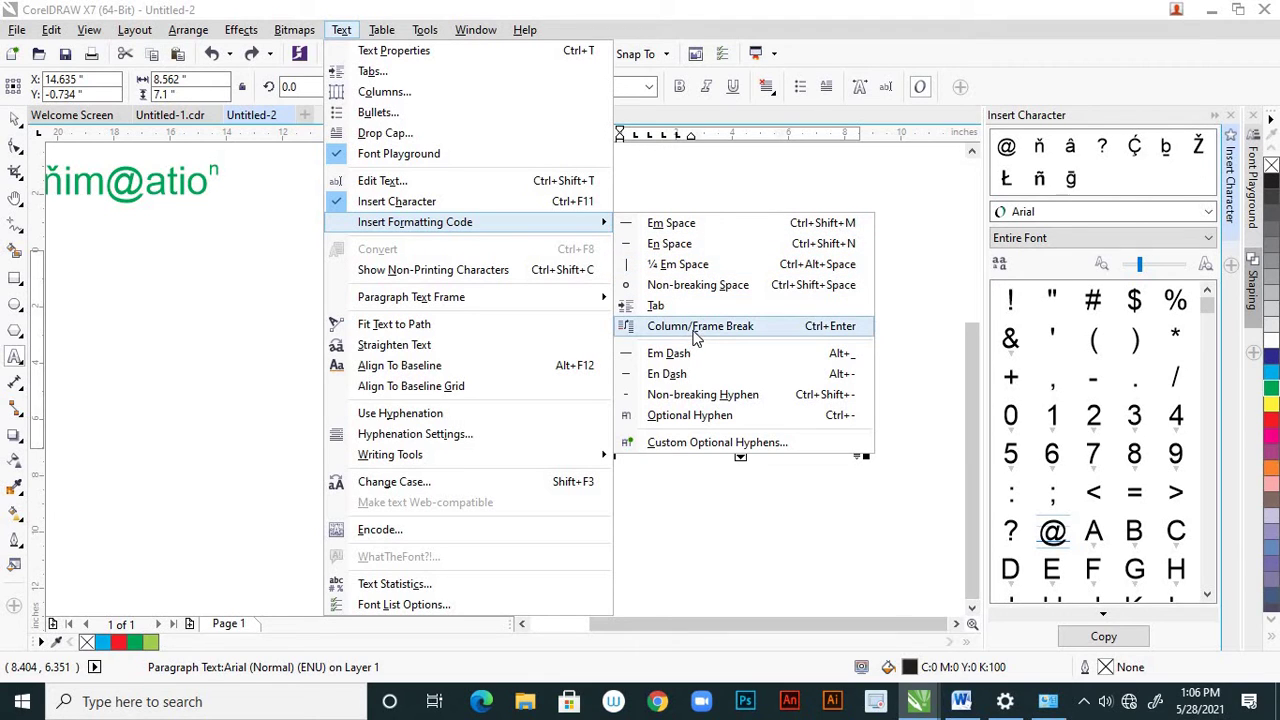
left_click(697, 328)
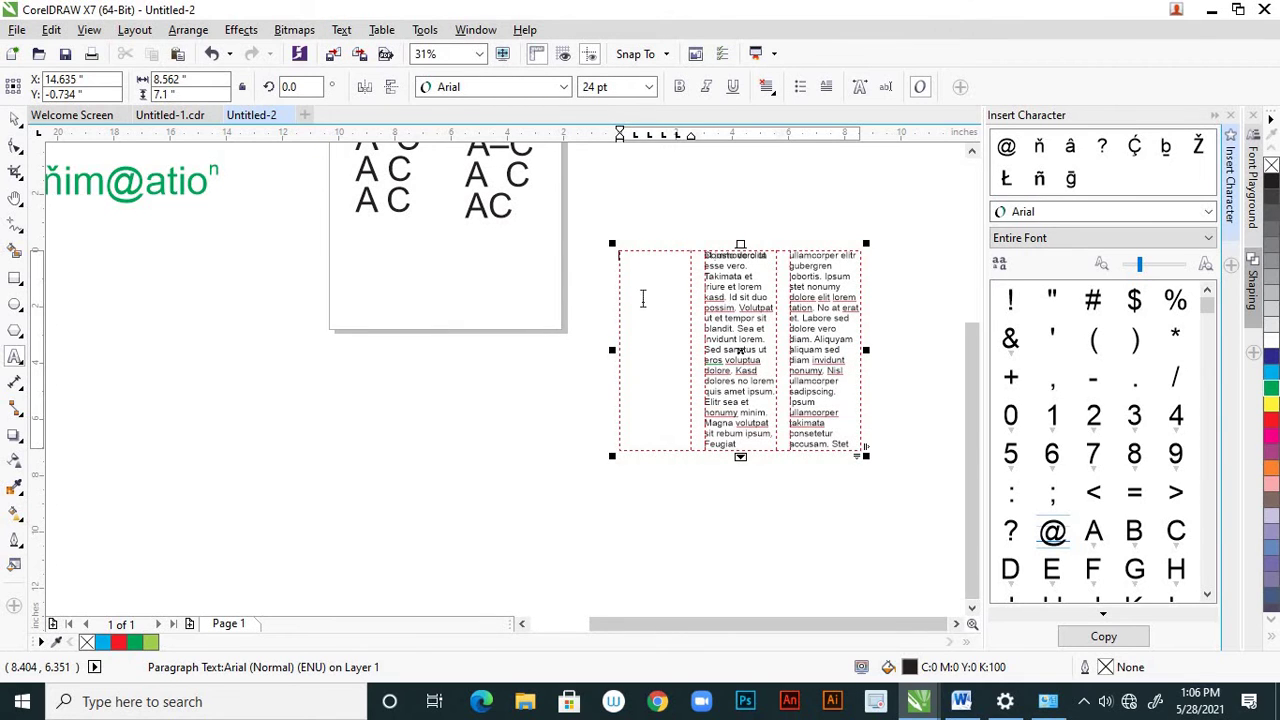
Extend the three-column frame to 7.3 inches high and draw a paragraph text frame about 2.26 by 7.5 inches beside it
left_click_drag(740, 456, 739, 461)
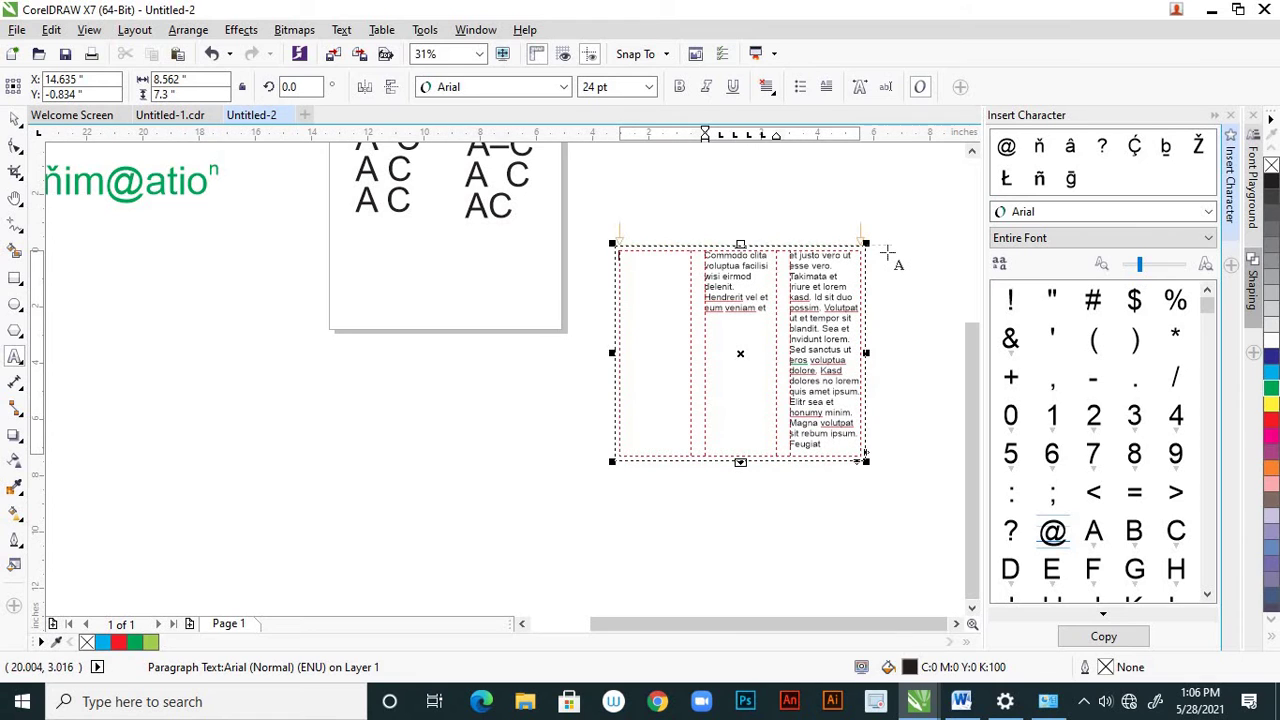
left_click_drag(887, 245, 957, 456)
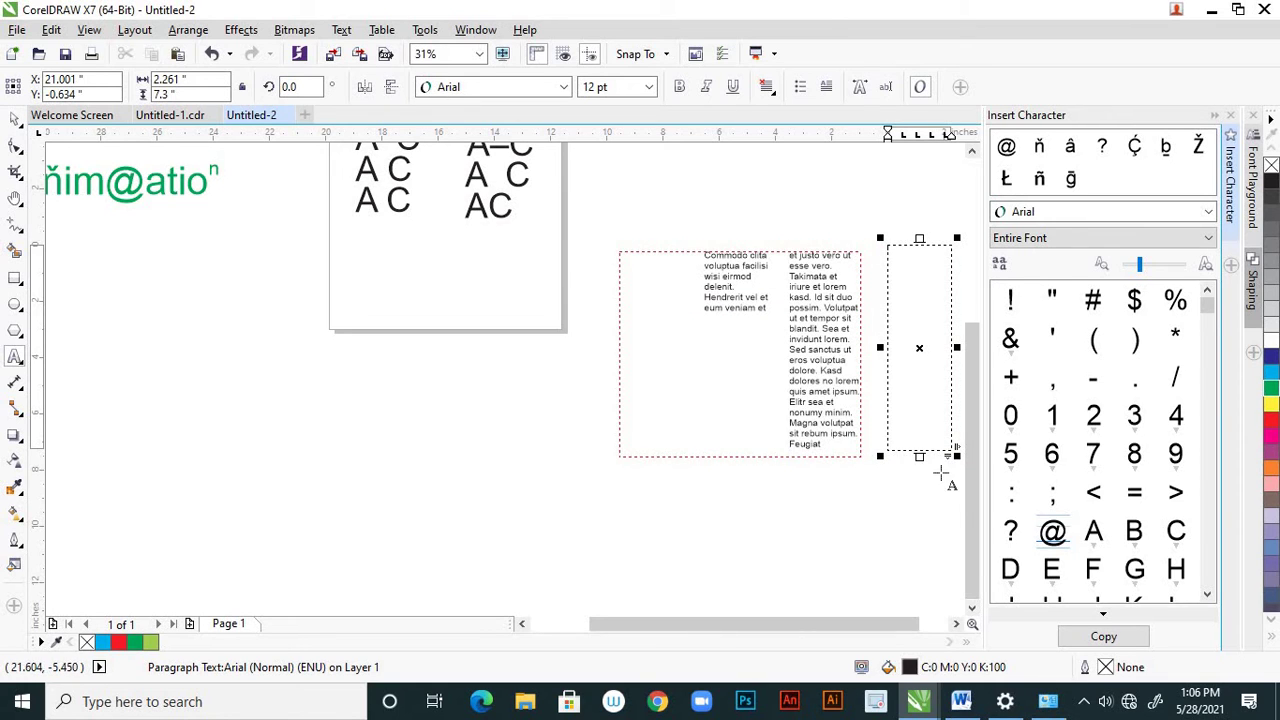
left_click_drag(947, 449, 950, 455)
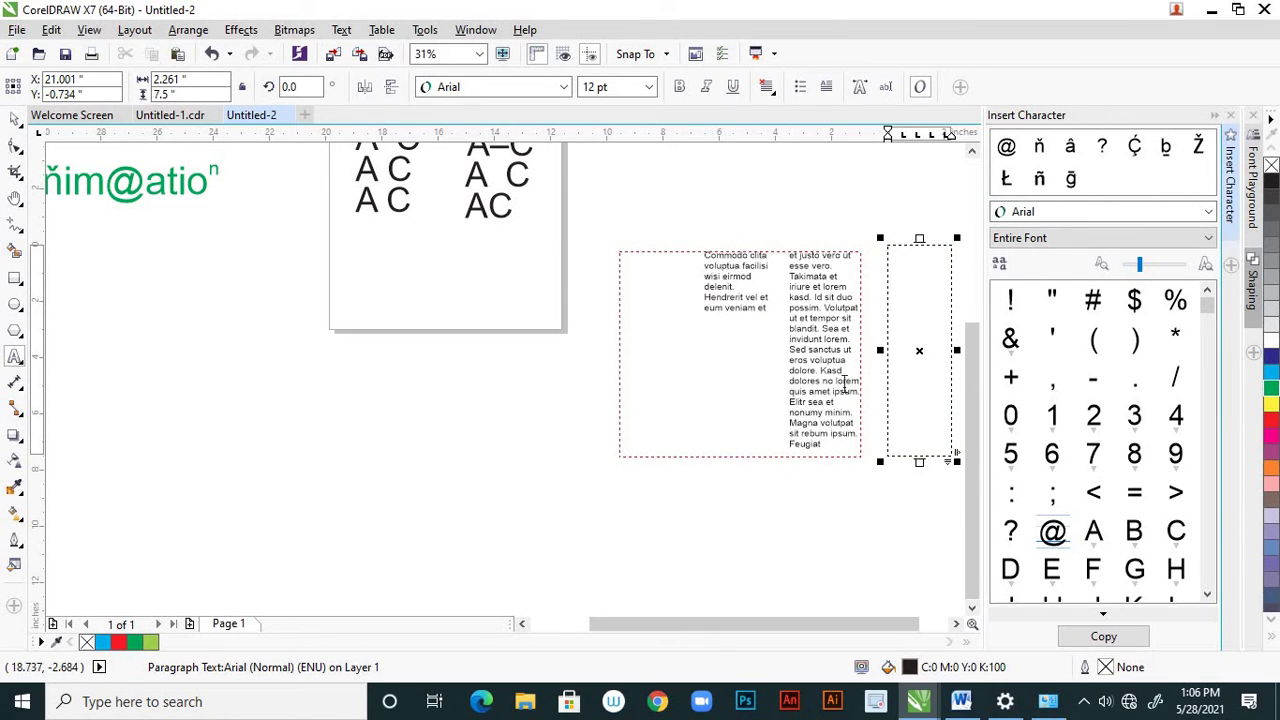
Paste the copied topic list into the narrow paragraph frame beside the columns
left_click(899, 330)
right_click(900, 335)
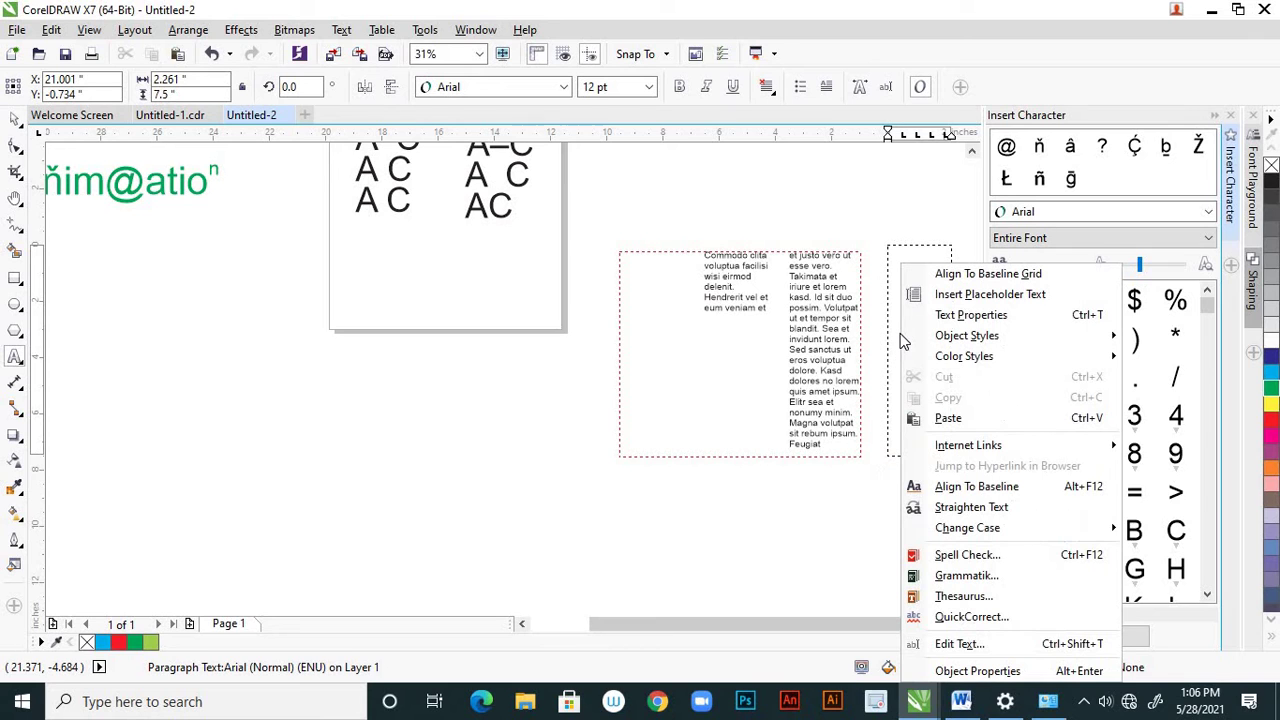
left_click(936, 419)
left_click(578, 505)
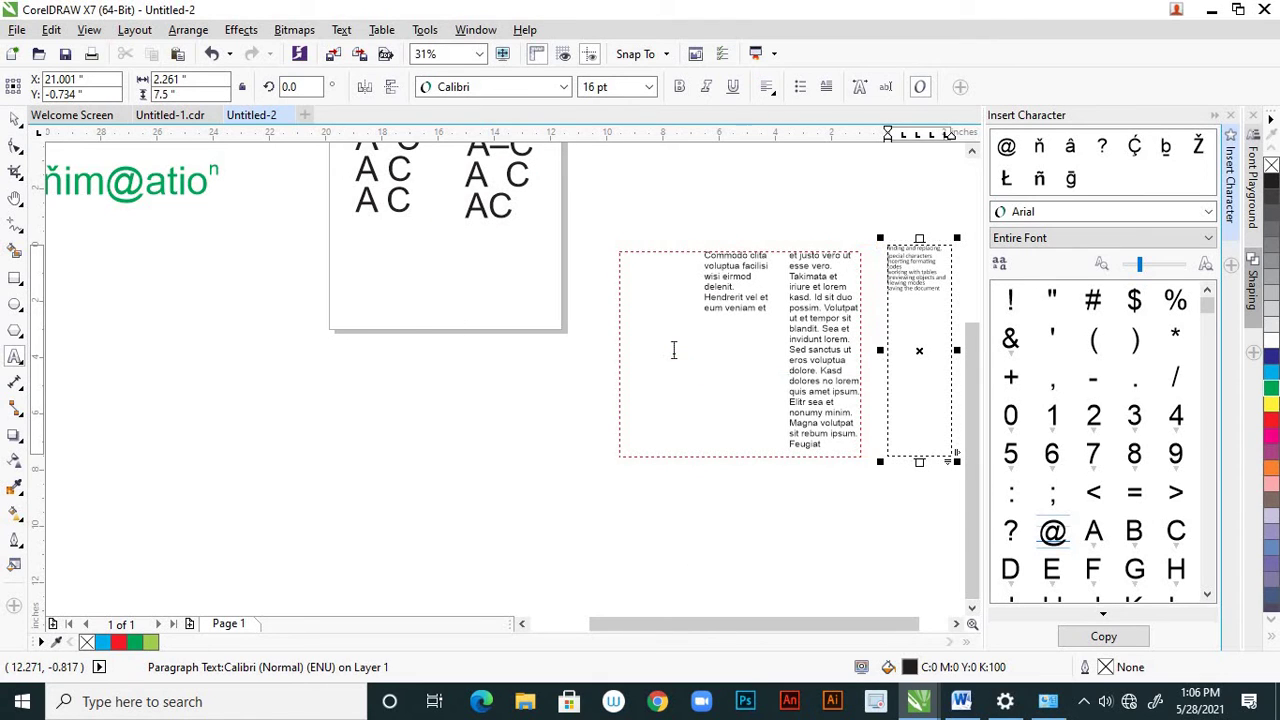
Undo the pasted list, the narrow frame, the resizing and the column break to restore the original three-column text
key("ctrl+z")
key("ctrl+z")
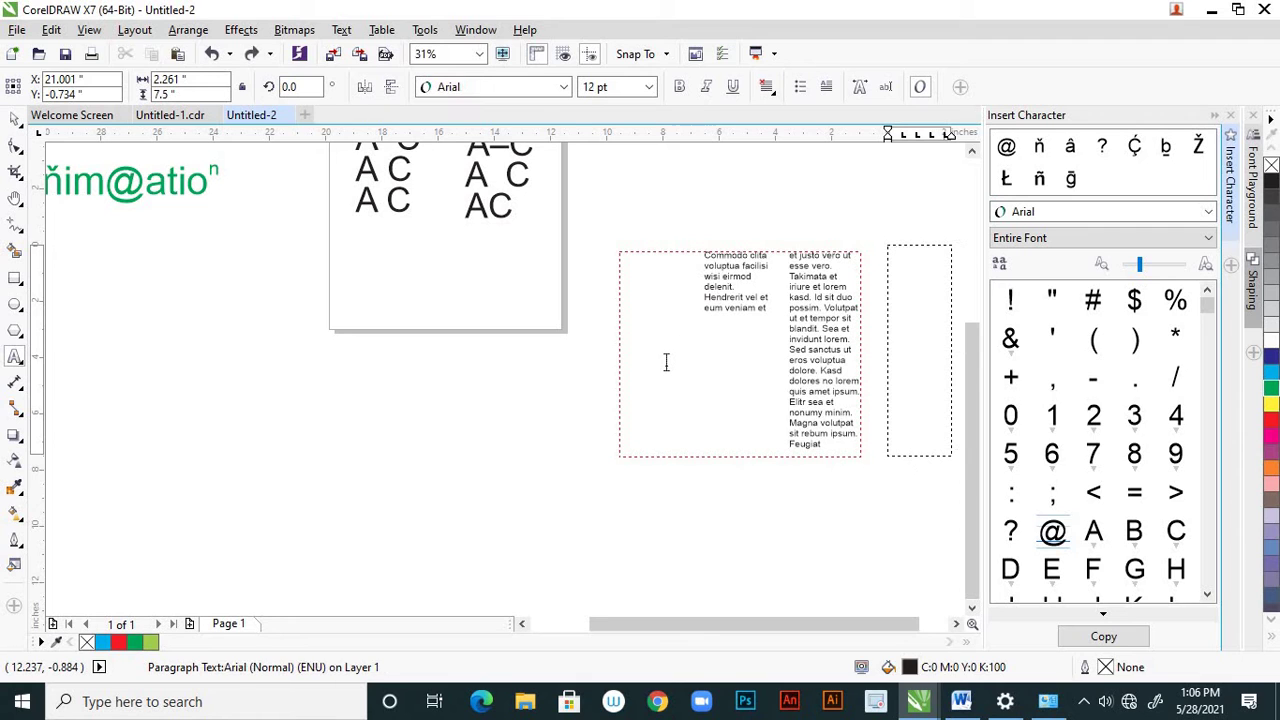
key("ctrl+shift+z")
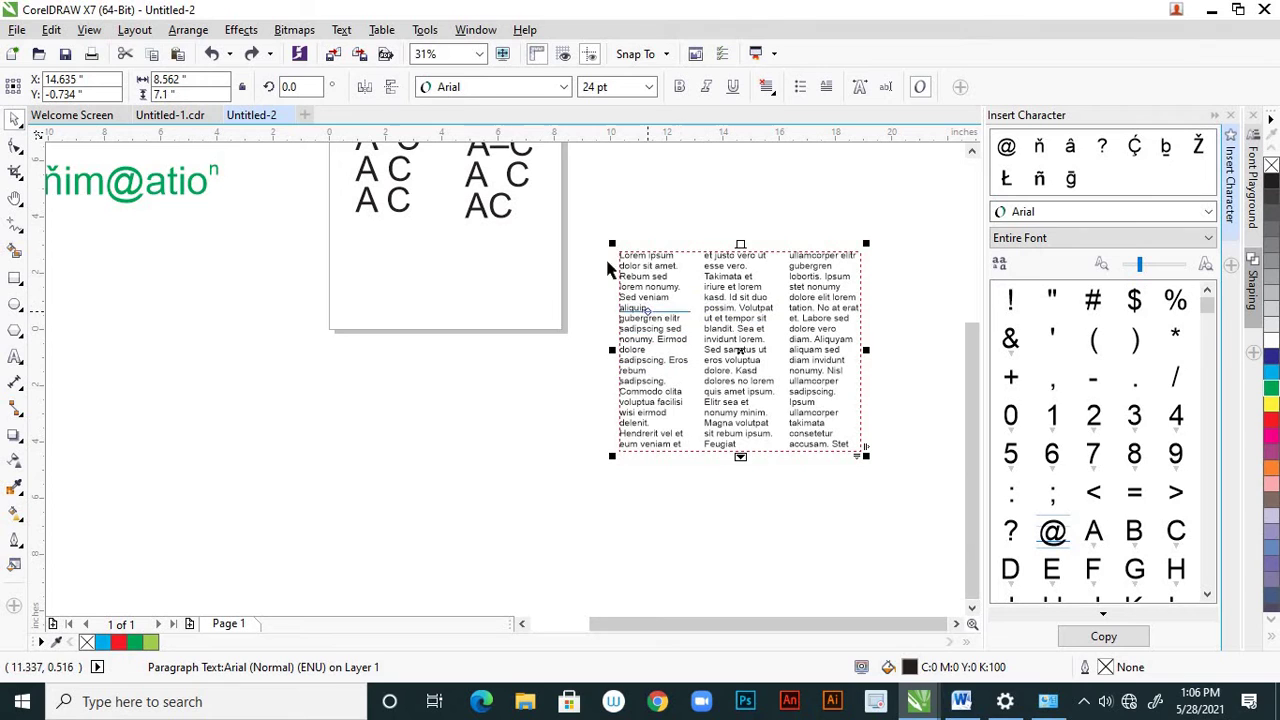
Select the first column's text from "Lorem ipsum" through "sadipscing." before "Commodo" and insert a Column/Frame Break in its place
left_click(15, 357)
left_click(620, 256)
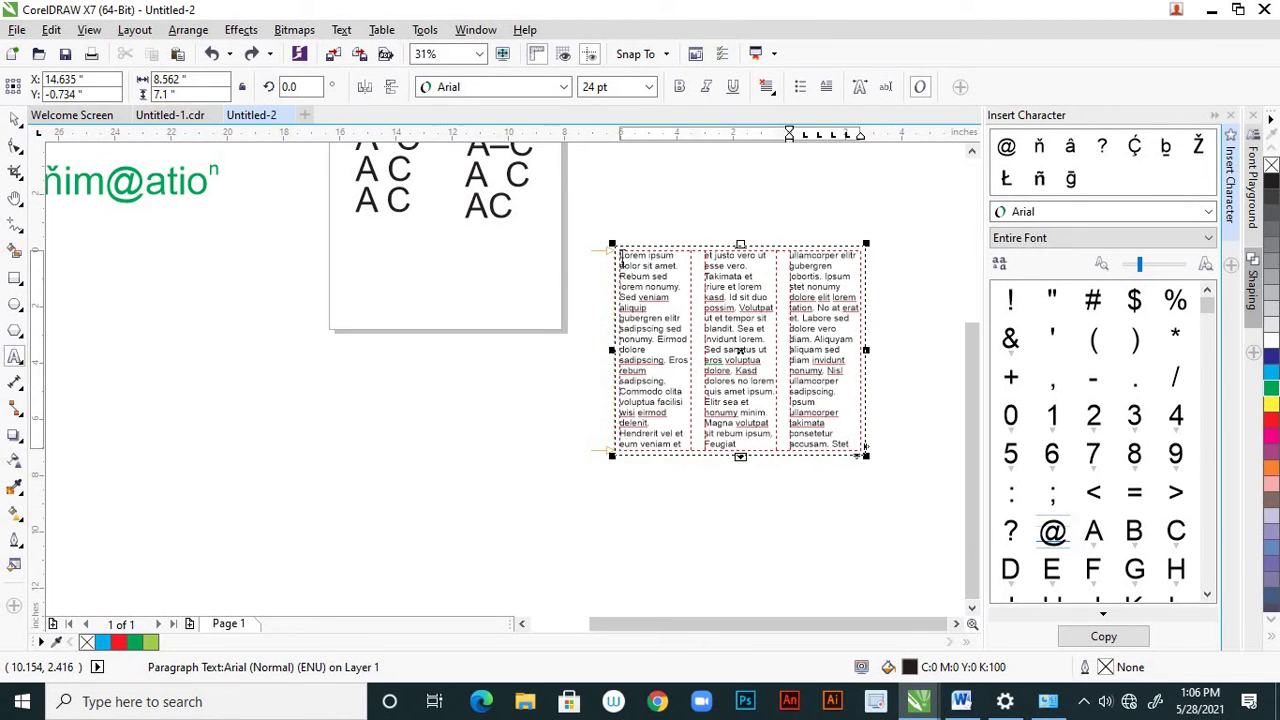
left_click_drag(620, 256, 673, 377)
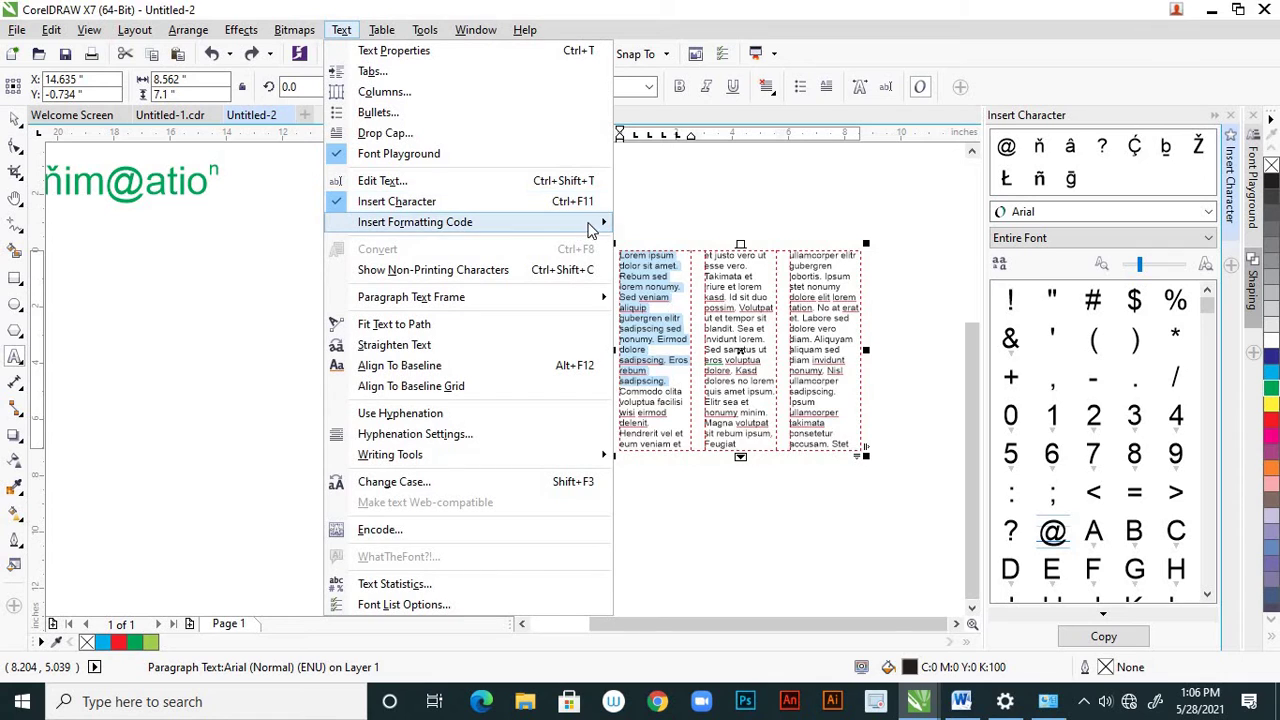
mouse_move(590, 222)
left_click(681, 326)
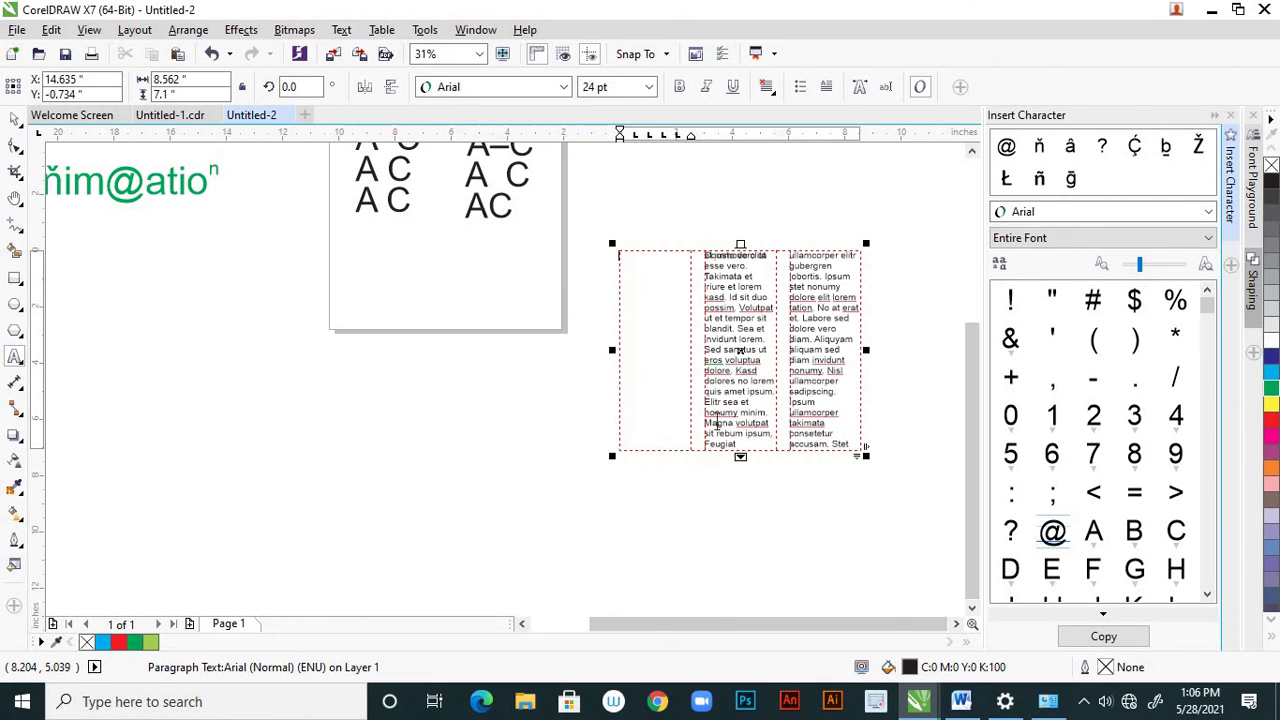
Resize the three-column frame to about 8.76 by 7.27 inches and draw a paragraph text frame about 2.33 by 6.77 inches beside it
left_click_drag(858, 456, 864, 455)
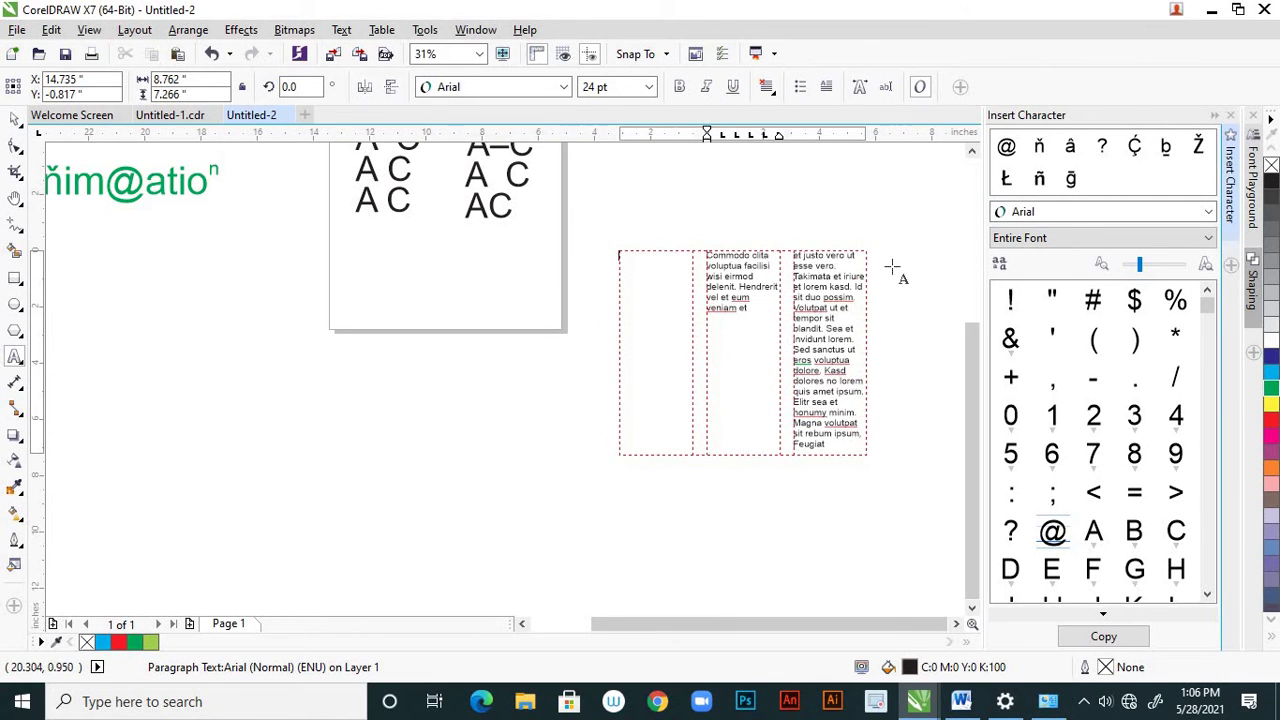
key("Escape")
key("Escape")
left_click_drag(877, 248, 951, 447)
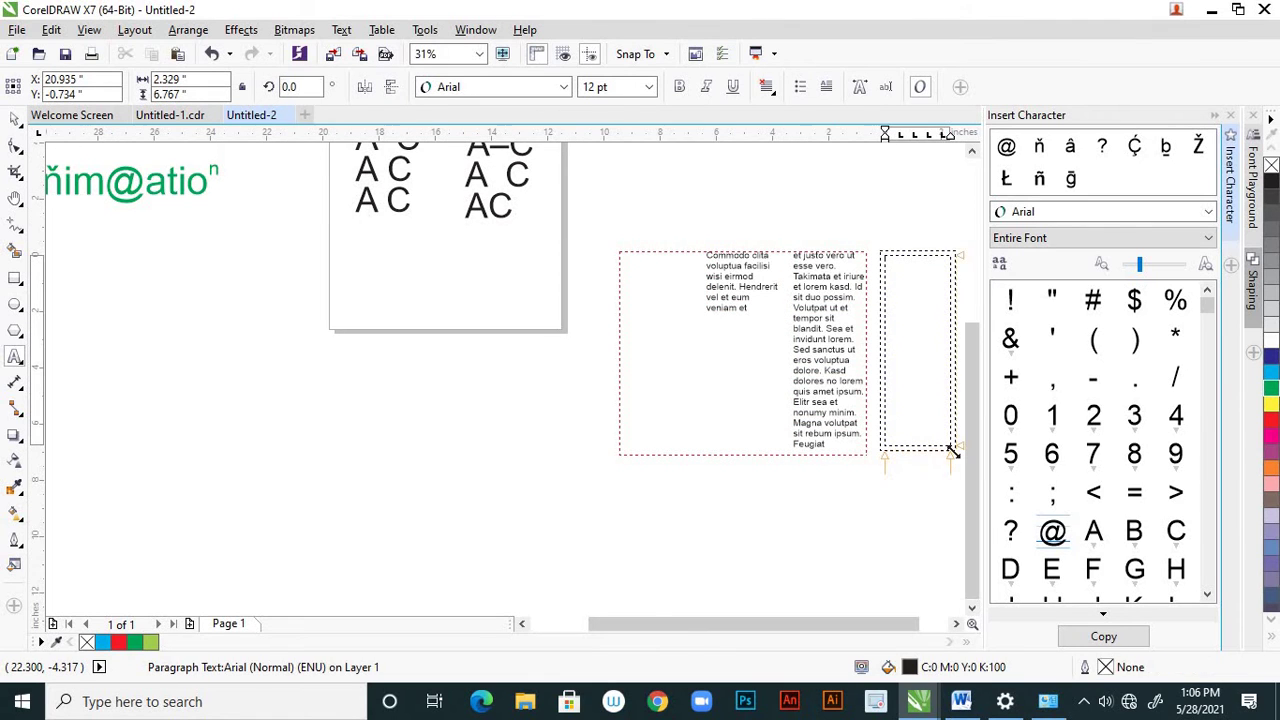
Paste the copied topic list into the new narrow frame and check the pasted lines up close
right_click(905, 354)
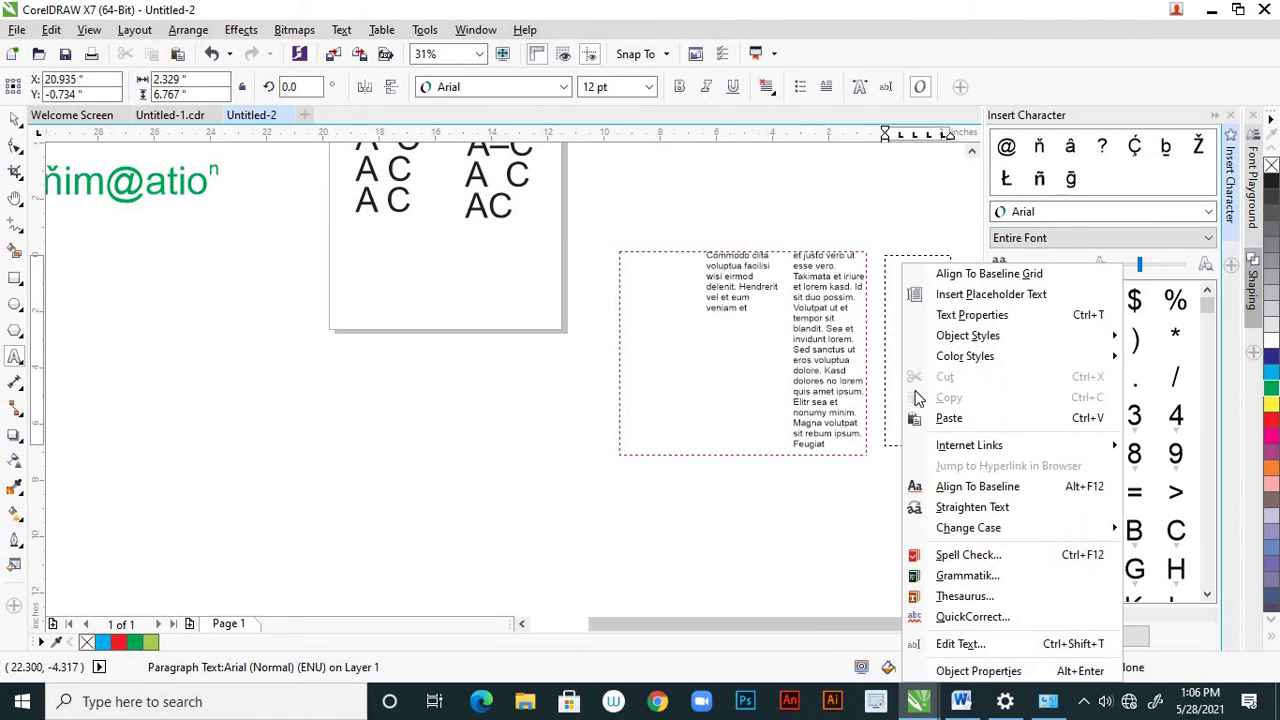
left_click(950, 428)
left_click(566, 504)
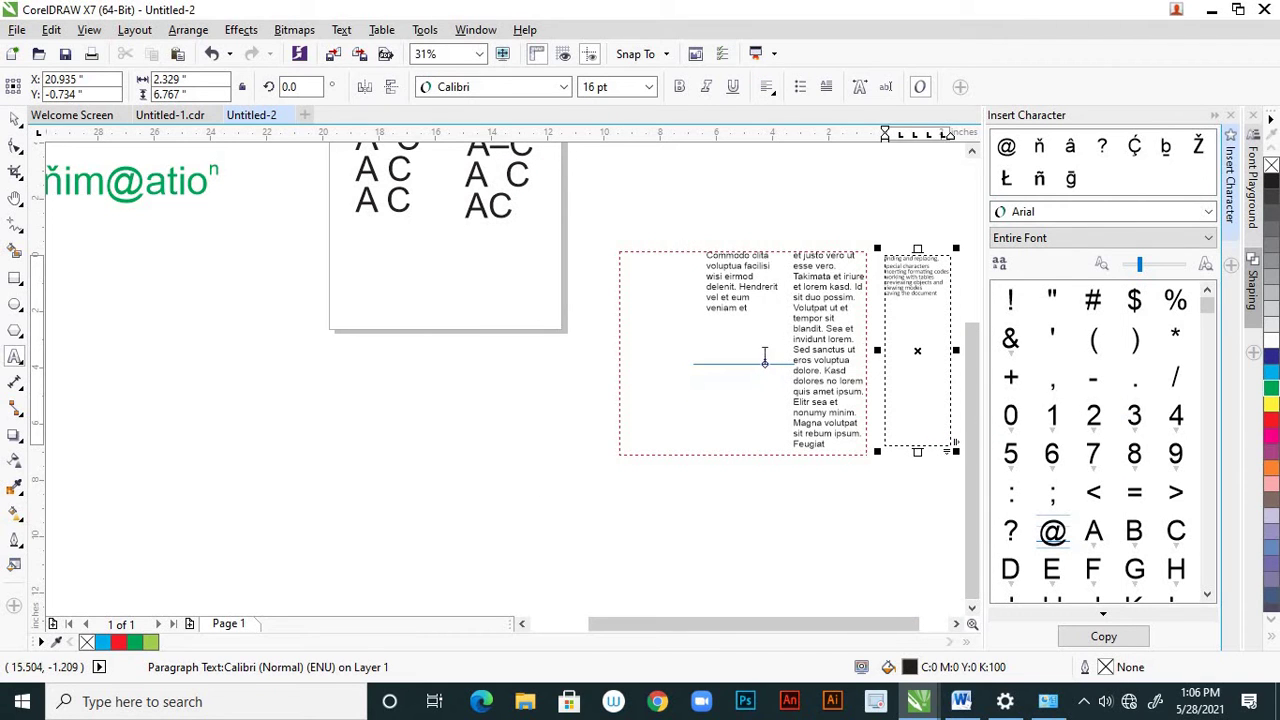
left_click(908, 271)
scroll(908, 271, "up", 2)
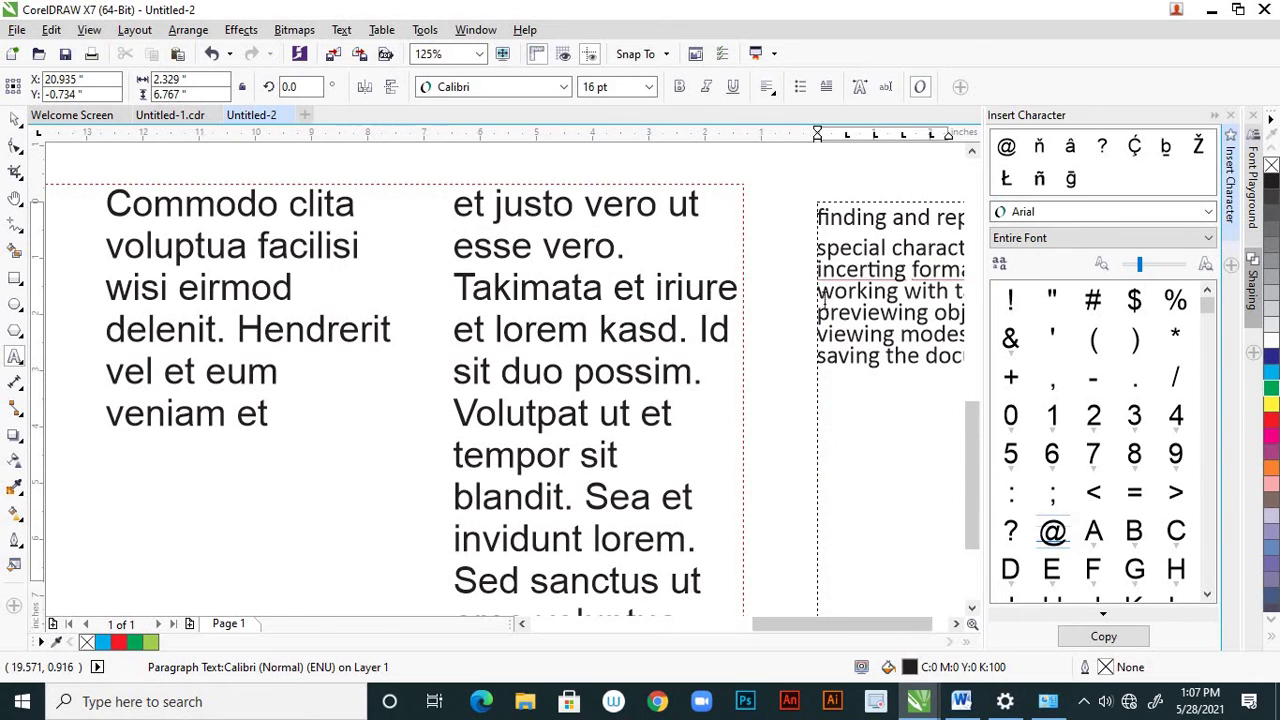
scroll(829, 296, "down", 1)
scroll(845, 283, "down", 1)
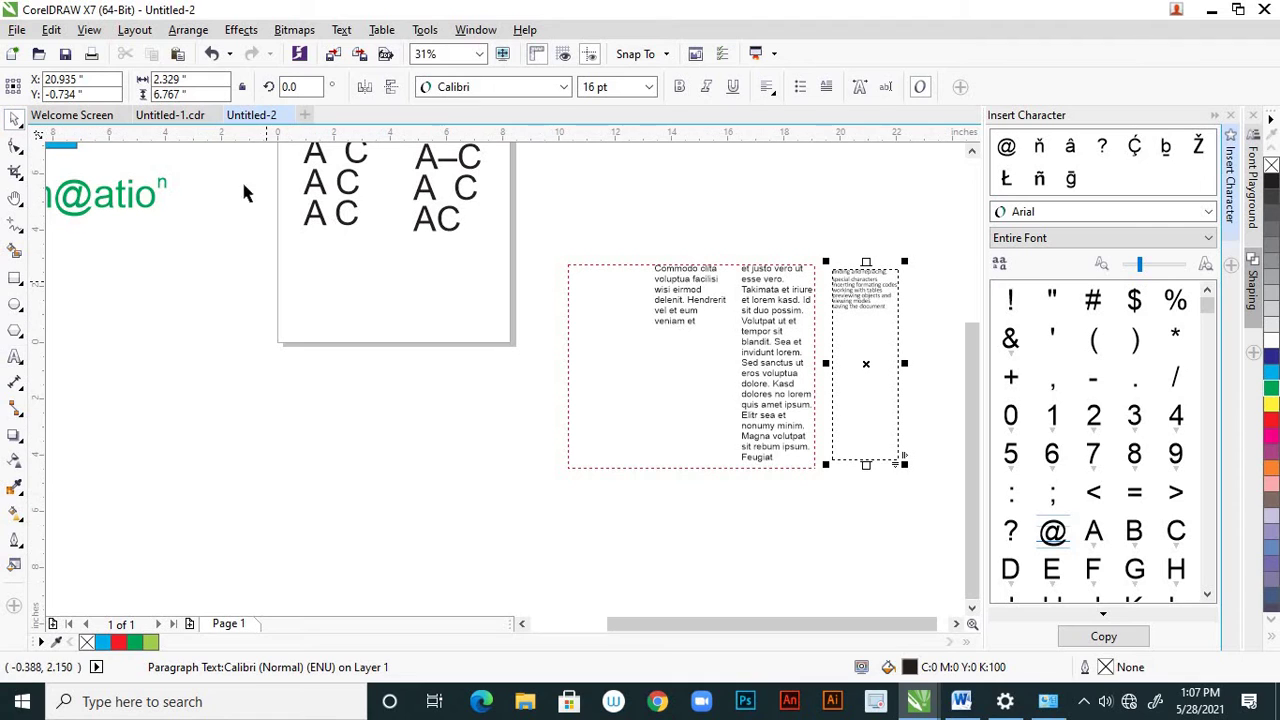
Review the topic list in the Untitled-1.cdr document, then return to Untitled-2
left_click(188, 115)
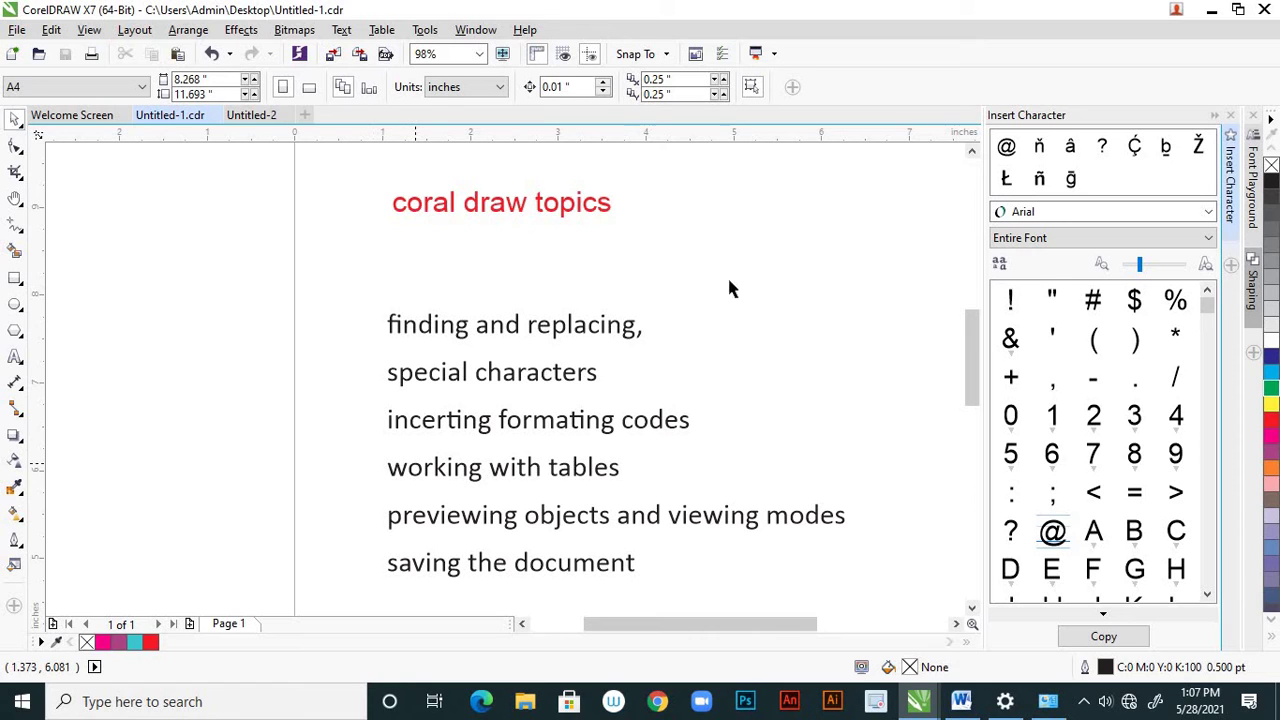
scroll(694, 349, "down", 2)
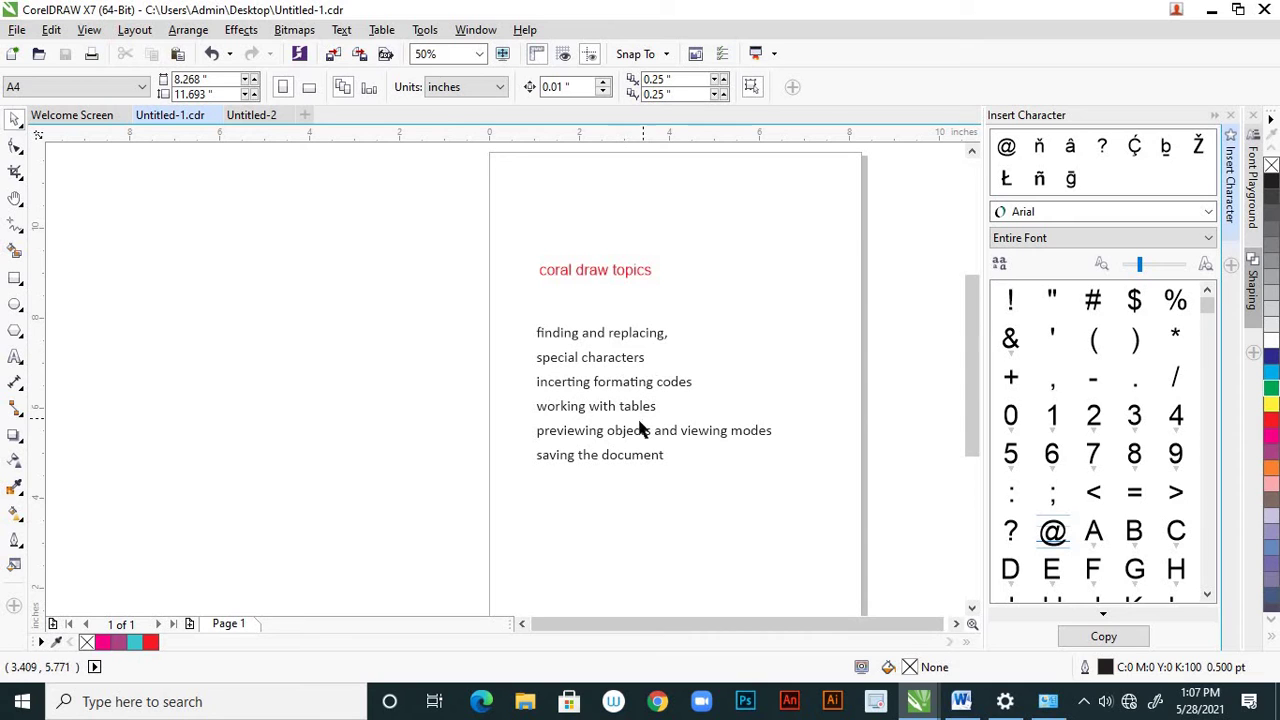
scroll(615, 426, "up", 1)
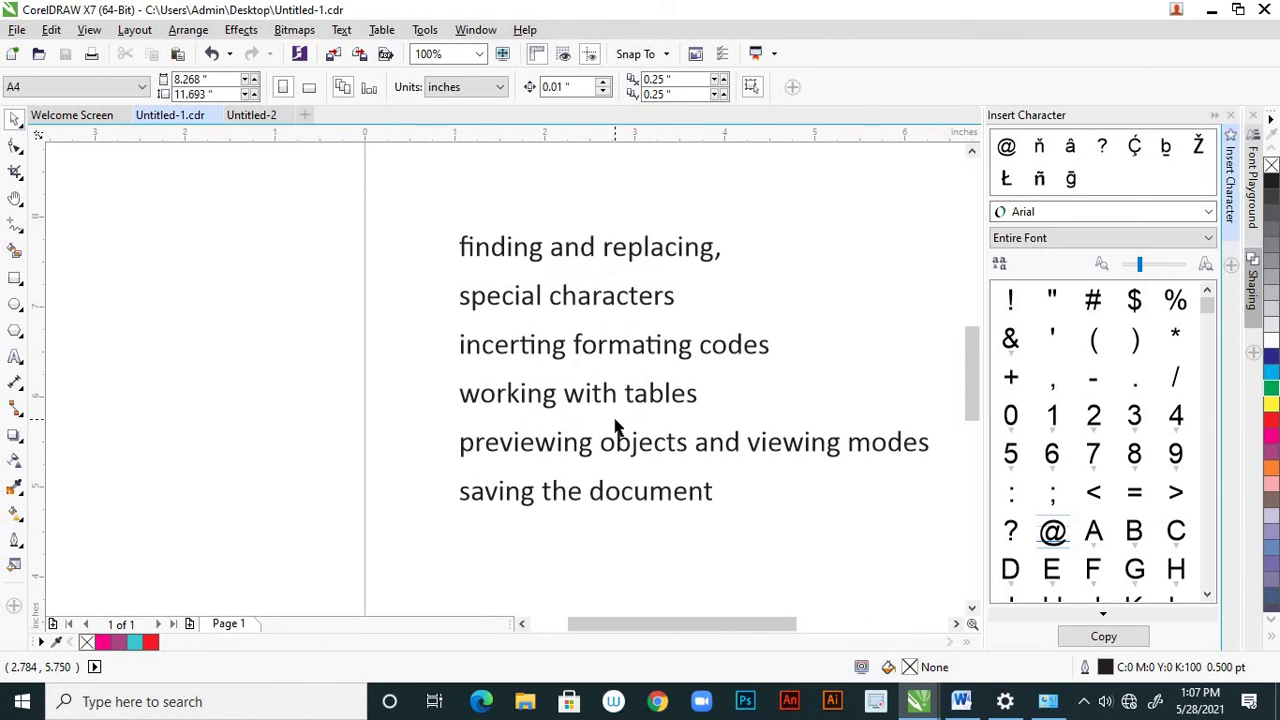
scroll(614, 400, "down", 1)
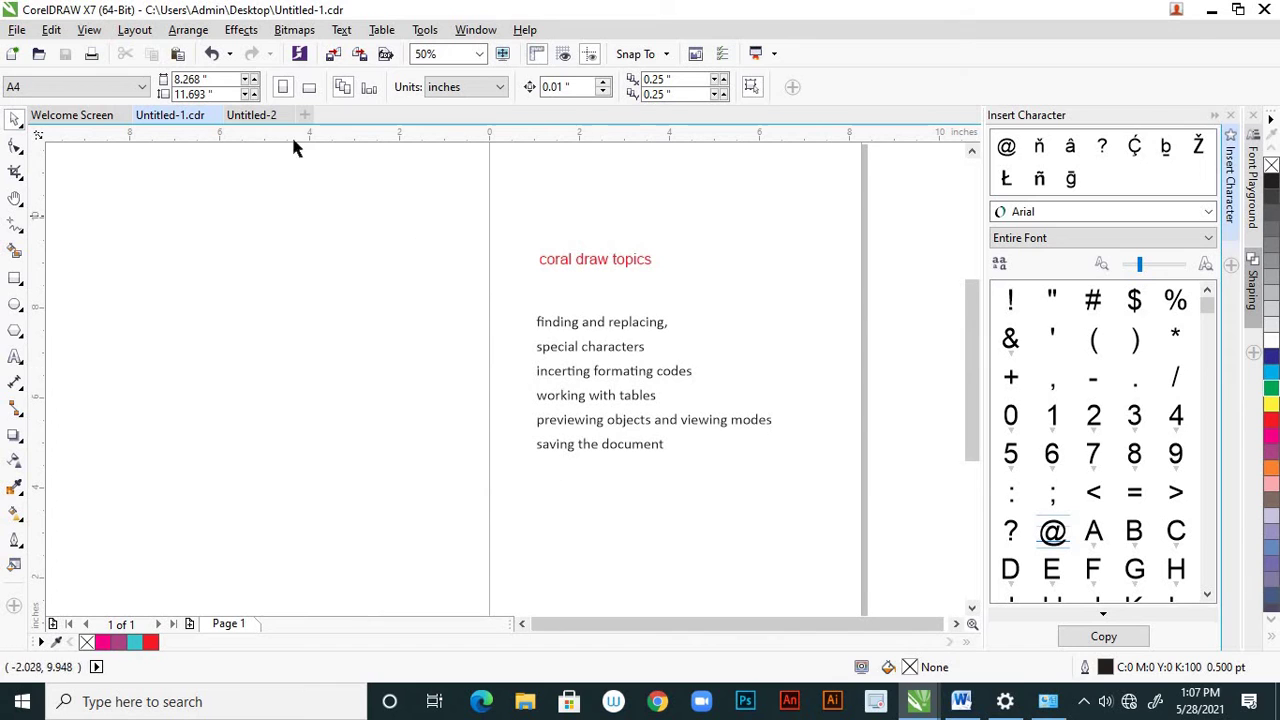
left_click(265, 116)
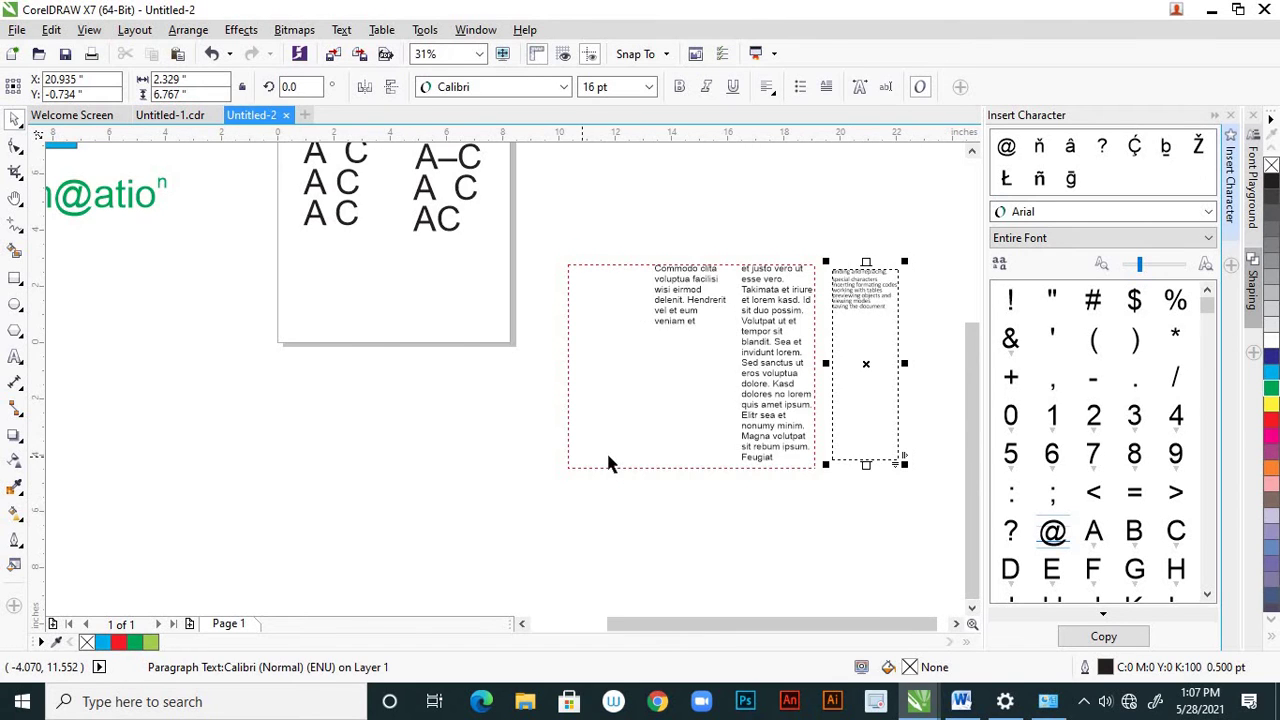
Move the three-column text frame across the page to just below the green "aânñim@atioⁿ" text
scroll(608, 463, "down", 1)
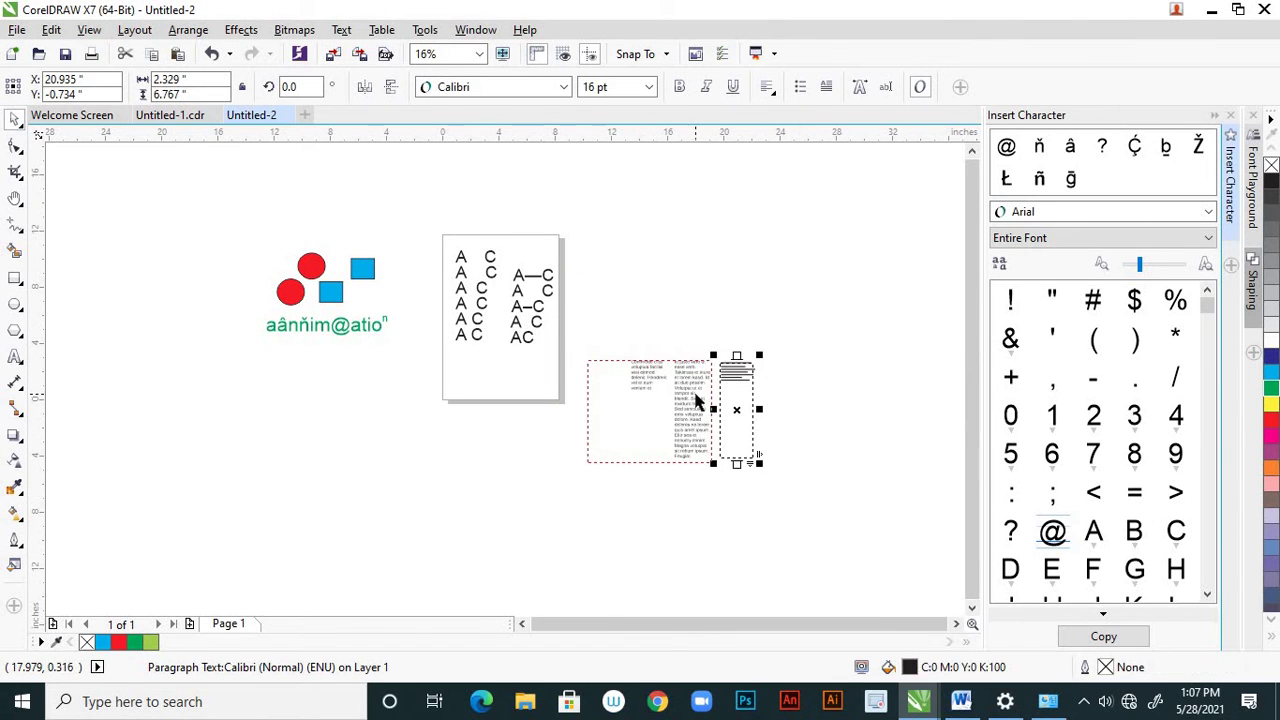
left_click_drag(697, 400, 323, 396)
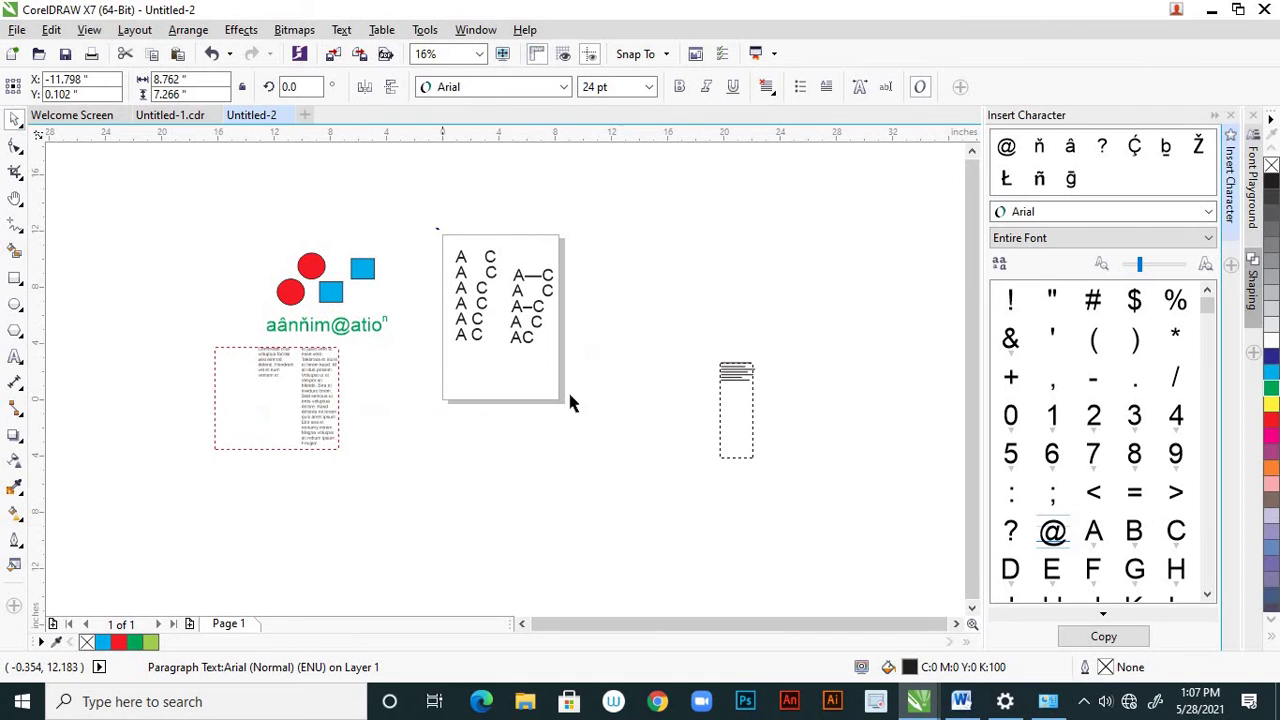
Move both groups of A and C letters off the page to below the three-column text frame and delete the narrow topic-list frame
left_click_drag(570, 402, 437, 229)
left_click_drag(543, 277, 264, 521)
left_click_drag(676, 322, 827, 597)
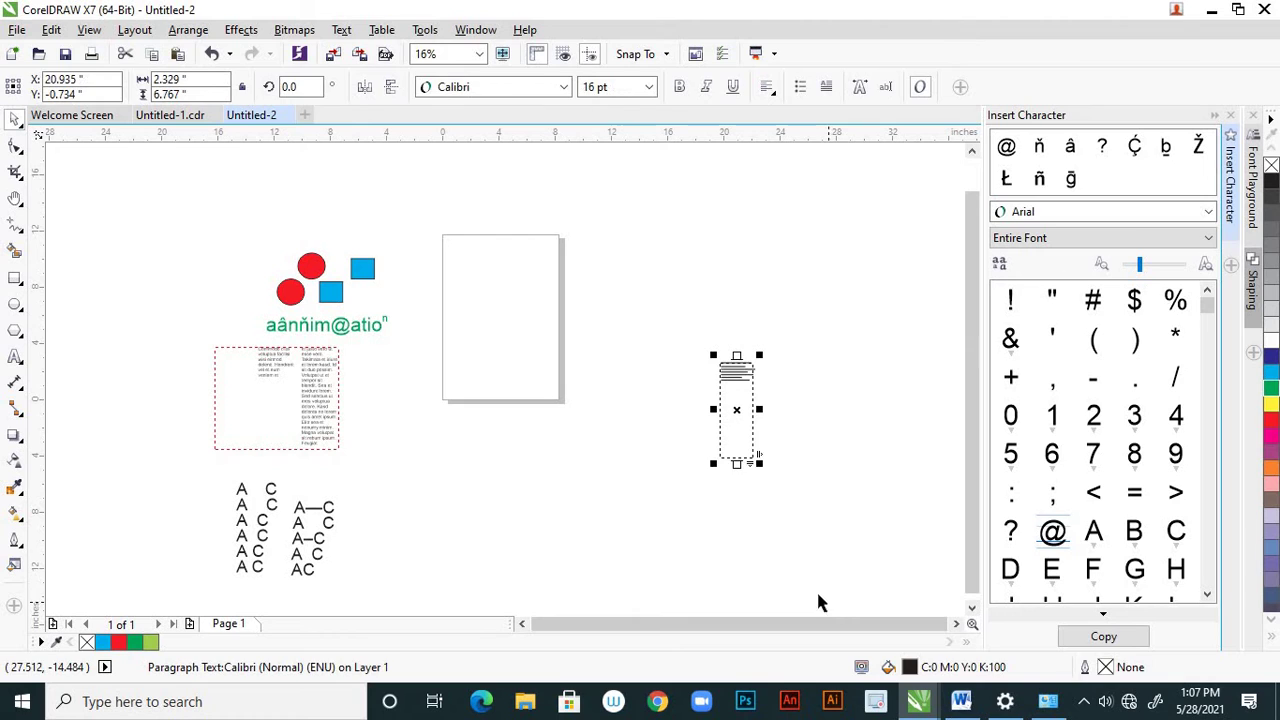
key("Delete")
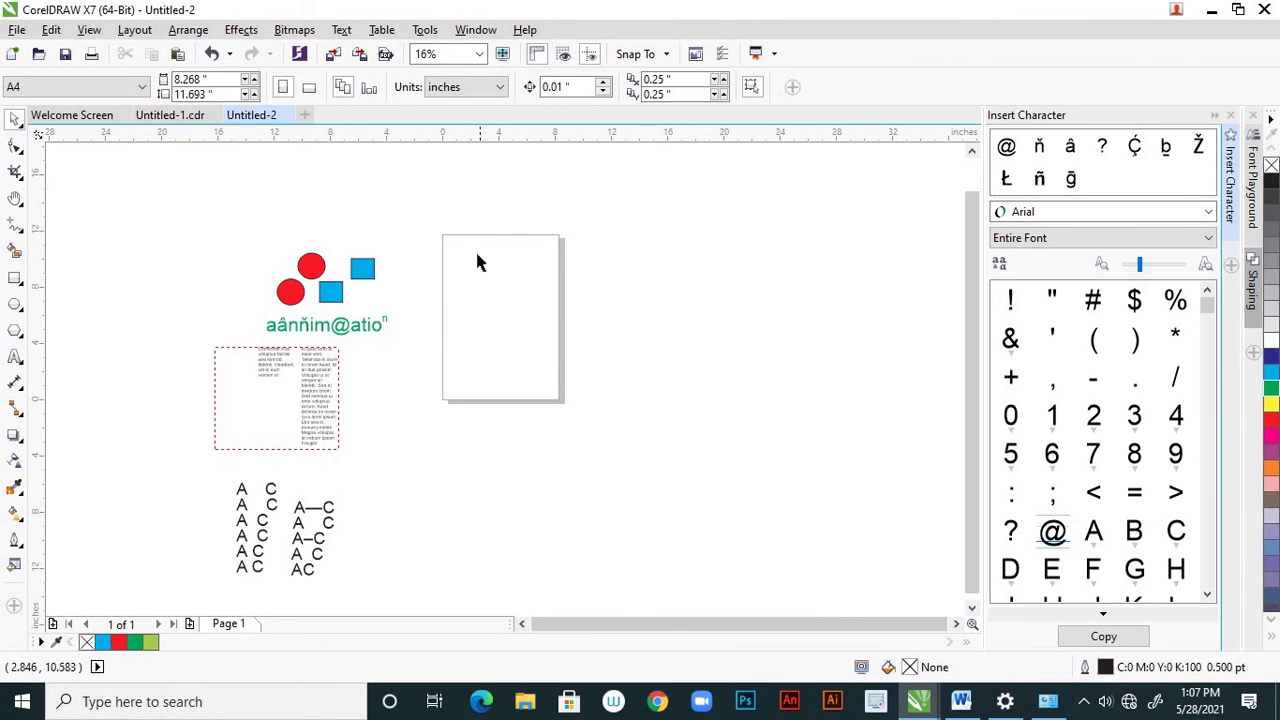
scroll(477, 262, "up", 2)
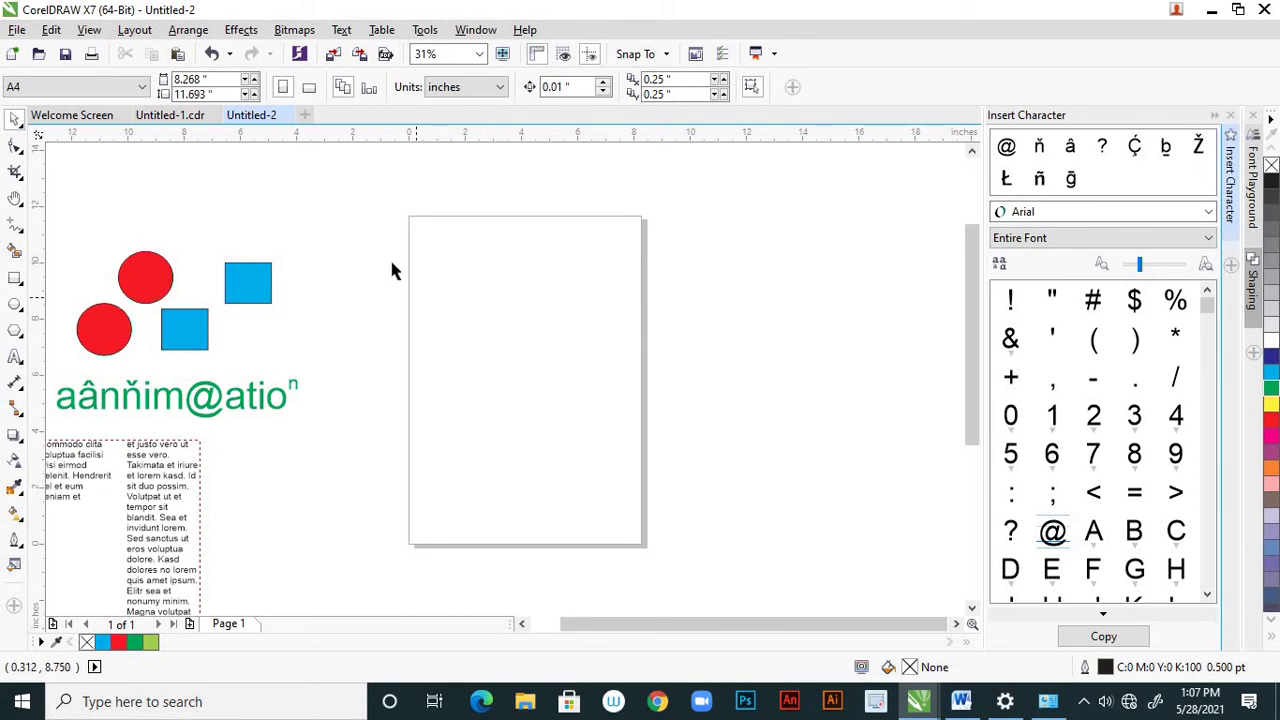
left_click(20, 284)
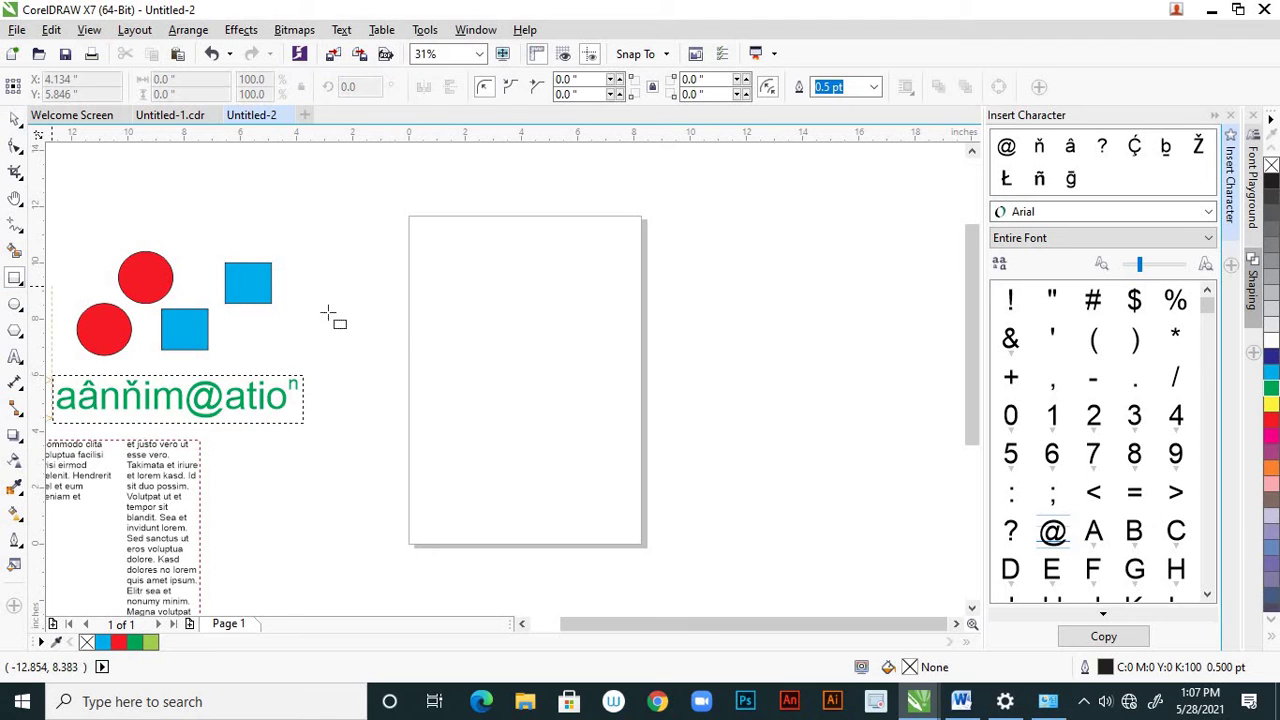
left_click_drag(429, 304, 602, 507)
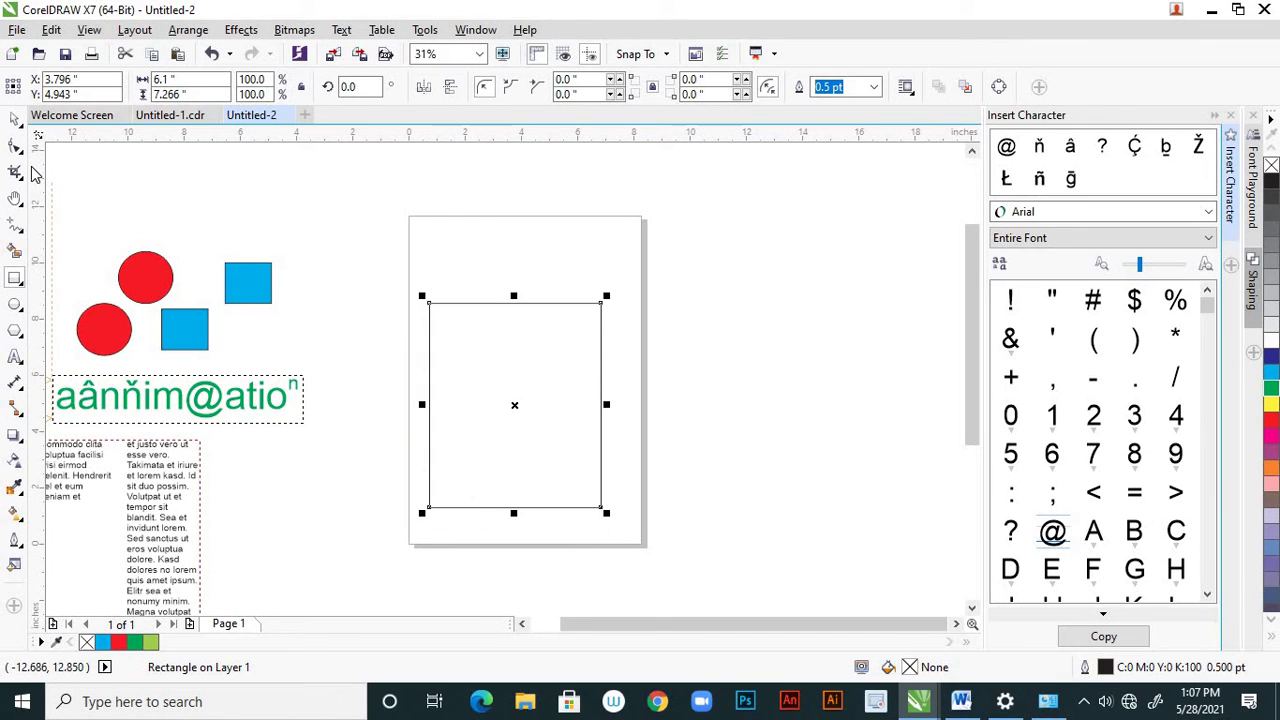
key("ctrl+z")
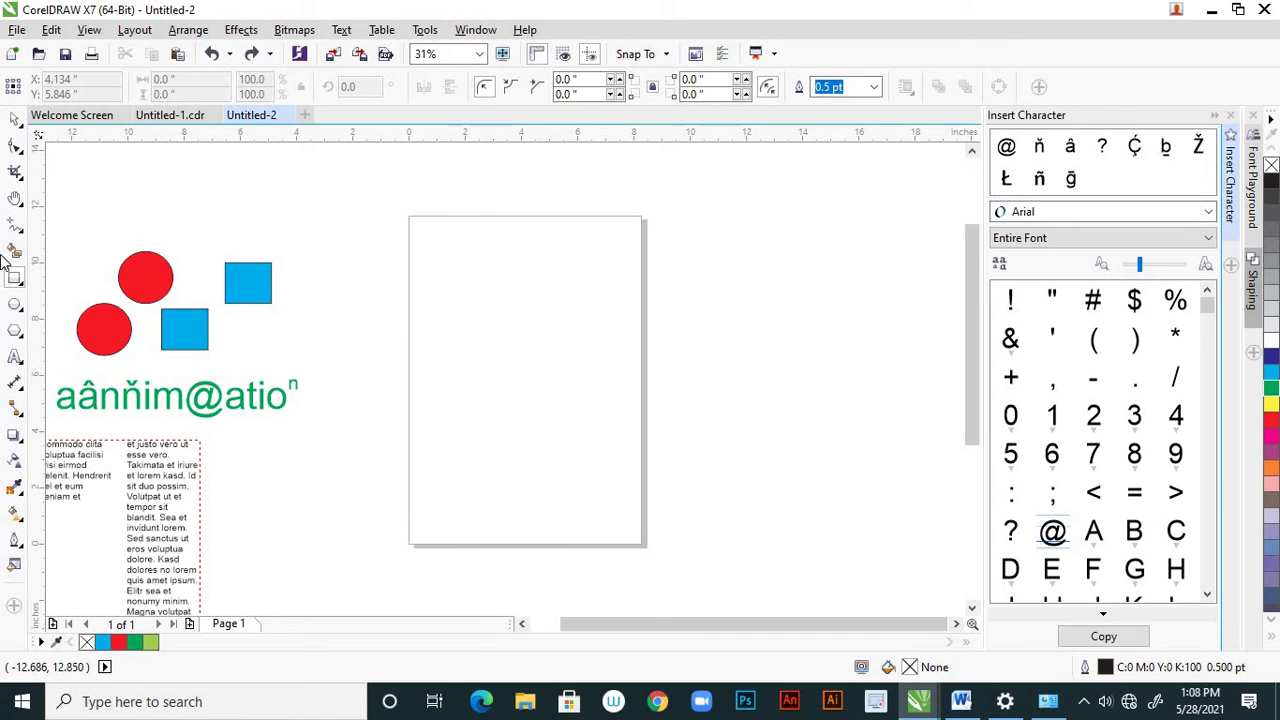
Draw a table with 4 rows and 6 columns, about 6.57 by 7.83 inches, on the empty page
left_click(20, 365)
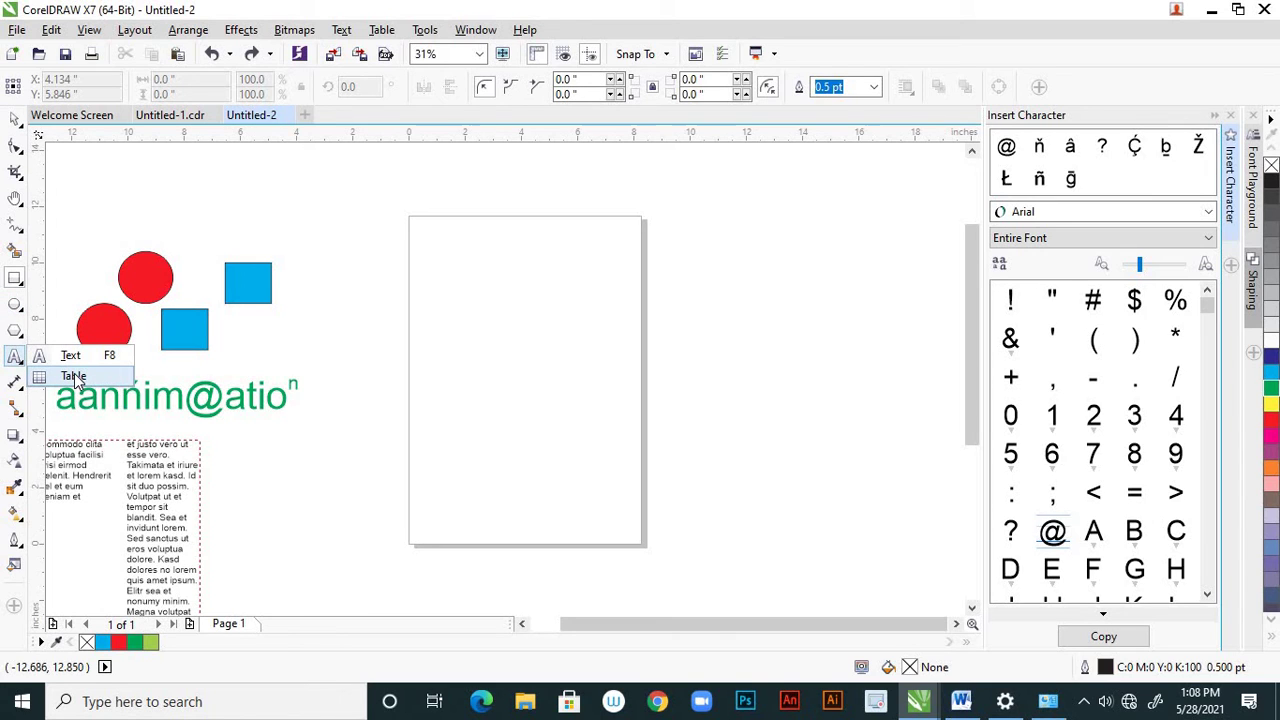
left_click(75, 378)
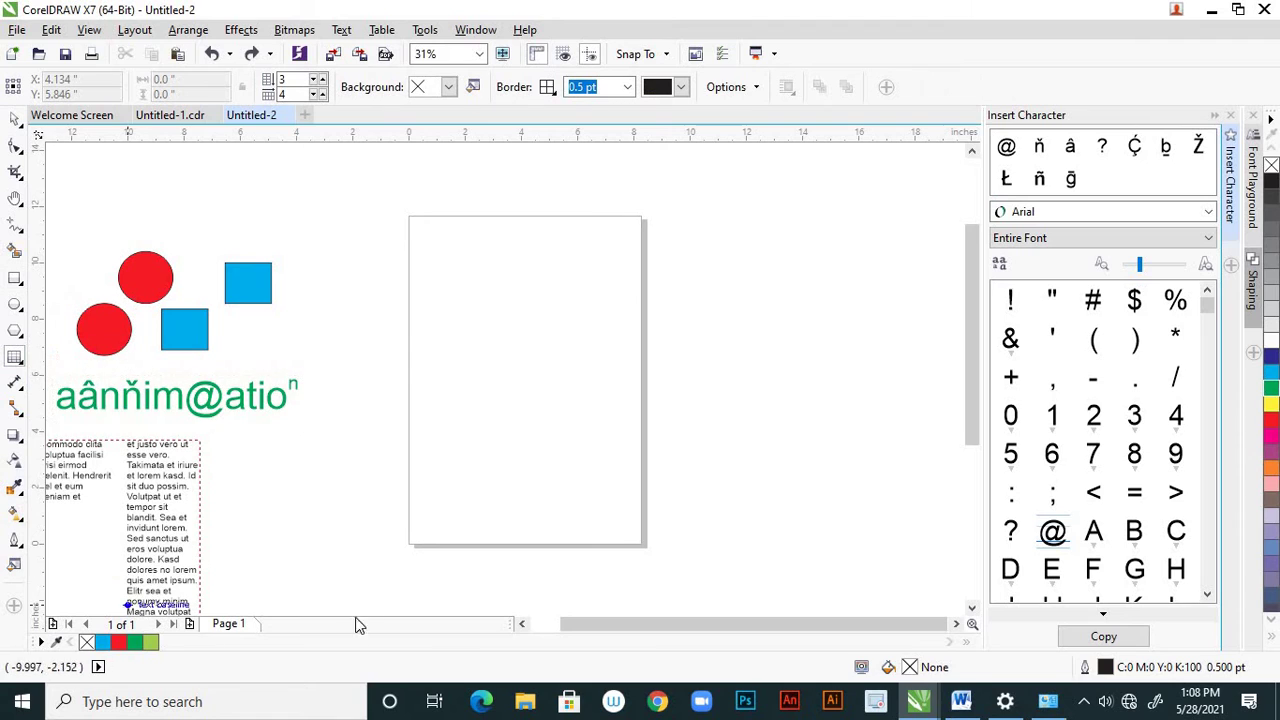
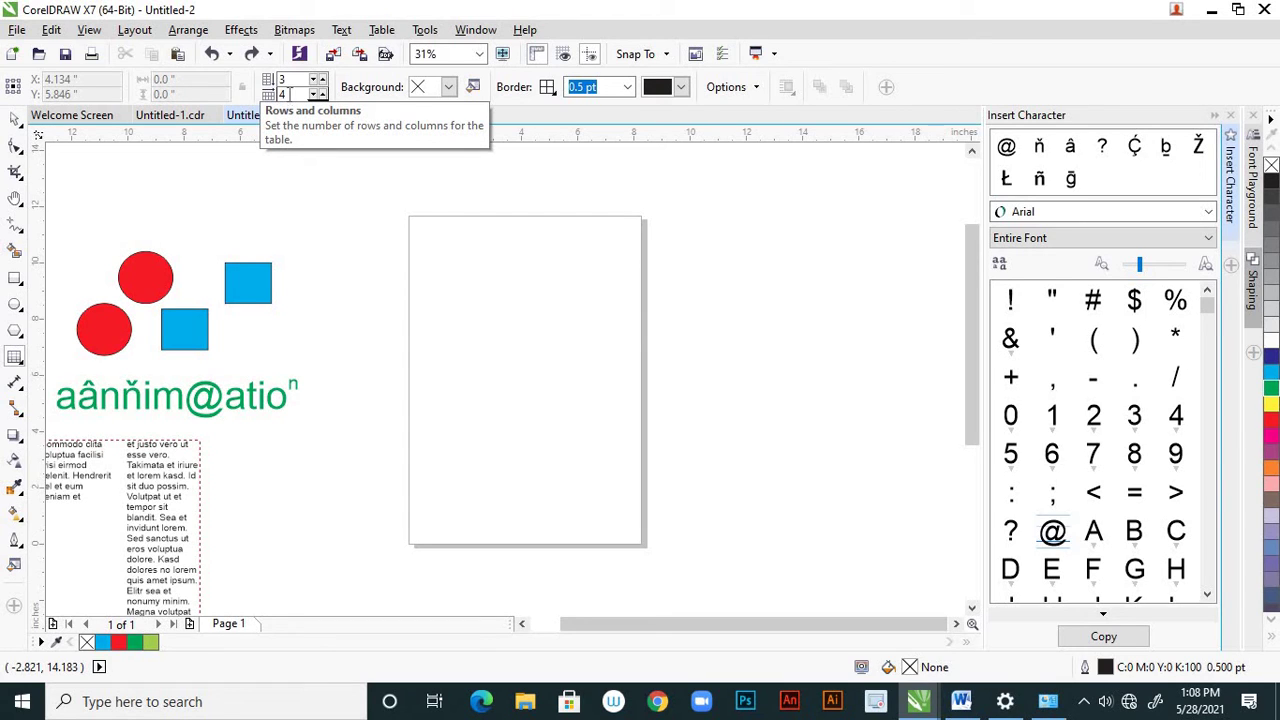
left_click(318, 83)
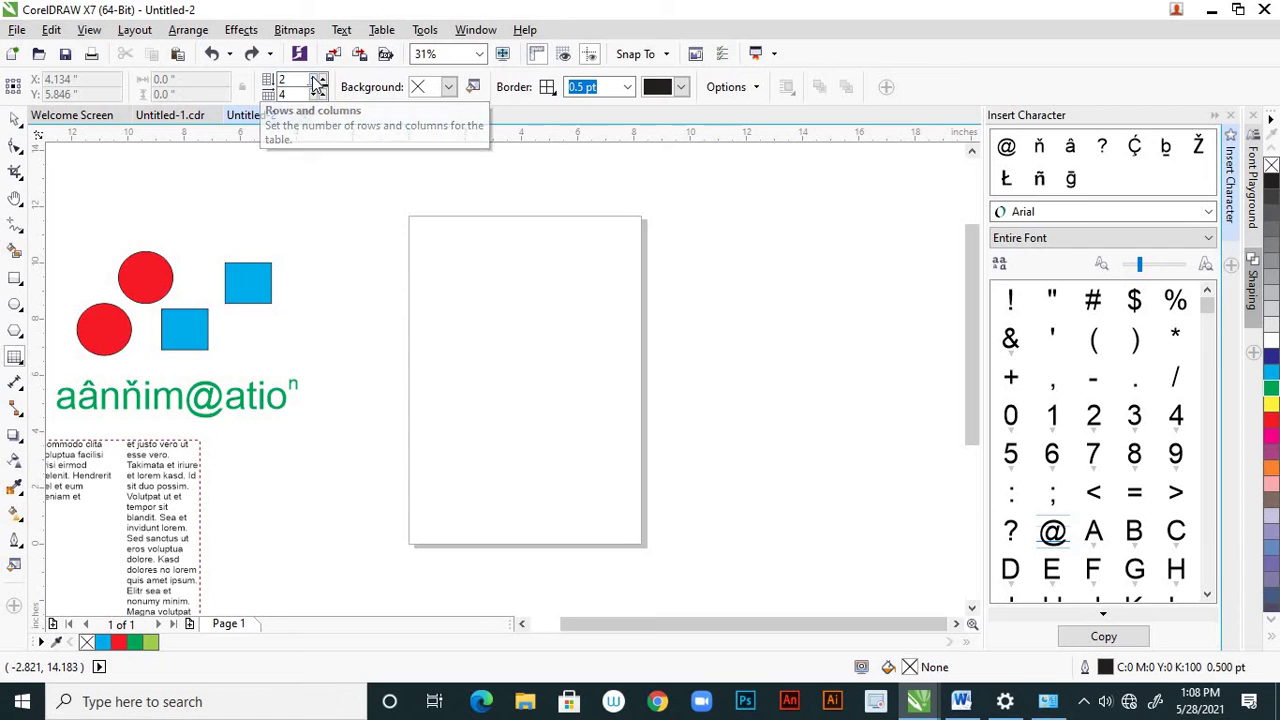
left_click(321, 80)
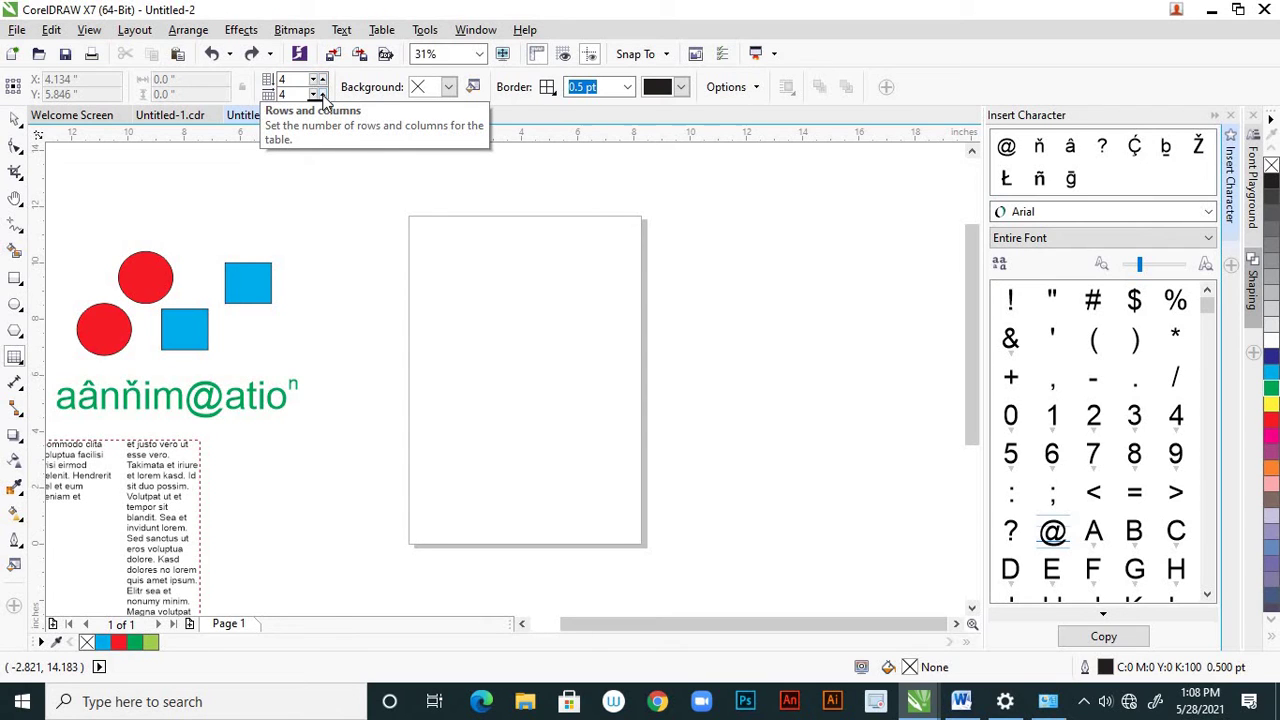
left_click(321, 93)
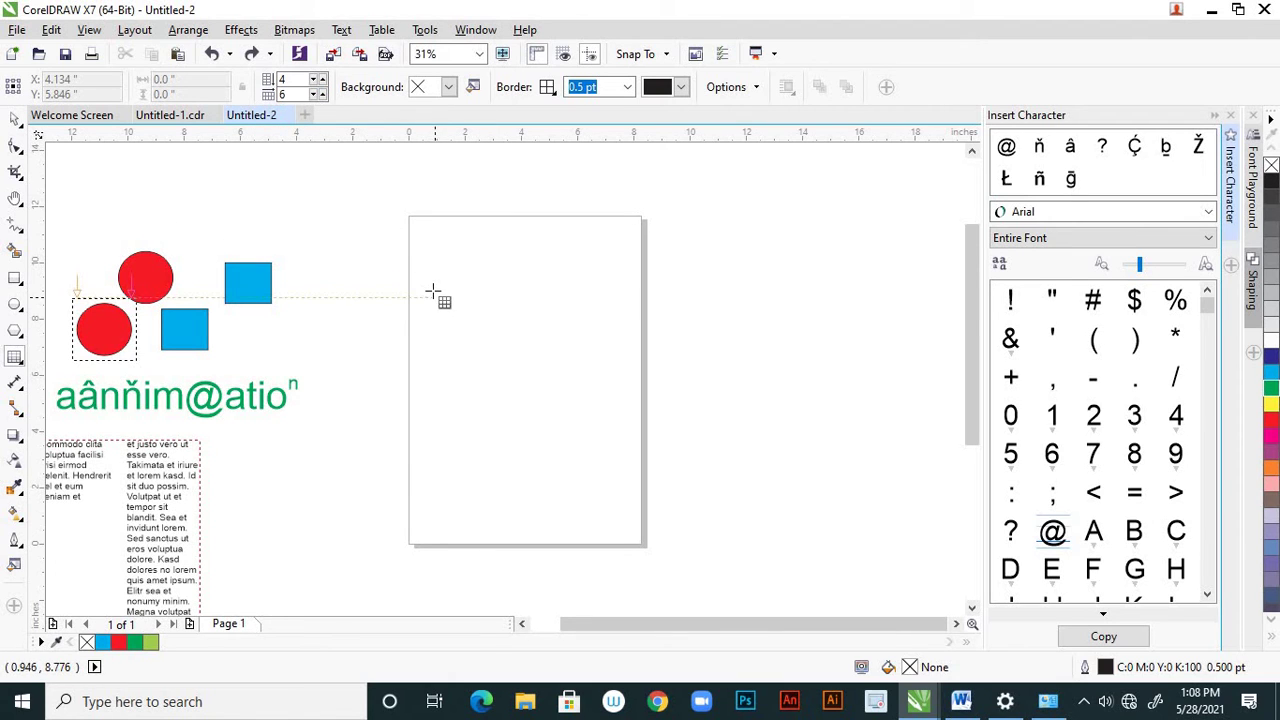
left_click_drag(432, 296, 619, 521)
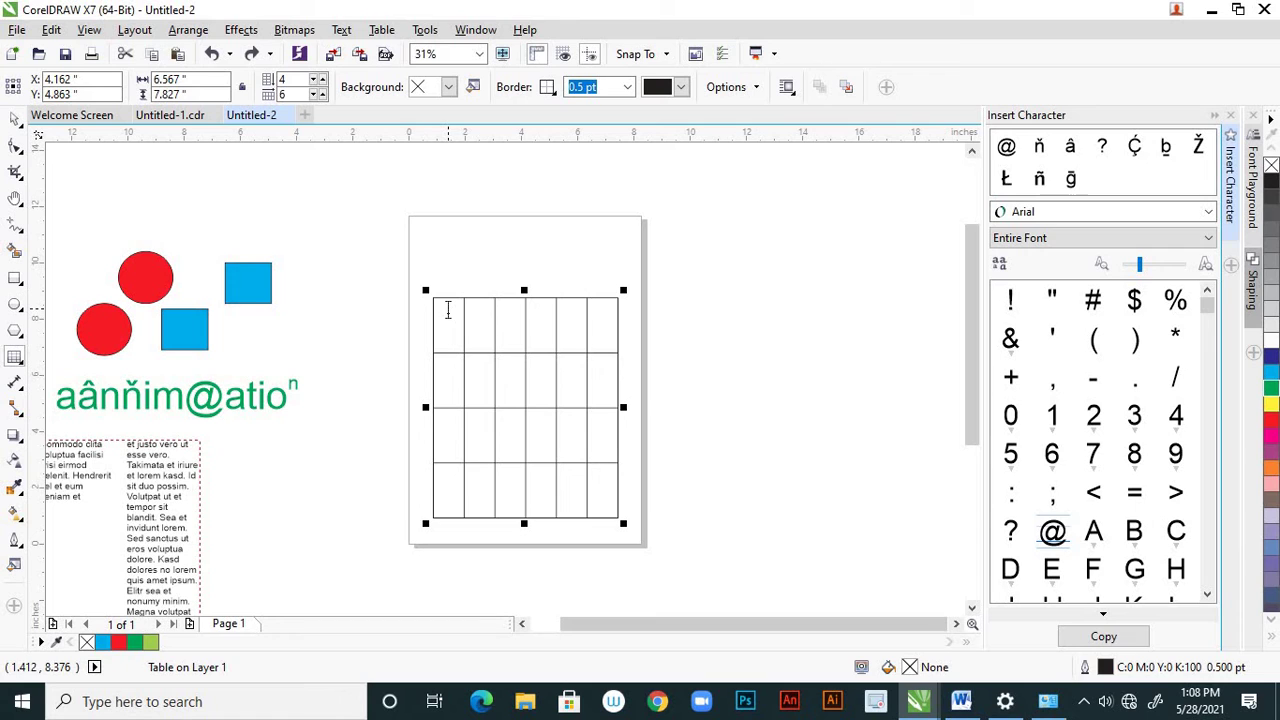
left_click(384, 30)
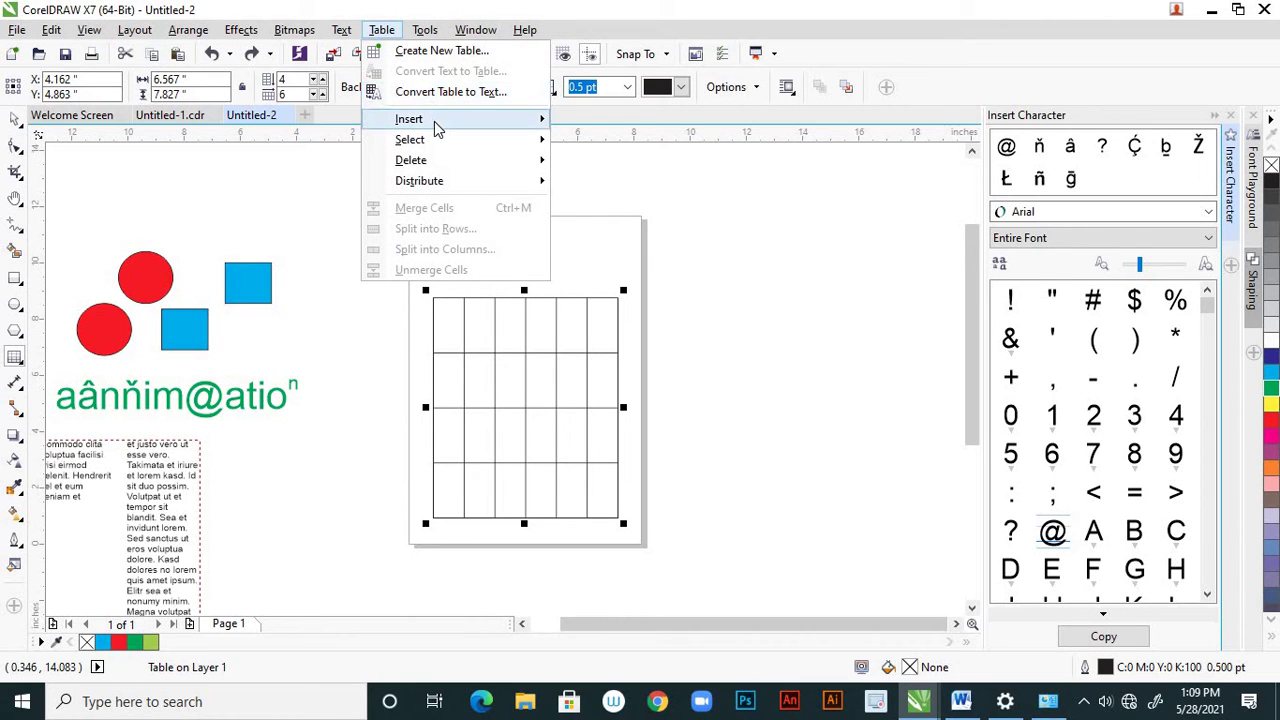
mouse_move(438, 127)
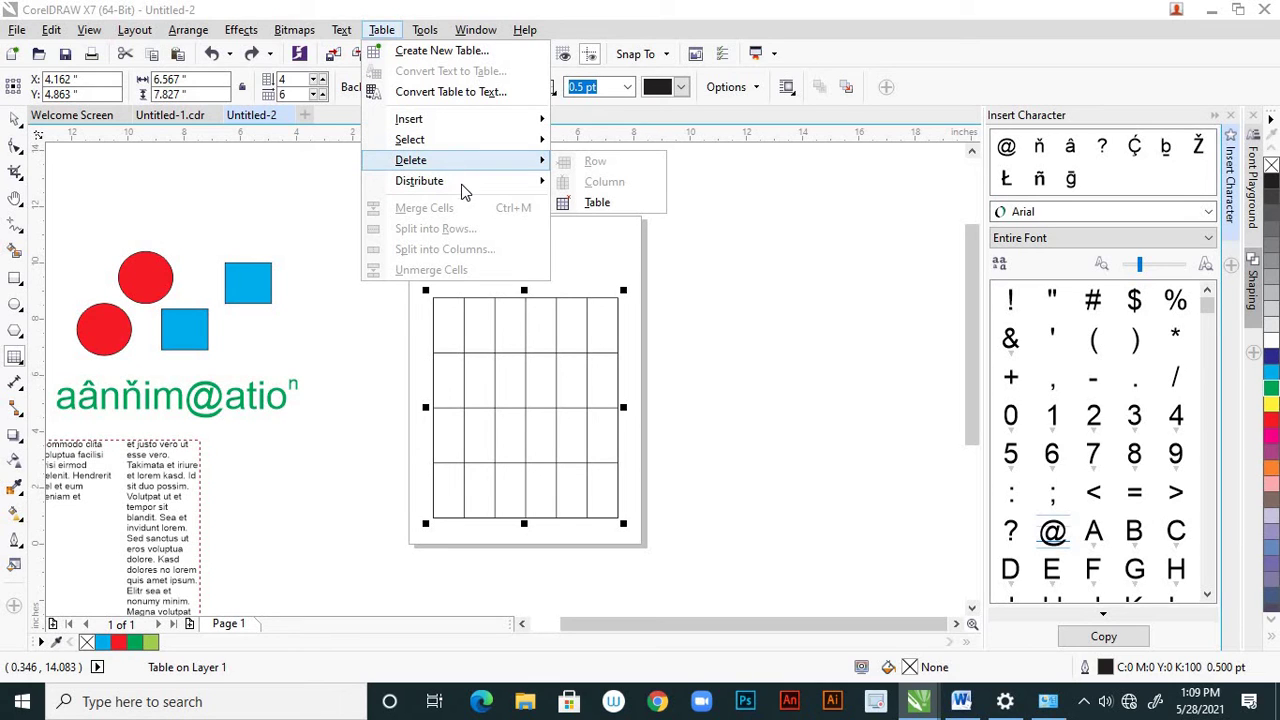
mouse_move(463, 190)
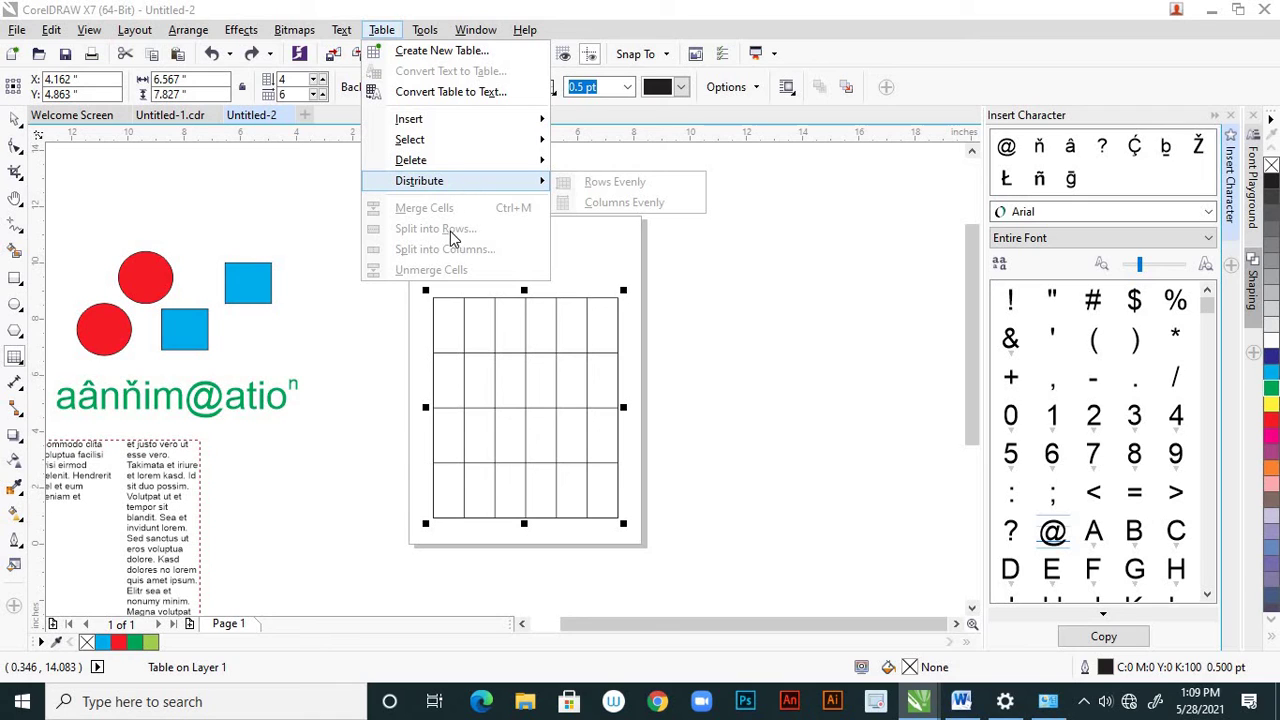
left_click(569, 118)
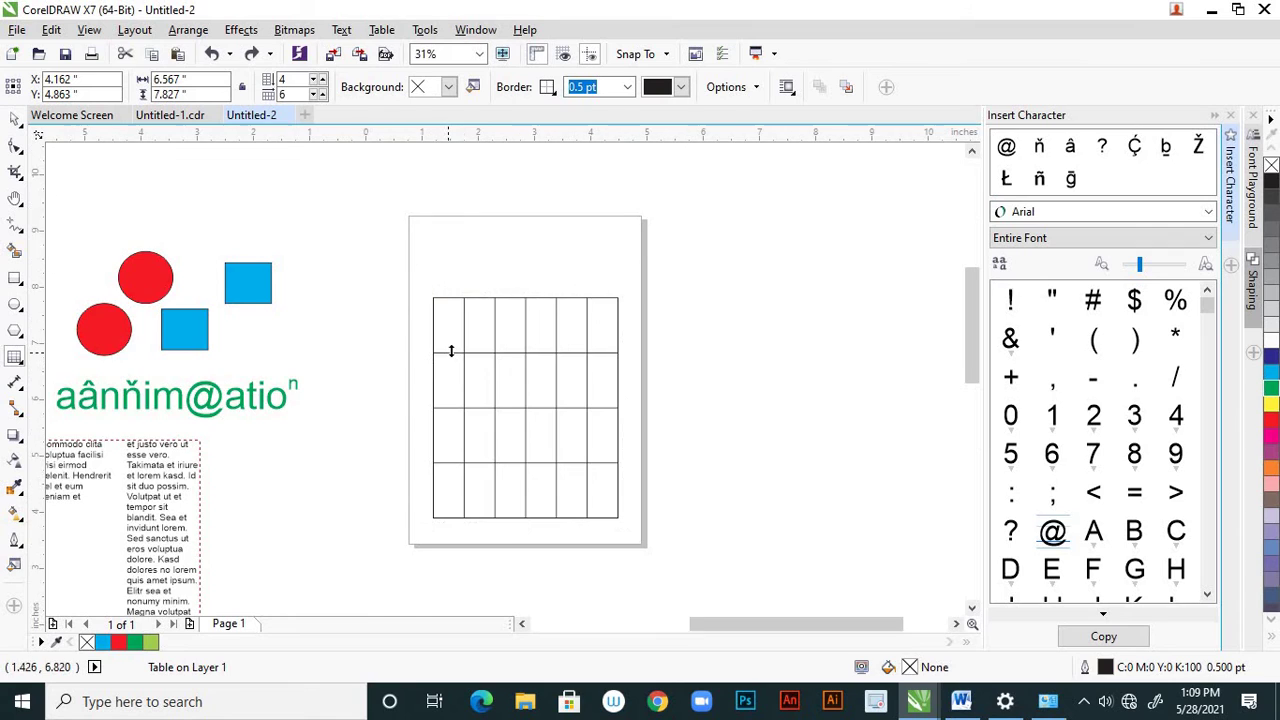
Place the text cursor in the table's first cell and set its text to centre alignment at 14 pt
scroll(451, 350, "up", 1)
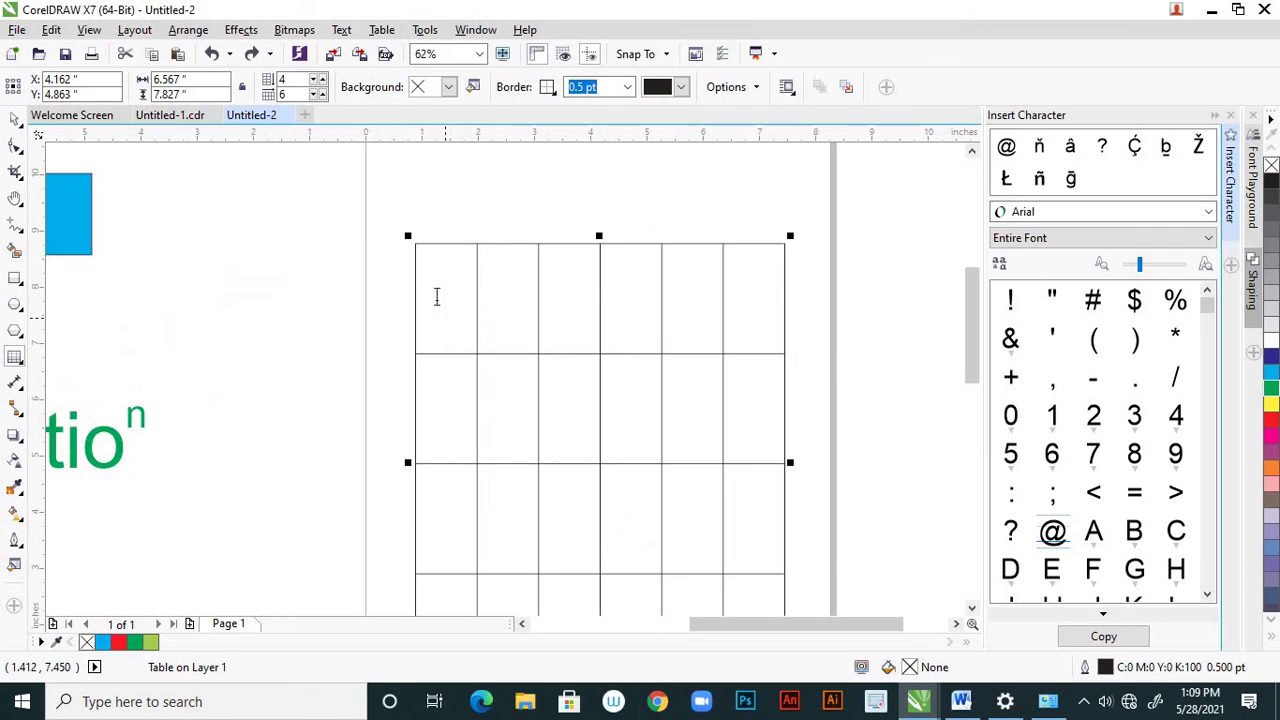
left_click(22, 367)
left_click(70, 355)
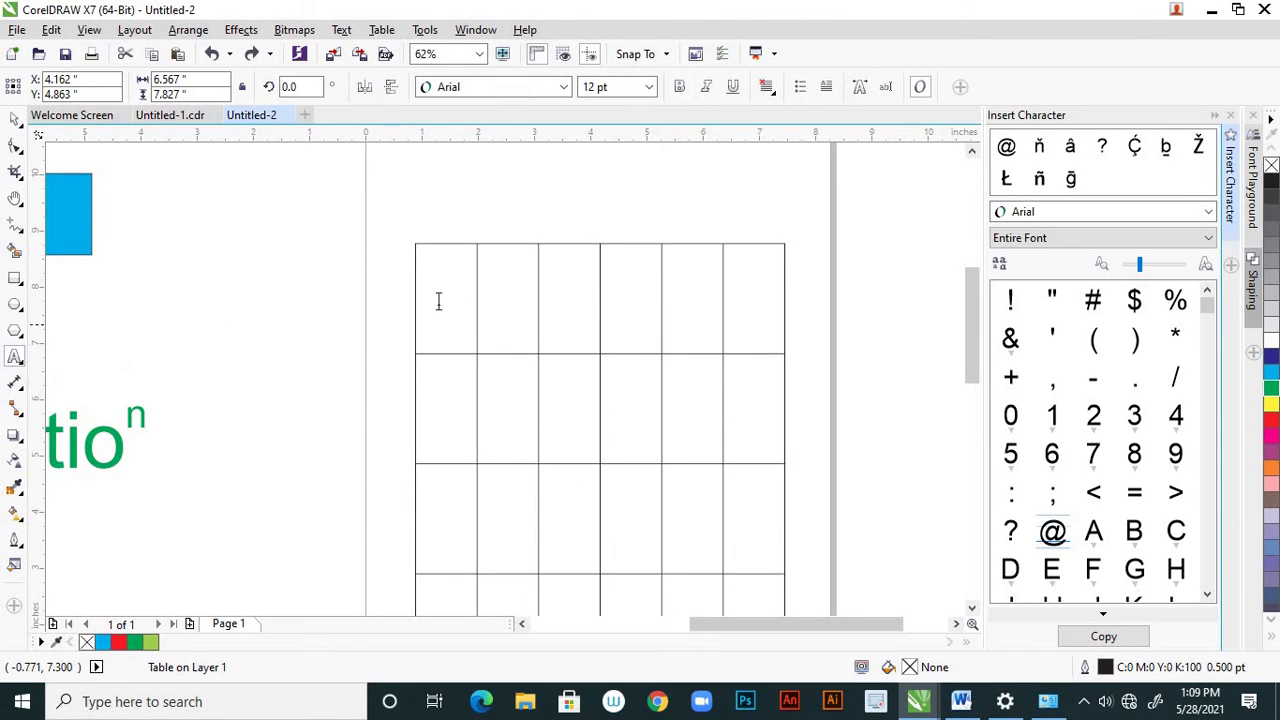
left_click(431, 295)
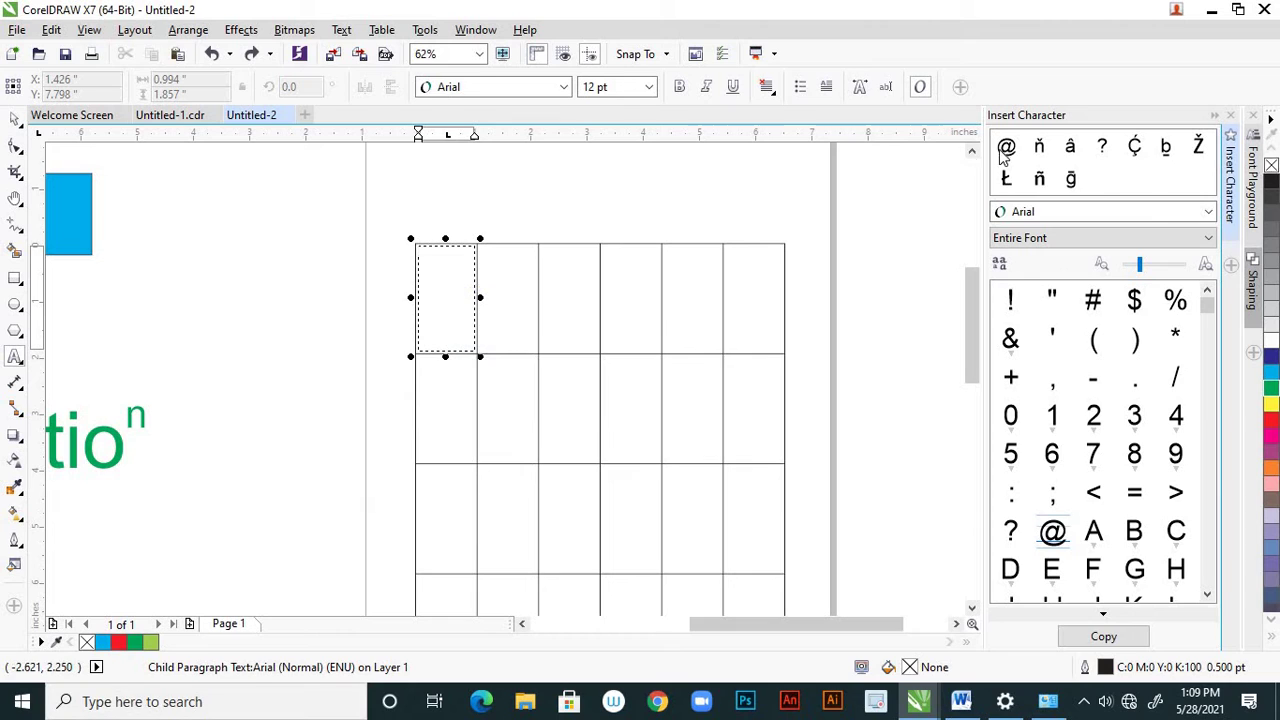
left_click(767, 88)
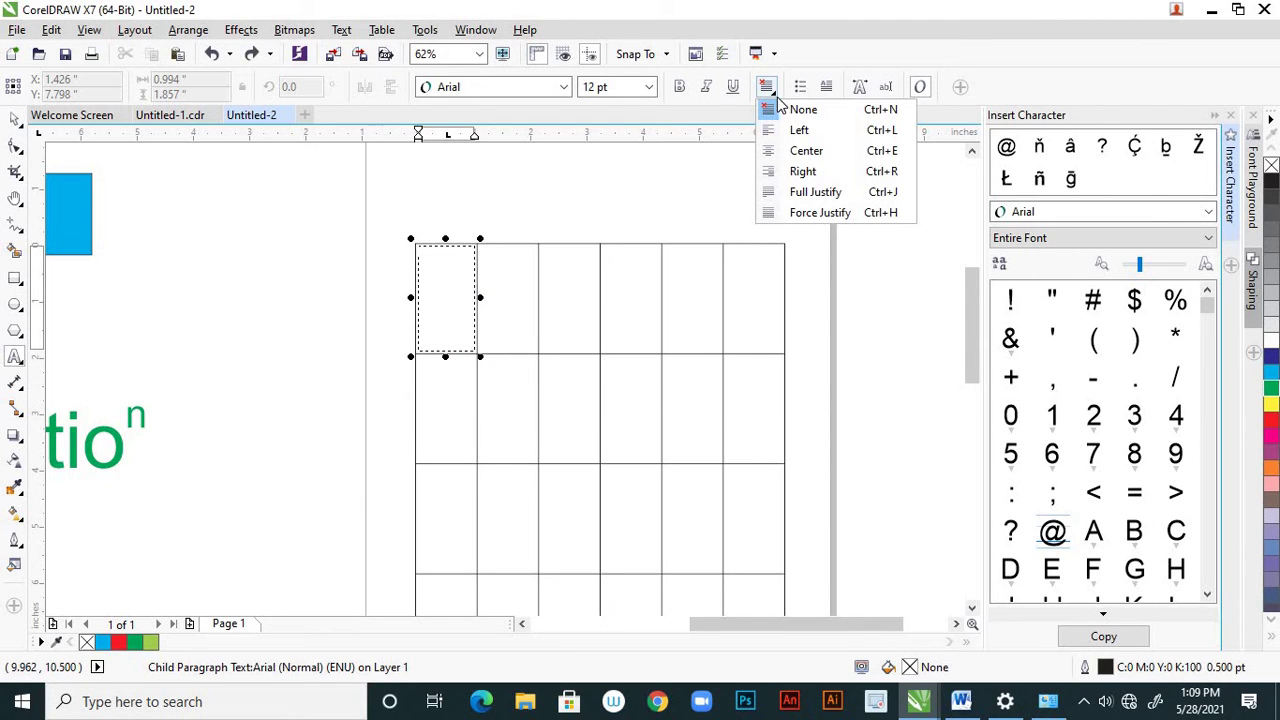
left_click(807, 152)
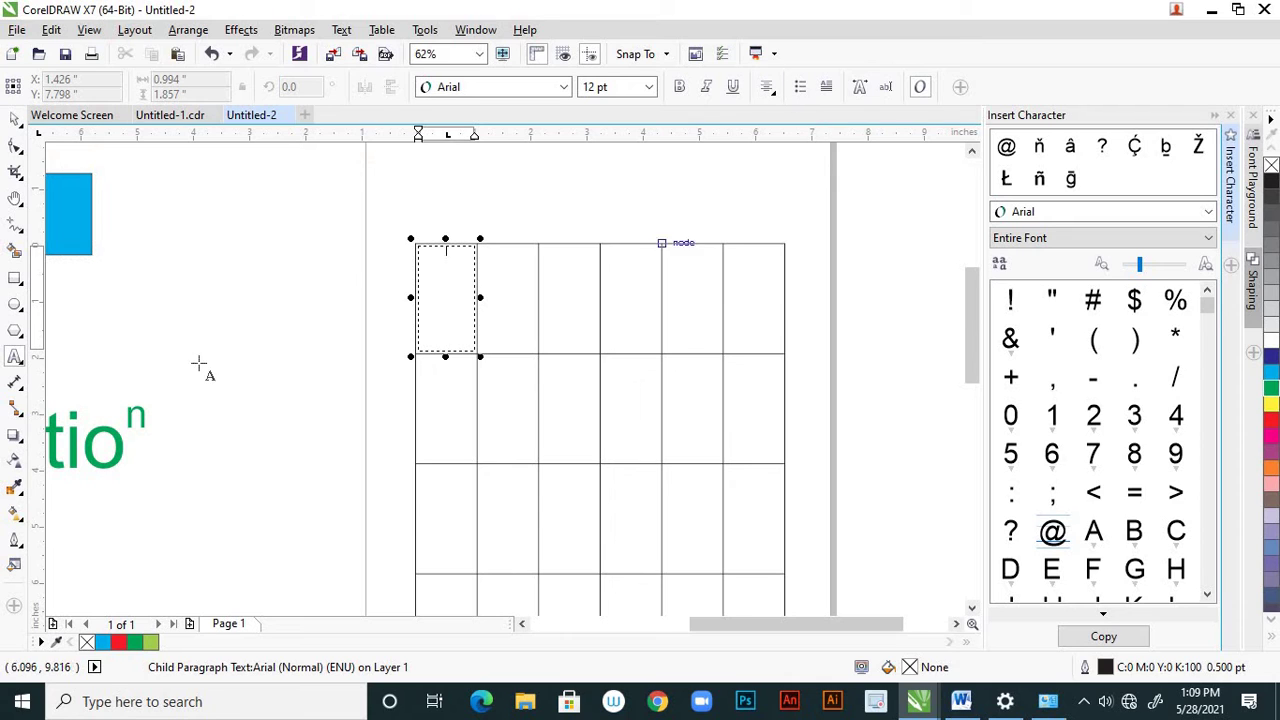
scroll(453, 262, "up", 2)
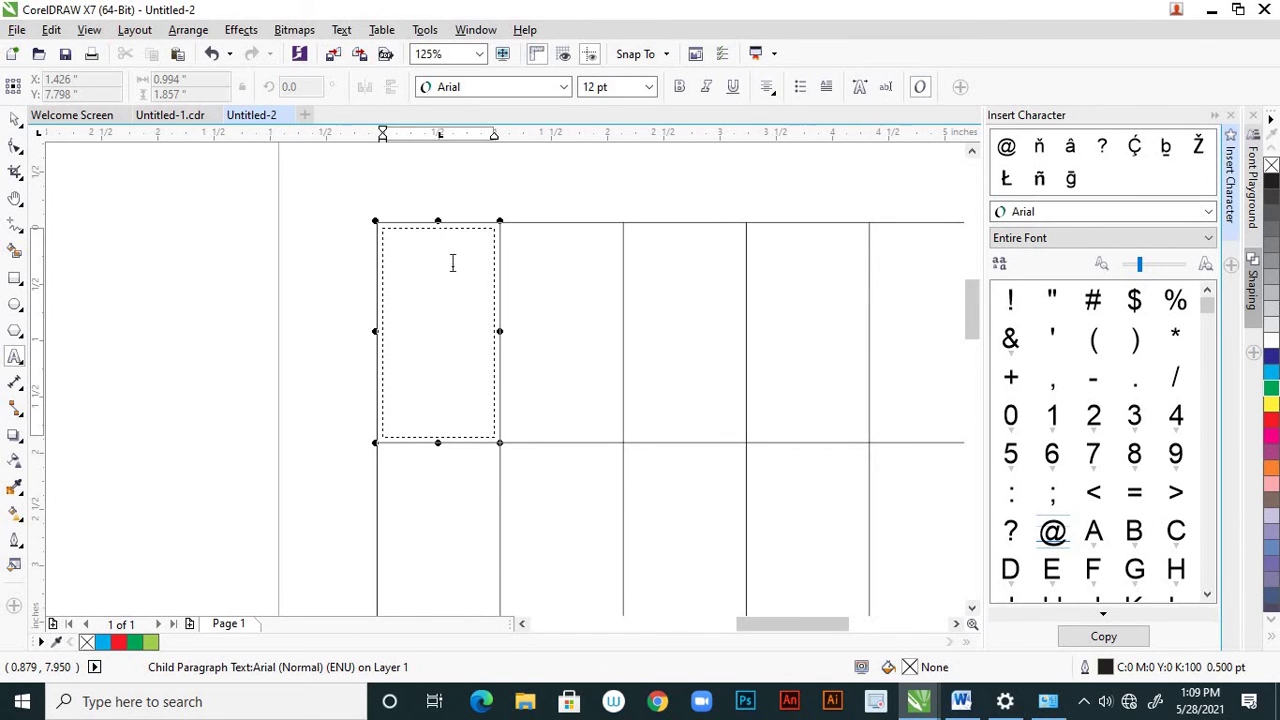
left_click(649, 90)
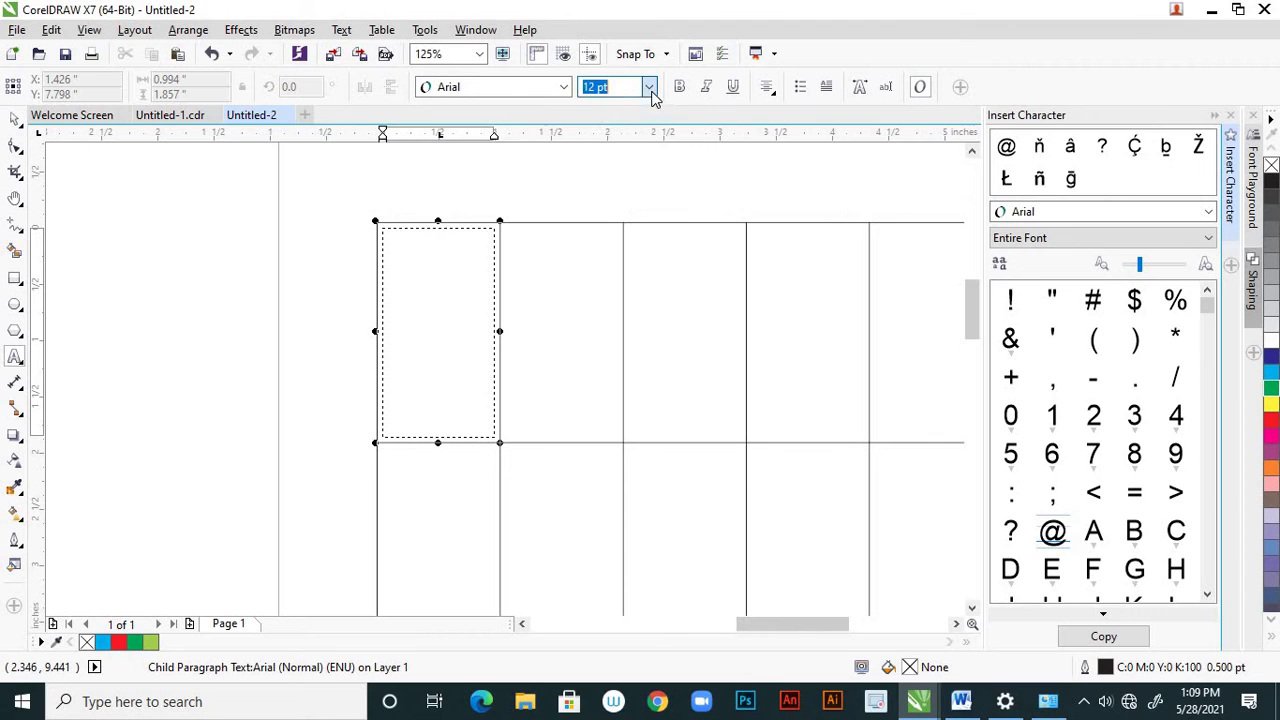
left_click(610, 216)
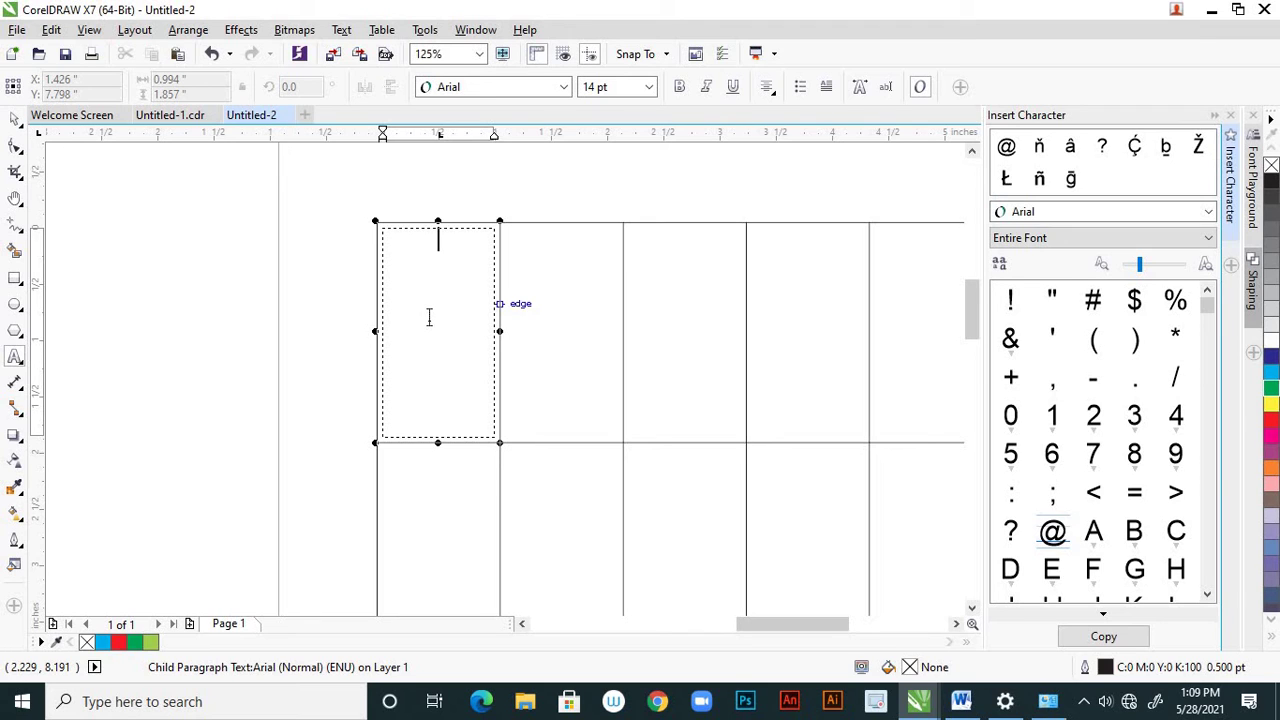
type("RICE")
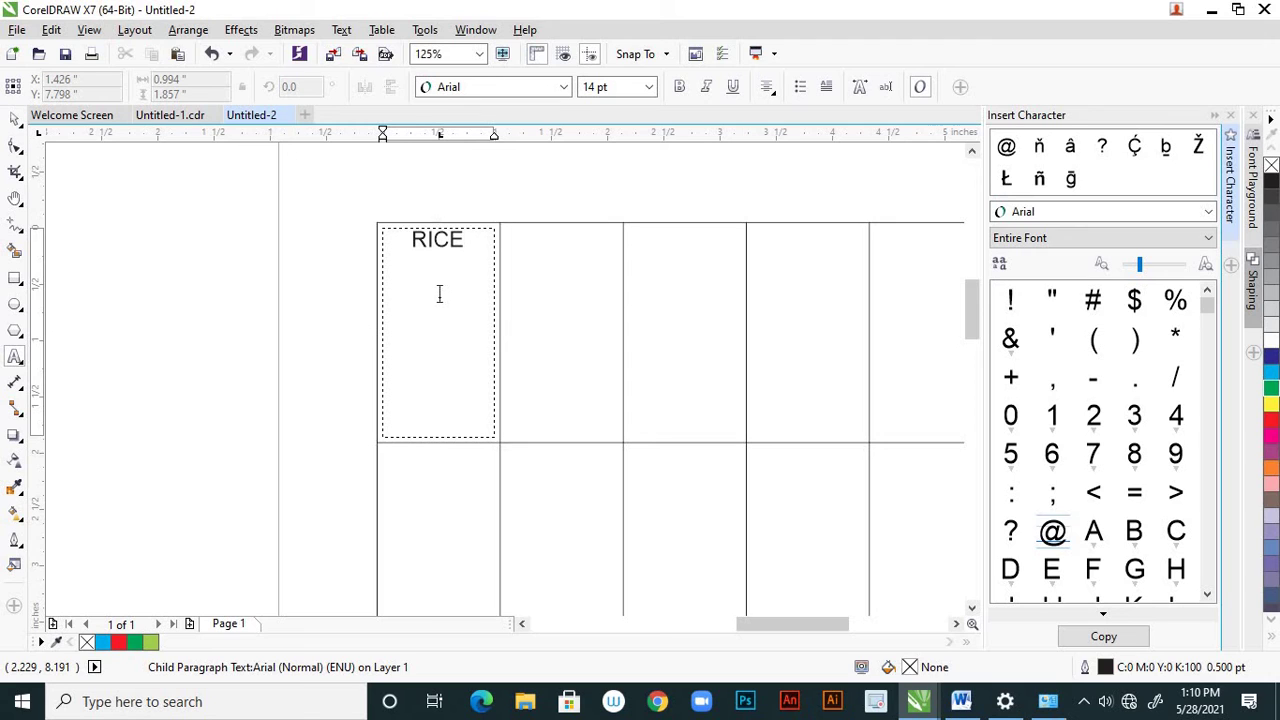
type(" HHHFGFJFJJK")
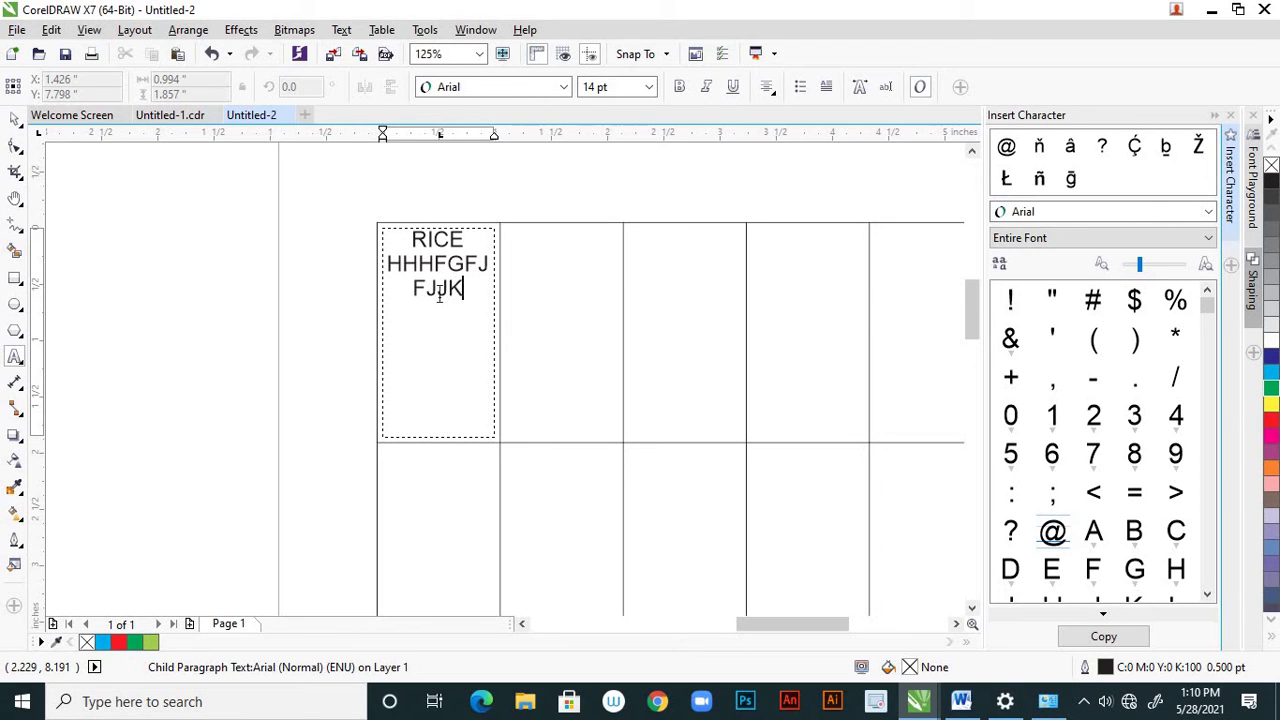
type("LULUILTUILULU")
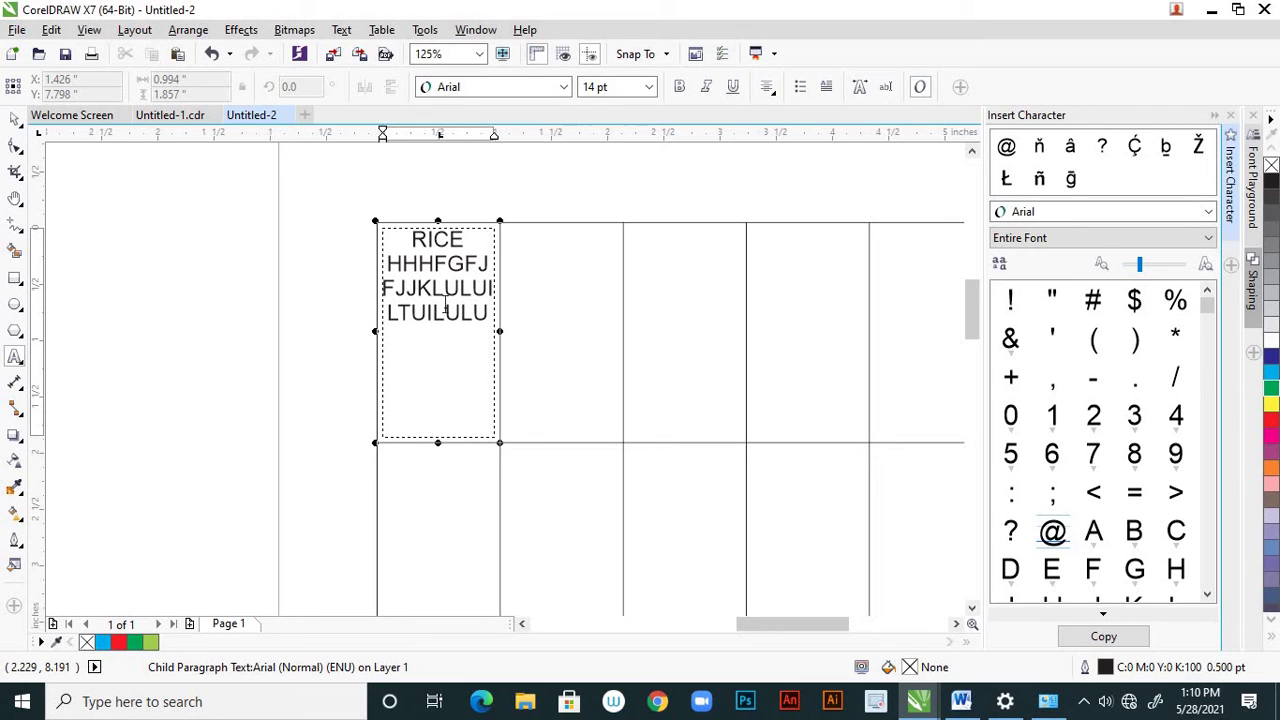
key("ctrl+z")
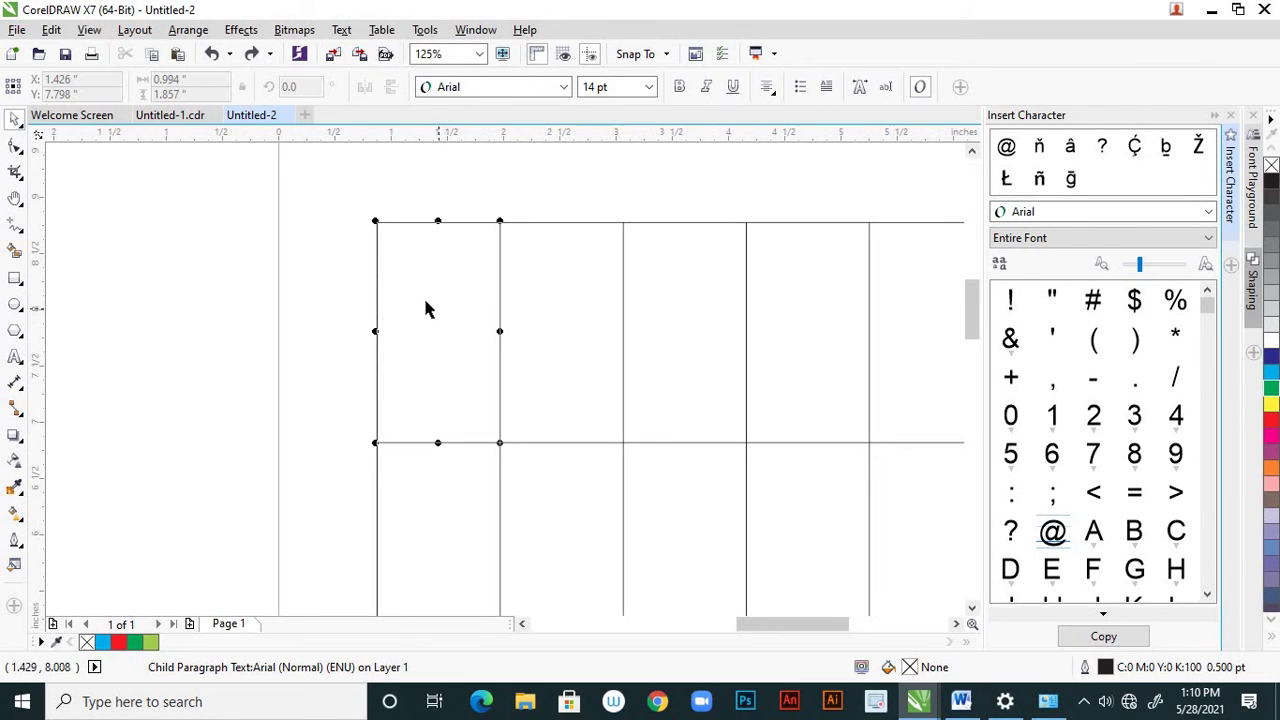
Enter the text "RICE" in the first cell of the table's top row
left_click(15, 357)
left_click(409, 303)
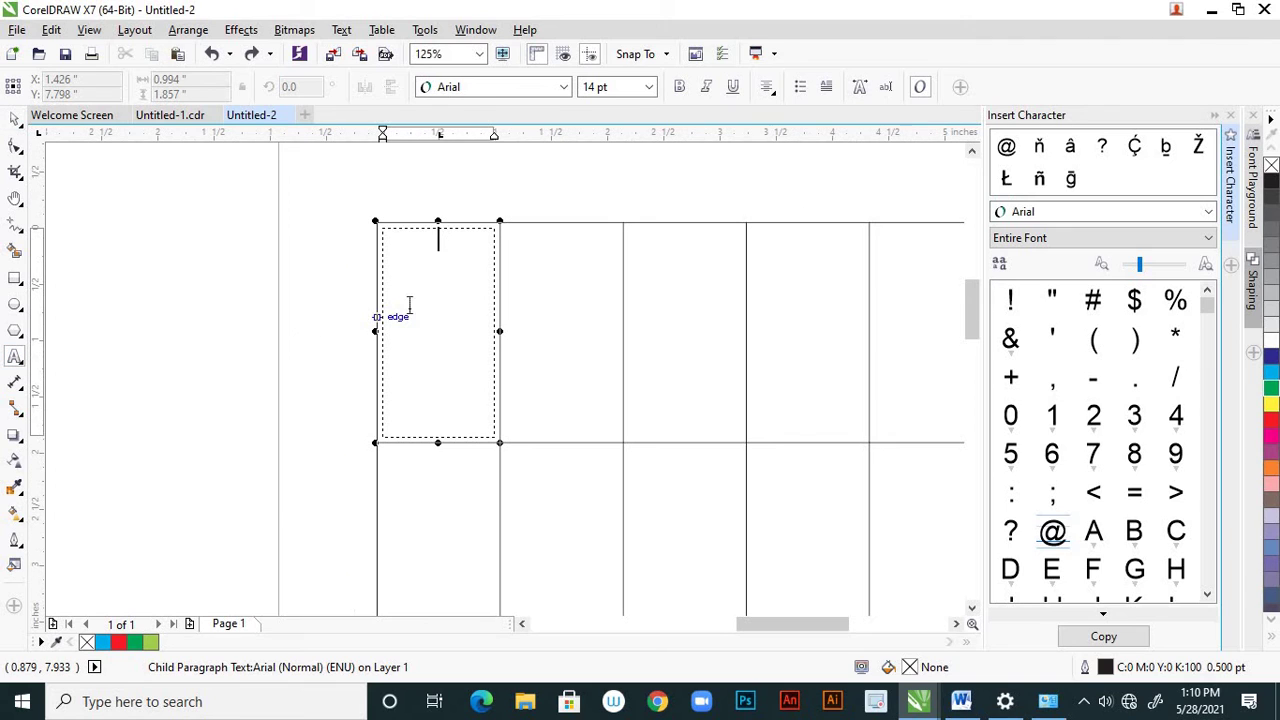
type("RICE")
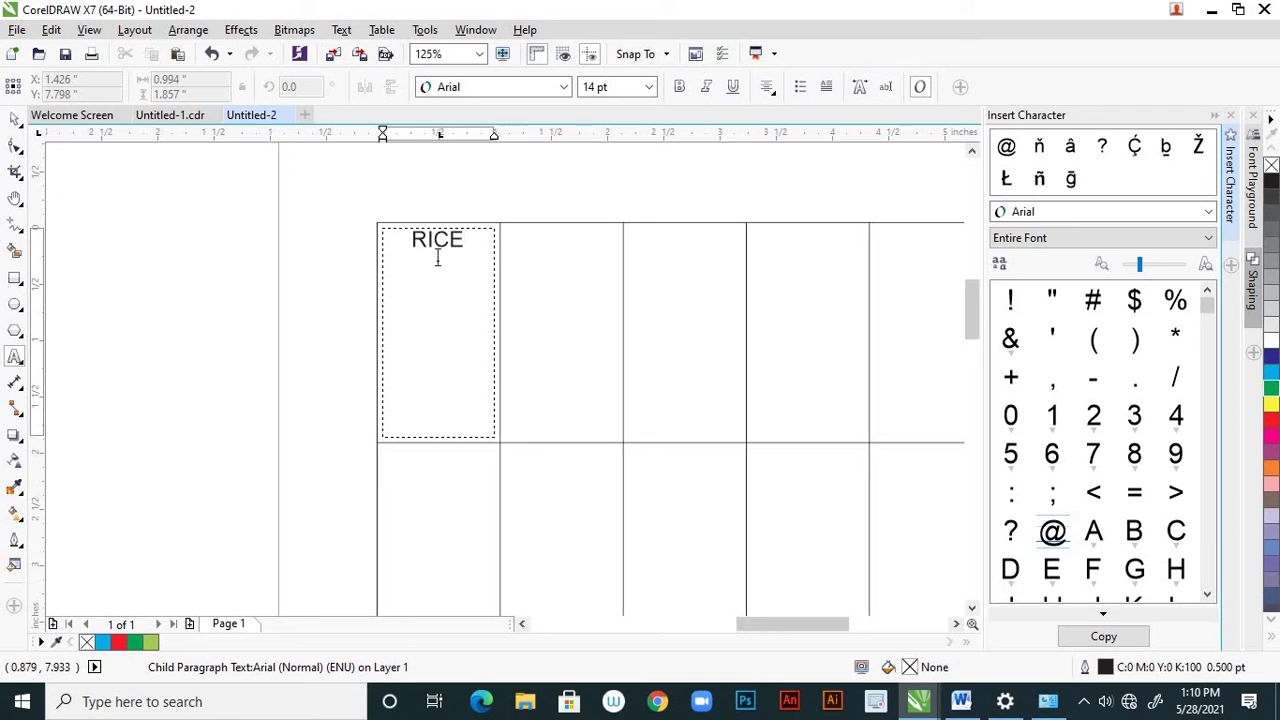
key("Escape")
scroll(425, 235, "down", 1)
scroll(424, 262, "up", 2)
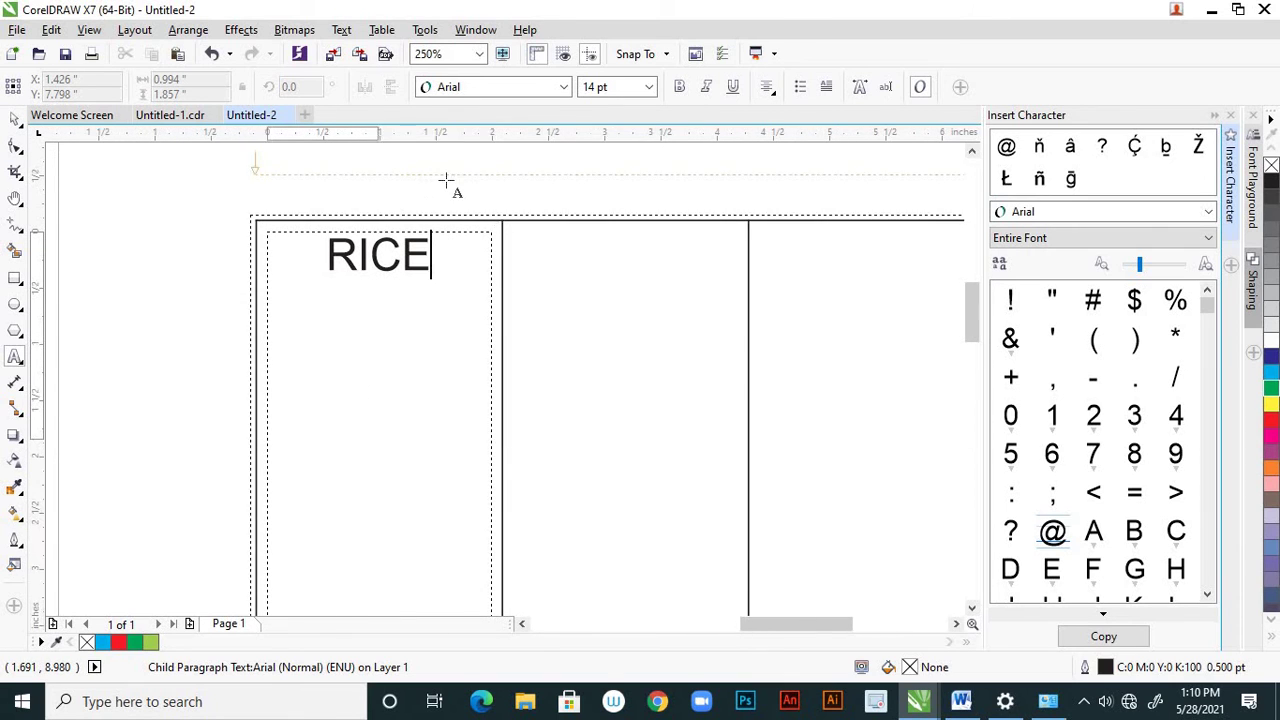
scroll(446, 180, "down", 1)
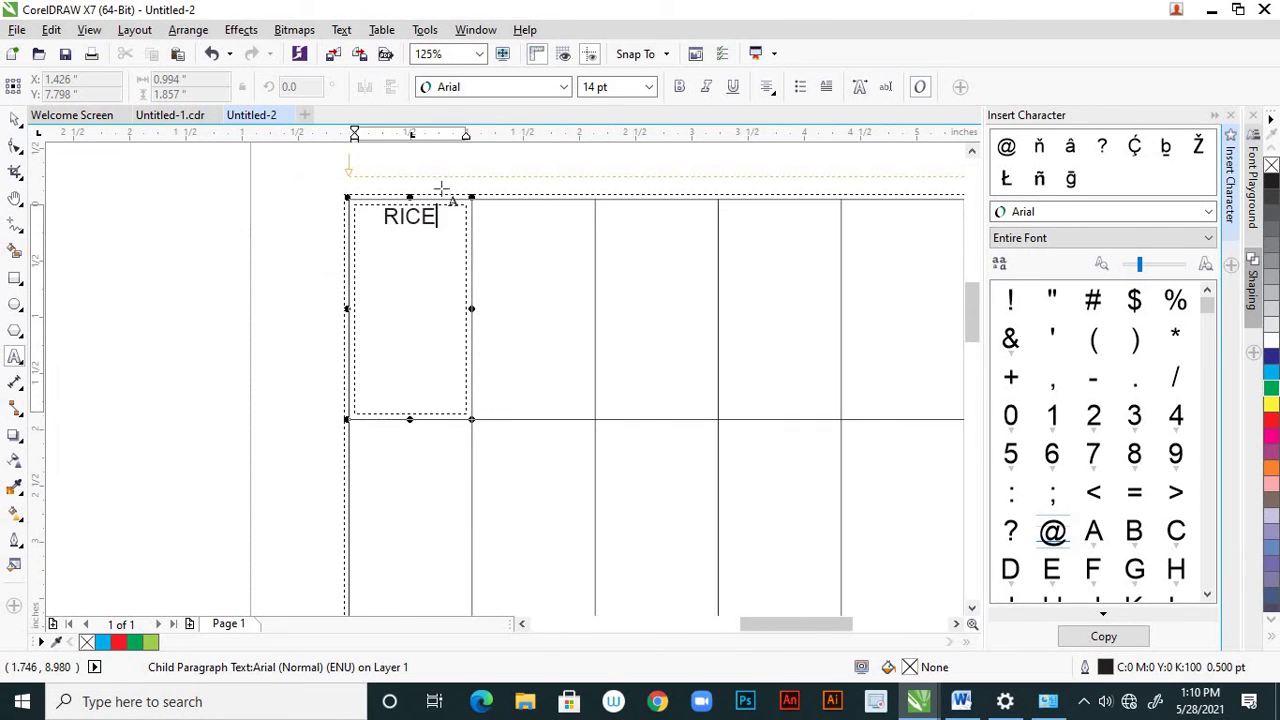
Place the text cursor in the second cell of the table's top row and set its text to centre alignment
left_click(508, 238)
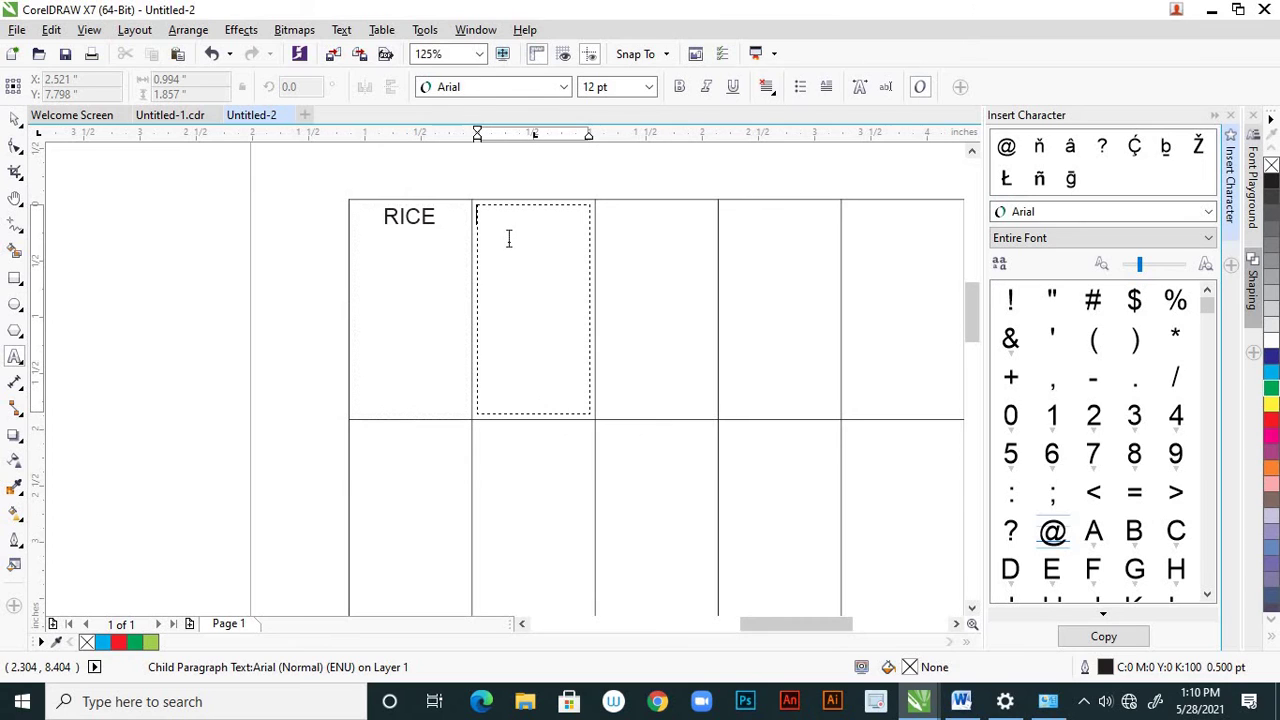
left_click(767, 87)
left_click(800, 152)
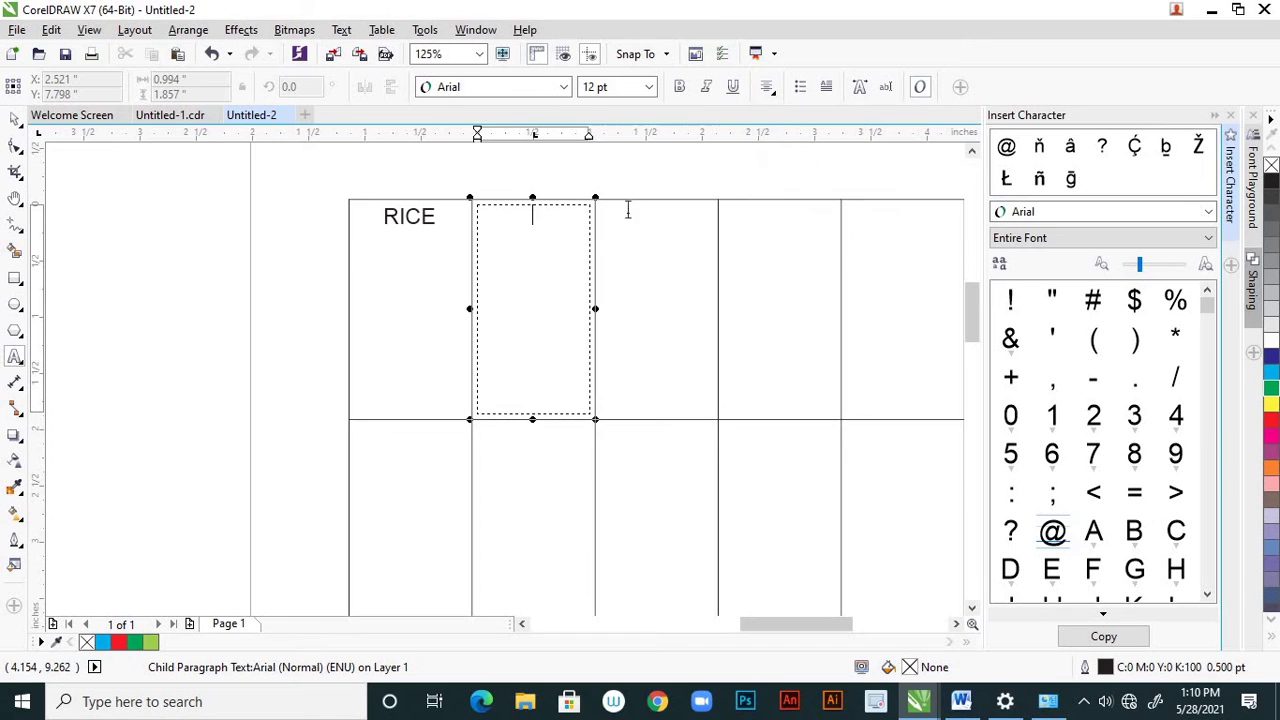
Enter the text "SUGAR" in the second cell of the table's top row
type("SUGAR")
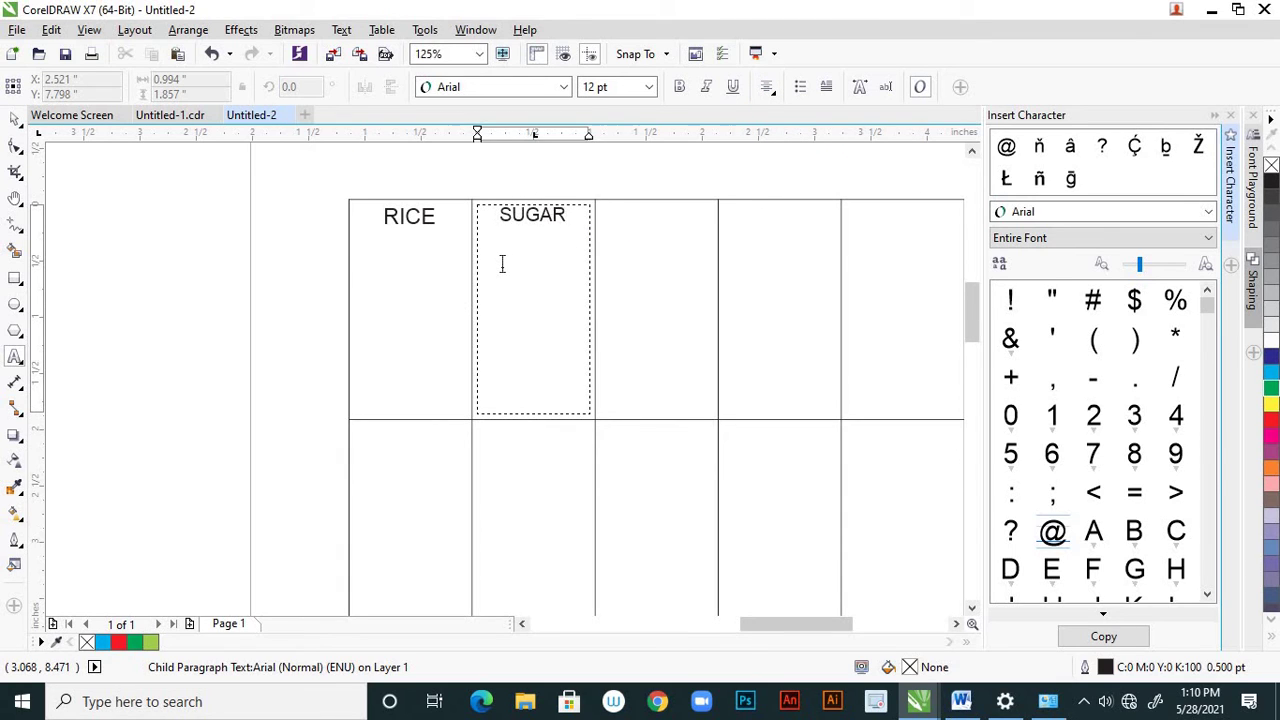
key("Escape")
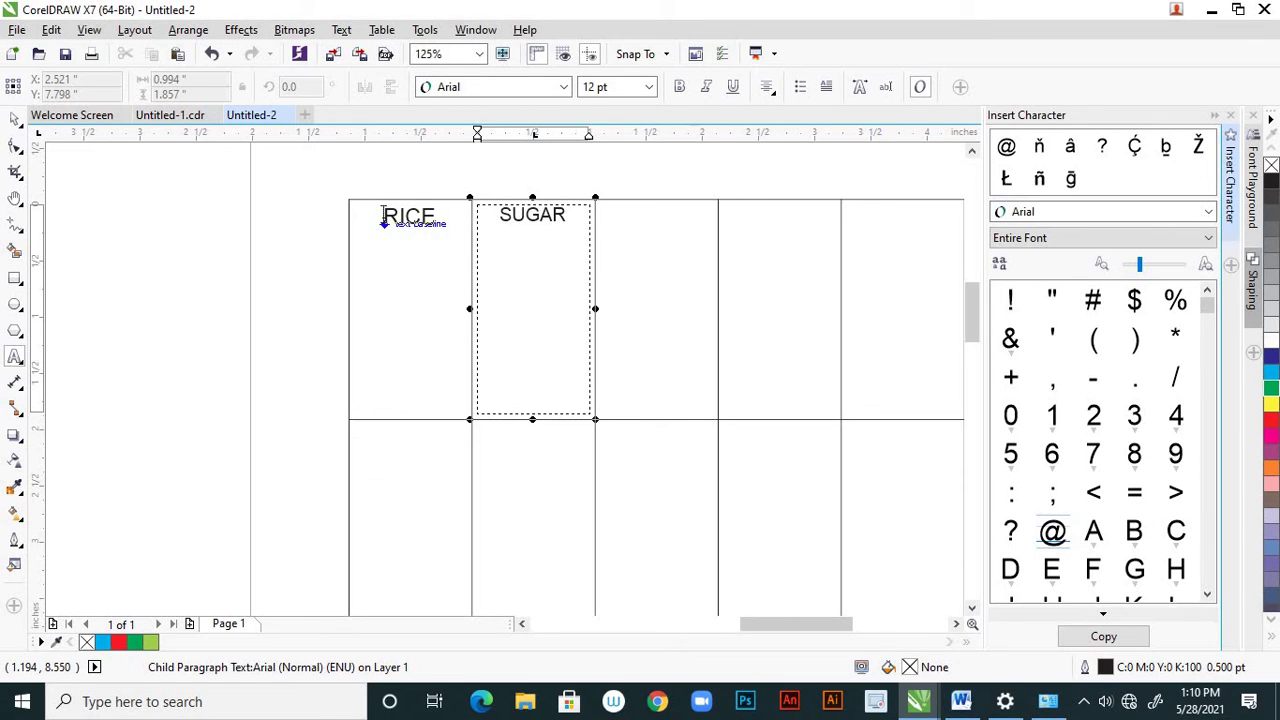
Insert blank lines before "RICE" to lower it to the vertical middle of its cell
left_click(383, 217)
key("Return")
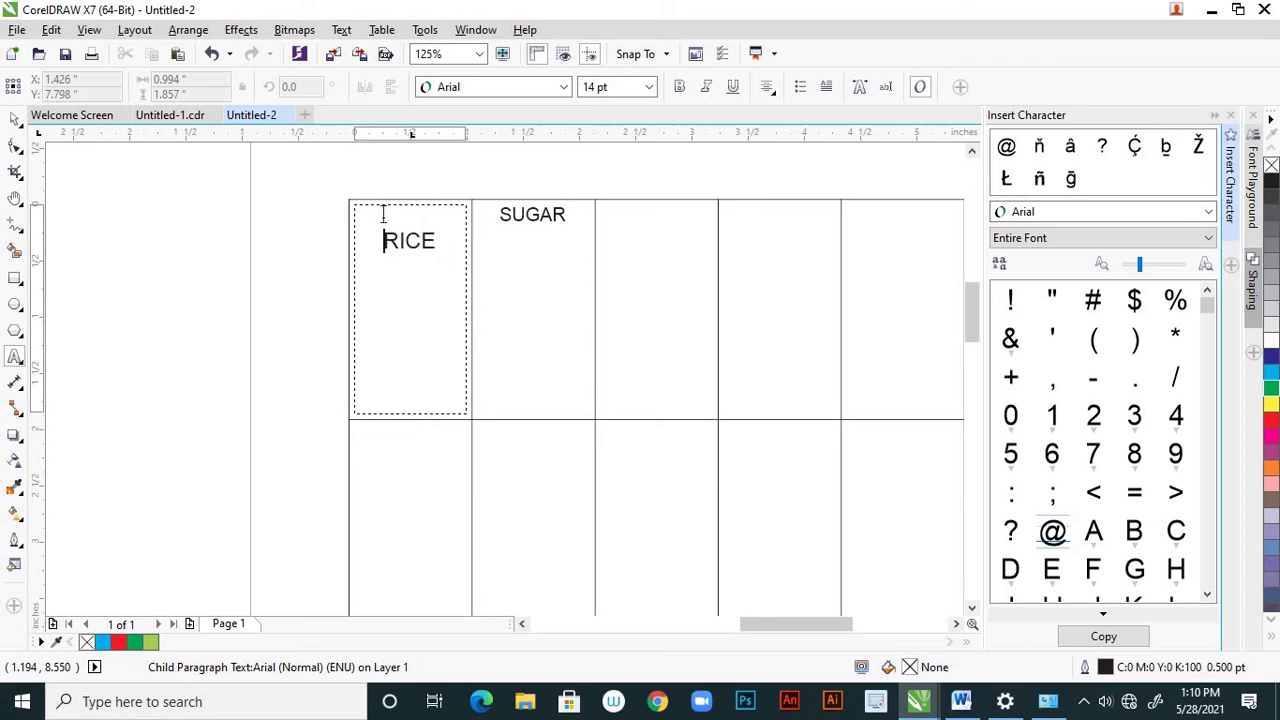
key("Return")
key("Return")
key("Escape")
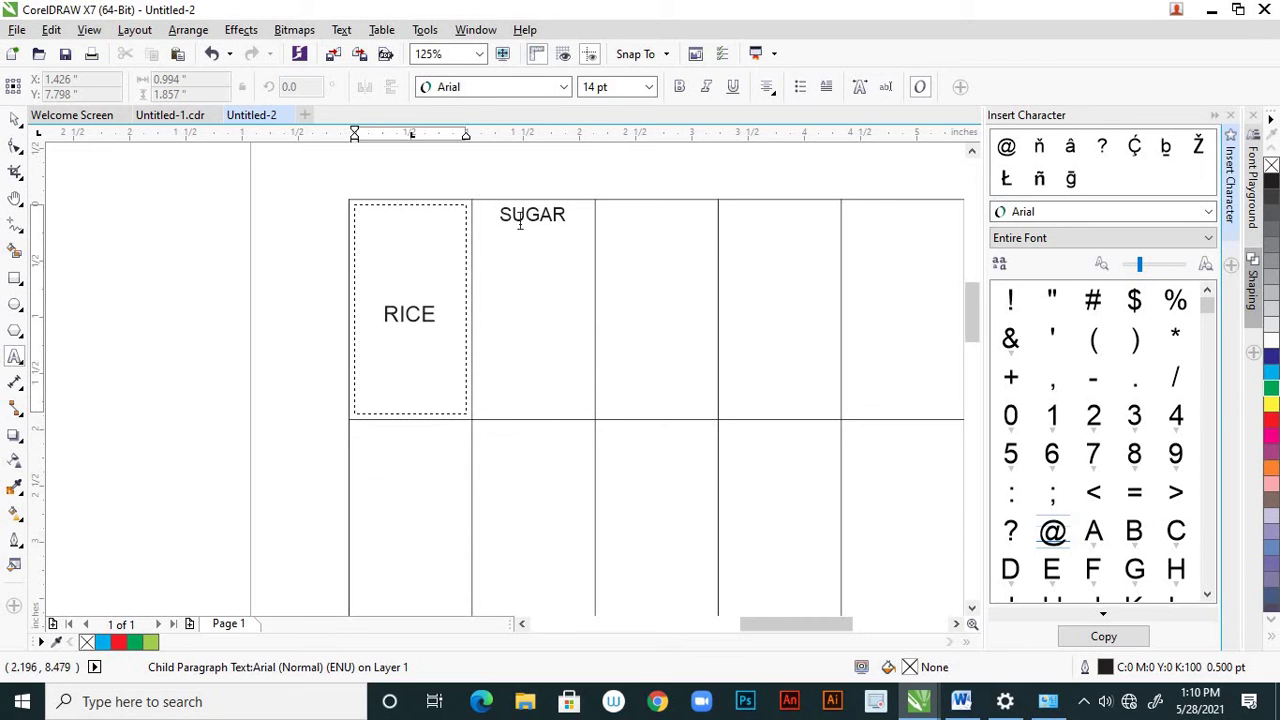
Insert blank lines before "SUGAR" to lower it to about the same height as "RICE"
left_click(503, 216)
key("Return")
key("Return")
key("Return")
key("Return")
key("Return")
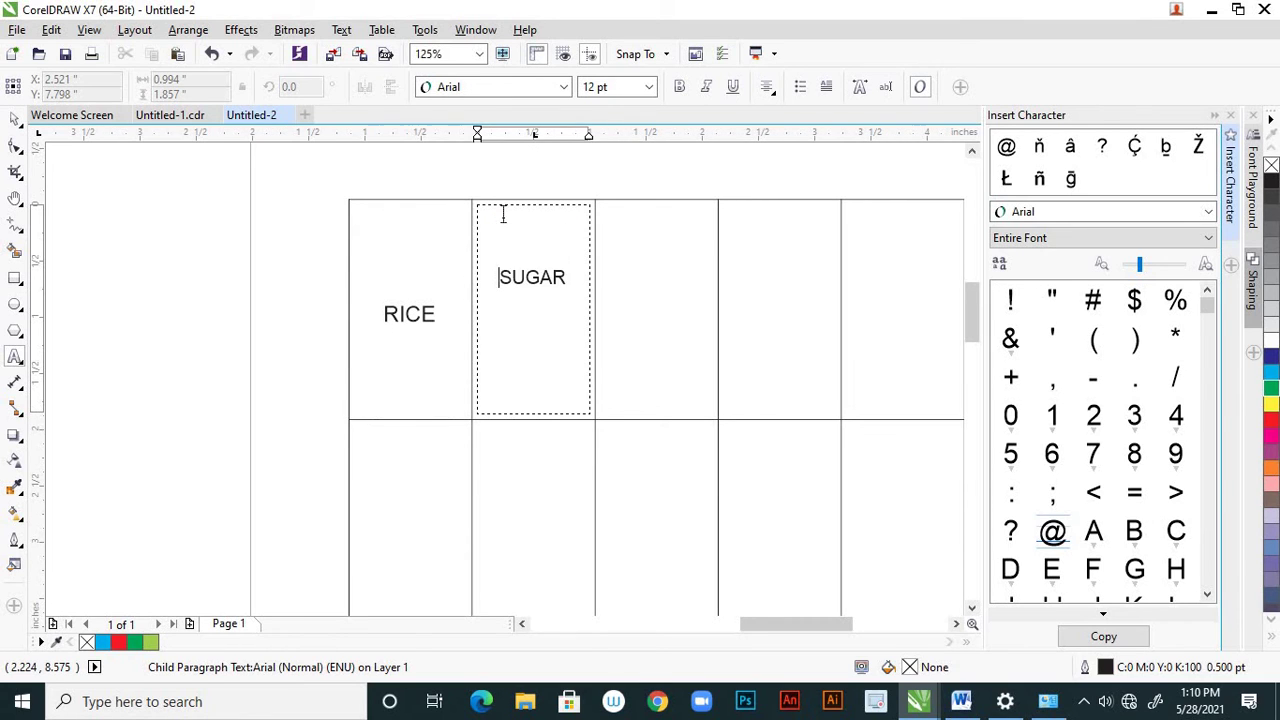
key("Escape")
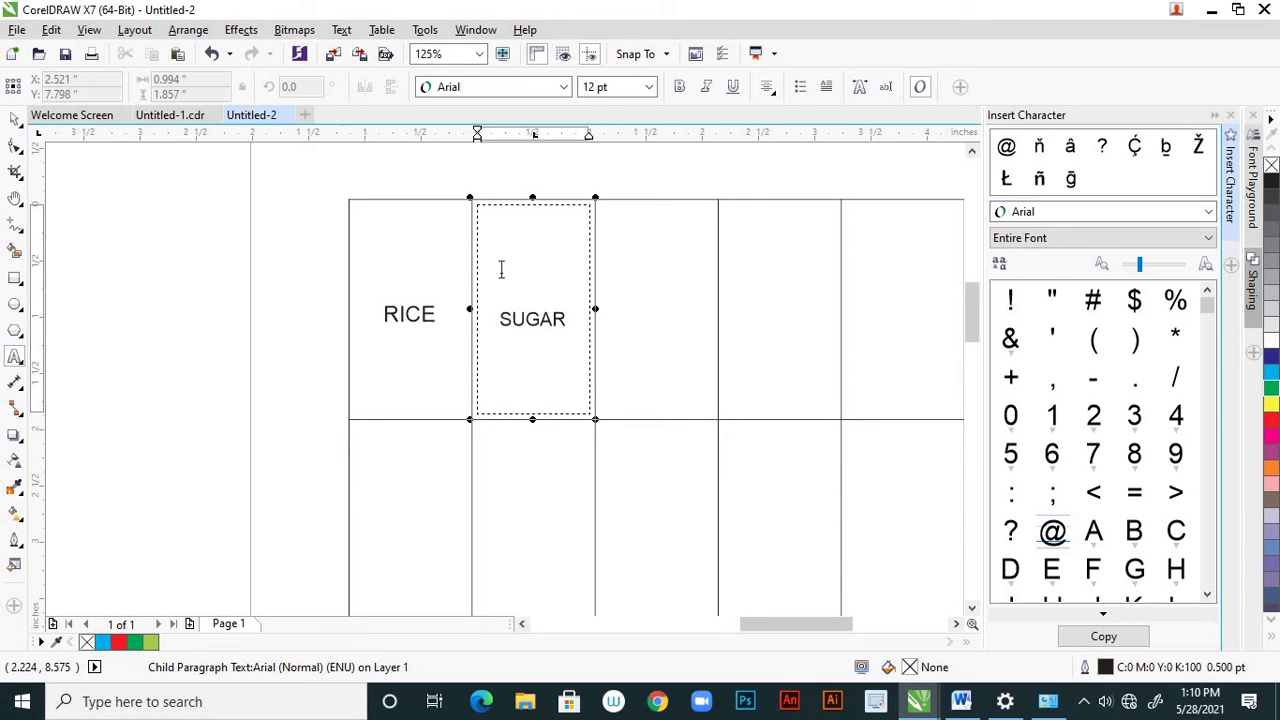
key("Delete")
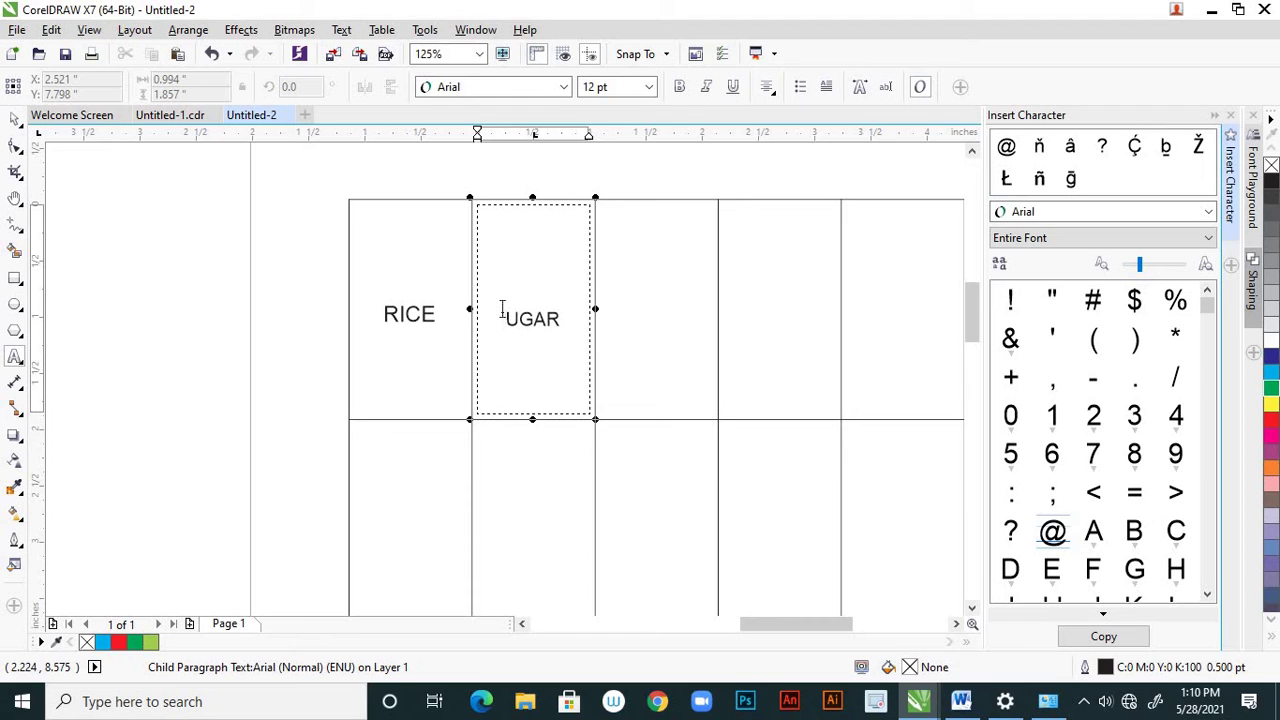
type("S")
key("Escape")
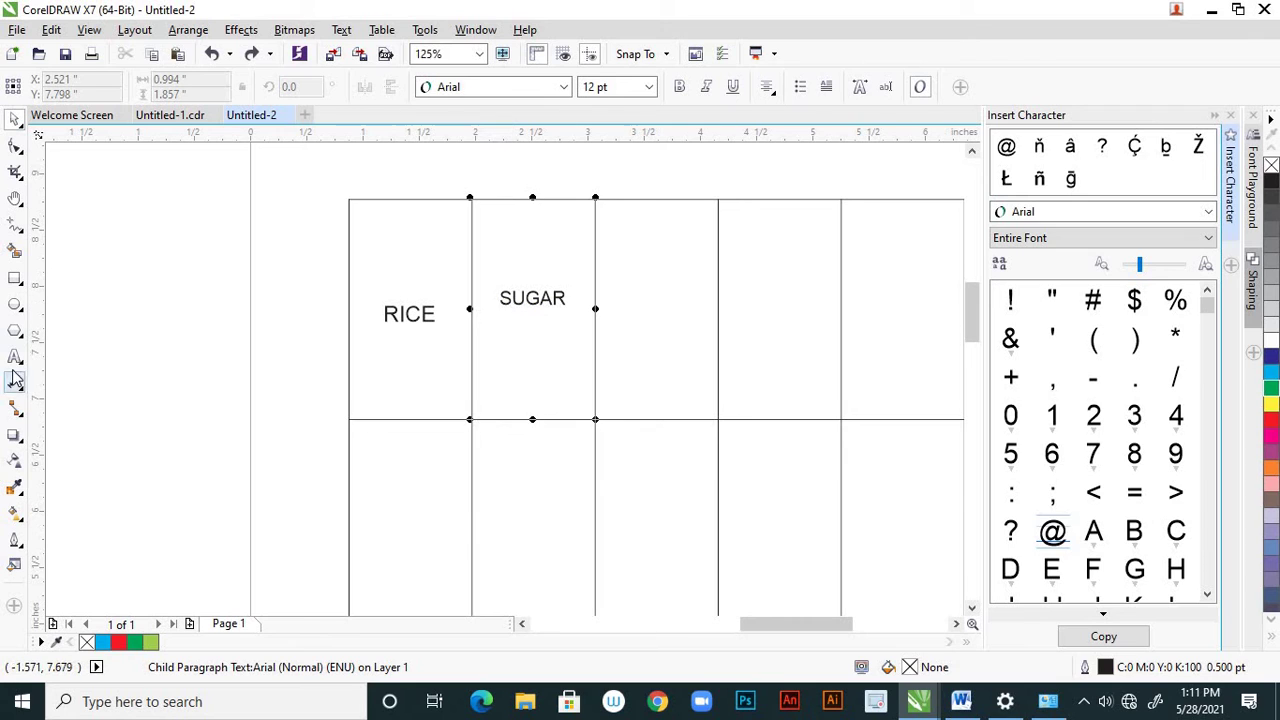
Place the text cursor before "SUGAR" with the Text tool and add one more blank line above it
left_click(15, 357)
left_click(507, 297)
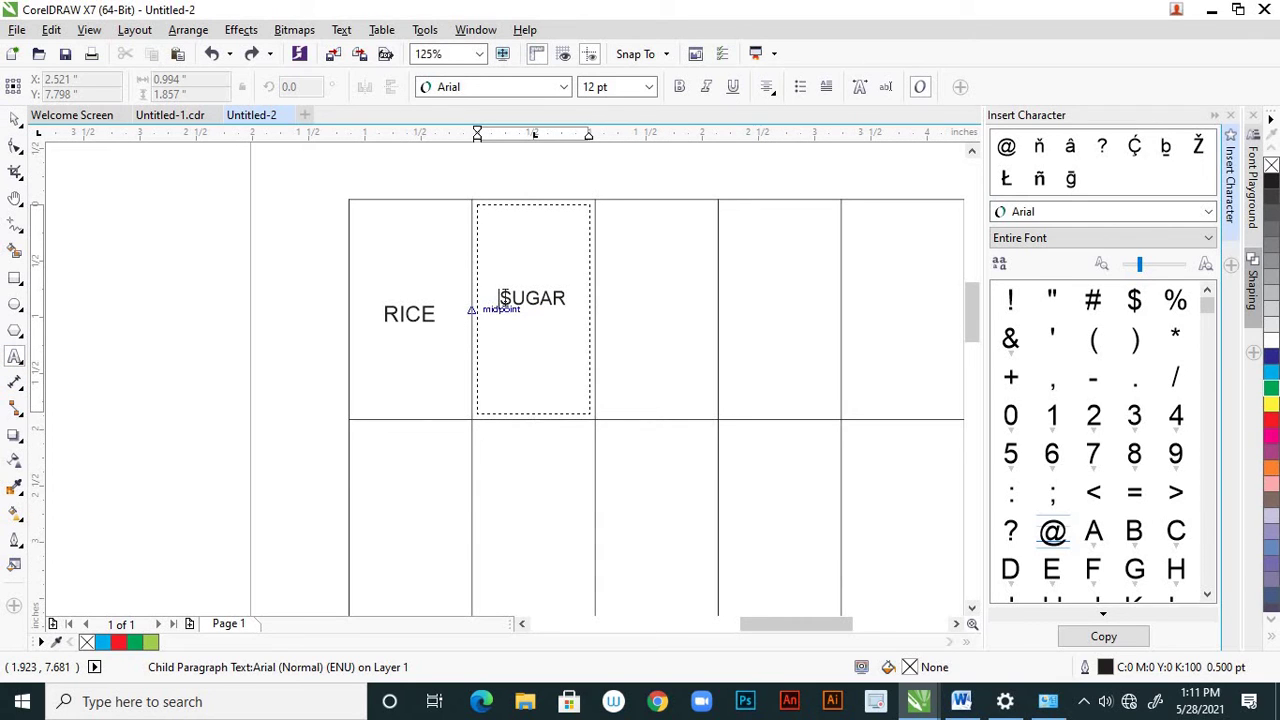
key("Return")
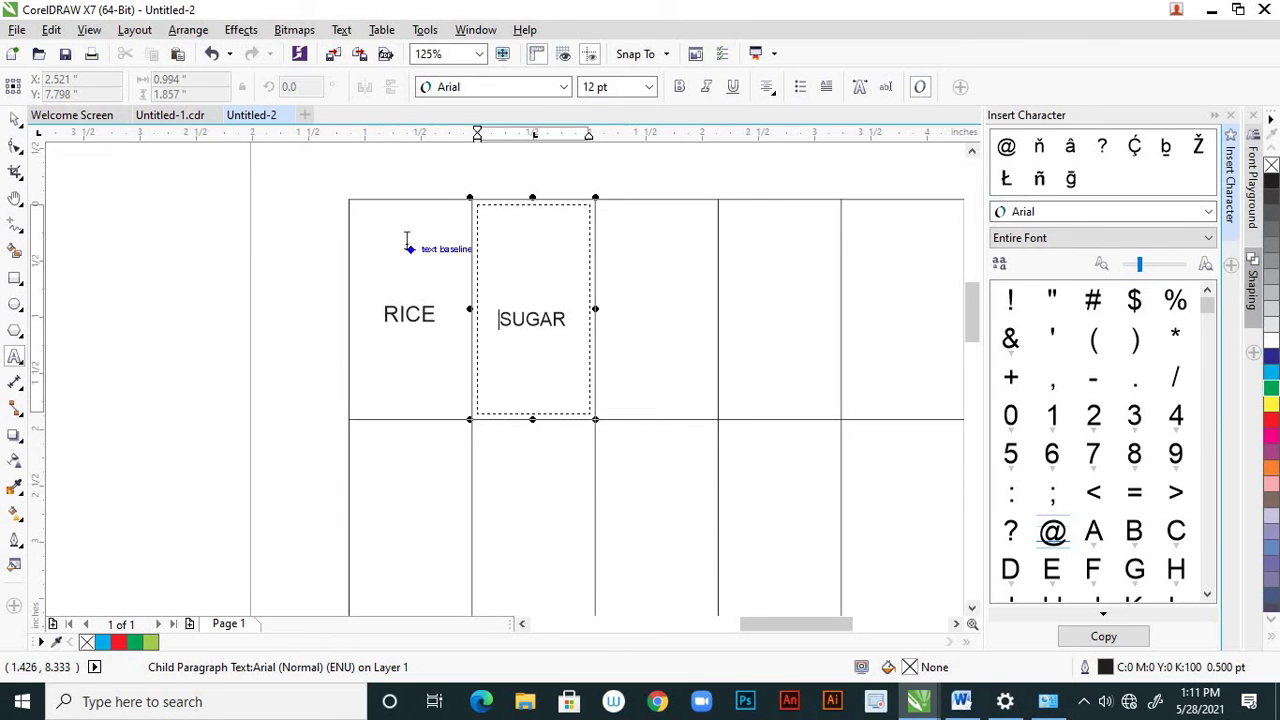
scroll(491, 229, "down", 1)
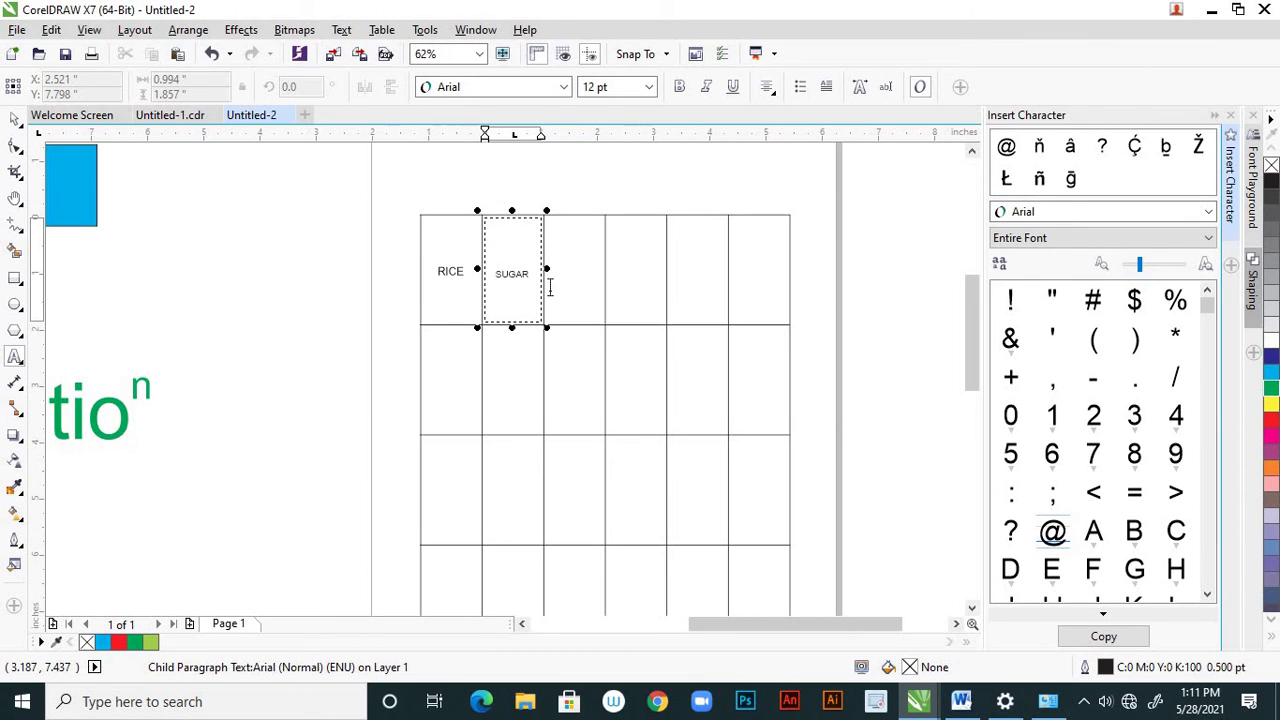
scroll(549, 287, "up", 1)
scroll(535, 235, "down", 2)
scroll(548, 262, "up", 2)
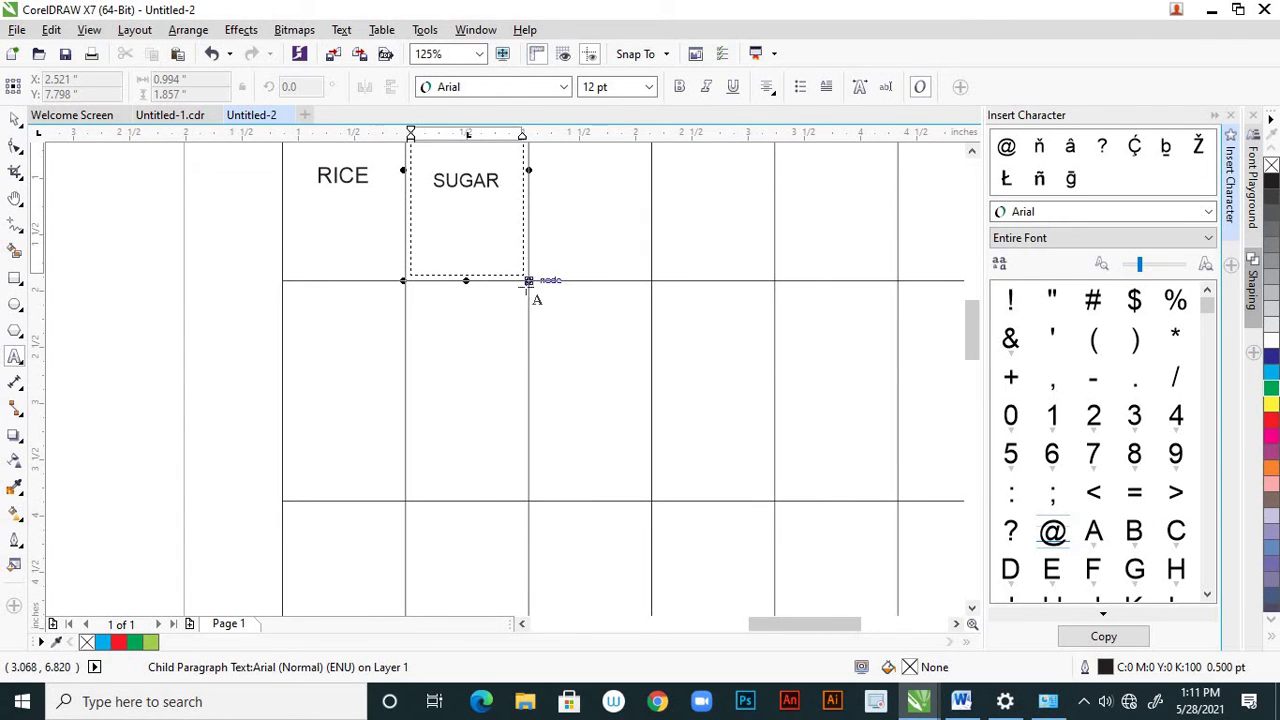
scroll(533, 283, "down", 1)
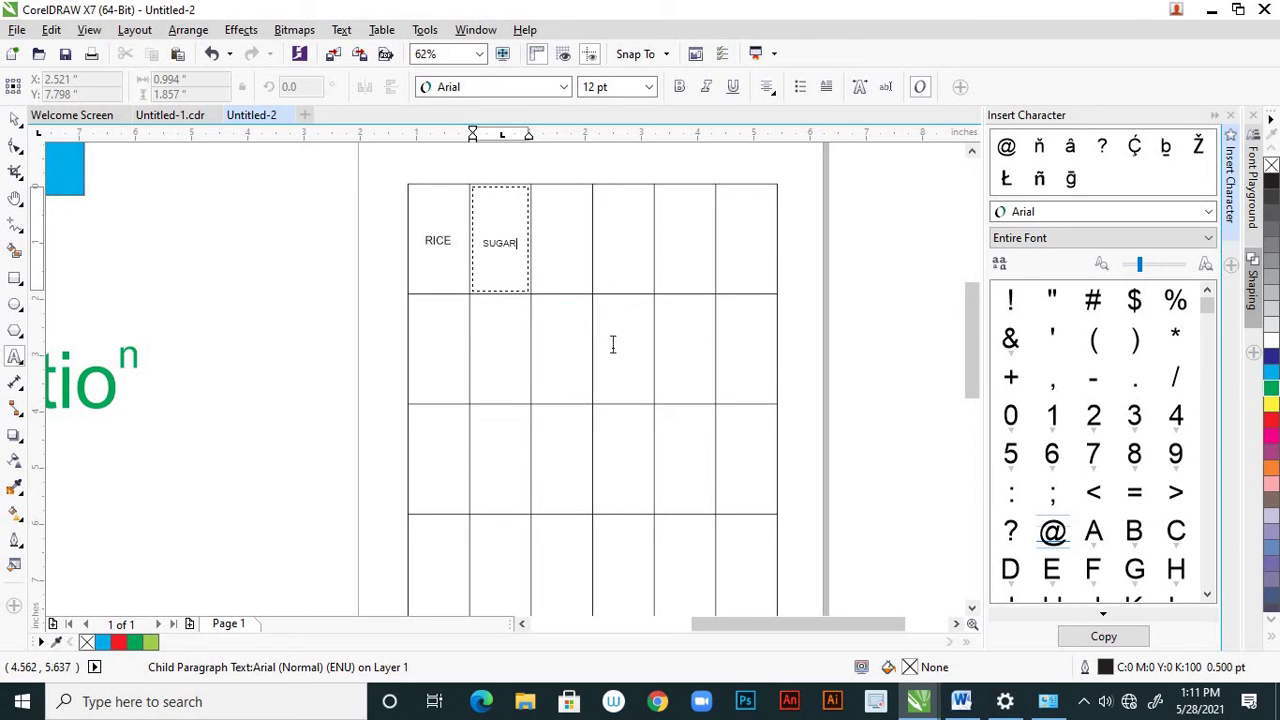
left_click(592, 187)
right_click(592, 188)
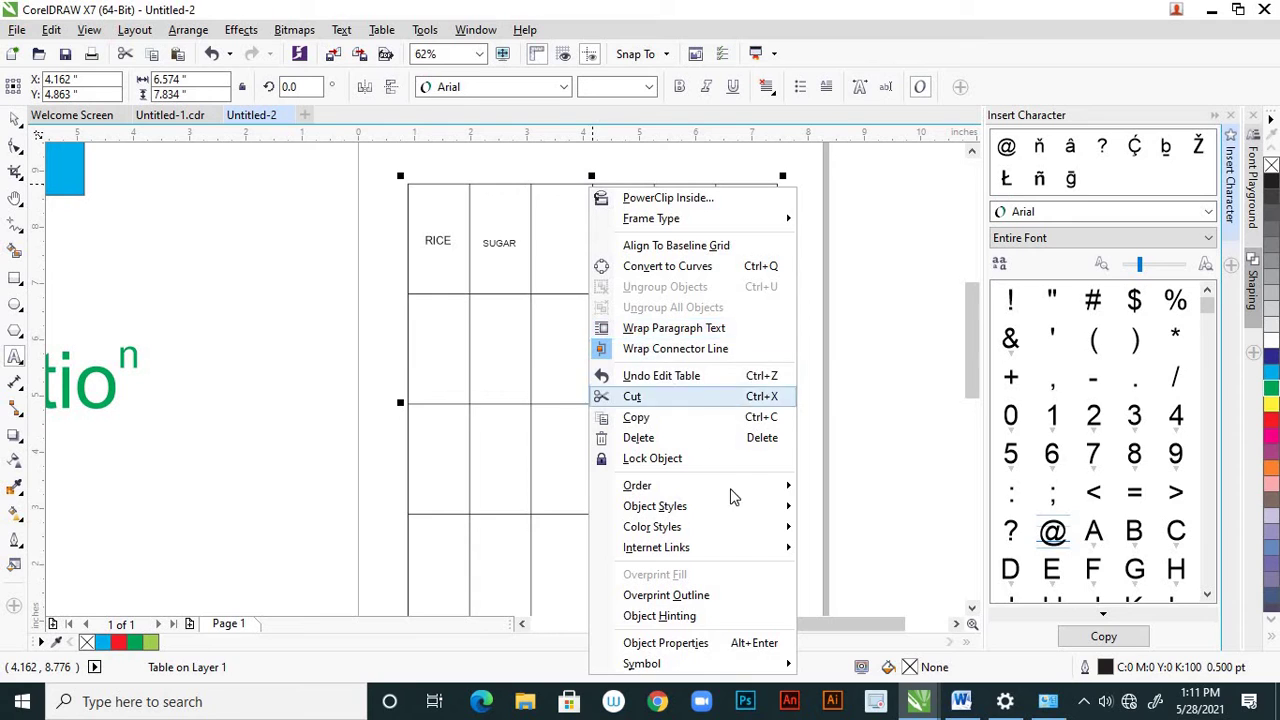
mouse_move(708, 558)
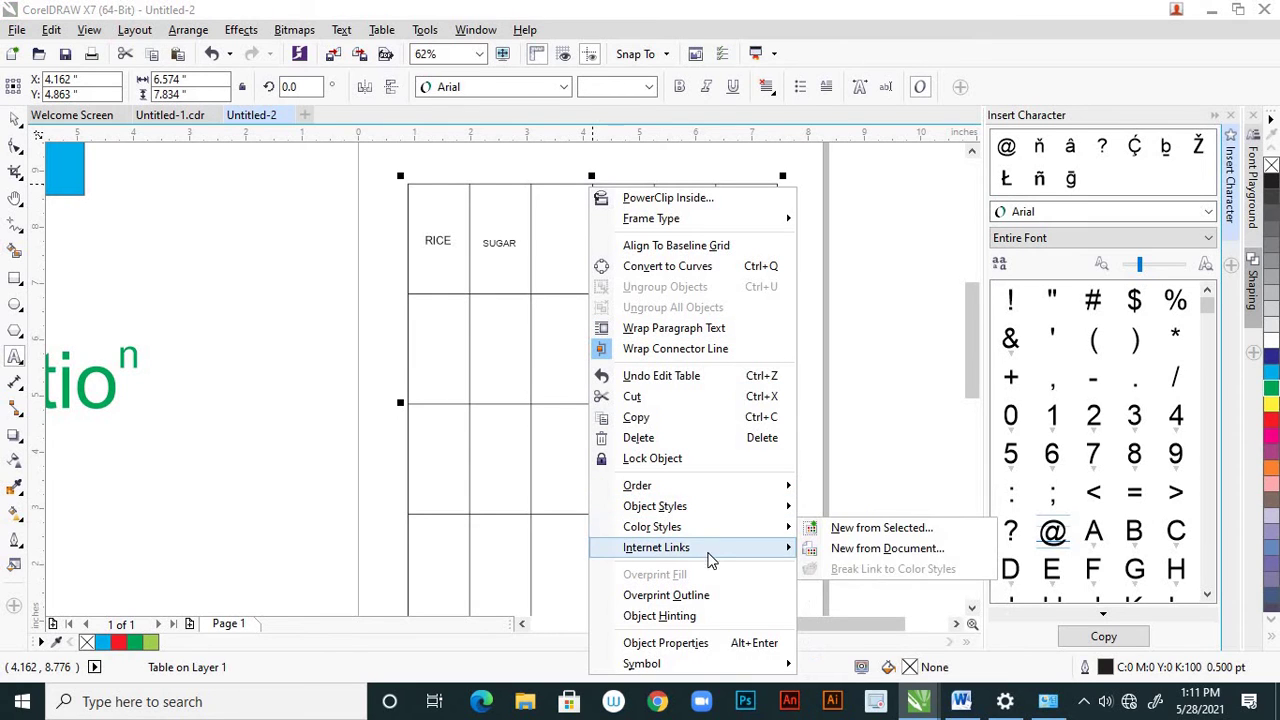
left_click(548, 352)
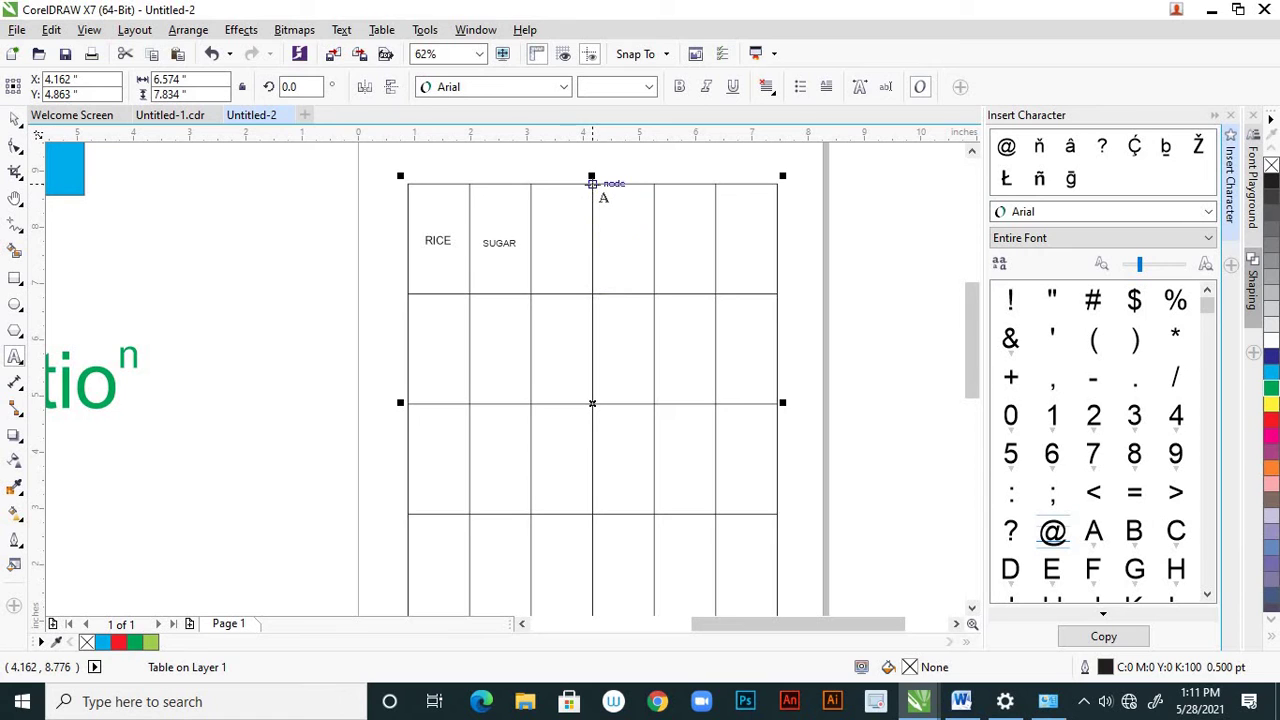
Draw a paragraph text frame and fit it over the last two columns of the top two rows, about 2.19 by 3.91 inches
left_click_drag(592, 184, 716, 296)
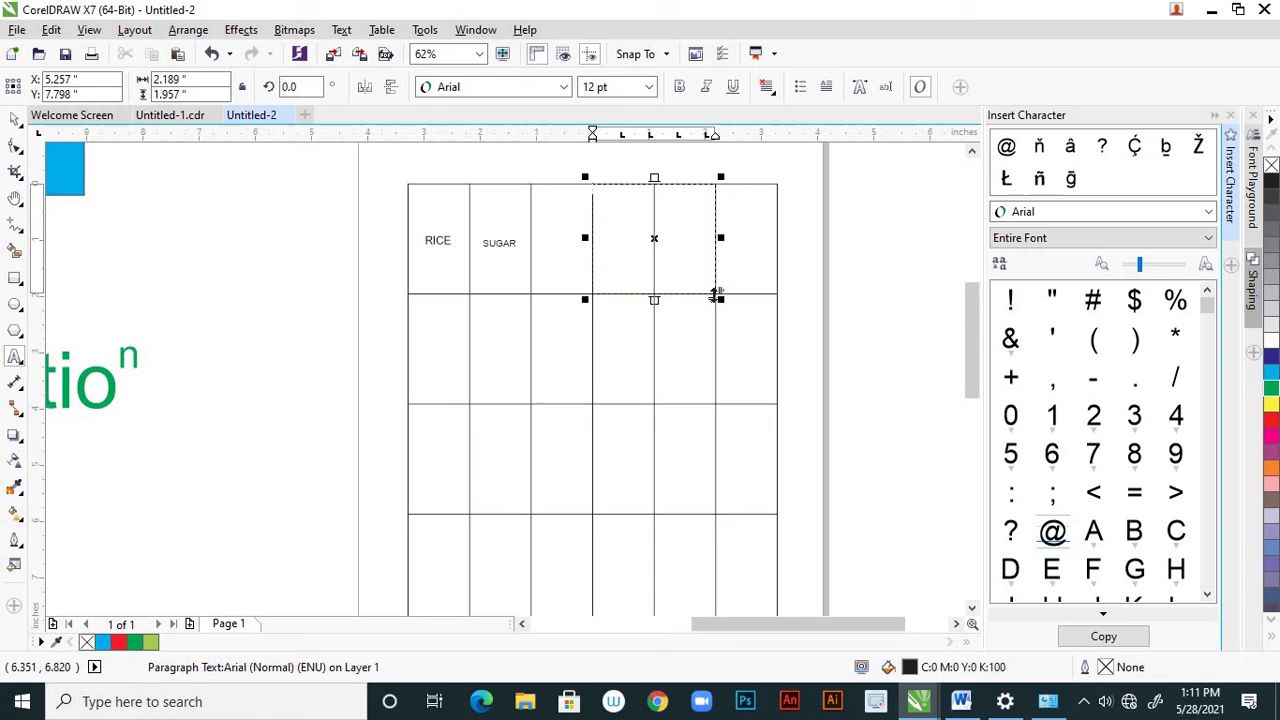
right_click(674, 240)
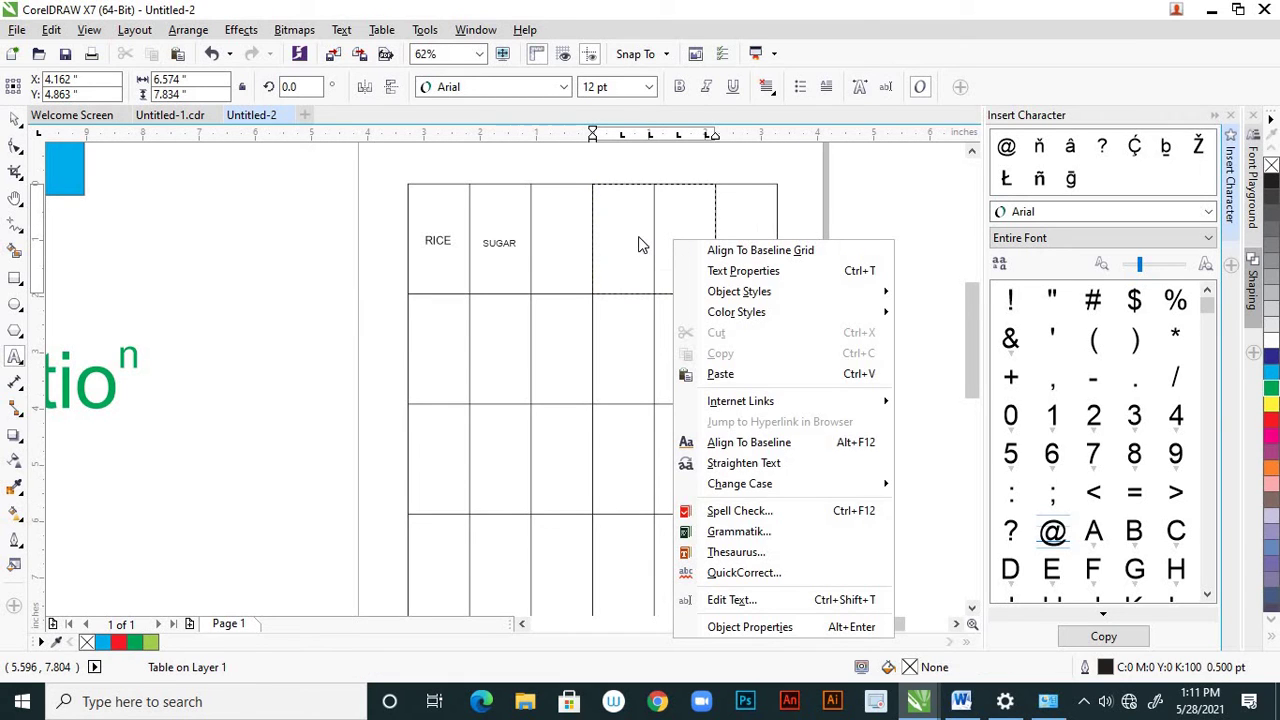
left_click(647, 209)
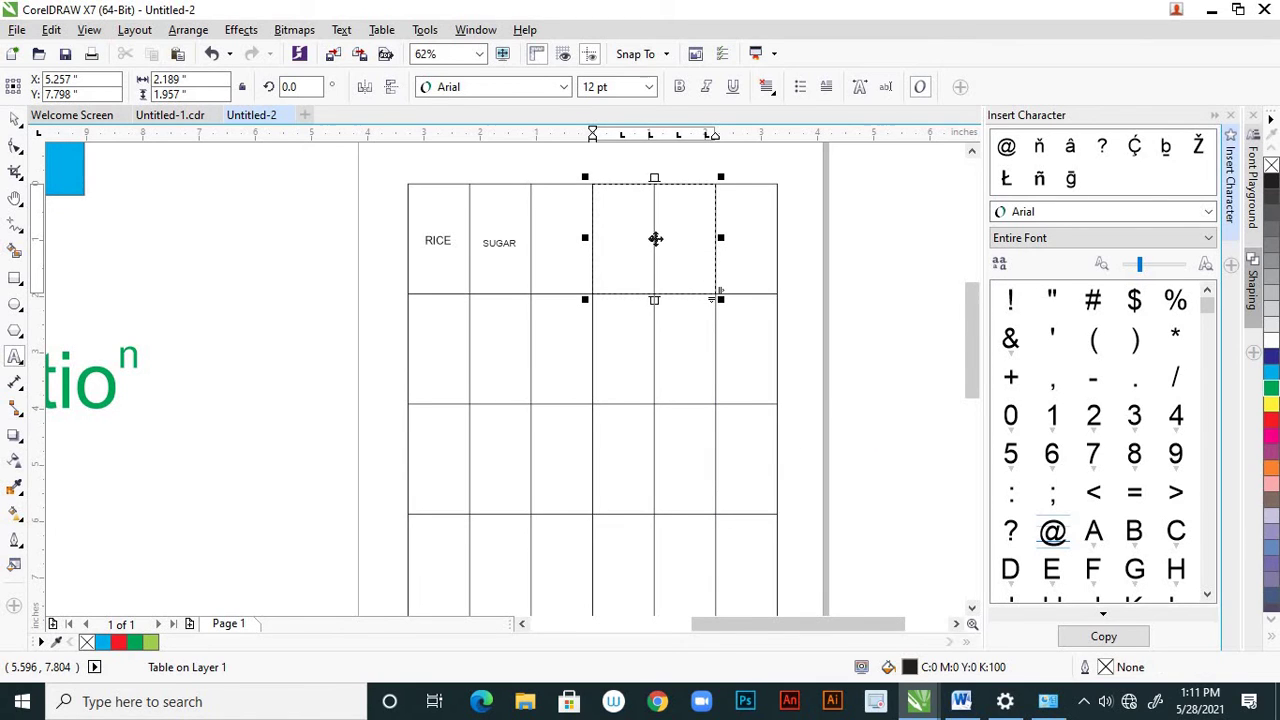
left_click_drag(655, 239, 709, 240)
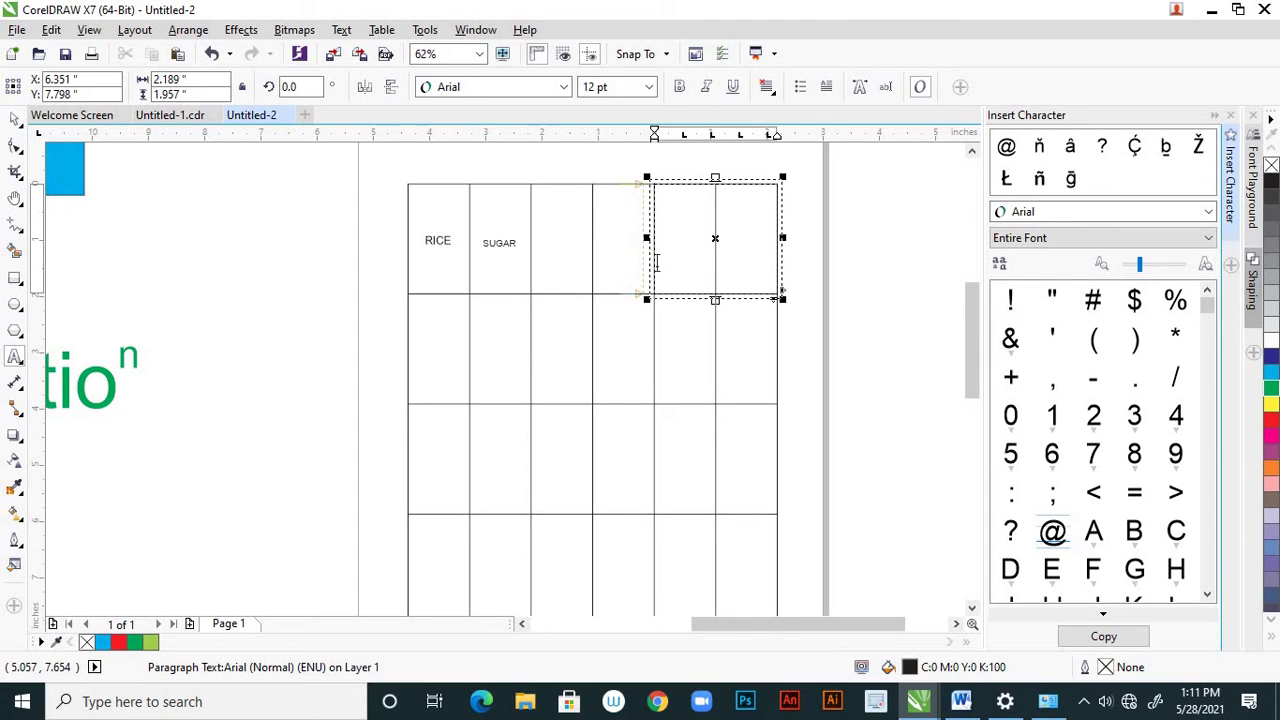
left_click_drag(715, 300, 716, 407)
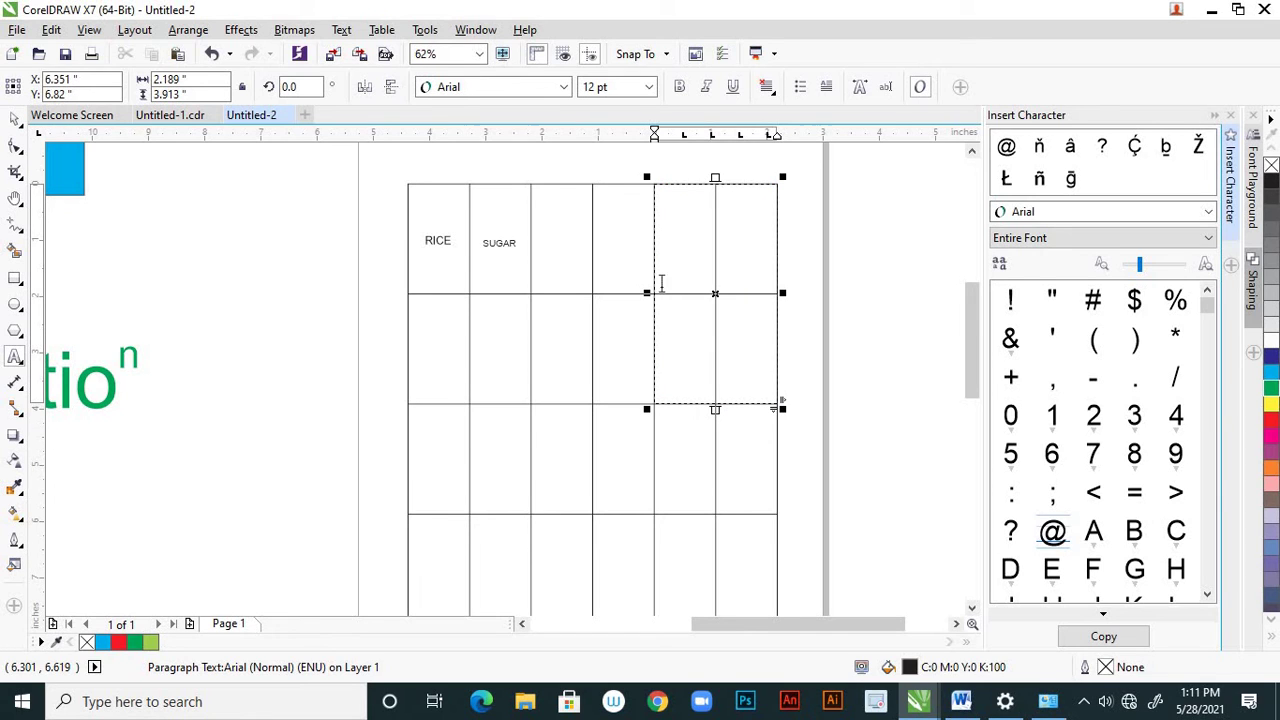
left_click(383, 32)
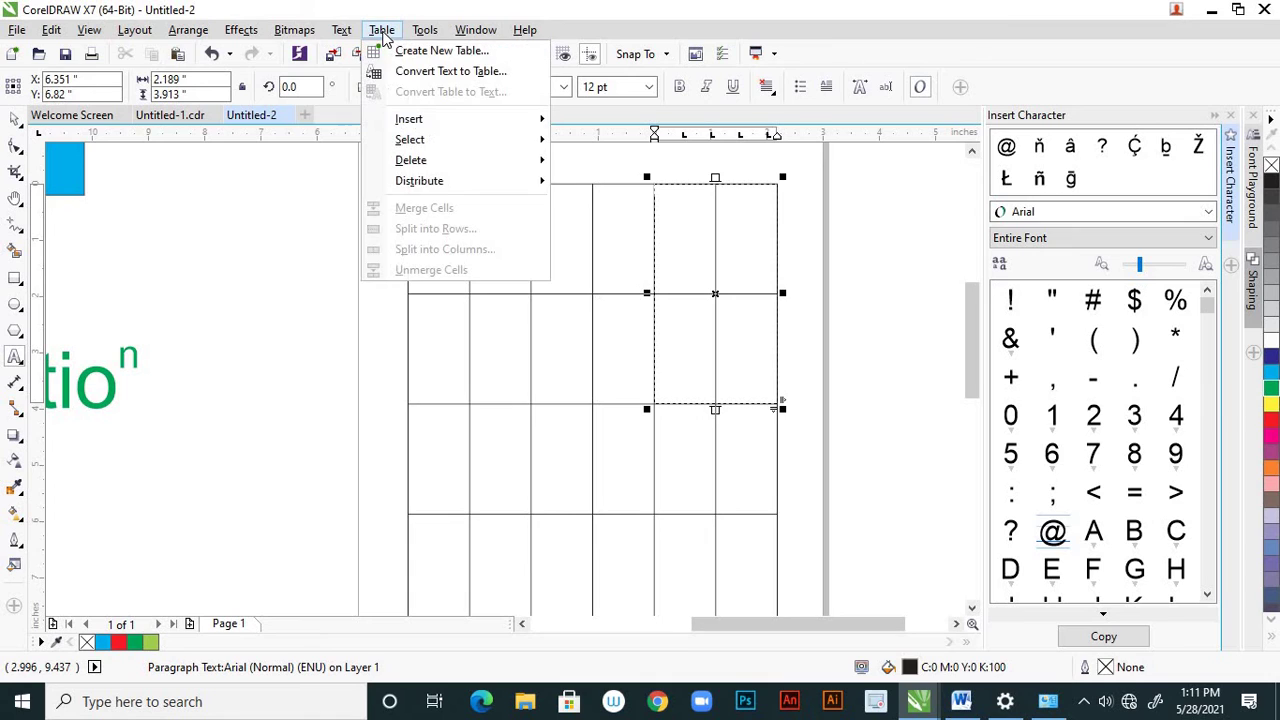
mouse_move(478, 122)
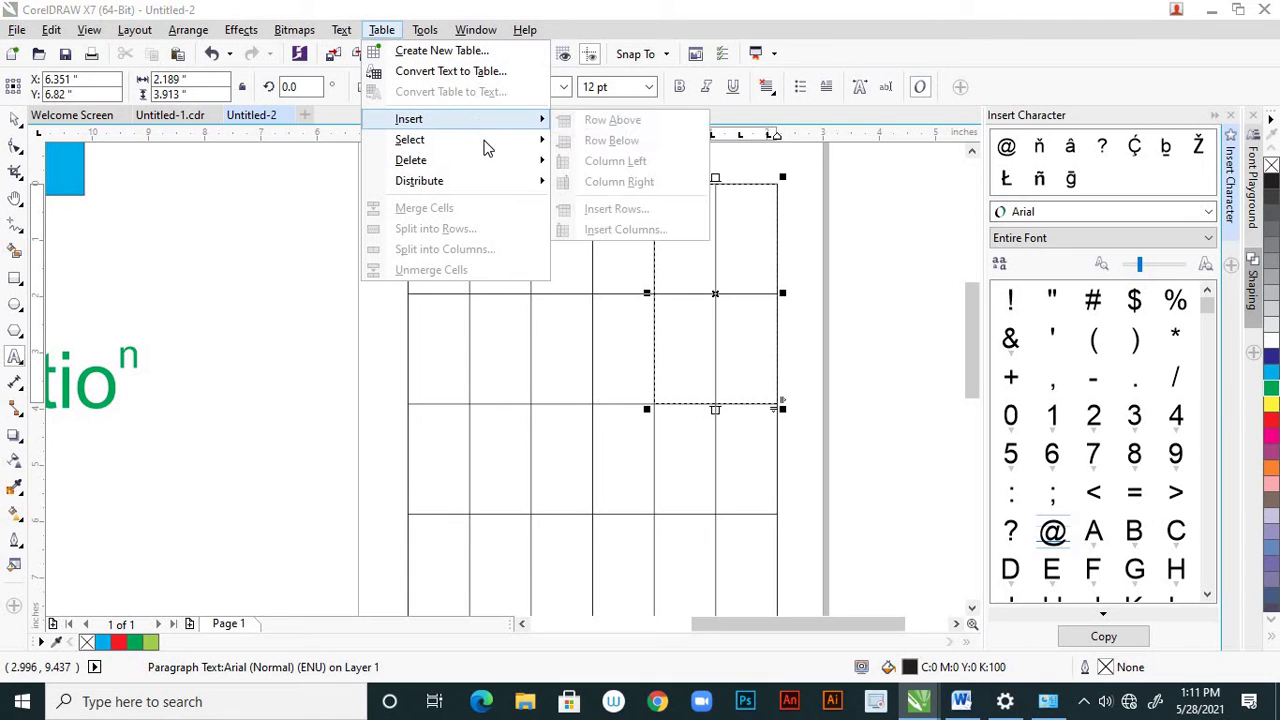
mouse_move(505, 178)
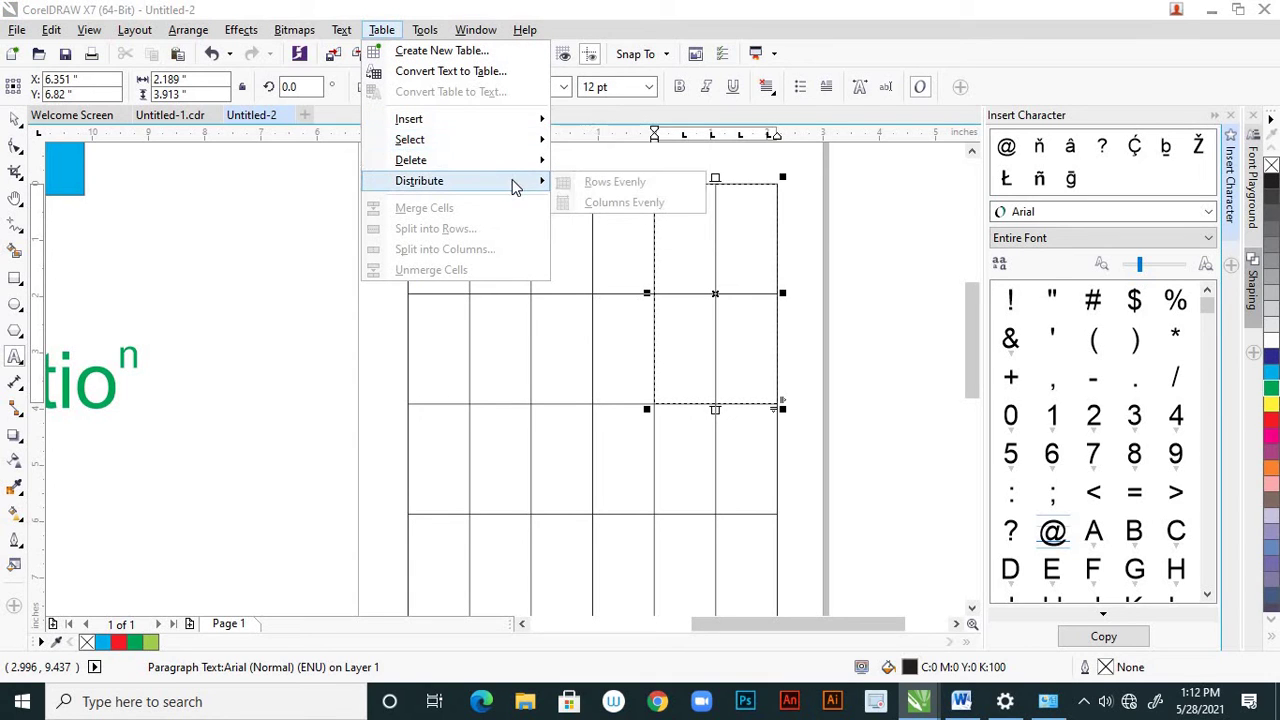
left_click(554, 277)
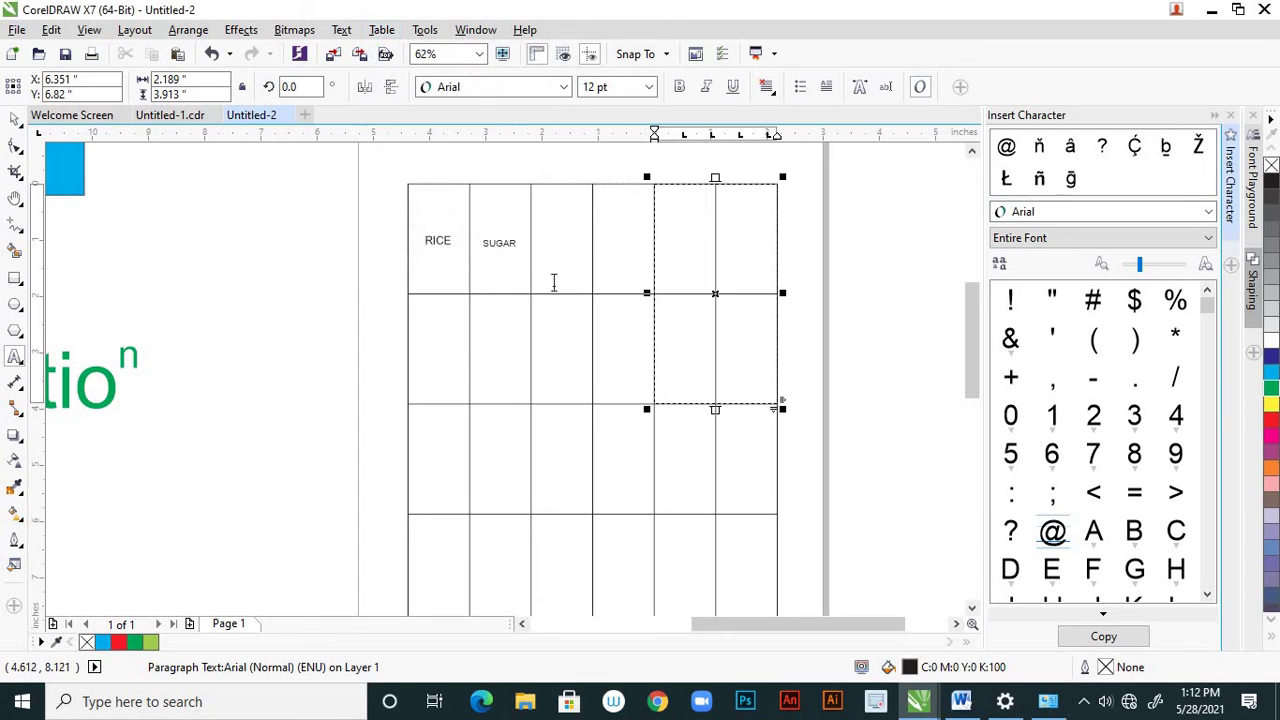
left_click(507, 323)
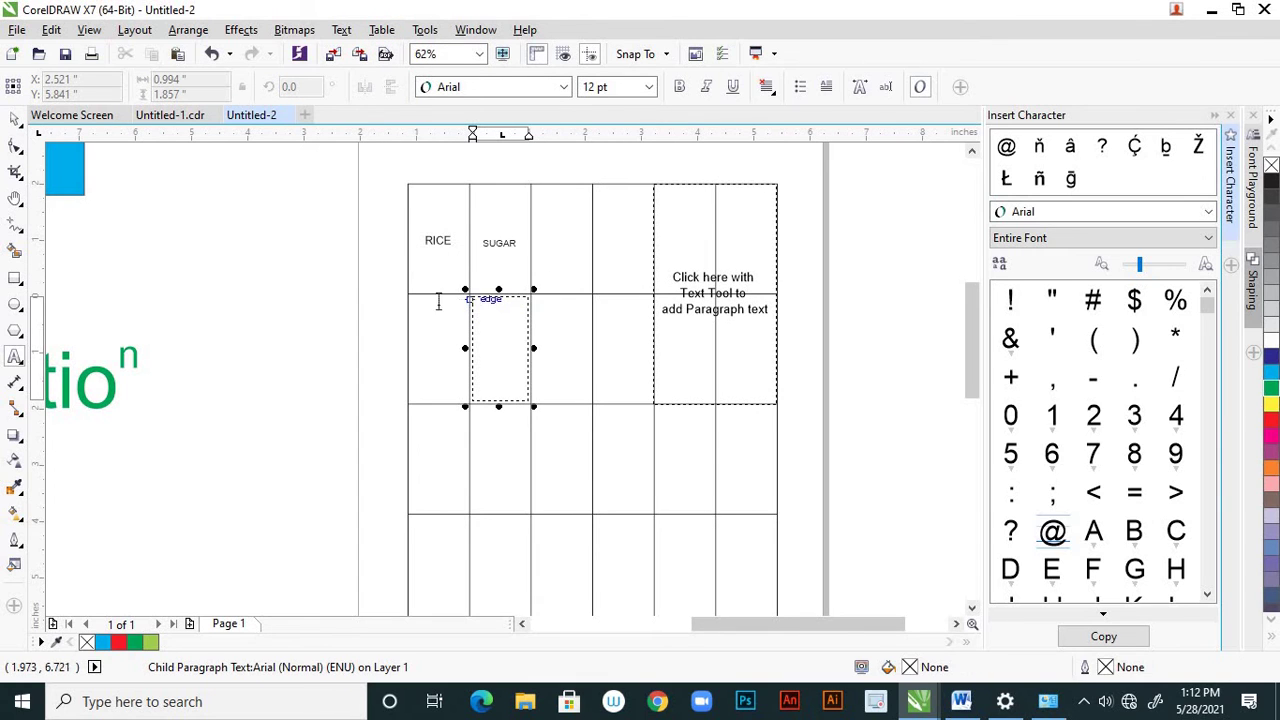
left_click(15, 119)
key("Escape")
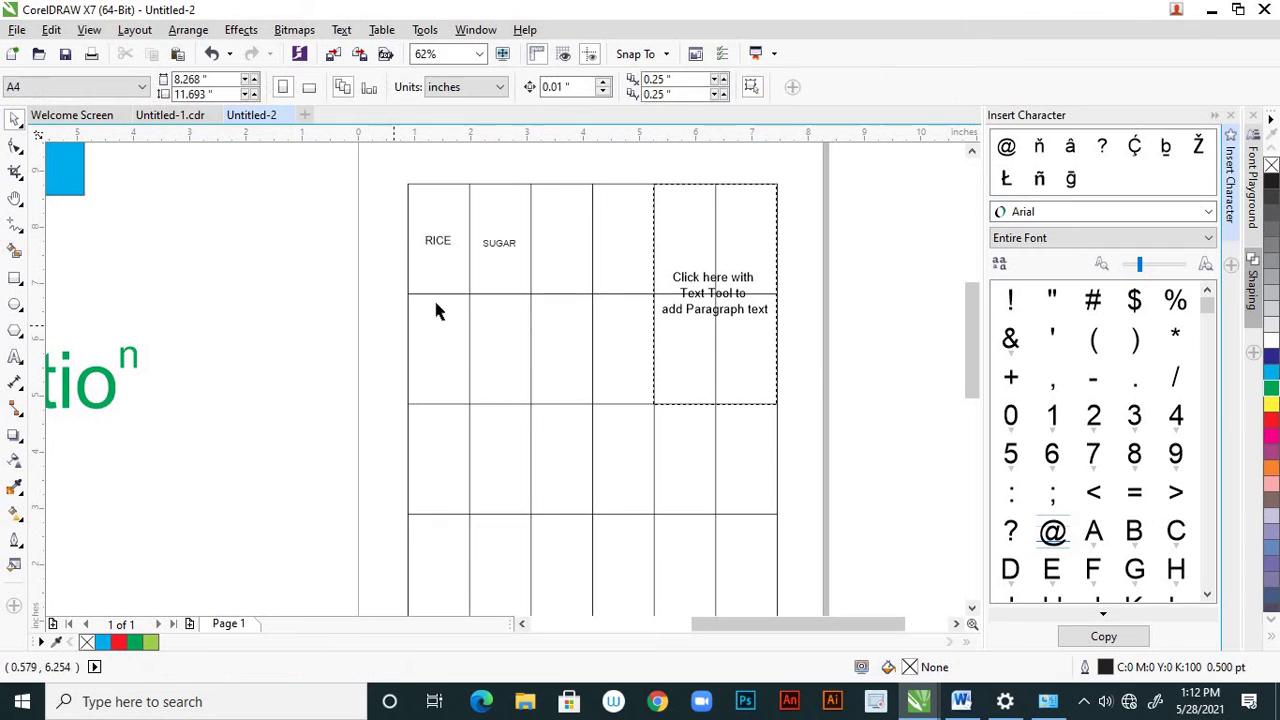
Move the table slightly down and to the right with the Pick tool, undo the move and clear the selection
left_click(468, 295)
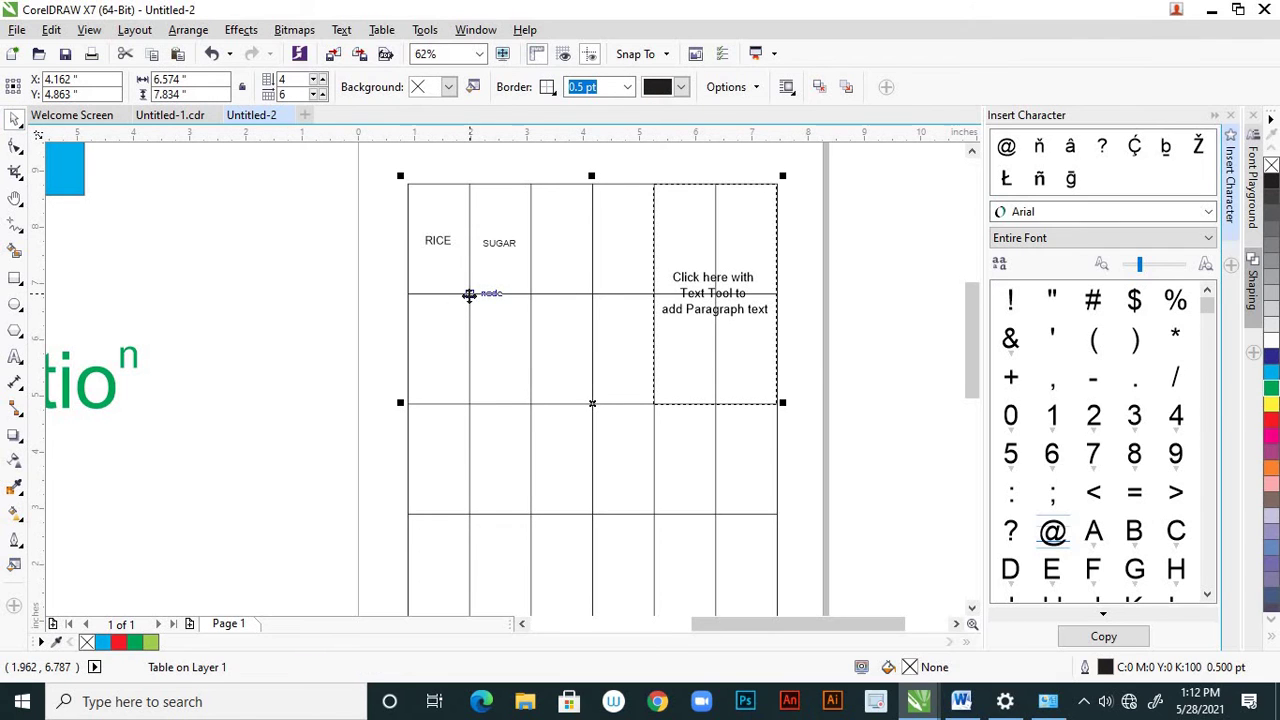
left_click_drag(470, 296, 494, 328)
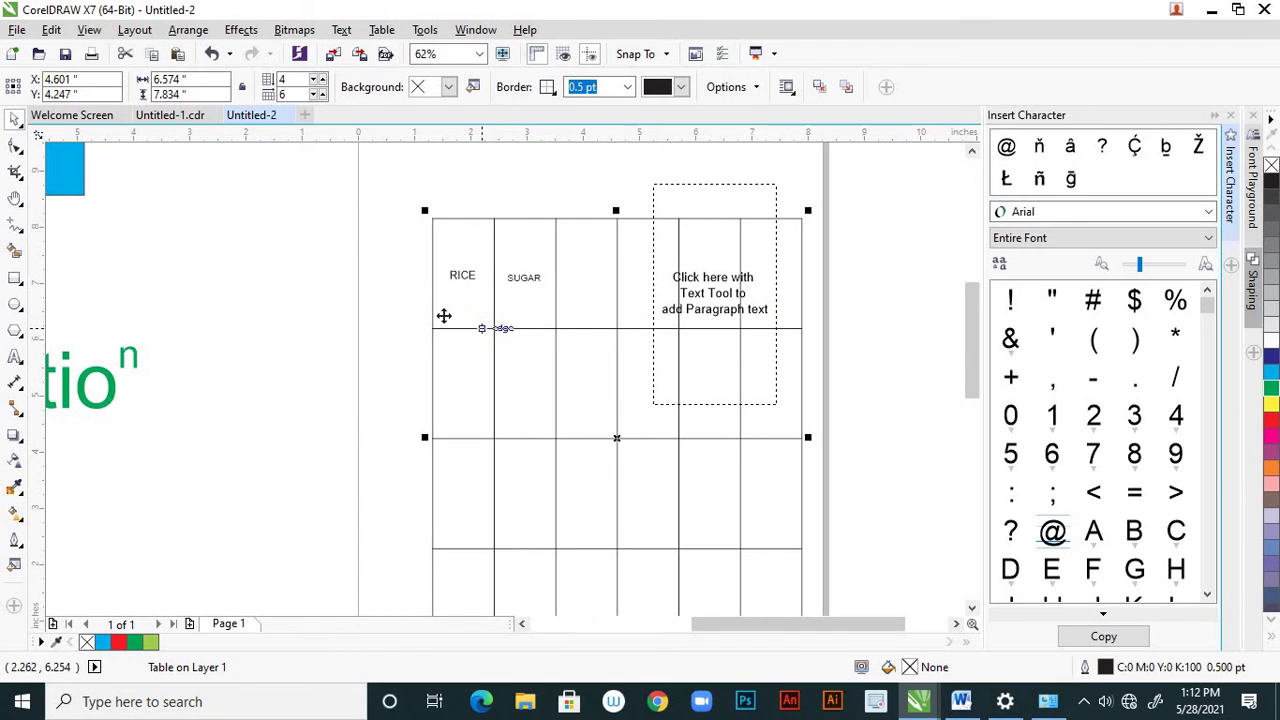
key("ctrl+z")
left_click(335, 256)
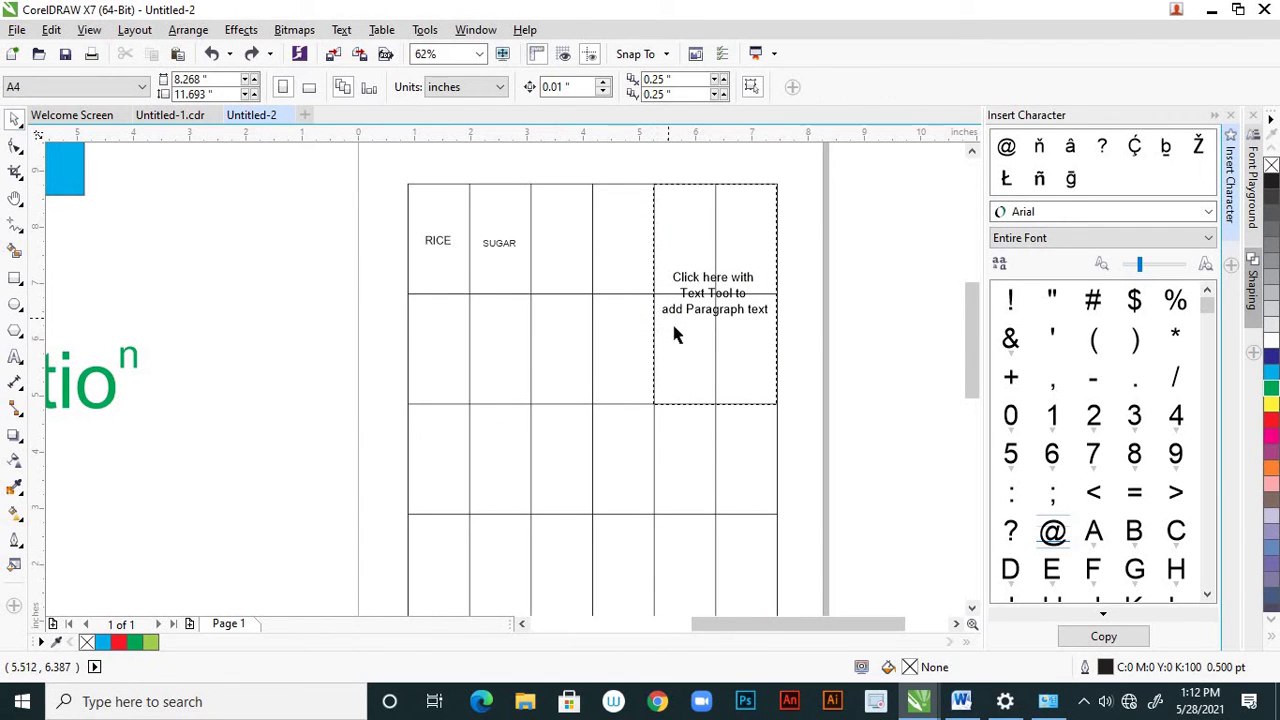
left_click(678, 302)
left_click(291, 205)
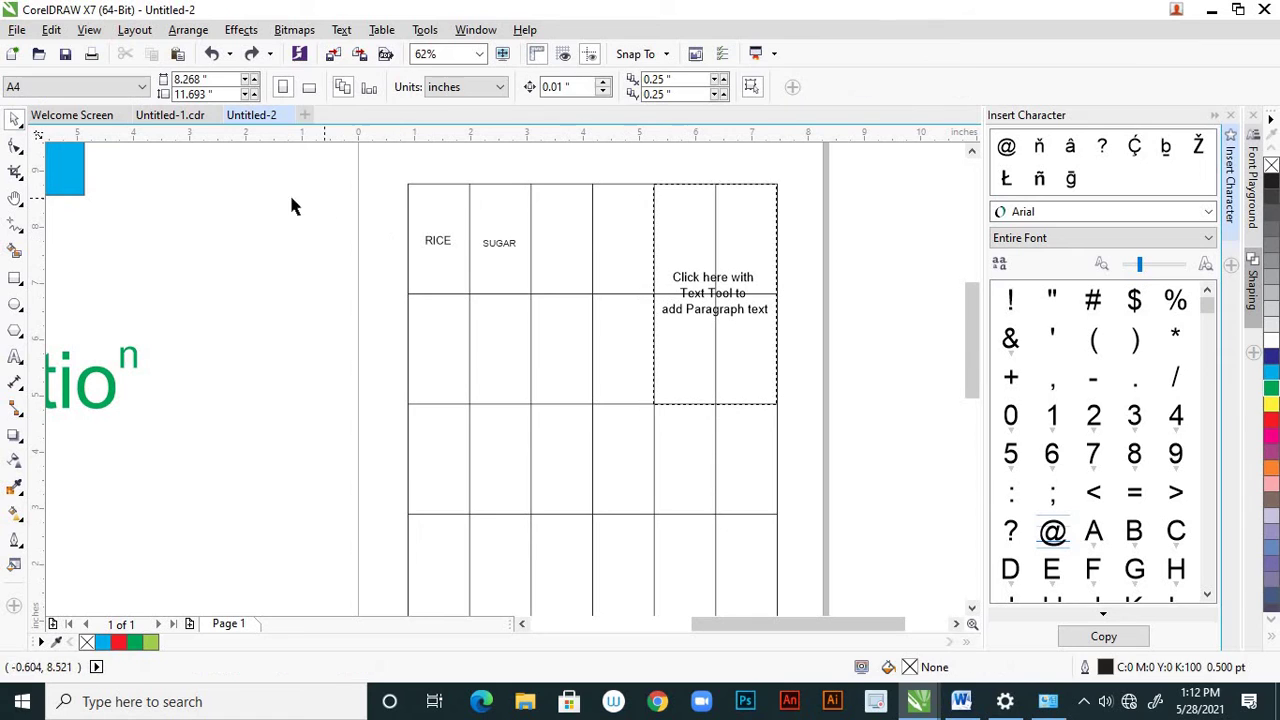
Select the four cells in the first two rows and first two columns with the Table tool and merge them
left_click(18, 362)
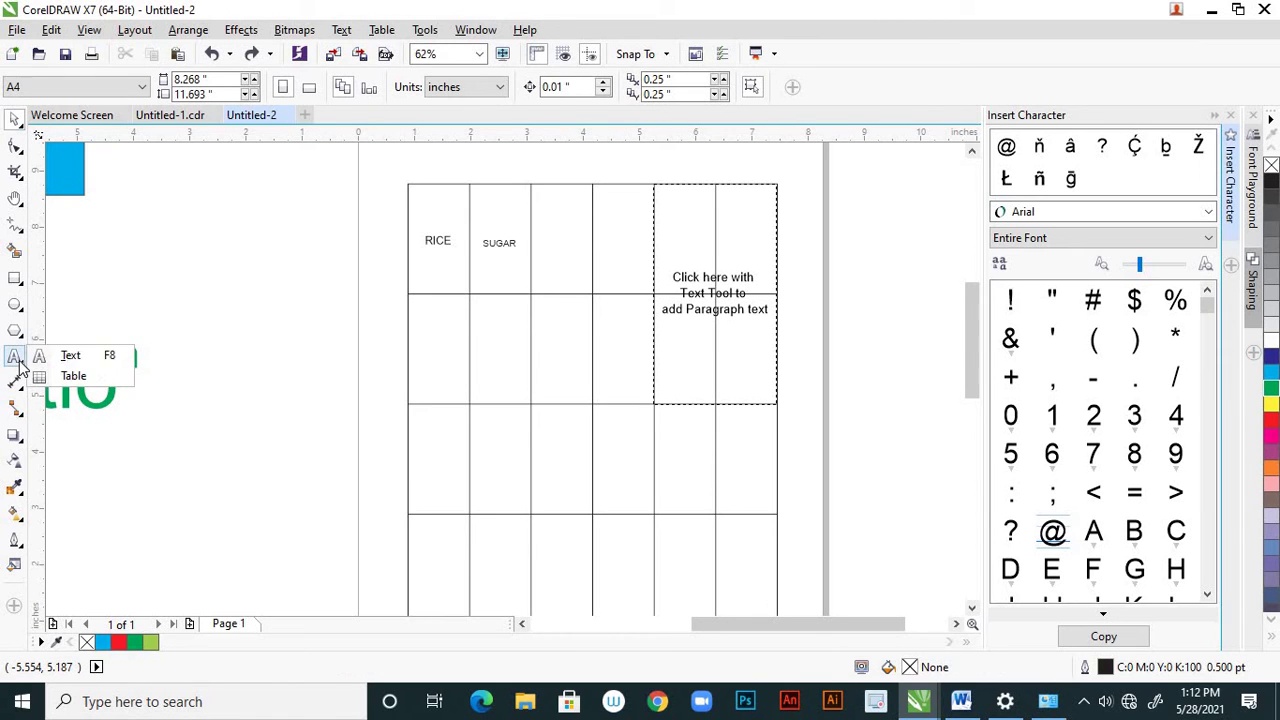
left_click(70, 376)
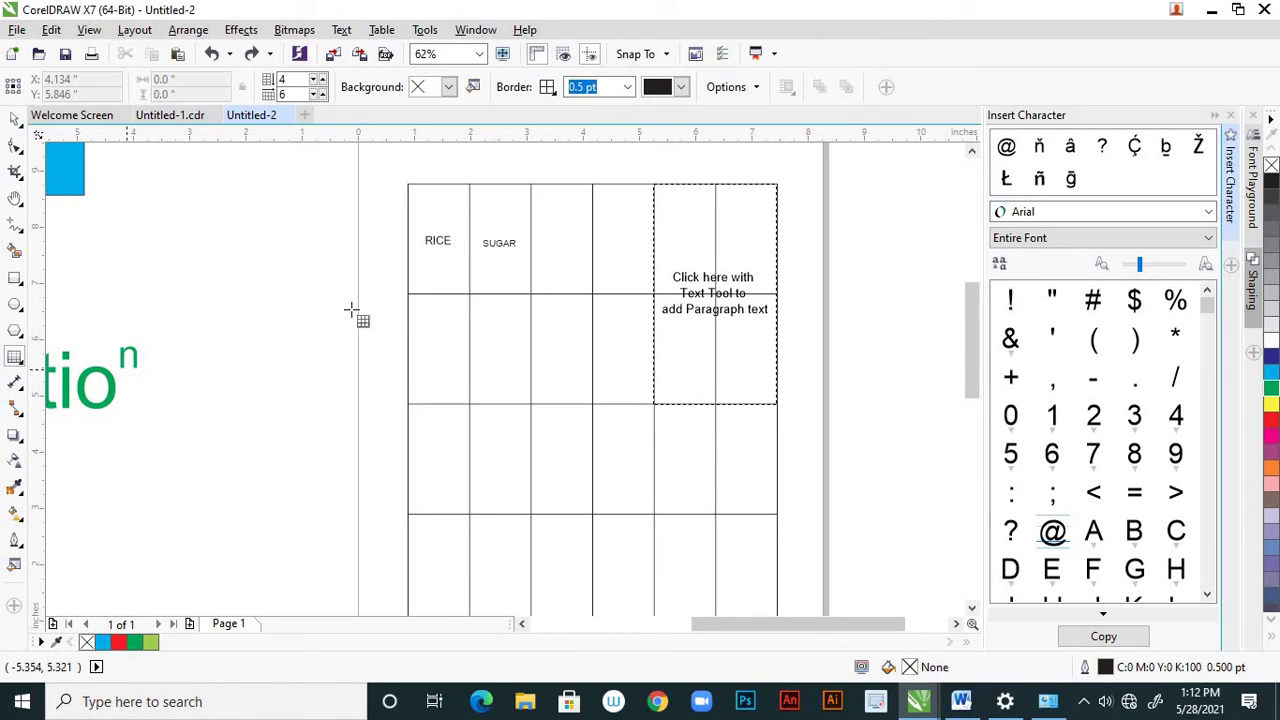
left_click(470, 292)
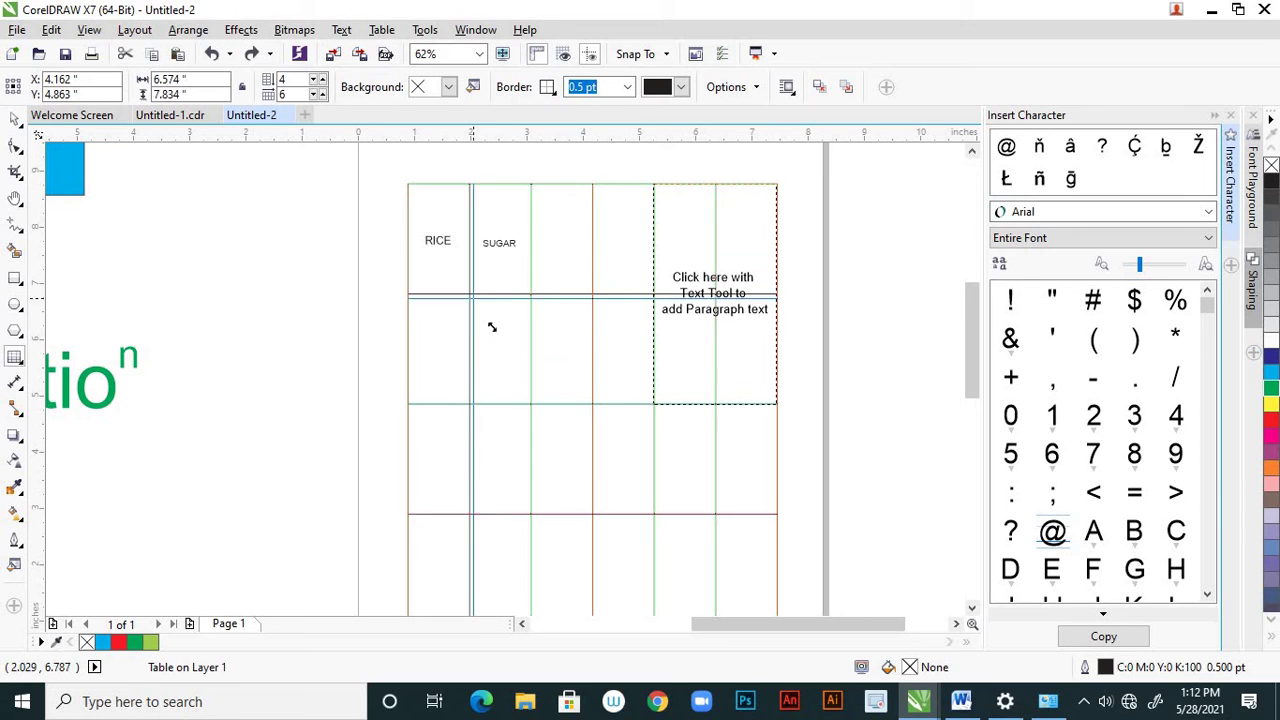
left_click(592, 406)
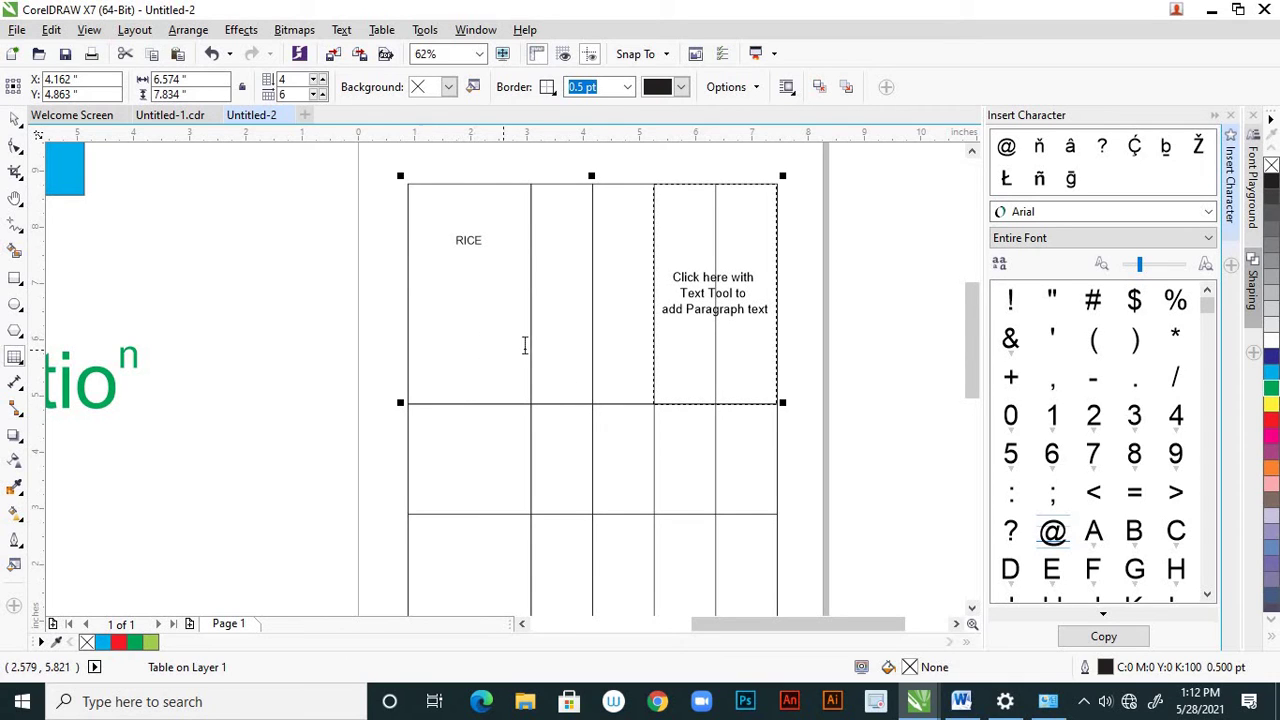
Select the empty cell immediately beside the merged RICE cell with the Table tool
right_click(566, 359)
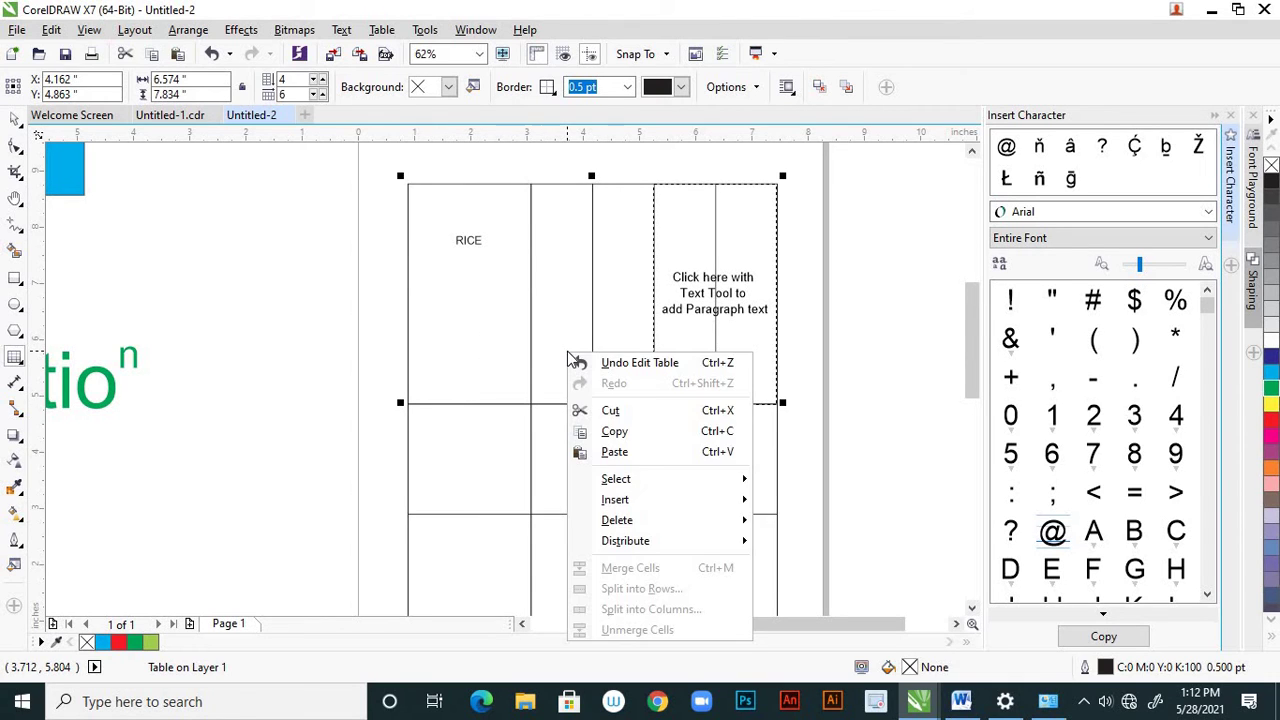
mouse_move(704, 490)
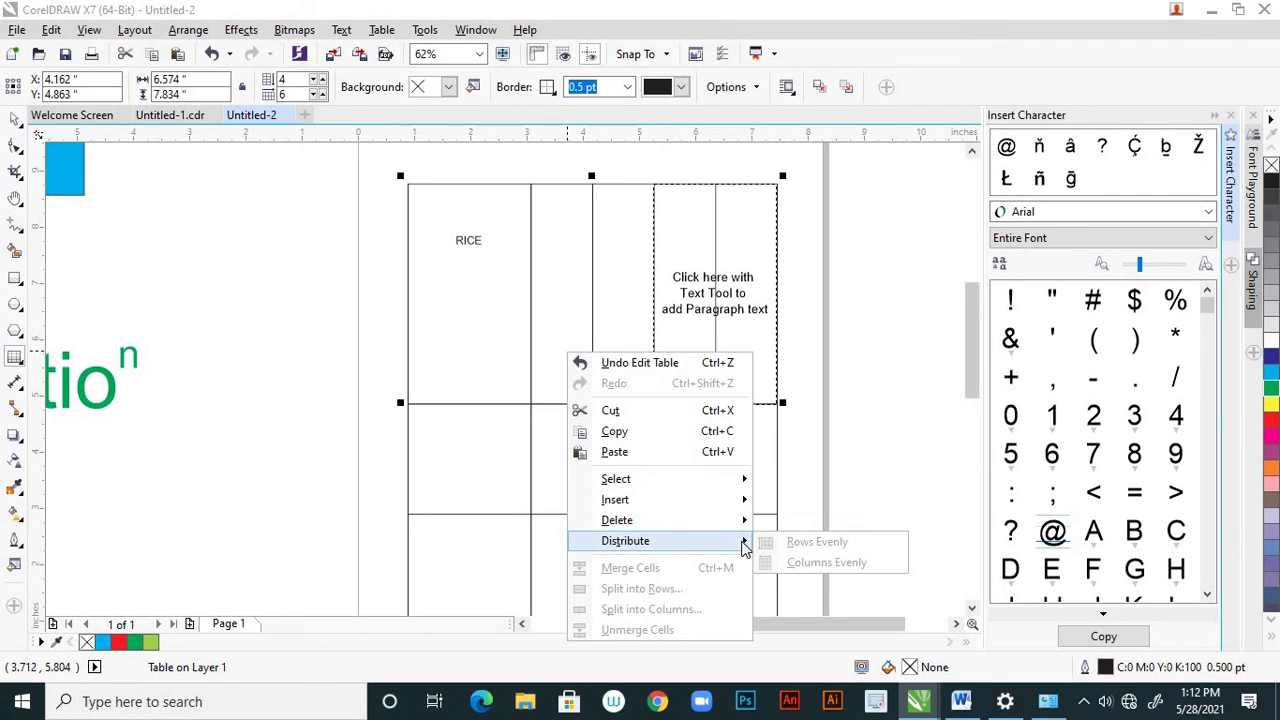
mouse_move(740, 525)
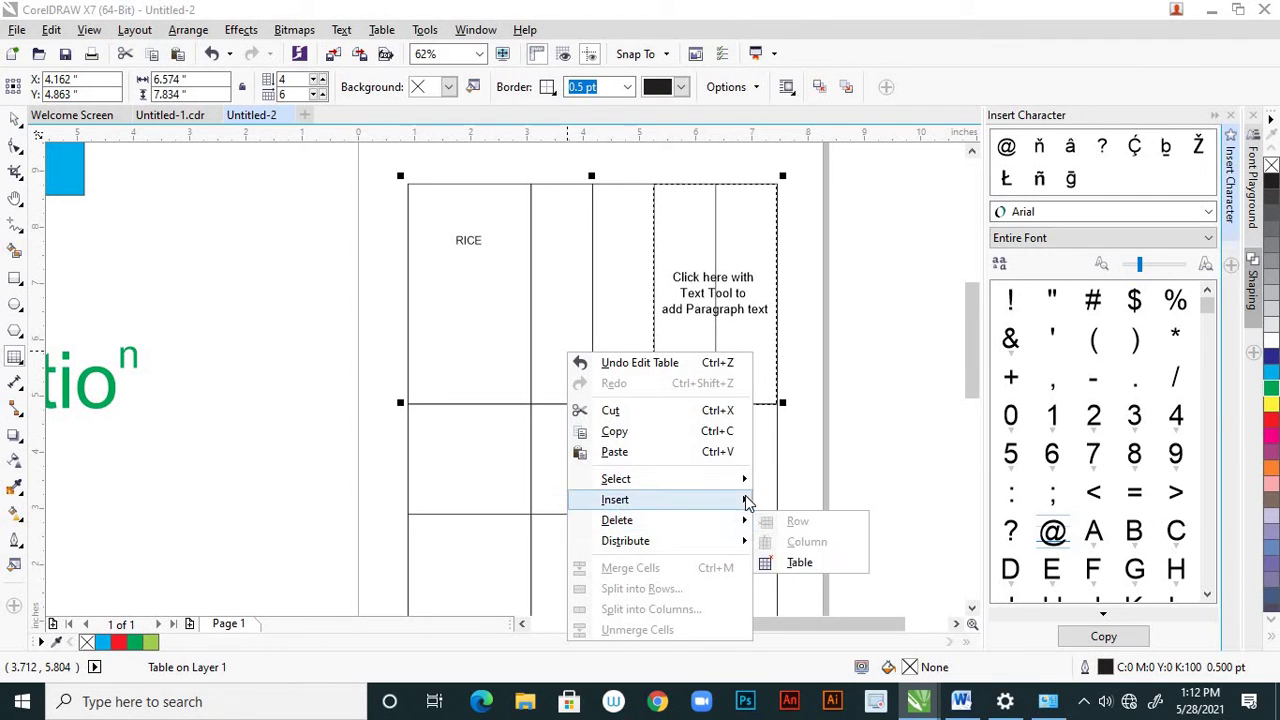
mouse_move(743, 485)
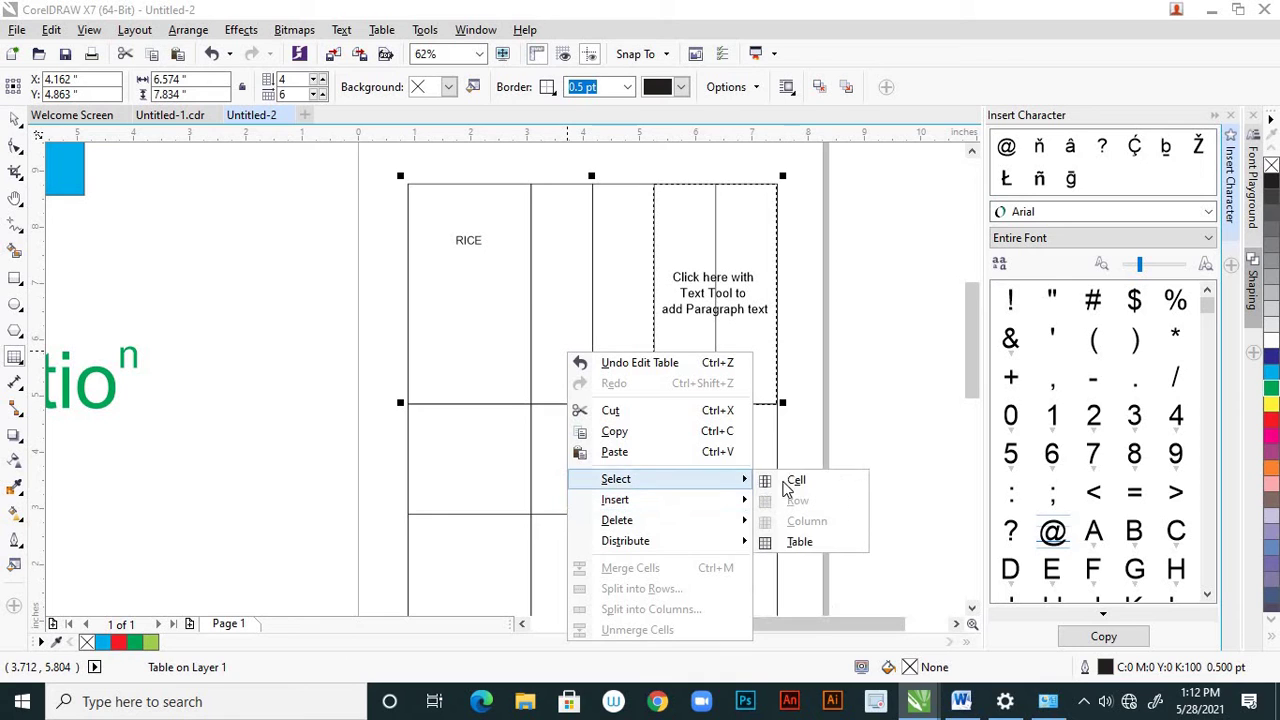
left_click(798, 486)
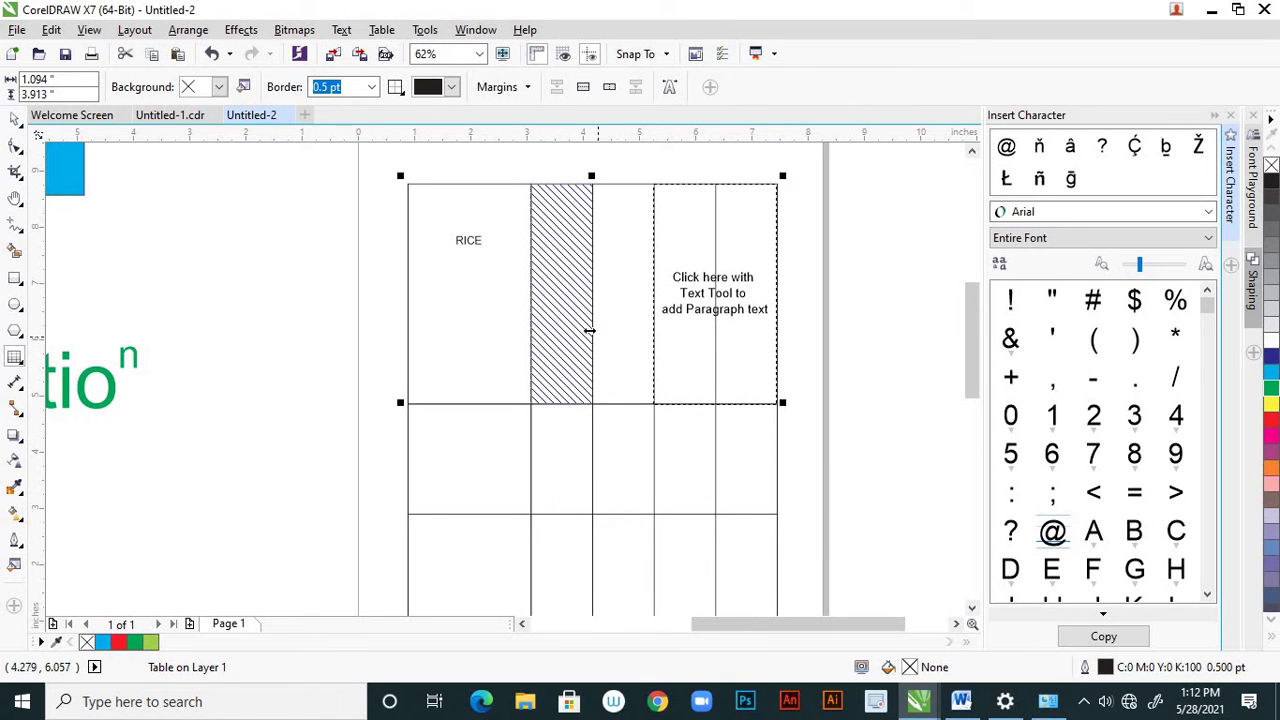
Widen the selected empty cell to about 2.19 inches and extend its lower border to a height of about 5.86 inches
mouse_move(590, 331)
left_mouse_down()
mouse_move(711, 351)
mouse_move(686, 354)
mouse_move(714, 369)
left_mouse_up()
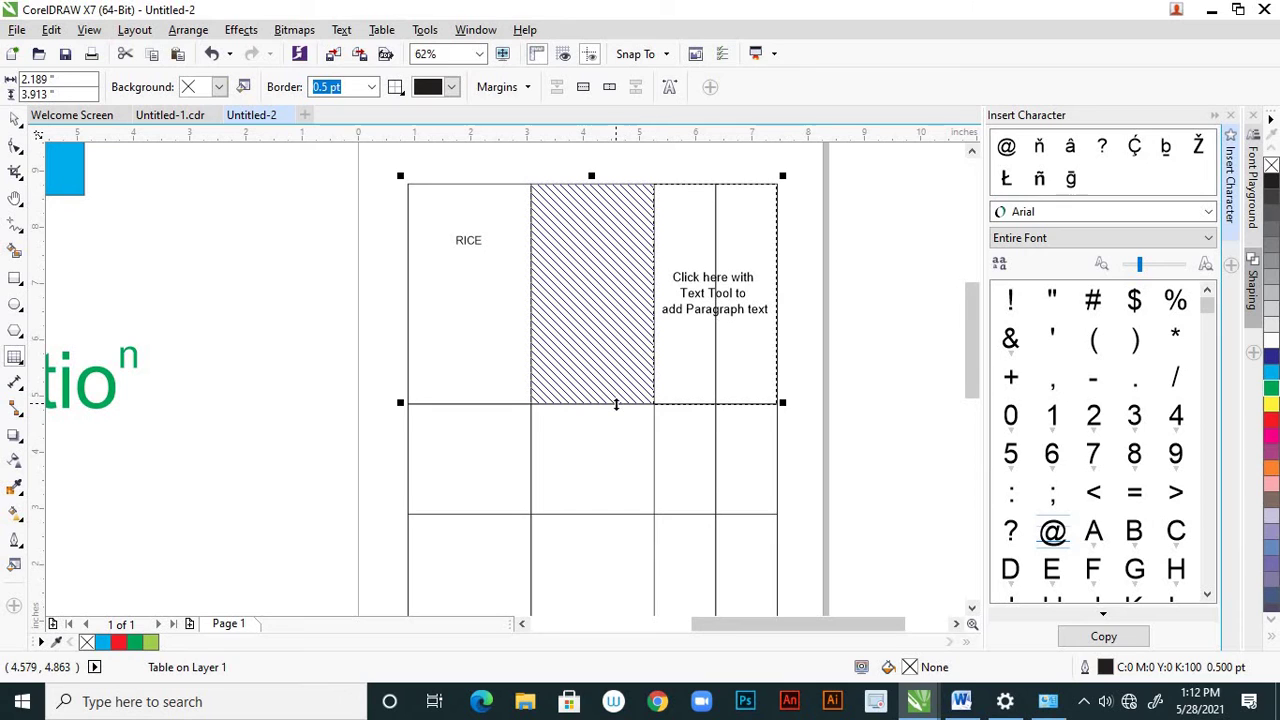
left_click_drag(616, 403, 619, 513)
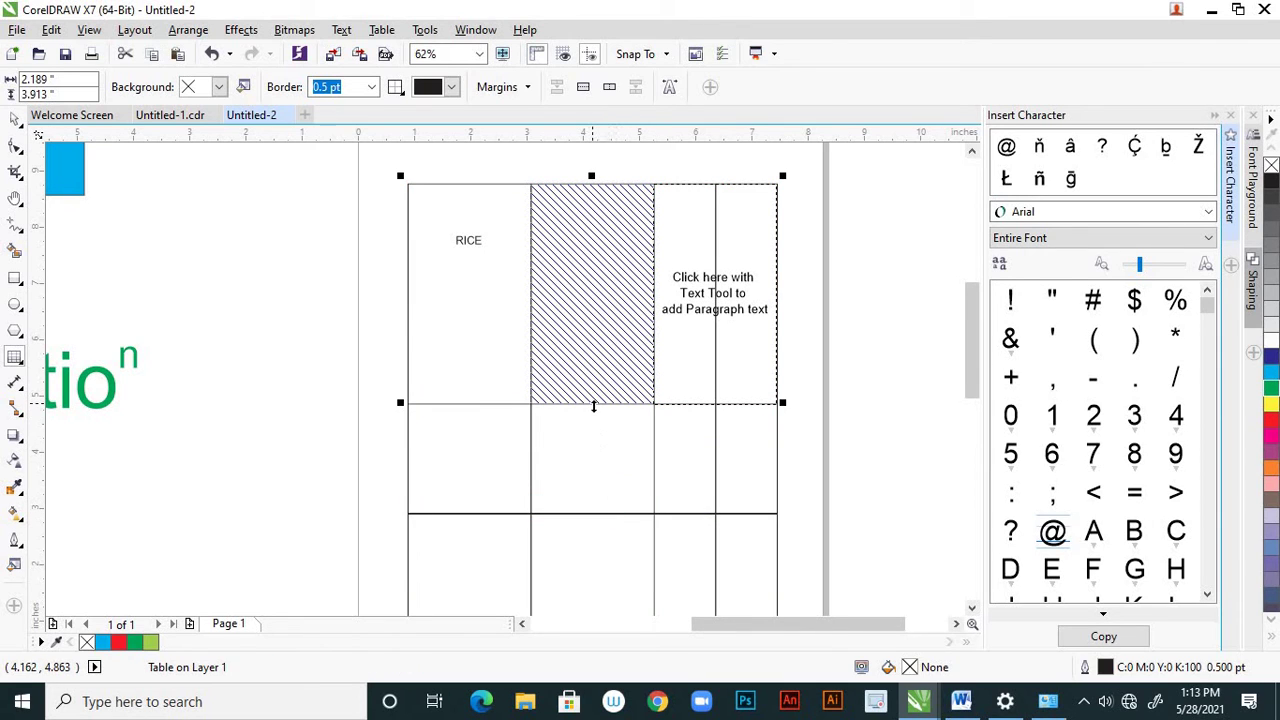
left_click_drag(594, 414, 595, 507)
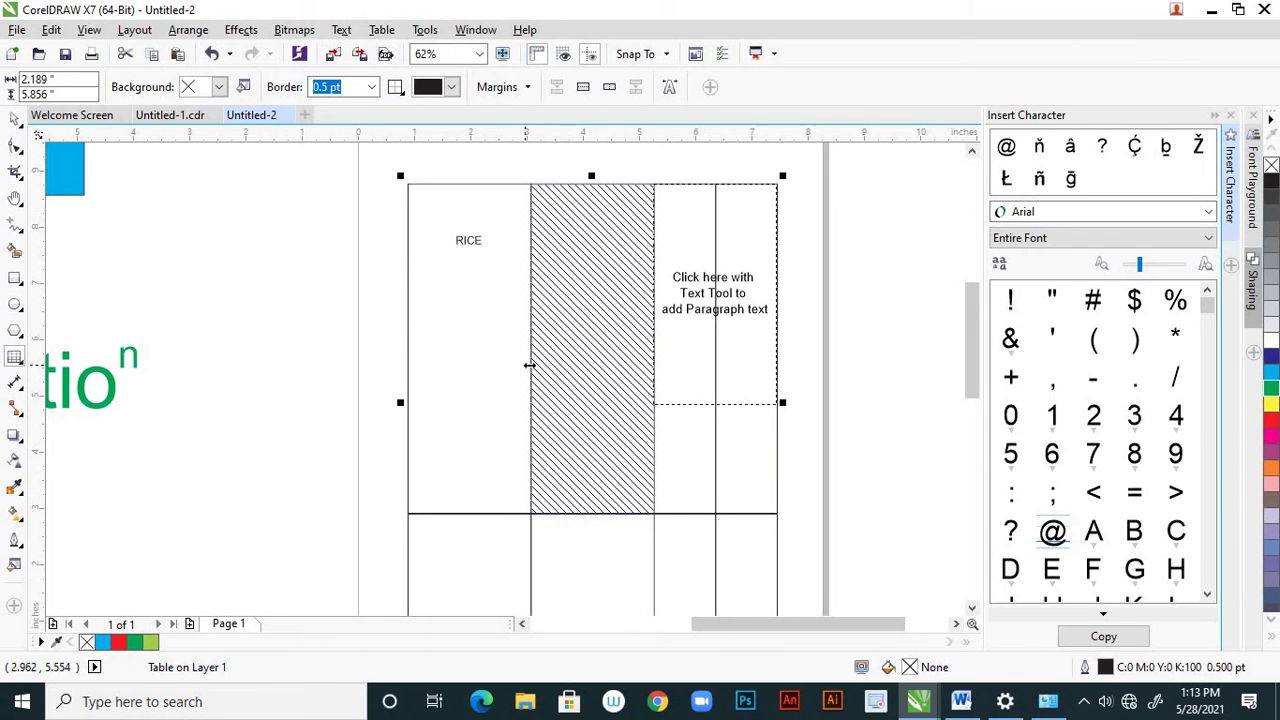
Shrink the selected empty column to zero width, bringing the SUGAR column directly beside the RICE cell
left_click(523, 368)
left_click(480, 405)
scroll(640, 340, "down", 1)
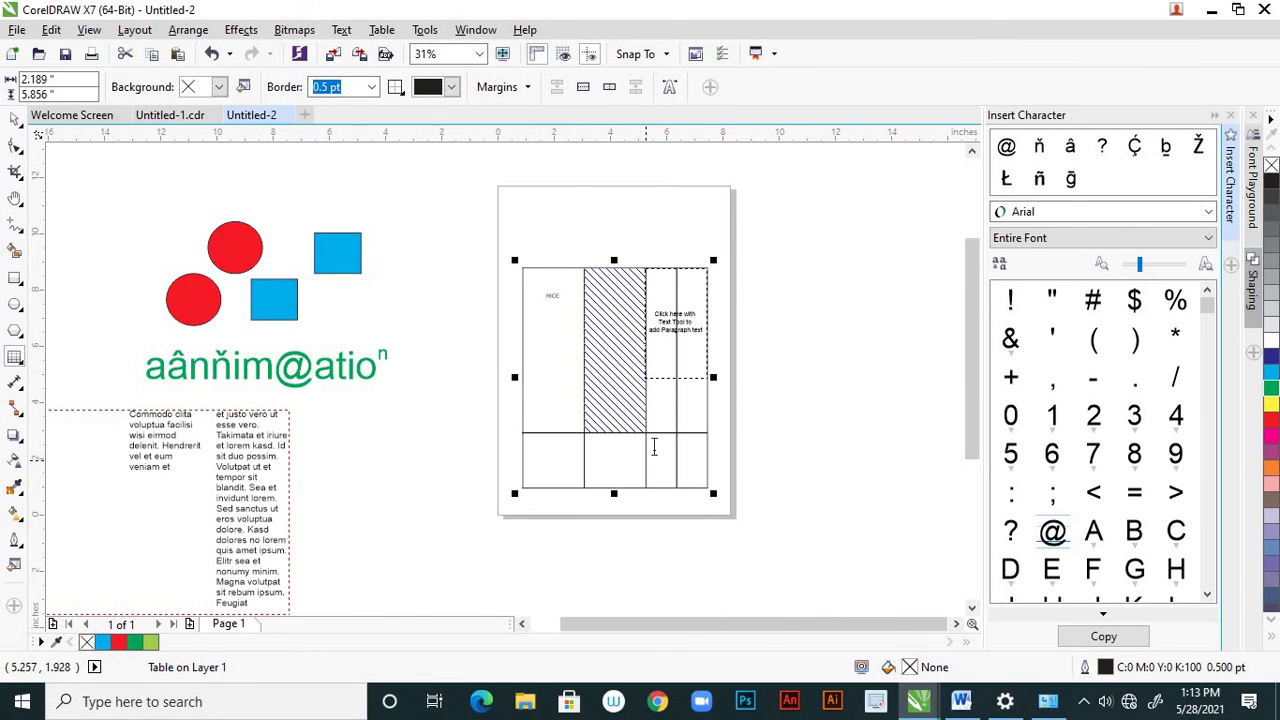
scroll(654, 447, "up", 1)
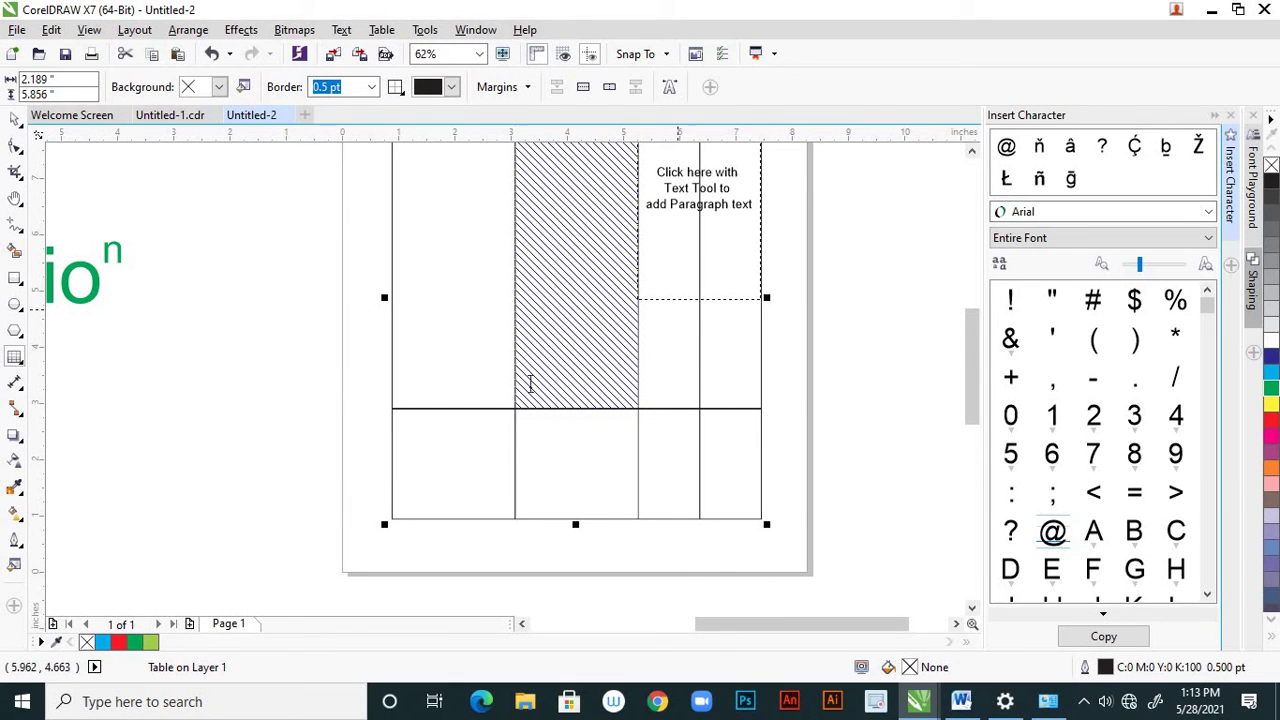
left_click_drag(492, 411, 486, 517)
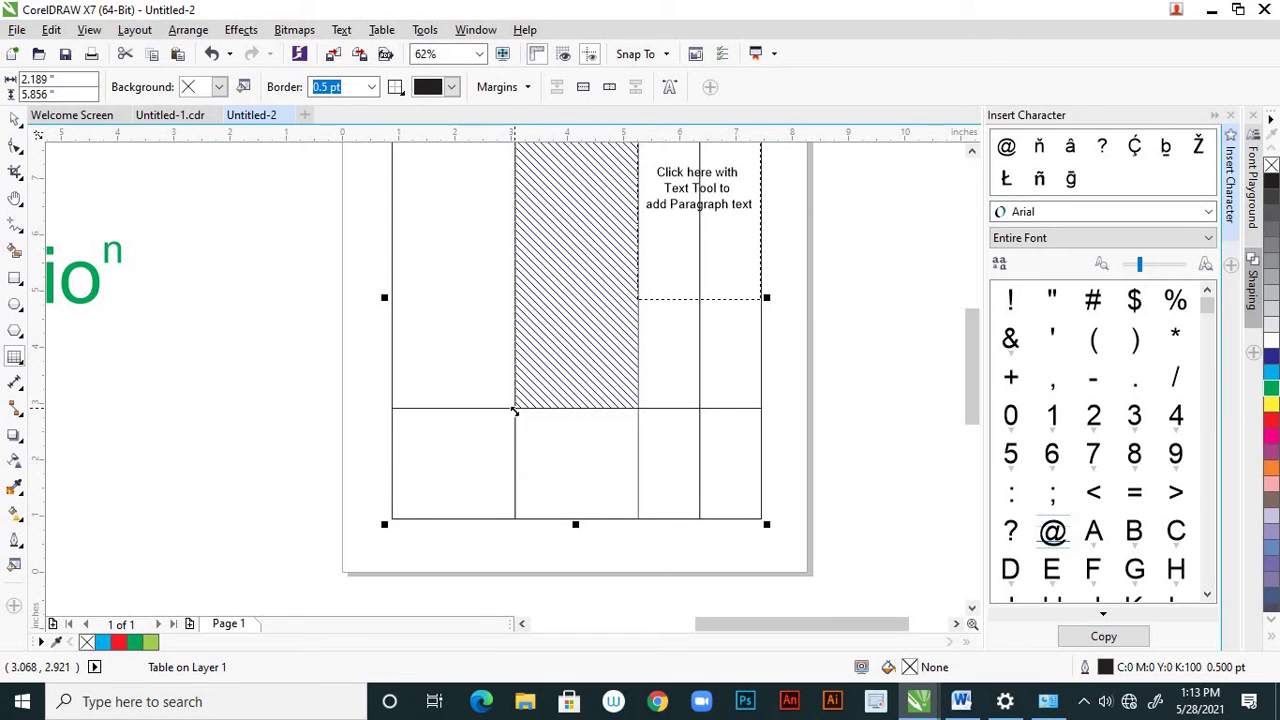
mouse_move(513, 410)
left_mouse_down()
mouse_move(571, 466)
mouse_move(666, 443)
mouse_move(697, 409)
left_mouse_up()
key("Escape")
scroll(697, 409, "down", 2)
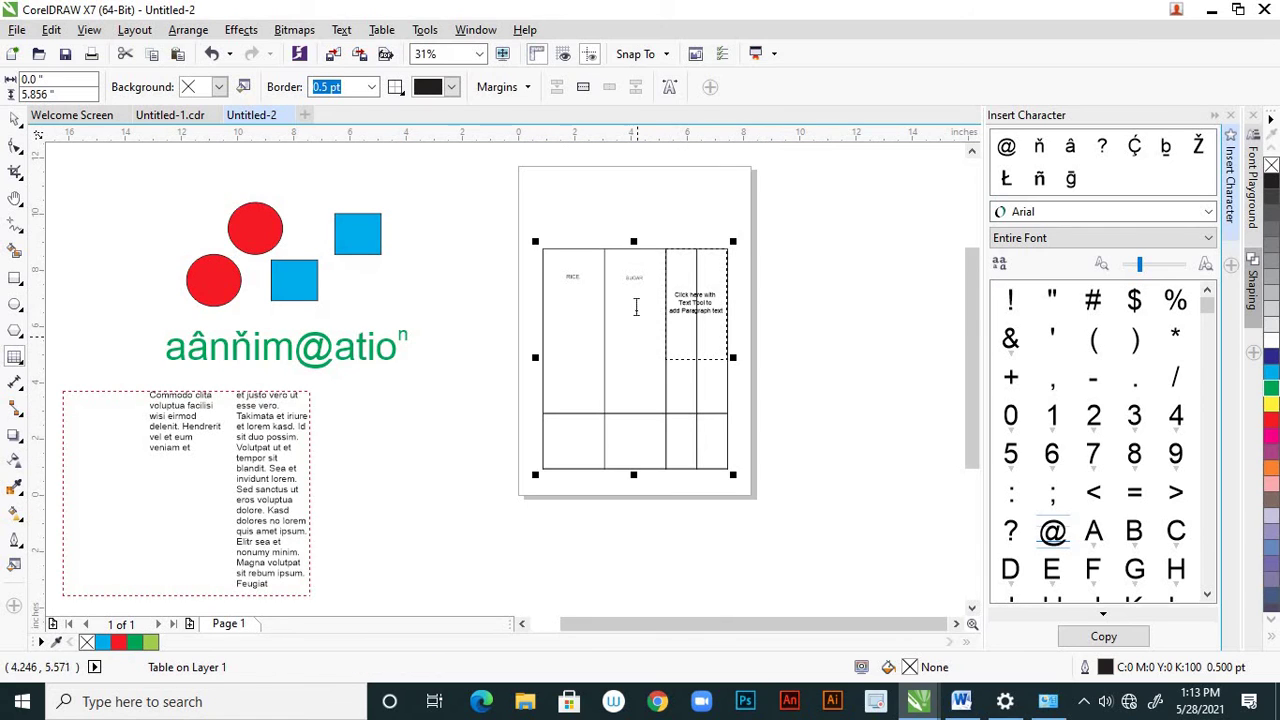
Select the table columns containing RICE and SUGAR, merge all their cells and clear the cell selection
scroll(622, 270, "up", 2)
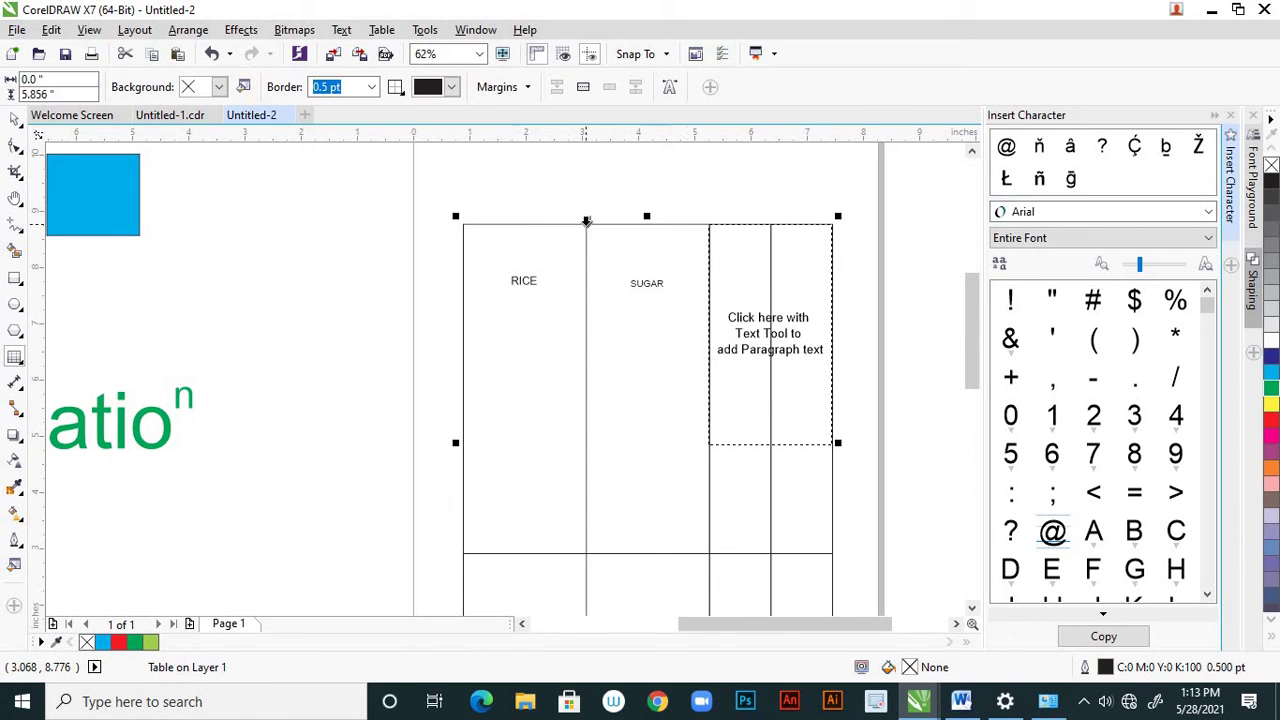
left_click_drag(590, 219, 617, 229)
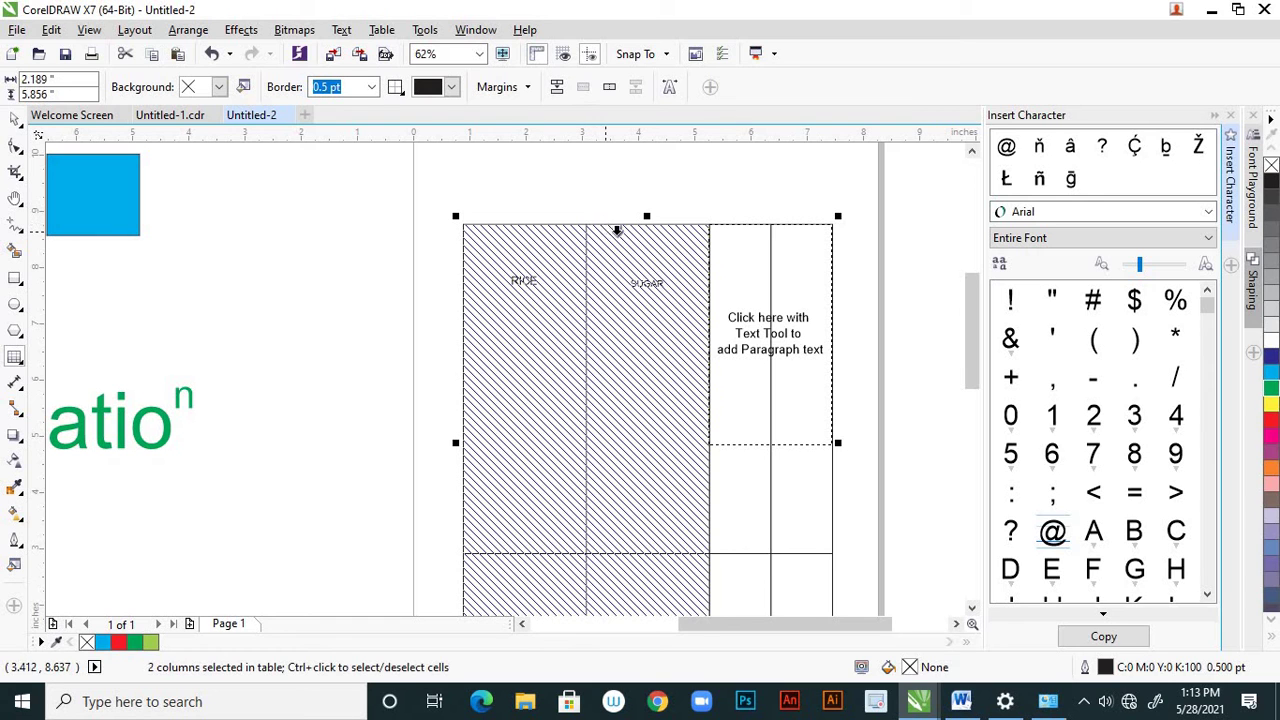
right_click(620, 324)
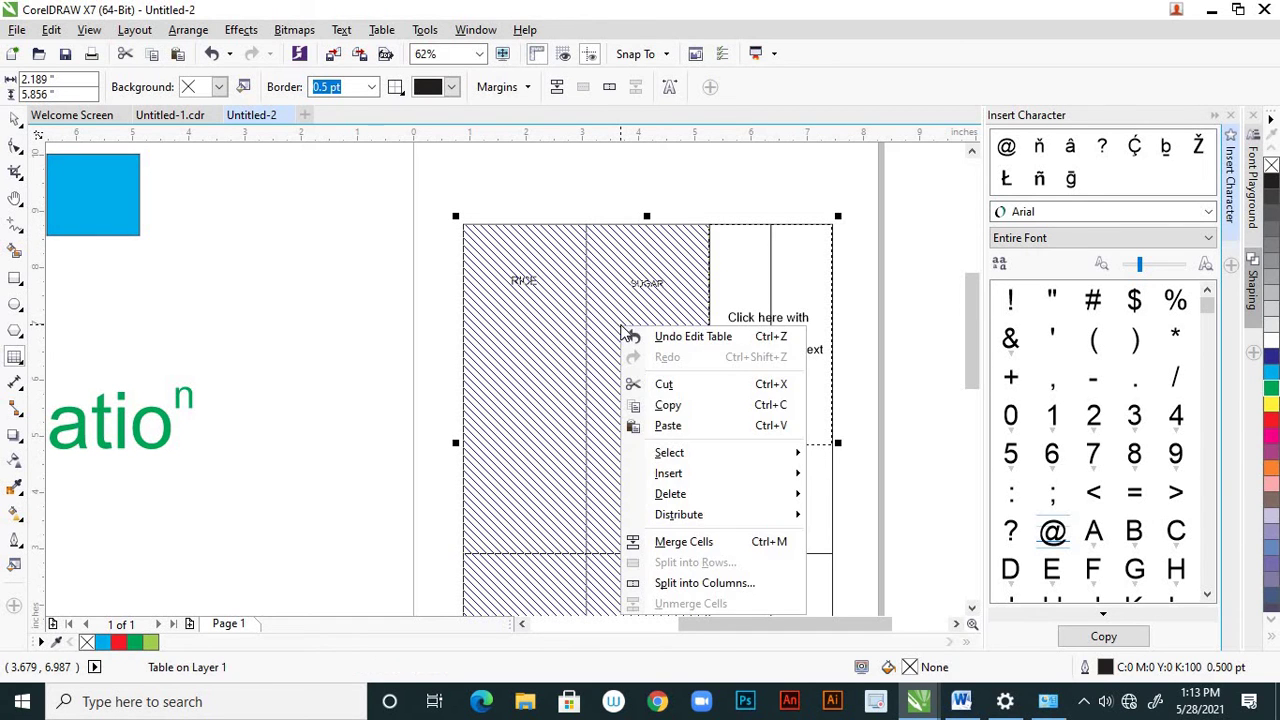
left_click(722, 545)
scroll(575, 265, "down", 2)
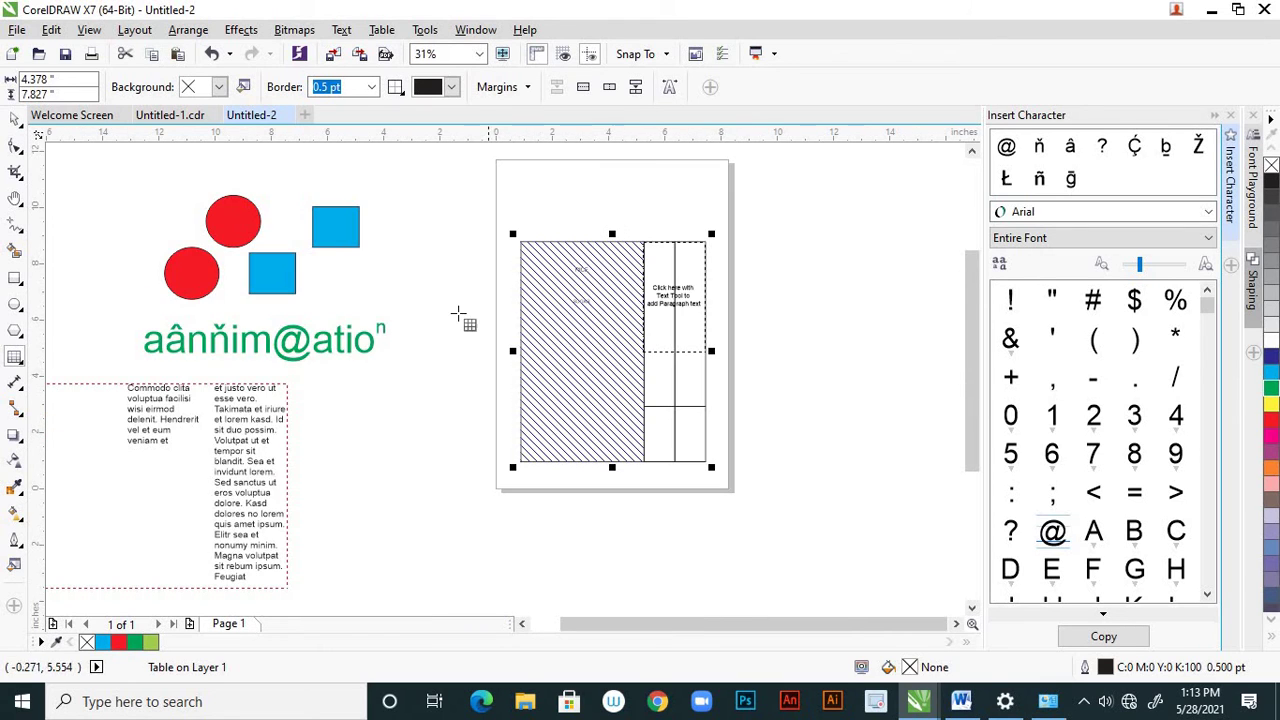
left_click(556, 316)
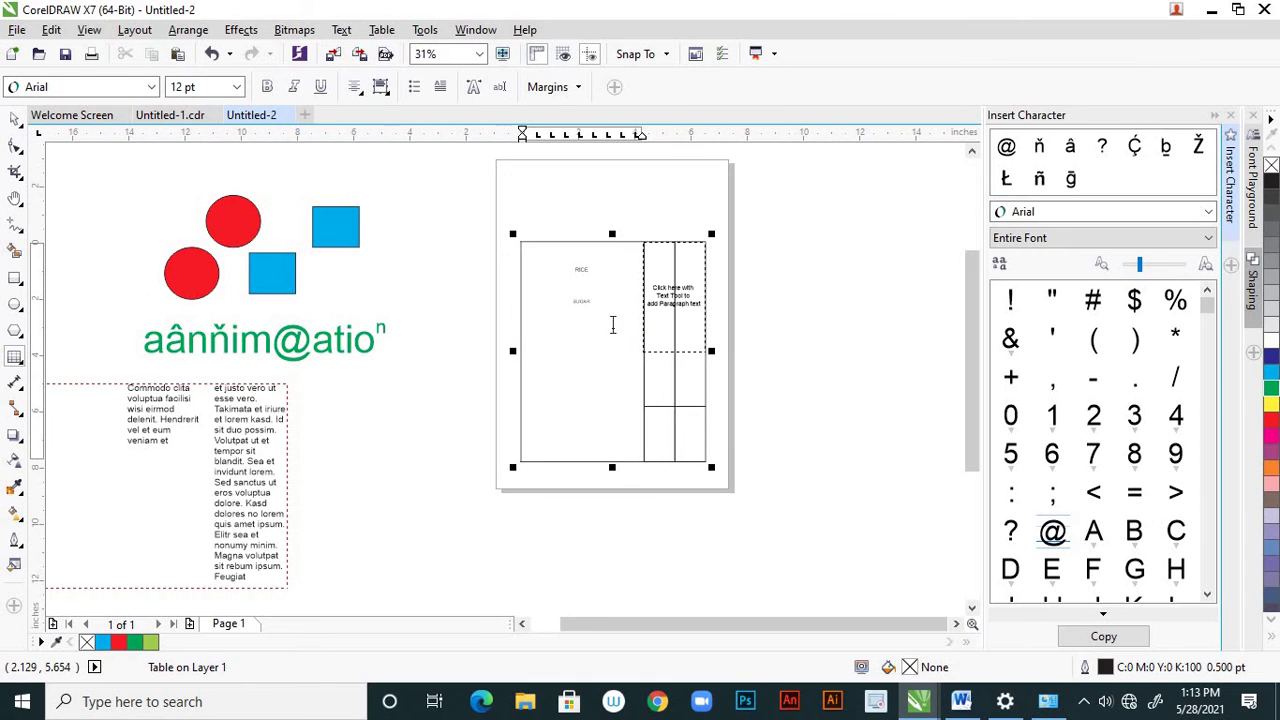
Place the text cursor before SUGAR in the large merged cell with the Text tool
scroll(598, 300, "up", 2)
scroll(586, 298, "down", 2)
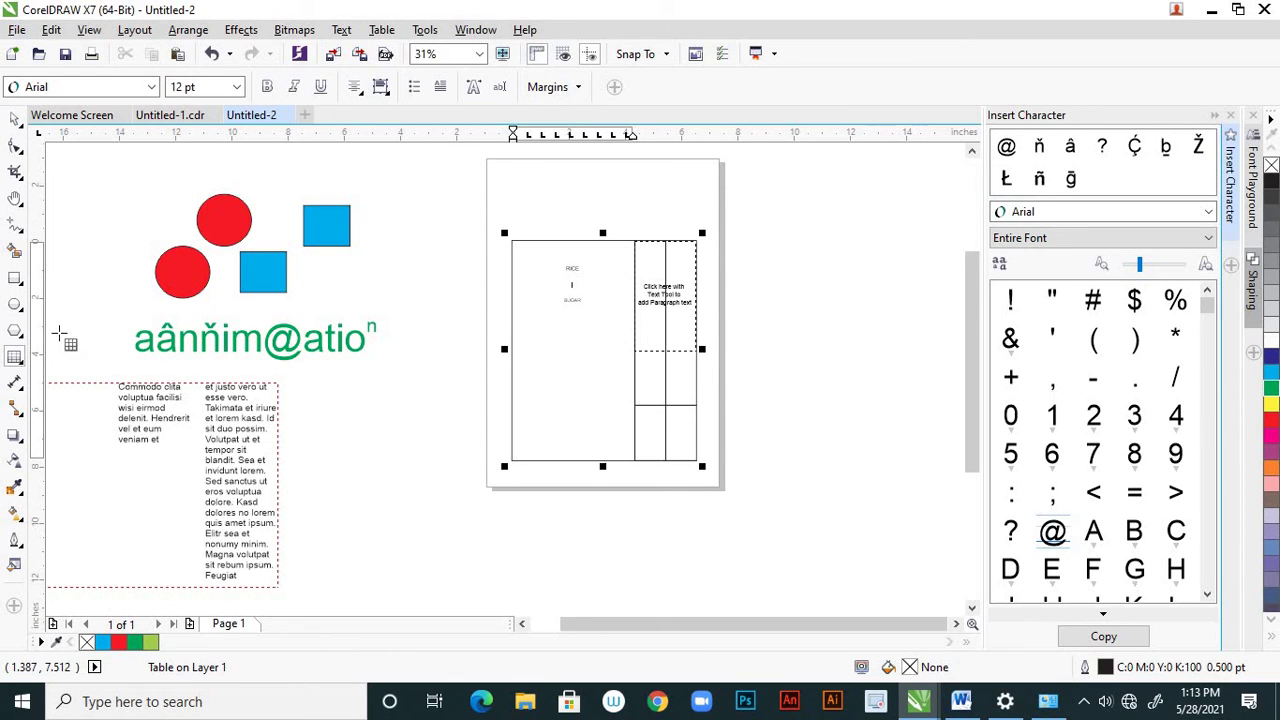
left_click(15, 365)
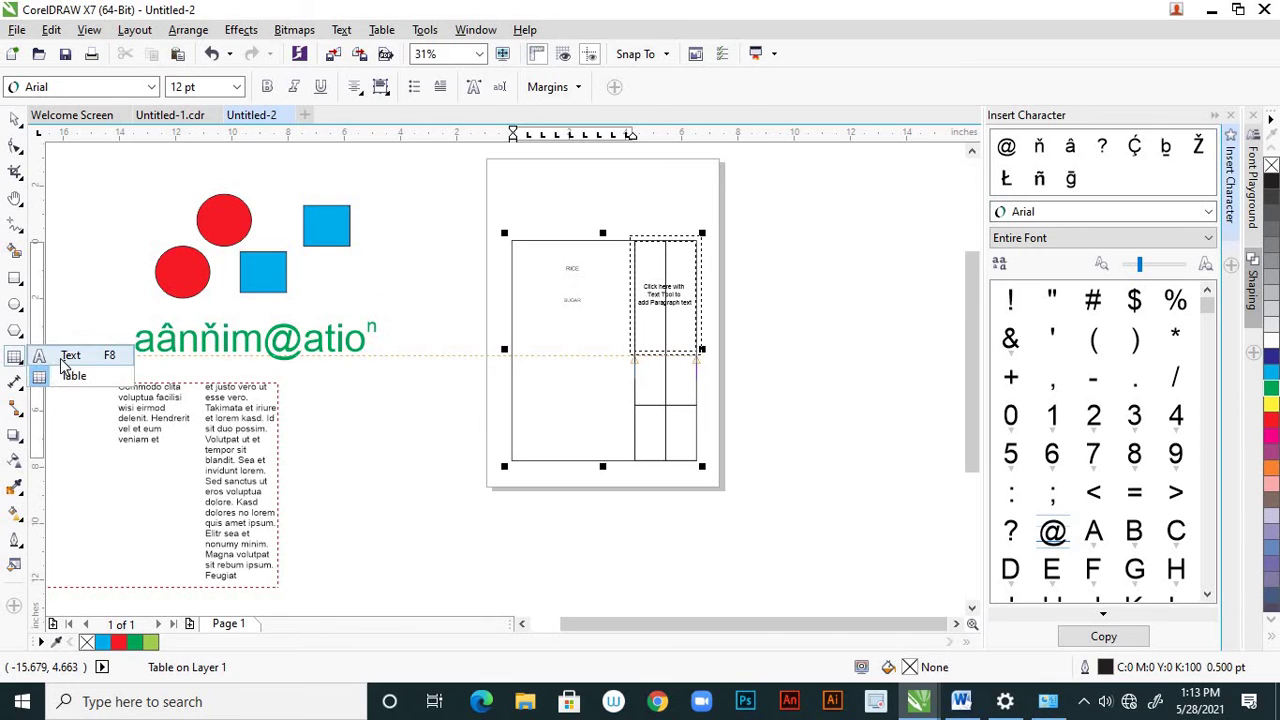
left_click(62, 354)
left_click(539, 298)
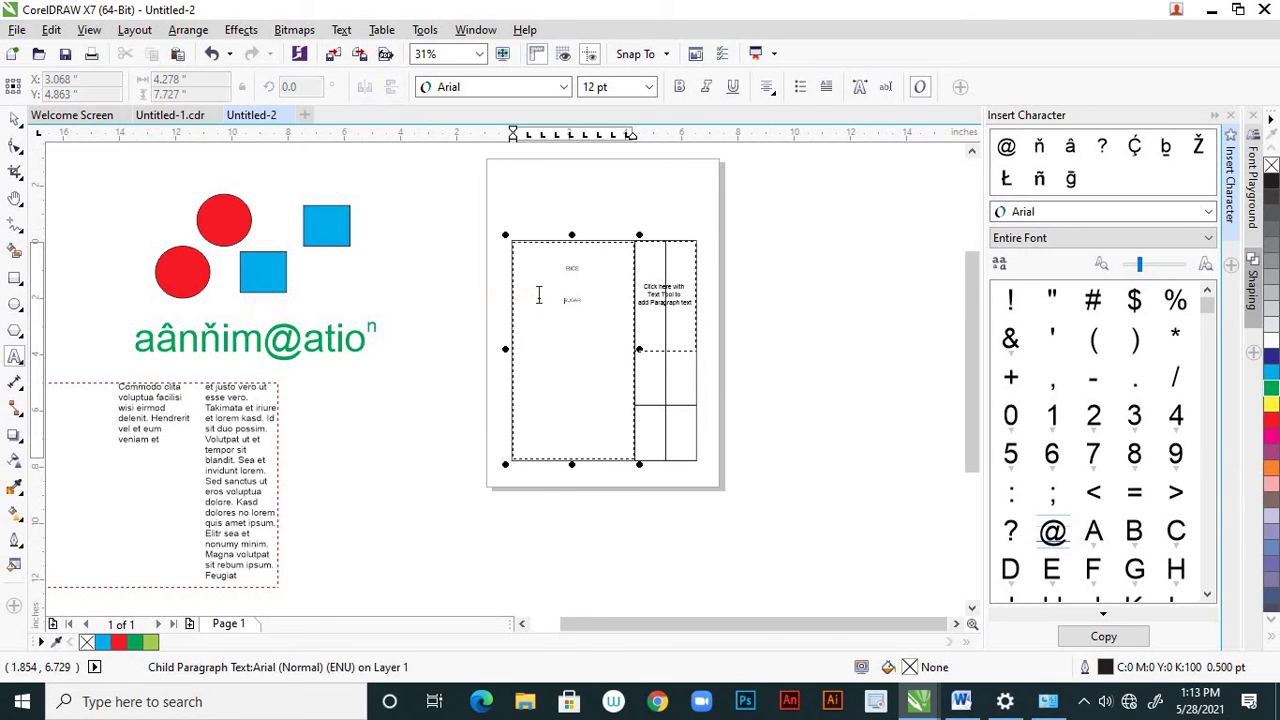
right_click(539, 297)
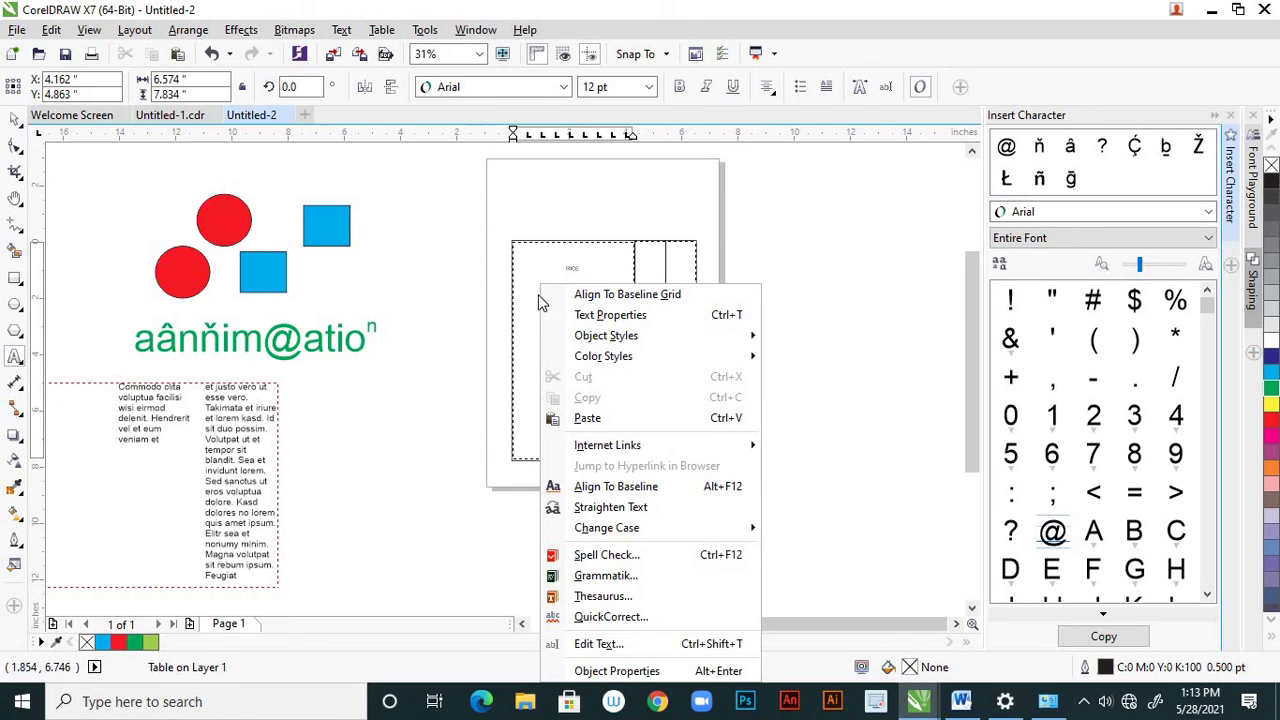
left_click(531, 288)
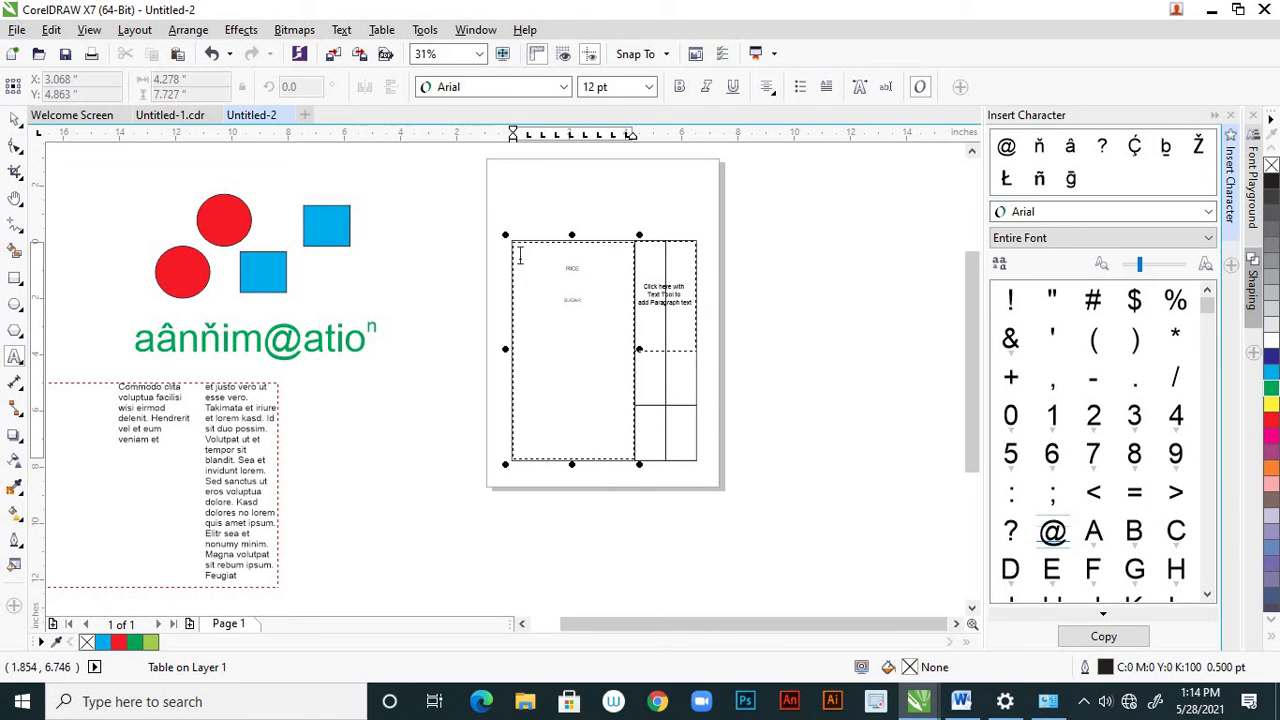
Insert "HHETHRTJSRJYJKYTKTKTGG" before SUGAR in the merged cell, set all of the cell's text to 36 pt and clear the selection
left_click(546, 339)
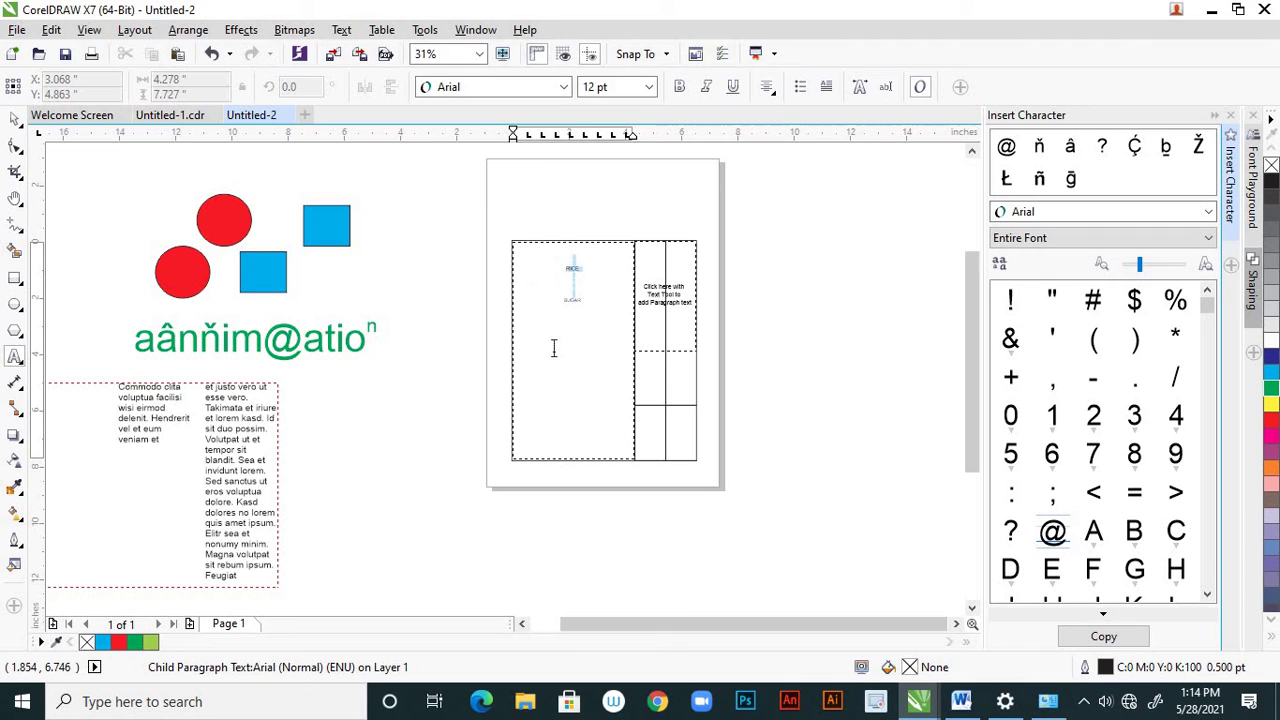
key("ctrl+a")
left_click(553, 345)
key("ctrl+v")
left_click_drag(562, 268, 619, 316)
left_click(650, 87)
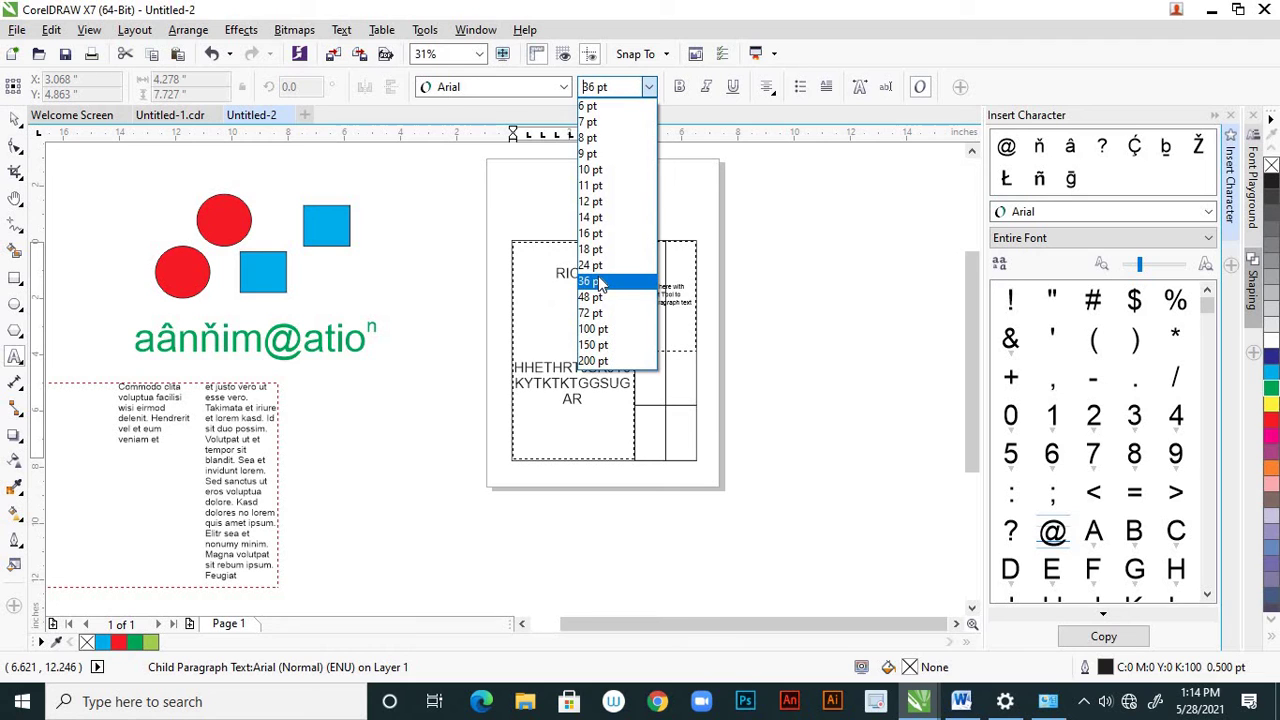
left_click(598, 282)
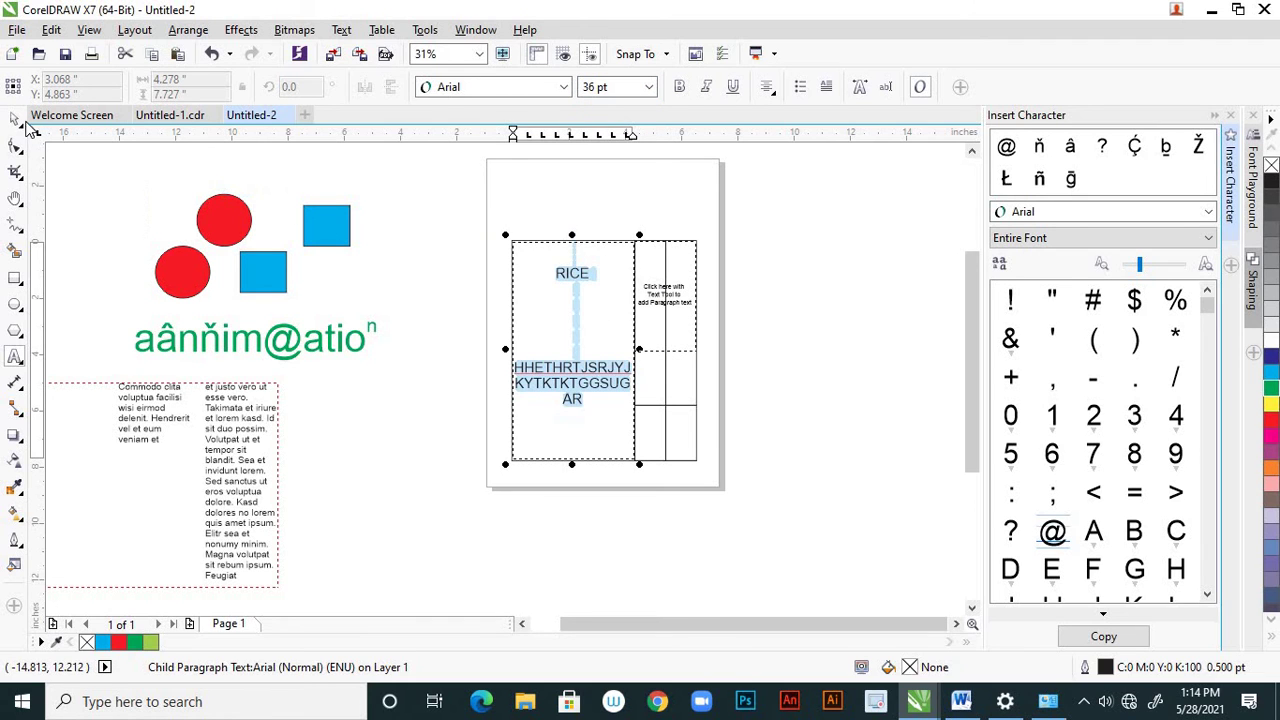
left_click(443, 226)
scroll(574, 366, "down", 1)
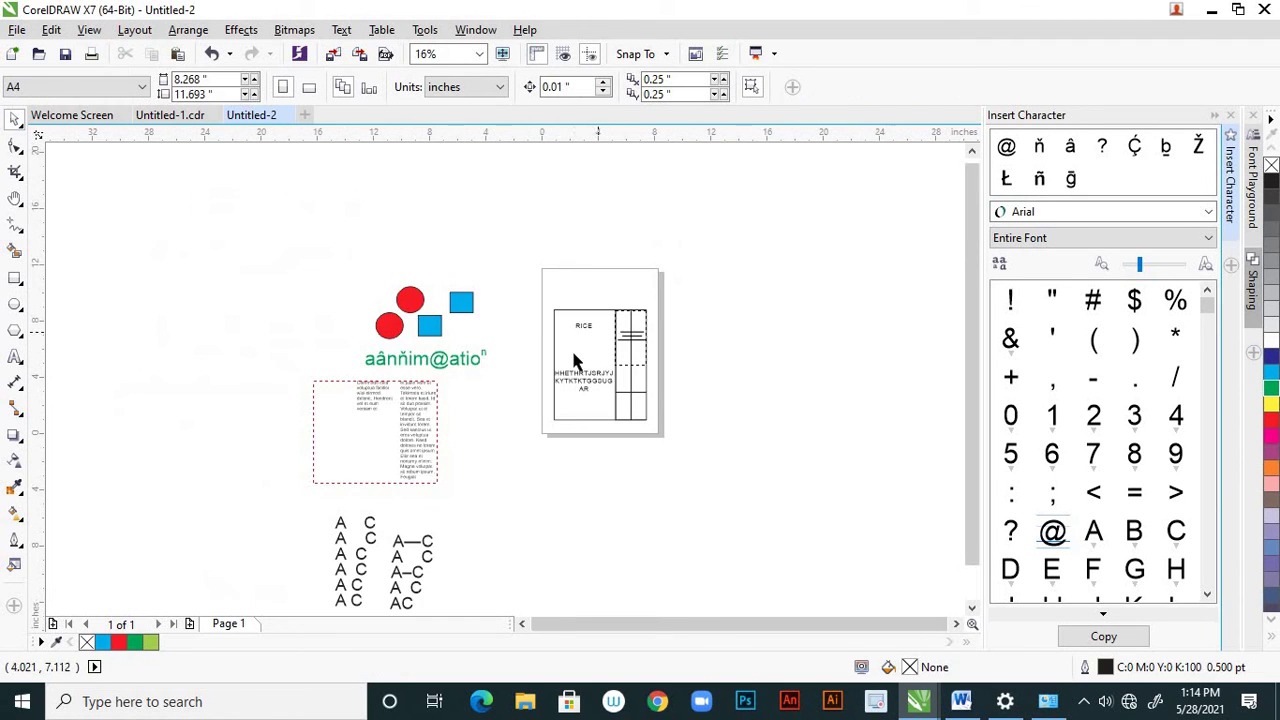
scroll(583, 325, "up", 2)
scroll(550, 300, "down", 1)
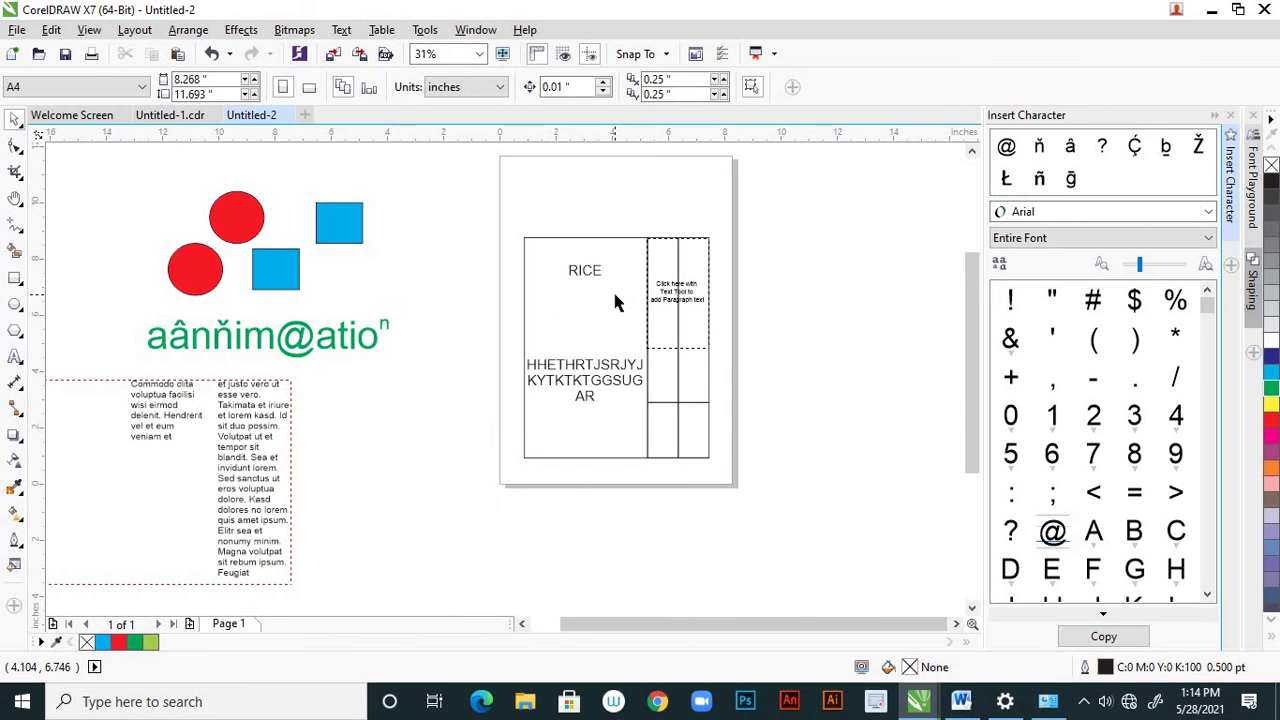
scroll(645, 333, "up", 1)
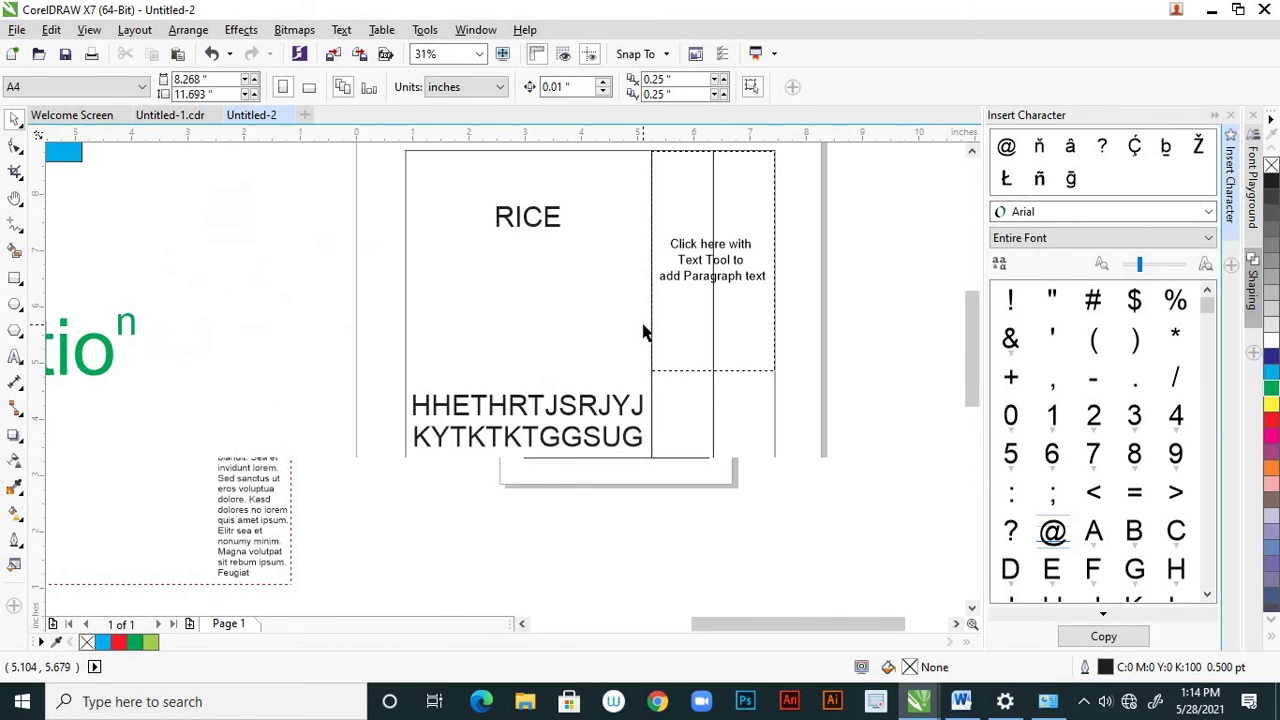
scroll(551, 263, "down", 1)
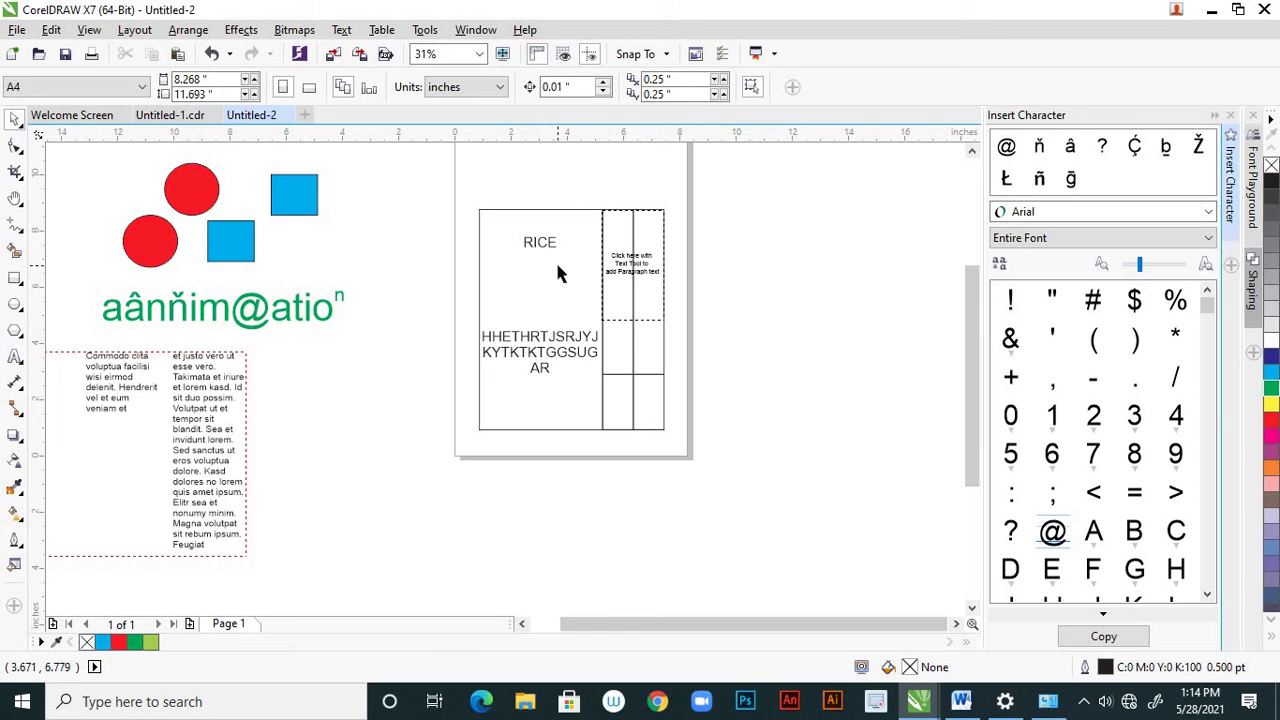
Draw a small 4-row, 6-column table about 0.70 by 0.95 inches with the Table tool, just below the paragraph frame's lower edge
scroll(681, 267, "up", 2)
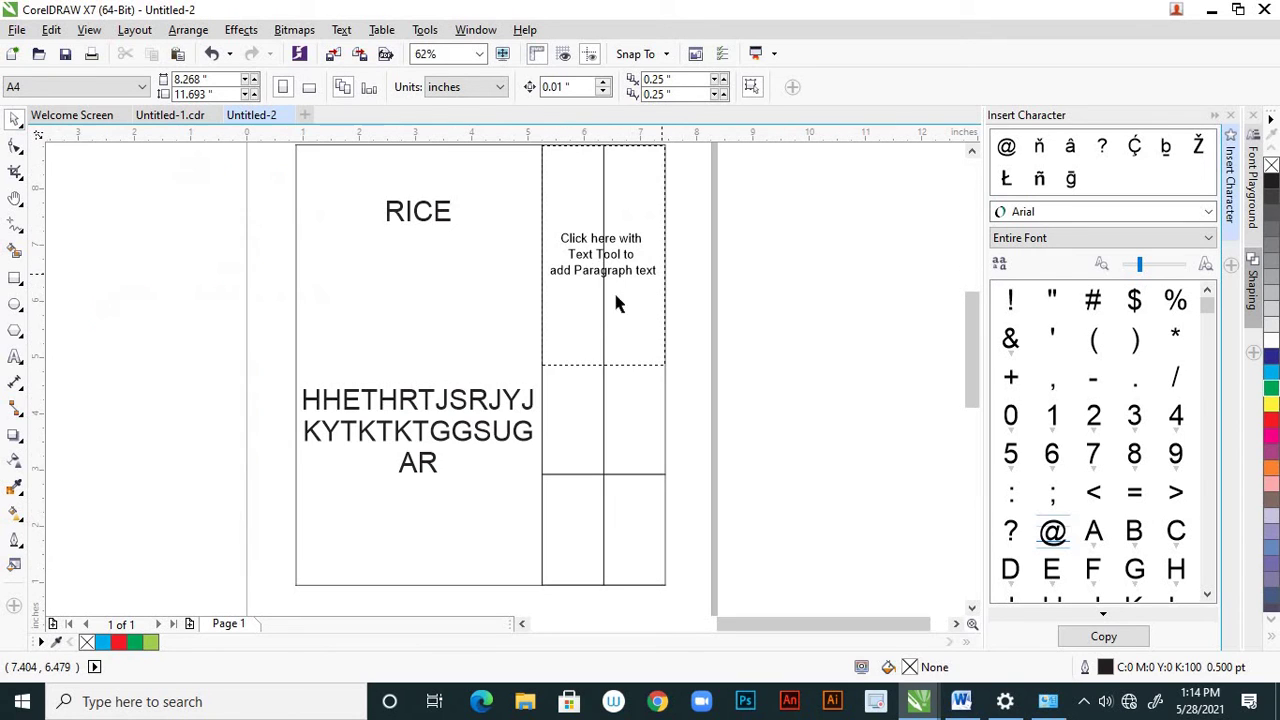
left_click(601, 281)
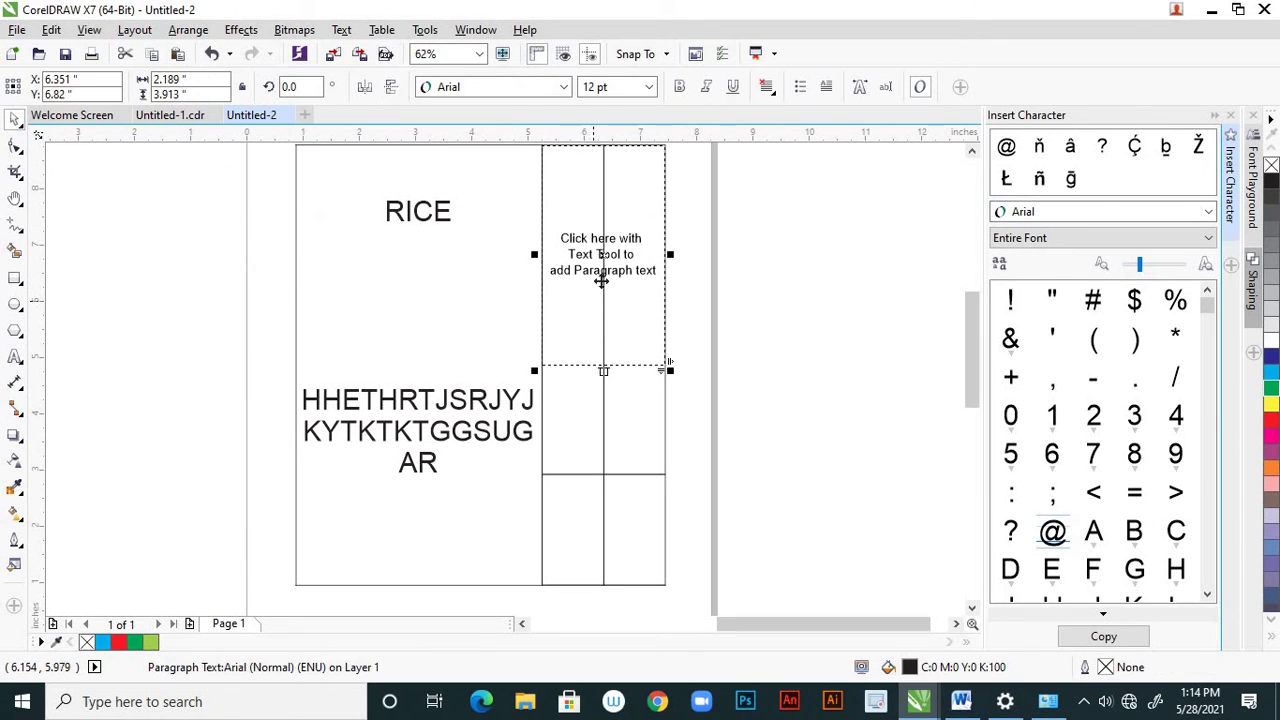
left_click(18, 362)
left_click(60, 376)
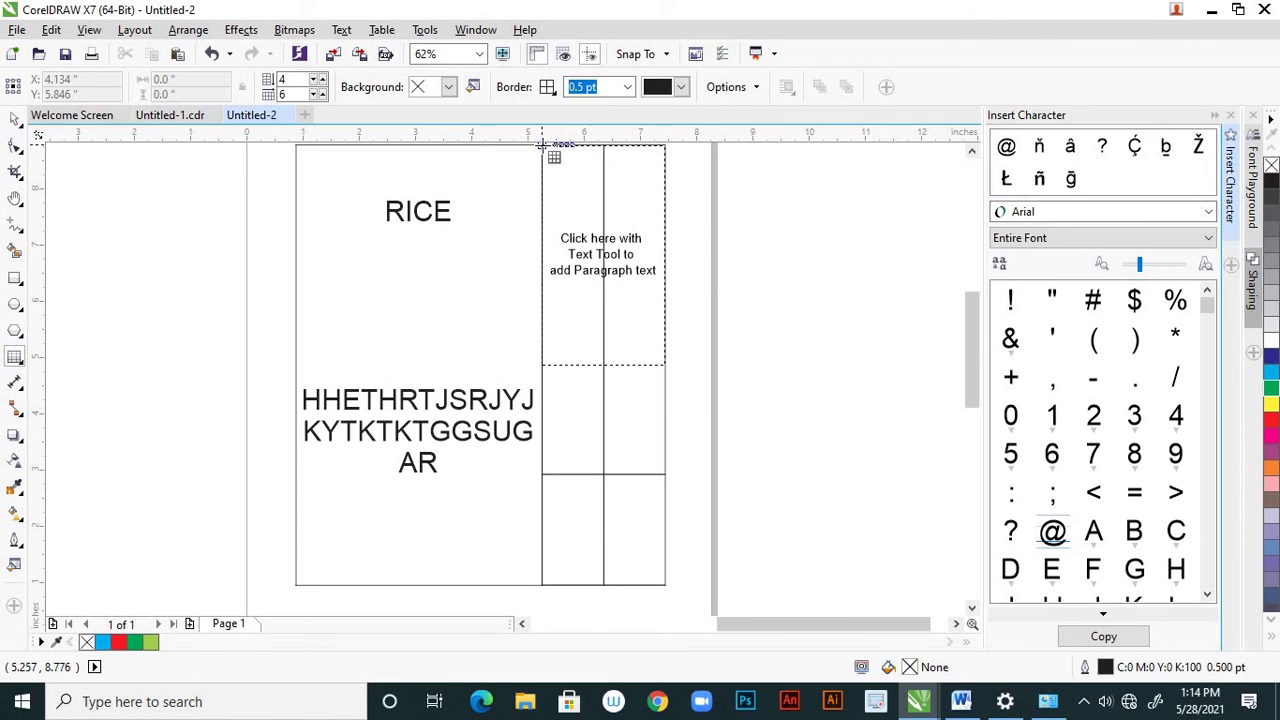
left_click_drag(554, 170, 597, 274)
scroll(600, 300, "down", 1)
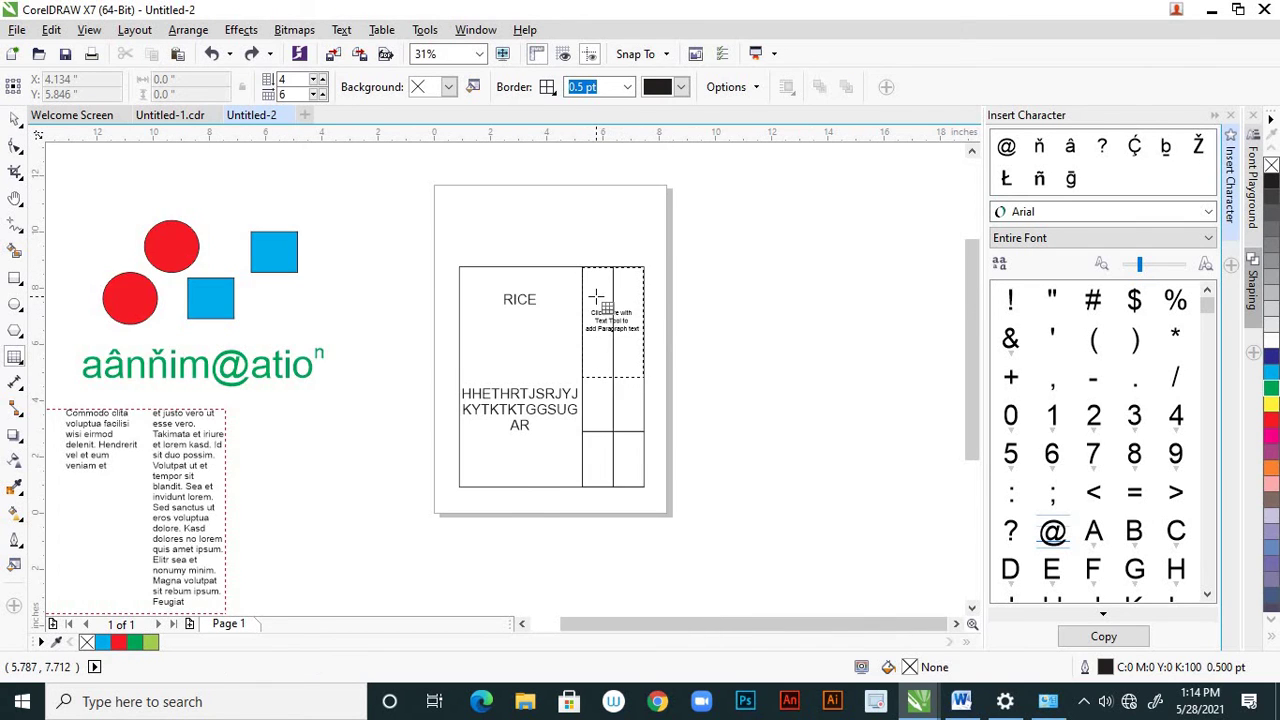
scroll(590, 280, "up", 1)
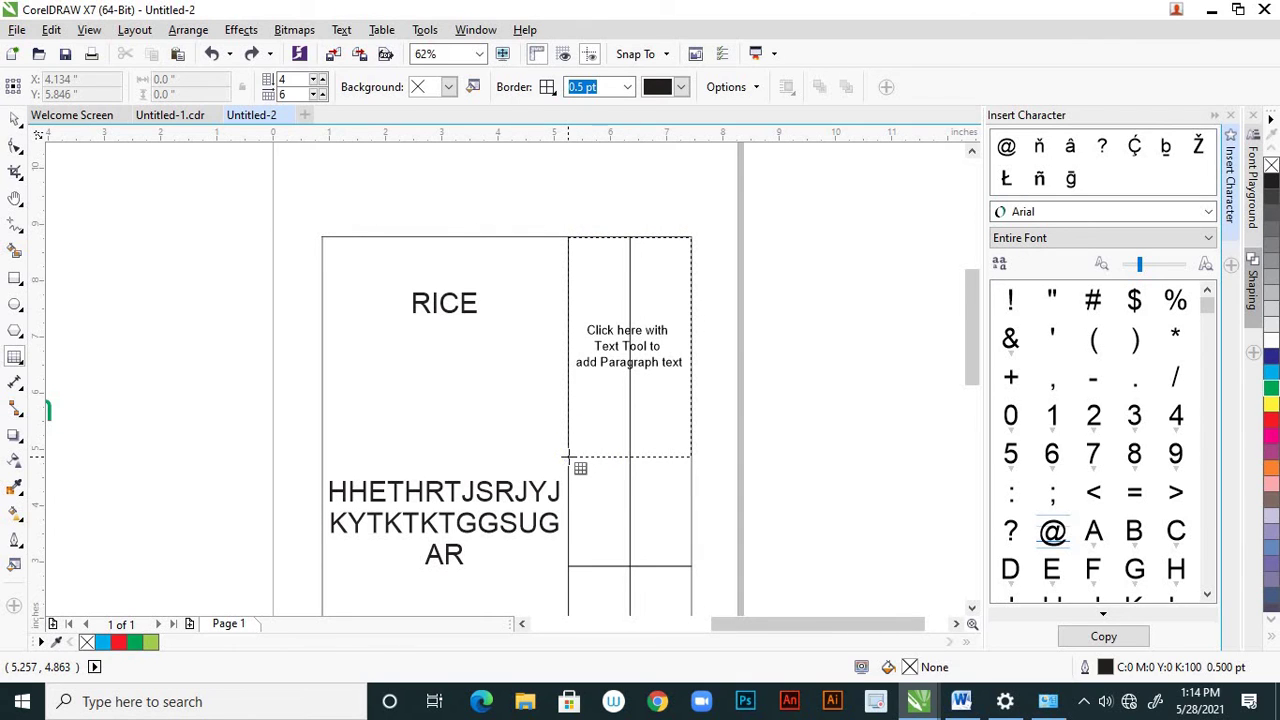
left_click_drag(567, 457, 608, 514)
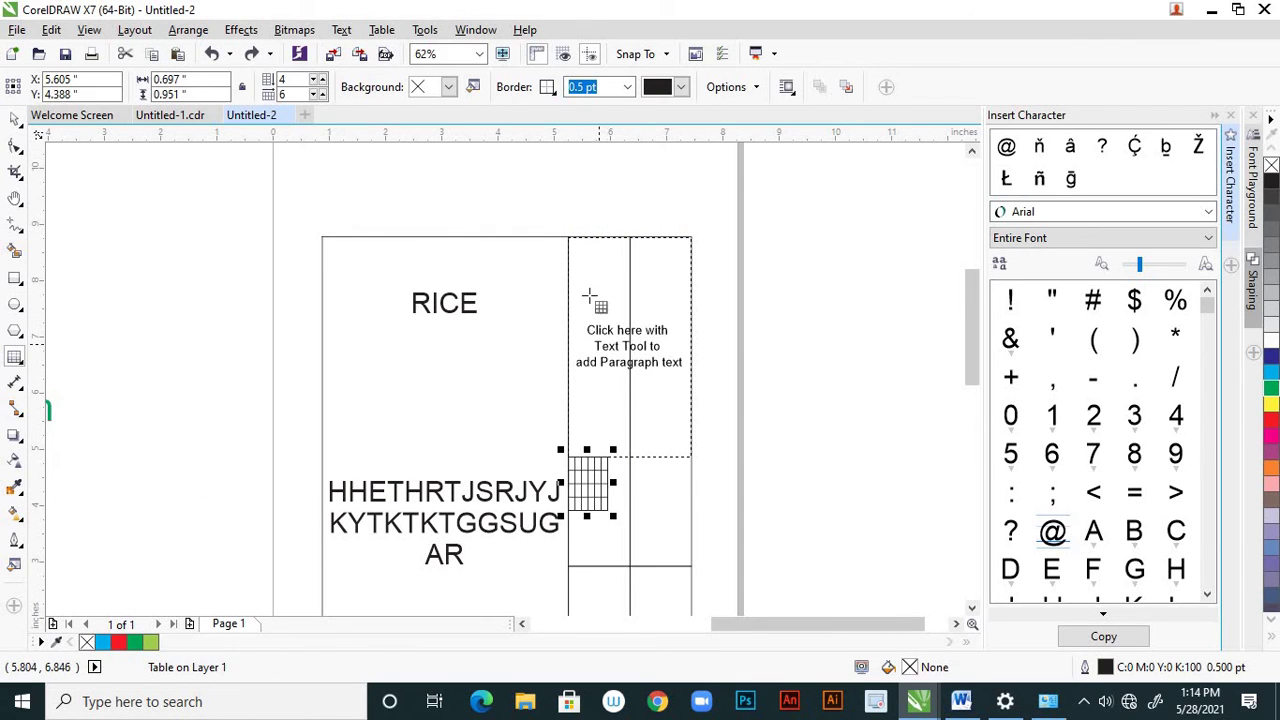
Undo the small table below the paragraph frame and select the large table with the Pick tool
key("ctrl+z")
scroll(598, 300, "down", 2)
scroll(588, 338, "up", 2)
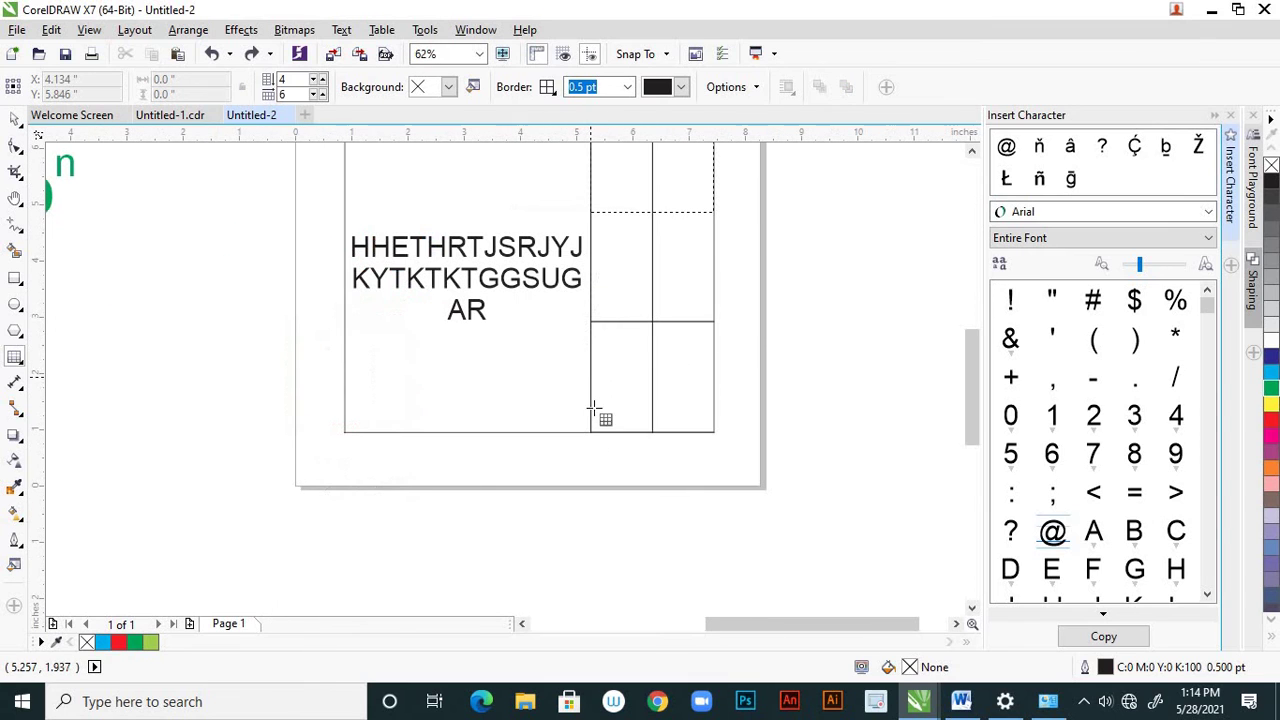
left_click(15, 119)
left_click(606, 330)
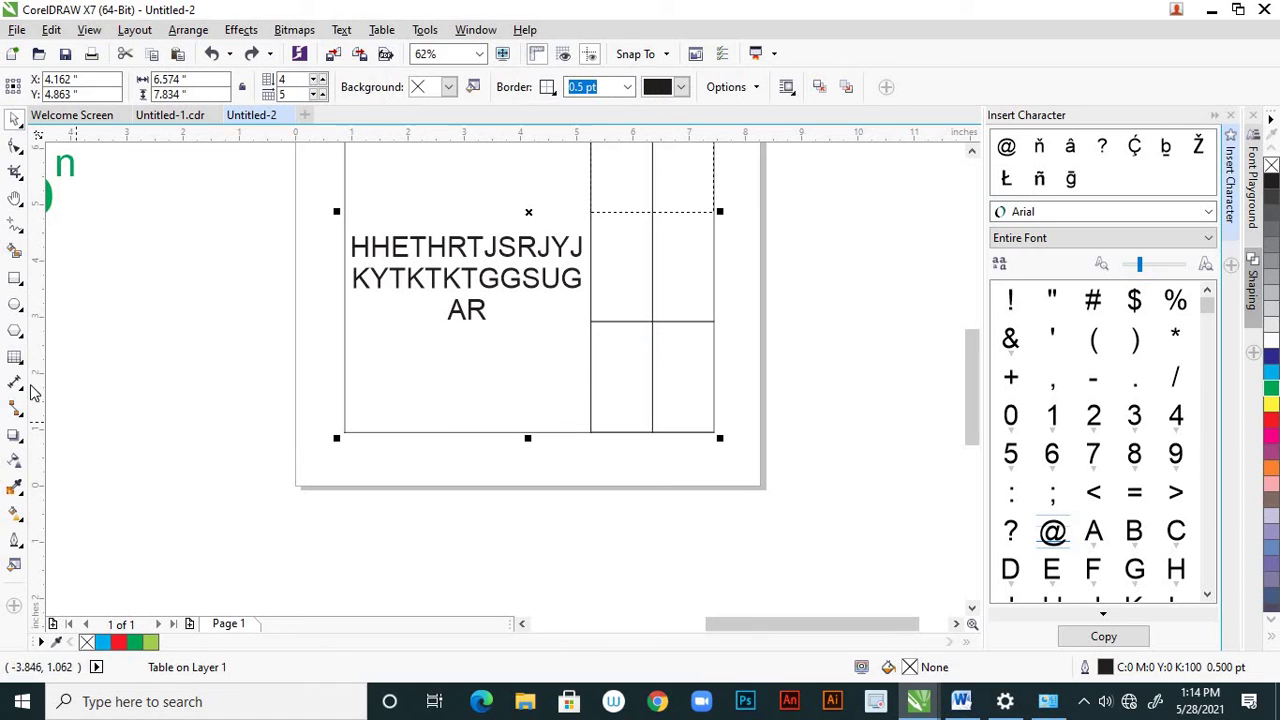
Select the large merged RICE cell and its neighbouring column with the Table tool and distribute their rows evenly
left_click(16, 358)
left_click(66, 377)
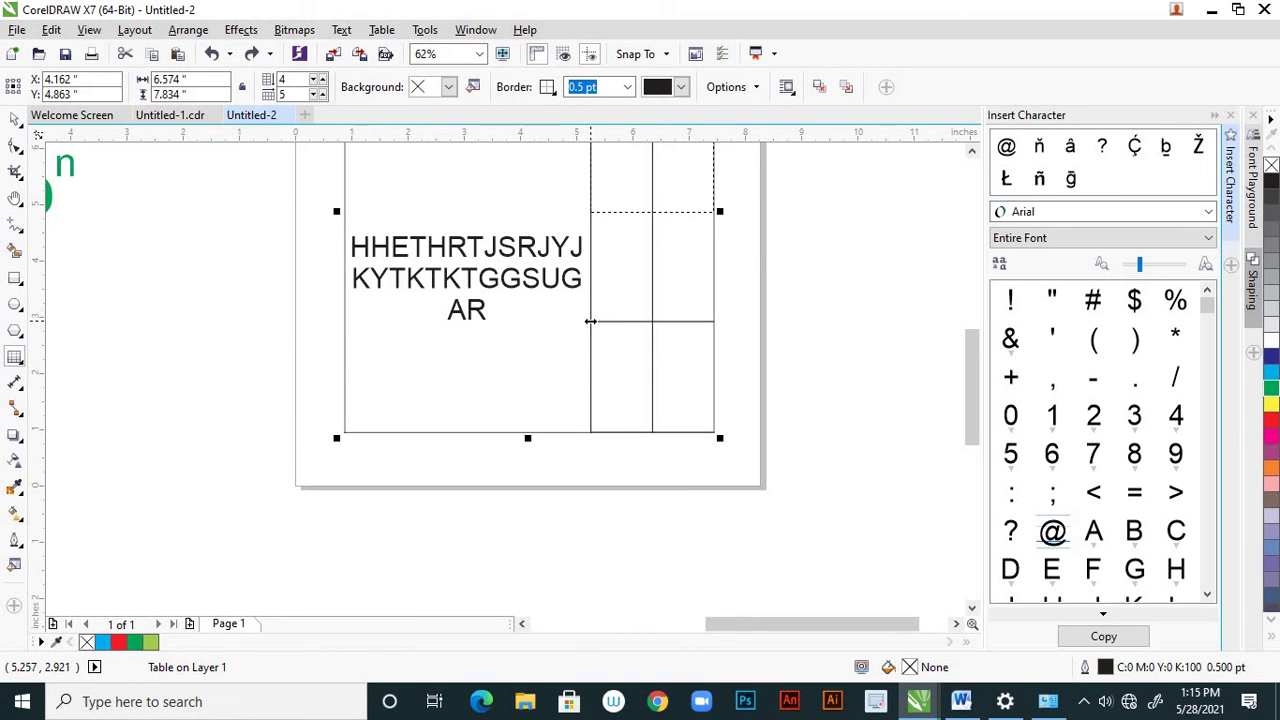
mouse_move(590, 321)
left_mouse_down()
mouse_move(654, 336)
mouse_move(597, 309)
mouse_move(586, 318)
left_mouse_up()
scroll(607, 400, "down", 2)
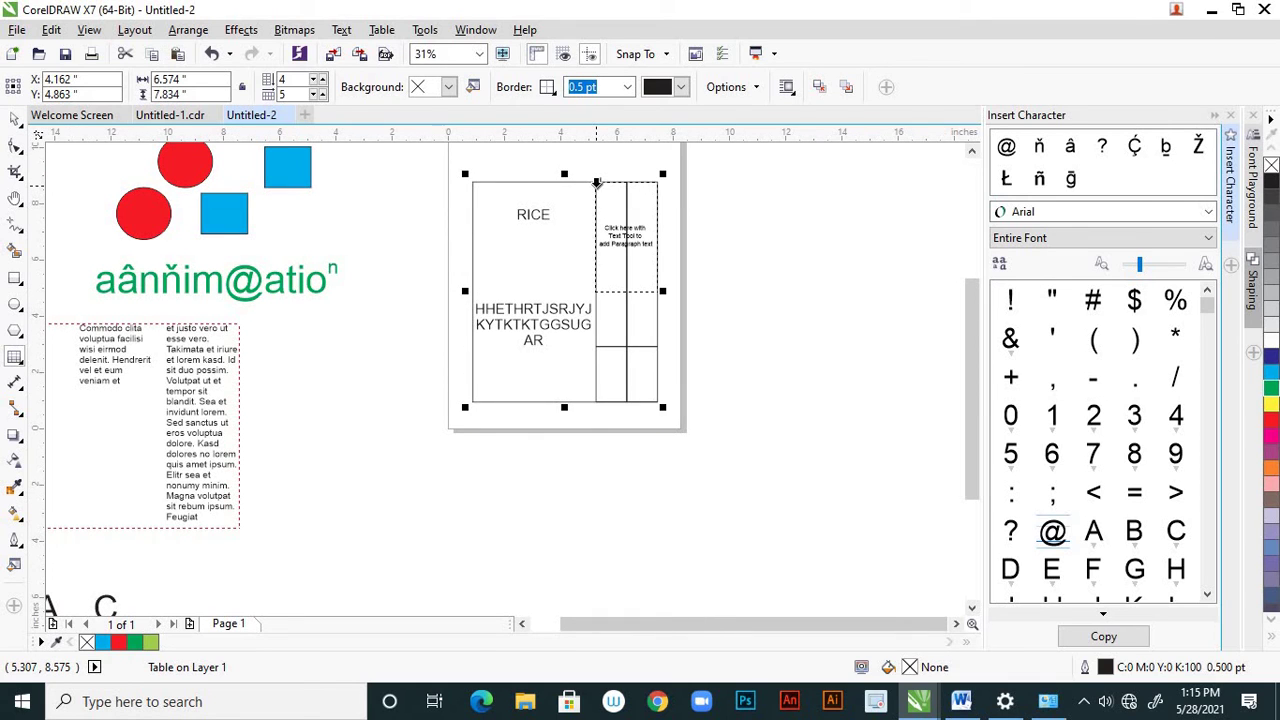
left_click_drag(597, 183, 574, 181)
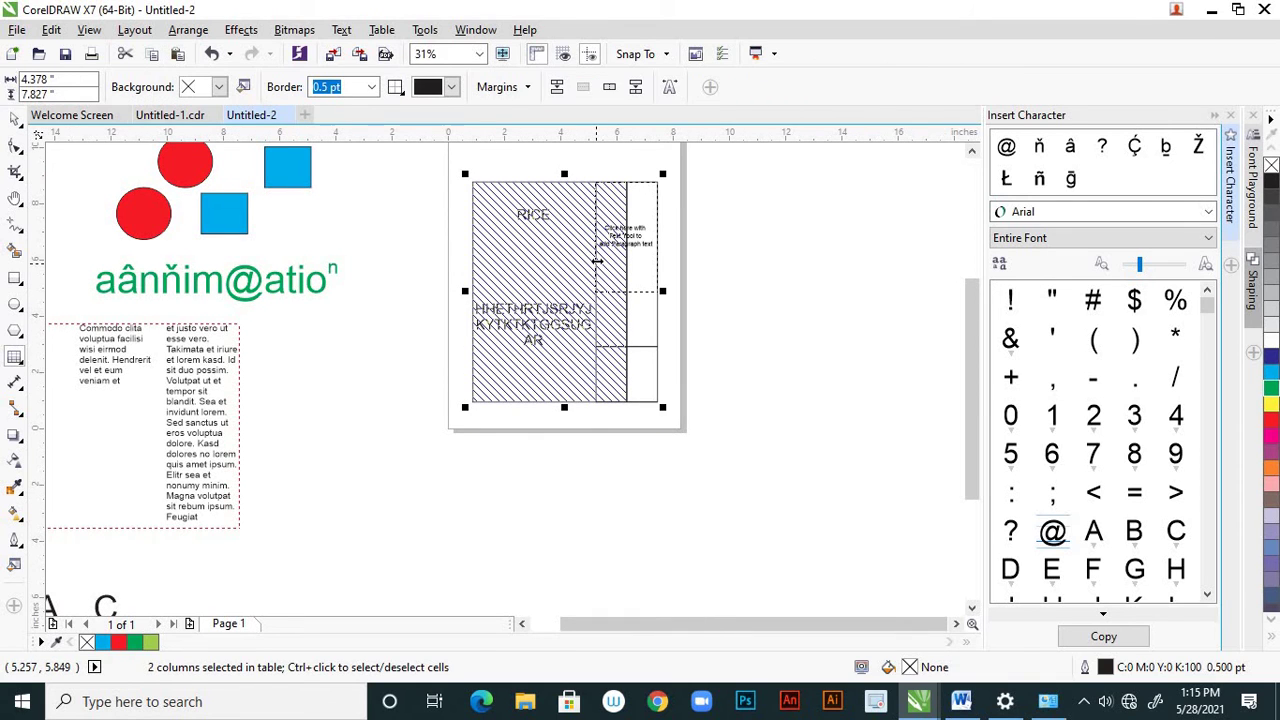
right_click(598, 263)
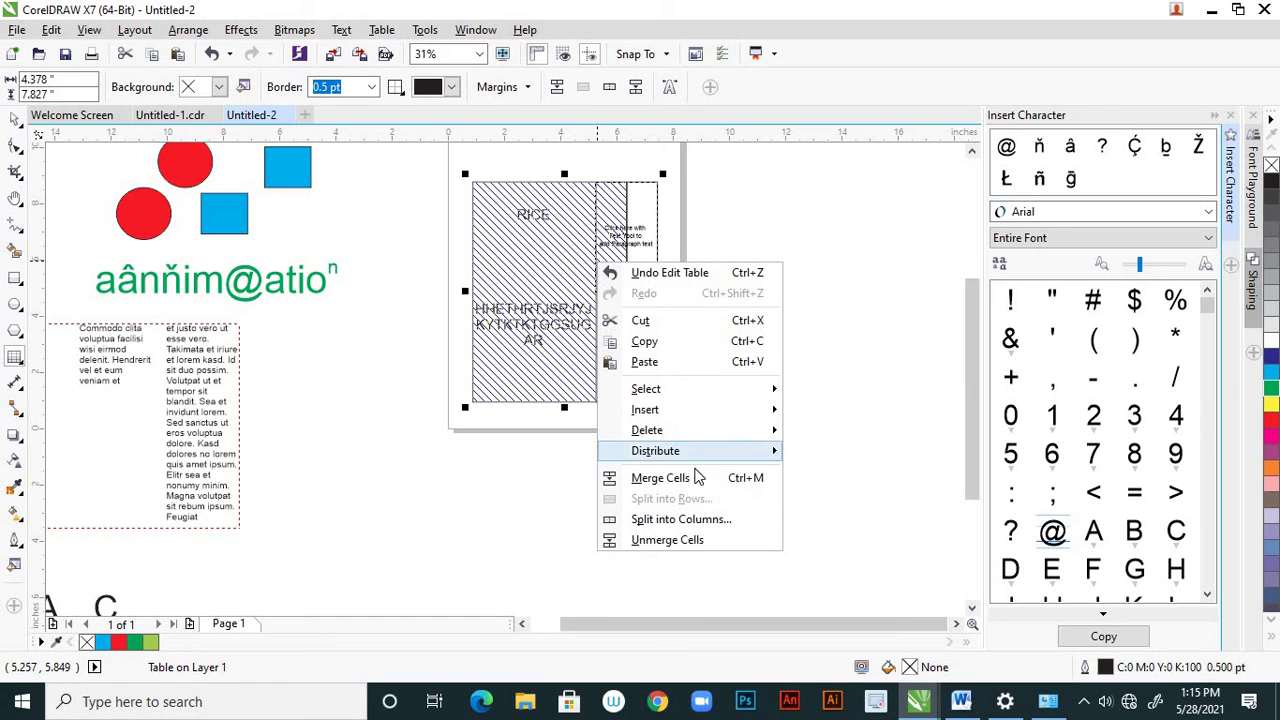
mouse_move(704, 451)
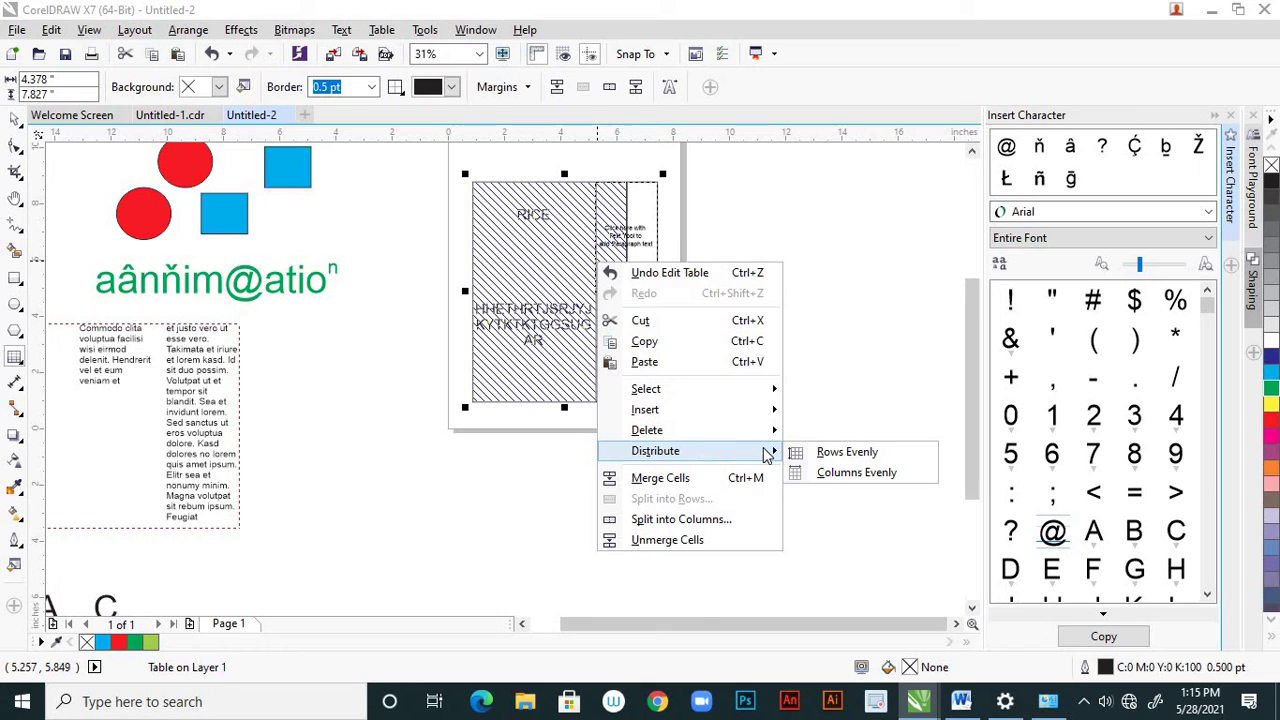
left_click(846, 452)
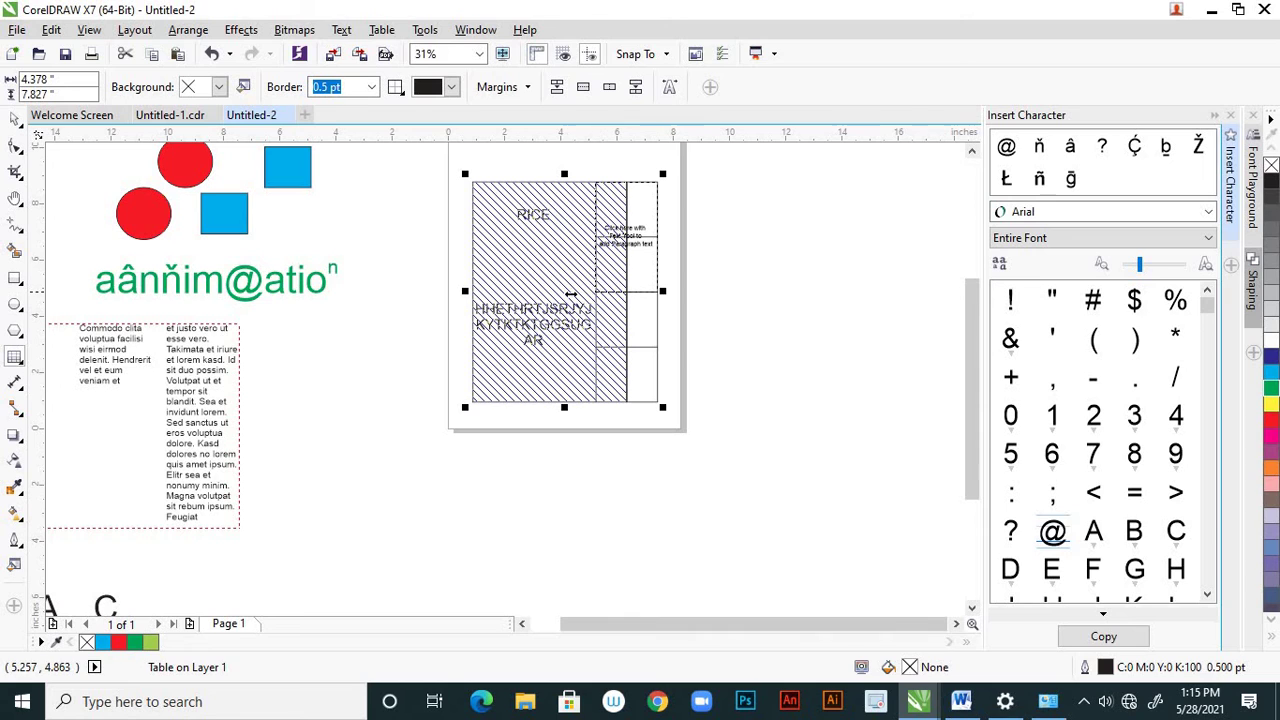
Narrow the merged RICE and SUGAR column to about 2.06 inches by moving its inner border
left_click_drag(571, 294, 531, 302)
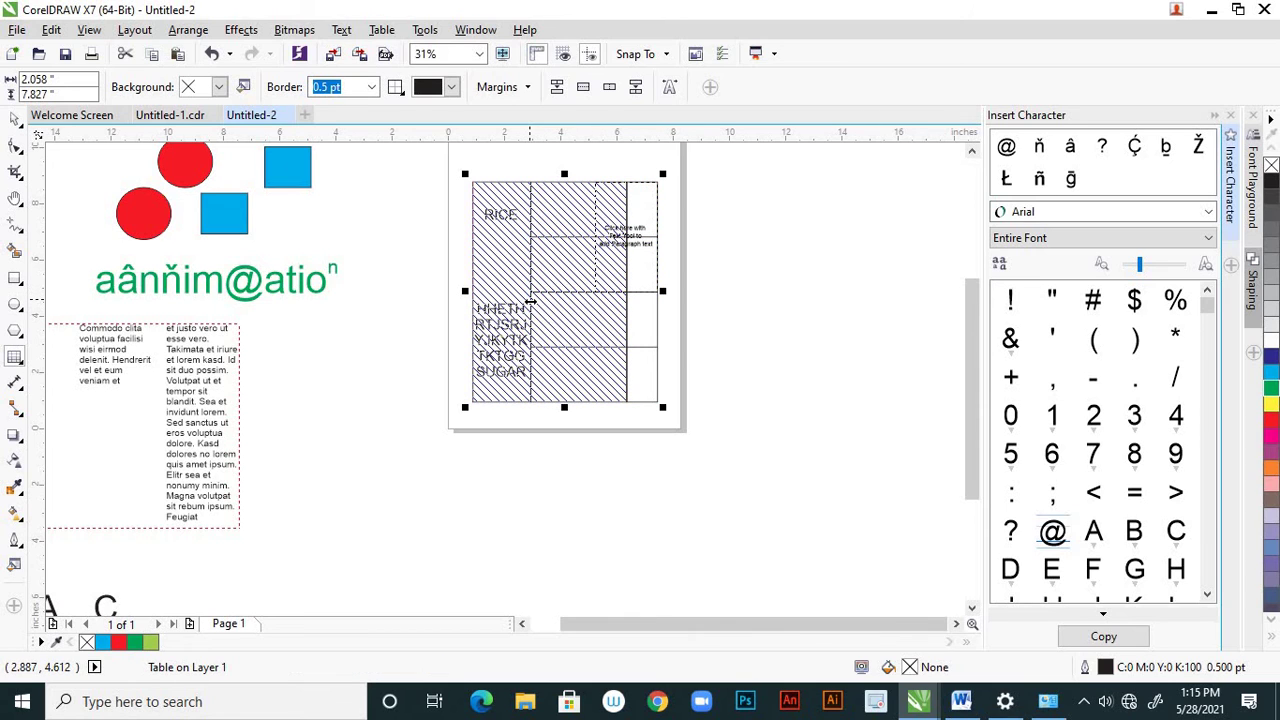
scroll(556, 340, "down", 2)
scroll(574, 280, "up", 2)
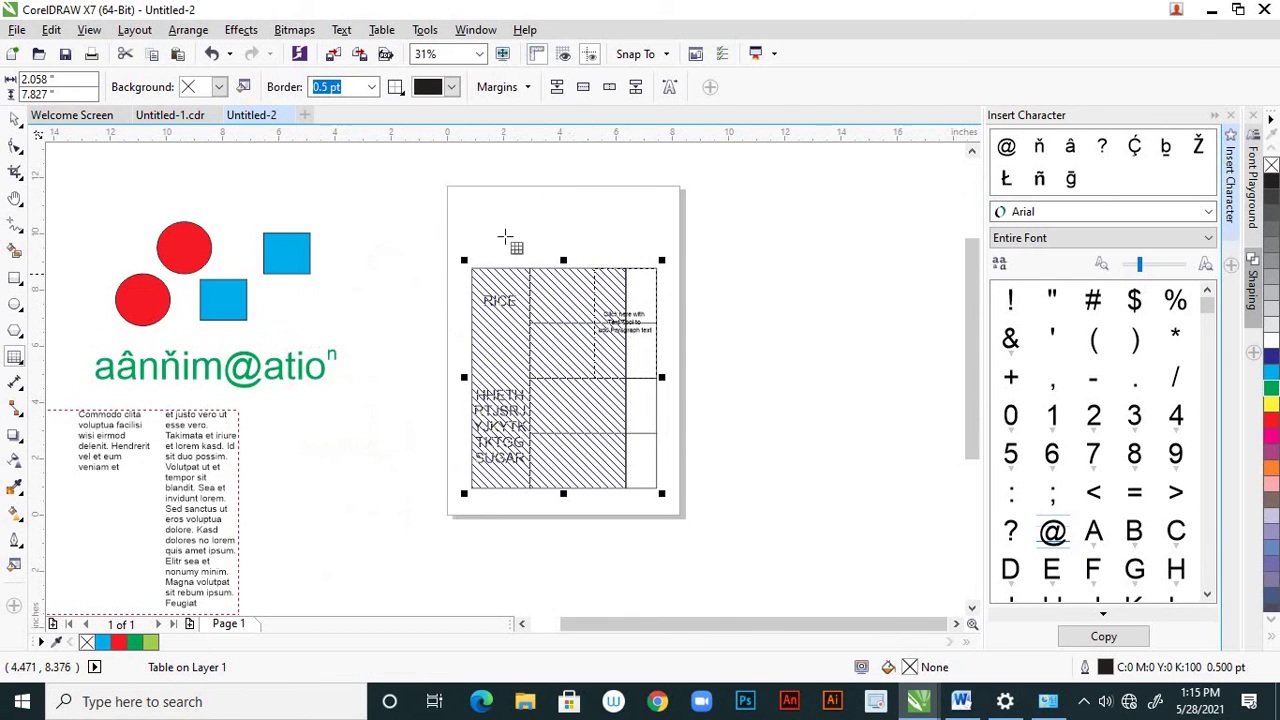
left_click(21, 125)
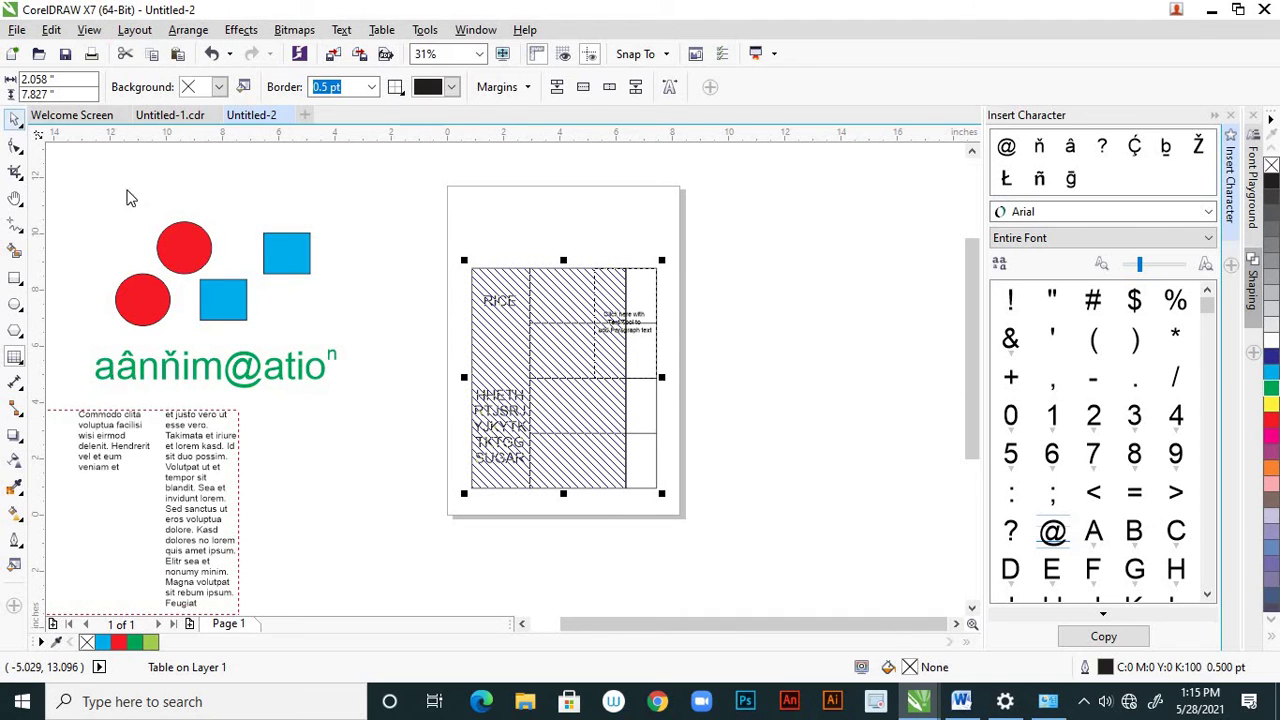
left_click(400, 196)
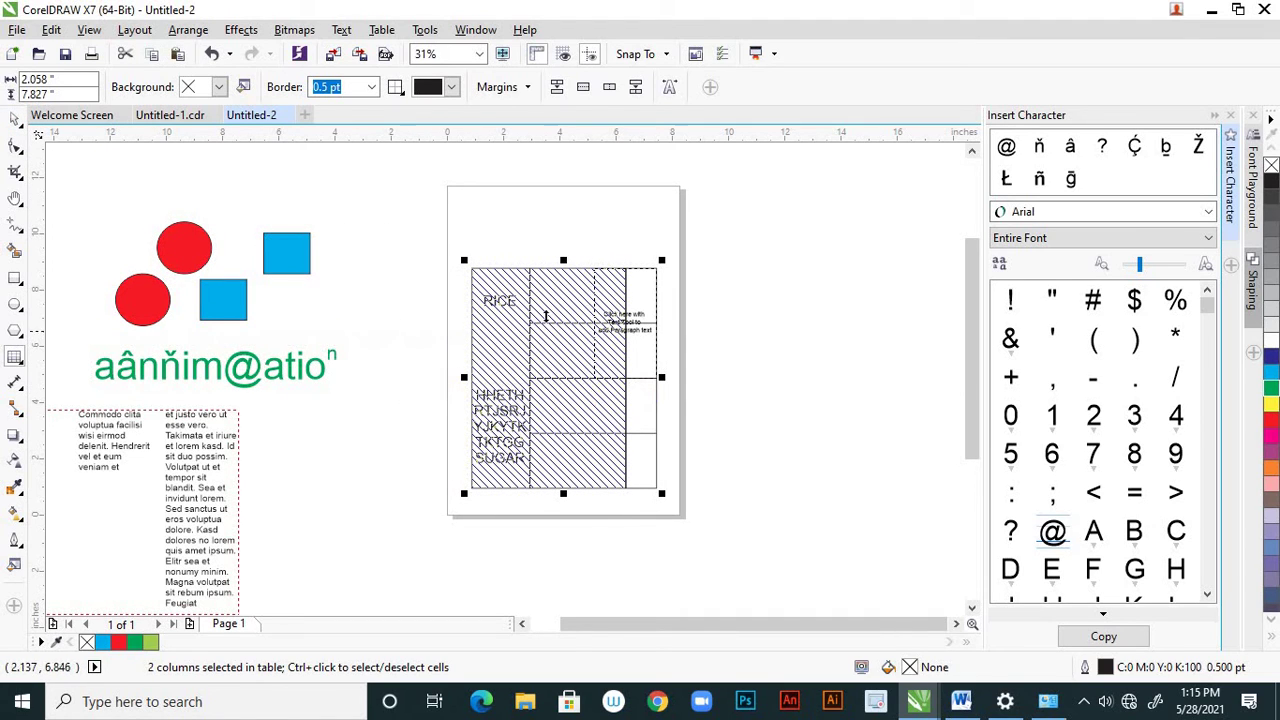
Split the selected cells of the table's two columns into 2 rows each and clear the selection
right_click(556, 325)
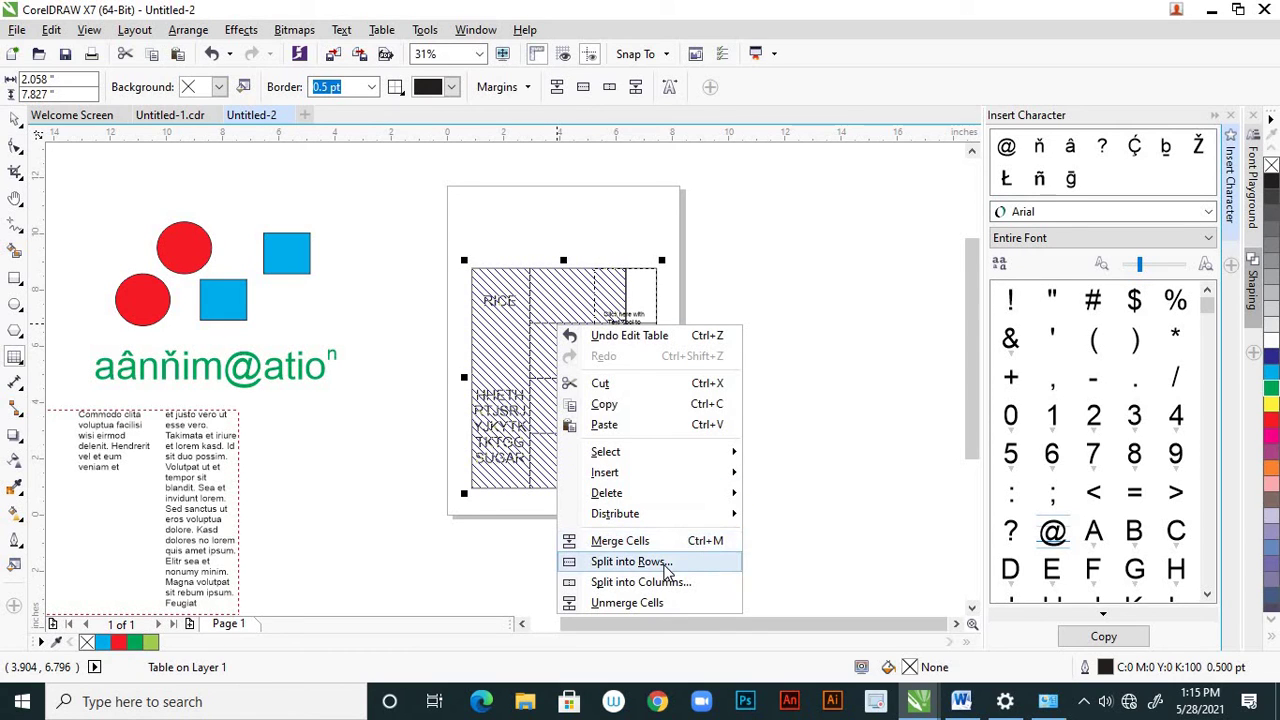
left_click(666, 569)
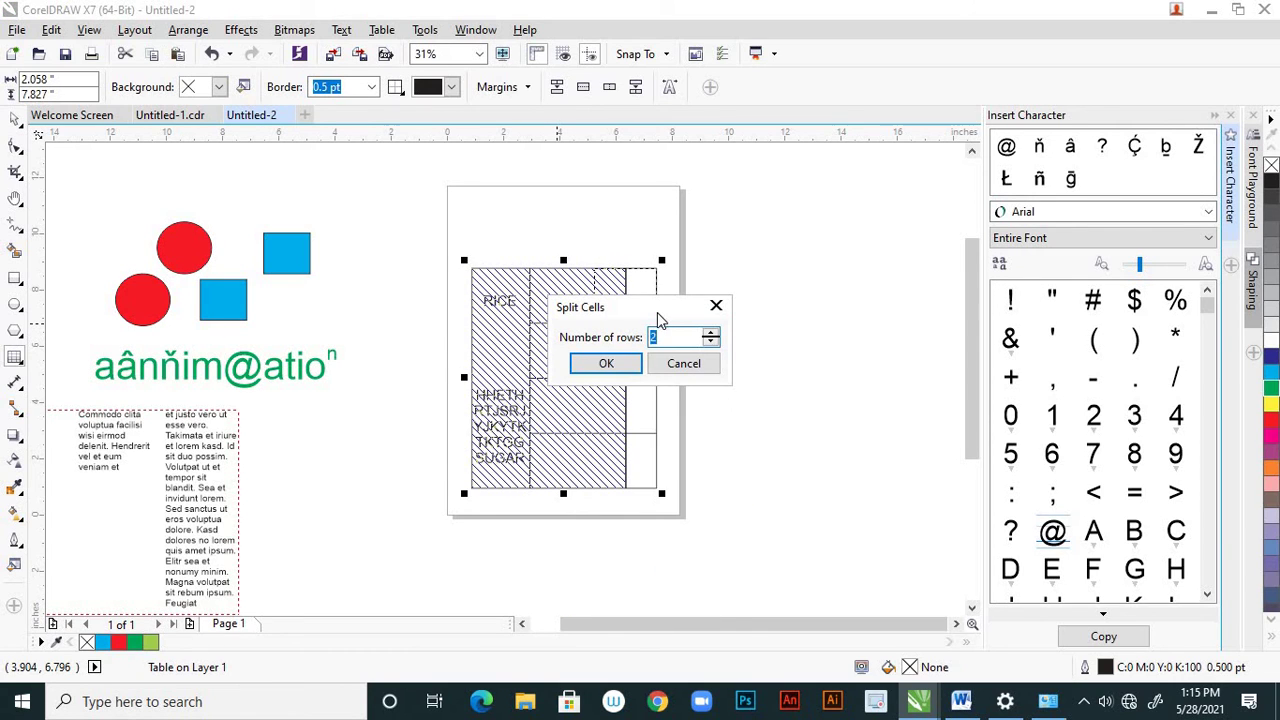
left_click_drag(620, 307, 740, 425)
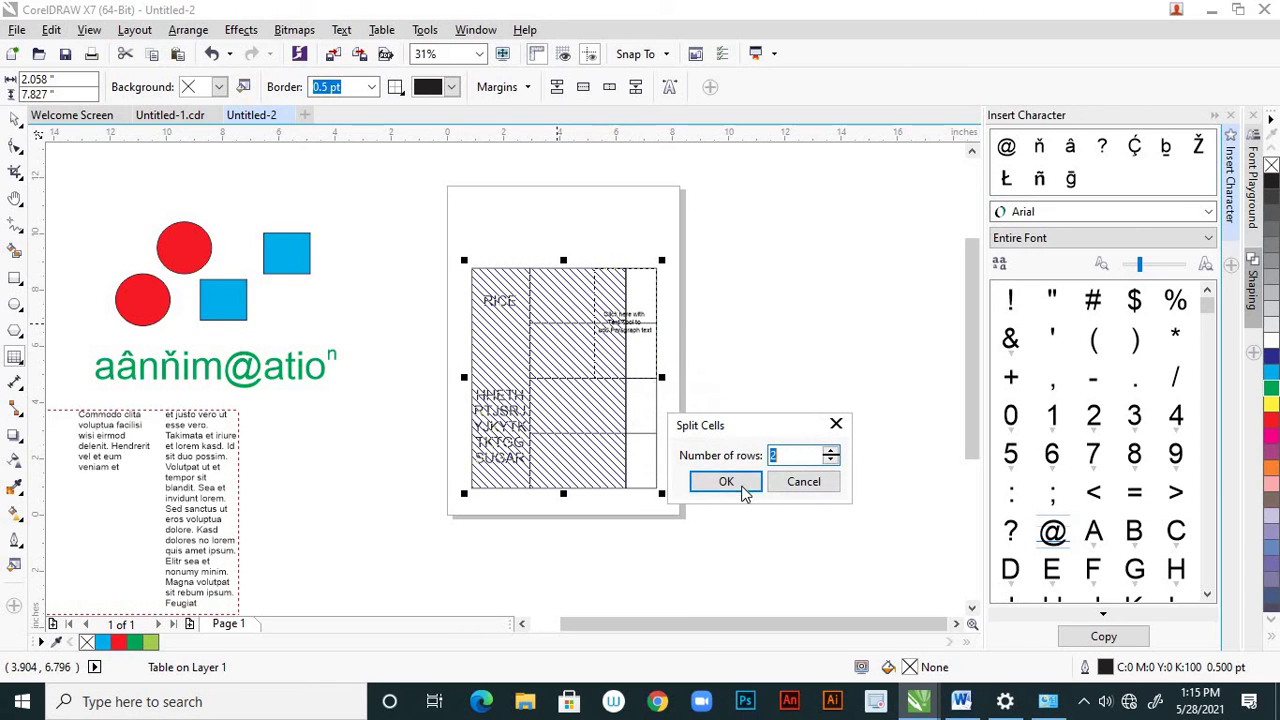
left_click(740, 484)
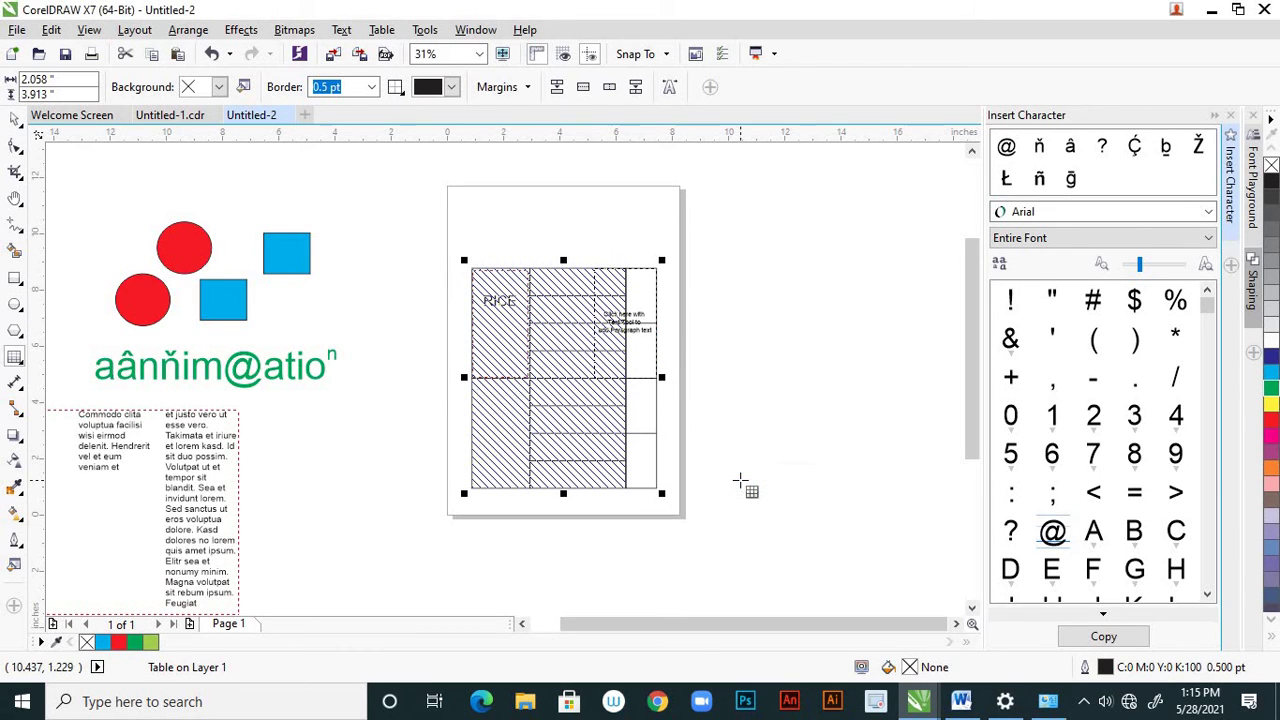
left_click(15, 118)
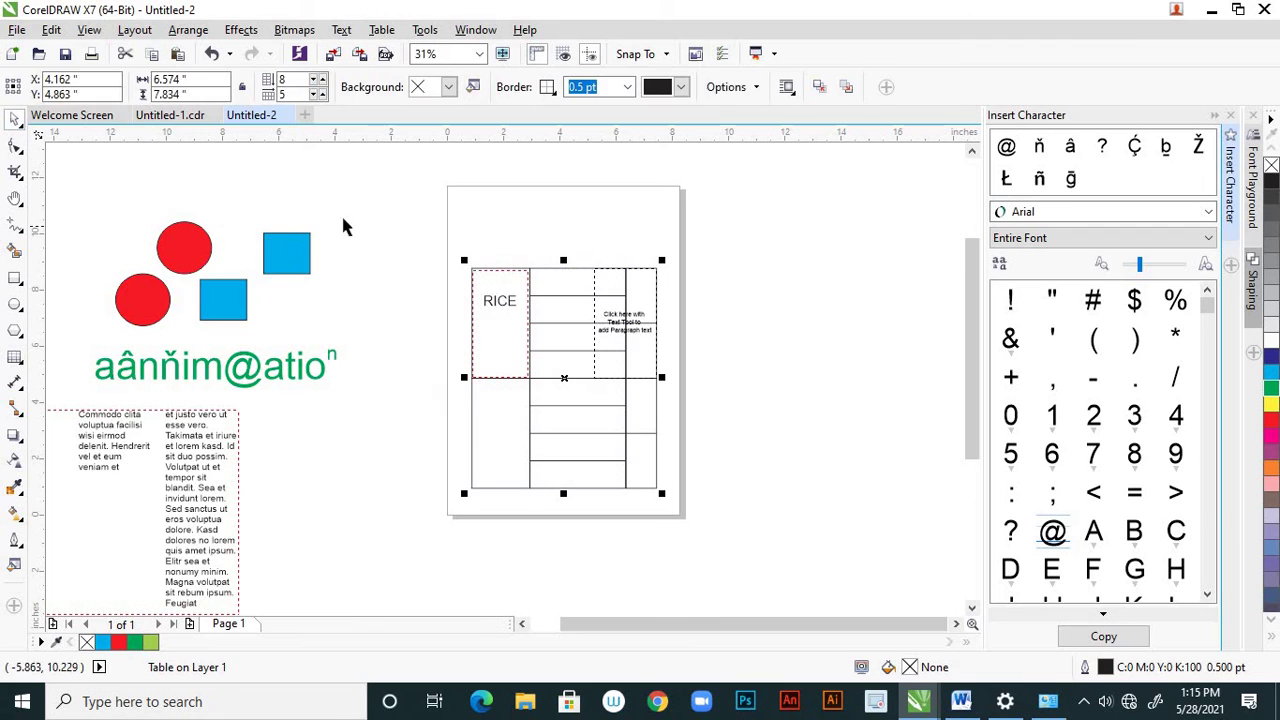
left_click(380, 225)
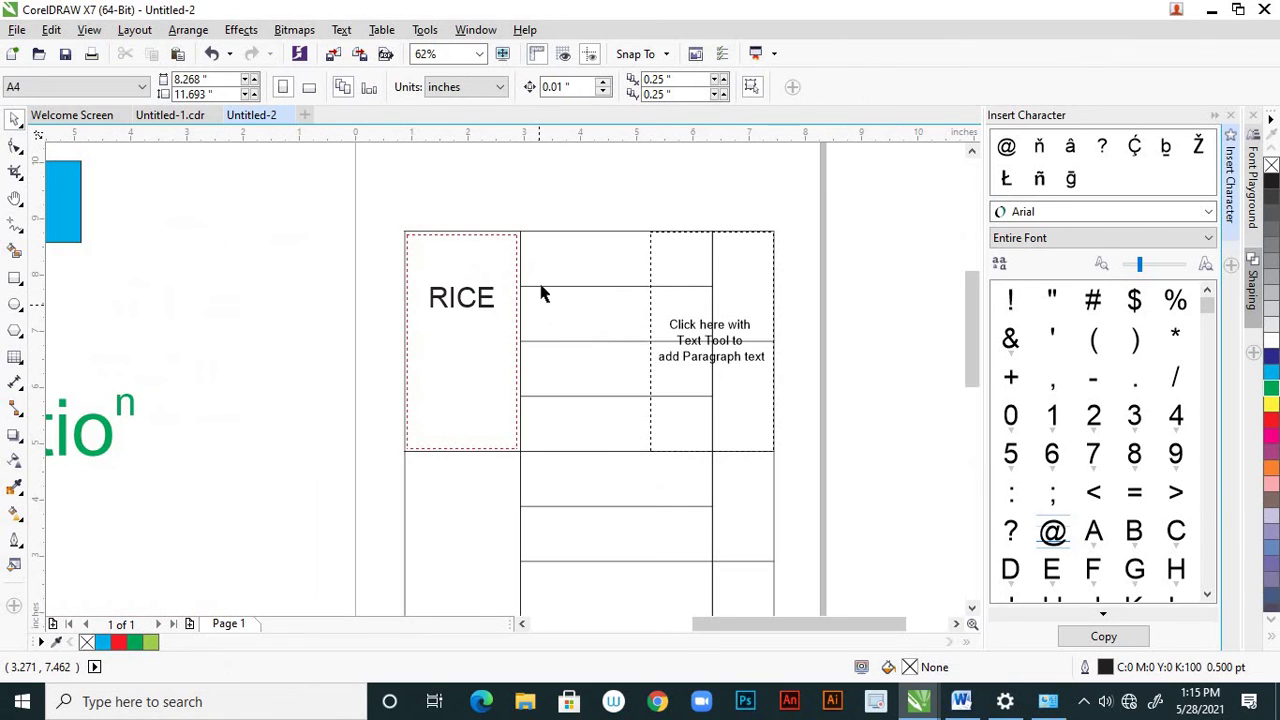
Inspect the split table, check the topic list in Untitled-1.cdr and return to Untitled-2
scroll(540, 300, "up", 2)
scroll(543, 285, "down", 2)
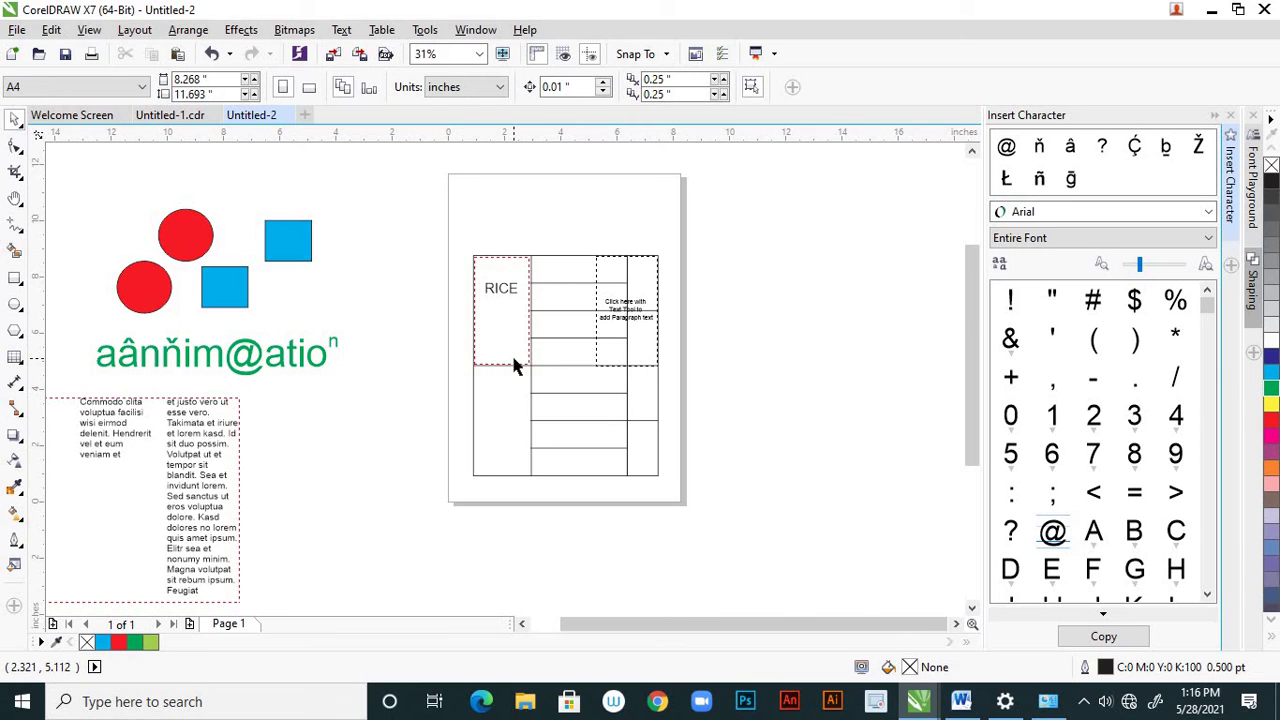
left_click(185, 117)
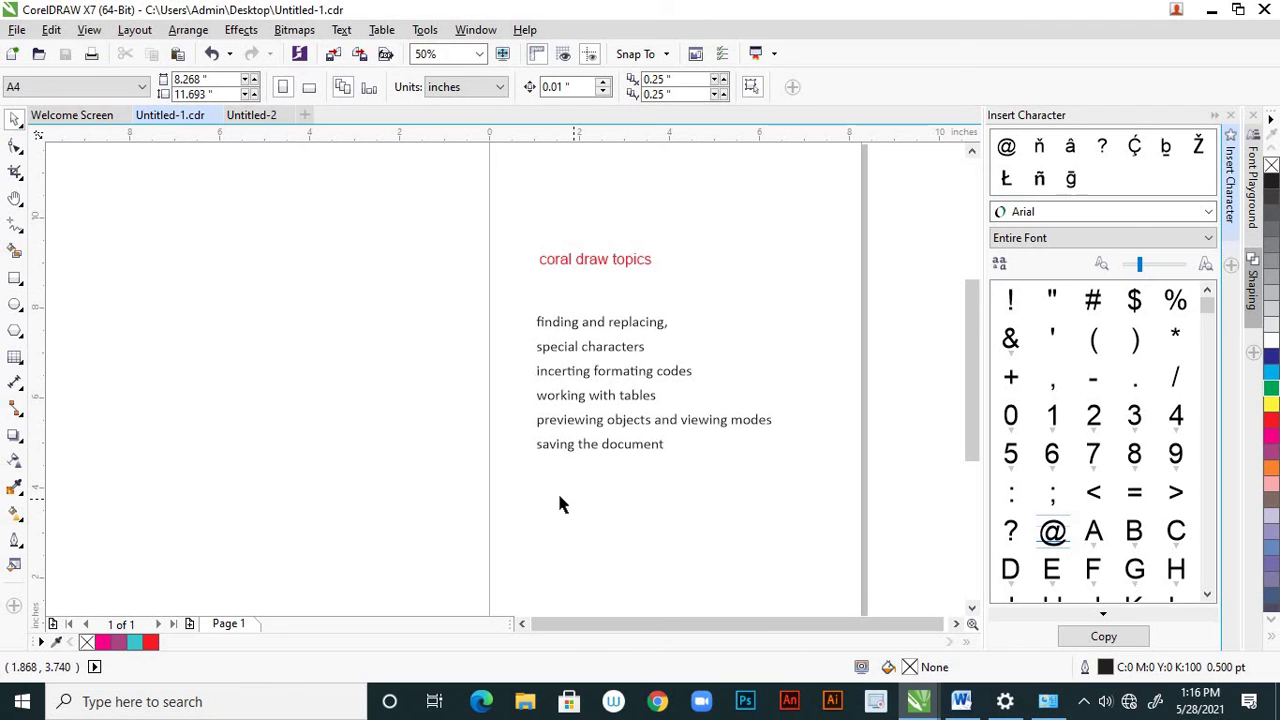
left_click(253, 116)
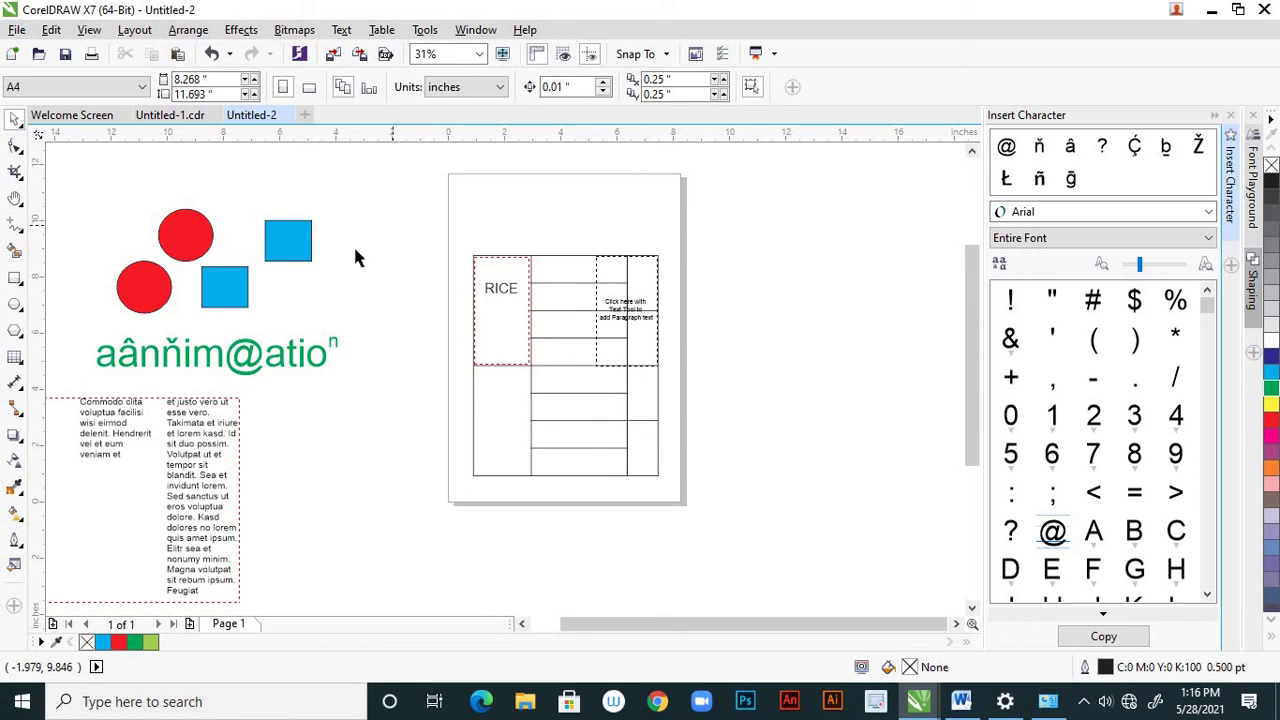
Arrange the two blue squares and two red circles in a vertical line beside the page, squares in the middle, and clear the selection
left_click(302, 248)
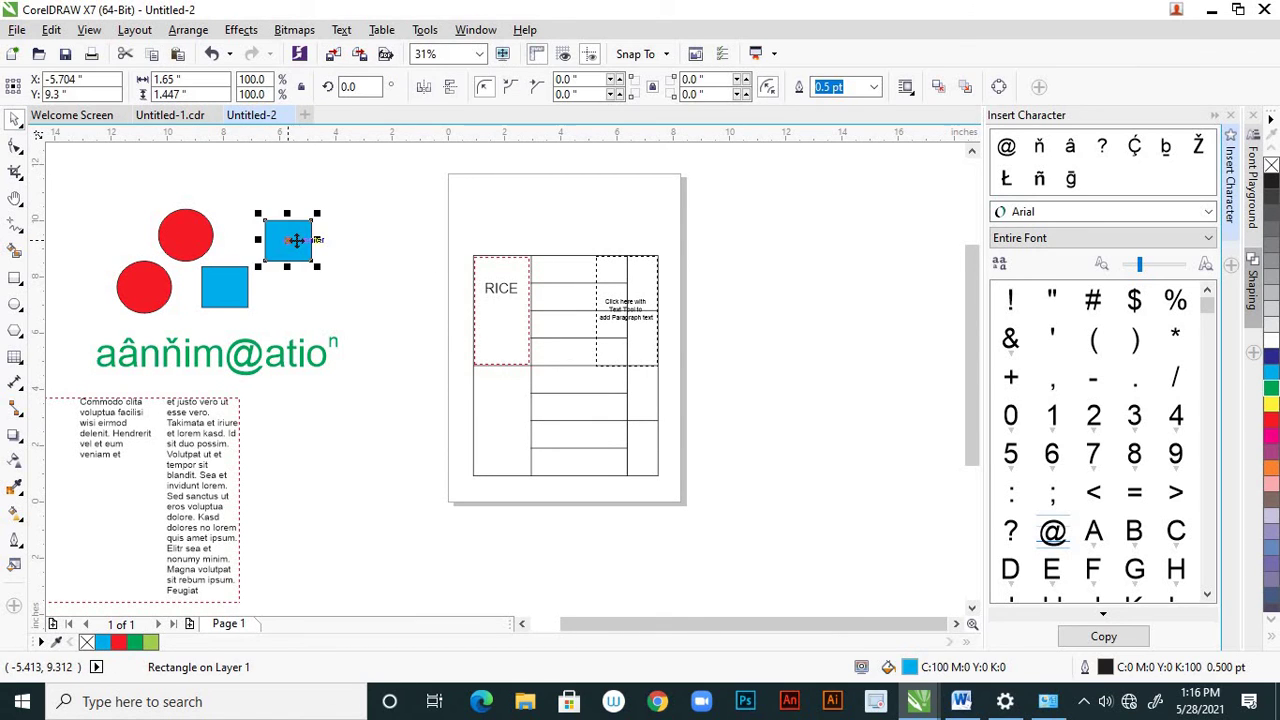
left_click_drag(300, 246, 392, 474)
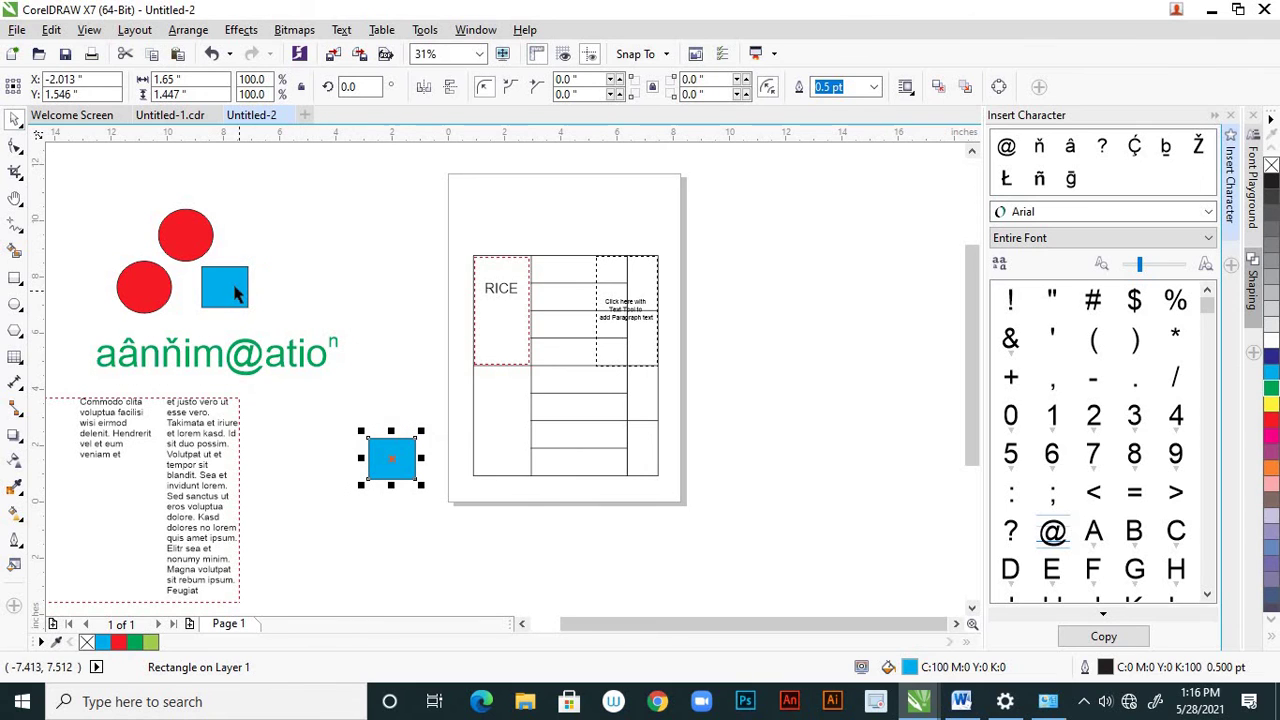
left_click_drag(238, 290, 386, 363)
left_click_drag(405, 294, 394, 295)
left_click_drag(185, 235, 392, 530)
left_click(230, 199)
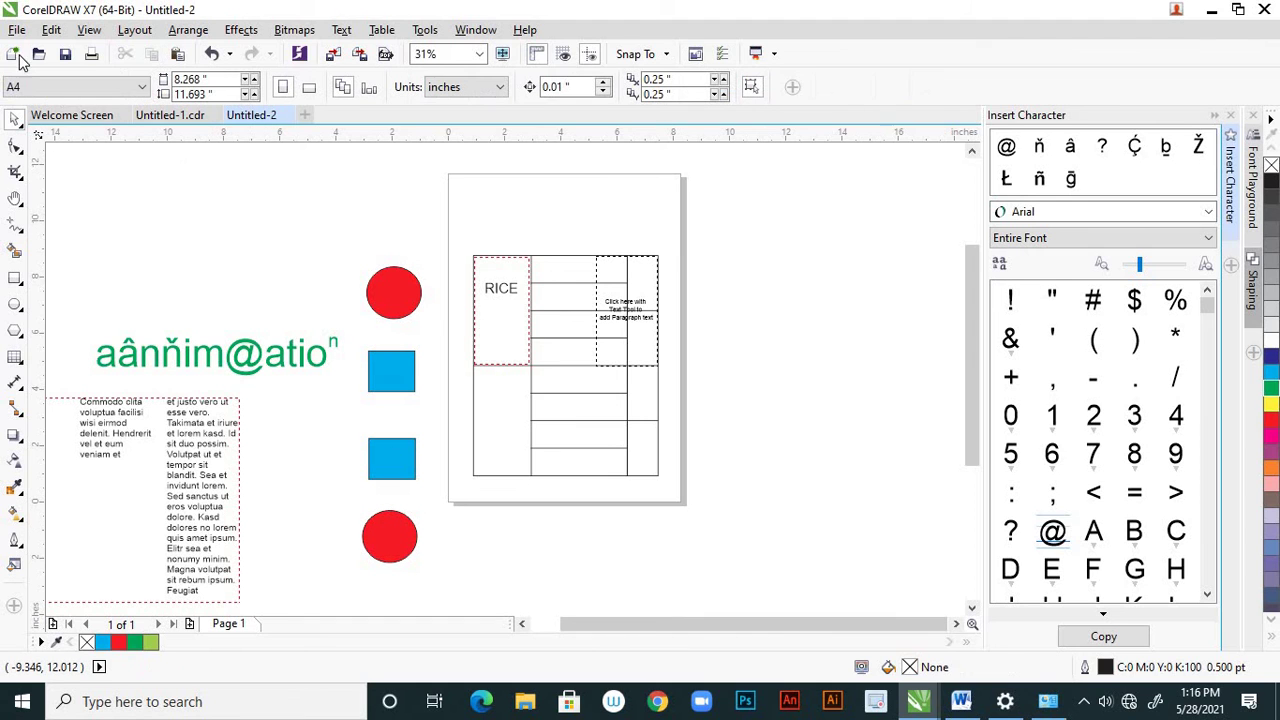
Import 9ba25796112cad616be27e473ae1e149.jpg from the reference images folder, enlarge it to about 5.54 by 7.04 inches and place it right of the page
left_click(17, 30)
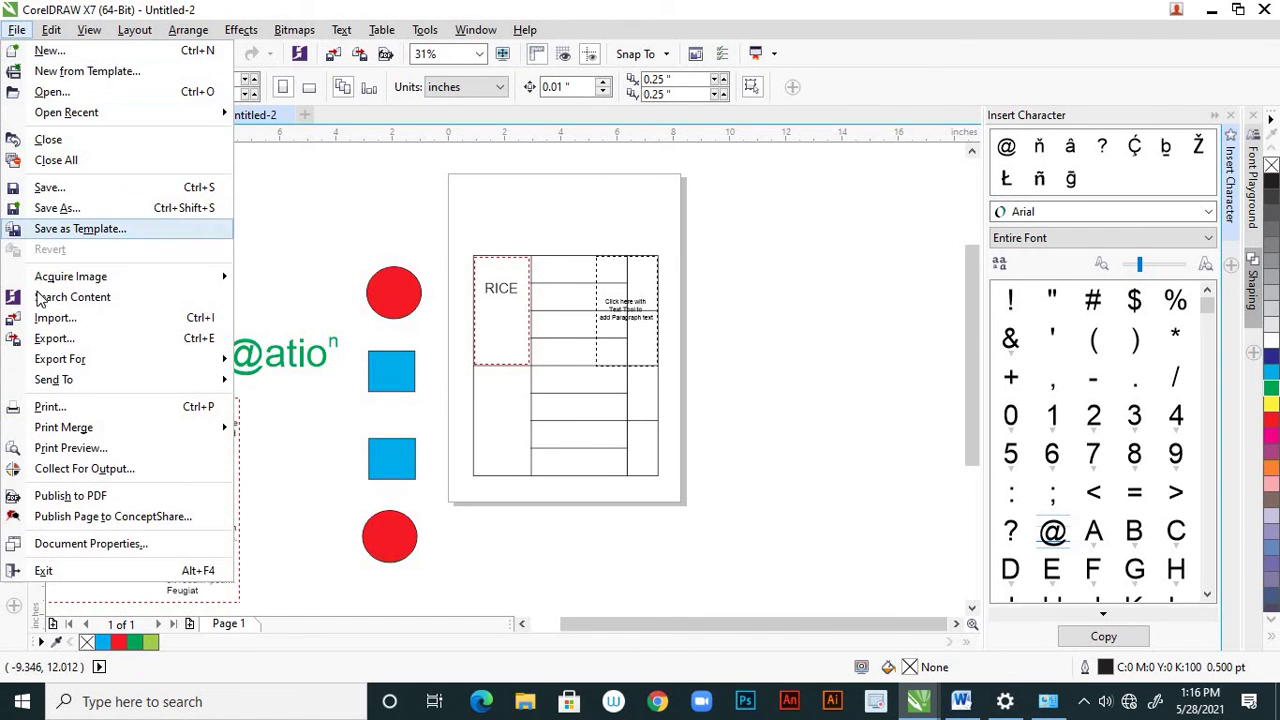
left_click(55, 317)
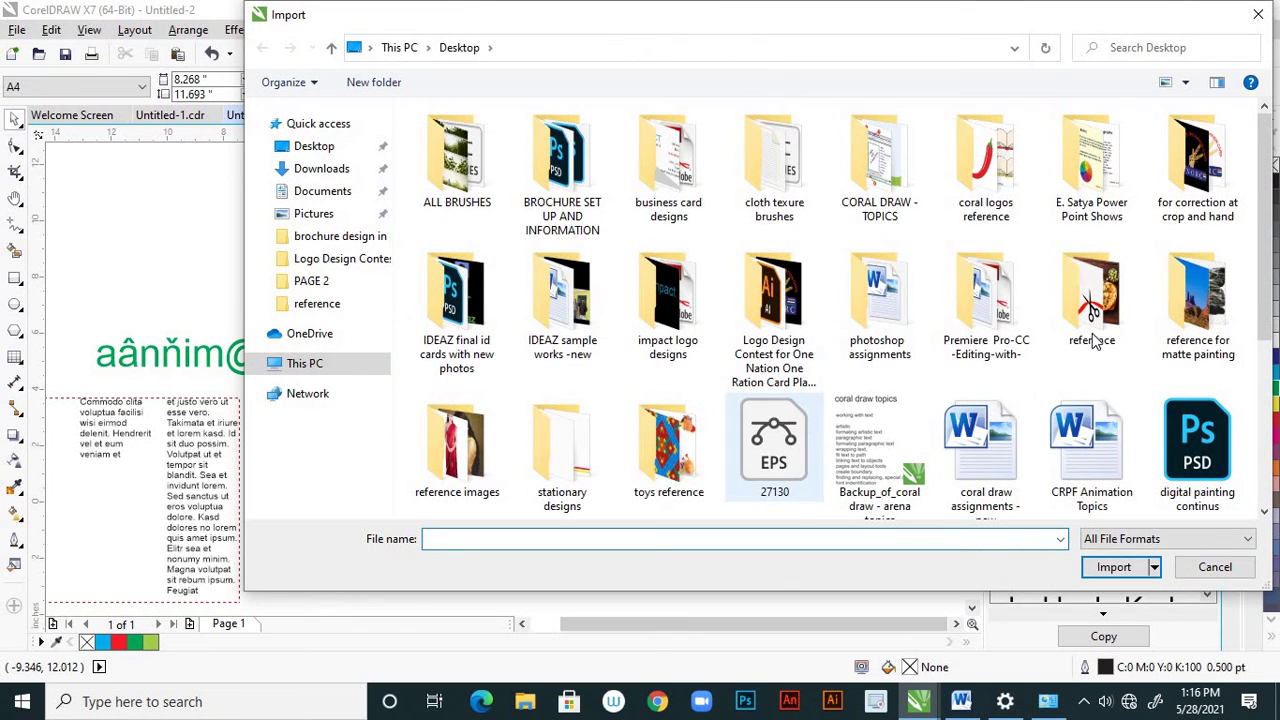
mouse_move(1269, 352)
left_mouse_down()
mouse_move(1272, 440)
mouse_move(1262, 325)
left_mouse_up()
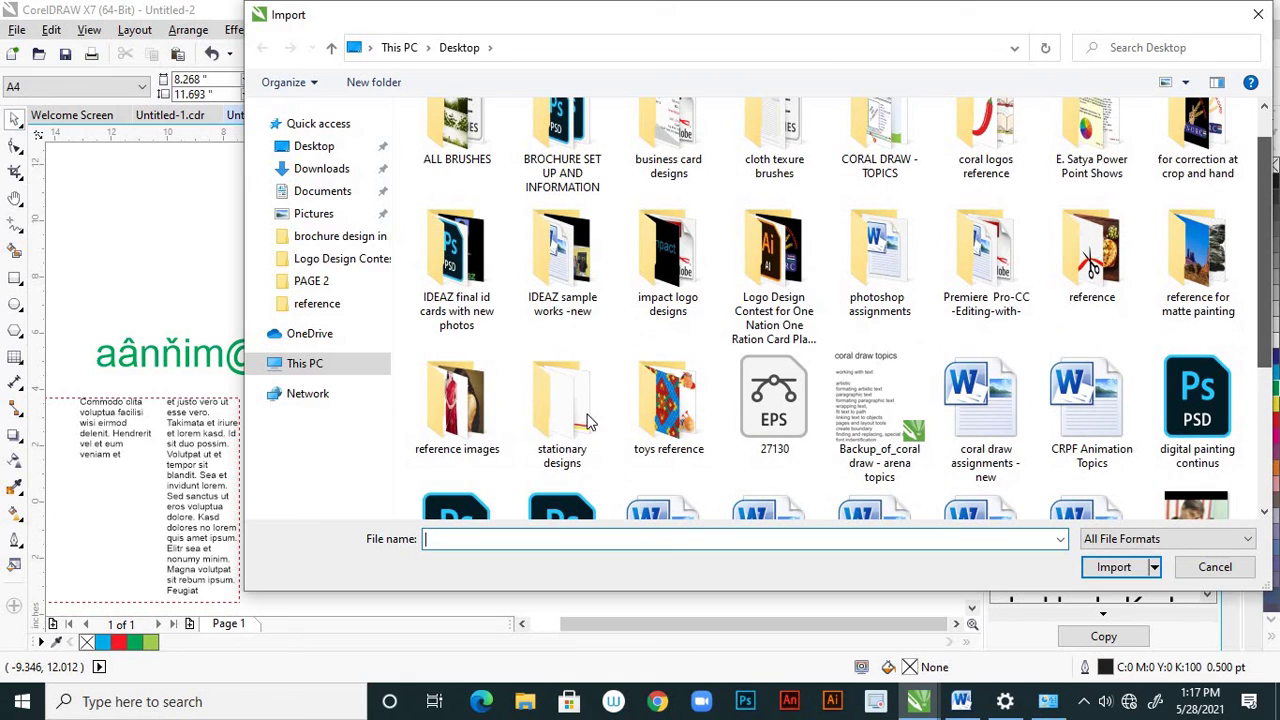
double_click(468, 396)
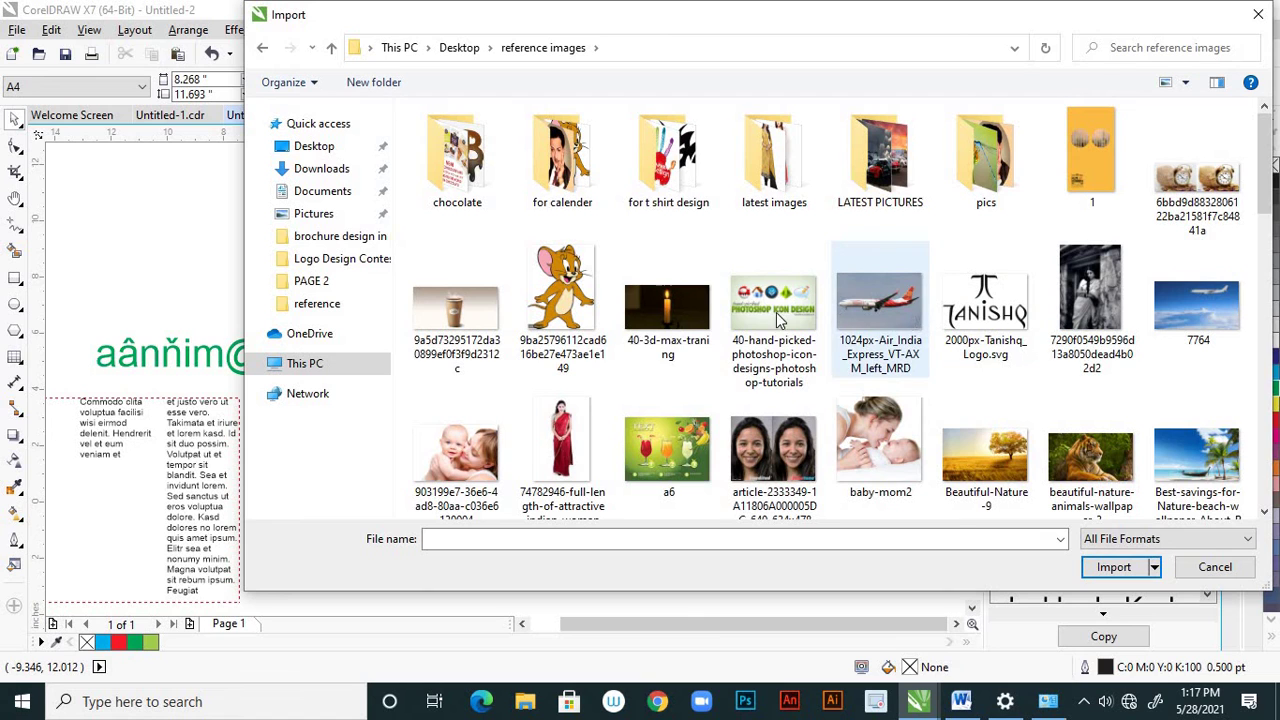
left_click(580, 305)
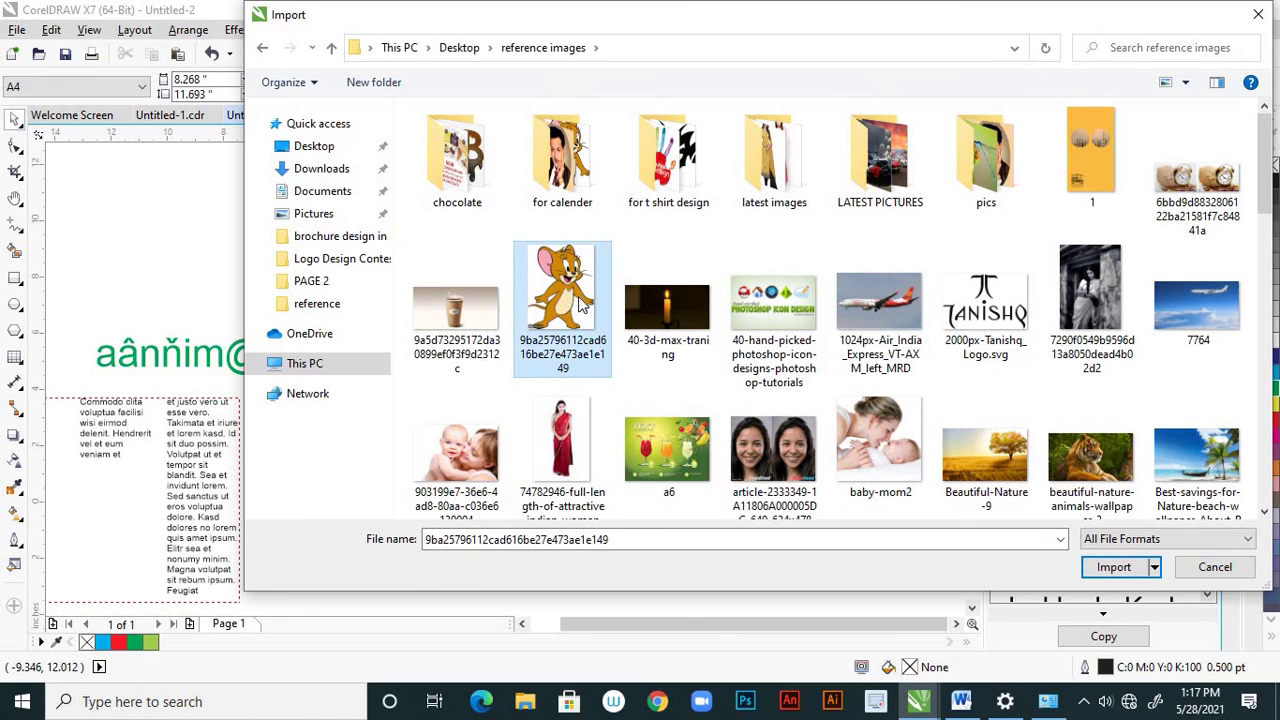
left_click(1108, 572)
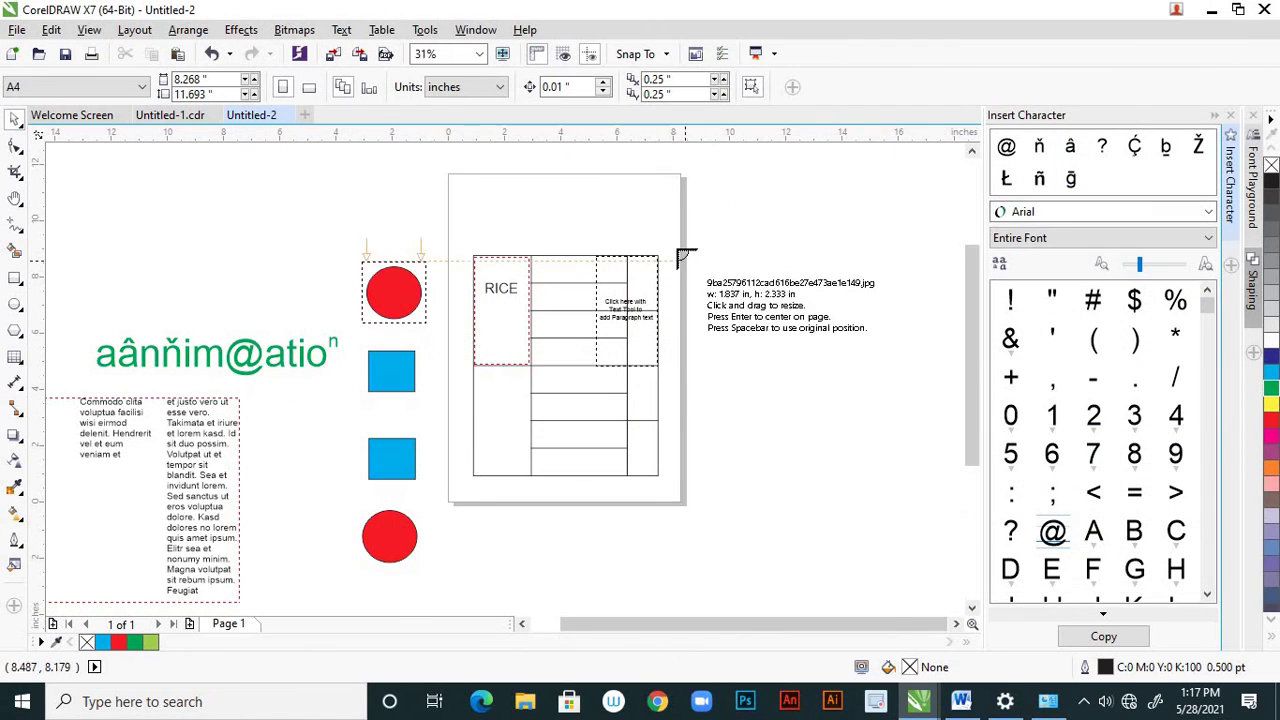
left_click(674, 246)
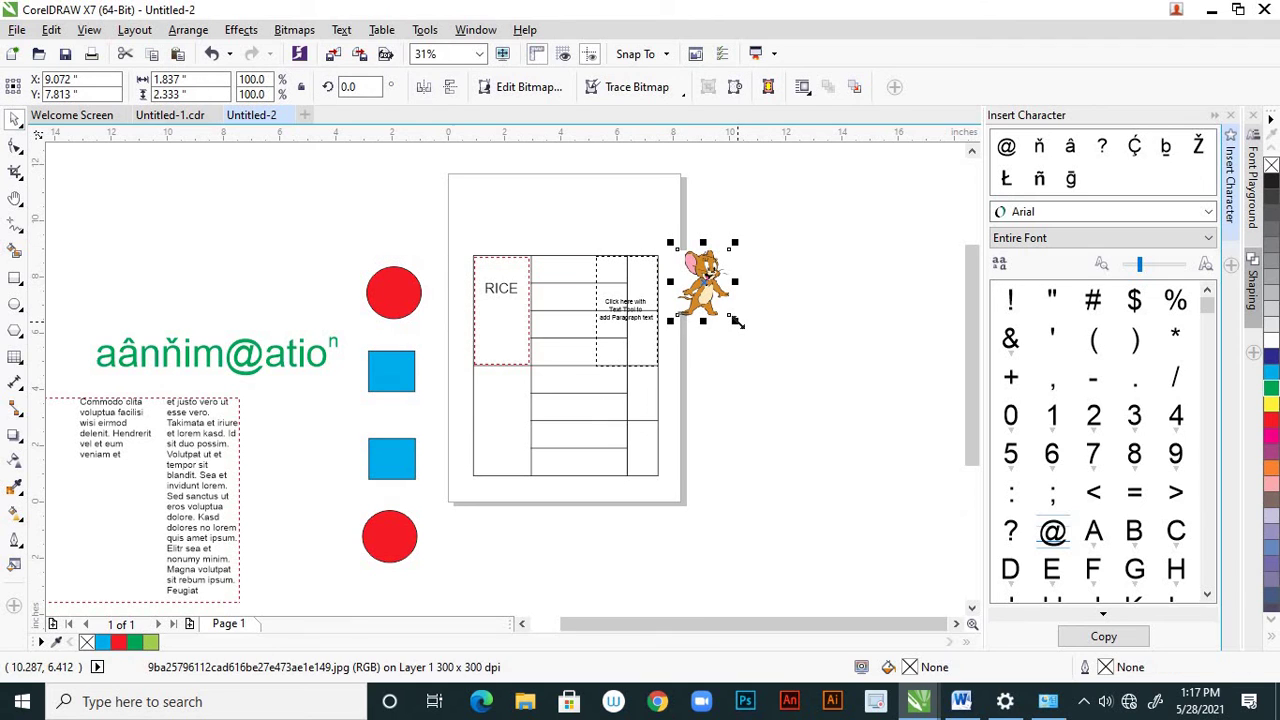
left_click_drag(767, 358, 787, 387)
left_click_drag(720, 312, 845, 440)
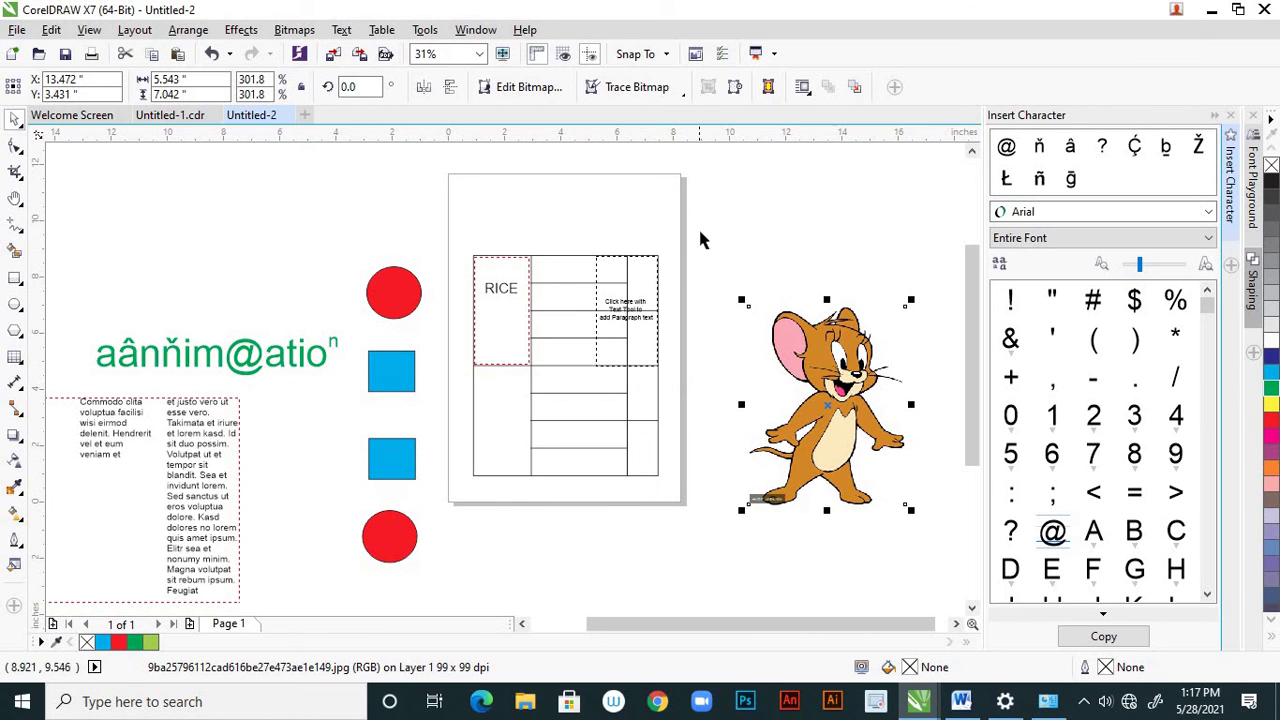
Move the table and paragraph frame off the page above the green text, and move the cartoon mouse image onto the page's upper part
left_click_drag(700, 240, 471, 500)
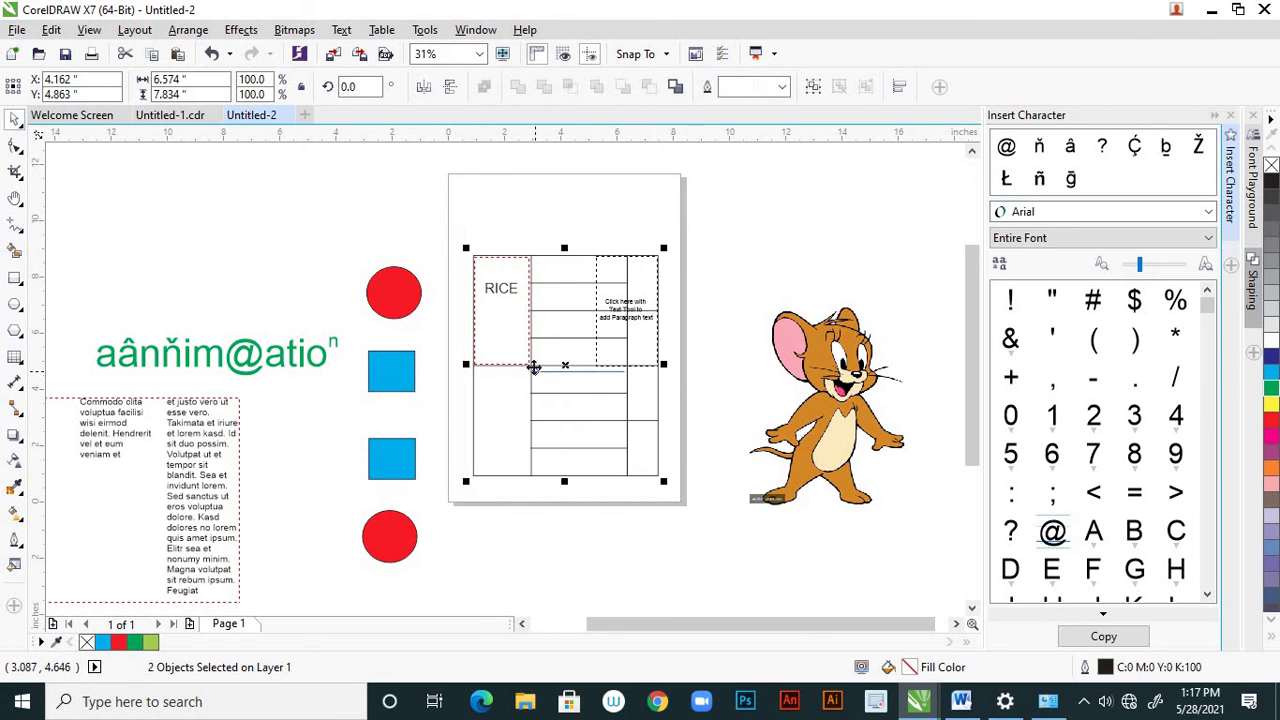
left_click_drag(534, 368, 106, 217)
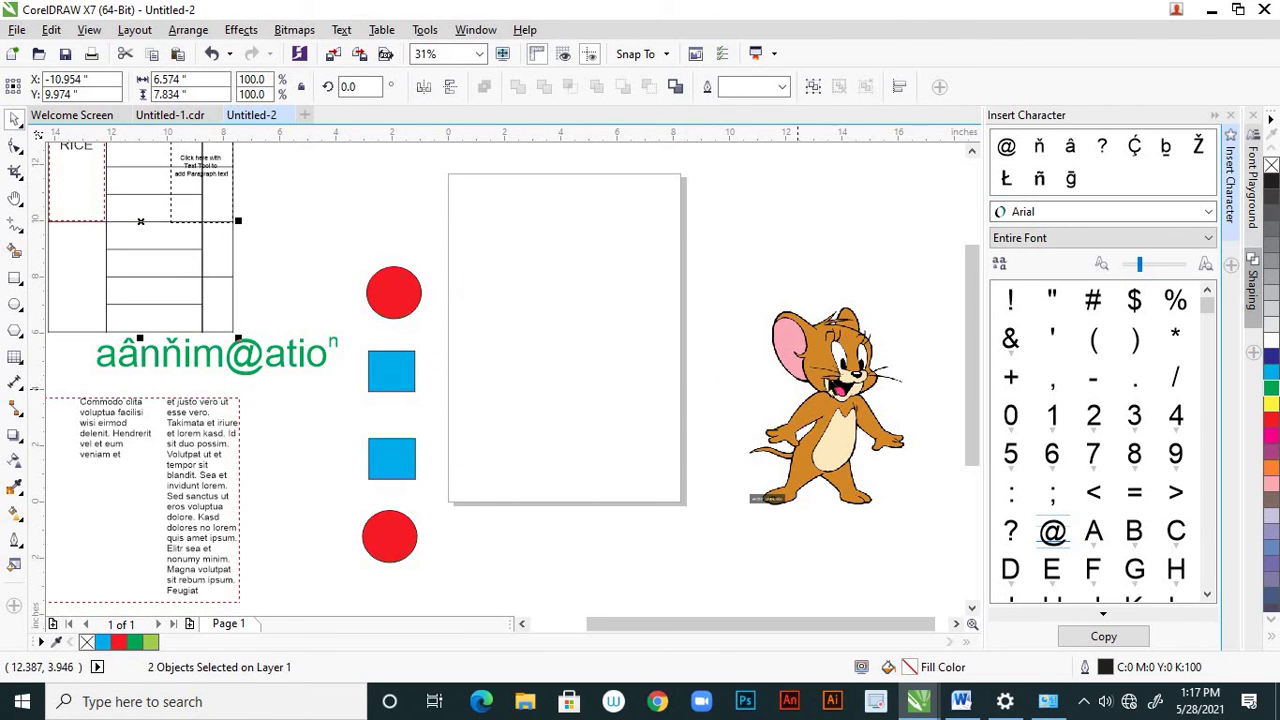
left_click_drag(835, 385, 586, 263)
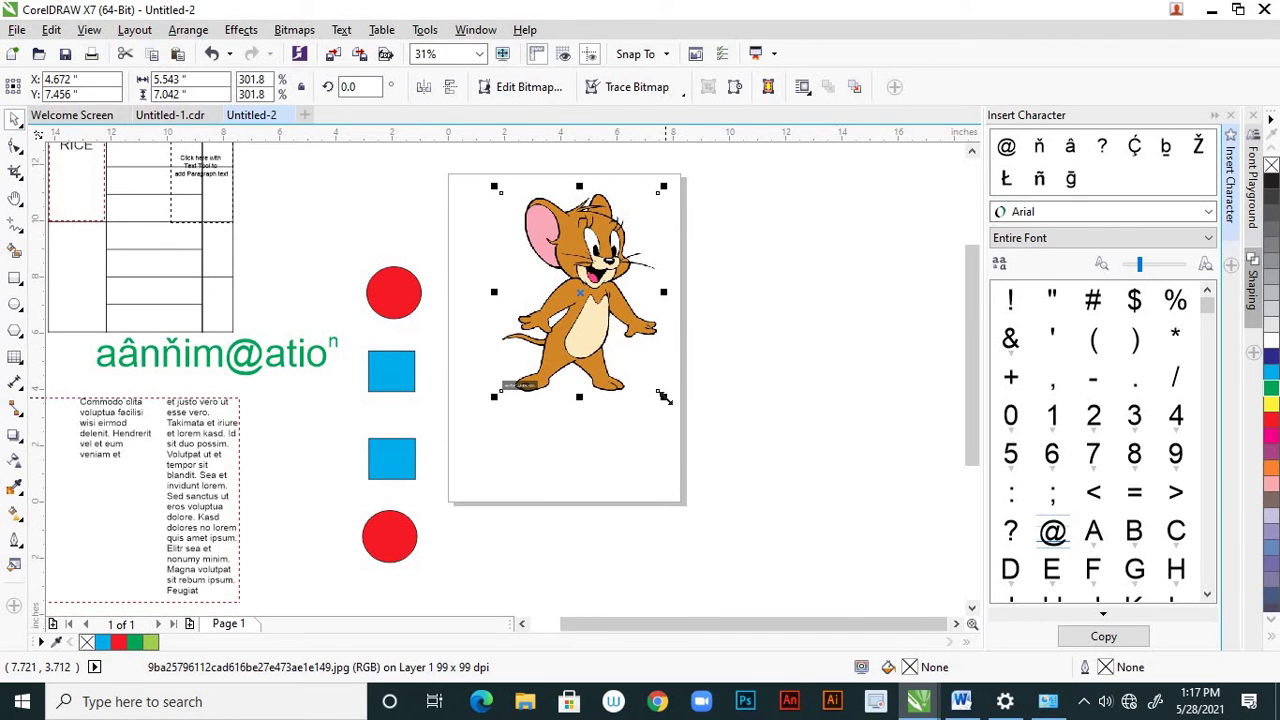
Shrink the mouse image to about 4.22 by 5.36 inches near the page's upper-left corner and place the four shapes, scaled down, beside it
left_click_drag(663, 397, 645, 373)
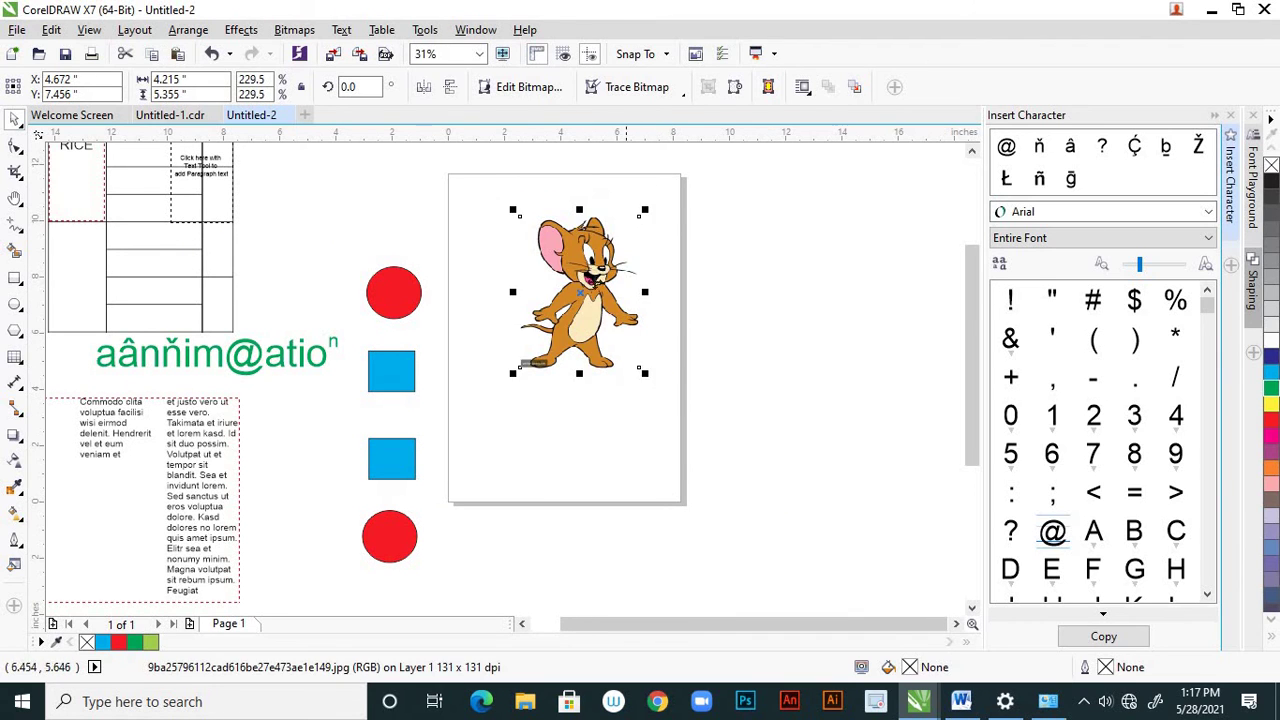
left_click_drag(530, 360, 489, 334)
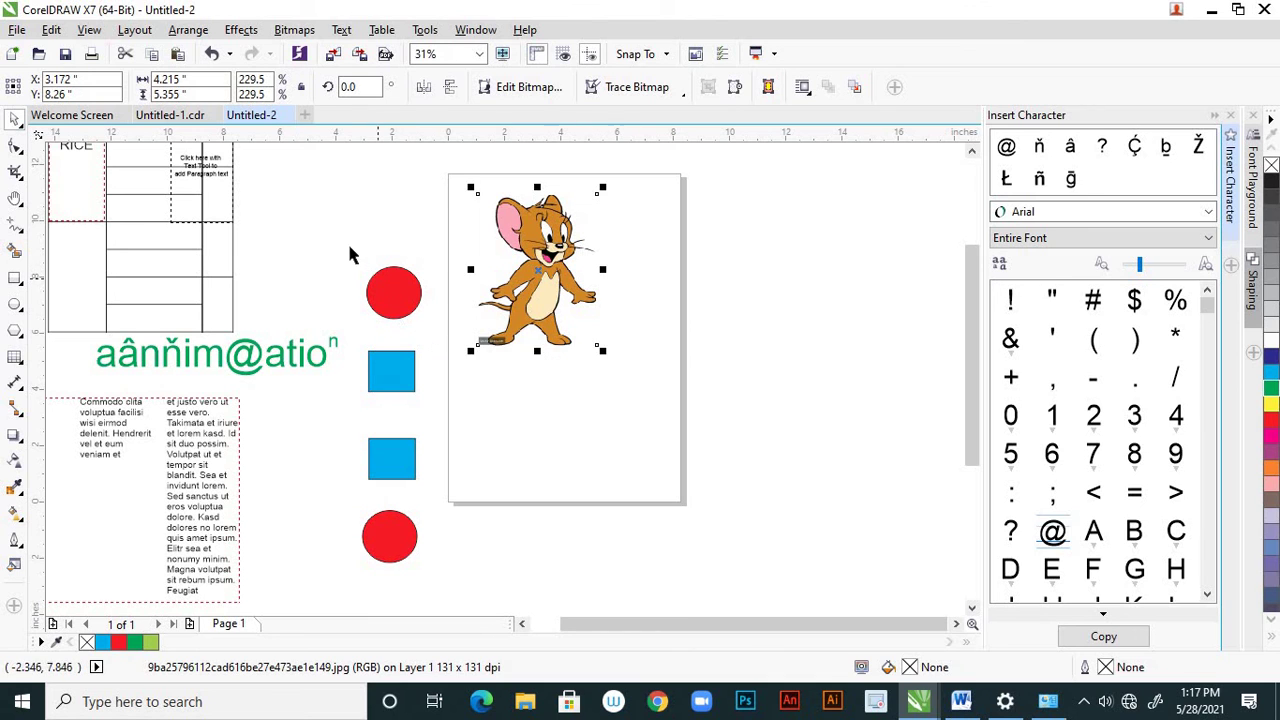
left_click_drag(350, 255, 420, 524)
left_click_drag(405, 388, 636, 350)
left_click(731, 334)
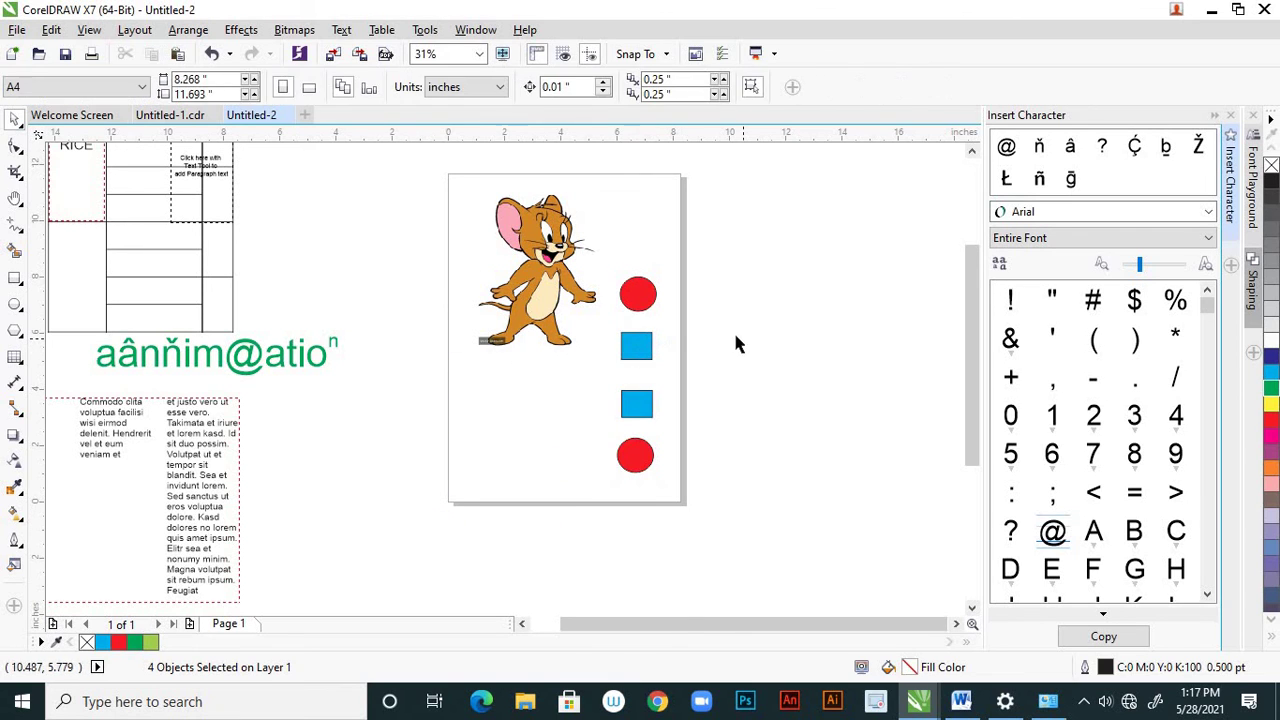
scroll(612, 290, "up", 1)
scroll(635, 280, "down", 1)
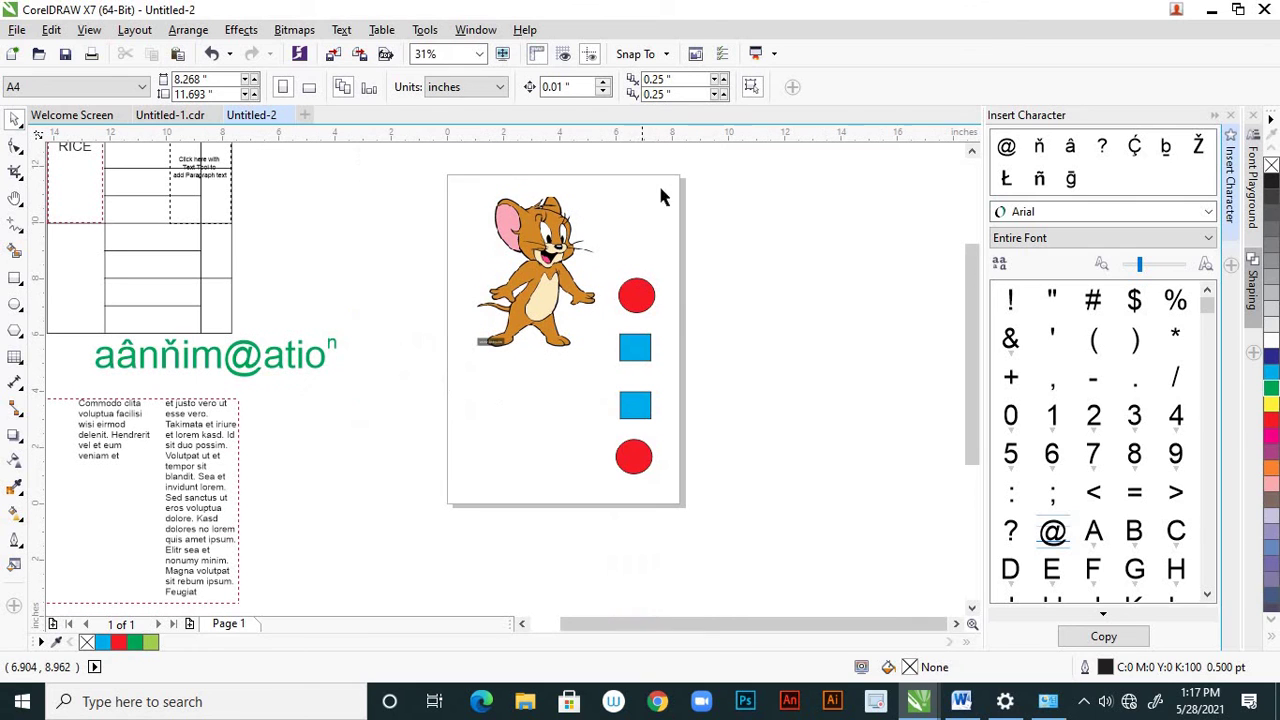
Display the drawing in Simple Wireframe view and inspect the mouse image and shapes up close
left_click(89, 30)
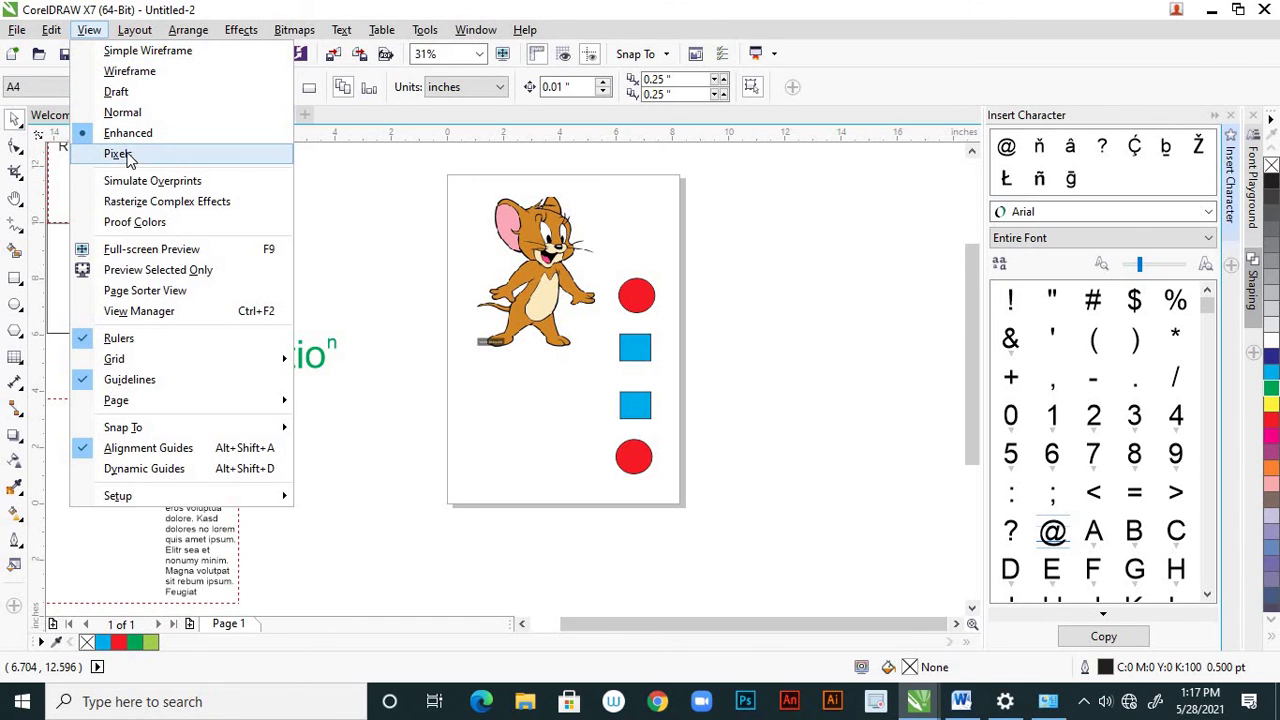
left_click(157, 54)
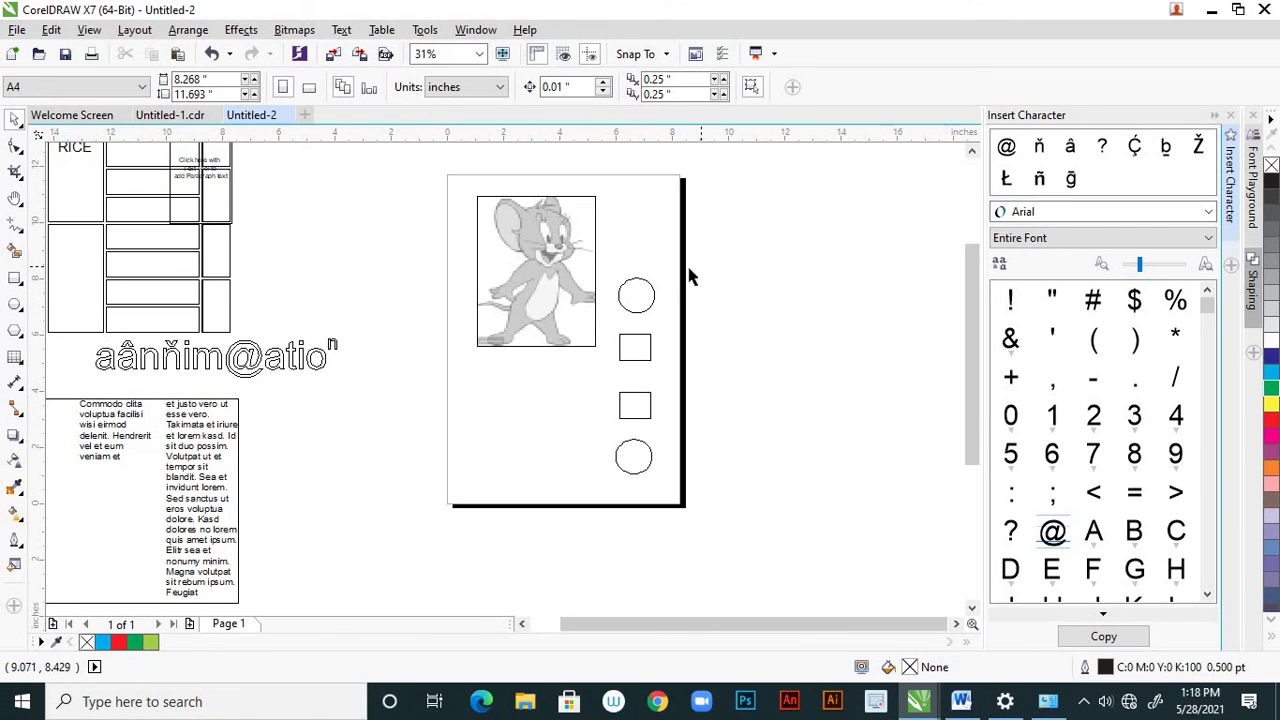
scroll(665, 278, "up", 1)
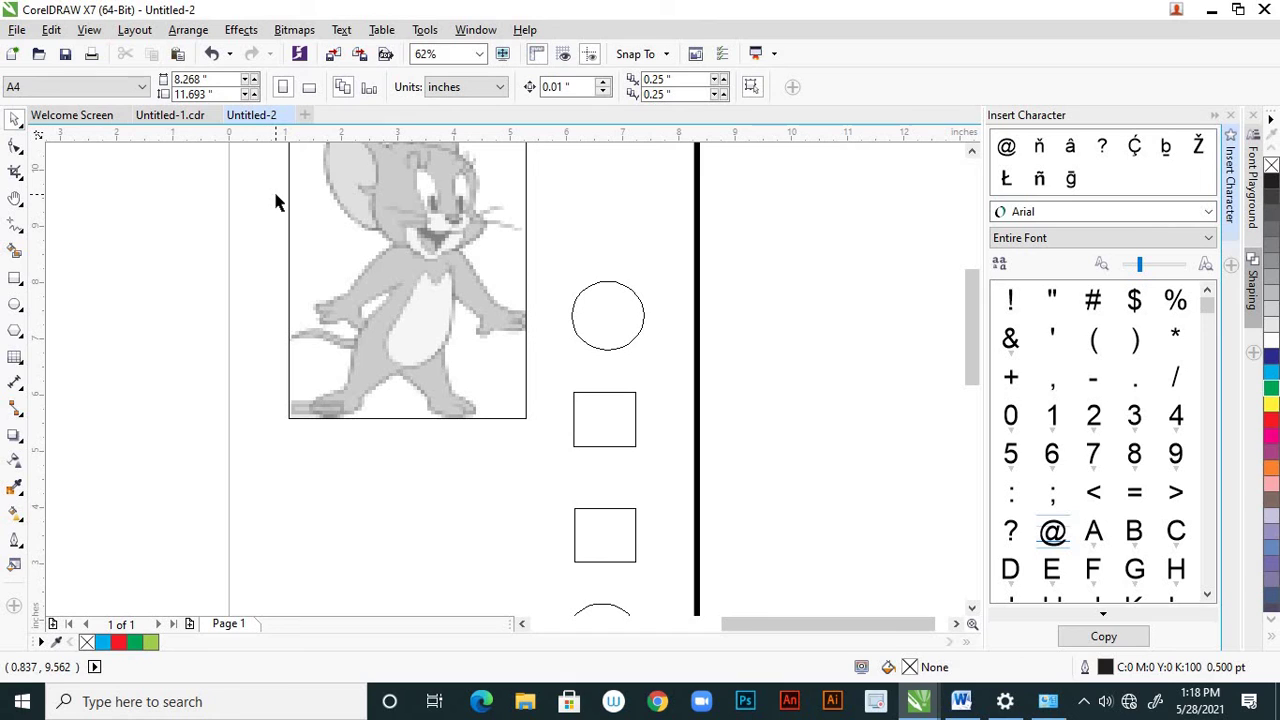
key("ctrl+z")
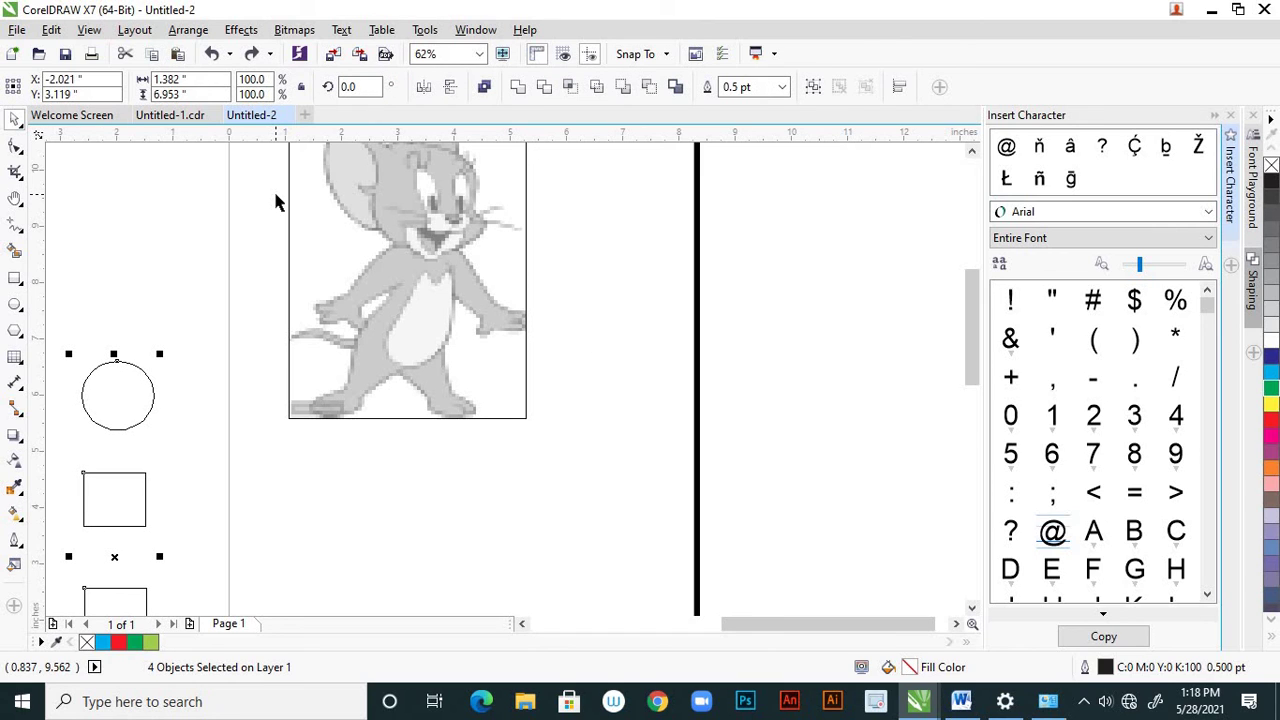
left_click(58, 32)
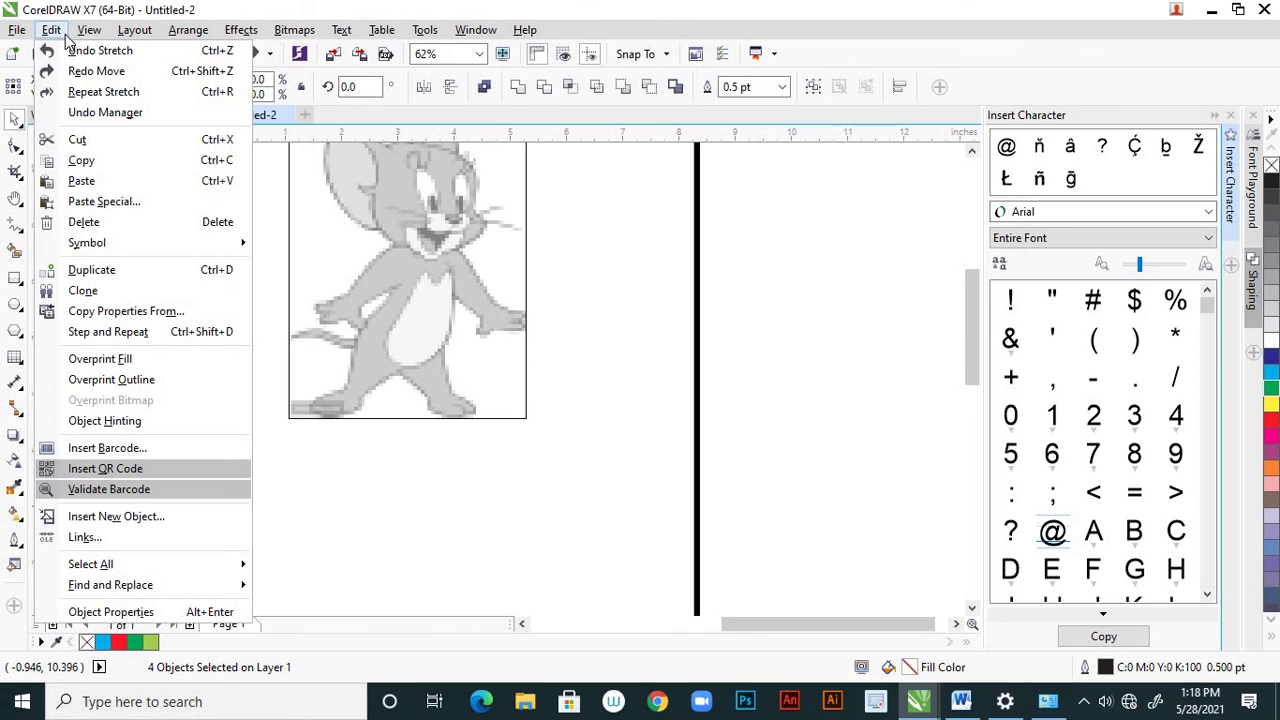
left_click(98, 75)
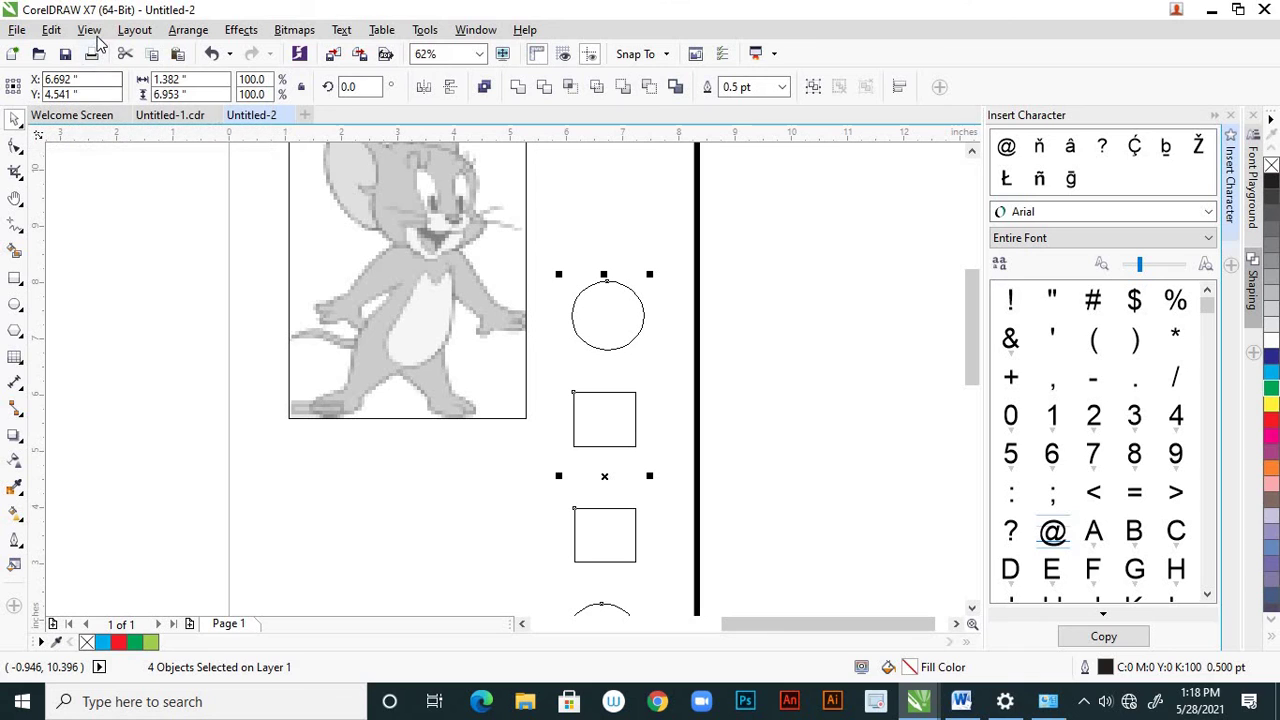
Return the drawing to Normal view, and display it in Wireframe view for comparison
left_click(90, 30)
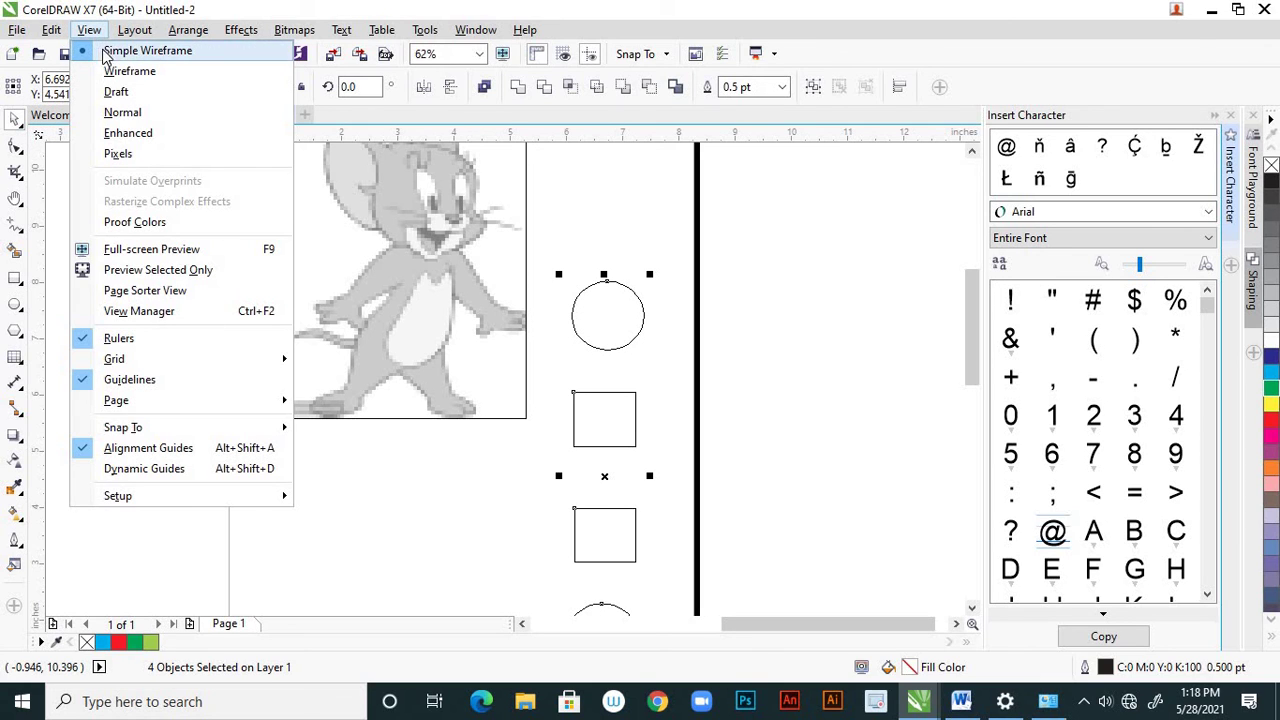
left_click(140, 117)
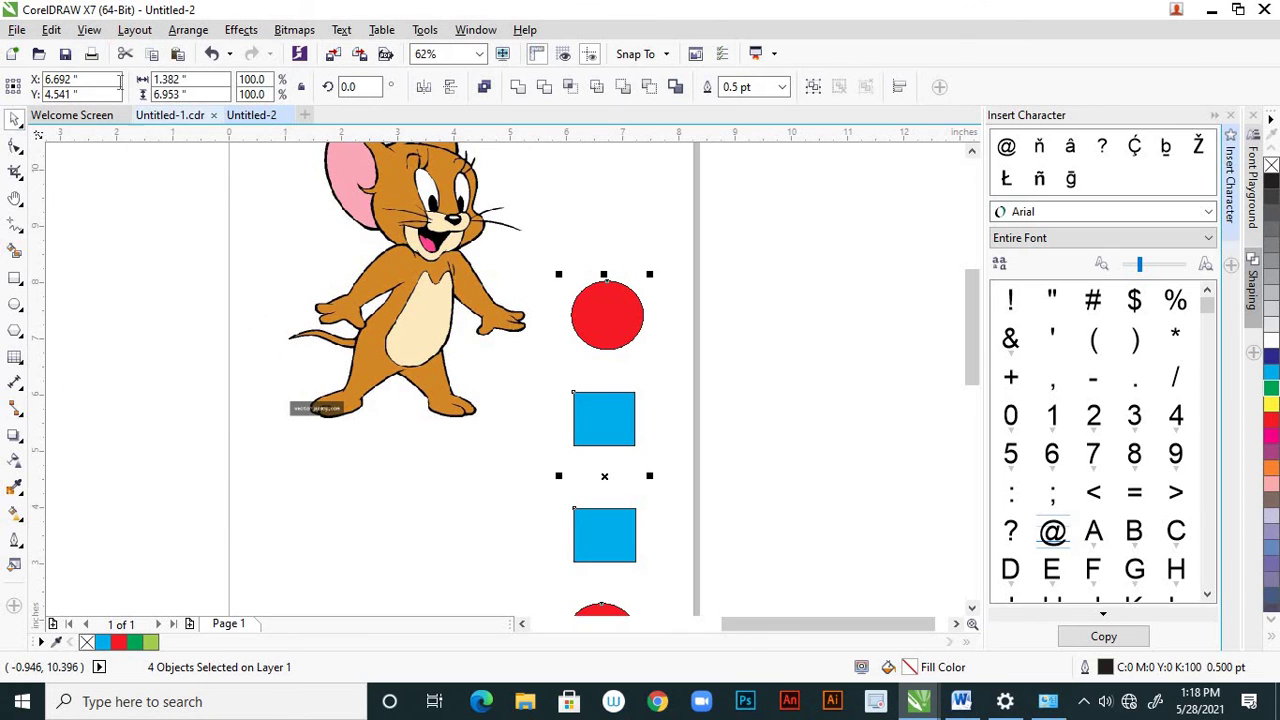
left_click(95, 31)
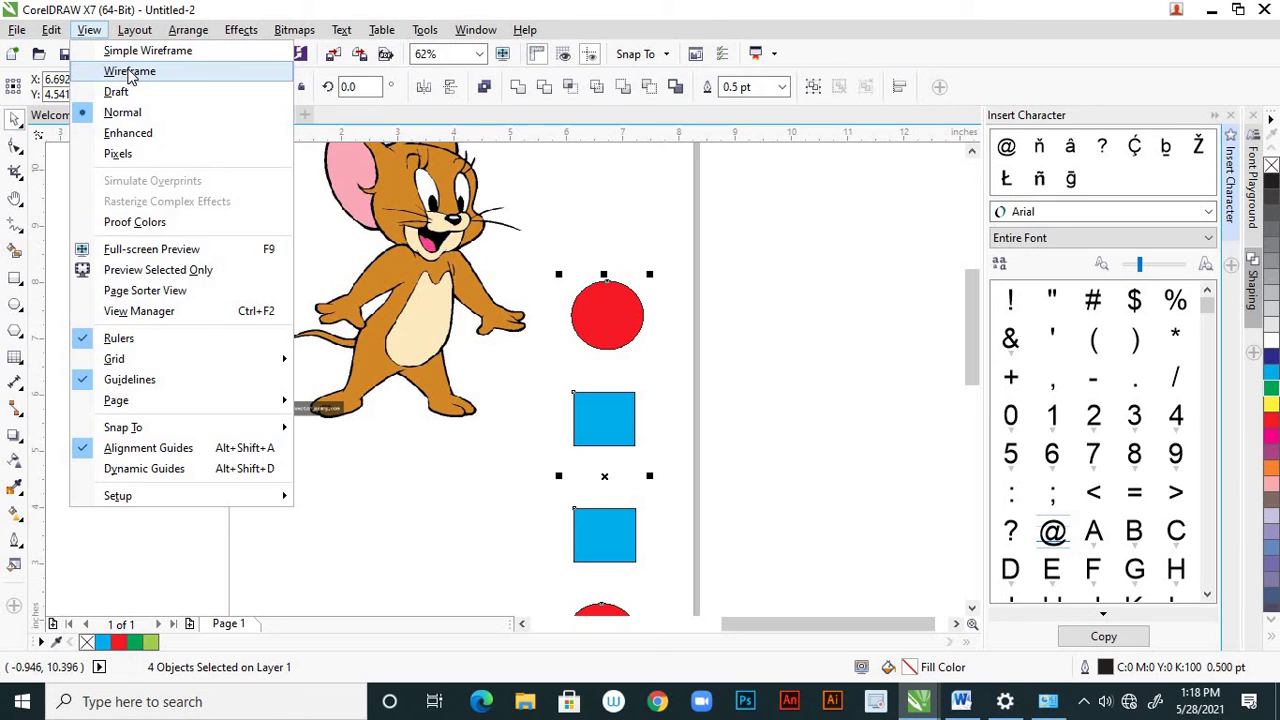
left_click(130, 72)
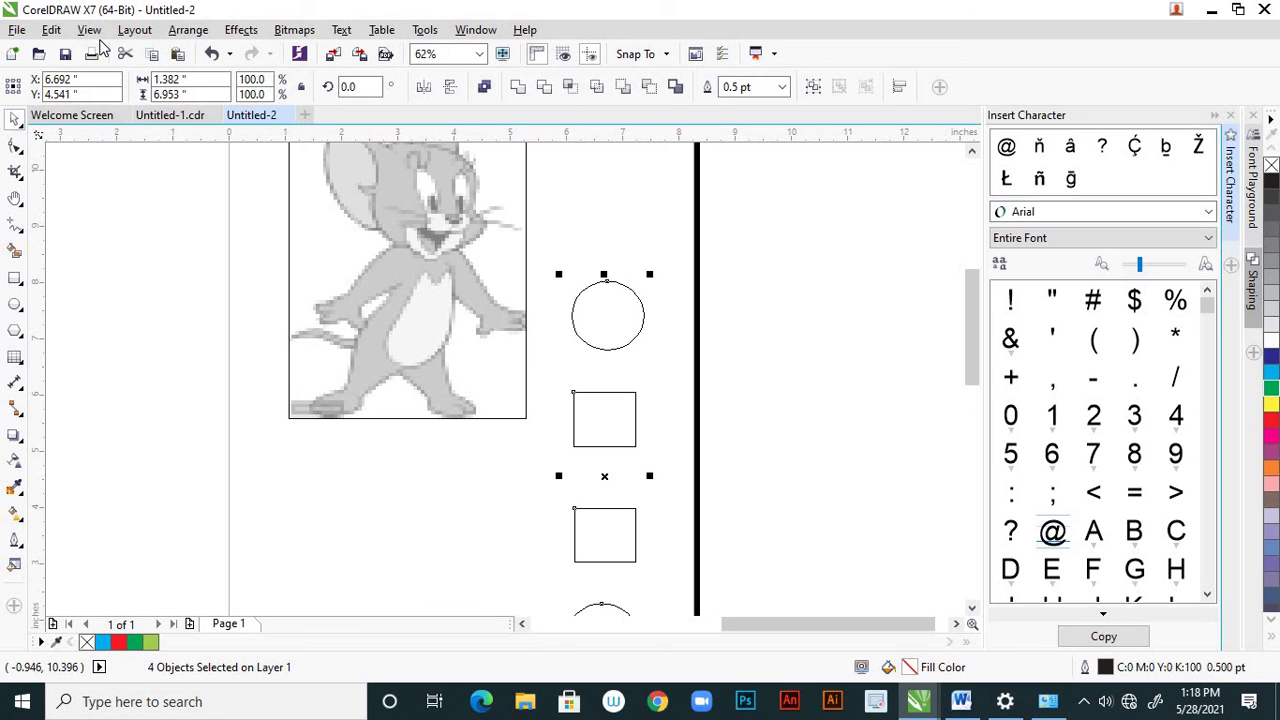
key("ctrl+z")
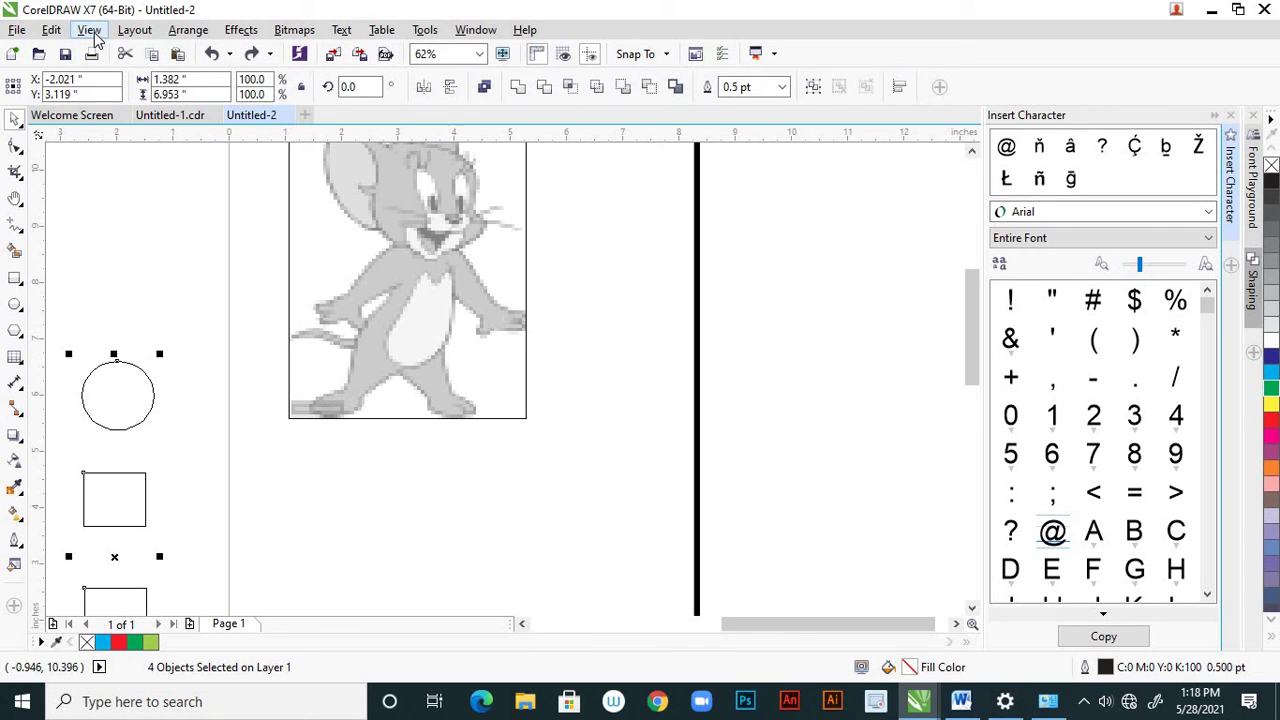
left_click(52, 30)
left_click(80, 69)
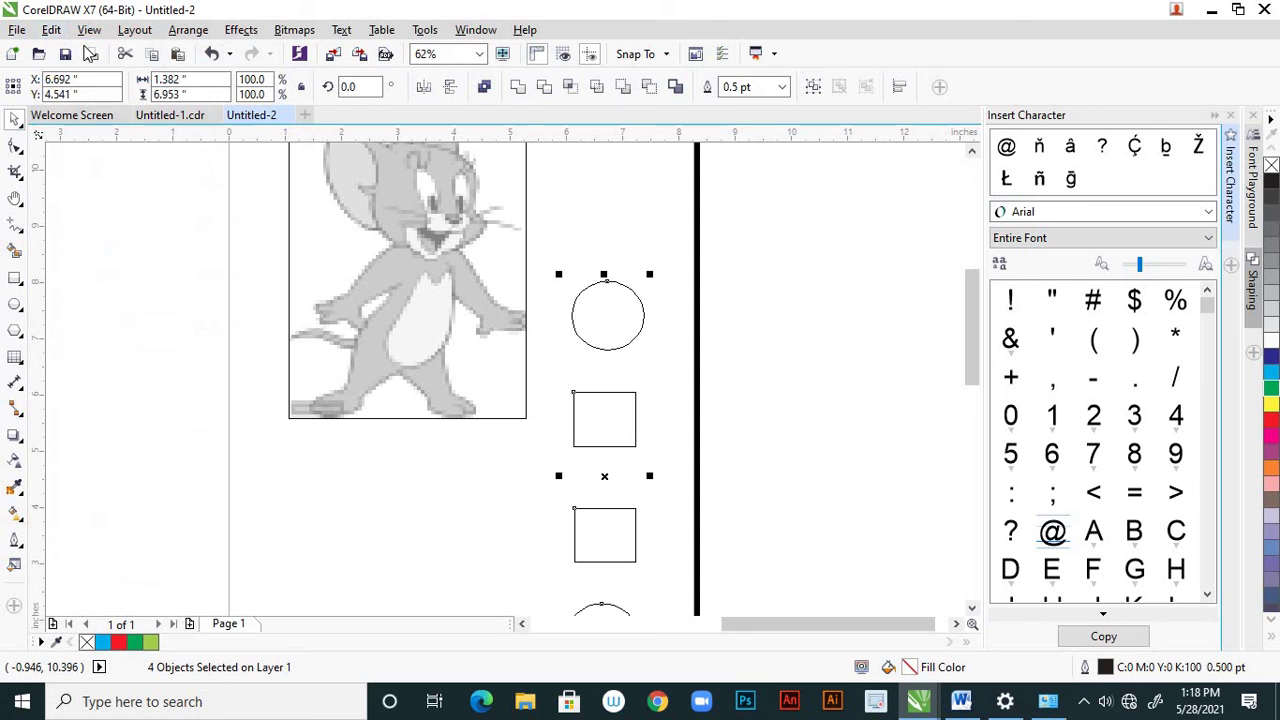
Restore the drawing's full-colour Normal view
left_click(89, 34)
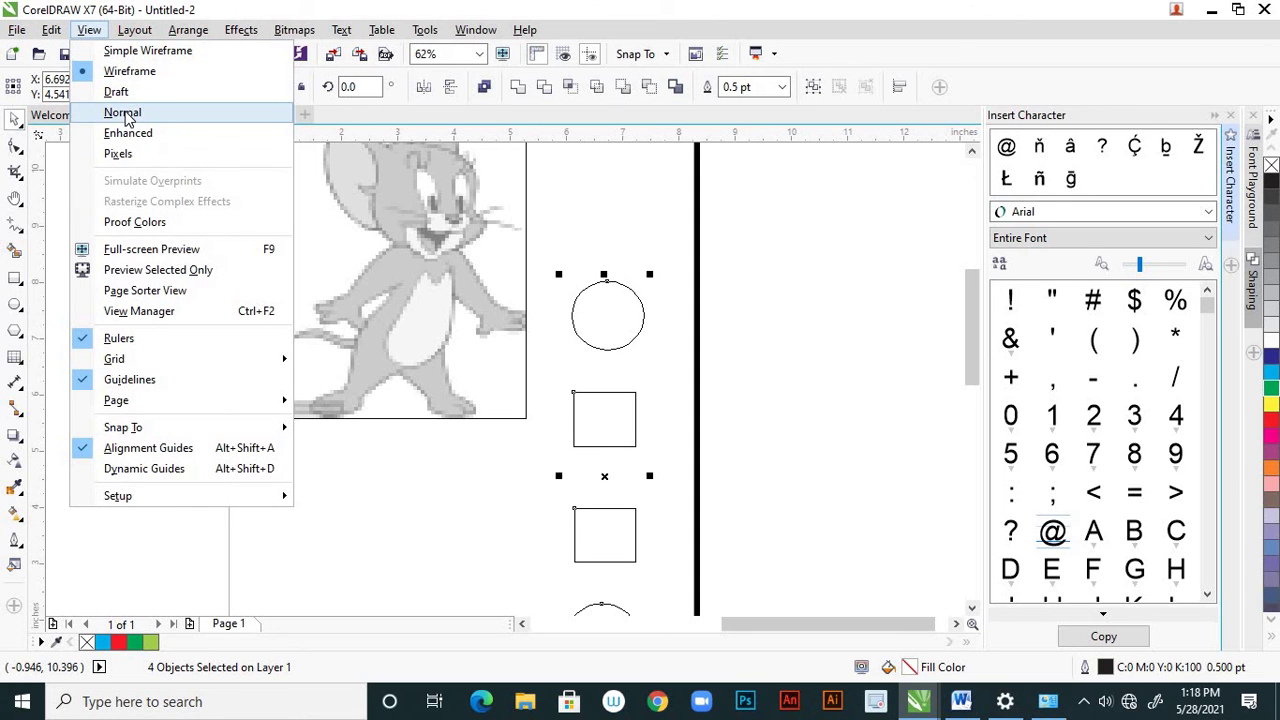
left_click(95, 131)
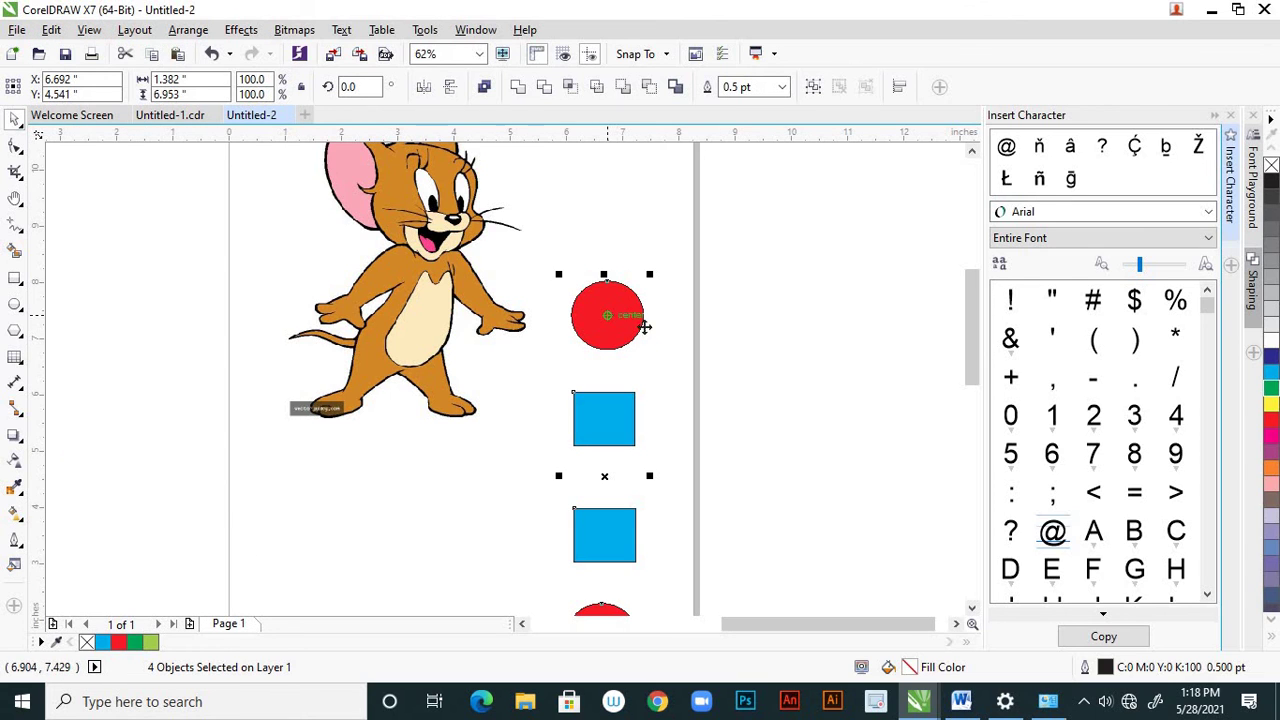
Shift the four shapes slightly right and up, and enlarge the uppermost red circle to about 2.83 by 2.7 inches
left_click_drag(613, 313, 729, 327)
left_click(680, 292)
left_click(655, 286)
left_click_drag(664, 246, 664, 270)
Add an outside contour to the enlarged red circle, with 18 steps at an offset of about 0.038 inches
left_click(16, 440)
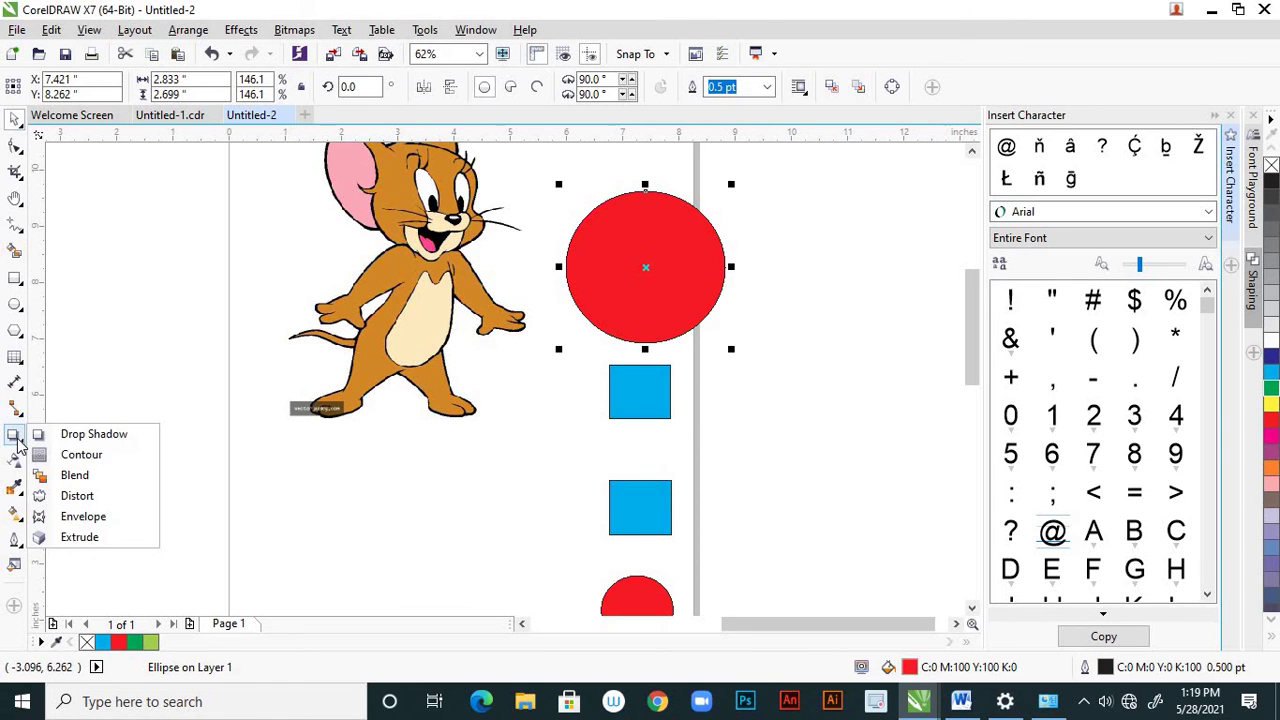
left_click(80, 455)
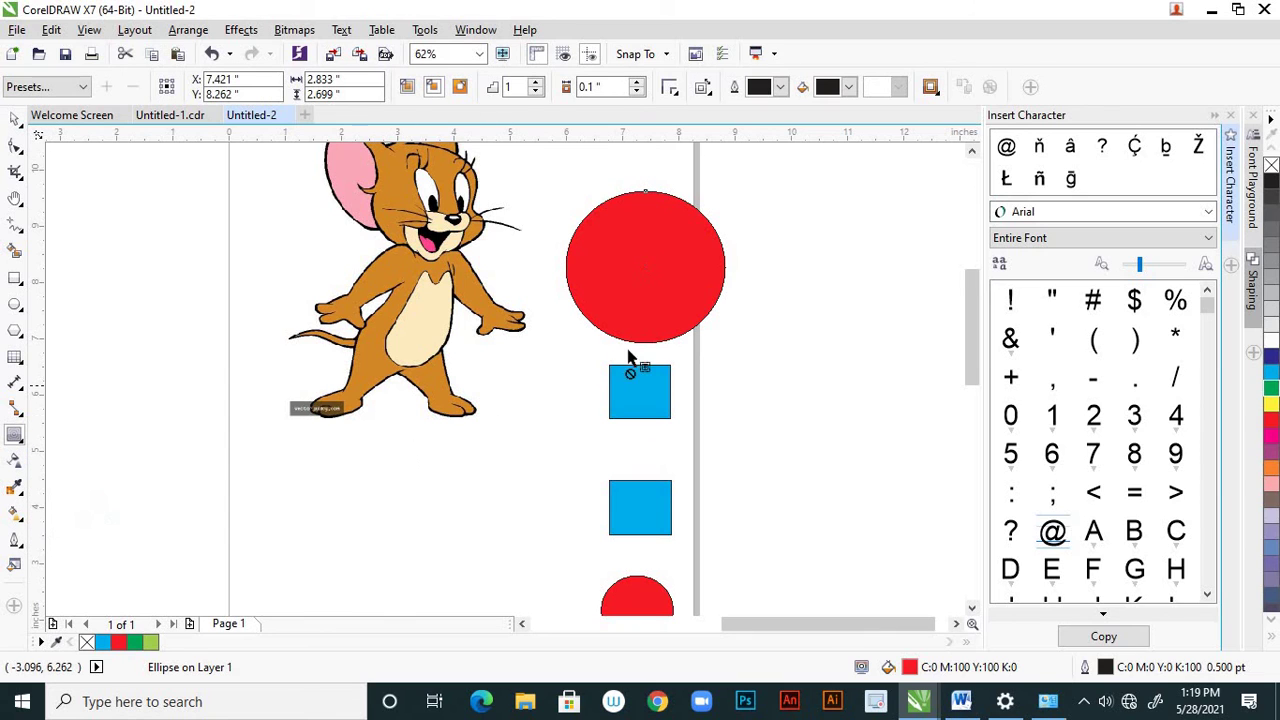
left_click_drag(688, 354, 727, 398)
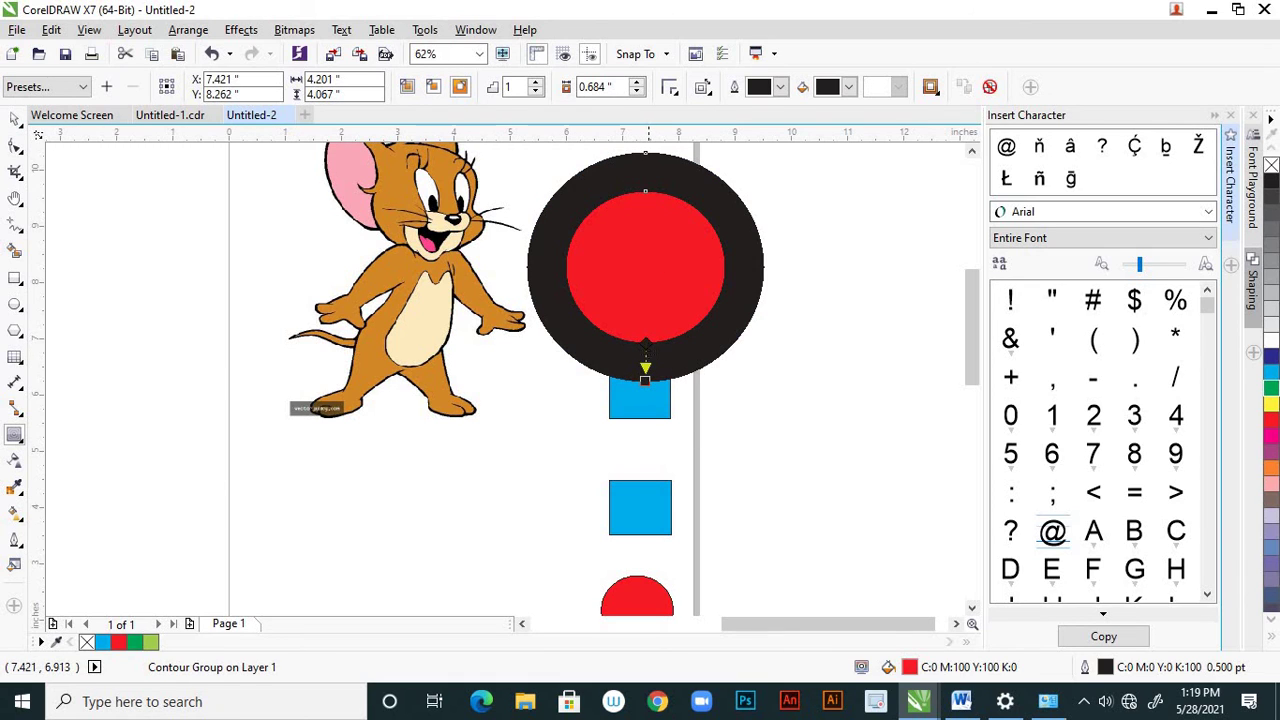
scroll(648, 362, "up", 4)
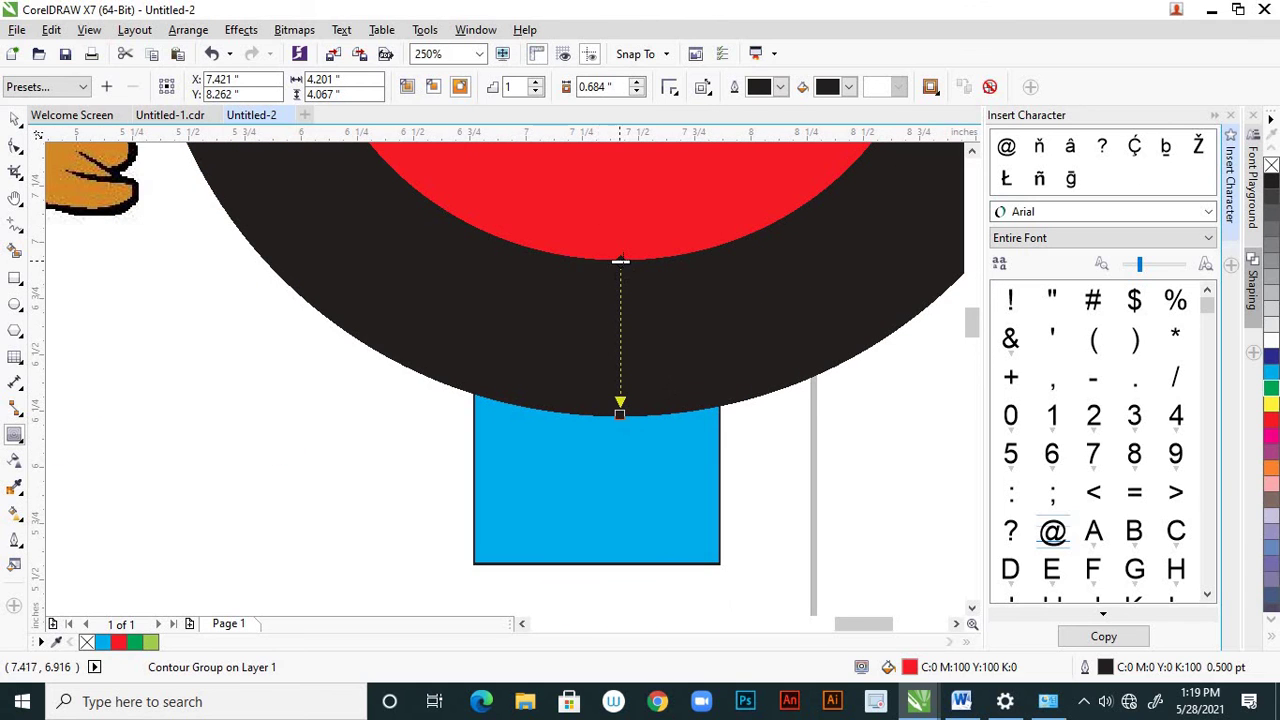
left_click_drag(620, 262, 620, 326)
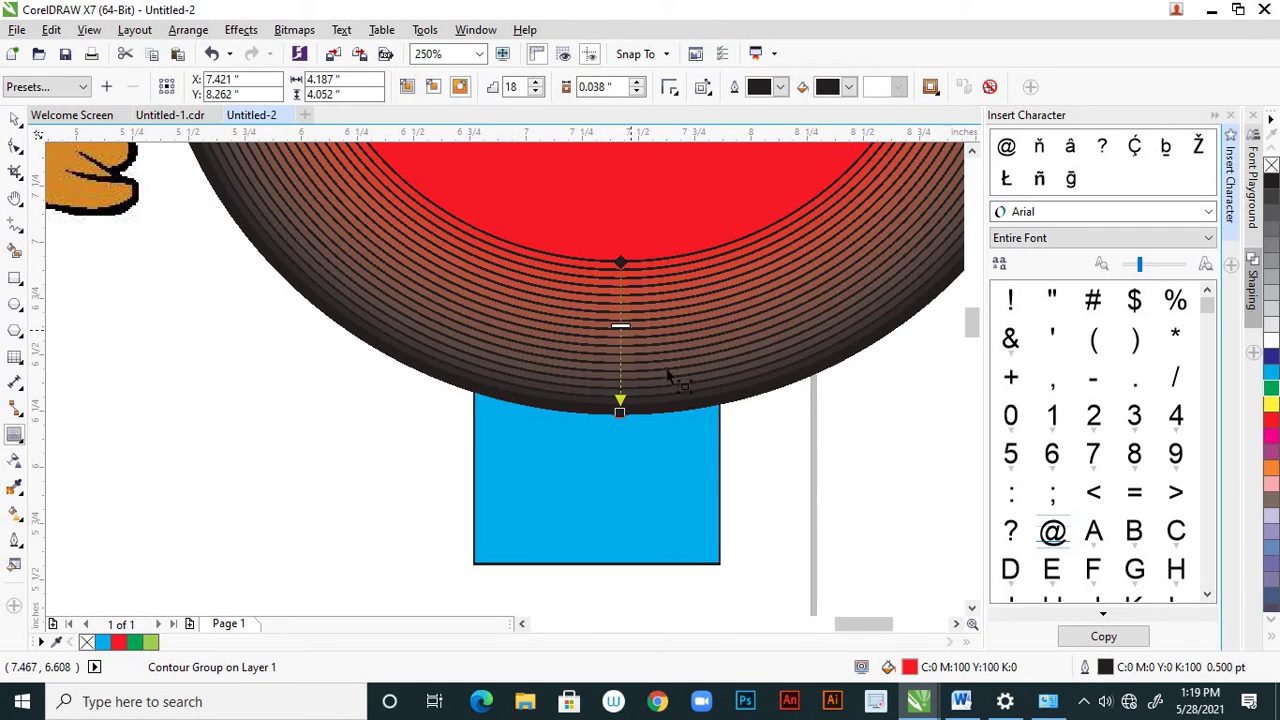
scroll(666, 360, "down", 2)
scroll(786, 419, "down", 2)
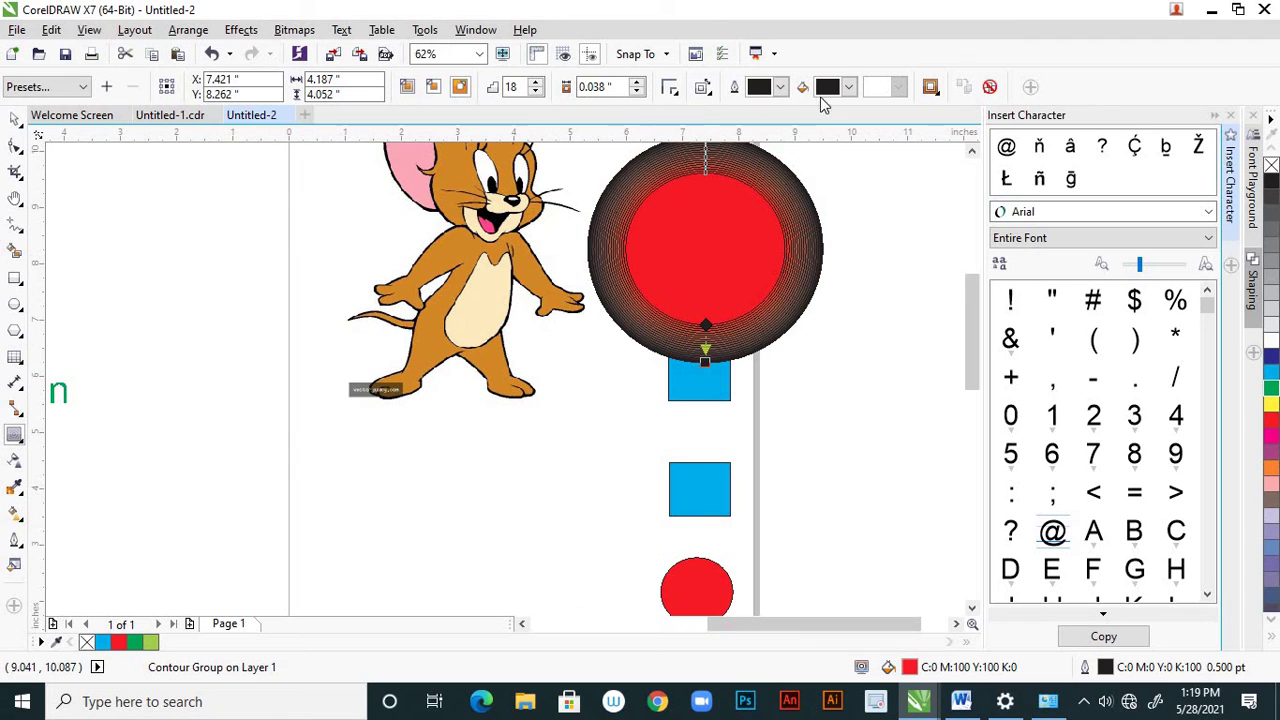
Set the contour's fill colour to cyan and its outline colour to yellow, and clear the selection
left_click(848, 89)
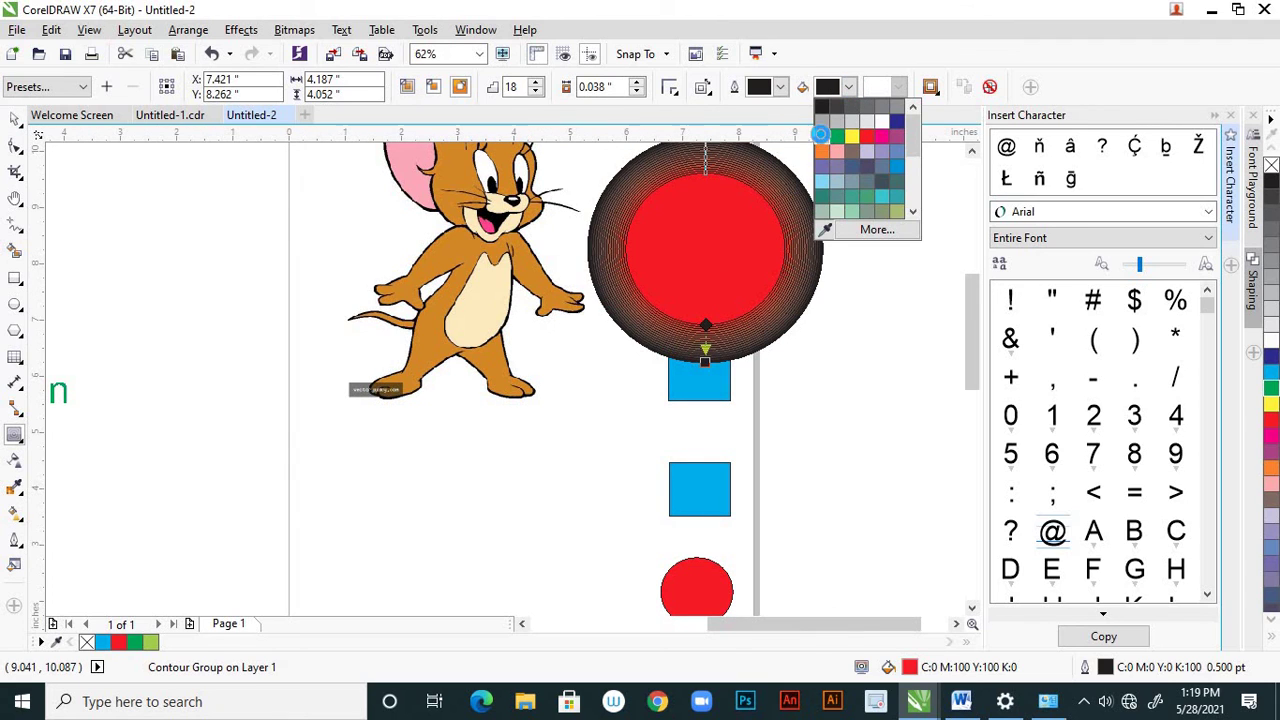
left_click(822, 141)
left_click(781, 89)
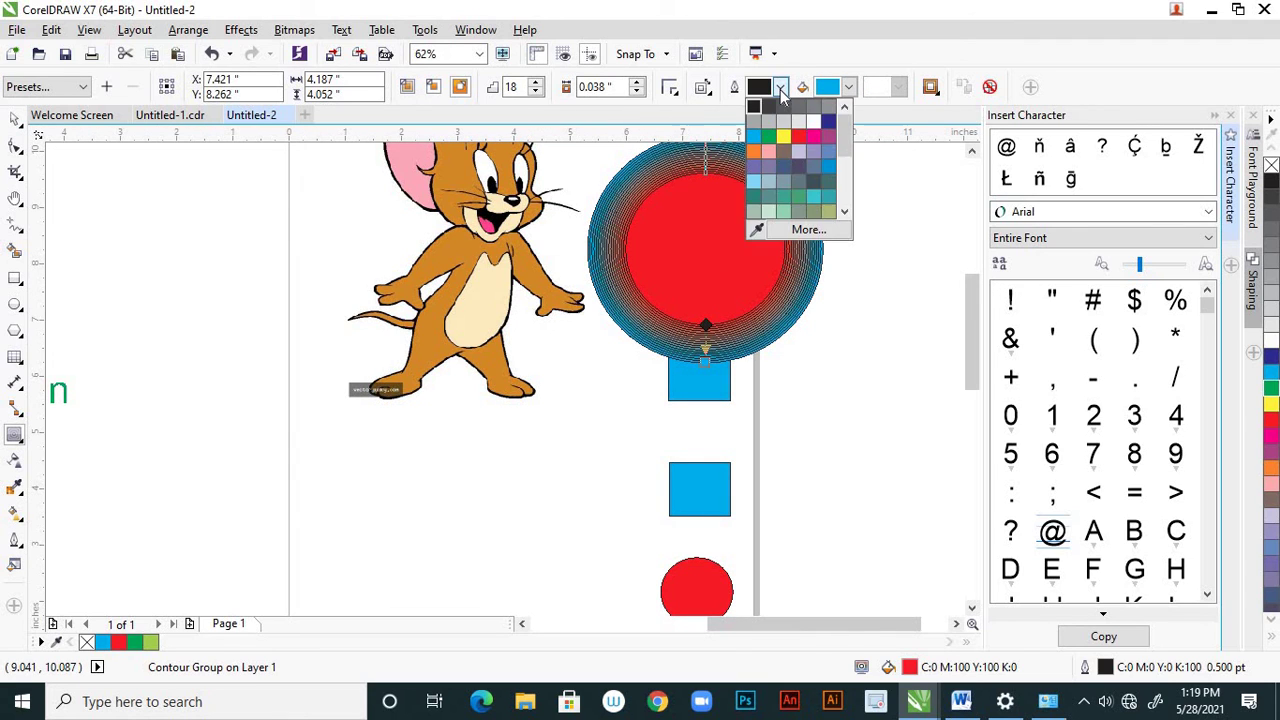
left_click(783, 136)
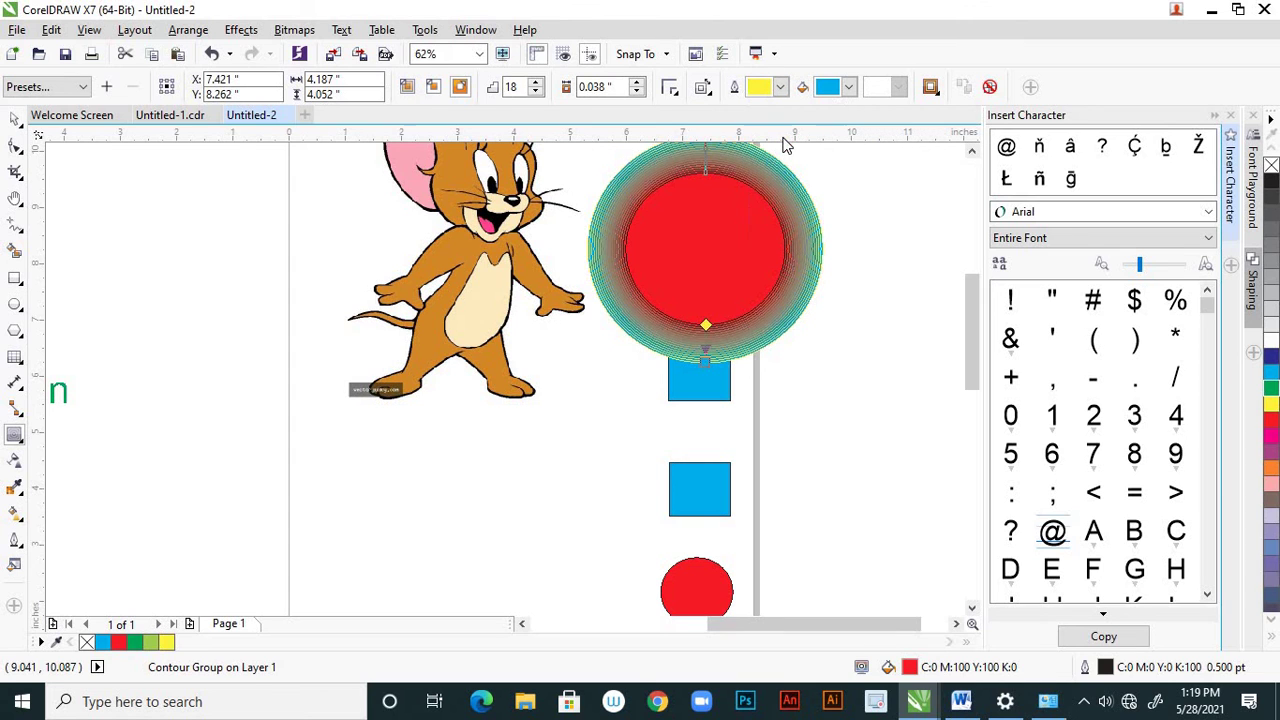
scroll(805, 272, "down", 2)
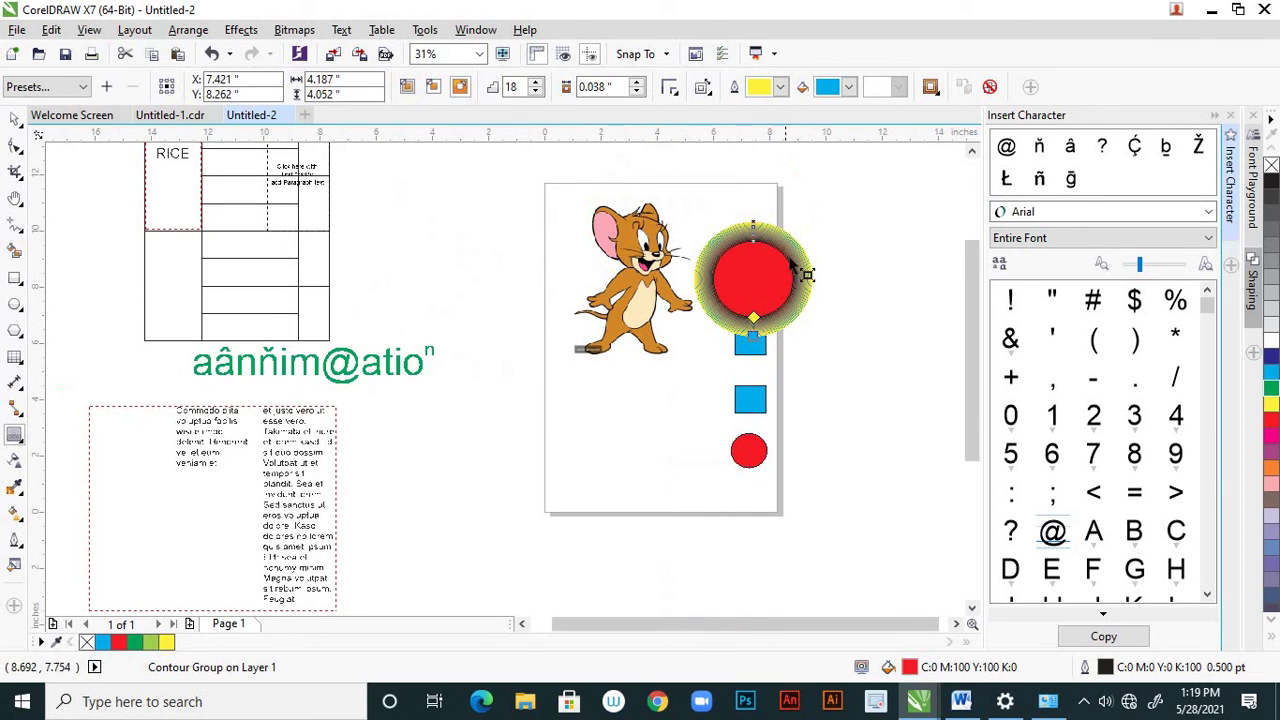
scroll(805, 270, "up", 2)
left_click(14, 118)
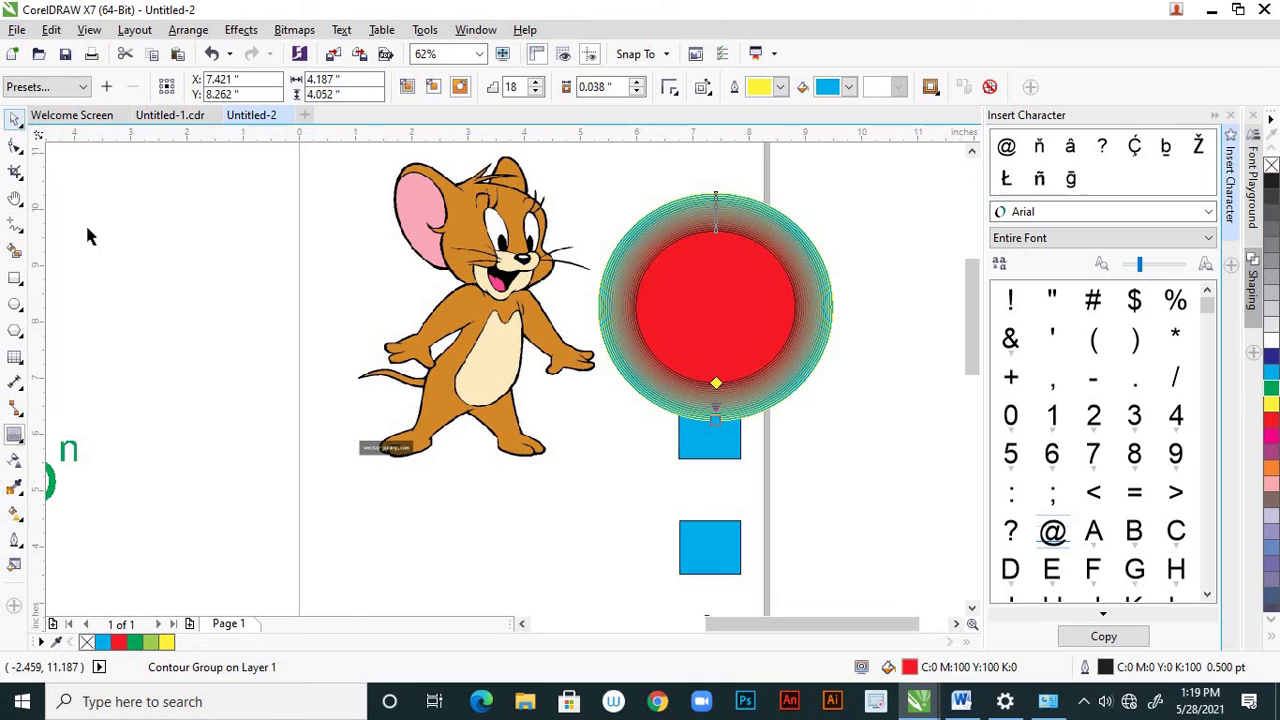
left_click(388, 482)
scroll(695, 428, "down", 2)
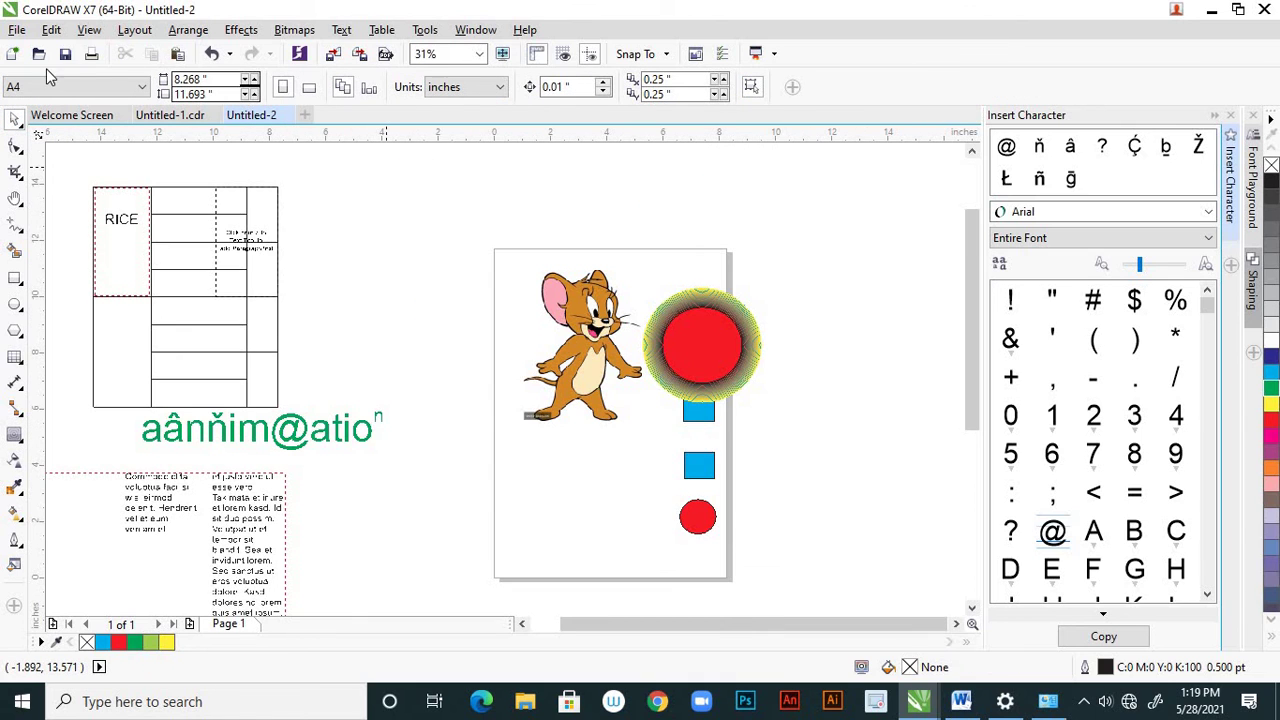
Preview the contoured circle in Simple Wireframe view and return the drawing to Normal view
left_click(91, 31)
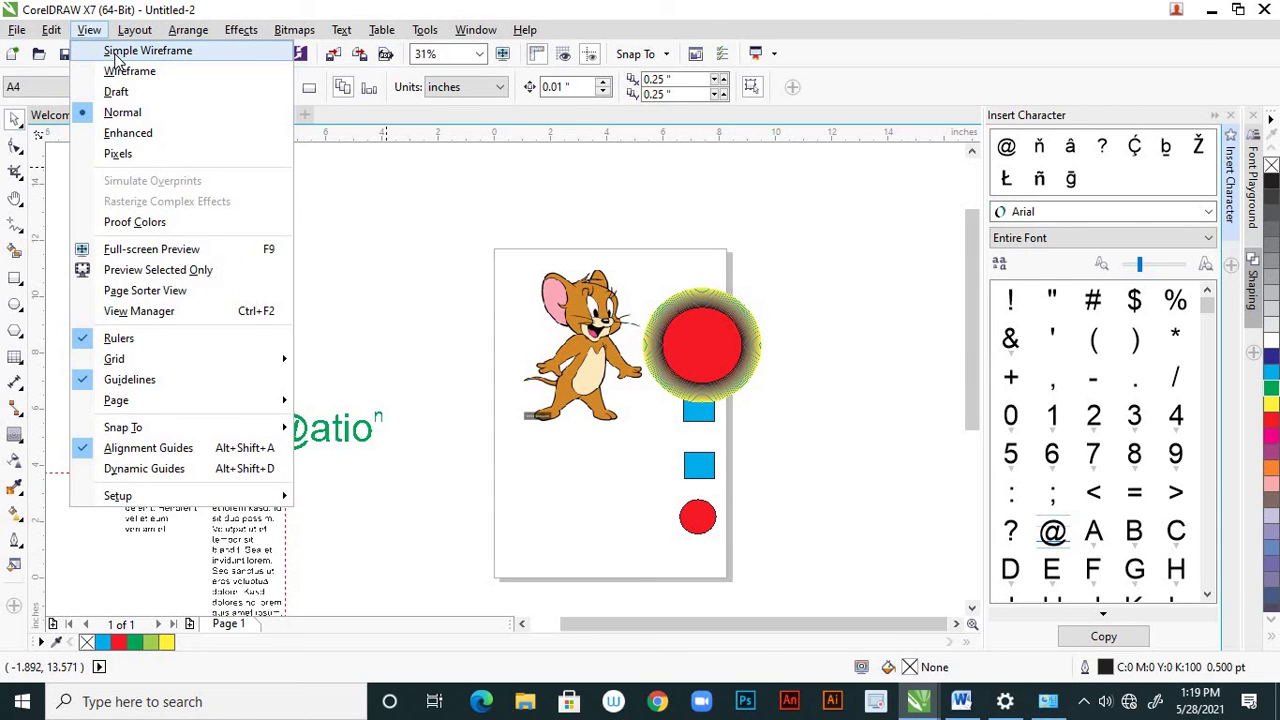
left_click(147, 51)
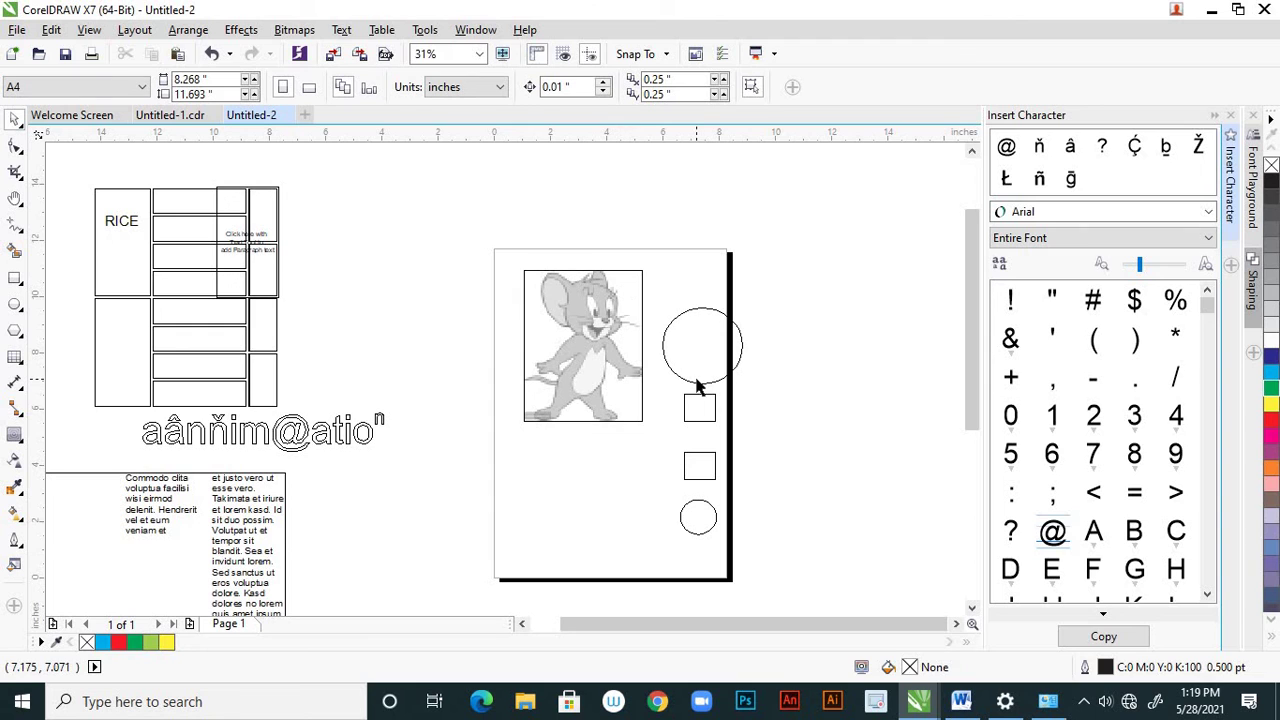
left_click(89, 30)
left_click(115, 109)
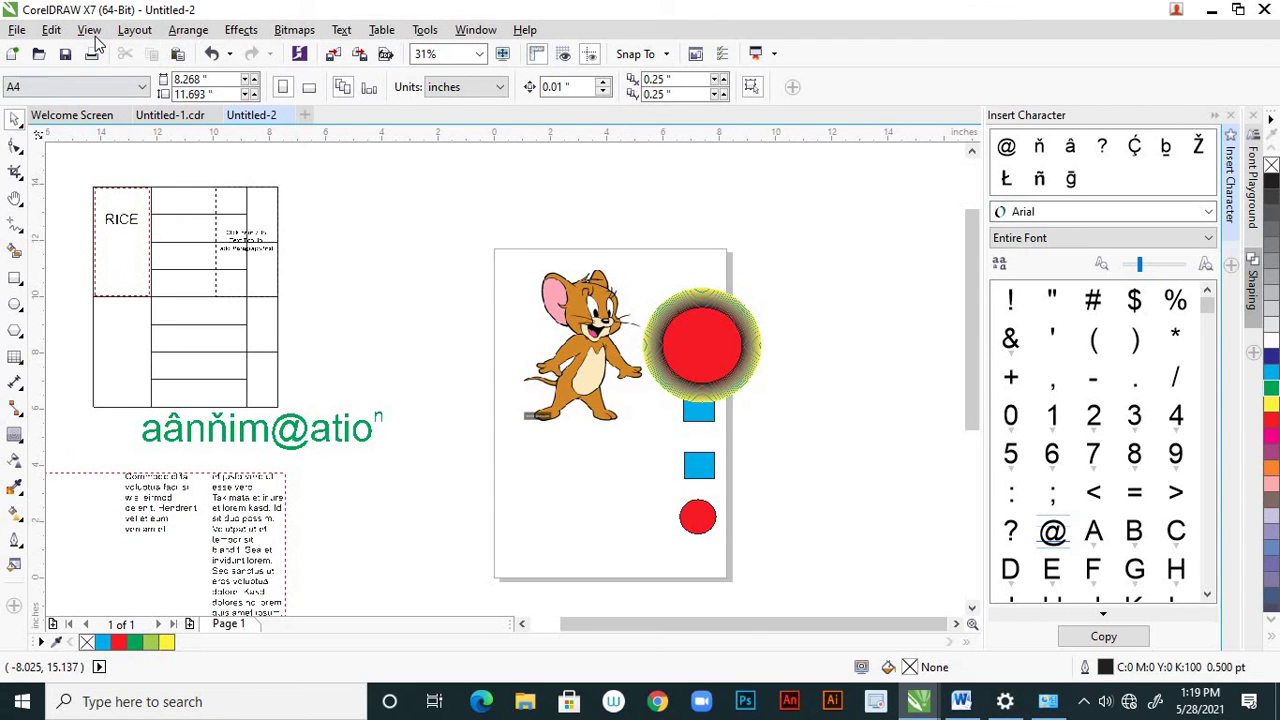
Display the drawing in Wireframe view and examine the contour steps around the large circle
left_click(89, 30)
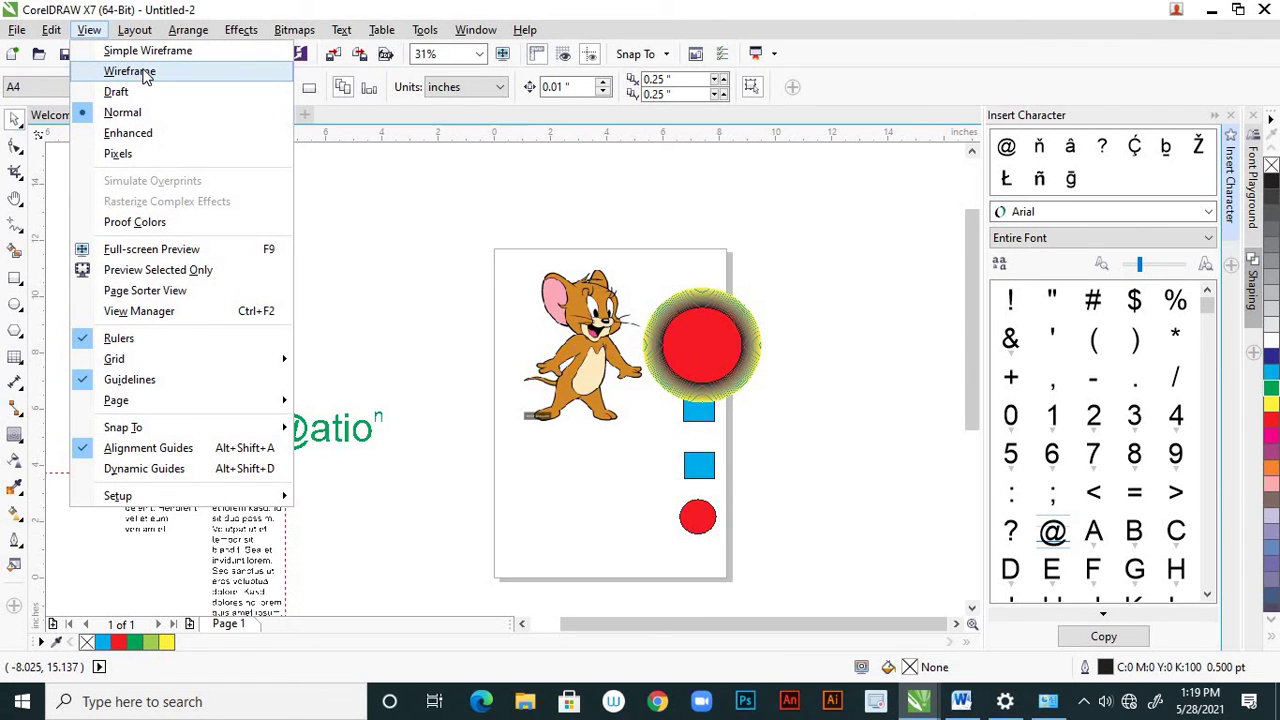
left_click(145, 77)
scroll(690, 328, "up", 1)
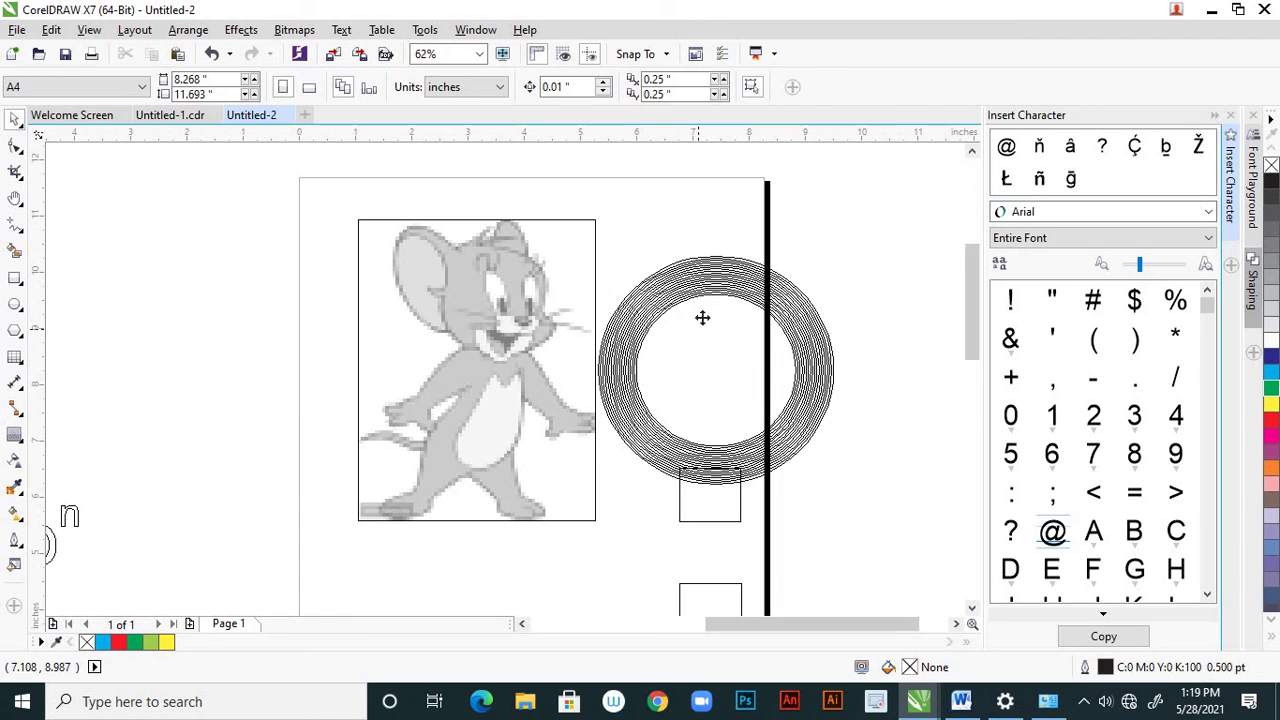
Select the large contoured circle, inspect its contour lines in Wireframe view and return the drawing to Normal view
left_click(702, 317)
scroll(705, 310, "up", 1)
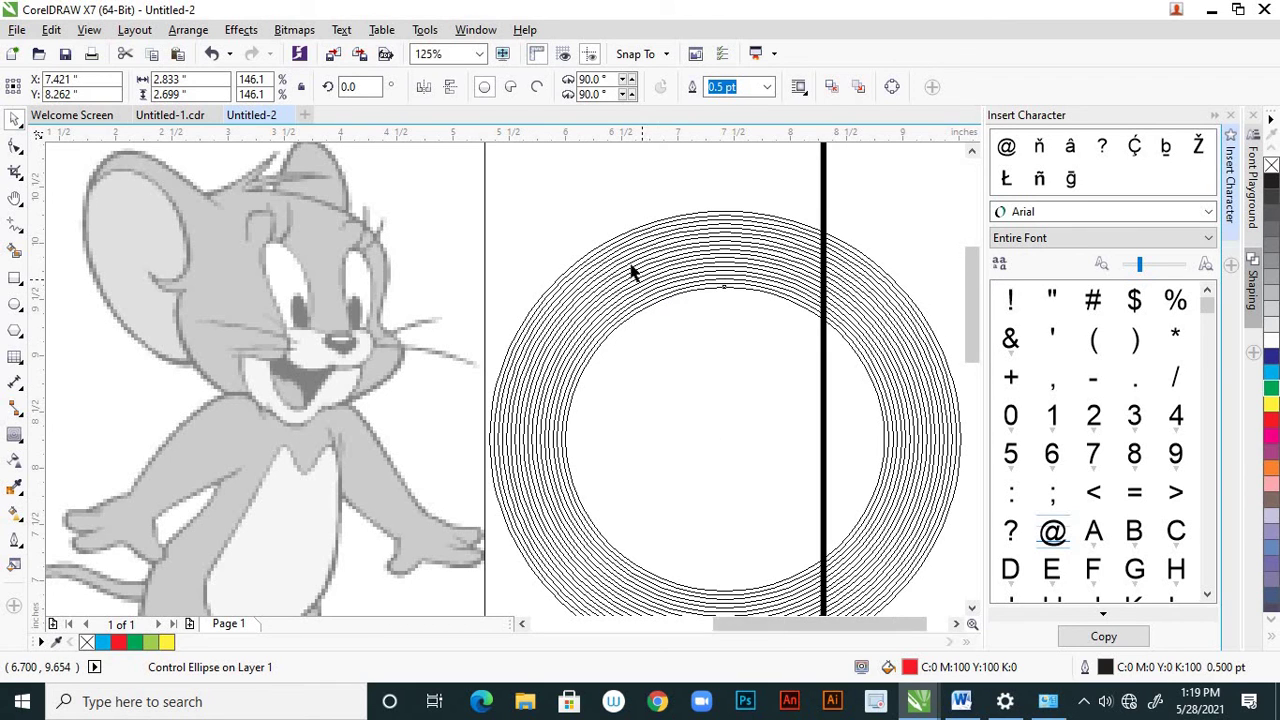
scroll(634, 268, "down", 4)
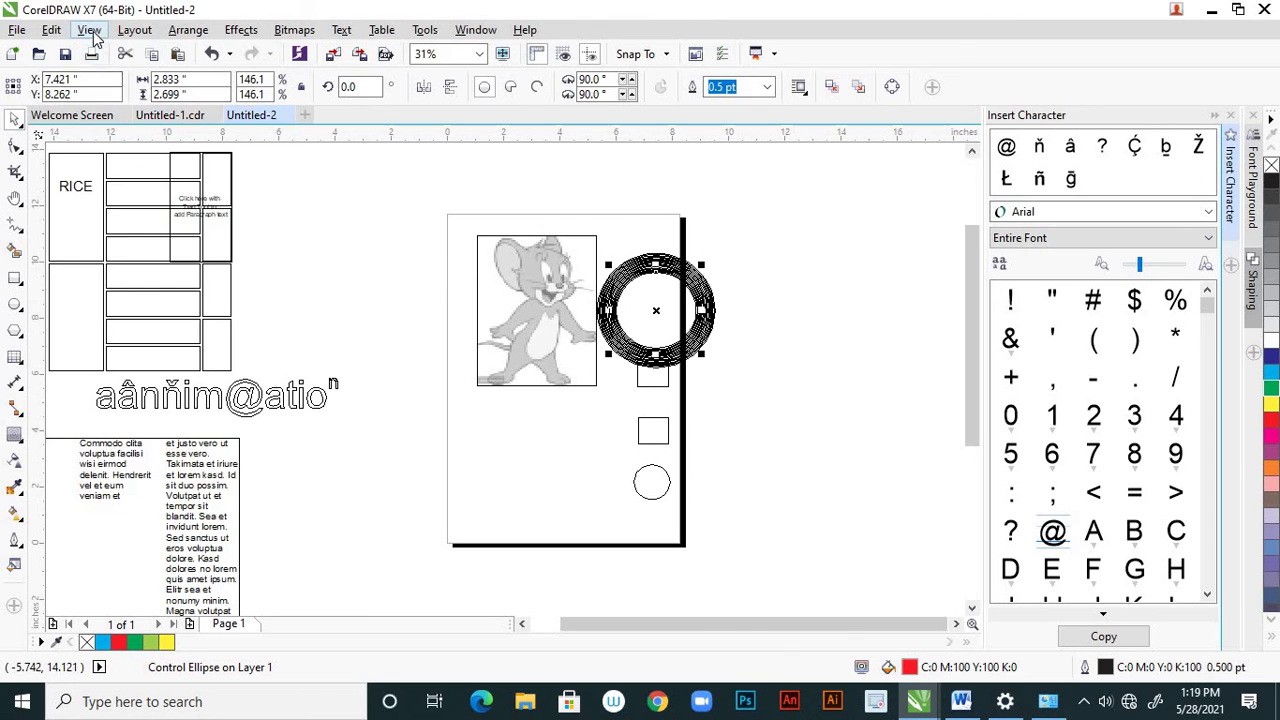
left_click(89, 30)
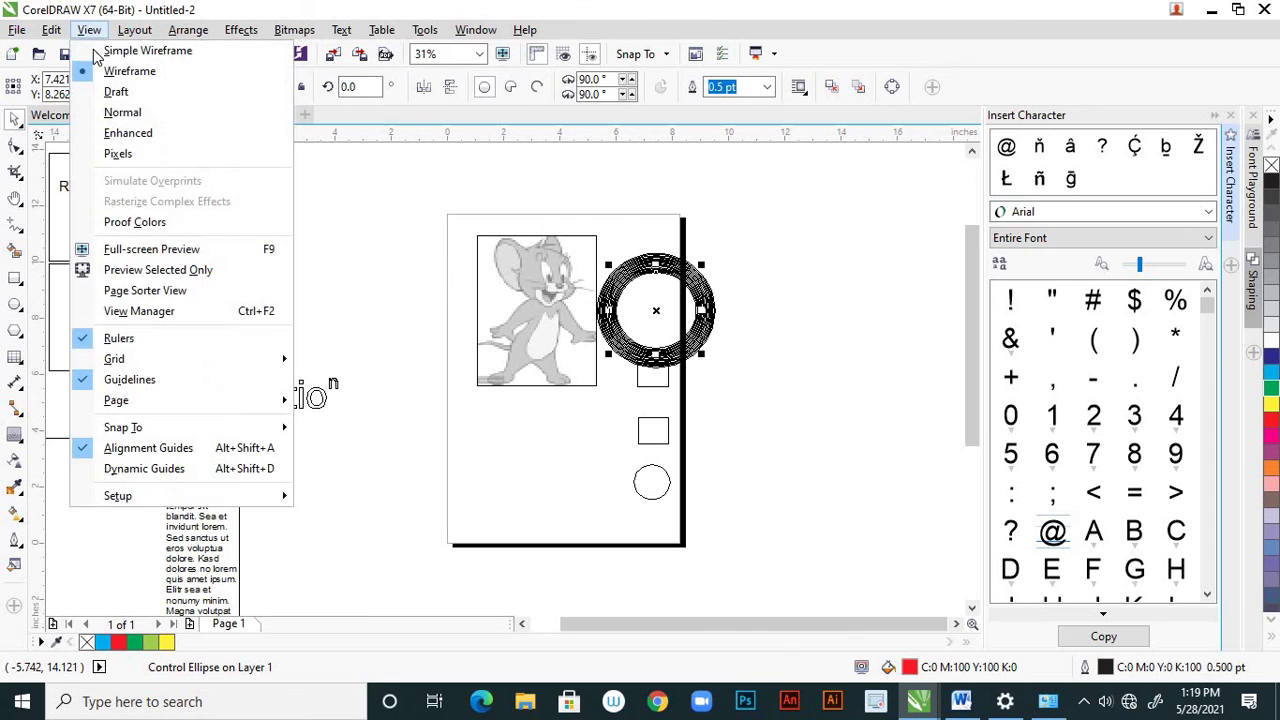
left_click(120, 114)
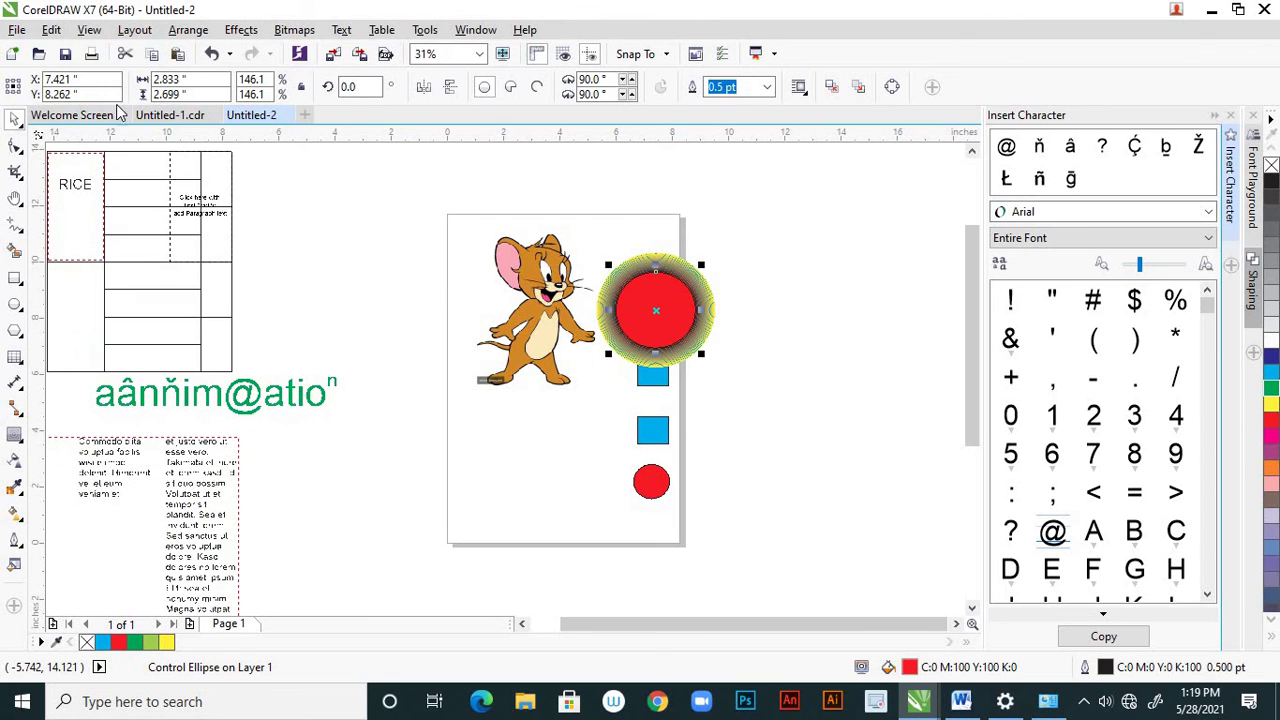
Preview the contoured circle and the mouse image in Draft view and return the drawing to Normal view
left_click(90, 31)
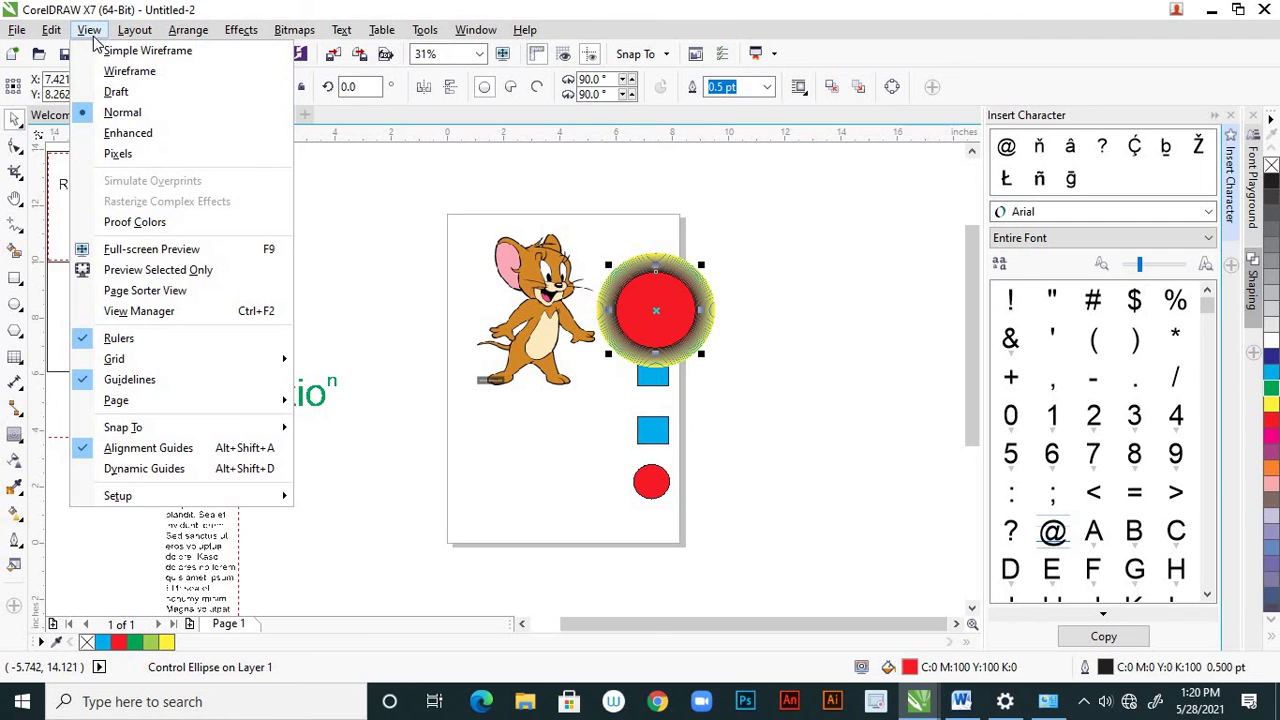
left_click(136, 94)
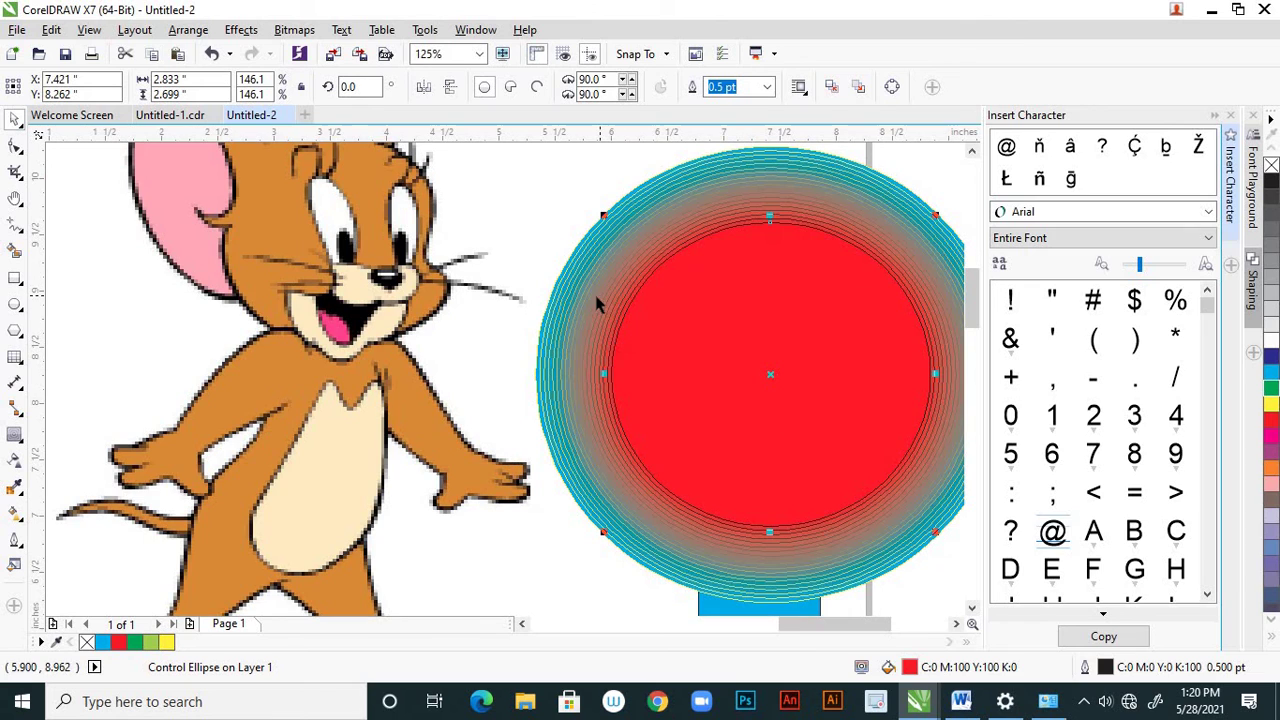
scroll(584, 317, "down", 3)
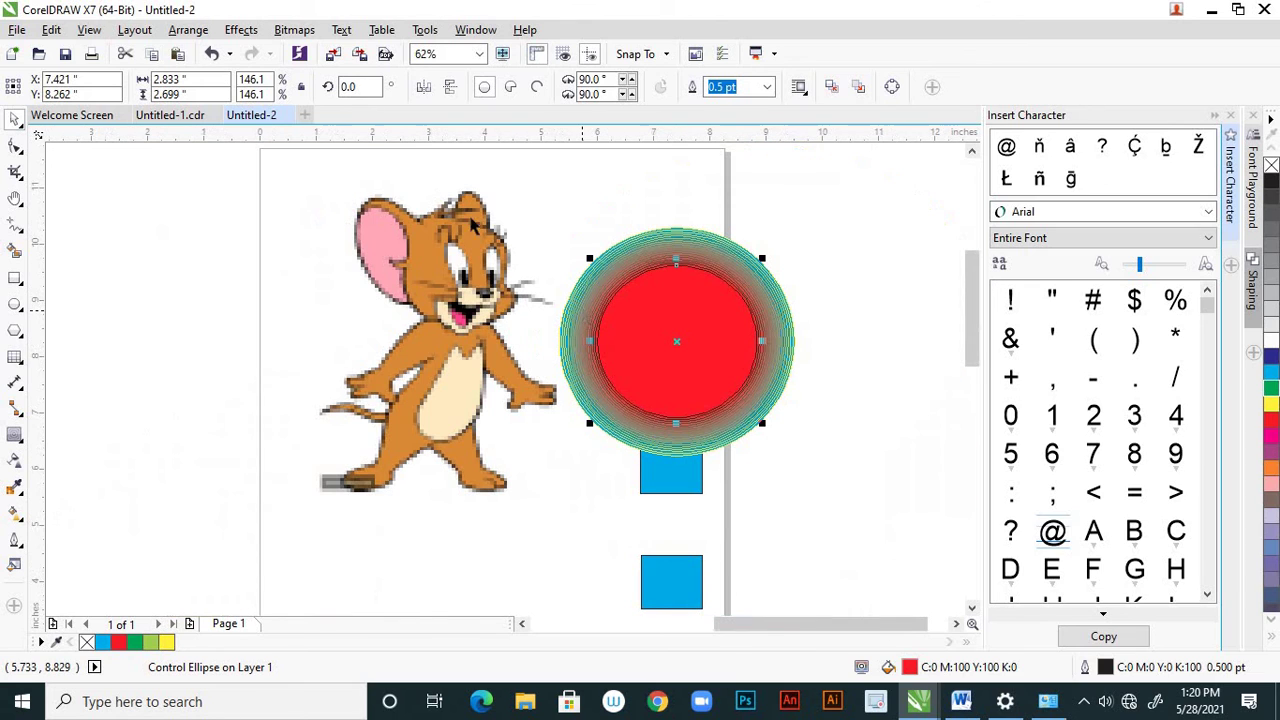
left_click(89, 30)
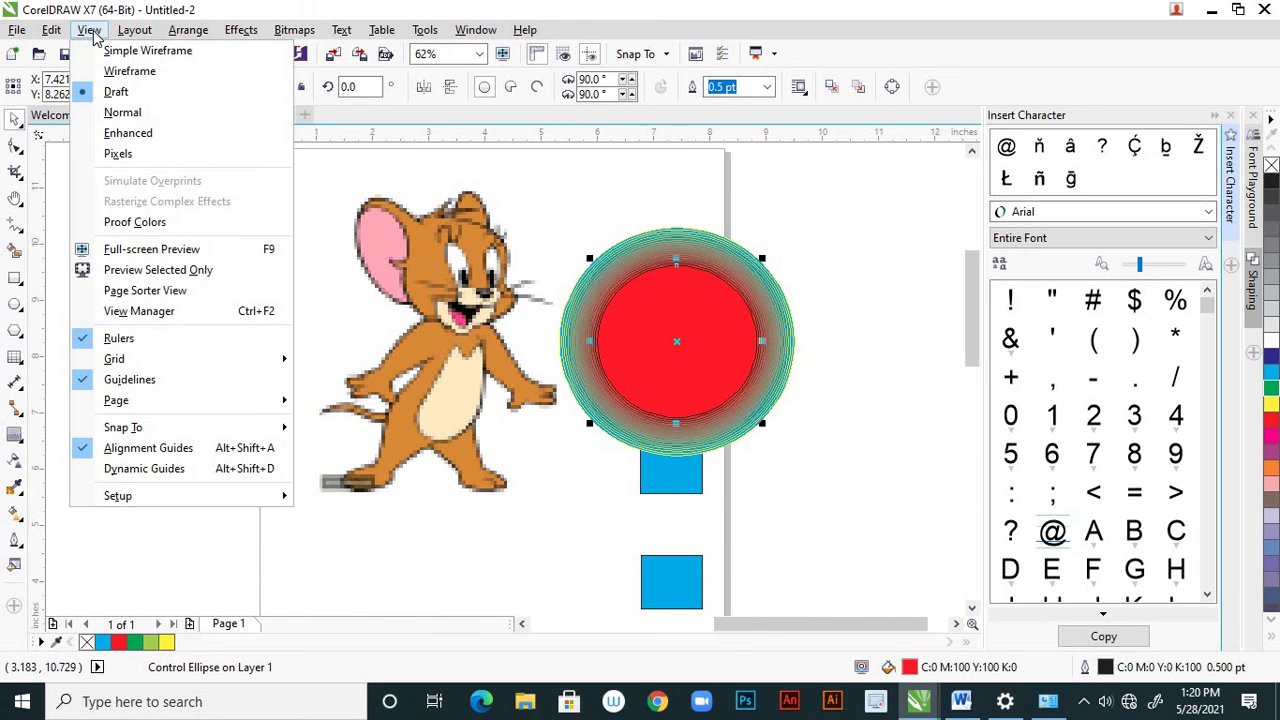
left_click(134, 114)
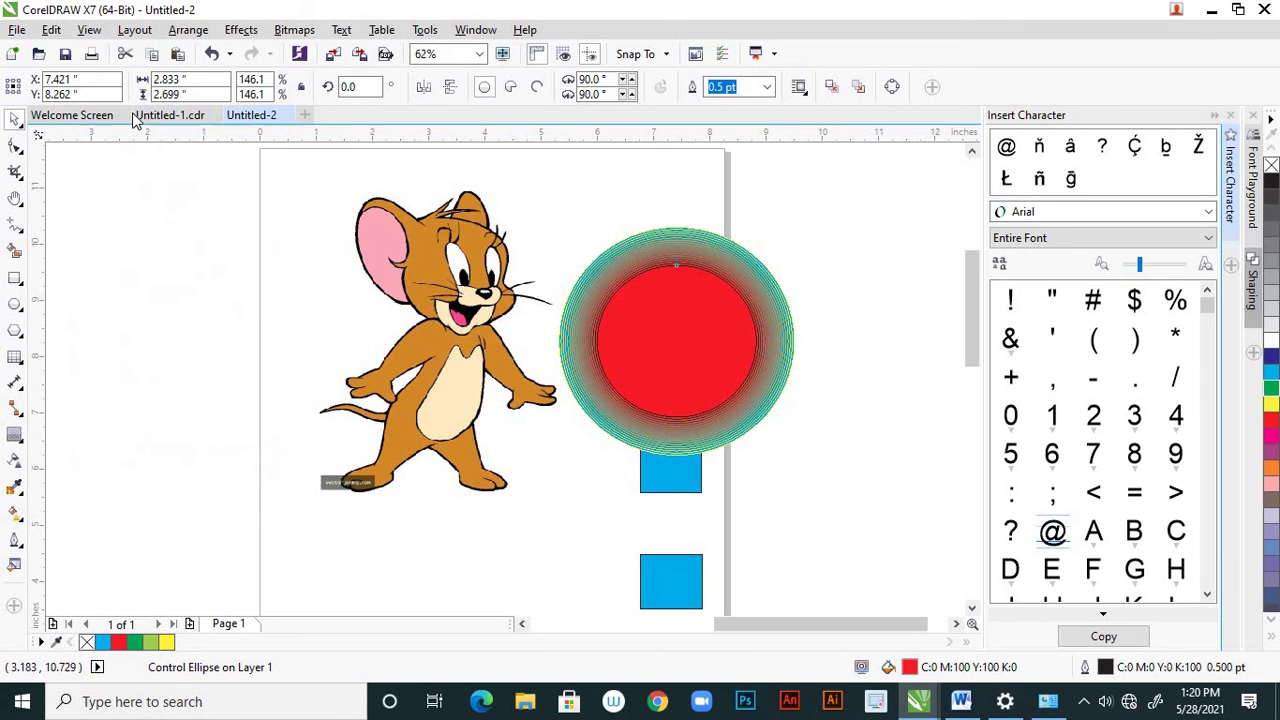
Preview the drawing in Enhanced view, examine the circle's contour edges up close and return to Normal view
left_click(96, 31)
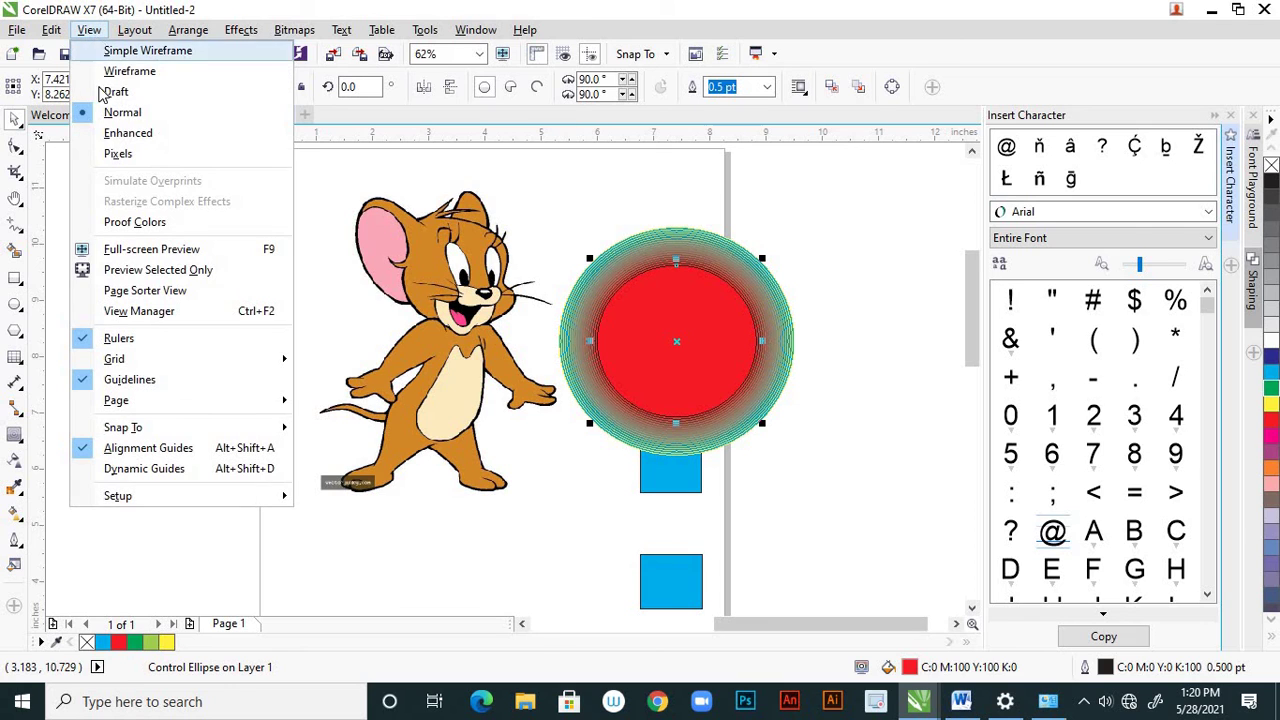
left_click(119, 136)
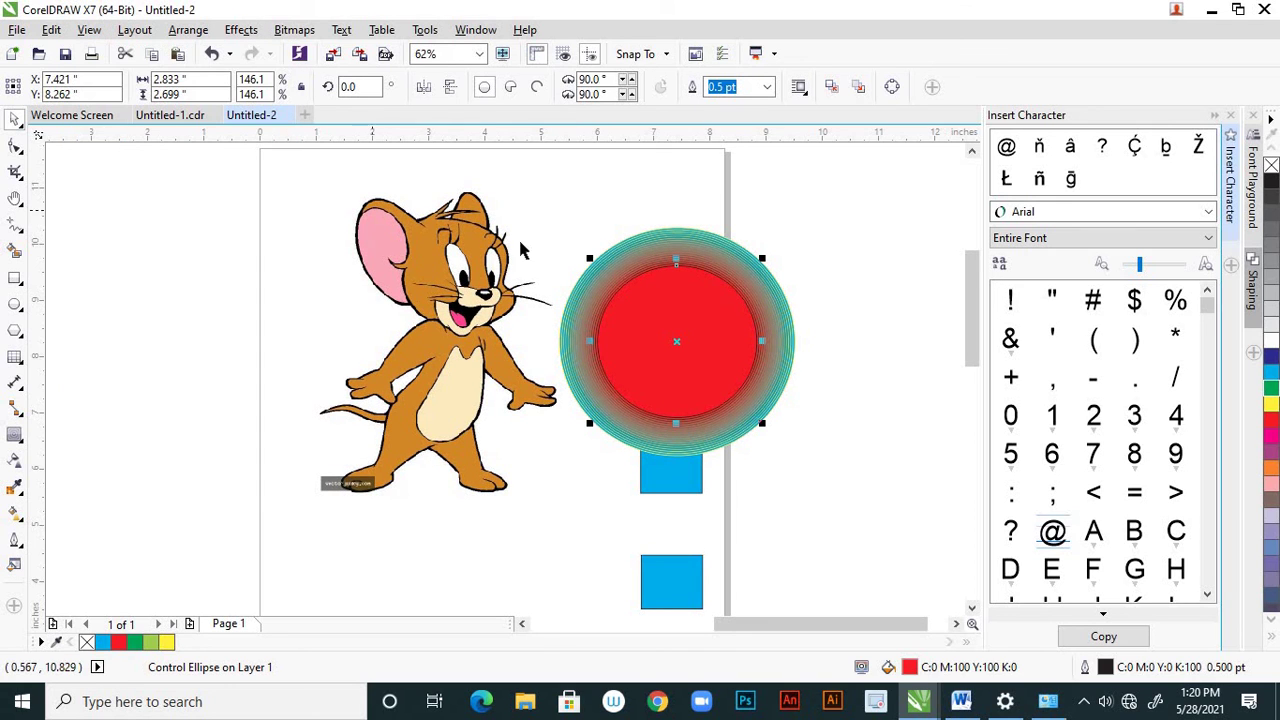
scroll(577, 288, "up", 4)
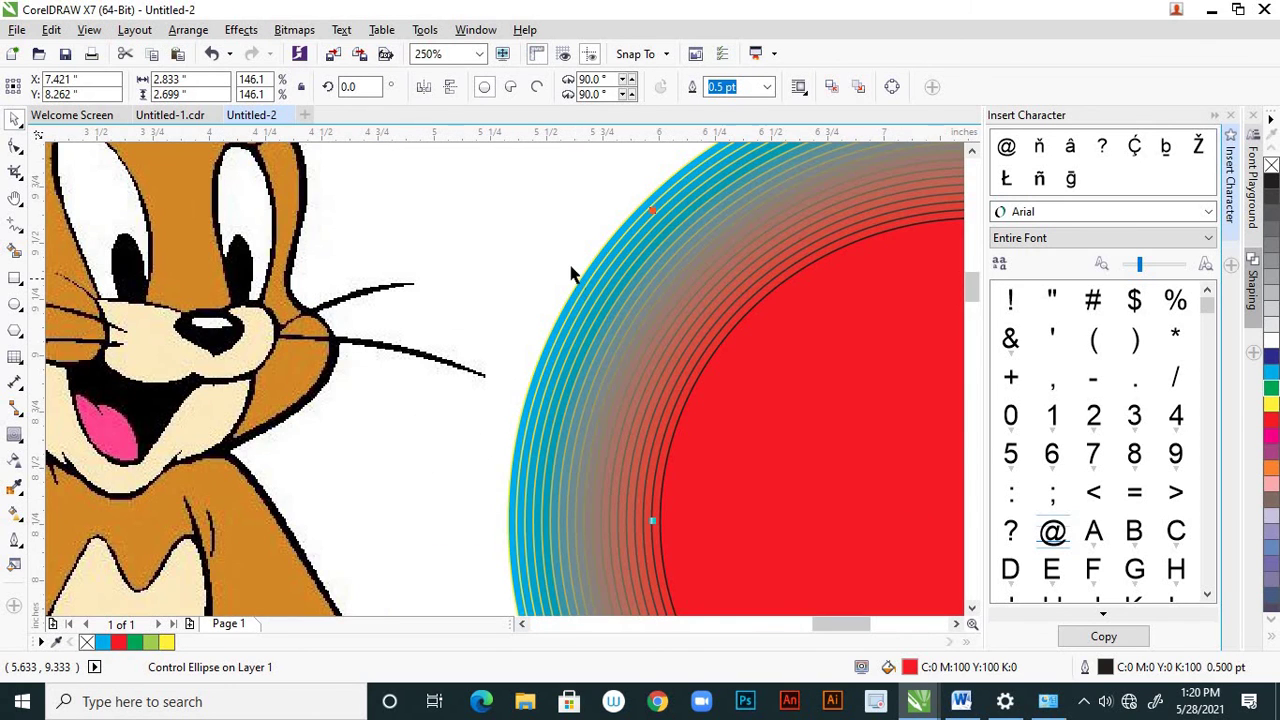
left_click(97, 36)
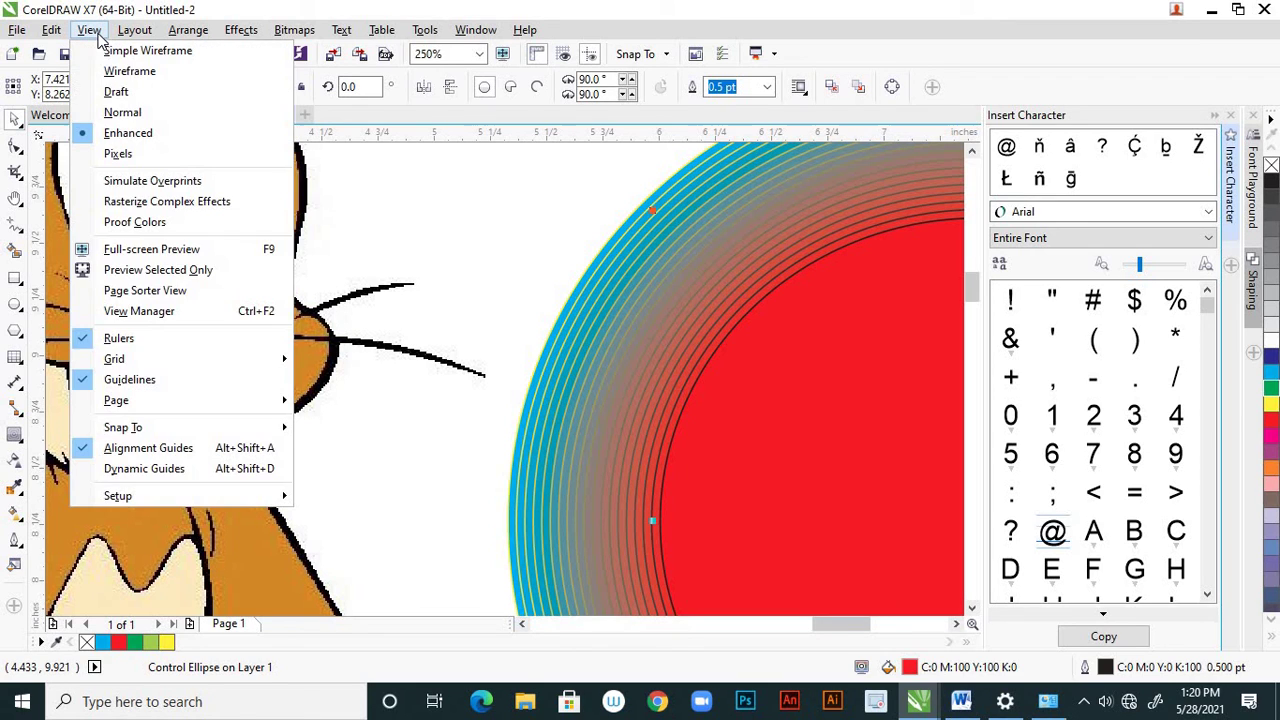
left_click(120, 115)
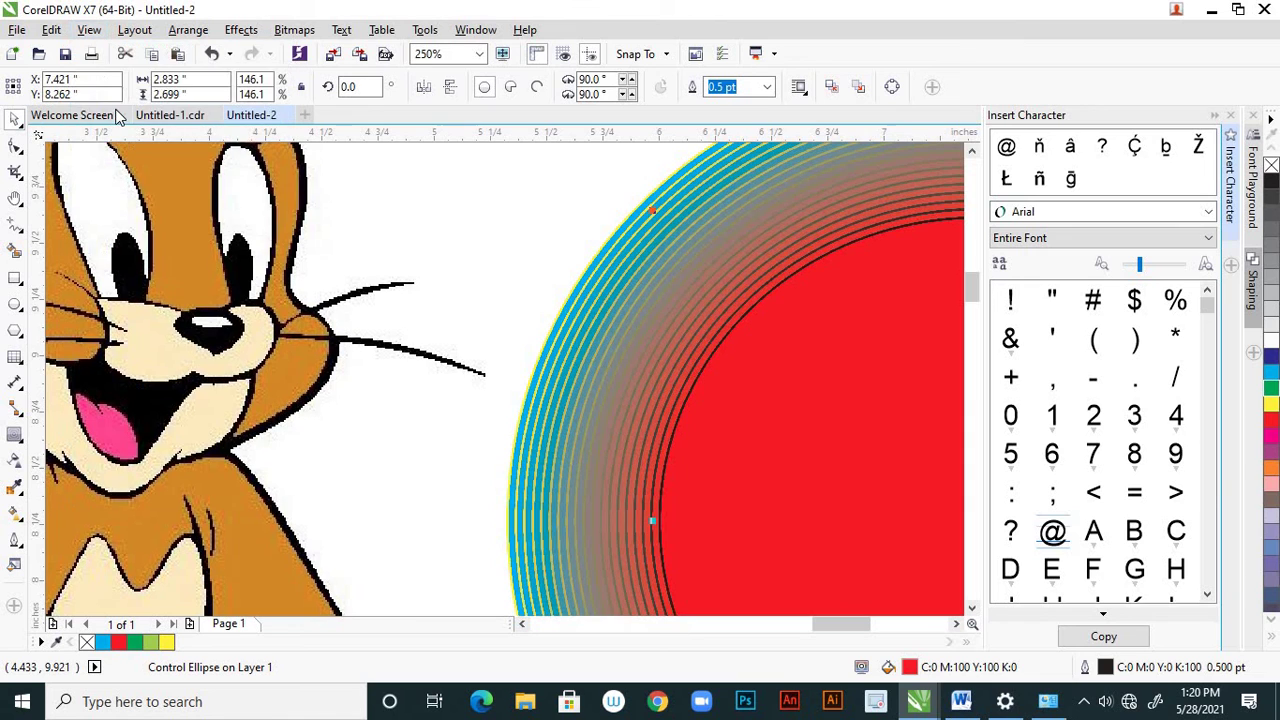
Preview the drawing in Pixels view, examine the pixel grid along the contour's outer edge and return to Normal view
left_click(97, 36)
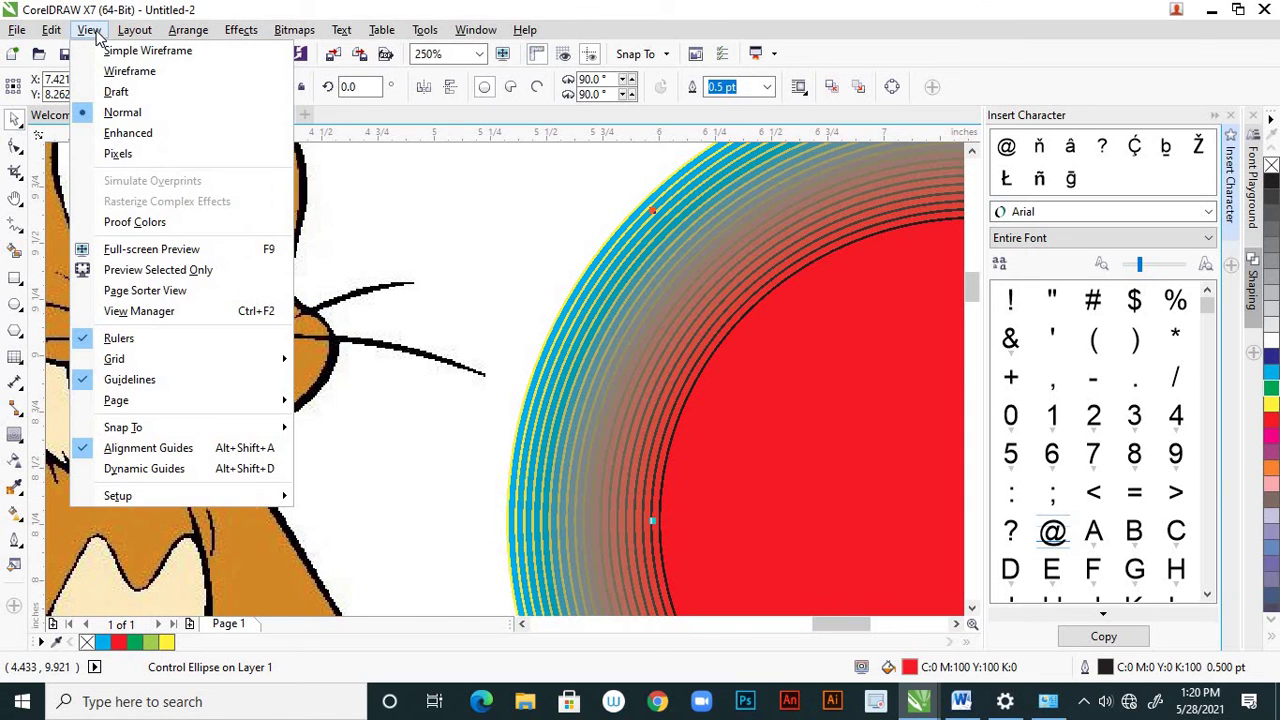
left_click(118, 155)
scroll(565, 318, "up", 5)
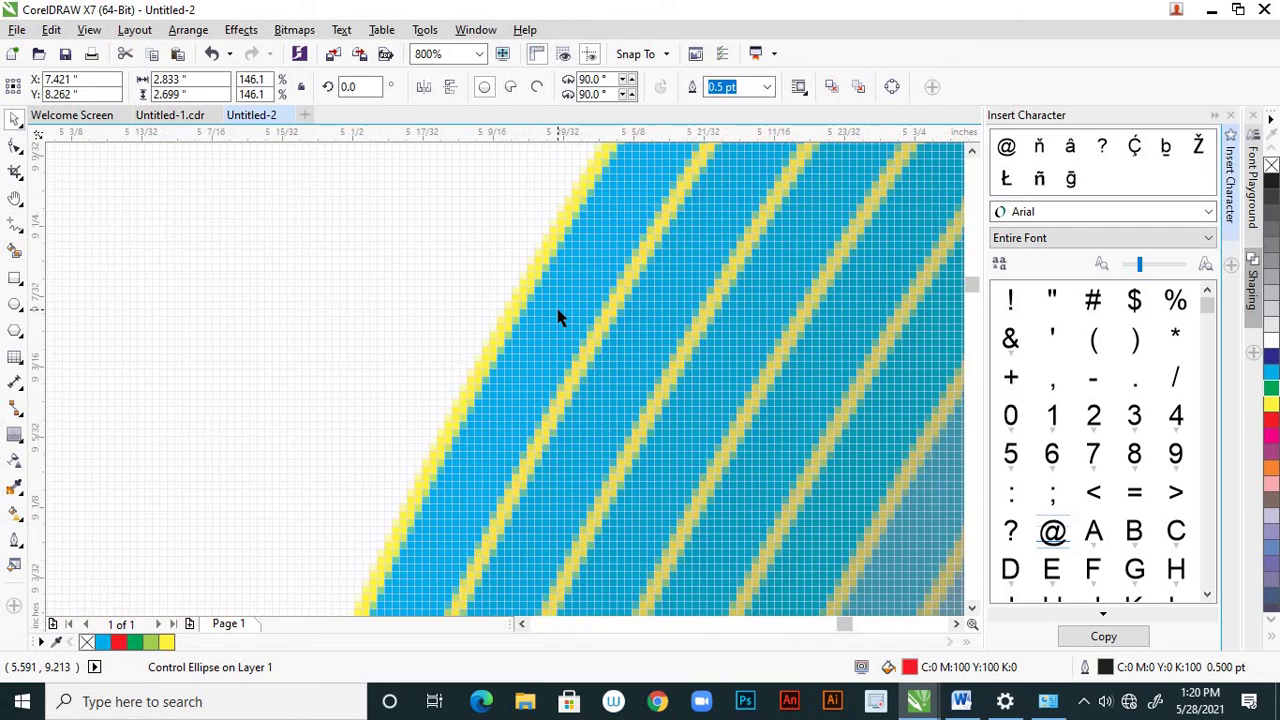
scroll(558, 316, "up", 1)
scroll(557, 280, "down", 5)
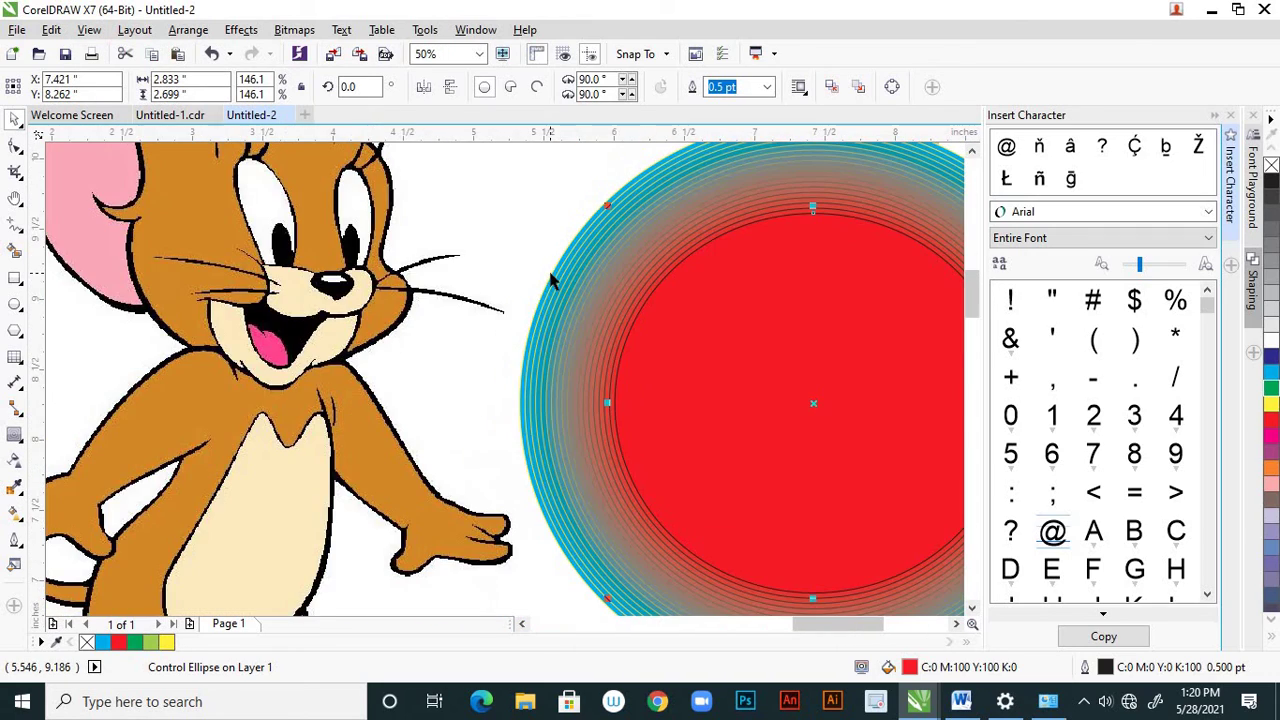
scroll(560, 278, "down", 1)
scroll(566, 264, "up", 3)
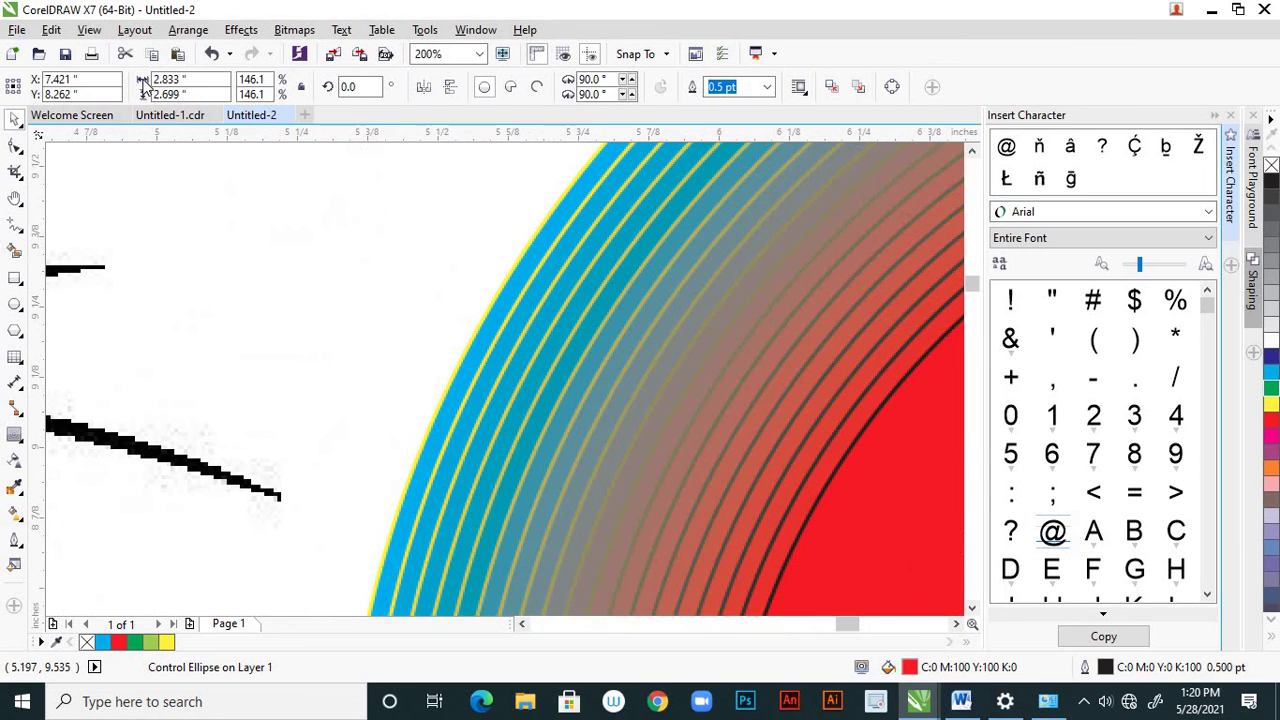
left_click(93, 31)
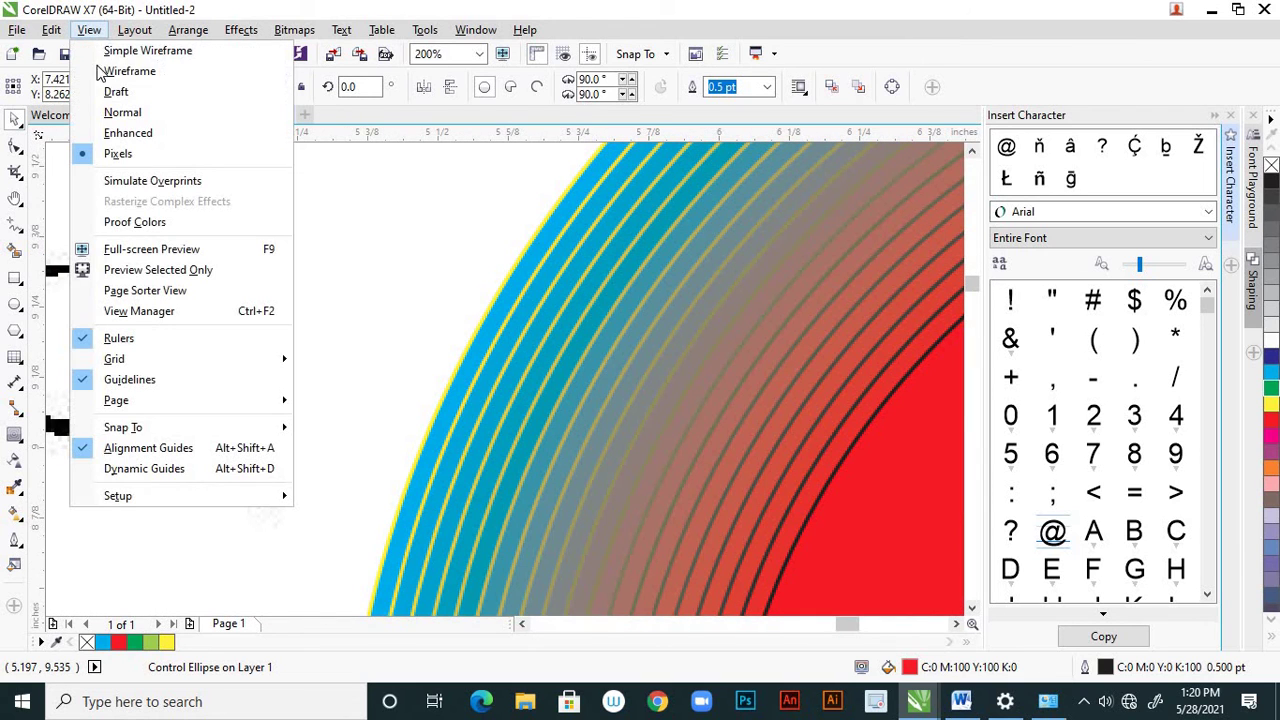
left_click(120, 113)
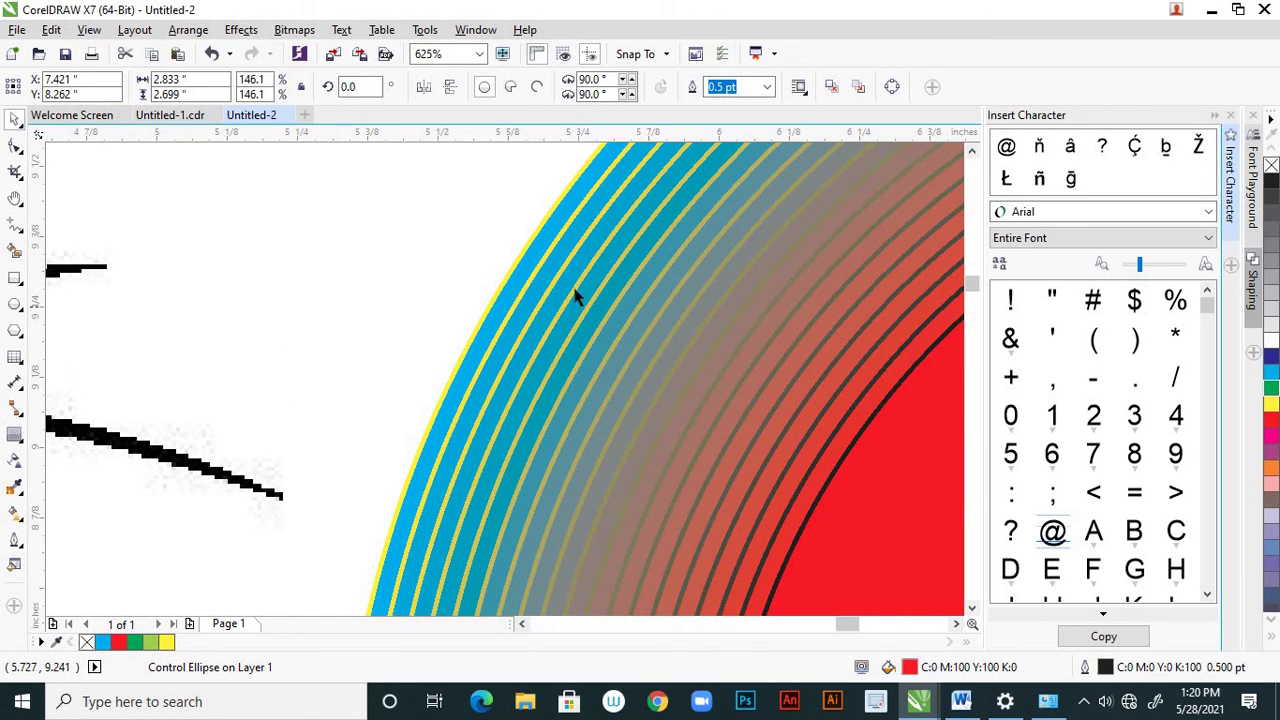
Consult the topic list in the Untitled-1.cdr document, return to the Untitled-2 drawing and clear the selection
scroll(575, 285, "down", 1)
scroll(575, 285, "down", 2)
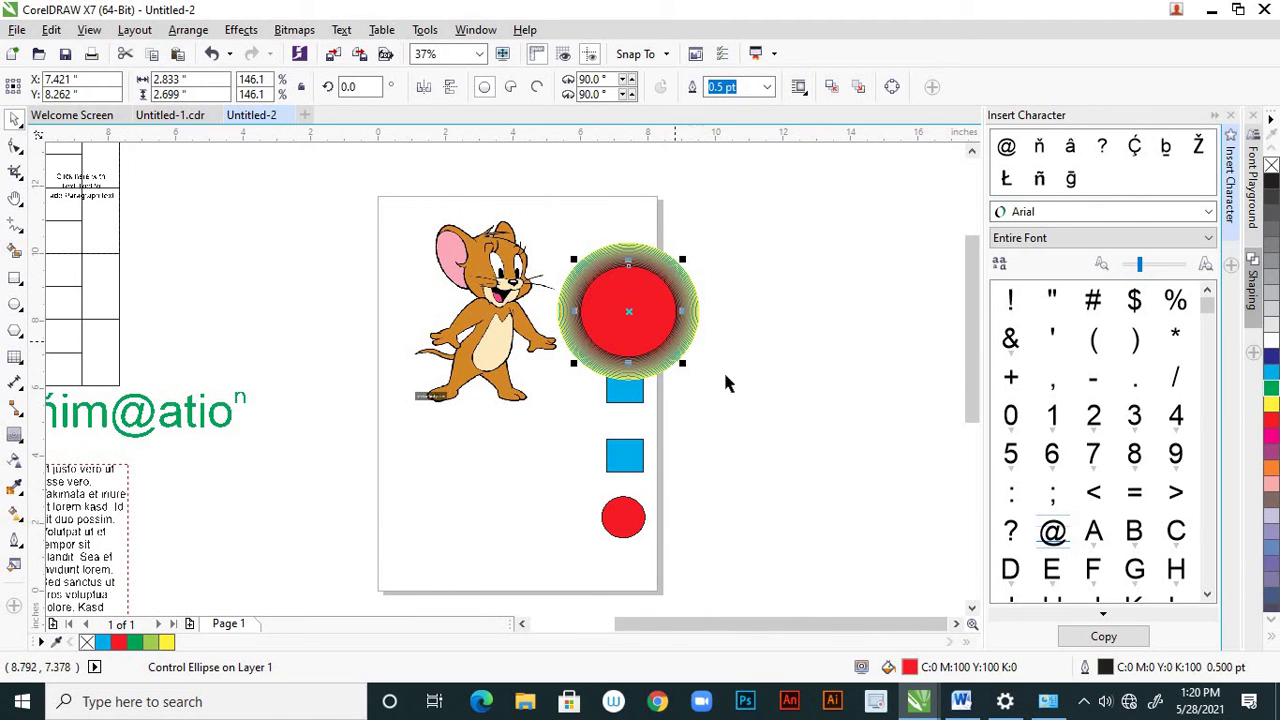
left_click(179, 115)
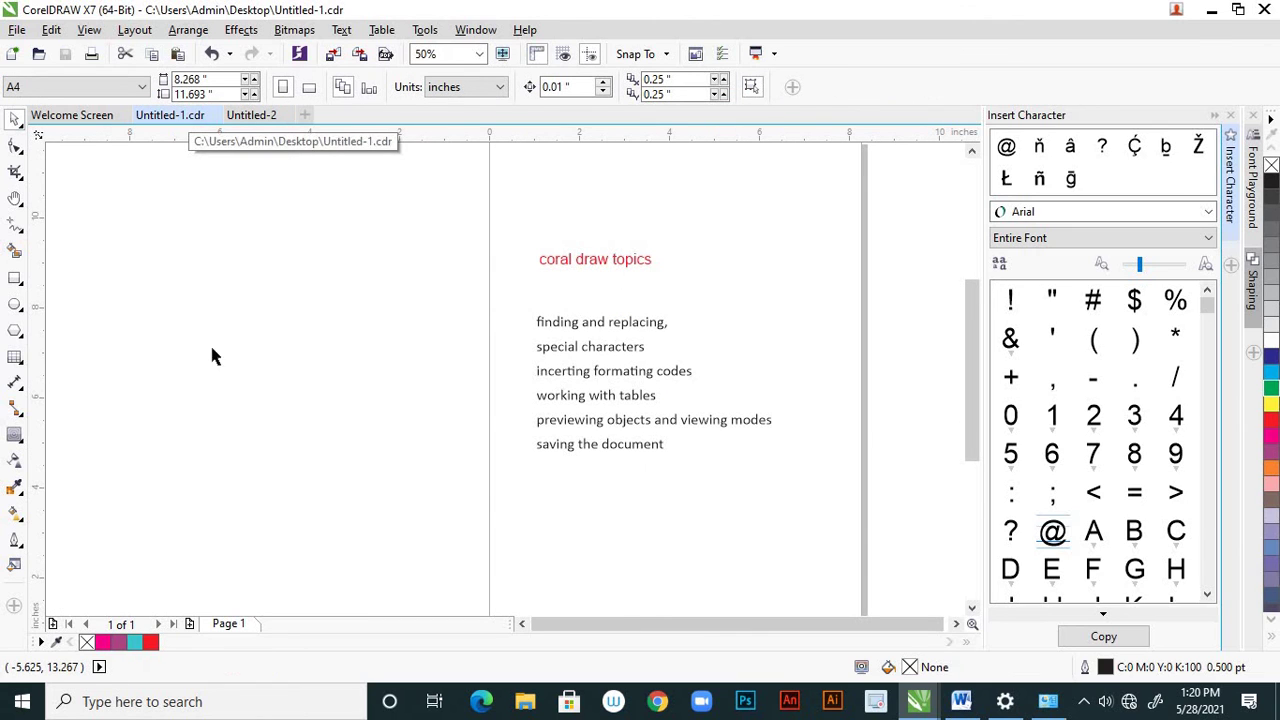
left_click(259, 117)
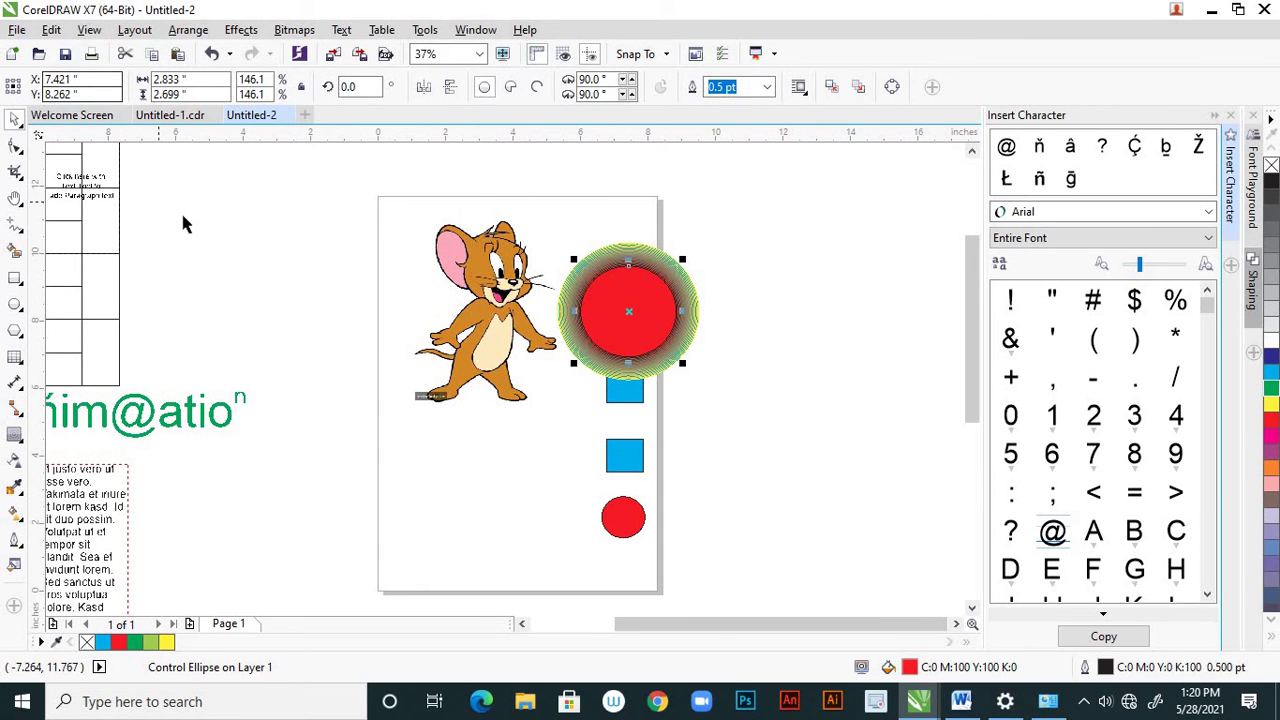
key("Escape")
scroll(518, 333, "down", 4)
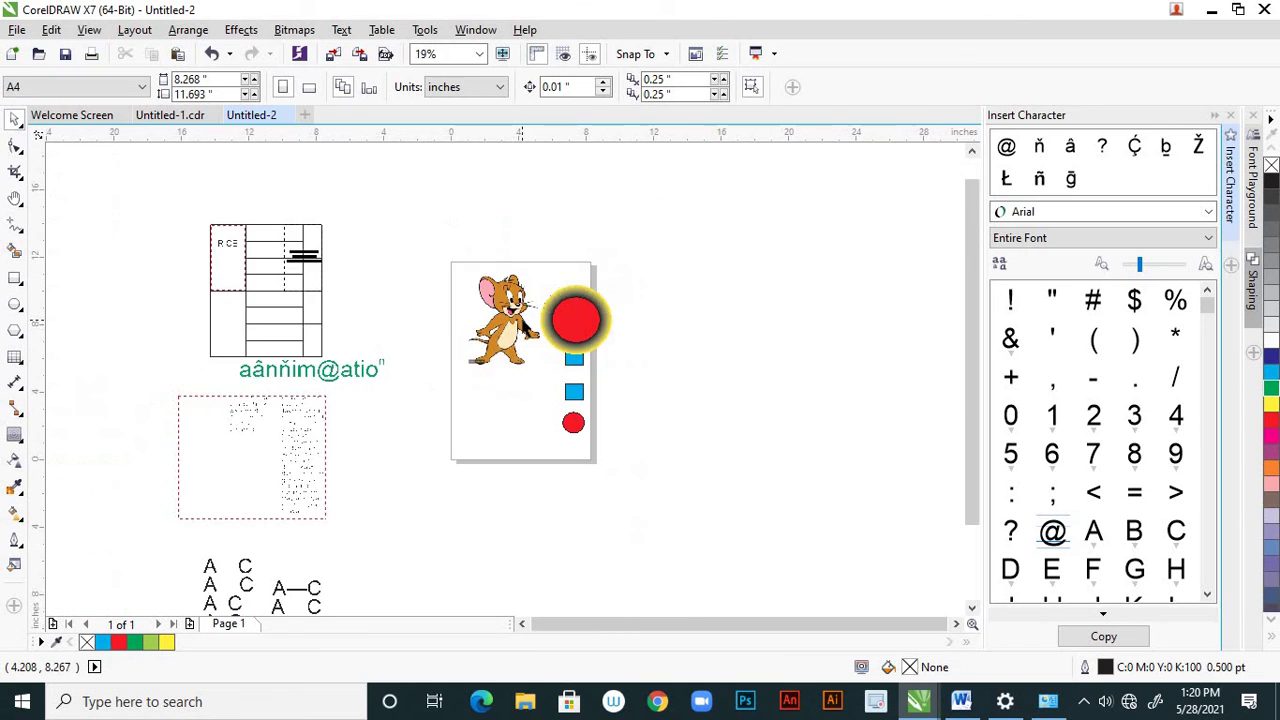
scroll(518, 333, "up", 2)
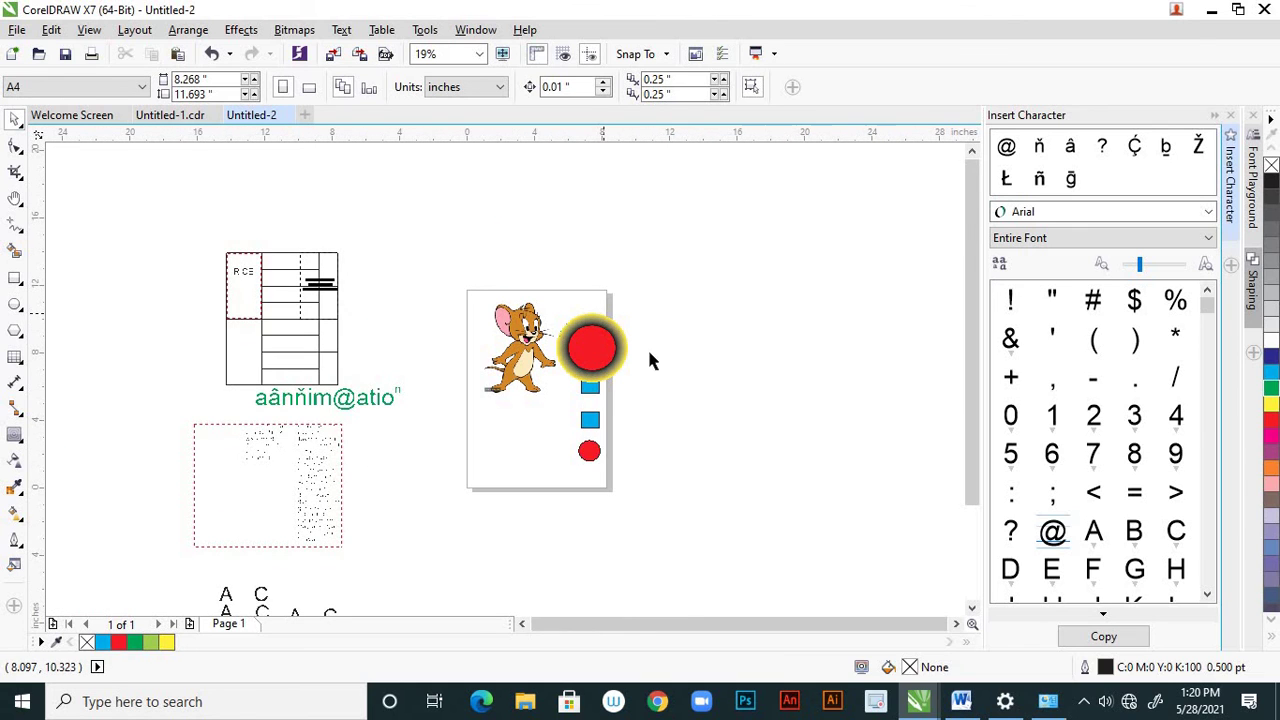
scroll(647, 347, "up", 2)
Open the export settings for the Untitled-2 drawing, review the available file formats and cancel the export
left_click(17, 31)
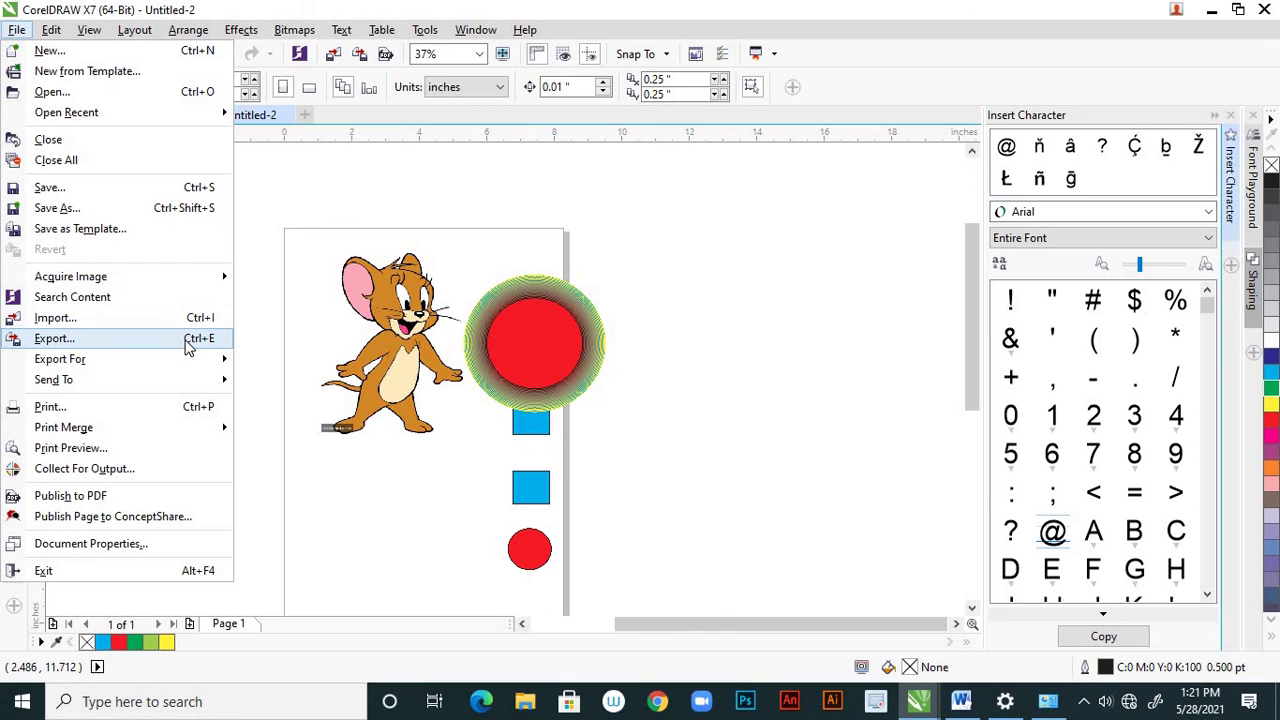
mouse_move(200, 362)
left_click(186, 340)
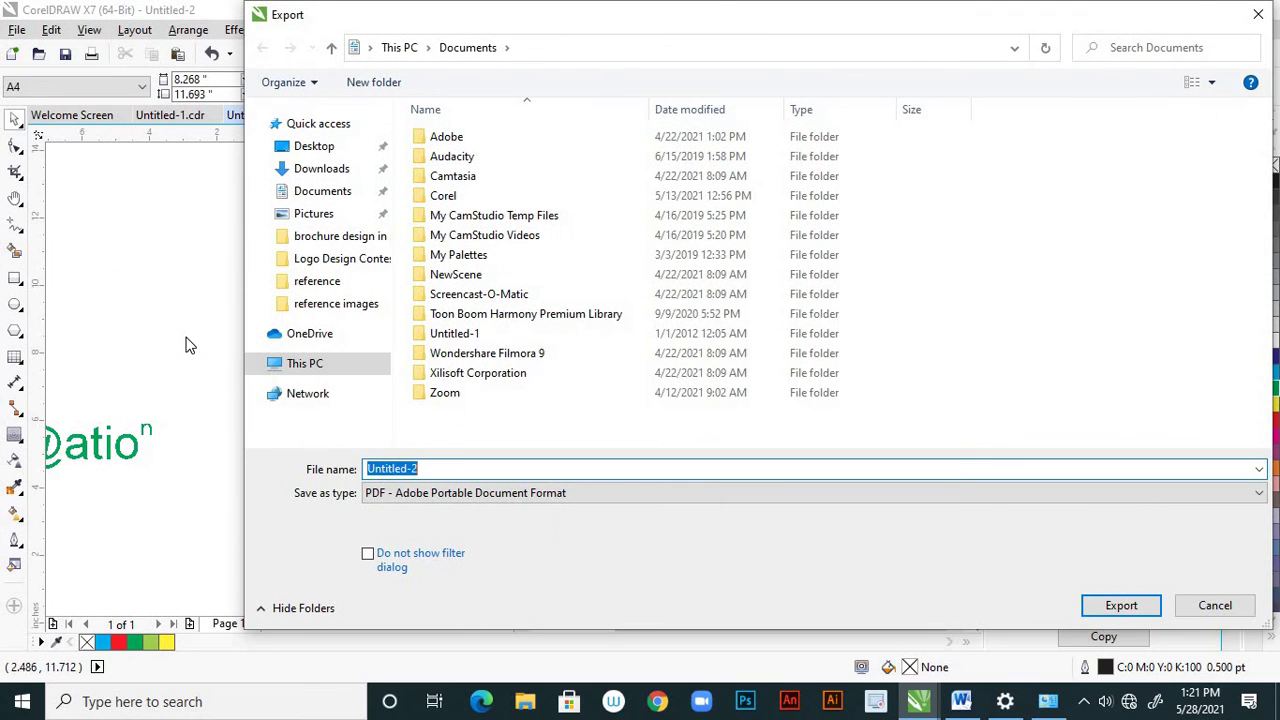
left_click(470, 495)
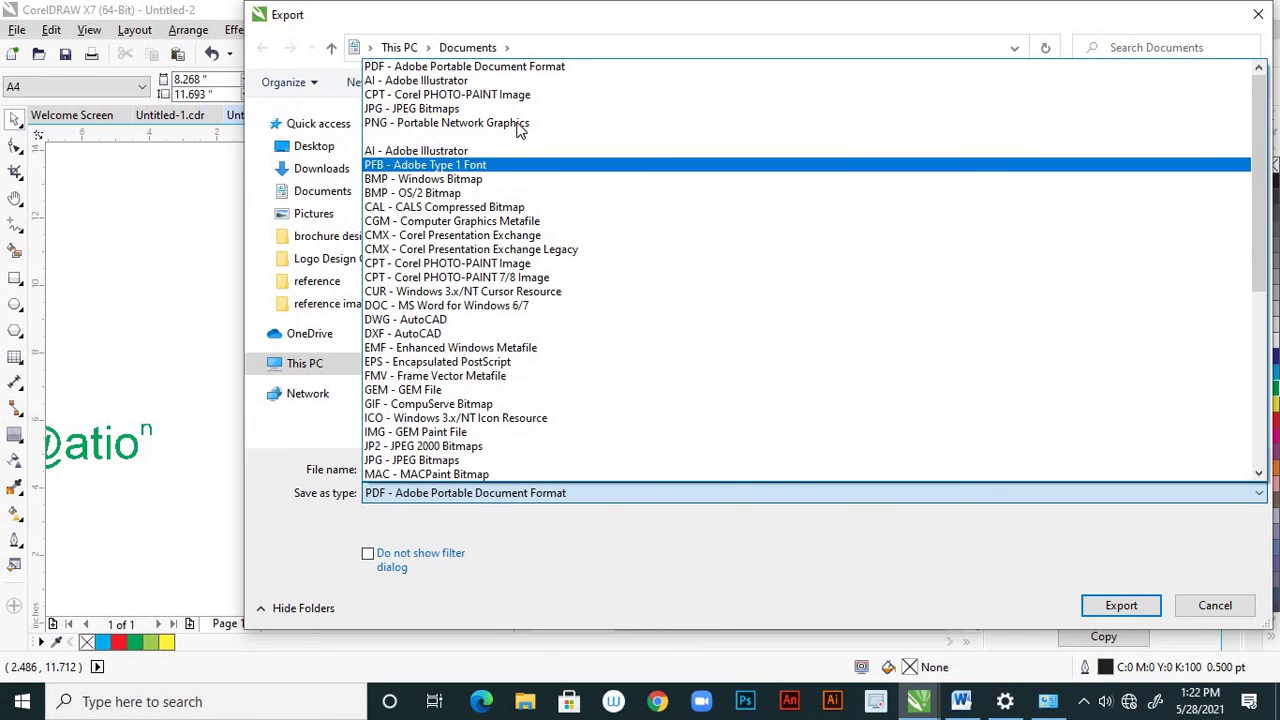
left_click(1208, 616)
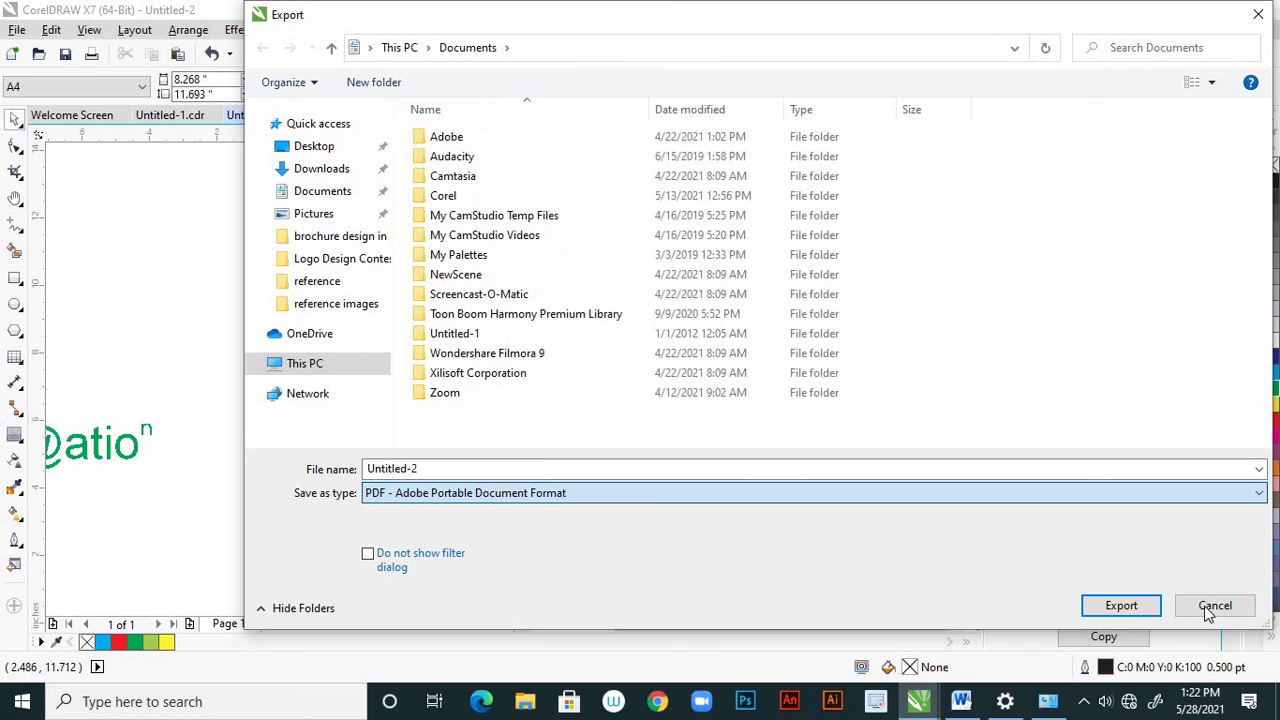
left_click(1207, 607)
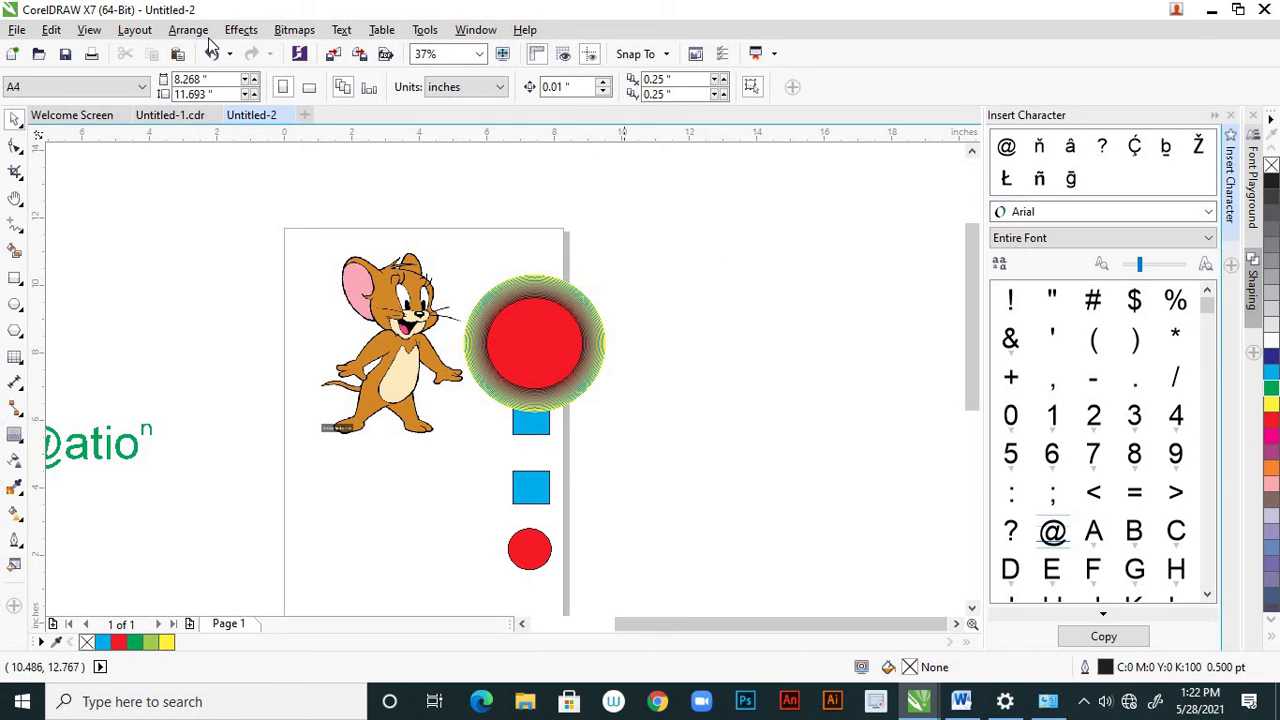
left_click(17, 30)
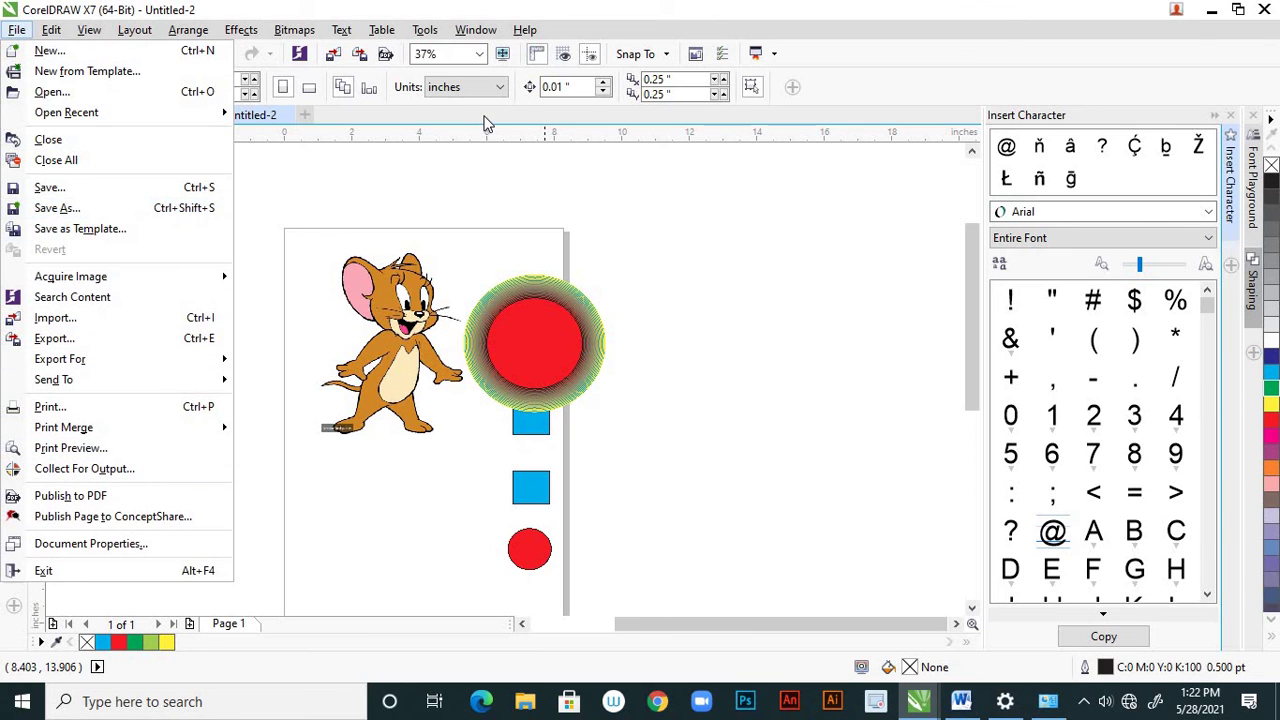
left_click(571, 271)
scroll(629, 318, "down", 2)
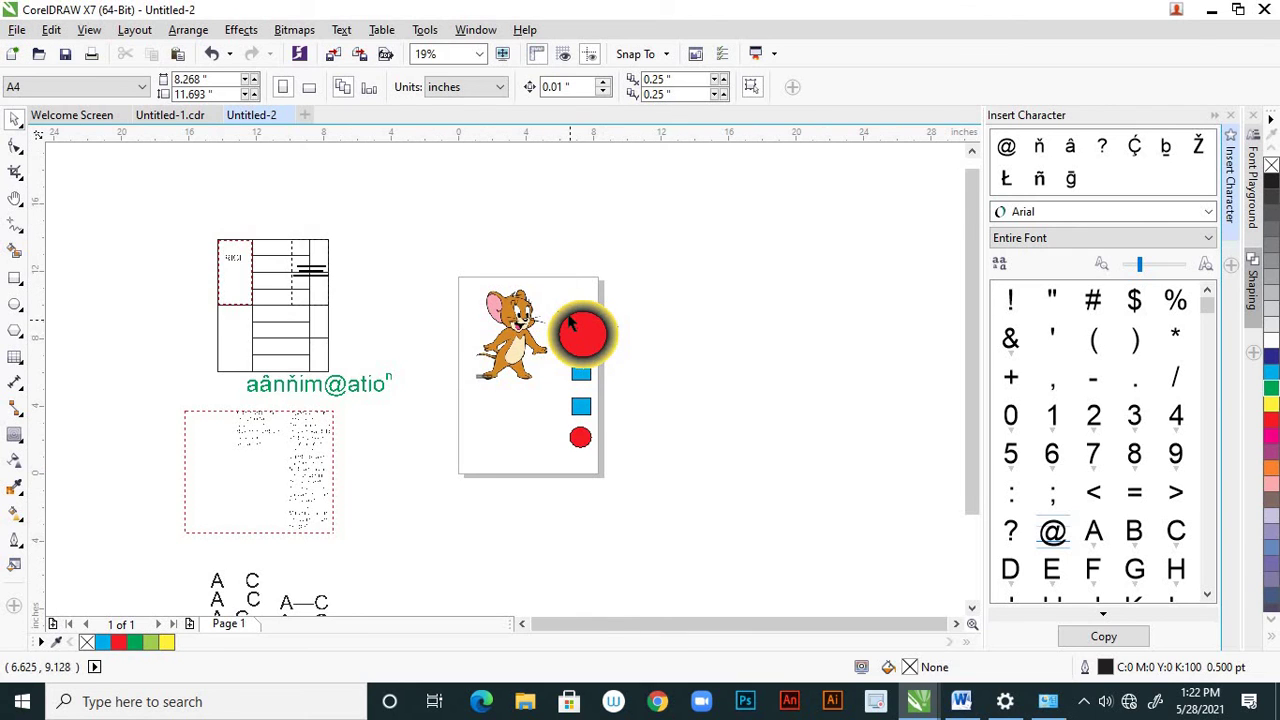
scroll(544, 326, "up", 2)
Review the list of covered topics in Untitled-1.cdr, checking back once with the Untitled-2 drawing
left_click(191, 114)
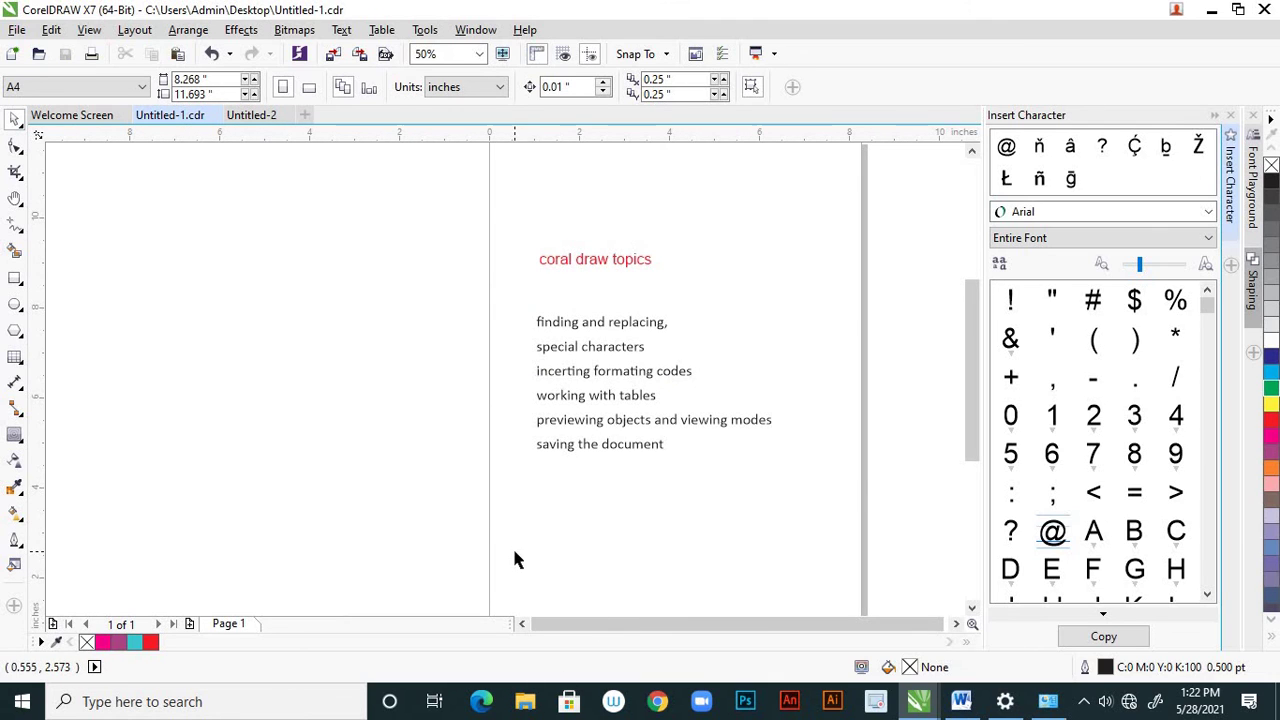
left_click(252, 115)
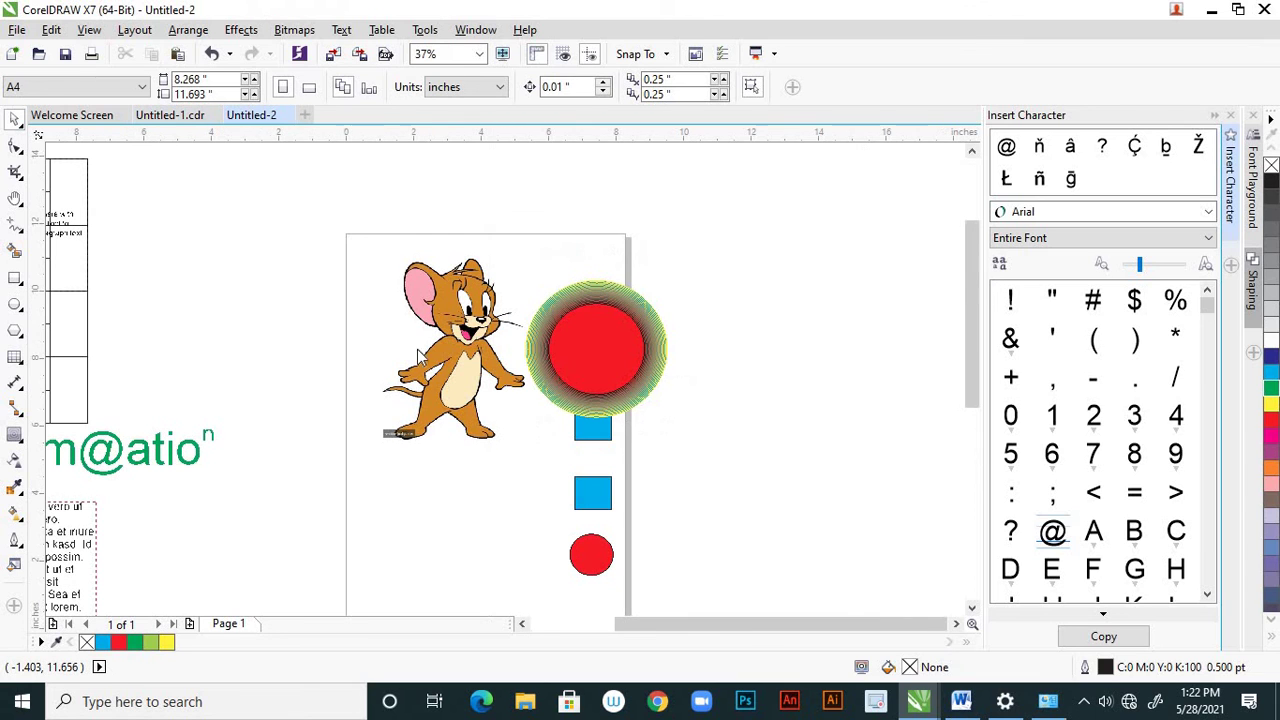
left_click(180, 118)
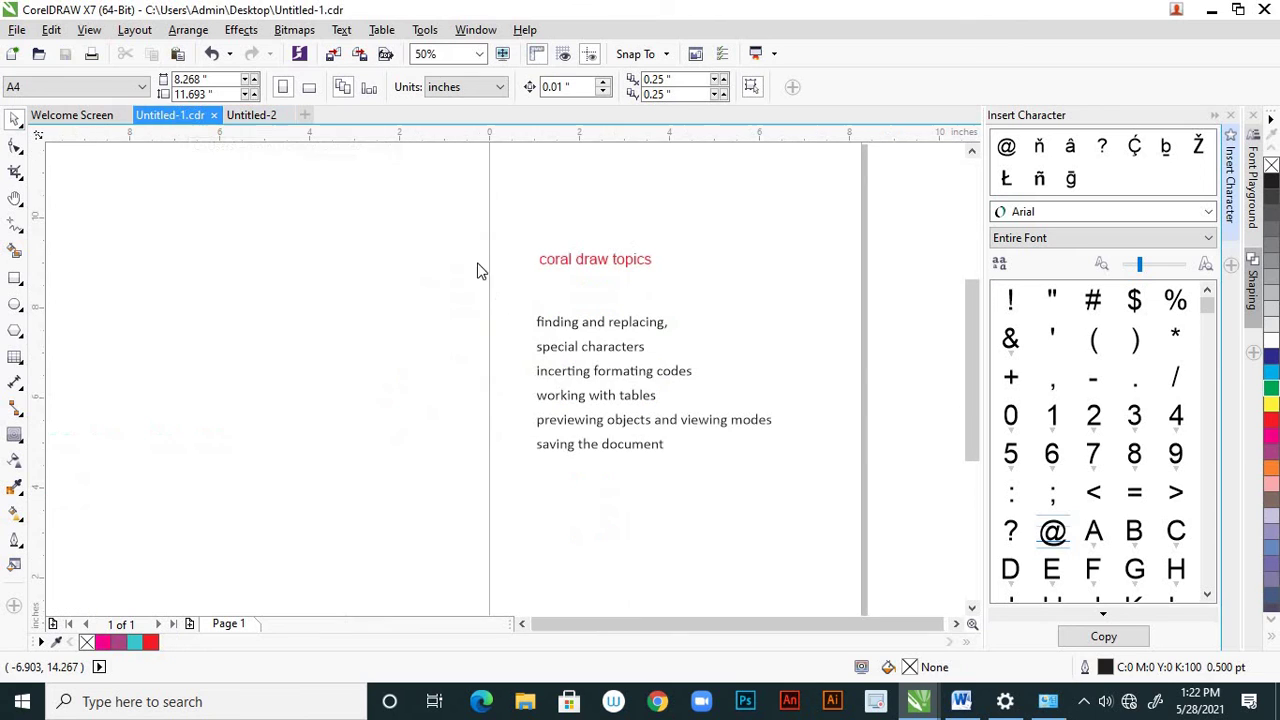
scroll(657, 257, "up", 1)
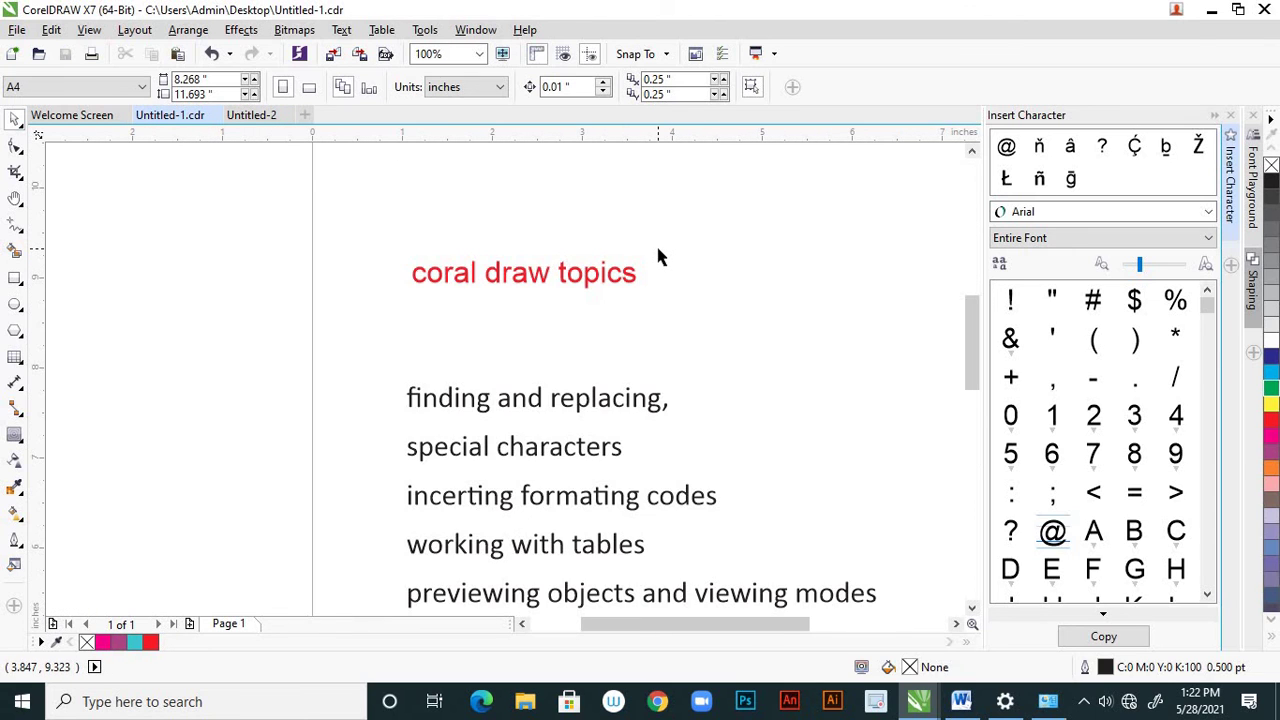
scroll(655, 258, "down", 1)
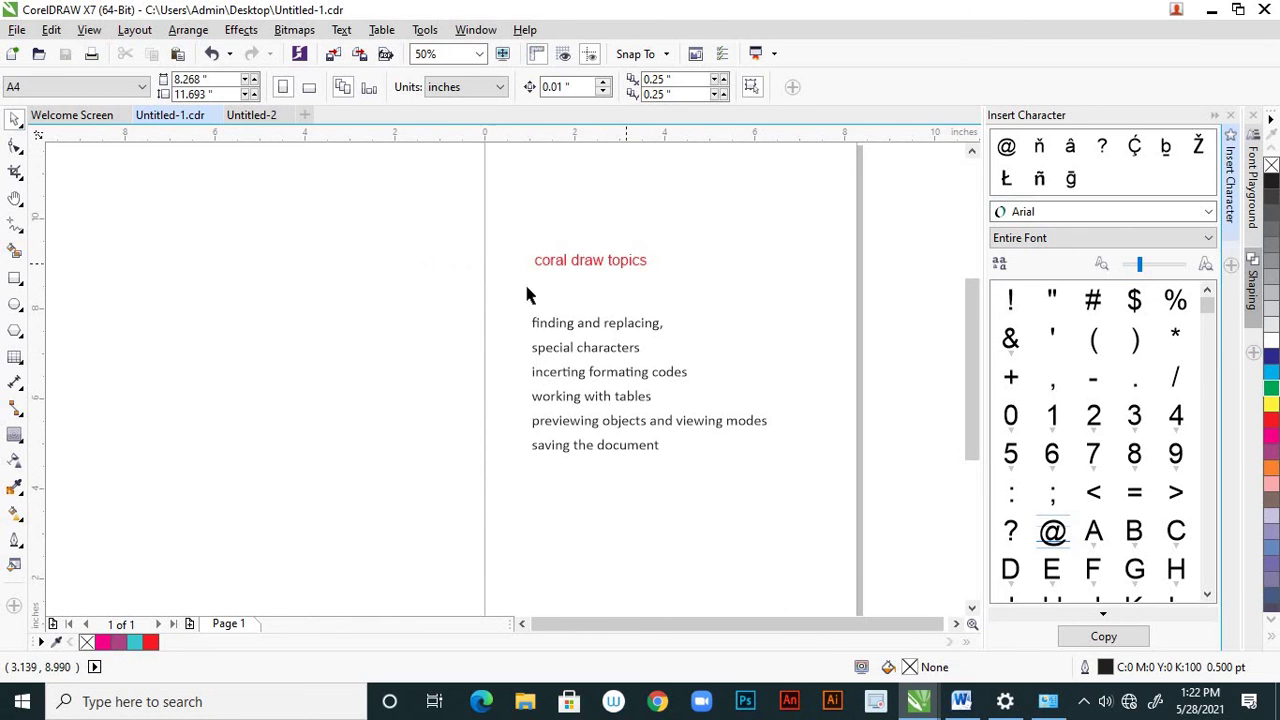